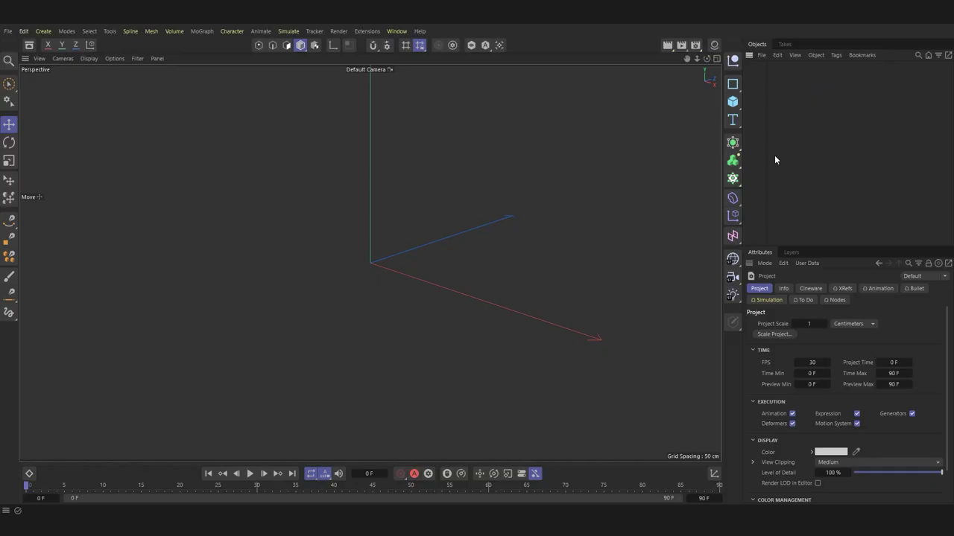
# Step: Add a Tube primitive (100 cm outer, 50 cm inner radius, 100 cm tall) to the scene
pyautogui.click(731, 103)
# Step: Give the tube 1 height segment, show edges as lines, and widen the inner radius for a thin wall
pyautogui.click(831, 225)
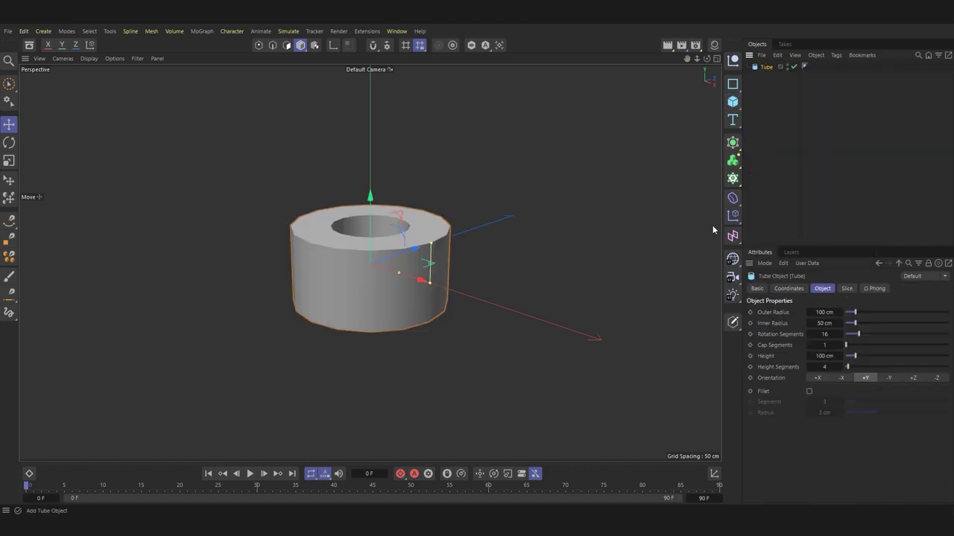
pyautogui.scroll(3, 452, 258)
pyautogui.moveTo(847, 366); pyautogui.dragTo(843, 367)
pyautogui.click(89, 58)
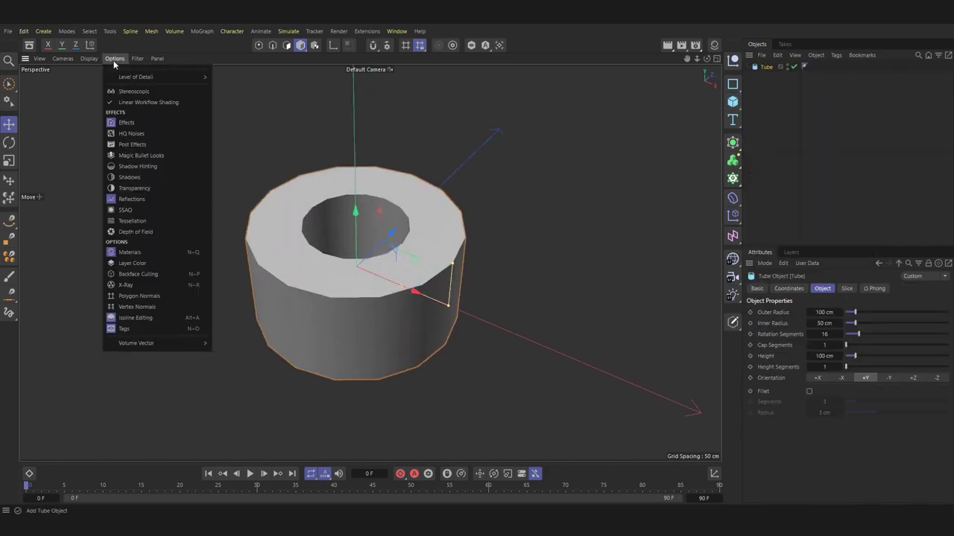
pyautogui.click(100, 98)
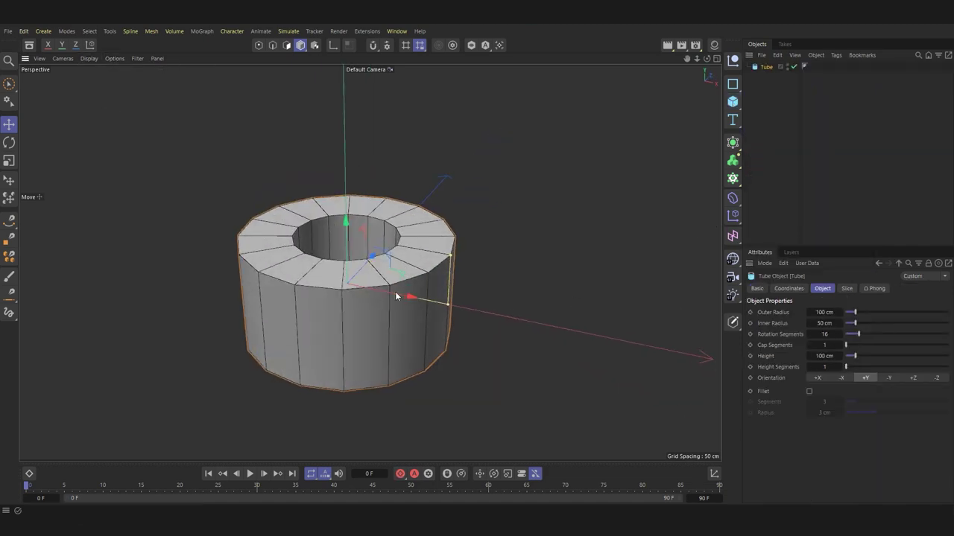
pyautogui.moveTo(409, 296); pyautogui.dragTo(436, 298)
# Step: Add a cube and scale it into a tall thin post beside the tube's outer wall
pyautogui.click(593, 281)
pyautogui.click(733, 101)
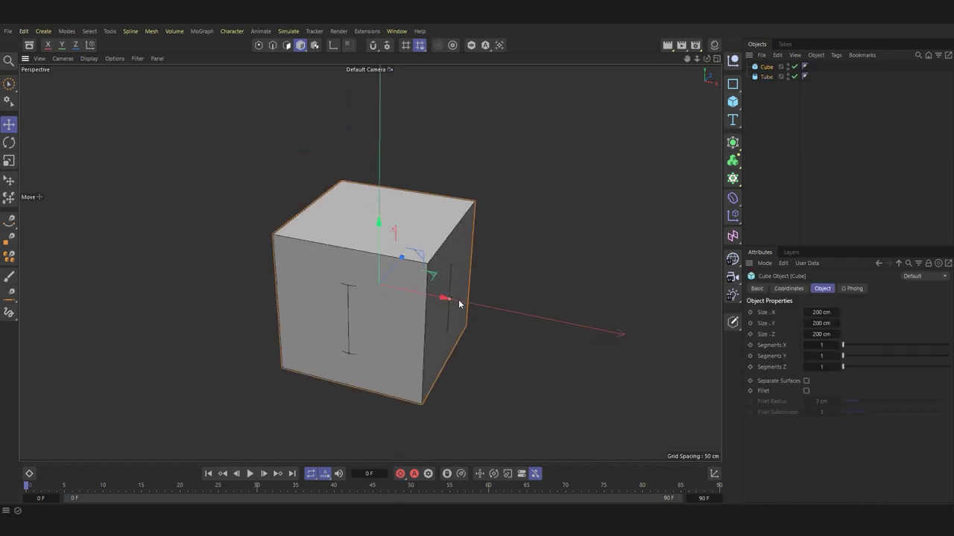
pyautogui.press('t')
pyautogui.moveTo(546, 256); pyautogui.dragTo(161, 314)
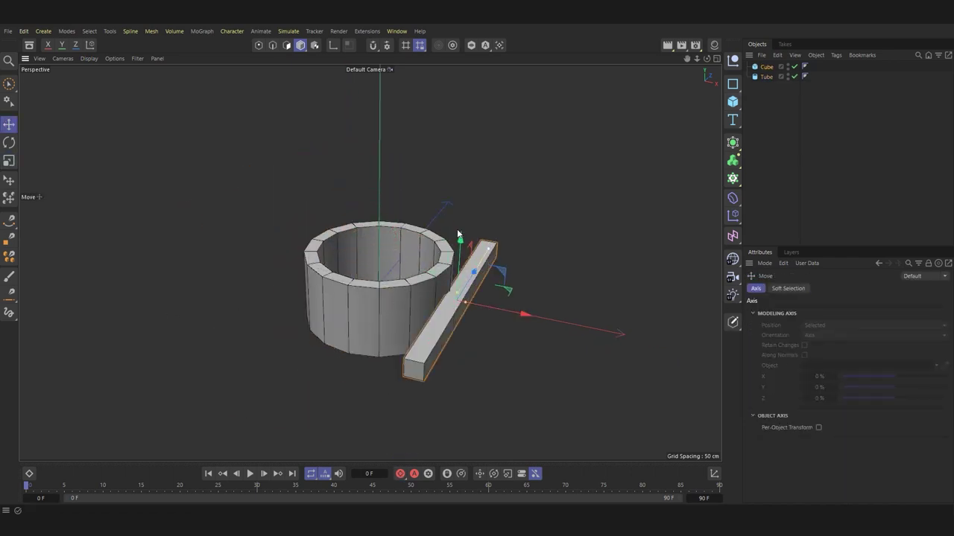
pyautogui.moveTo(457, 292); pyautogui.dragTo(457, 214)
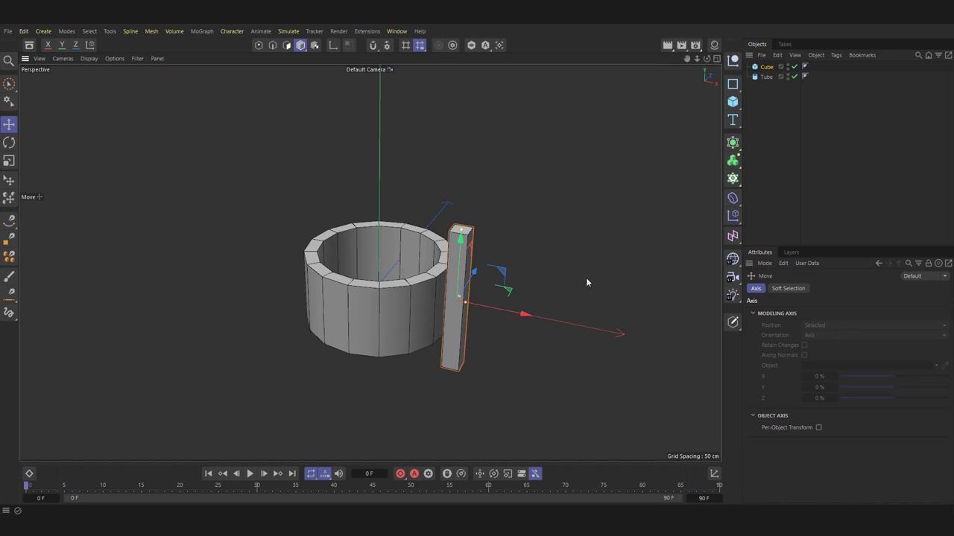
pyautogui.press('t')
pyautogui.moveTo(585, 282); pyautogui.dragTo(455, 259)
pyautogui.press('e')
pyautogui.moveTo(489, 337)
pyautogui.keyDown('alt'); pyautogui.mouseDown()
pyautogui.moveTo(524, 290)
pyautogui.moveTo(460, 258)
pyautogui.moveTo(469, 283)
pyautogui.mouseUp(); pyautogui.keyUp('alt')
# Step: Mirror the post to the opposite side by placing it under a Symmetry object
pyautogui.click(733, 144)
pyautogui.click(781, 258)
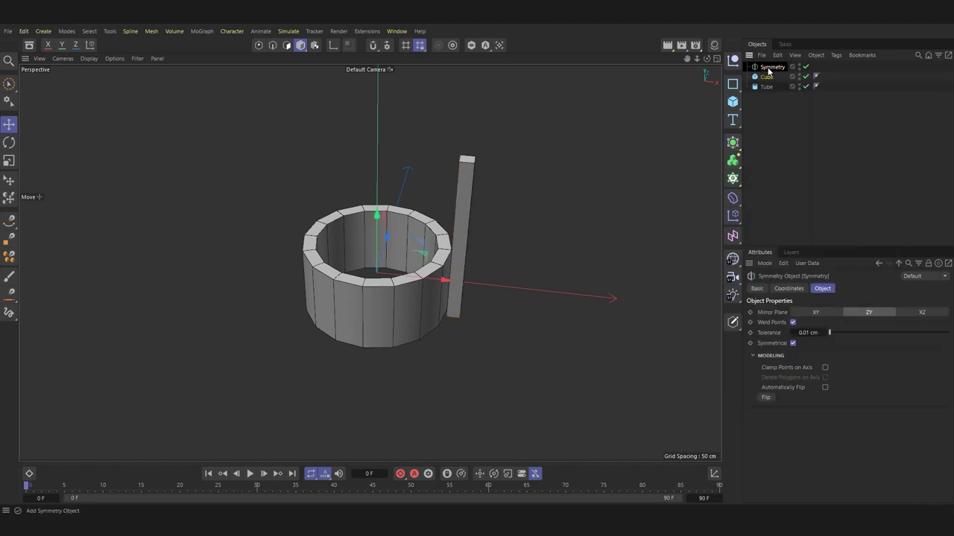
pyautogui.moveTo(476, 239)
pyautogui.keyDown('alt'); pyautogui.mouseDown()
pyautogui.moveTo(405, 173)
pyautogui.moveTo(463, 155)
pyautogui.moveTo(521, 164)
pyautogui.moveTo(584, 145)
pyautogui.moveTo(584, 231)
pyautogui.mouseUp(); pyautogui.keyUp('alt')
# Step: Make the post editable, duplicate it, and push the copy's top face down to shorten it
pyautogui.press('c')
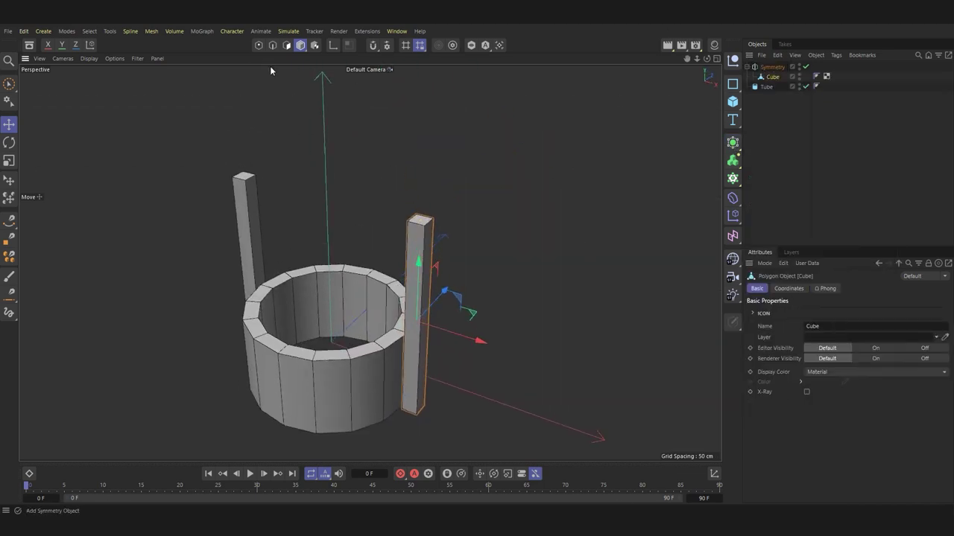
pyautogui.click(287, 44)
pyautogui.click(420, 219)
pyautogui.moveTo(431, 122)
pyautogui.keyDown('alt'); pyautogui.mouseDown()
pyautogui.moveTo(377, 208)
pyautogui.moveTo(490, 174)
pyautogui.mouseUp(); pyautogui.keyUp('alt')
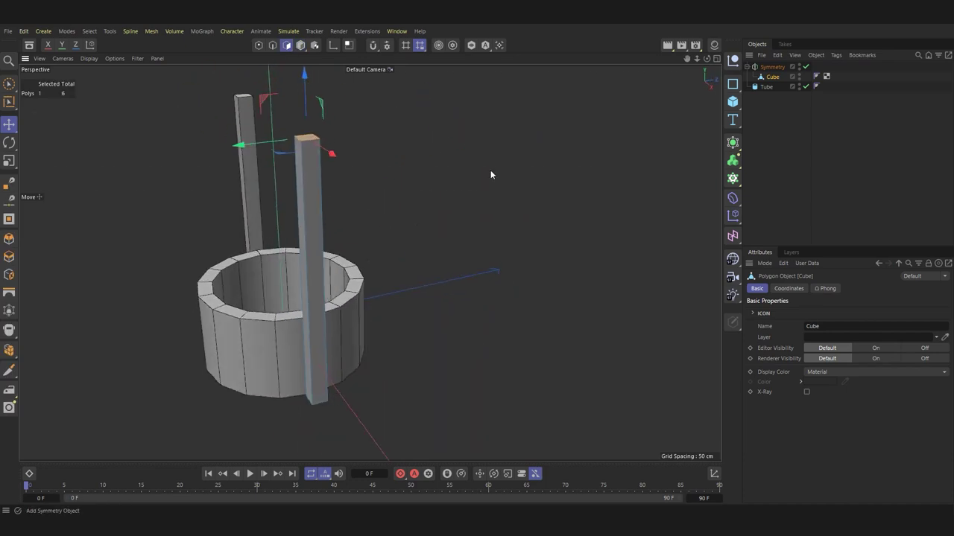
pyautogui.click(300, 45)
pyautogui.moveTo(374, 268)
pyautogui.keyDown('ctrl'); pyautogui.mouseDown()
pyautogui.moveTo(425, 266)
pyautogui.moveTo(400, 272)
pyautogui.mouseUp(); pyautogui.keyUp('ctrl')
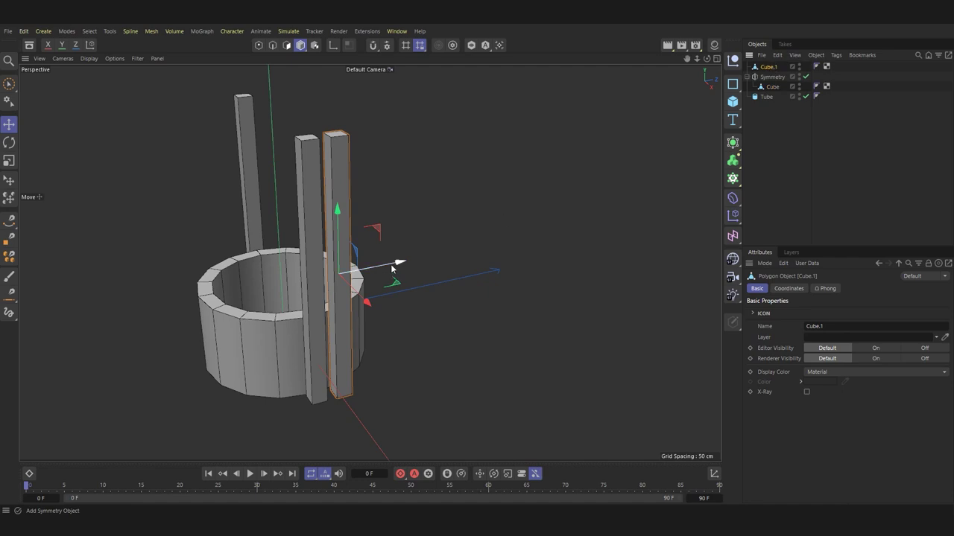
pyautogui.click(287, 45)
pyautogui.moveTo(336, 134); pyautogui.dragTo(351, 320)
pyautogui.click(300, 46)
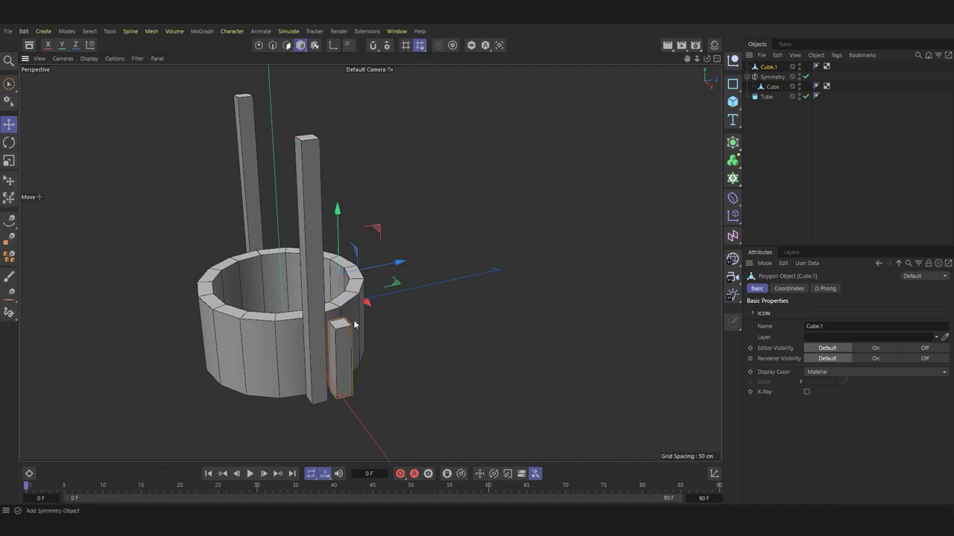
# Step: Raise and rotate the short copy into a diagonal brace leaning against the post
pyautogui.moveTo(357, 289)
pyautogui.mouseDown()
pyautogui.moveTo(335, 121)
pyautogui.moveTo(351, 164)
pyautogui.moveTo(180, 199)
pyautogui.mouseUp()
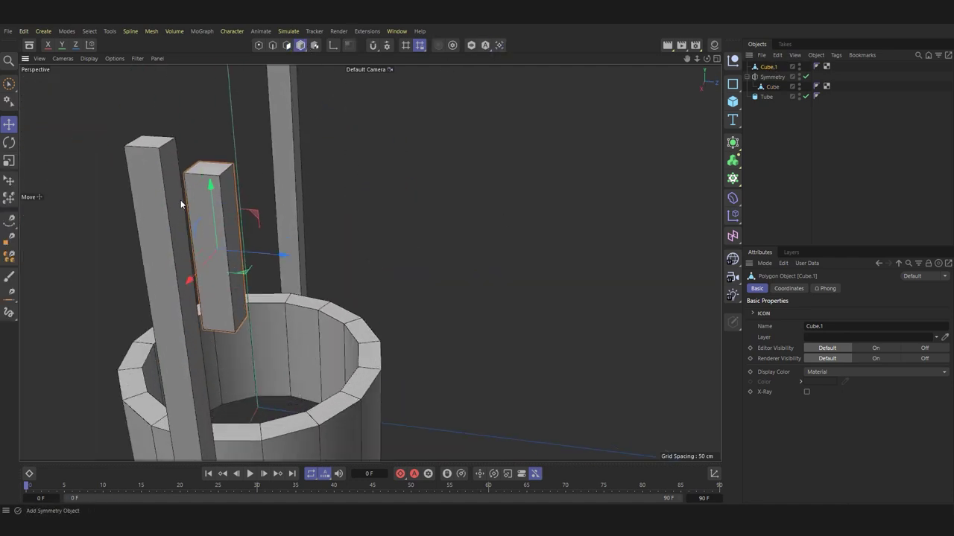
pyautogui.press('r')
pyautogui.moveTo(238, 222)
pyautogui.mouseDown()
pyautogui.moveTo(336, 234)
pyautogui.moveTo(317, 257)
pyautogui.moveTo(326, 187)
pyautogui.mouseUp()
pyautogui.moveTo(365, 251); pyautogui.dragTo(352, 249)
pyautogui.moveTo(343, 209); pyautogui.dragTo(354, 223)
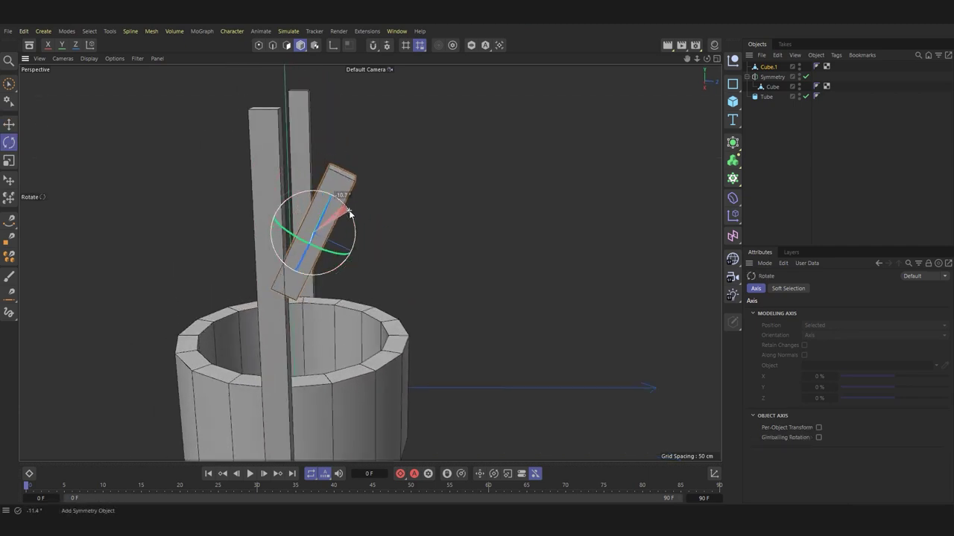
pyautogui.click(280, 166)
# Step: Add a new cube, thin it into a plank, and raise it above the well
pyautogui.click(524, 194)
pyautogui.click(732, 101)
pyautogui.moveTo(416, 348); pyautogui.dragTo(357, 348)
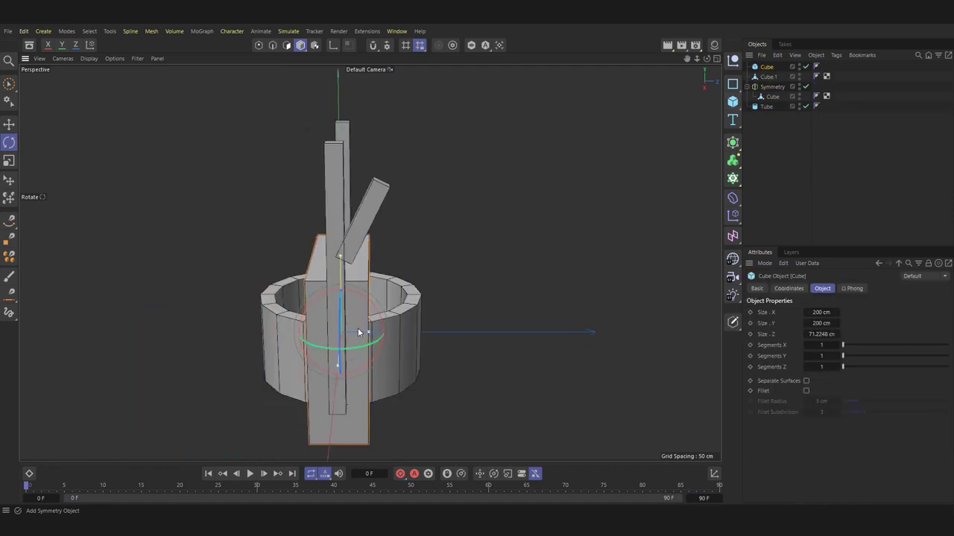
pyautogui.moveTo(321, 388); pyautogui.dragTo(324, 357)
pyautogui.keyDown('alt'); pyautogui.moveTo(357, 328); pyautogui.dragTo(445, 327); pyautogui.keyUp('alt')
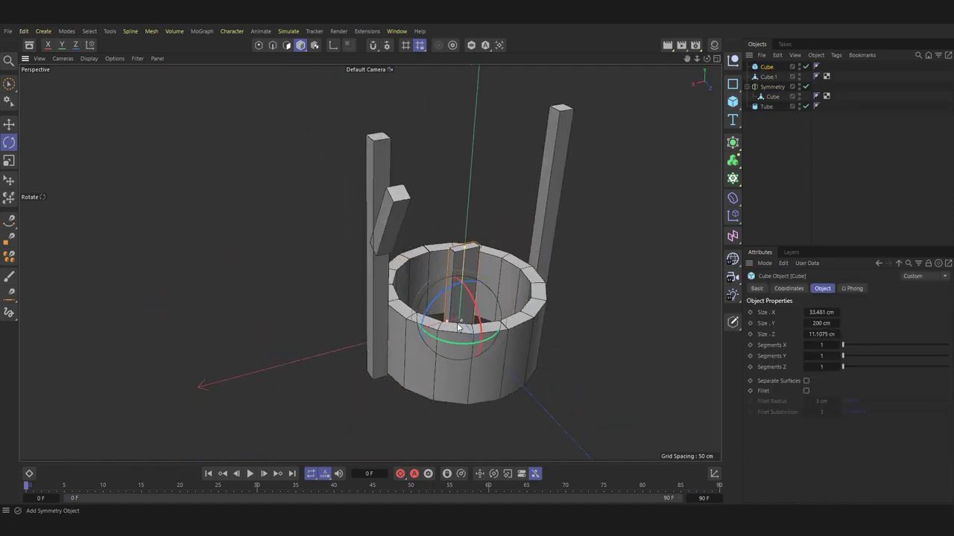
pyautogui.press('e')
pyautogui.moveTo(464, 266); pyautogui.dragTo(478, 126)
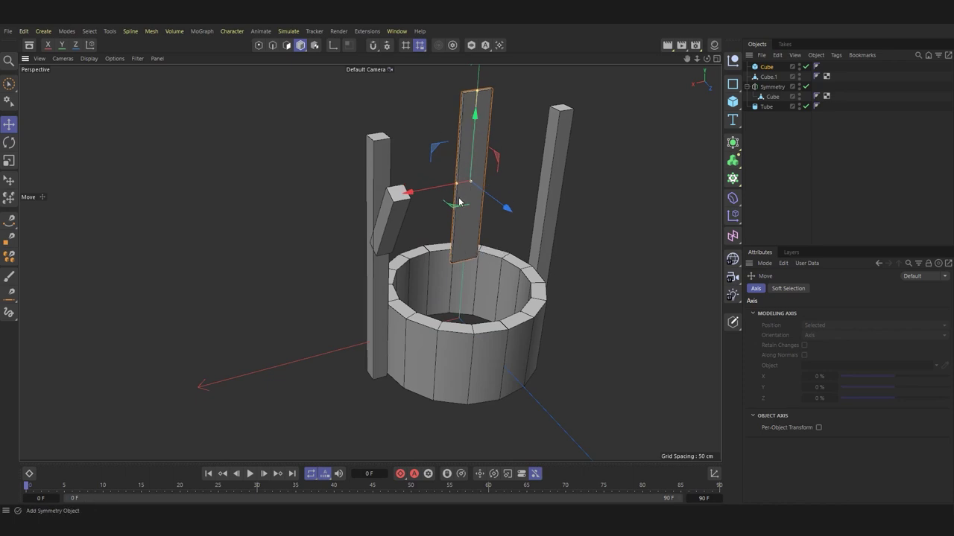
# Step: Tilt the plank into a roof-board slope and slide it along its length into place
pyautogui.keyDown('alt'); pyautogui.moveTo(459, 202); pyautogui.dragTo(462, 90); pyautogui.keyUp('alt')
pyautogui.press('r')
pyautogui.moveTo(490, 179)
pyautogui.mouseDown()
pyautogui.moveTo(514, 195)
pyautogui.moveTo(529, 173)
pyautogui.mouseUp()
pyautogui.press('e')
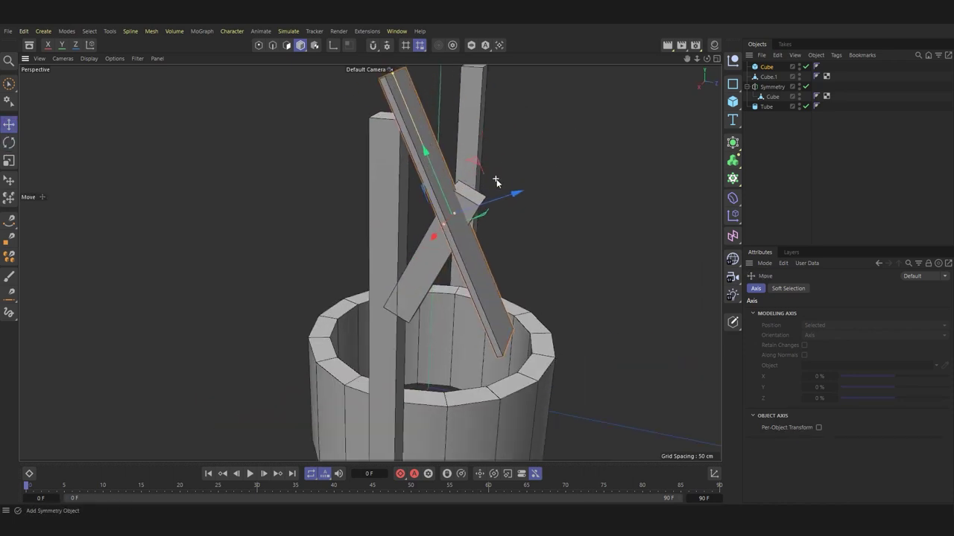
pyautogui.scroll(3, 496, 185)
pyautogui.scroll(-2, 496, 185)
pyautogui.moveTo(459, 190); pyautogui.dragTo(440, 137)
pyautogui.keyDown('alt'); pyautogui.moveTo(496, 174); pyautogui.dragTo(495, 171); pyautogui.keyUp('alt')
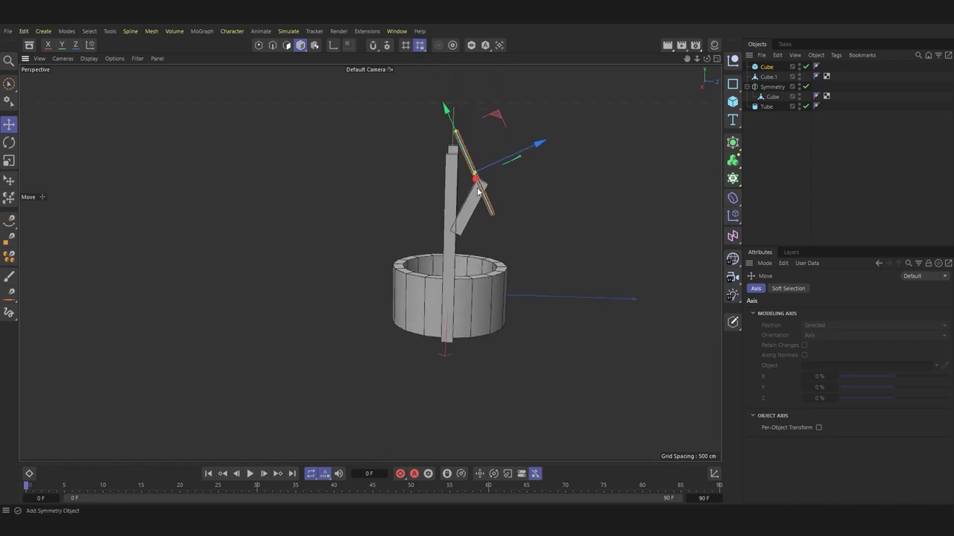
pyautogui.moveTo(488, 207); pyautogui.dragTo(397, 175)
pyautogui.press('e')
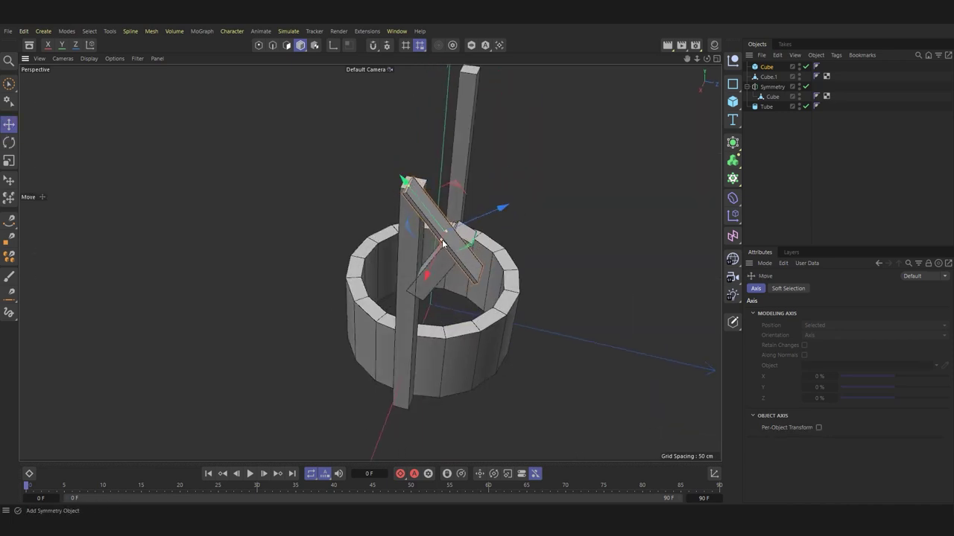
pyautogui.scroll(3, 442, 239)
pyautogui.scroll(1, 449, 219)
pyautogui.scroll(-4, 445, 220)
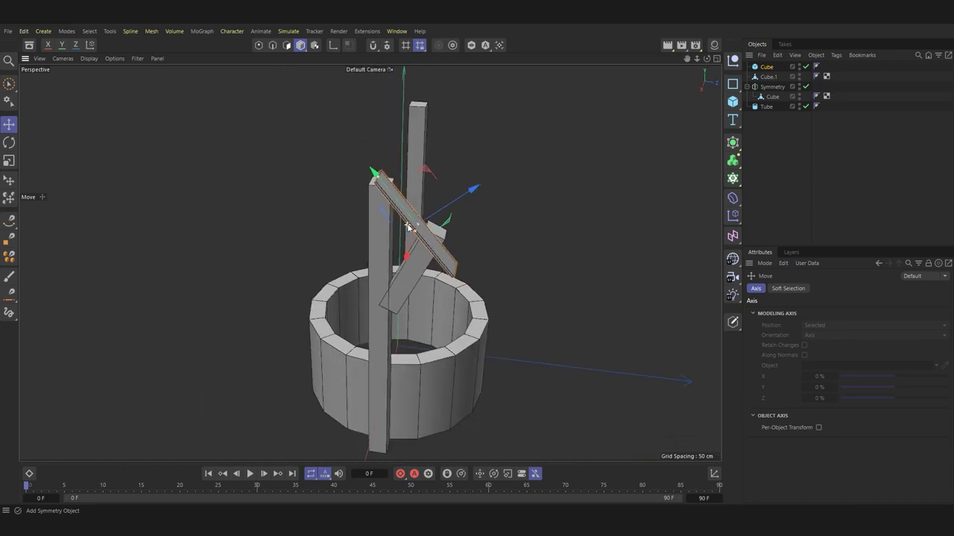
pyautogui.keyDown('alt'); pyautogui.moveTo(408, 226); pyautogui.dragTo(278, 197); pyautogui.keyUp('alt')
pyautogui.scroll(3, 246, 239)
pyautogui.moveTo(236, 249)
pyautogui.mouseDown()
pyautogui.moveTo(282, 233)
pyautogui.moveTo(347, 329)
pyautogui.mouseUp()
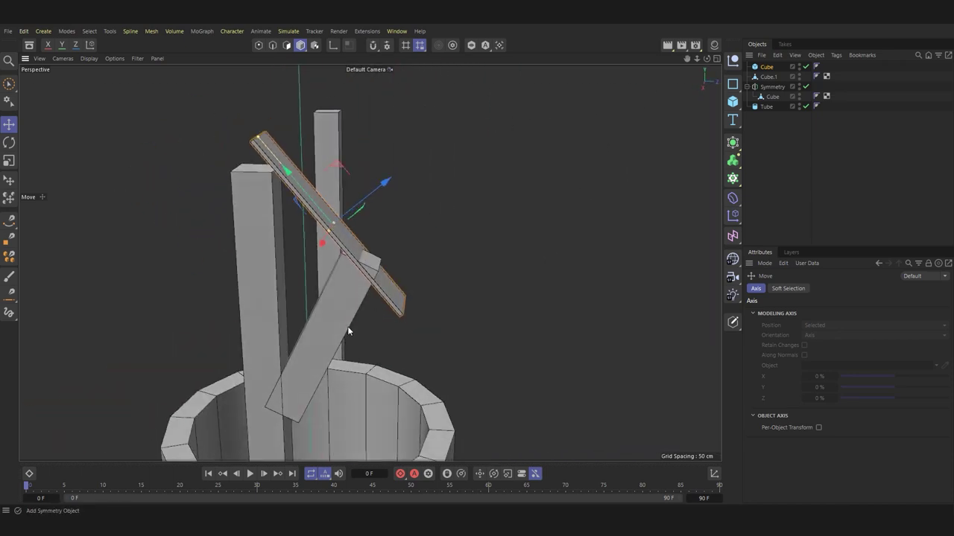
# Step: Select the diagonal brace's top face in polygon mode
pyautogui.click(347, 330)
pyautogui.press('Return')
pyautogui.click(348, 267)
pyautogui.keyDown('alt'); pyautogui.moveTo(381, 220); pyautogui.dragTo(272, 429); pyautogui.keyUp('alt')
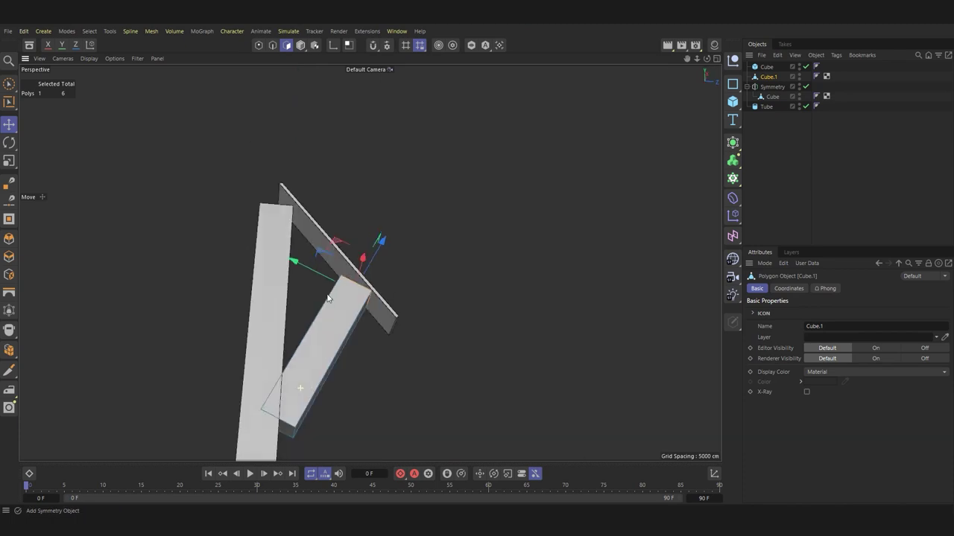
# Step: In the Right view, box-select the brace's lower corner point and align it onto the post's edge
pyautogui.middleClick(259, 445)
pyautogui.middleClick(533, 356)
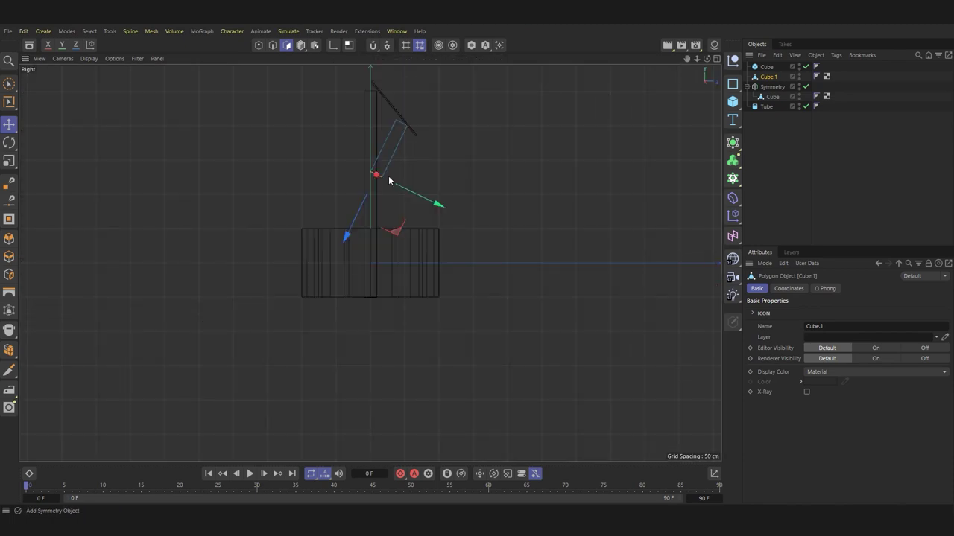
pyautogui.scroll(3, 280, 210)
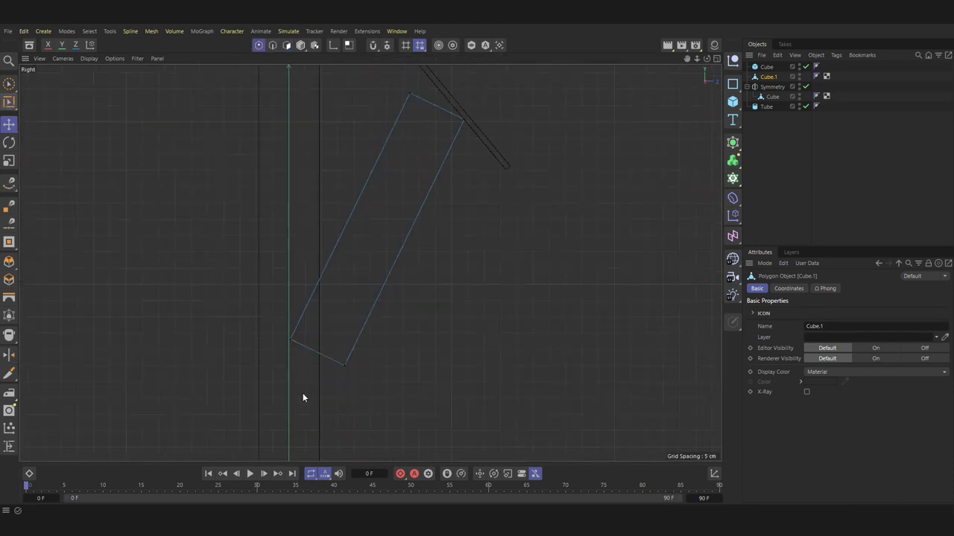
pyautogui.click(13, 106)
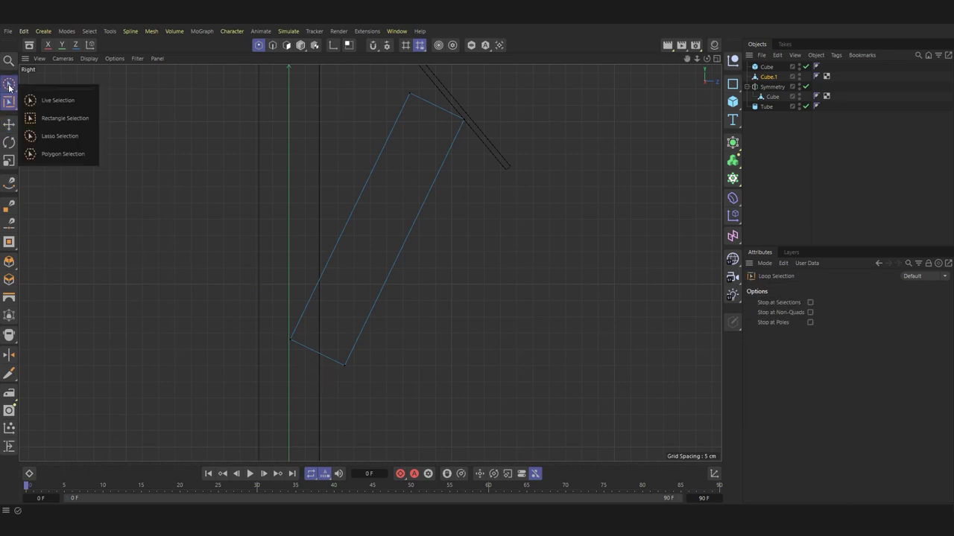
pyautogui.click(317, 353)
pyautogui.moveTo(357, 270); pyautogui.dragTo(432, 340)
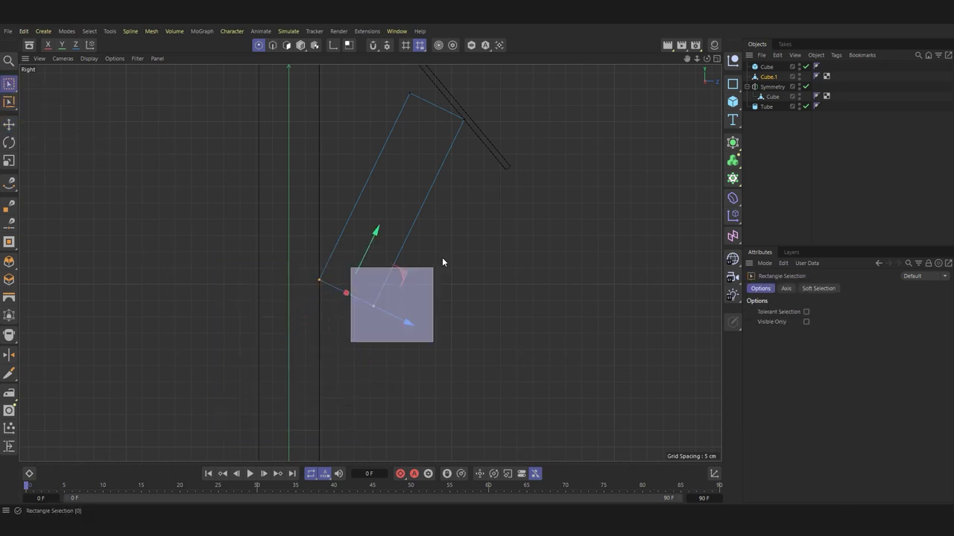
pyautogui.moveTo(386, 274); pyautogui.dragTo(348, 352)
pyautogui.scroll(5, 351, 419)
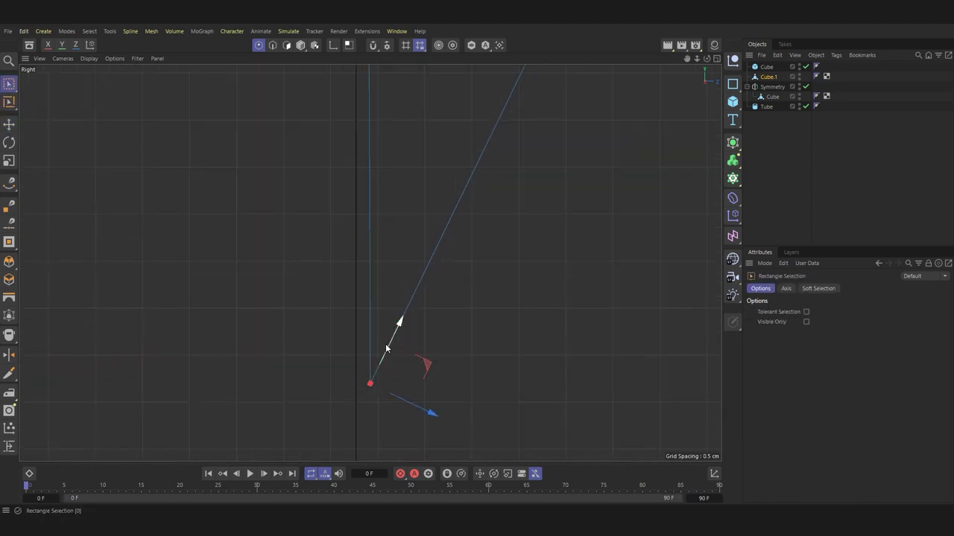
pyautogui.moveTo(344, 366); pyautogui.dragTo(295, 167, button='middle')
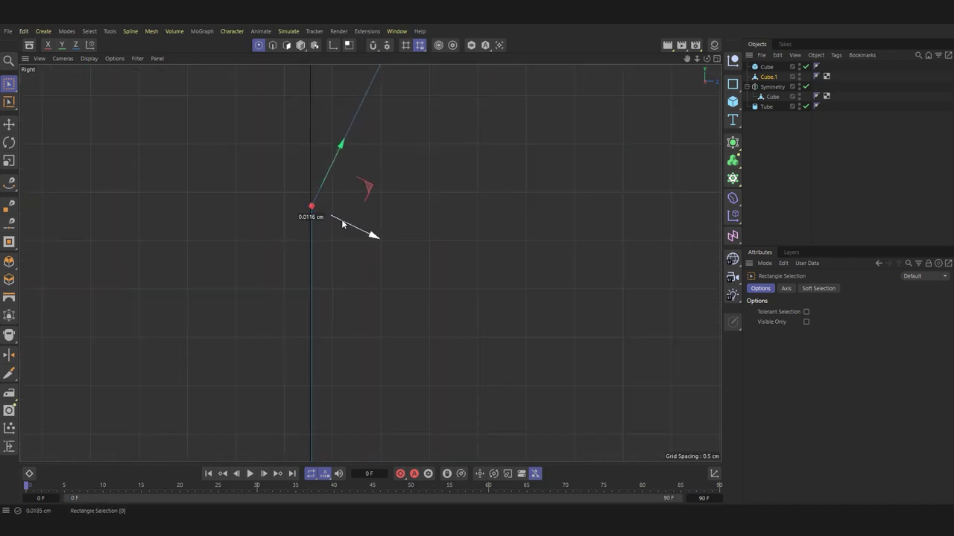
# Step: Move the brace's other corner point up against the plank's underside, then return to the perspective view
pyautogui.scroll(-5, 353, 281)
pyautogui.scroll(3, 455, 181)
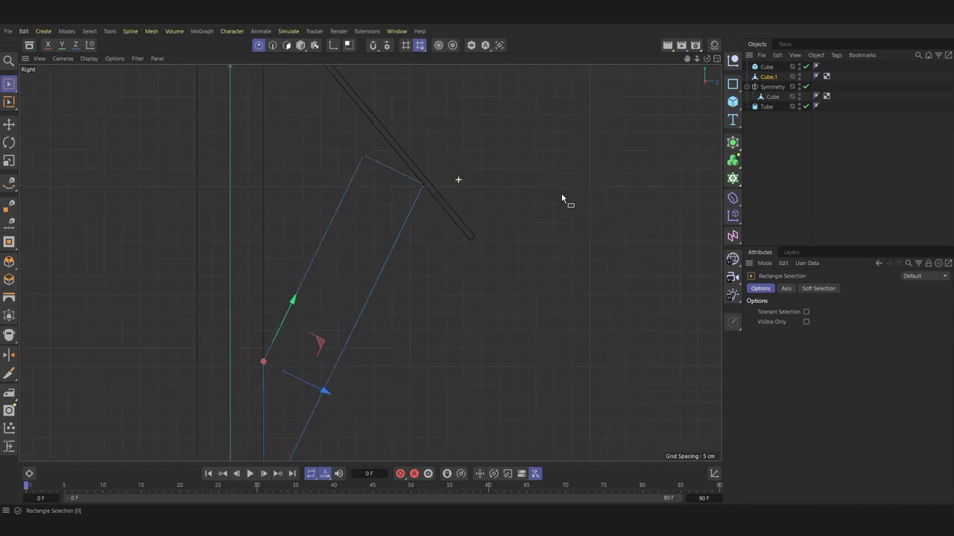
pyautogui.scroll(2, 304, 164)
pyautogui.scroll(3, 304, 164)
pyautogui.scroll(4, 521, 197)
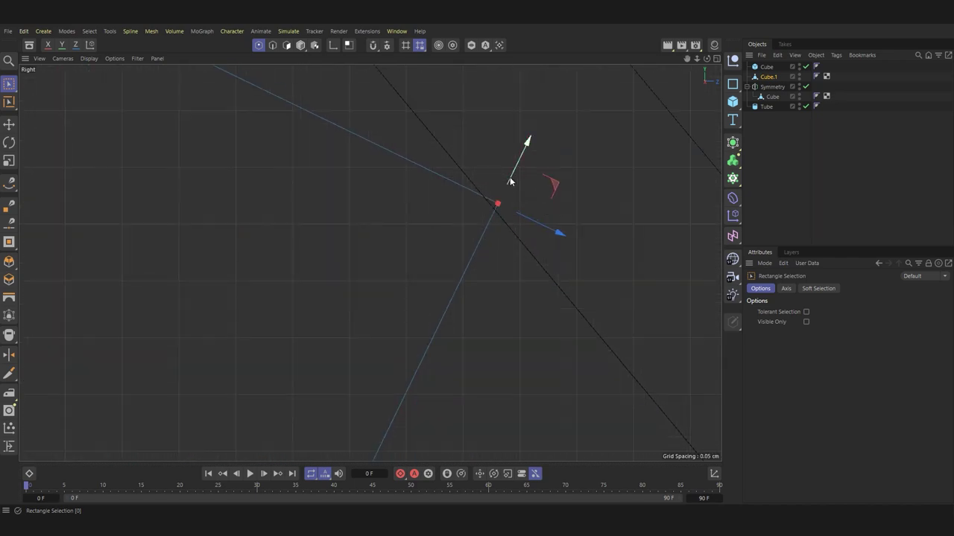
pyautogui.scroll(-3, 510, 181)
pyautogui.click(146, 80)
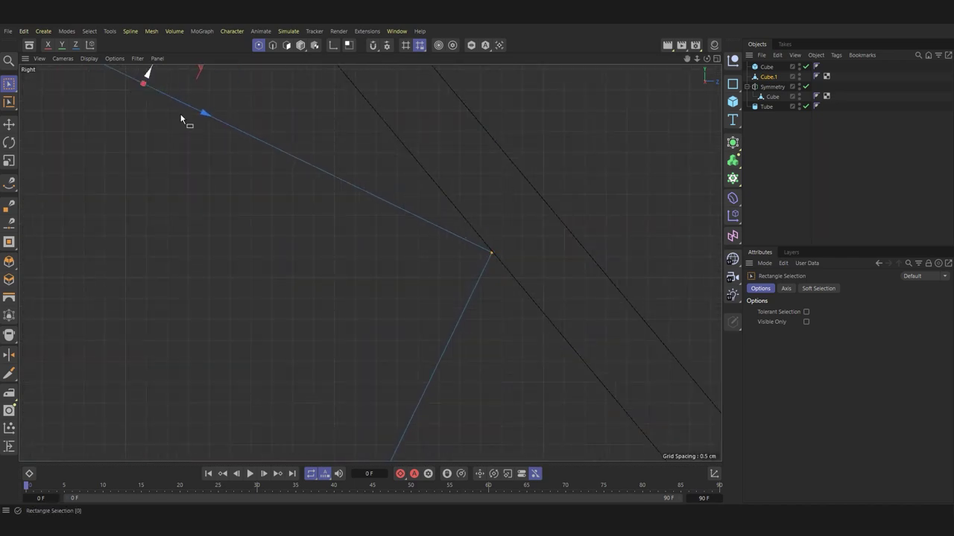
pyautogui.moveTo(181, 119)
pyautogui.mouseDown(button='middle')
pyautogui.moveTo(279, 231)
pyautogui.moveTo(175, 178)
pyautogui.mouseUp(button='middle')
pyautogui.moveTo(178, 231); pyautogui.dragTo(189, 349, button='middle')
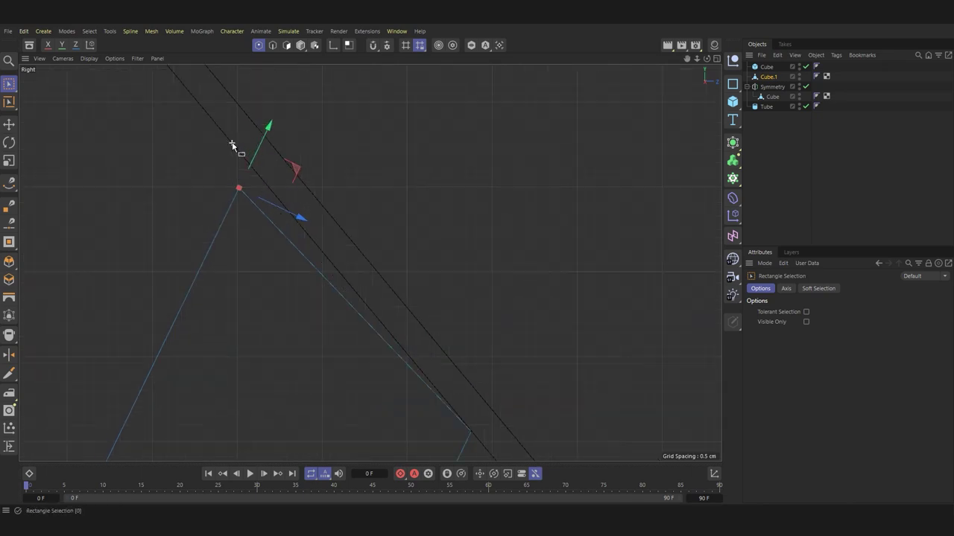
pyautogui.moveTo(234, 145); pyautogui.dragTo(234, 266, button='middle')
pyautogui.scroll(-2, 251, 213)
pyautogui.scroll(-2, 228, 226)
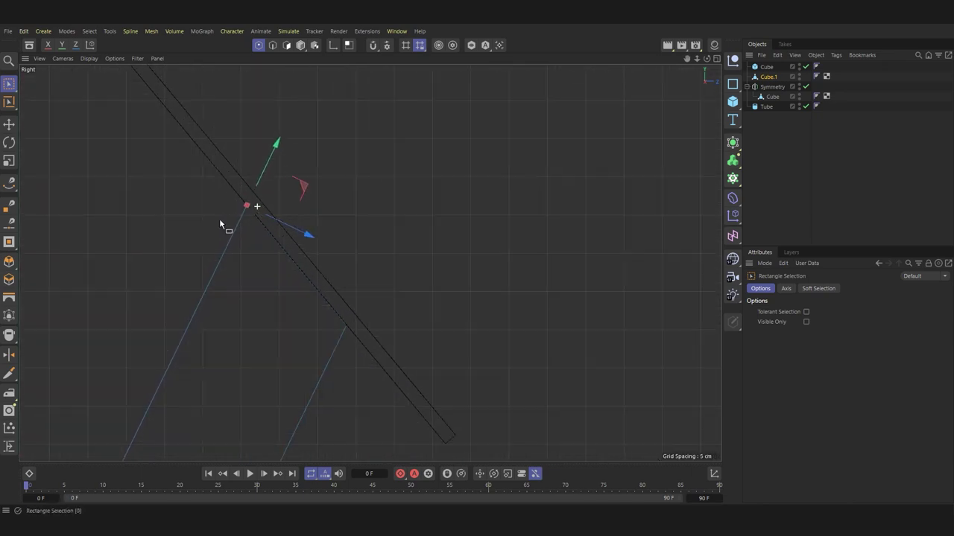
pyautogui.scroll(-2, 201, 236)
pyautogui.scroll(-2, 208, 246)
pyautogui.middleClick(237, 265)
pyautogui.middleClick(226, 251)
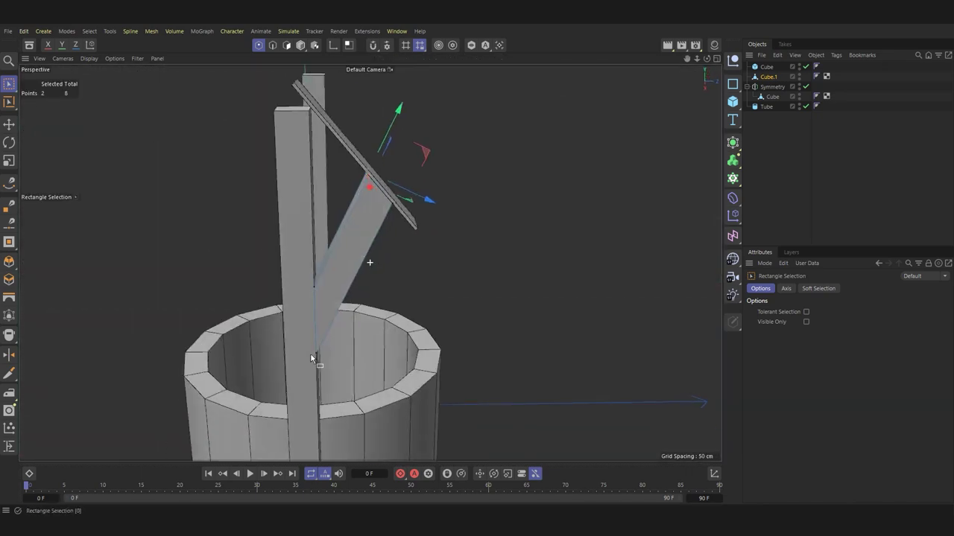
# Step: Put the brace under a Symmetry object to mirror it into a V shape on the post
pyautogui.press('e')
pyautogui.click(300, 45)
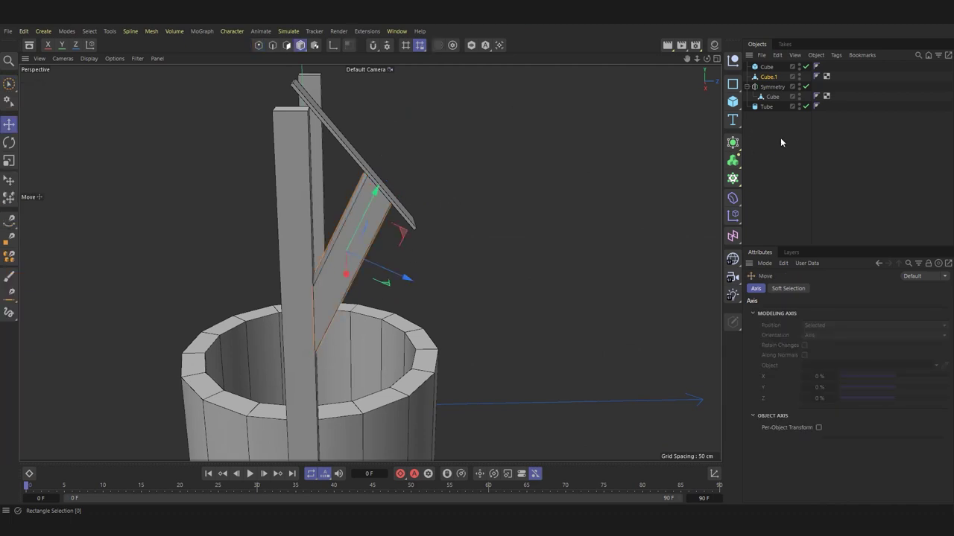
pyautogui.click(732, 143)
pyautogui.keyDown('alt'); pyautogui.click(775, 187); pyautogui.keyUp('alt')
pyautogui.keyDown('alt'); pyautogui.moveTo(402, 224); pyautogui.dragTo(456, 225); pyautogui.keyUp('alt')
pyautogui.click(779, 68)
pyautogui.click(815, 312)
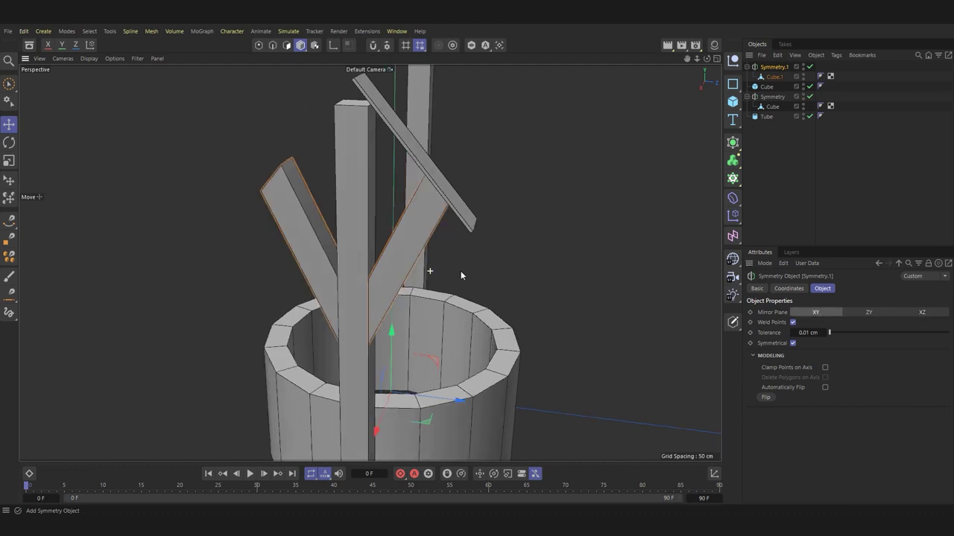
pyautogui.keyDown('alt'); pyautogui.moveTo(460, 271); pyautogui.dragTo(484, 223); pyautogui.keyUp('alt')
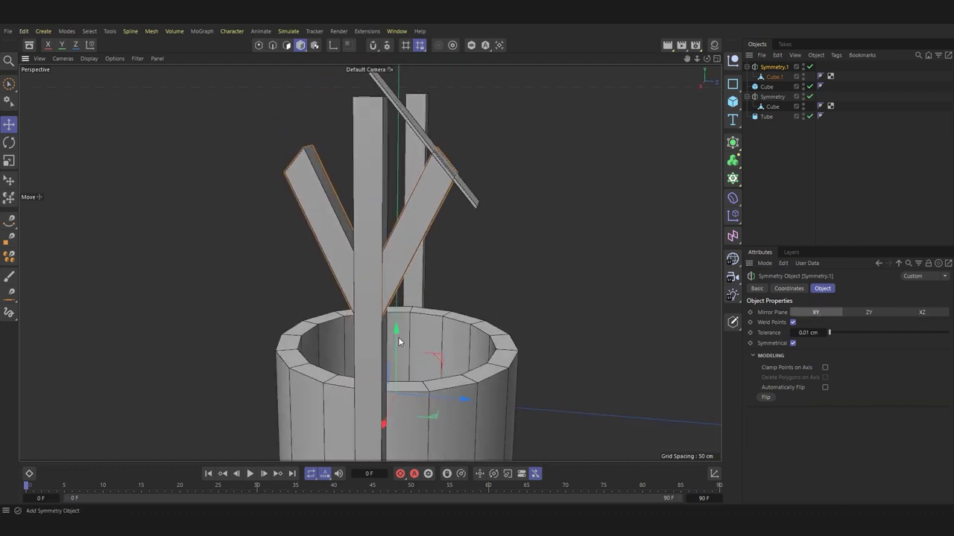
pyautogui.scroll(-3, 510, 258)
pyautogui.keyDown('alt'); pyautogui.moveTo(511, 258); pyautogui.dragTo(450, 260); pyautogui.keyUp('alt')
pyautogui.hotkey('ctrl', 'shift', 'z')
# Step: Add Symmetry.2 to mirror the posts and V braces onto the well's opposite side
pyautogui.click(751, 125)
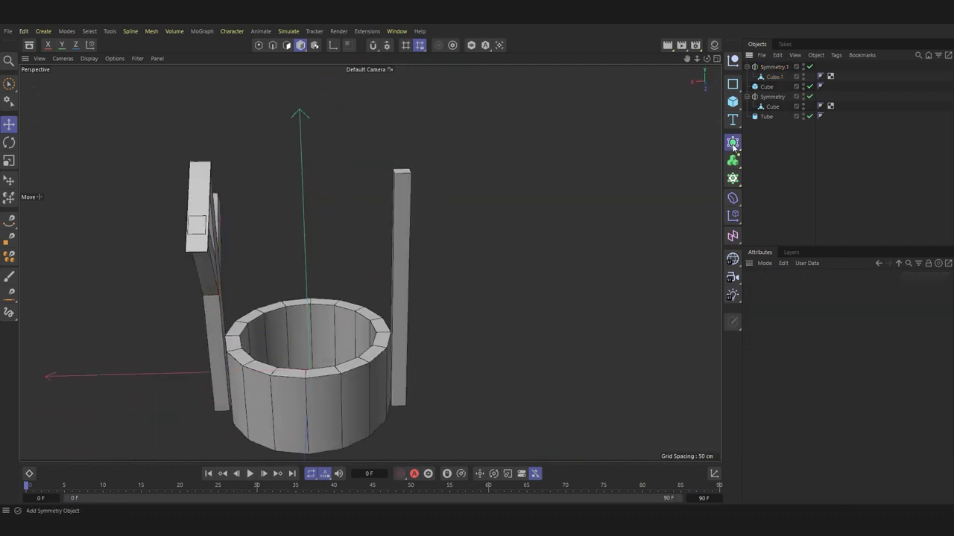
pyautogui.click(732, 143)
pyautogui.click(778, 257)
pyautogui.keyDown('alt'); pyautogui.moveTo(488, 237); pyautogui.dragTo(345, 282); pyautogui.keyUp('alt')
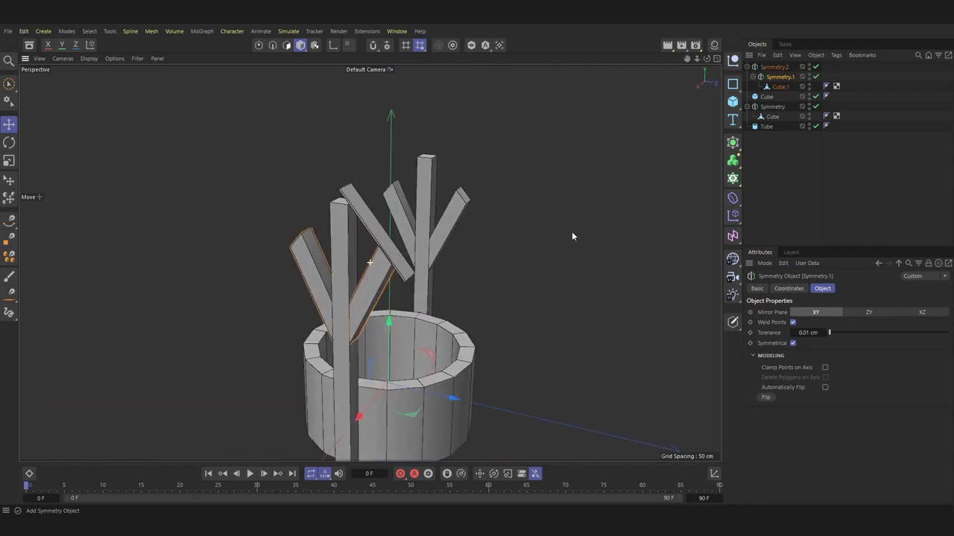
# Step: Undo the test plank duplicates and shift the original plank sideways about 6 cm
pyautogui.click(298, 276)
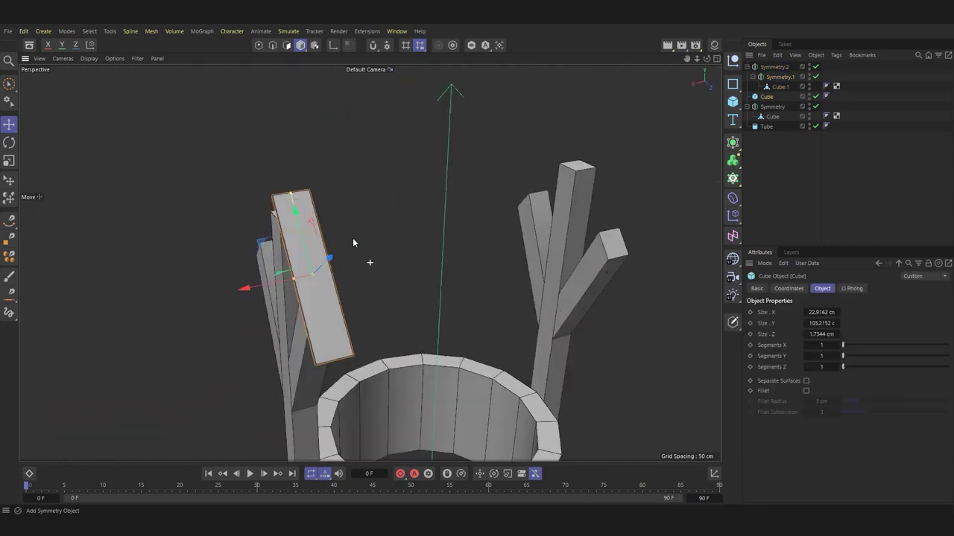
pyautogui.keyDown('alt'); pyautogui.moveTo(365, 260); pyautogui.dragTo(298, 239); pyautogui.keyUp('alt')
pyautogui.scroll(-3, 453, 234)
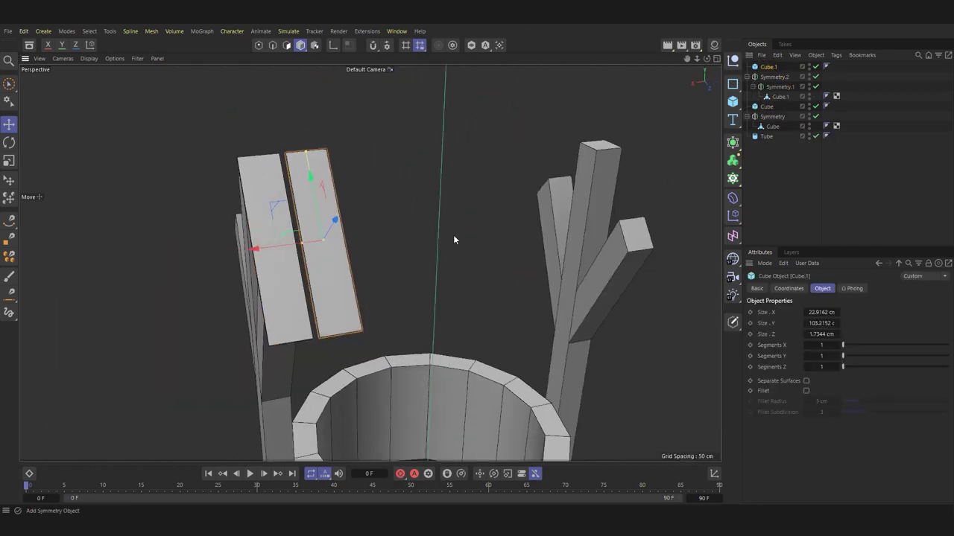
pyautogui.moveTo(453, 235)
pyautogui.keyDown('alt'); pyautogui.mouseDown()
pyautogui.moveTo(253, 249)
pyautogui.moveTo(592, 236)
pyautogui.moveTo(495, 240)
pyautogui.moveTo(601, 257)
pyautogui.mouseUp(); pyautogui.keyUp('alt')
pyautogui.scroll(2, 600, 258)
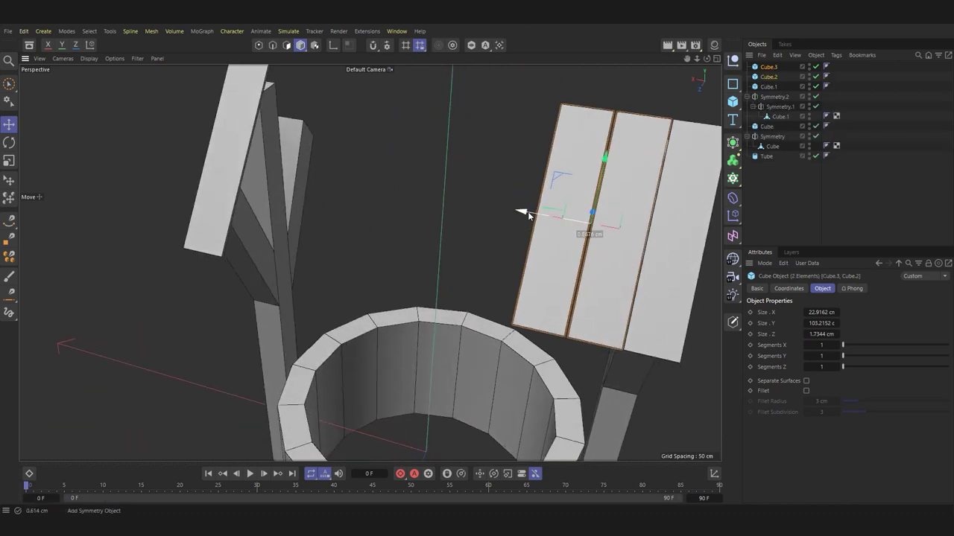
pyautogui.moveTo(527, 212)
pyautogui.mouseDown()
pyautogui.moveTo(512, 213)
pyautogui.moveTo(538, 239)
pyautogui.moveTo(438, 220)
pyautogui.moveTo(341, 232)
pyautogui.mouseUp()
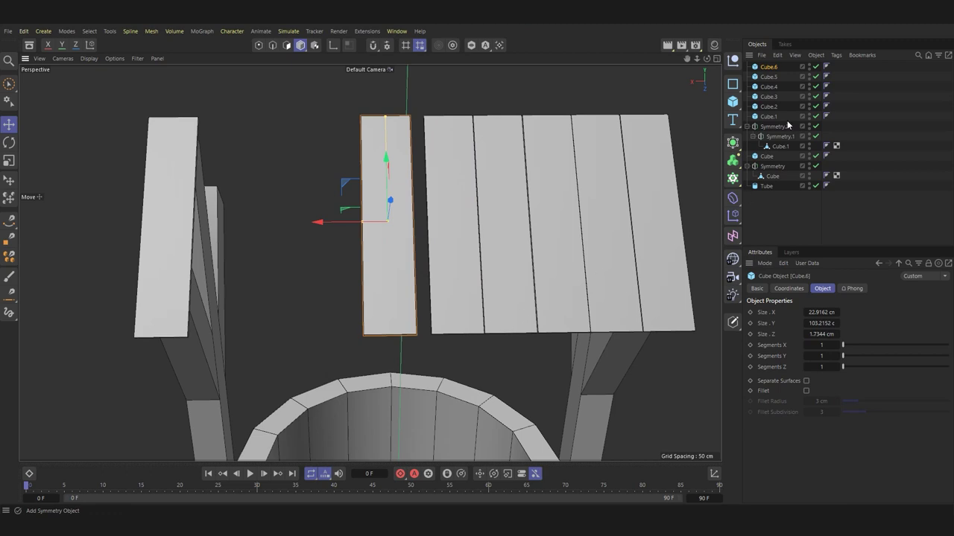
pyautogui.hotkey('ctrl', 'z')
pyautogui.hotkey('ctrl', 'z')
pyautogui.hotkey('ctrl', 'z')
pyautogui.hotkey('ctrl', 'z')
pyautogui.hotkey('ctrl', 'z')
pyautogui.hotkey('ctrl', 'z')
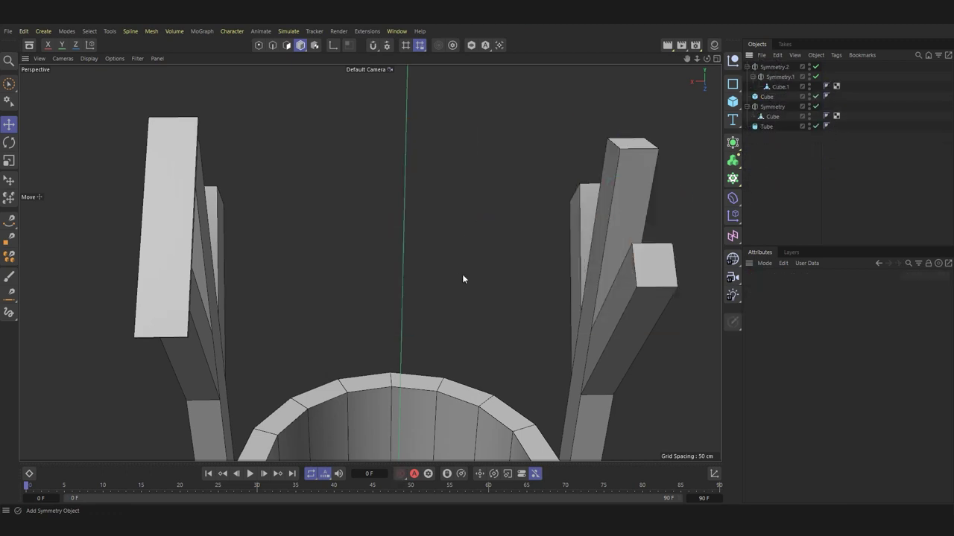
pyautogui.moveTo(463, 279)
pyautogui.keyDown('alt'); pyautogui.mouseDown()
pyautogui.moveTo(443, 256)
pyautogui.moveTo(358, 268)
pyautogui.moveTo(374, 282)
pyautogui.mouseUp(); pyautogui.keyUp('alt')
pyautogui.click(346, 305)
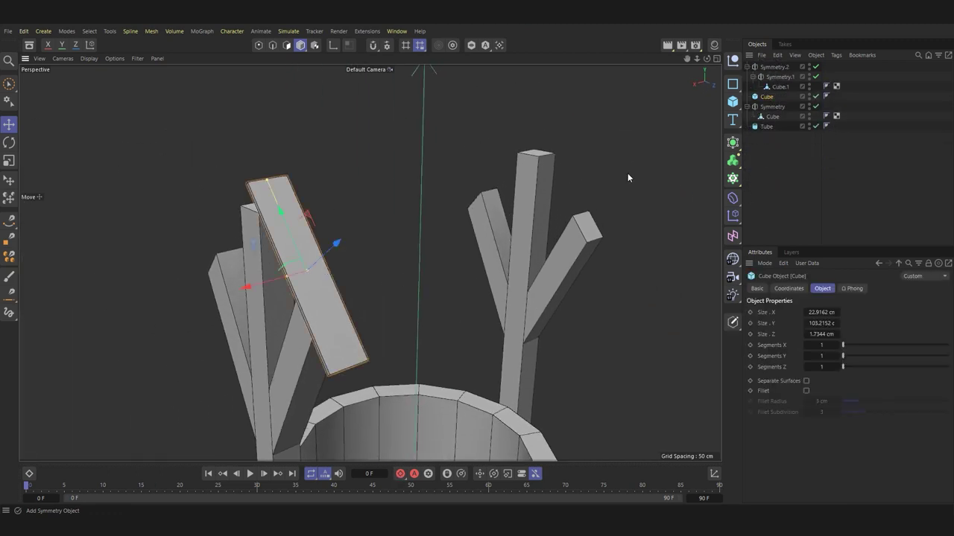
pyautogui.keyDown('alt'); pyautogui.moveTo(625, 183); pyautogui.dragTo(522, 223); pyautogui.keyUp('alt')
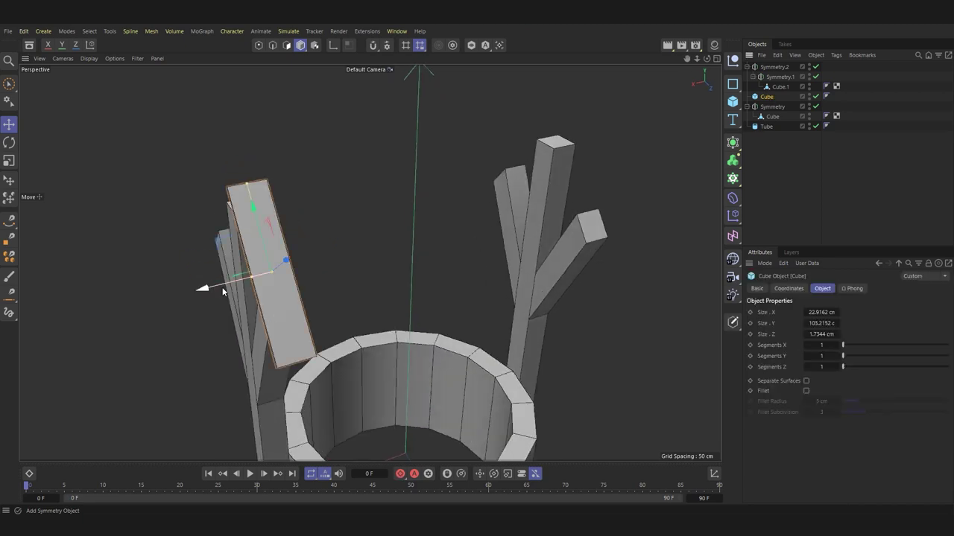
pyautogui.moveTo(222, 287)
pyautogui.mouseDown()
pyautogui.moveTo(205, 286)
pyautogui.moveTo(216, 285)
pyautogui.mouseUp()
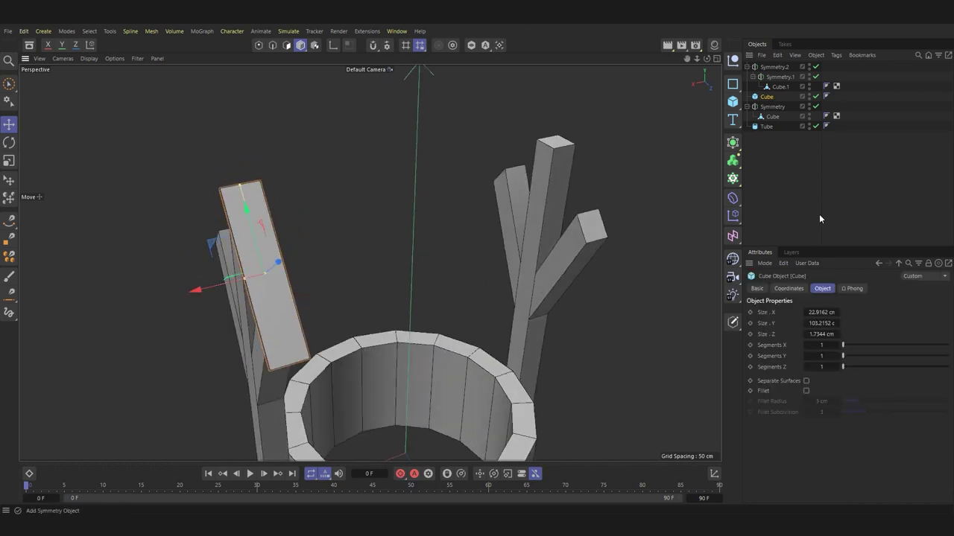
# Step: Put the plank inside a Cloner and raise the plank count to 9
pyautogui.keyDown('alt'); pyautogui.click(733, 197); pyautogui.keyUp('alt')
pyautogui.moveTo(871, 379); pyautogui.dragTo(882, 380)
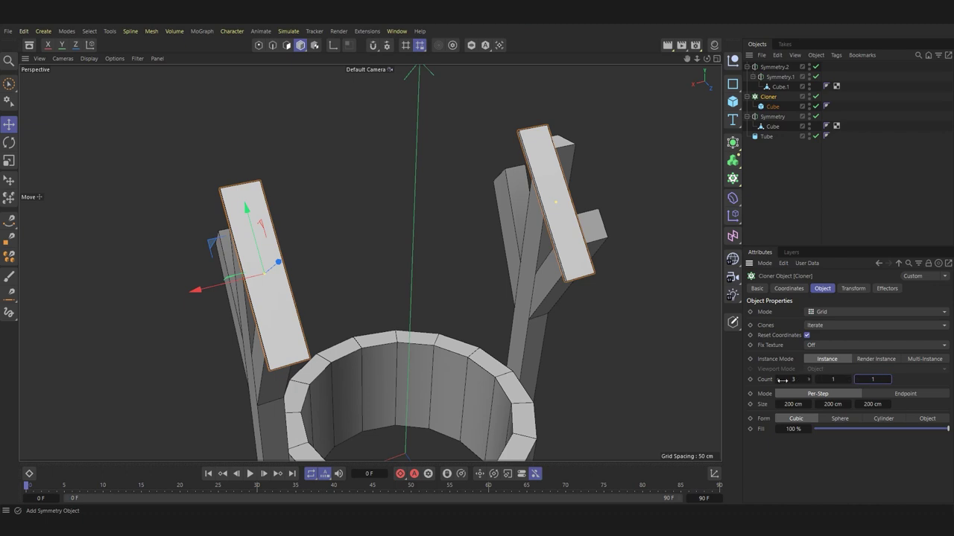
pyautogui.moveTo(792, 404)
pyautogui.mouseDown()
pyautogui.moveTo(778, 404)
pyautogui.moveTo(809, 384)
pyautogui.mouseUp()
pyautogui.click(808, 382)
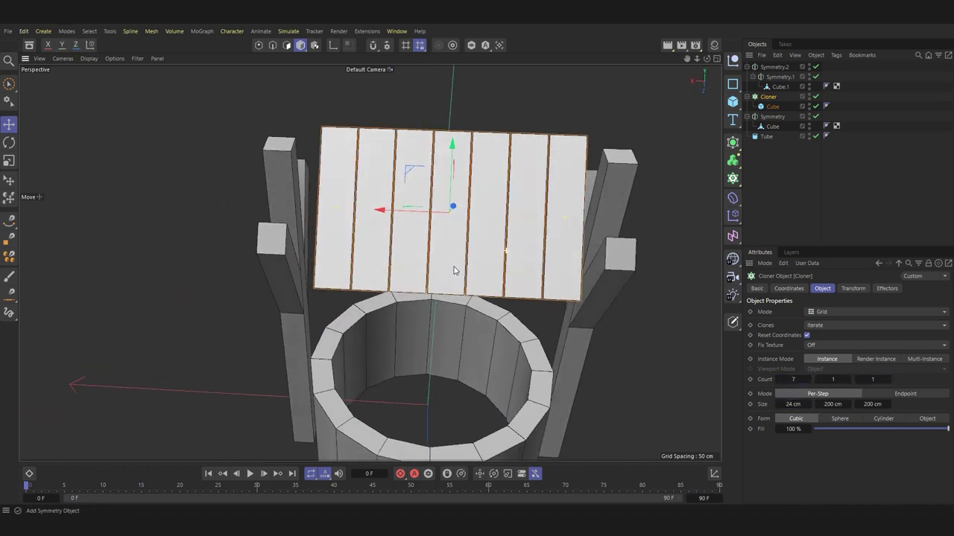
pyautogui.click(808, 381)
pyautogui.click(808, 381)
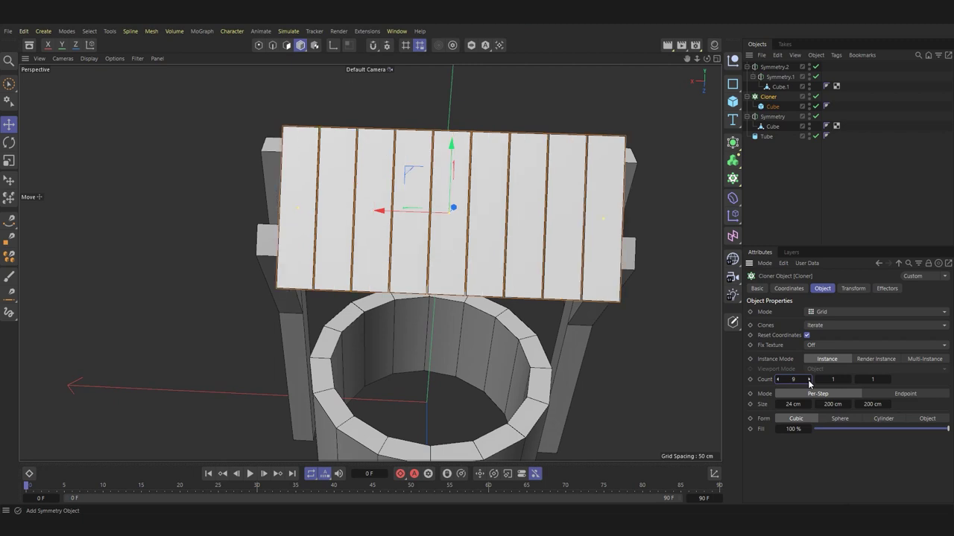
# Step: Make each cloned plank wider and longer, and space the planks 32 cm apart
pyautogui.click(771, 106)
pyautogui.moveTo(439, 214); pyautogui.dragTo(426, 214)
pyautogui.moveTo(456, 138); pyautogui.dragTo(454, 119)
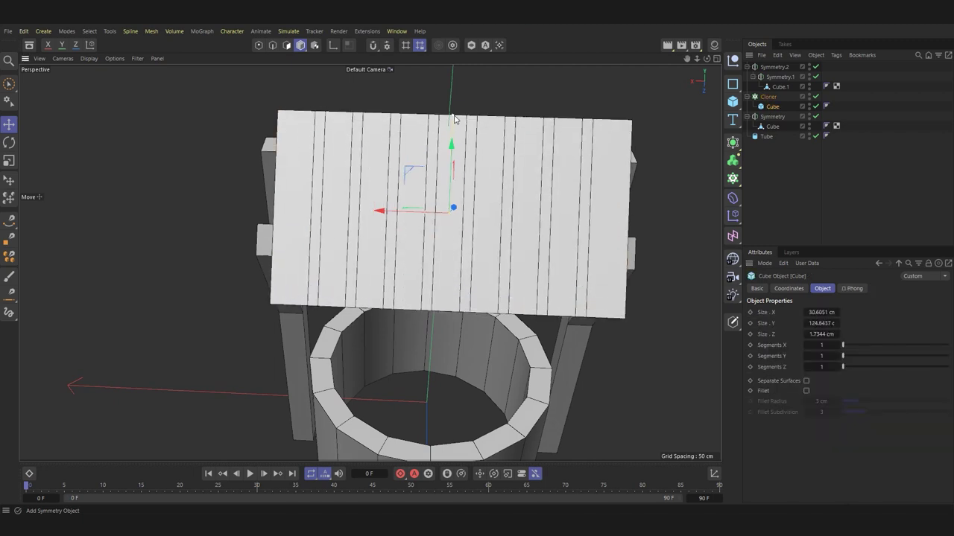
pyautogui.click(771, 98)
pyautogui.moveTo(809, 406); pyautogui.dragTo(809, 407)
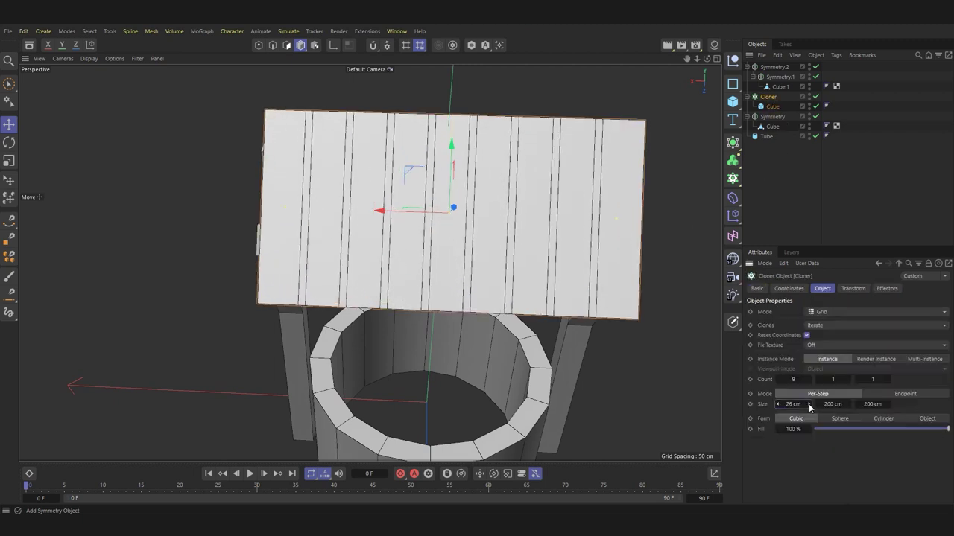
pyautogui.moveTo(566, 298)
pyautogui.keyDown('alt'); pyautogui.mouseDown()
pyautogui.moveTo(509, 268)
pyautogui.moveTo(586, 264)
pyautogui.moveTo(296, 286)
pyautogui.moveTo(500, 199)
pyautogui.mouseUp(); pyautogui.keyUp('alt')
# Step: In the Right side view, slide the roof panel along its slope into position
pyautogui.middleClick(424, 222)
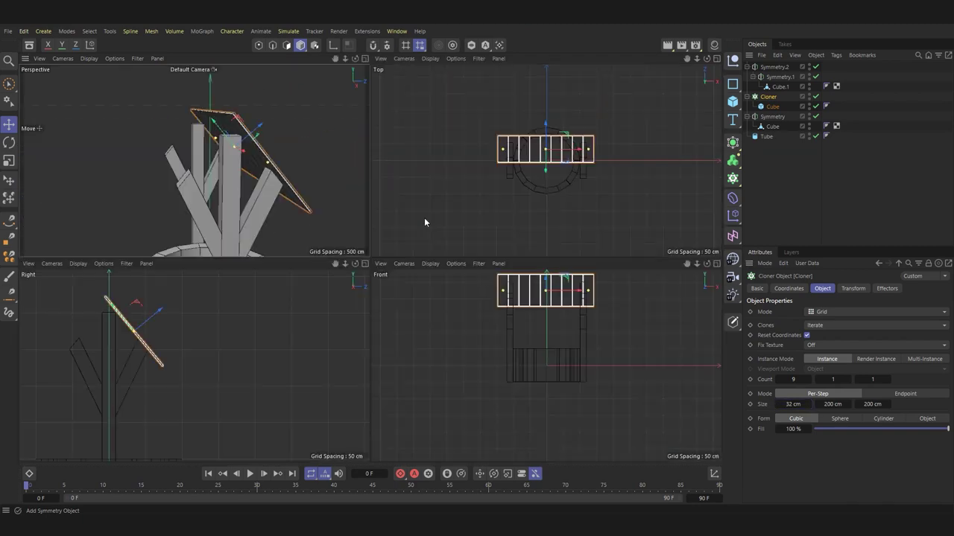
pyautogui.middleClick(138, 318)
pyautogui.scroll(3, 219, 155)
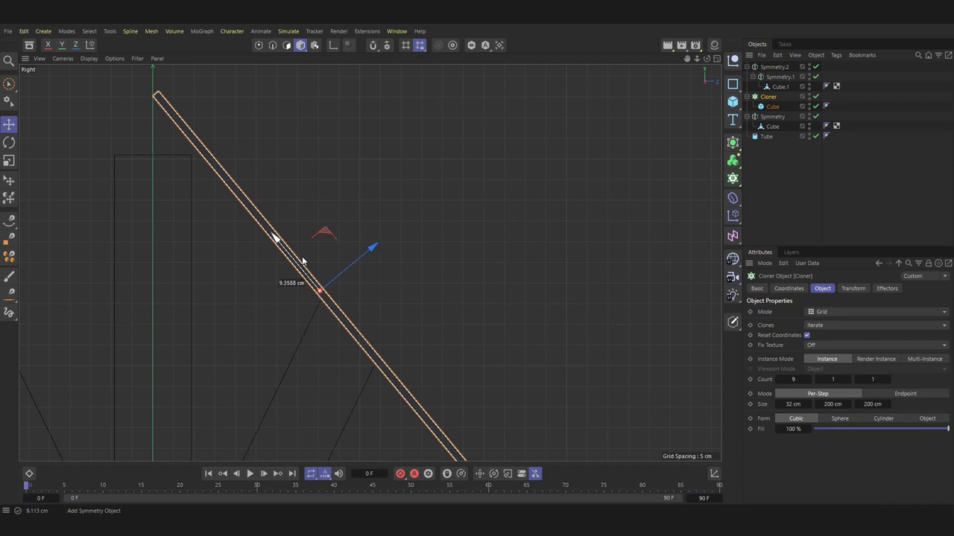
pyautogui.press('F1')
# Step: Select the plank Cloner and wrap it in a new Symmetry object
pyautogui.click(634, 214)
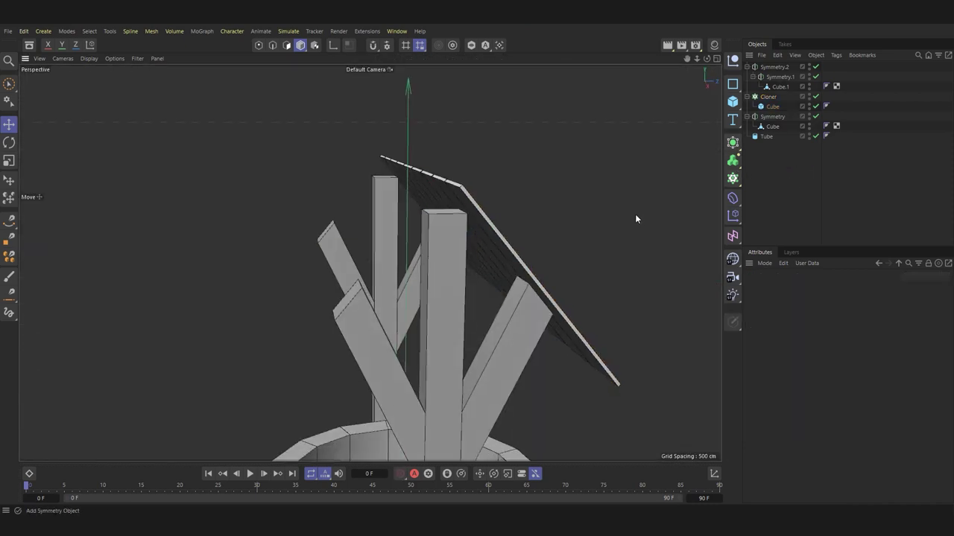
pyautogui.scroll(5, 560, 233)
pyautogui.scroll(-4, 560, 232)
pyautogui.moveTo(484, 241)
pyautogui.keyDown('alt'); pyautogui.mouseDown()
pyautogui.moveTo(534, 232)
pyautogui.moveTo(567, 208)
pyautogui.mouseUp(); pyautogui.keyUp('alt')
pyautogui.click(768, 97)
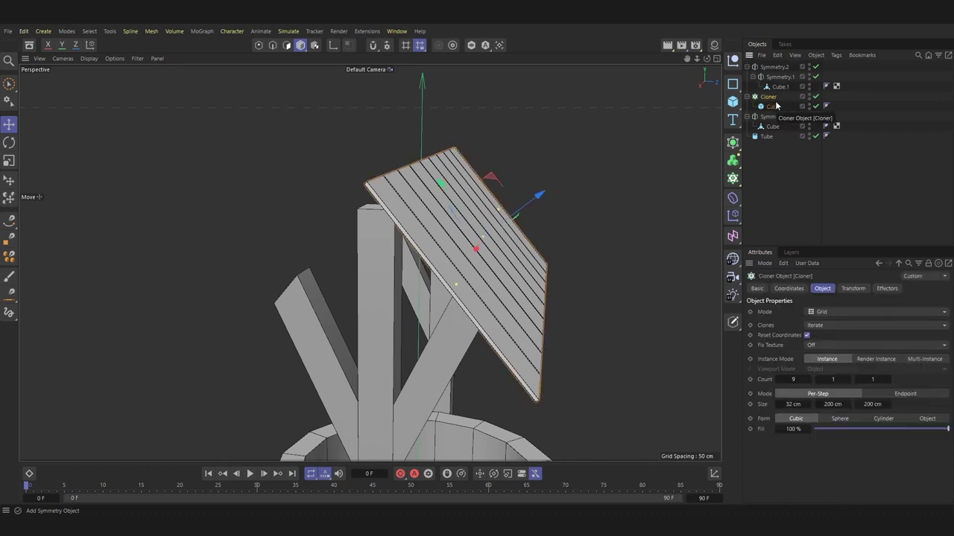
pyautogui.keyDown('alt'); pyautogui.click(734, 146); pyautogui.keyUp('alt')
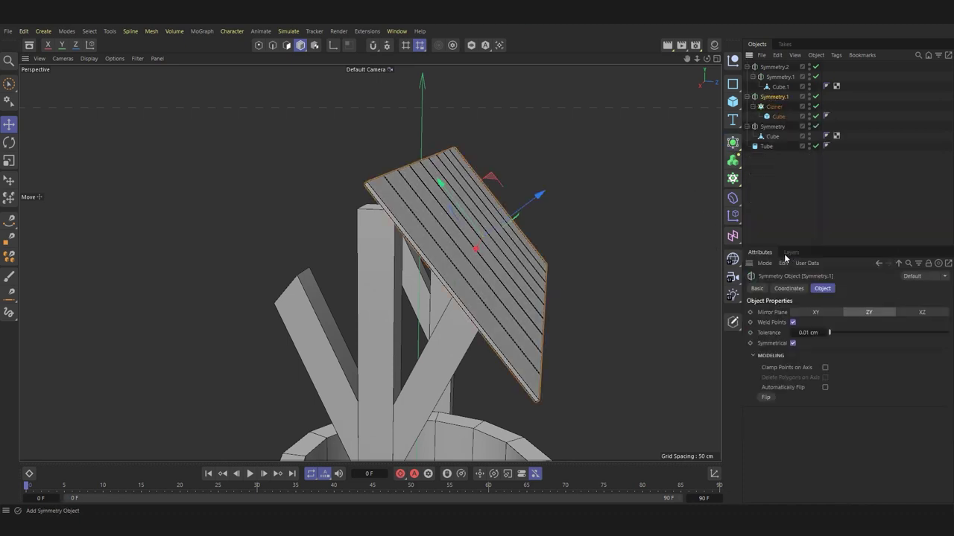
# Step: Undo the XY mirror-plane change and the Cloner's parenting under the old Symmetry
pyautogui.click(825, 315)
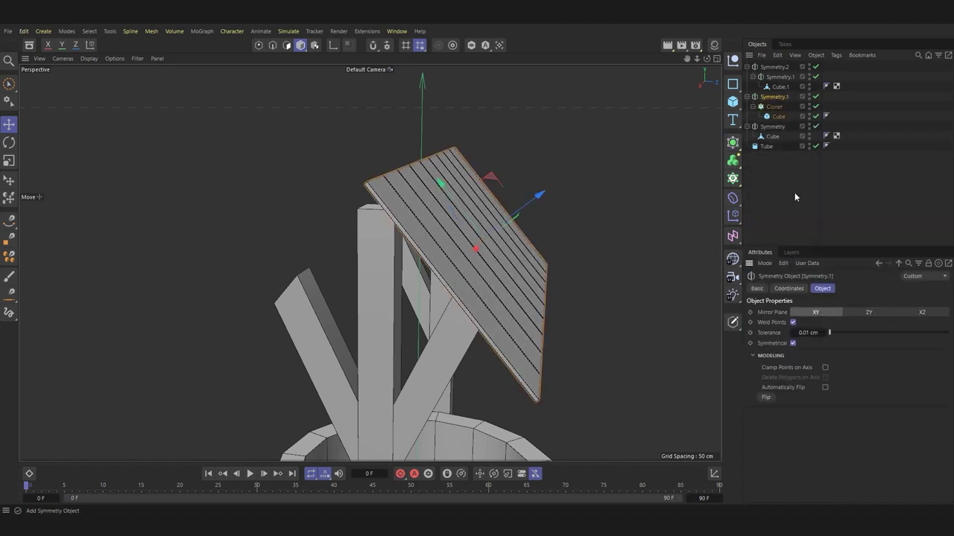
pyautogui.hotkey('ctrl', 'z')
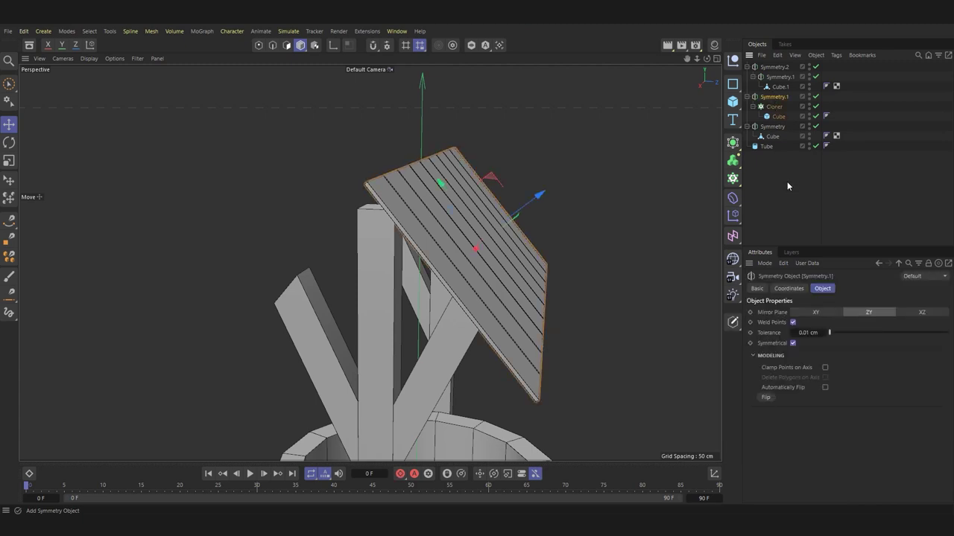
pyautogui.hotkey('ctrl', 'z')
# Step: Put the roof plank Cloner under a fresh Symmetry object mirrored on the XY plane
pyautogui.click(787, 181)
pyautogui.click(732, 142)
pyautogui.click(775, 253)
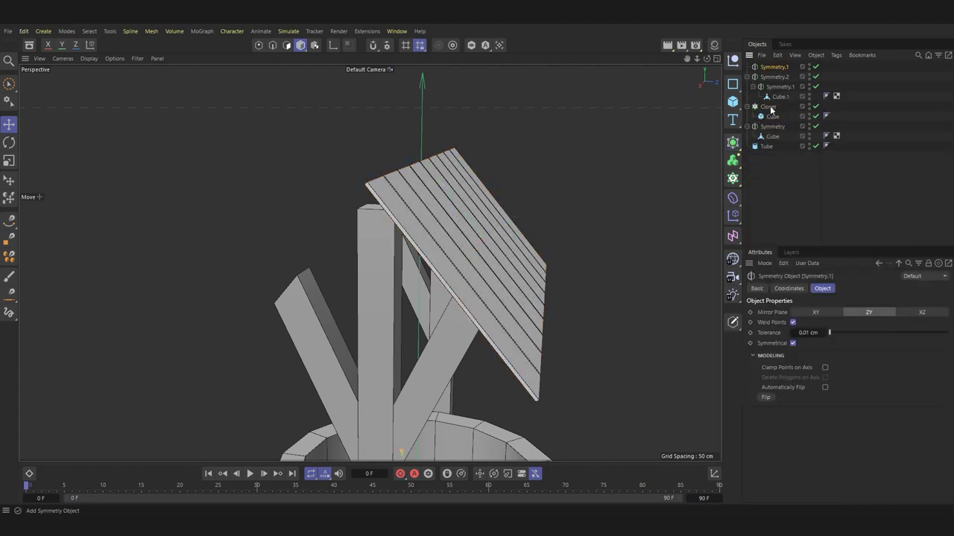
pyautogui.moveTo(771, 110); pyautogui.dragTo(773, 67)
pyautogui.click(773, 67)
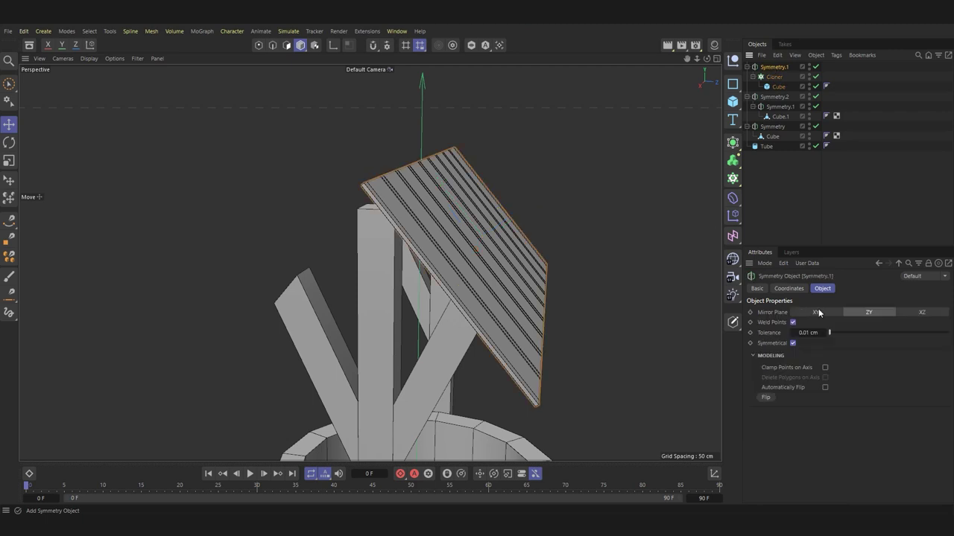
pyautogui.click(818, 310)
pyautogui.moveTo(432, 246)
pyautogui.keyDown('alt'); pyautogui.mouseDown()
pyautogui.moveTo(449, 257)
pyautogui.moveTo(452, 229)
pyautogui.mouseUp(); pyautogui.keyUp('alt')
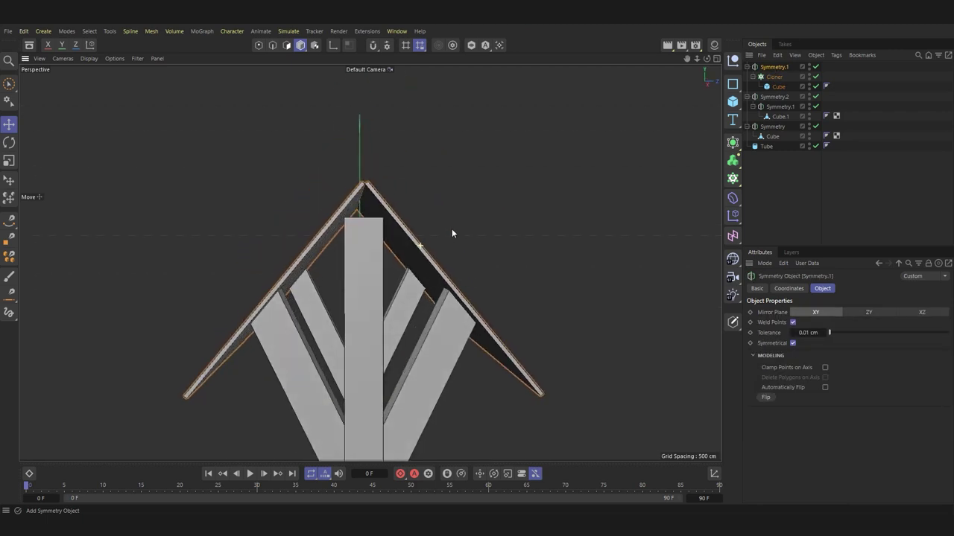
# Step: In the enlarged Right view, select the central post cube's top face in polygon mode
pyautogui.middleClick(303, 237)
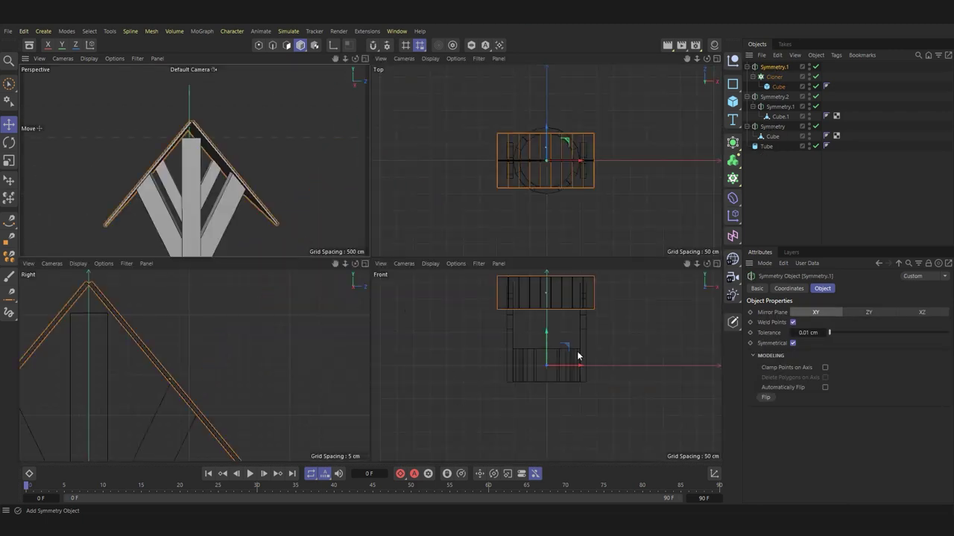
pyautogui.middleClick(108, 366)
pyautogui.click(178, 241)
pyautogui.click(186, 256)
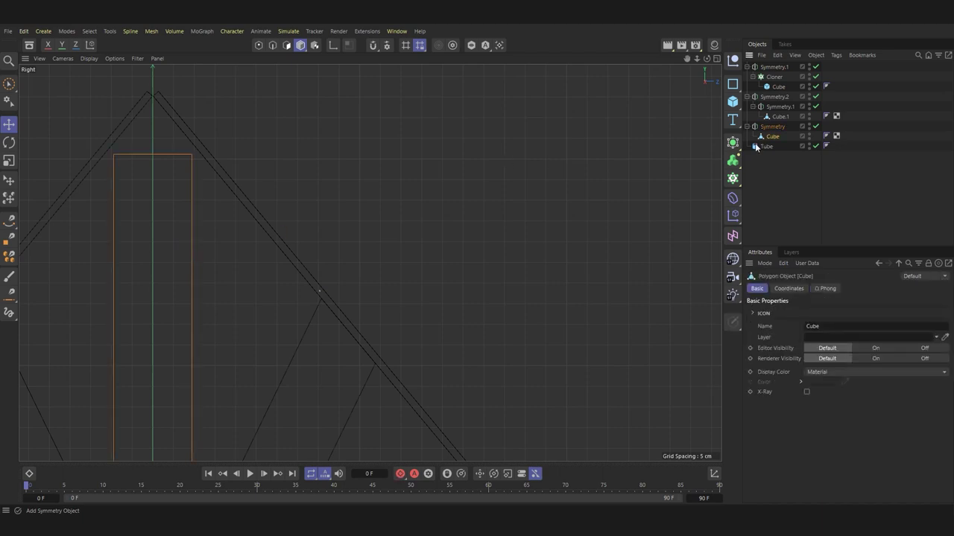
pyautogui.click(286, 46)
pyautogui.click(9, 84)
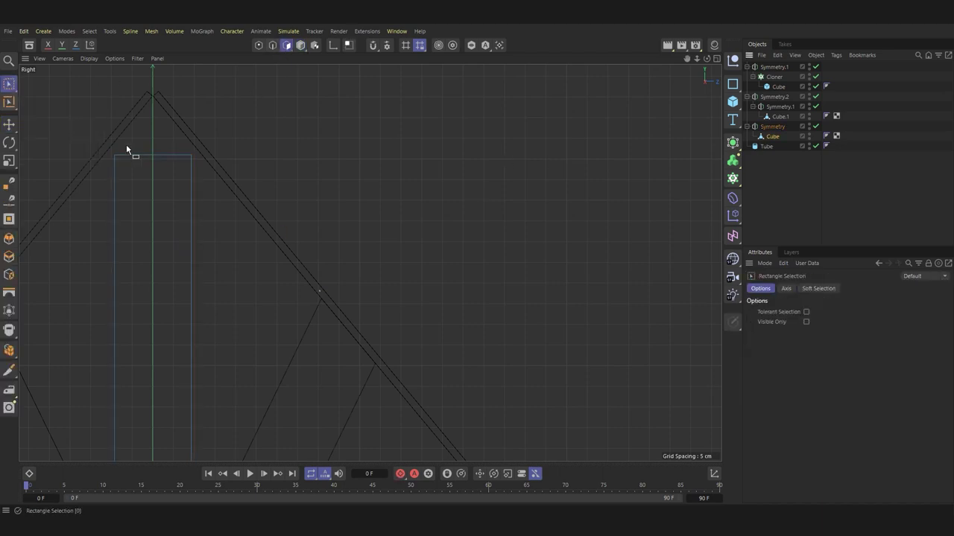
pyautogui.press('s')
pyautogui.moveTo(125, 144)
pyautogui.mouseDown()
pyautogui.moveTo(268, 196)
pyautogui.moveTo(290, 177)
pyautogui.mouseUp()
# Step: Add a middle point on the post top and raise it to the roof apex
pyautogui.scroll(-5, 290, 177)
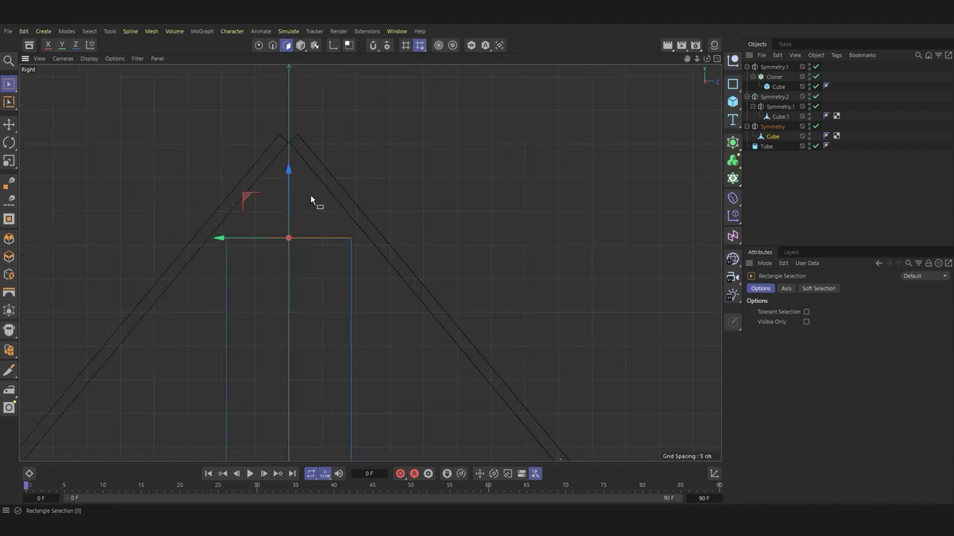
pyautogui.scroll(4, 269, 255)
pyautogui.click(273, 46)
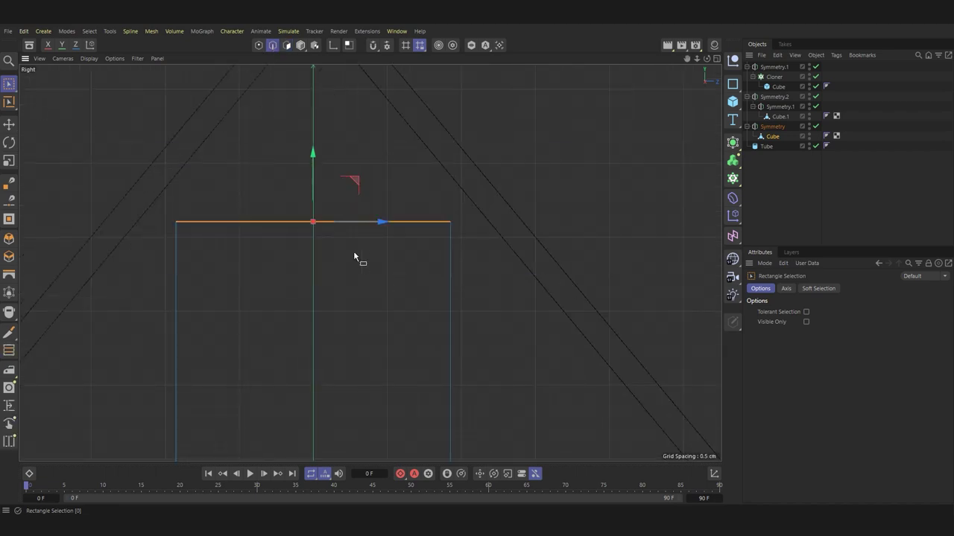
pyautogui.scroll(-5, 354, 250)
pyautogui.scroll(-3, 403, 287)
pyautogui.rightClick(406, 431)
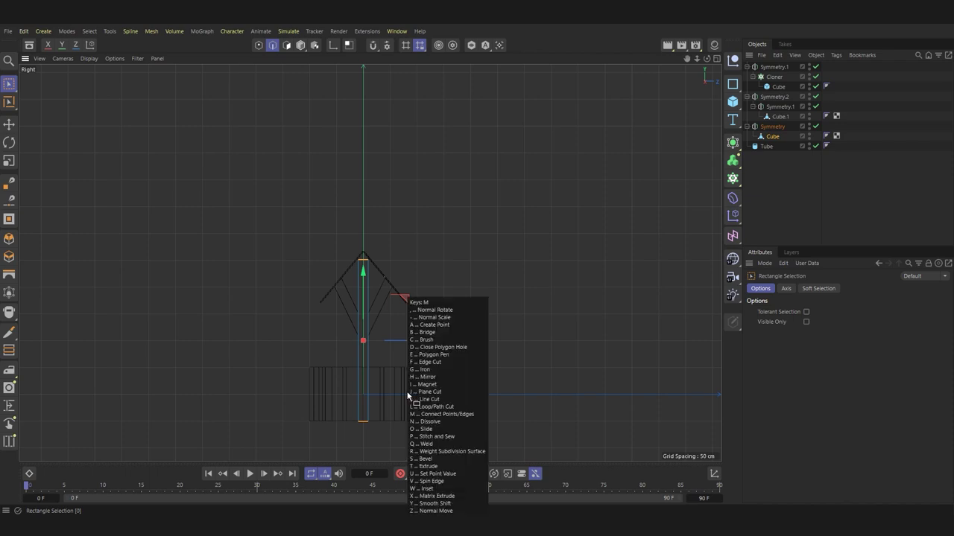
pyautogui.press('Escape')
pyautogui.scroll(8, 372, 255)
pyautogui.click(258, 45)
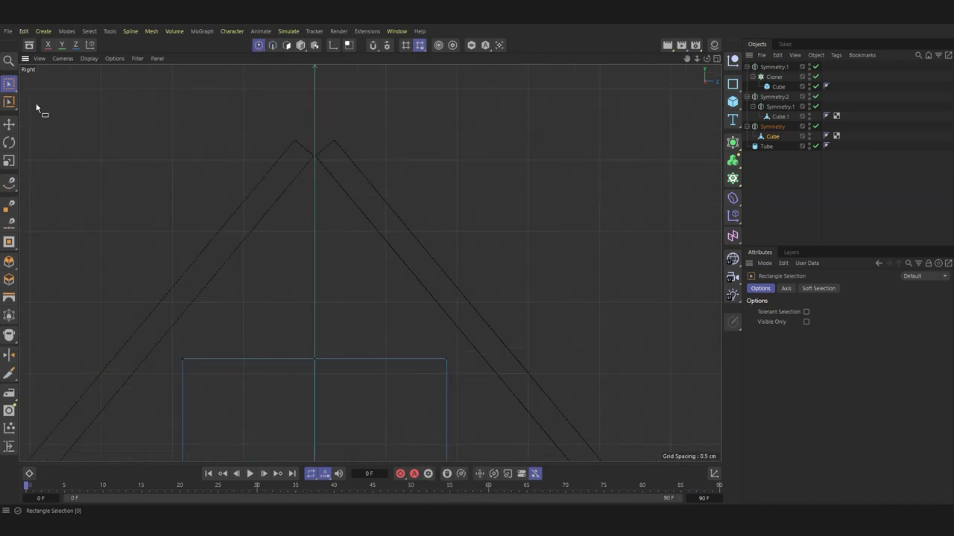
pyautogui.press('Return')
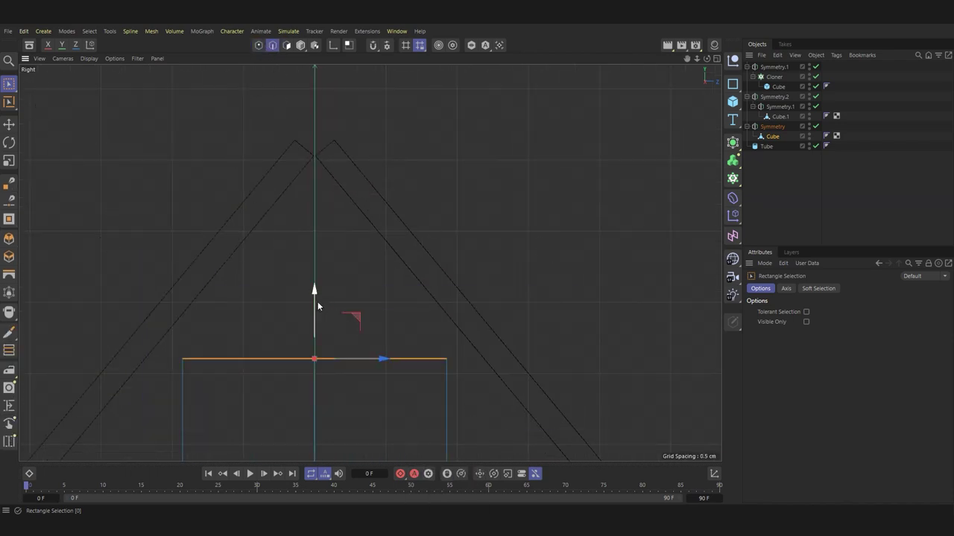
pyautogui.press('Return')
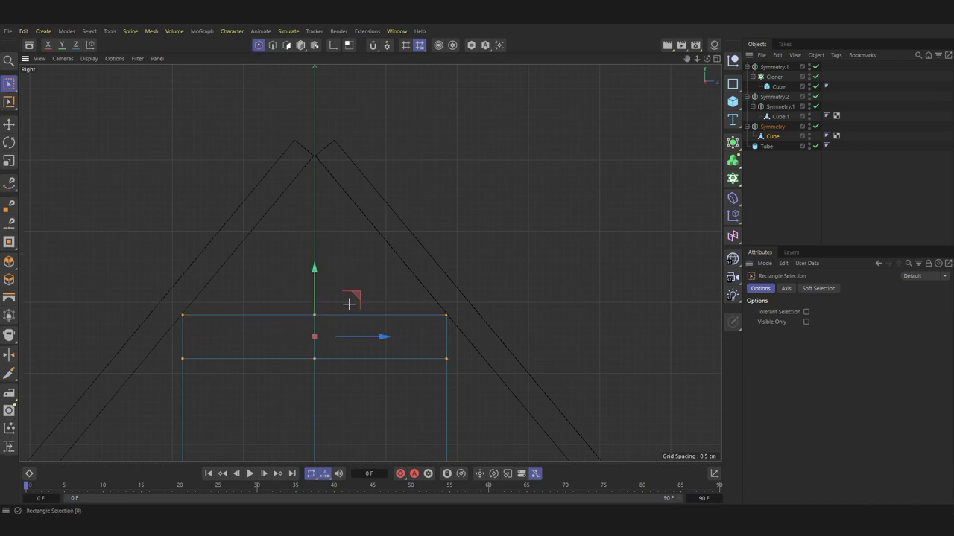
pyautogui.moveTo(316, 117); pyautogui.dragTo(314, 108)
# Step: Select the points of the post's peak and inspect the pointed top in Perspective
pyautogui.scroll(4, 298, 153)
pyautogui.scroll(-3, 318, 213)
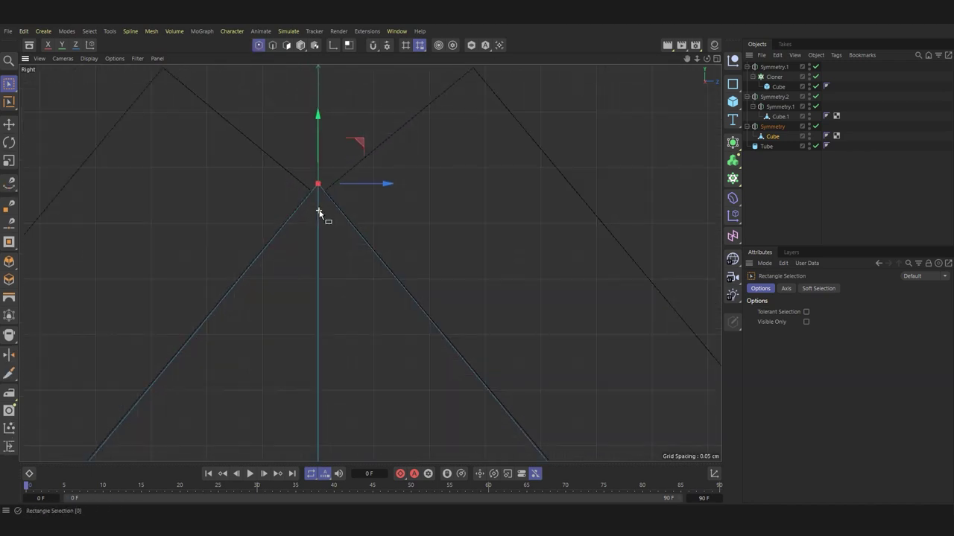
pyautogui.scroll(-3, 213, 245)
pyautogui.middleClick(231, 218)
pyautogui.middleClick(231, 219)
pyautogui.keyDown('alt'); pyautogui.moveTo(231, 219); pyautogui.dragTo(476, 211); pyautogui.keyUp('alt')
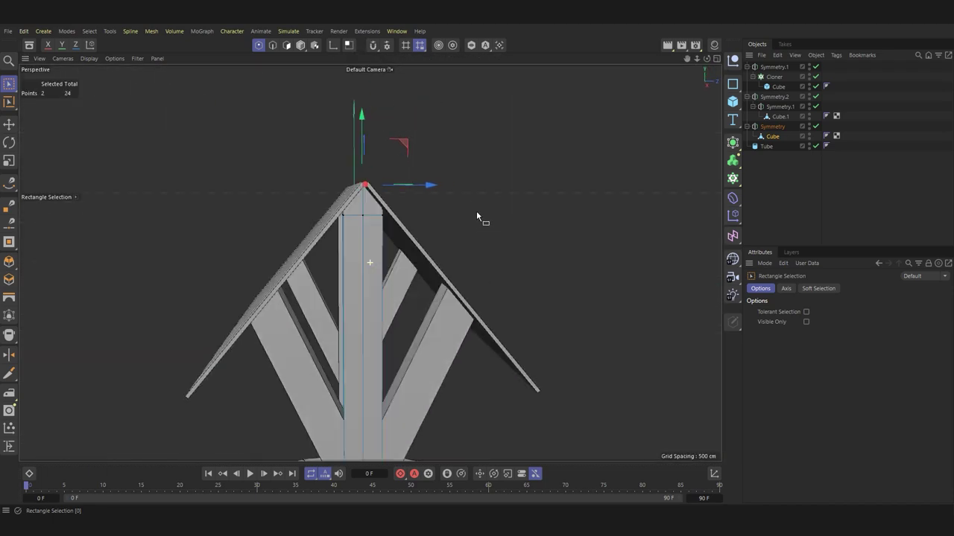
pyautogui.scroll(5, 513, 226)
pyautogui.scroll(2, 513, 229)
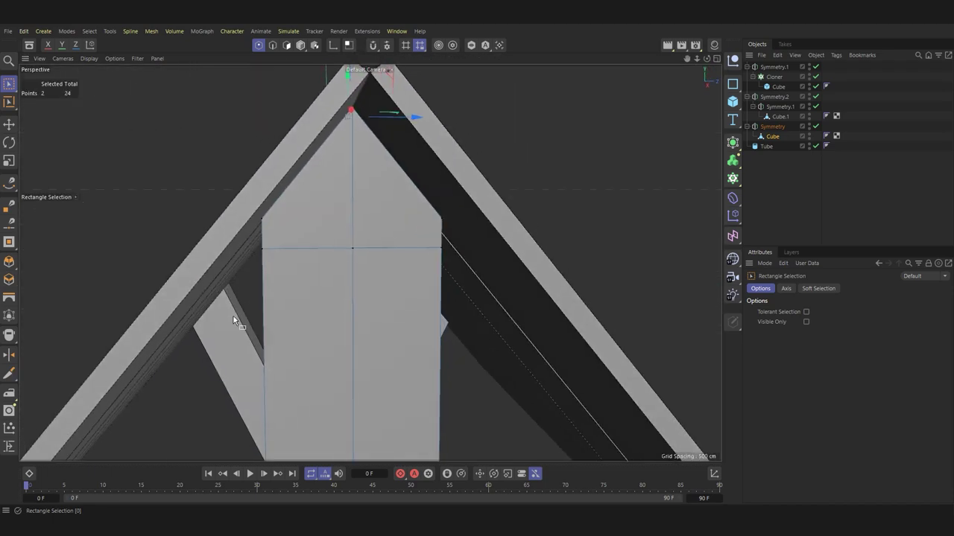
pyautogui.moveTo(224, 297); pyautogui.dragTo(526, 222)
pyautogui.moveTo(231, 302); pyautogui.dragTo(495, 226)
pyautogui.keyDown('alt'); pyautogui.moveTo(462, 276); pyautogui.dragTo(339, 232); pyautogui.keyUp('alt')
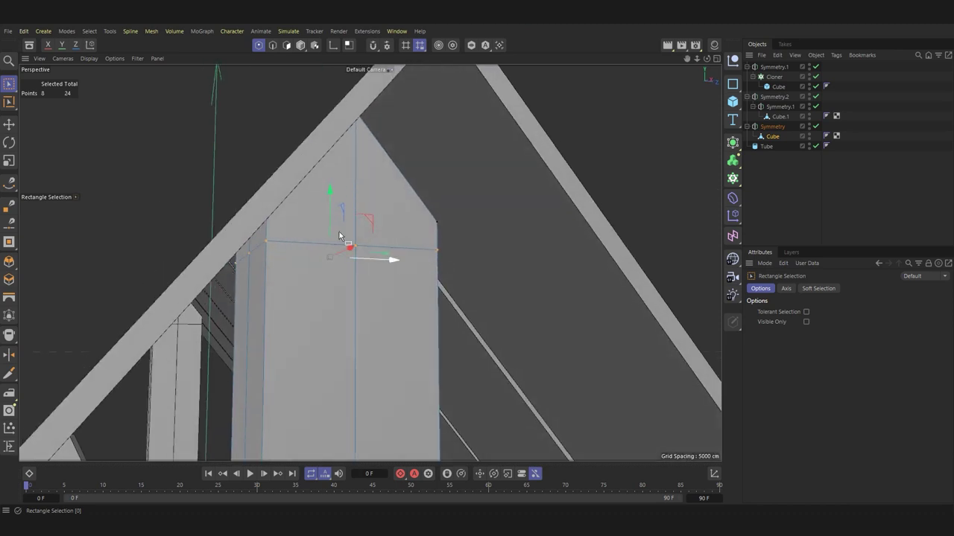
pyautogui.scroll(-5, 438, 292)
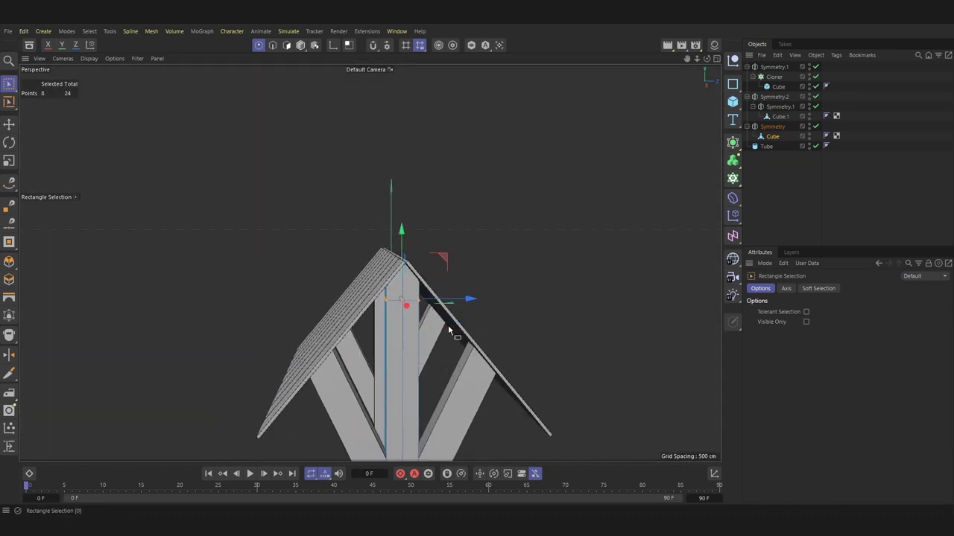
pyautogui.moveTo(447, 325)
pyautogui.keyDown('alt'); pyautogui.mouseDown()
pyautogui.moveTo(514, 298)
pyautogui.moveTo(417, 382)
pyautogui.moveTo(396, 386)
pyautogui.moveTo(438, 379)
pyautogui.mouseUp(); pyautogui.keyUp('alt')
pyautogui.scroll(-5, 514, 298)
# Step: Add a new cube sized 10 × 10 × 1
pyautogui.scroll(3, 368, 393)
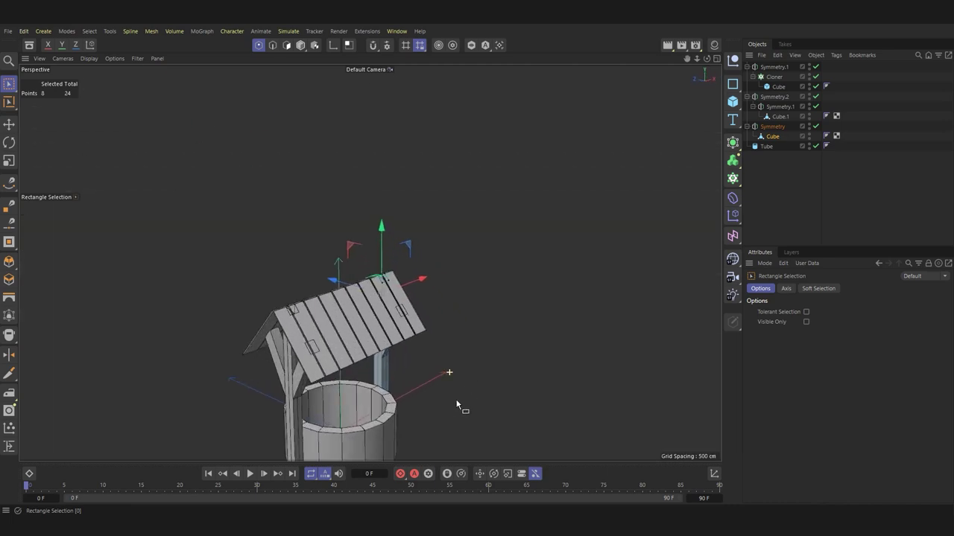
pyautogui.keyDown('alt'); pyautogui.moveTo(462, 407); pyautogui.dragTo(443, 366); pyautogui.keyUp('alt')
pyautogui.scroll(2, 449, 256)
pyautogui.scroll(2, 461, 306)
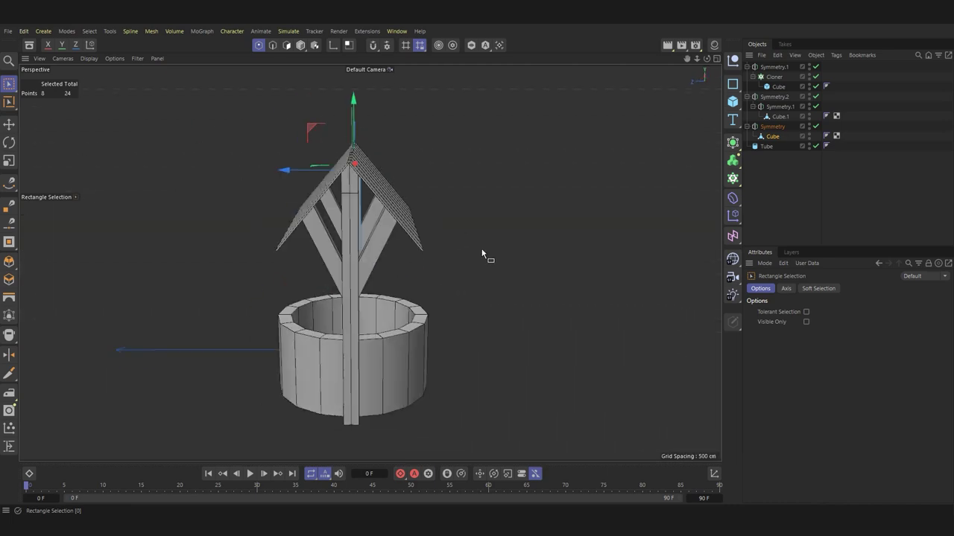
pyautogui.press('e')
pyautogui.click(732, 102)
pyautogui.click(300, 45)
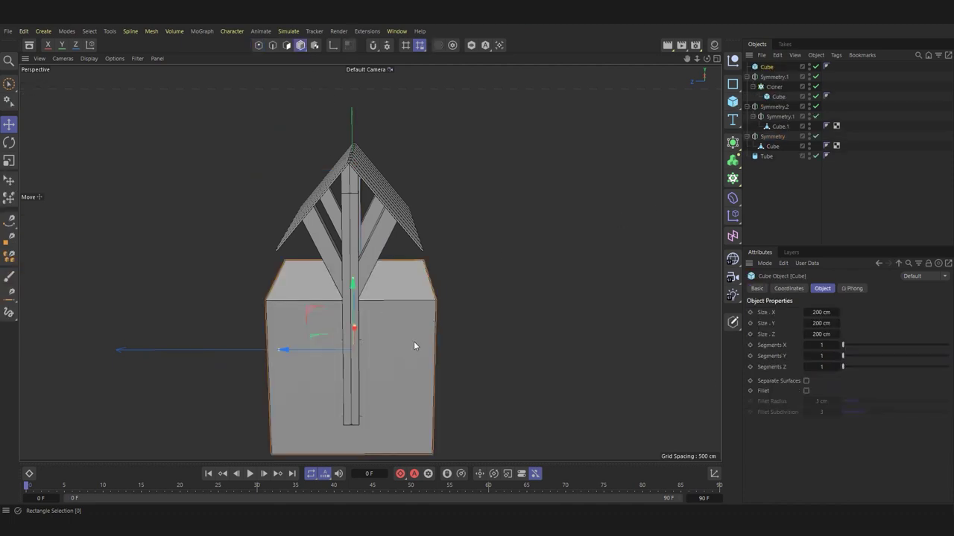
pyautogui.write('10\t10\t1')
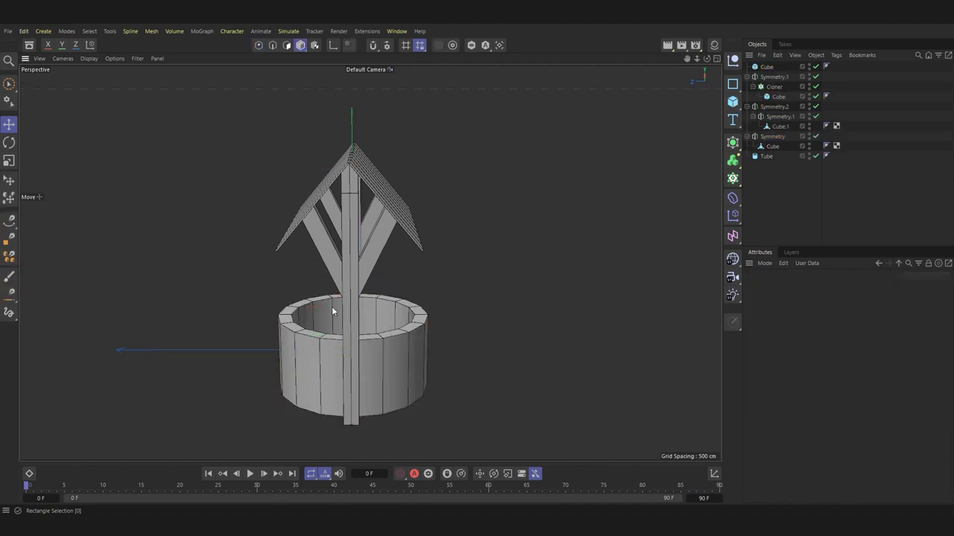
# Step: Move the beam along X so it lies beside the well's base
pyautogui.moveTo(325, 350); pyautogui.dragTo(220, 352)
pyautogui.scroll(5, 221, 353)
pyautogui.keyDown('alt'); pyautogui.moveTo(414, 342); pyautogui.dragTo(313, 351); pyautogui.keyUp('alt')
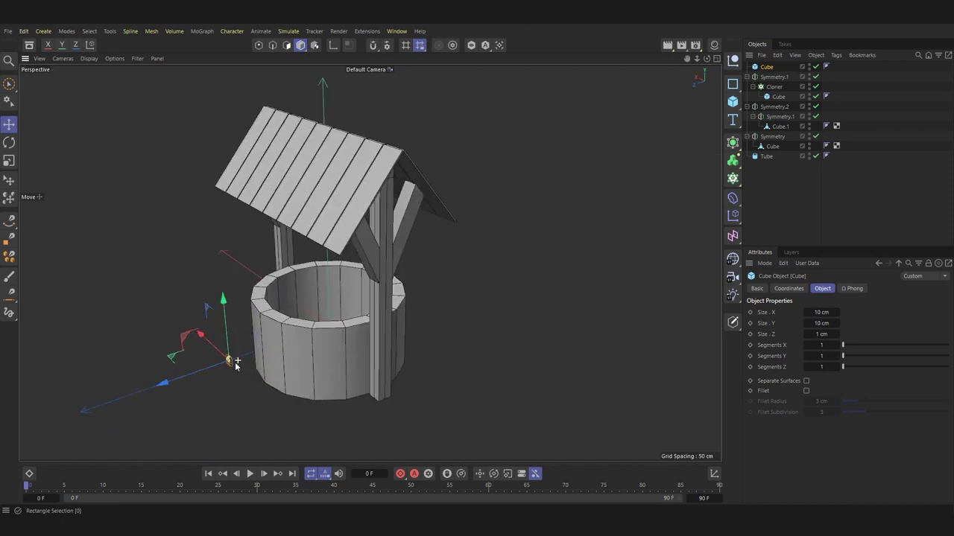
pyautogui.moveTo(228, 360); pyautogui.dragTo(208, 374)
pyautogui.moveTo(156, 391)
pyautogui.keyDown('alt'); pyautogui.mouseDown()
pyautogui.moveTo(246, 402)
pyautogui.moveTo(344, 368)
pyautogui.moveTo(287, 365)
pyautogui.moveTo(343, 396)
pyautogui.mouseUp(); pyautogui.keyUp('alt')
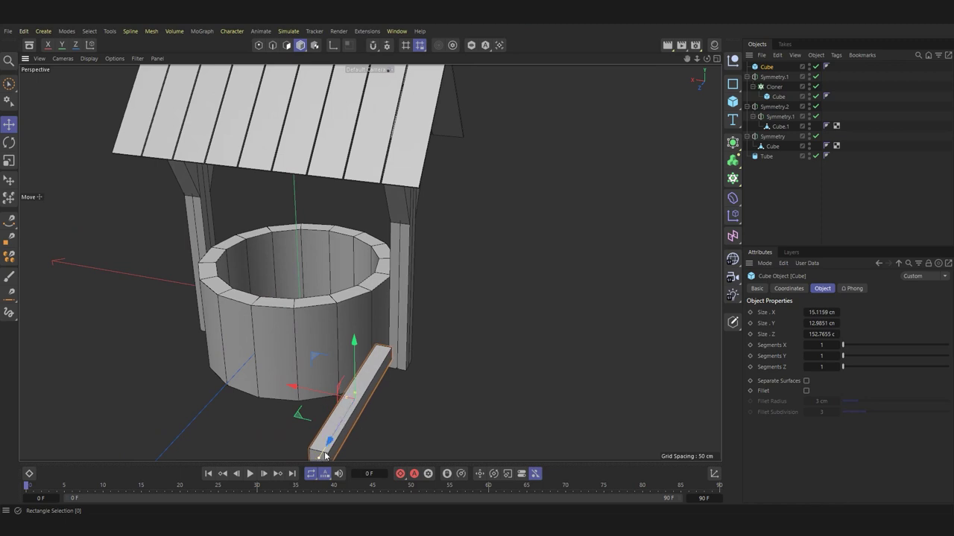
# Step: Ctrl-drag a copy of the beam, tilt it steeply, and lean it against the shaft
pyautogui.keyDown('ctrl'); pyautogui.moveTo(325, 456); pyautogui.dragTo(85, 403); pyautogui.keyUp('ctrl')
pyautogui.press('r')
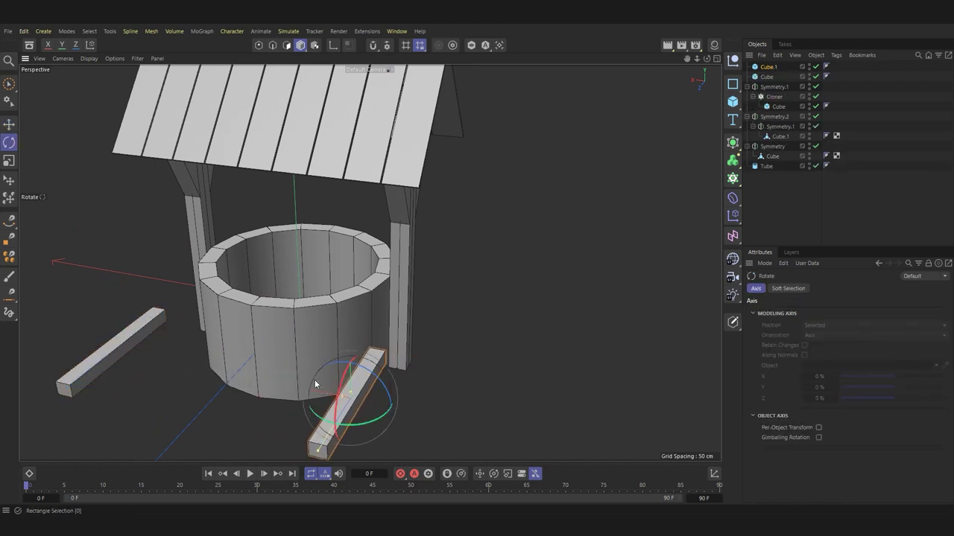
pyautogui.moveTo(315, 384)
pyautogui.mouseDown()
pyautogui.moveTo(339, 366)
pyautogui.moveTo(387, 352)
pyautogui.mouseUp()
pyautogui.press('e')
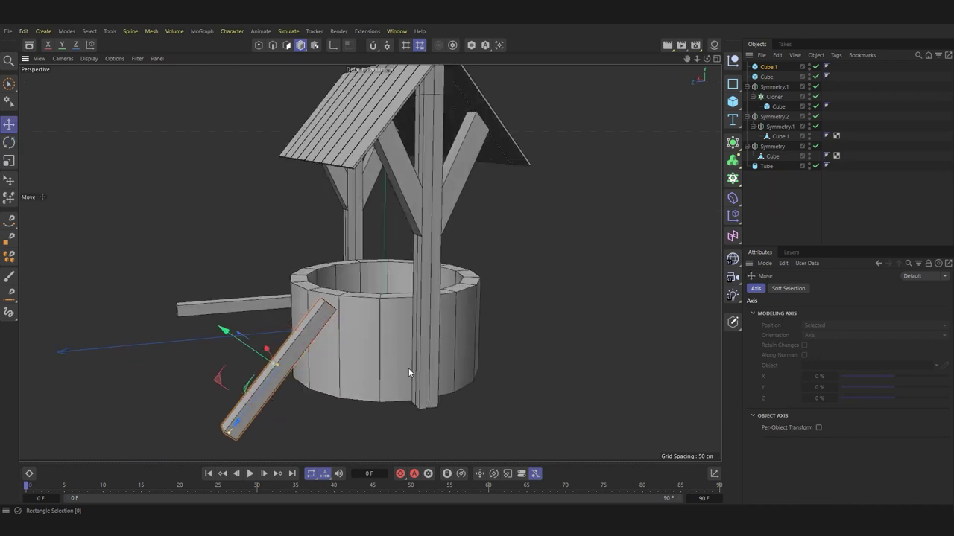
pyautogui.moveTo(224, 365); pyautogui.dragTo(320, 354)
pyautogui.moveTo(333, 405)
pyautogui.mouseDown()
pyautogui.moveTo(345, 362)
pyautogui.moveTo(338, 355)
pyautogui.mouseUp()
# Step: In the Right view, rotate the brace Cube.1 closer to vertical
pyautogui.press('r')
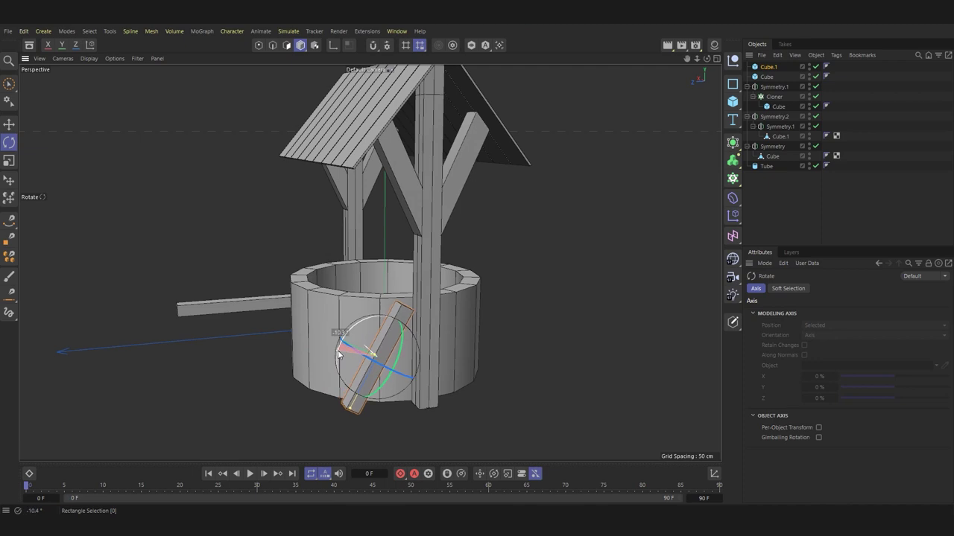
pyautogui.press('e')
pyautogui.middleClick(362, 403)
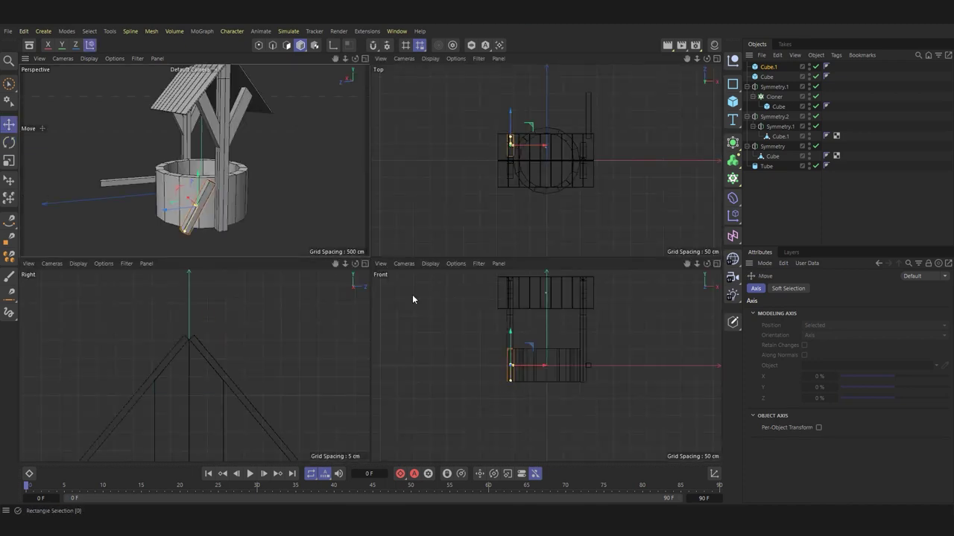
pyautogui.scroll(-4, 243, 425)
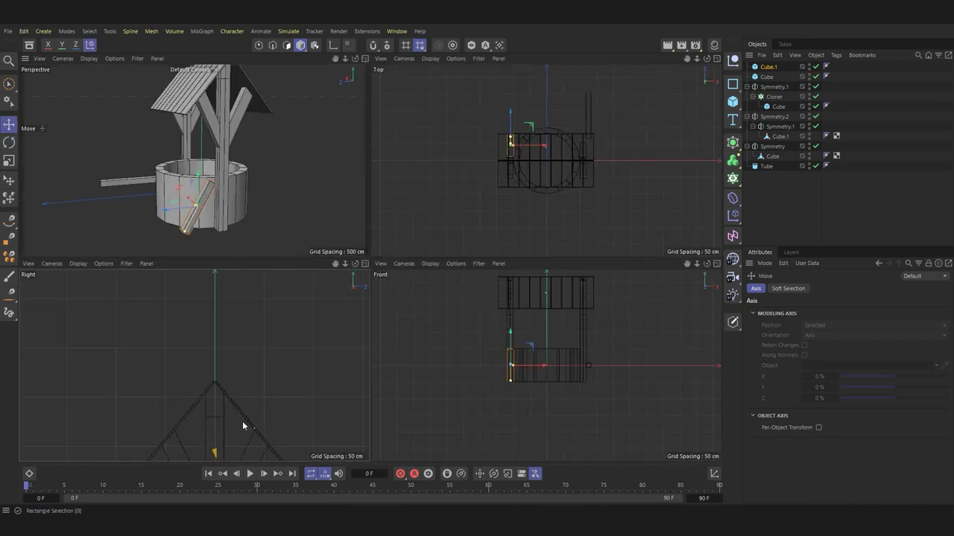
pyautogui.middleClick(261, 383)
pyautogui.scroll(-3, 341, 356)
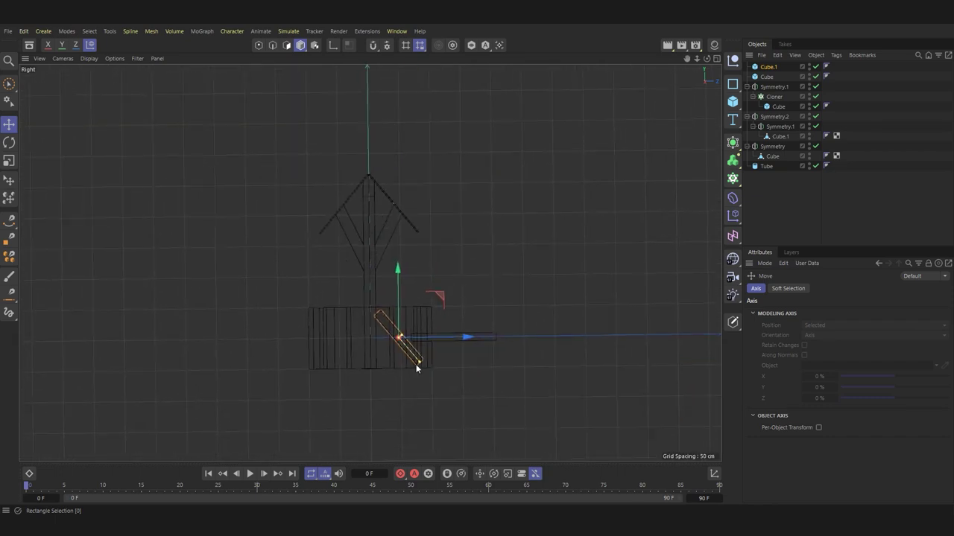
pyautogui.scroll(5, 416, 365)
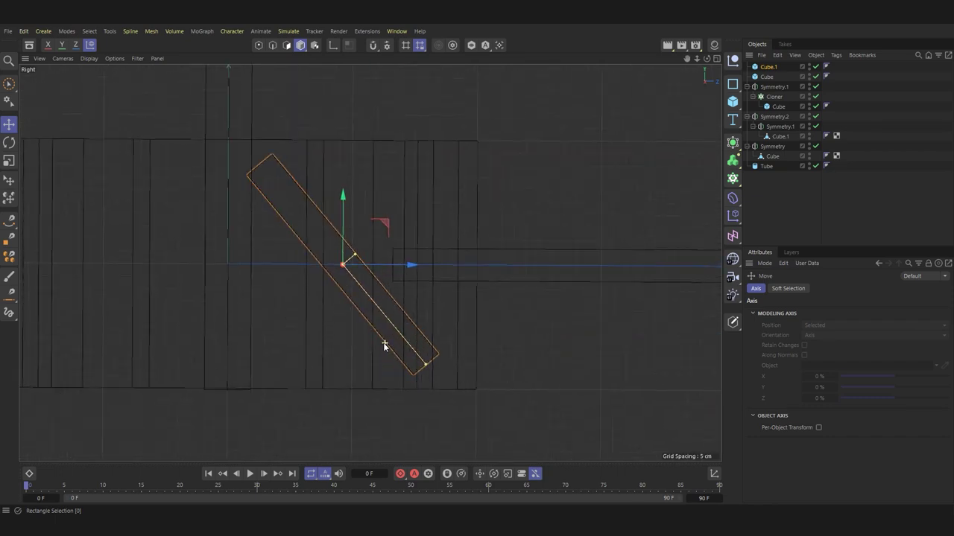
pyautogui.press('r')
pyautogui.moveTo(384, 257)
pyautogui.mouseDown()
pyautogui.moveTo(382, 246)
pyautogui.moveTo(370, 267)
pyautogui.mouseUp()
pyautogui.press('e')
# Step: Make the brace an editable polygon object and return to the Perspective view
pyautogui.scroll(5, 330, 268)
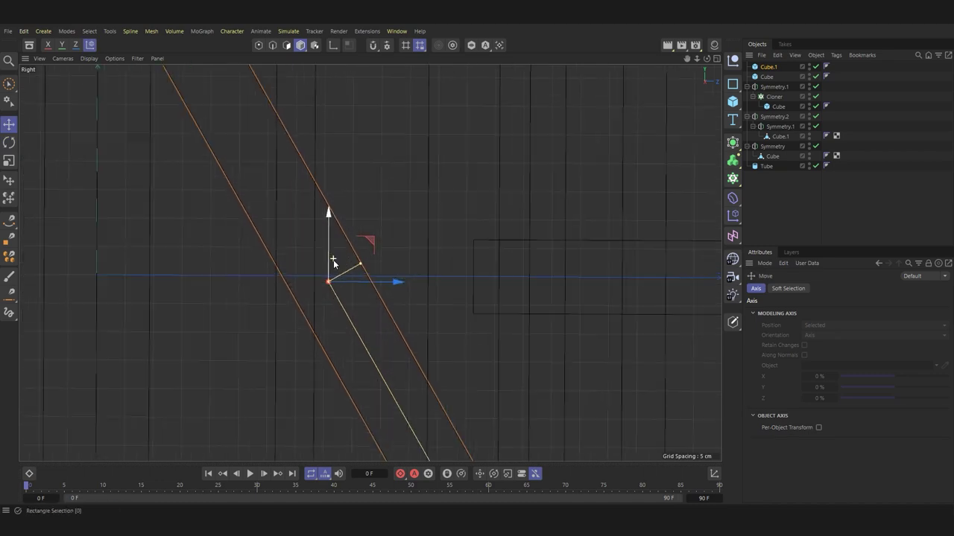
pyautogui.scroll(-3, 372, 287)
pyautogui.scroll(-3, 365, 280)
pyautogui.press('c')
pyautogui.scroll(2, 380, 324)
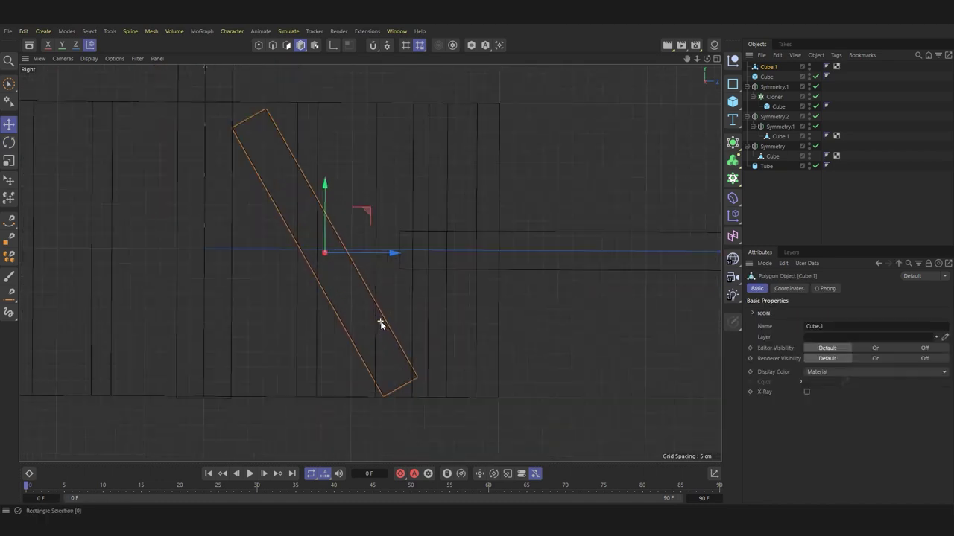
pyautogui.middleClick(711, 214)
pyautogui.middleClick(260, 187)
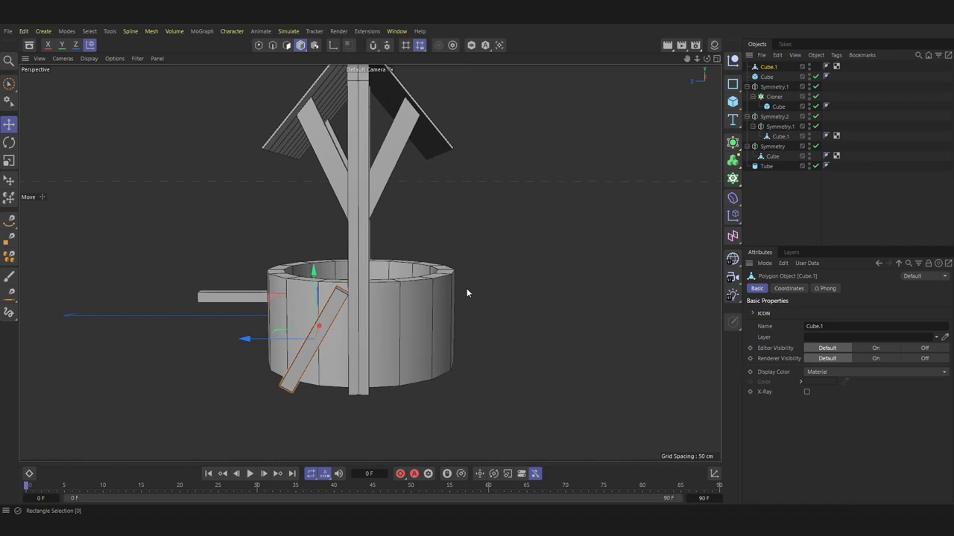
pyautogui.click(733, 179)
# Step: Put the brace Cube.1 under a new Symmetry.3 mirrored on the XY plane
pyautogui.click(733, 143)
pyautogui.click(775, 257)
pyautogui.click(774, 67)
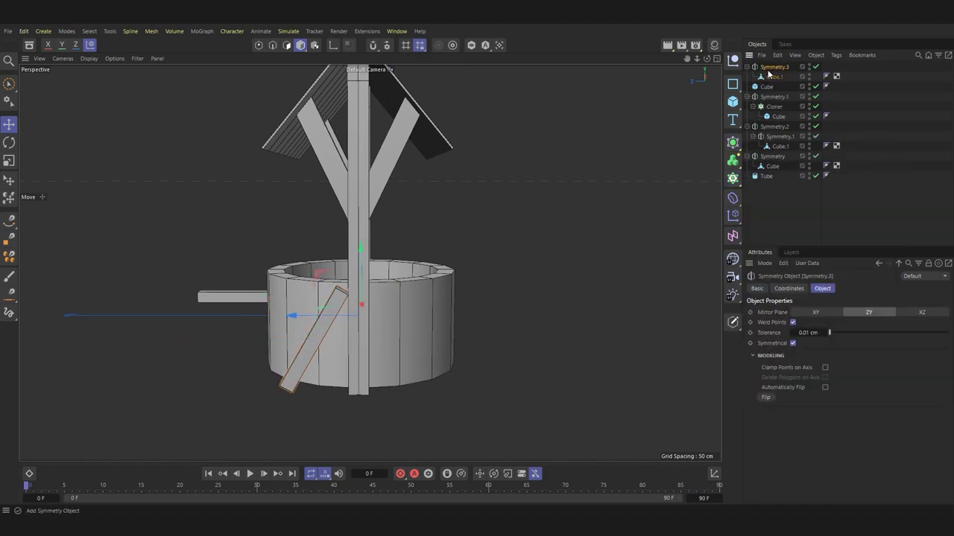
pyautogui.click(868, 312)
pyautogui.keyDown('alt'); pyautogui.moveTo(417, 298); pyautogui.dragTo(314, 315); pyautogui.keyUp('alt')
pyautogui.click(332, 321)
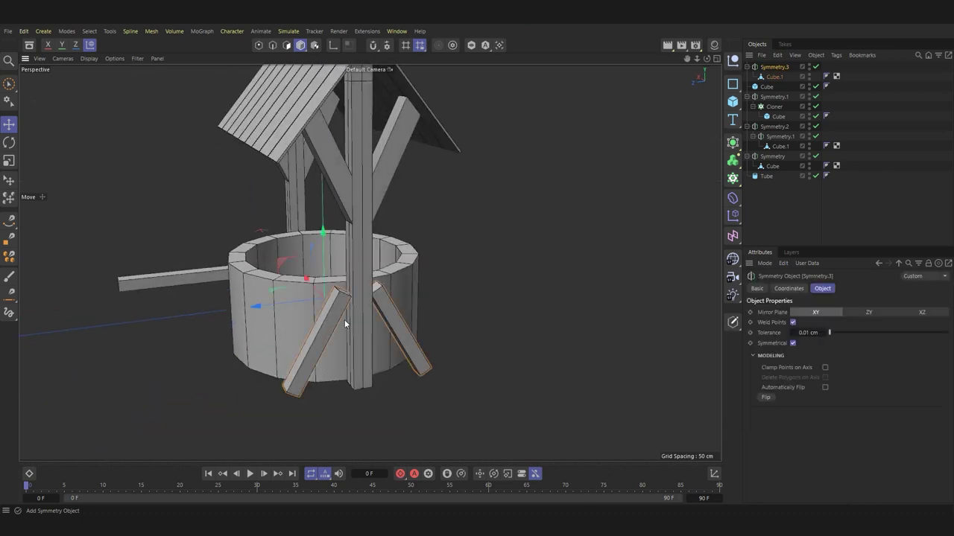
pyautogui.click(770, 78)
# Step: In the Right view, move the brace's two bottom points down onto the ground line
pyautogui.middleClick(357, 287)
pyautogui.middleClick(354, 335)
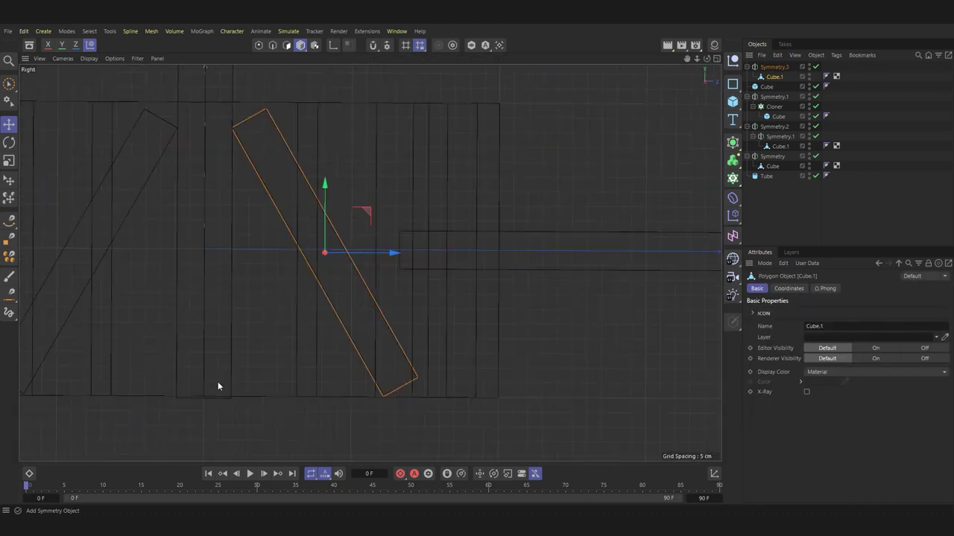
pyautogui.keyDown('alt'); pyautogui.moveTo(223, 209); pyautogui.dragTo(217, 381, button='middle'); pyautogui.keyUp('alt')
pyautogui.scroll(5, 225, 348)
pyautogui.press('0')
pyautogui.scroll(5, 255, 248)
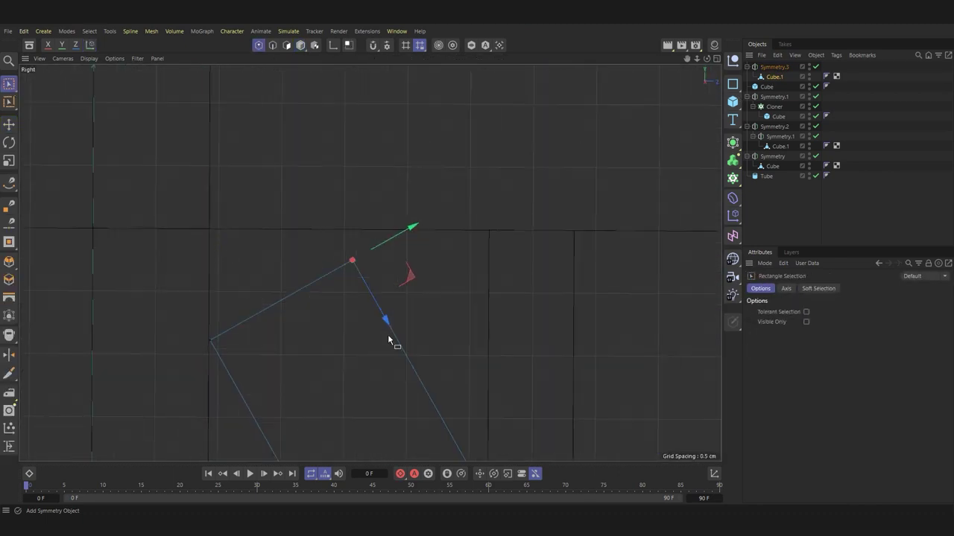
pyautogui.scroll(5, 285, 159)
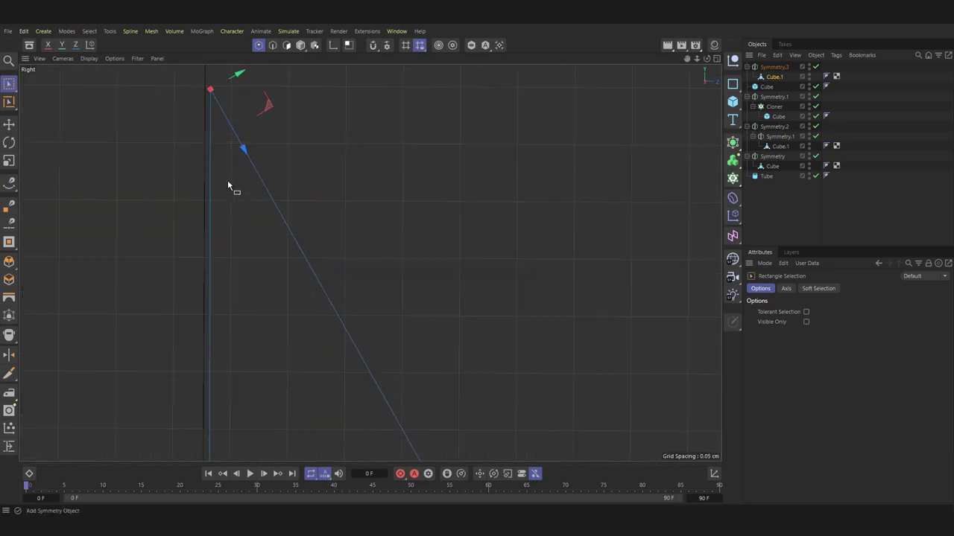
pyautogui.scroll(-4, 438, 328)
pyautogui.scroll(-3, 224, 318)
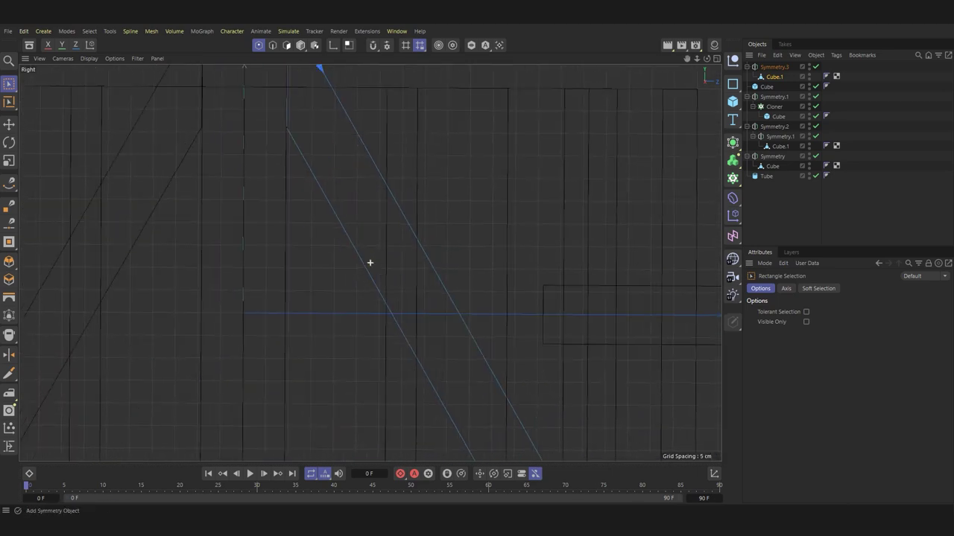
pyautogui.scroll(-3, 370, 264)
pyautogui.moveTo(342, 290)
pyautogui.mouseDown()
pyautogui.moveTo(400, 263)
pyautogui.moveTo(388, 303)
pyautogui.mouseUp()
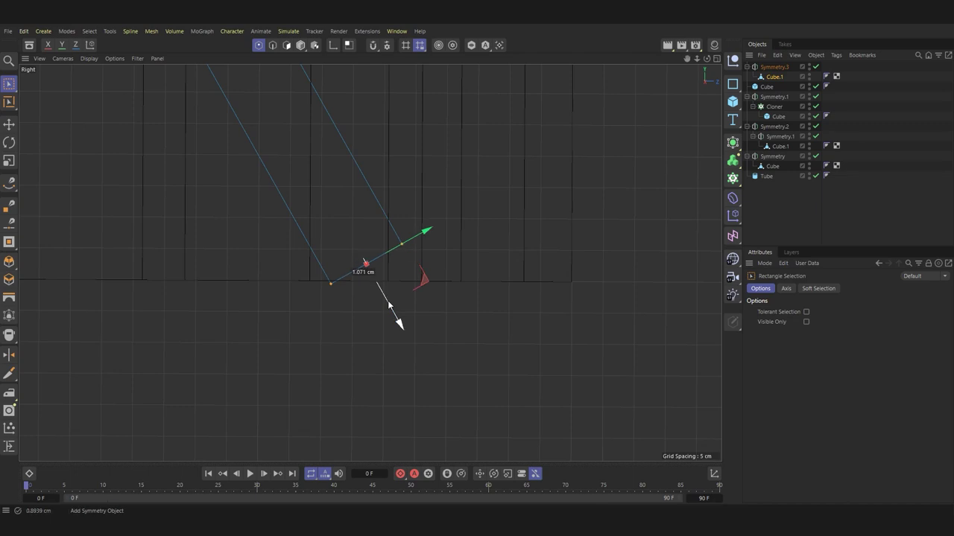
pyautogui.moveTo(378, 207)
pyautogui.mouseDown()
pyautogui.moveTo(449, 321)
pyautogui.moveTo(485, 300)
pyautogui.mouseUp()
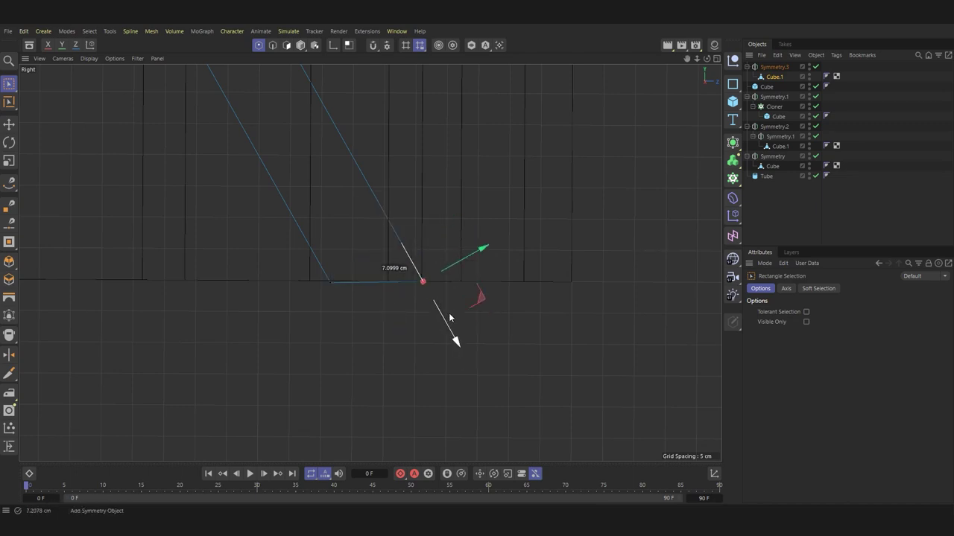
# Step: Raise the post cube's bottom edge slightly
pyautogui.scroll(3, 485, 299)
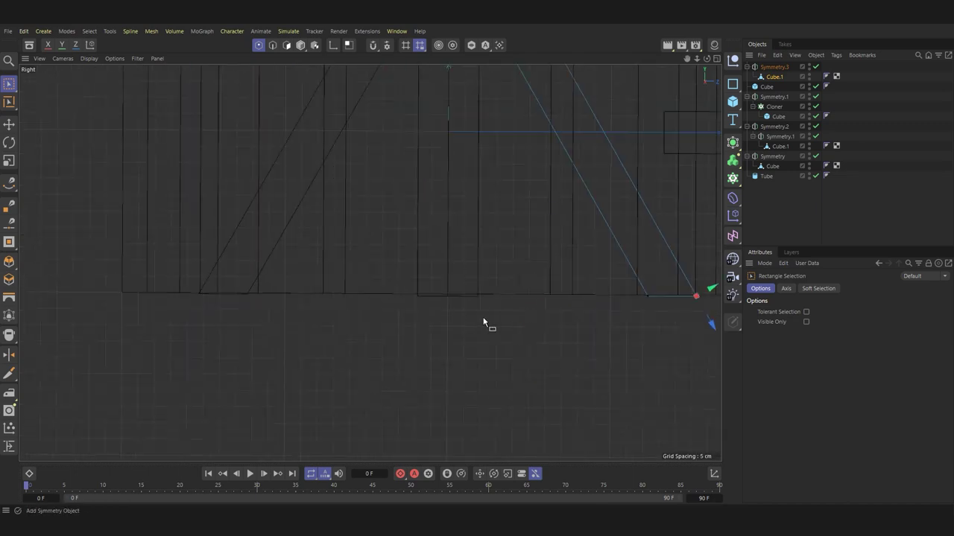
pyautogui.click(773, 167)
pyautogui.scroll(2, 342, 298)
pyautogui.moveTo(347, 254); pyautogui.dragTo(345, 245)
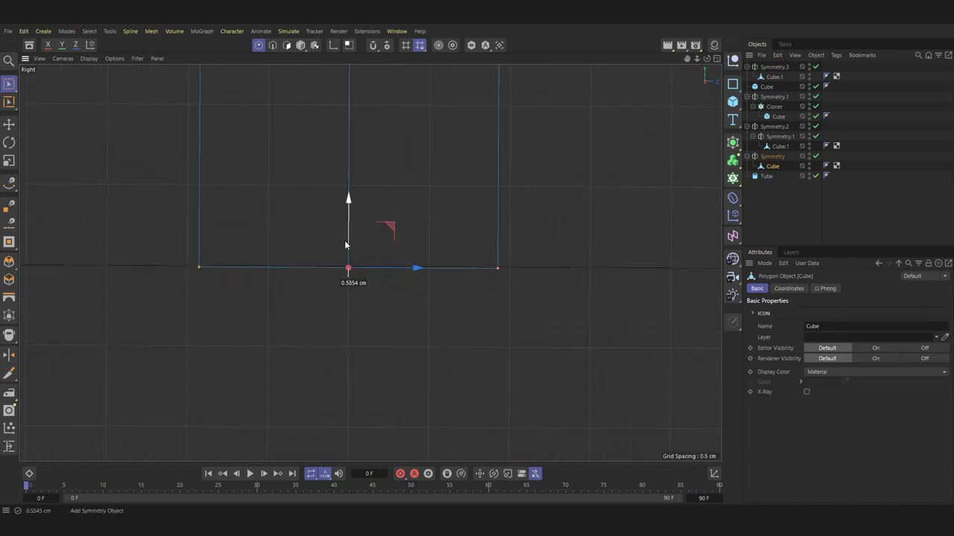
pyautogui.scroll(-5, 443, 297)
pyautogui.press('F1')
# Step: Rotate the horizontal beam about -55° into a steep diagonal beside the well's post
pyautogui.keyDown('alt'); pyautogui.moveTo(207, 206); pyautogui.dragTo(522, 258); pyautogui.keyUp('alt')
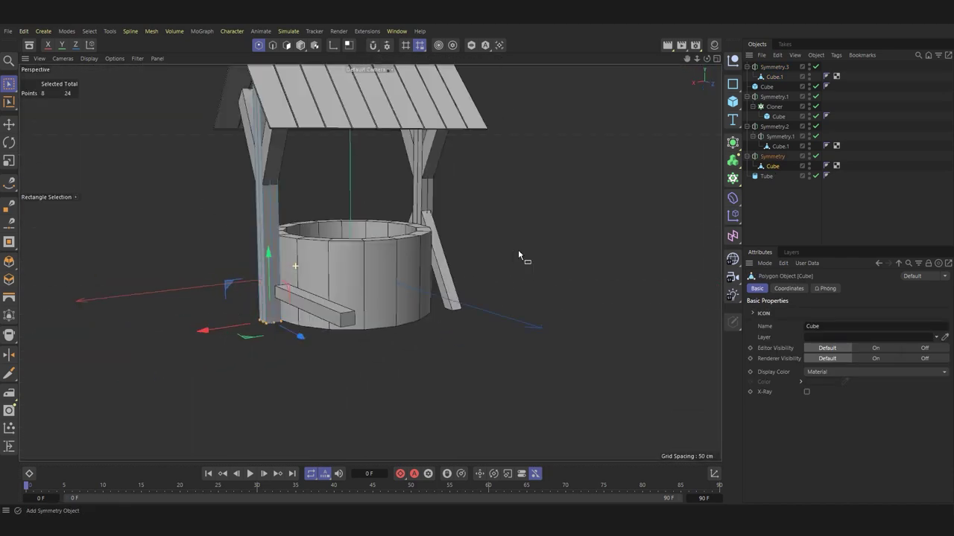
pyautogui.click(379, 264)
pyautogui.moveTo(379, 263)
pyautogui.keyDown('alt'); pyautogui.mouseDown()
pyautogui.moveTo(485, 260)
pyautogui.moveTo(415, 281)
pyautogui.mouseUp(); pyautogui.keyUp('alt')
pyautogui.moveTo(482, 293)
pyautogui.keyDown('alt'); pyautogui.mouseDown()
pyautogui.moveTo(507, 260)
pyautogui.moveTo(464, 256)
pyautogui.moveTo(490, 273)
pyautogui.mouseUp(); pyautogui.keyUp('alt')
pyautogui.press('r')
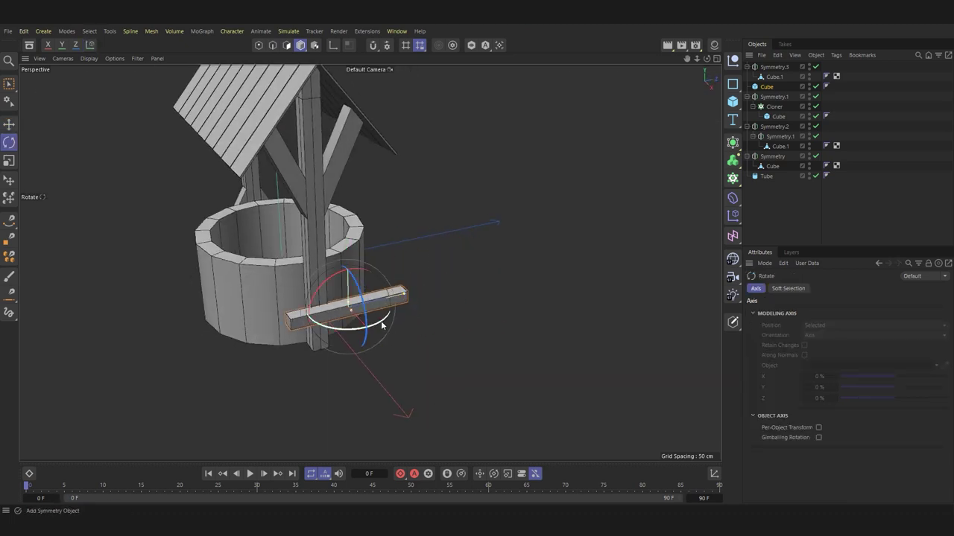
pyautogui.moveTo(386, 313)
pyautogui.mouseDown()
pyautogui.moveTo(299, 337)
pyautogui.moveTo(509, 329)
pyautogui.moveTo(482, 300)
pyautogui.mouseUp()
pyautogui.press('e')
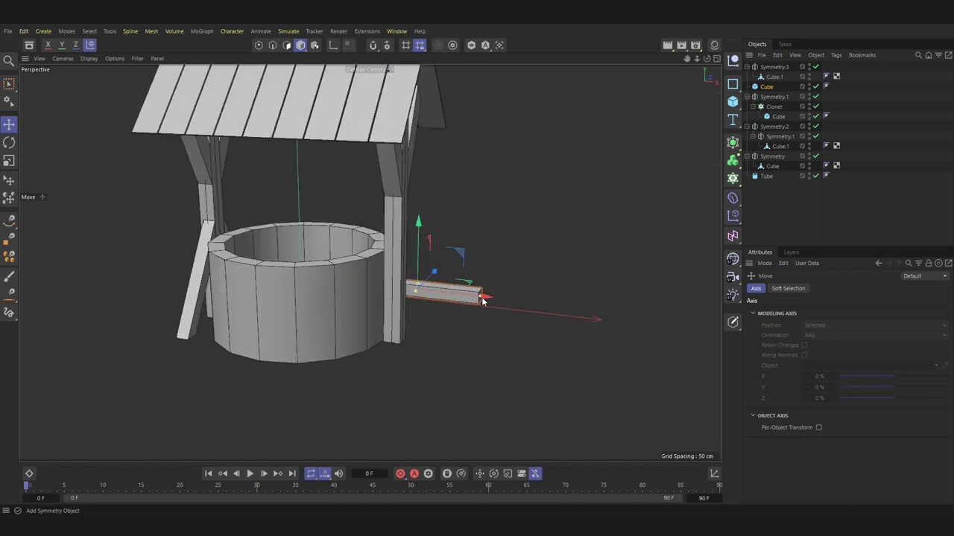
pyautogui.press('r')
pyautogui.moveTo(569, 315); pyautogui.dragTo(426, 322)
pyautogui.press('e')
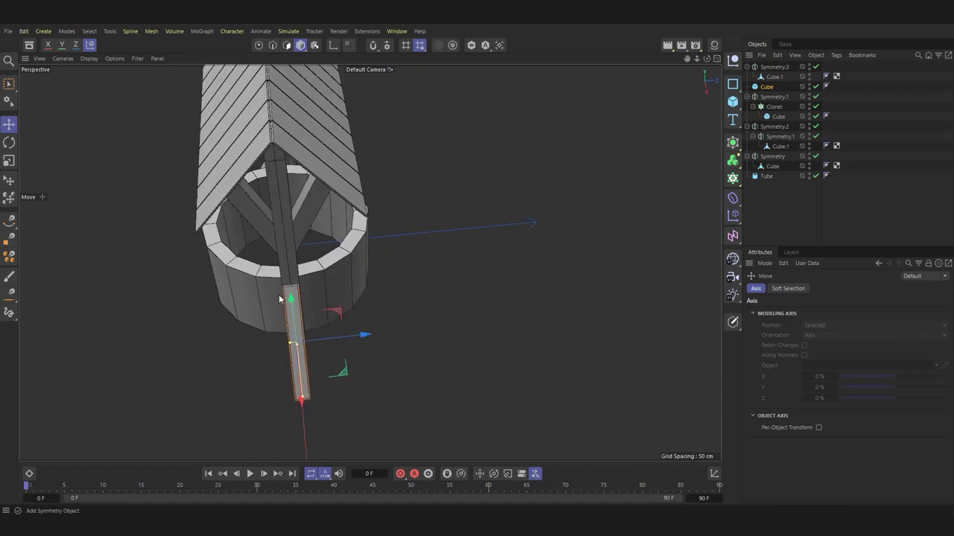
pyautogui.moveTo(281, 299)
pyautogui.keyDown('alt'); pyautogui.mouseDown()
pyautogui.moveTo(464, 269)
pyautogui.moveTo(302, 280)
pyautogui.moveTo(388, 337)
pyautogui.mouseUp(); pyautogui.keyUp('alt')
# Step: Raise the beam about 1.28 cm in the Front view and make it editable
pyautogui.middleClick(389, 339)
pyautogui.middleClick(389, 340)
pyautogui.scroll(4, 498, 257)
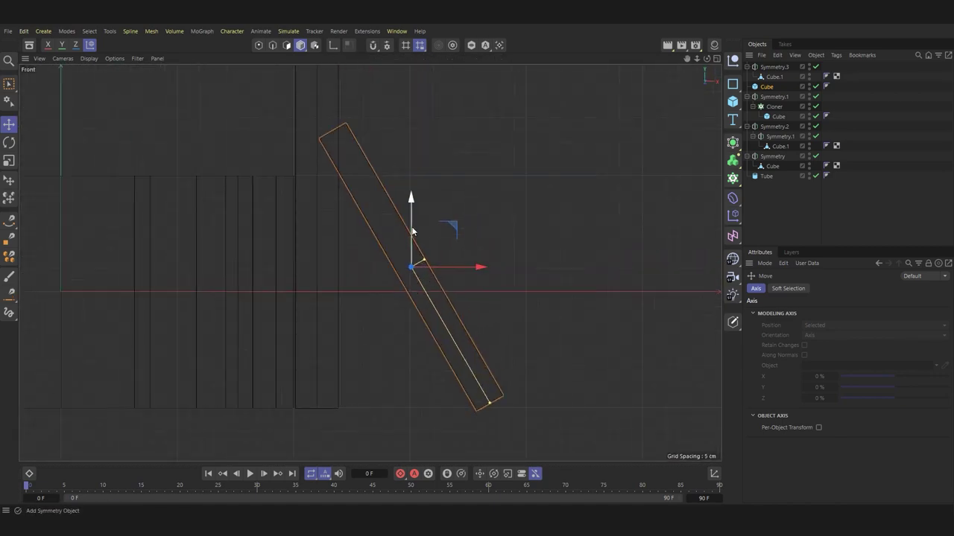
pyautogui.moveTo(412, 232); pyautogui.dragTo(414, 228)
pyautogui.click(258, 46)
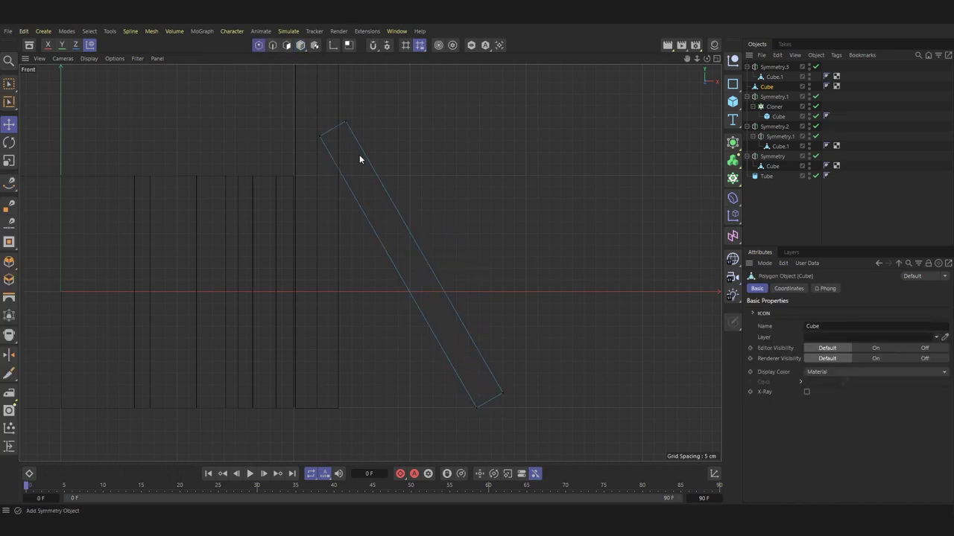
# Step: Select the beam's top corner points and move them toward the post
pyautogui.press('0')
pyautogui.moveTo(283, 90); pyautogui.dragTo(352, 143)
pyautogui.scroll(5, 328, 127)
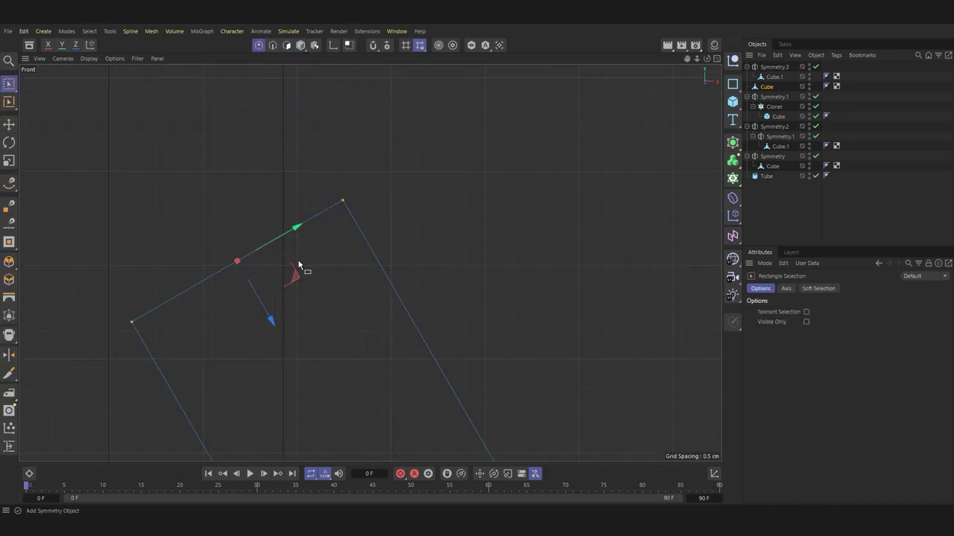
pyautogui.moveTo(301, 266)
pyautogui.mouseDown()
pyautogui.moveTo(214, 218)
pyautogui.moveTo(228, 266)
pyautogui.moveTo(295, 248)
pyautogui.mouseUp()
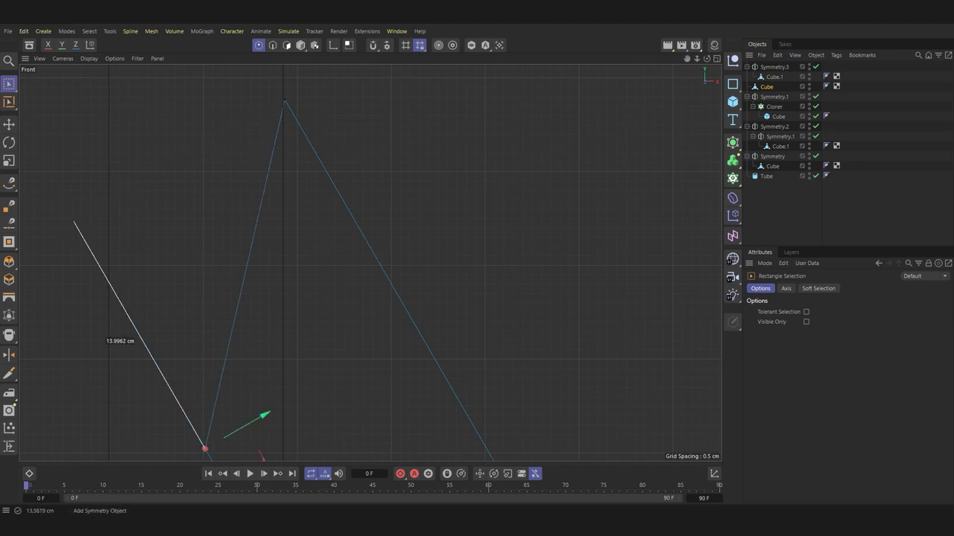
pyautogui.scroll(4, 369, 118)
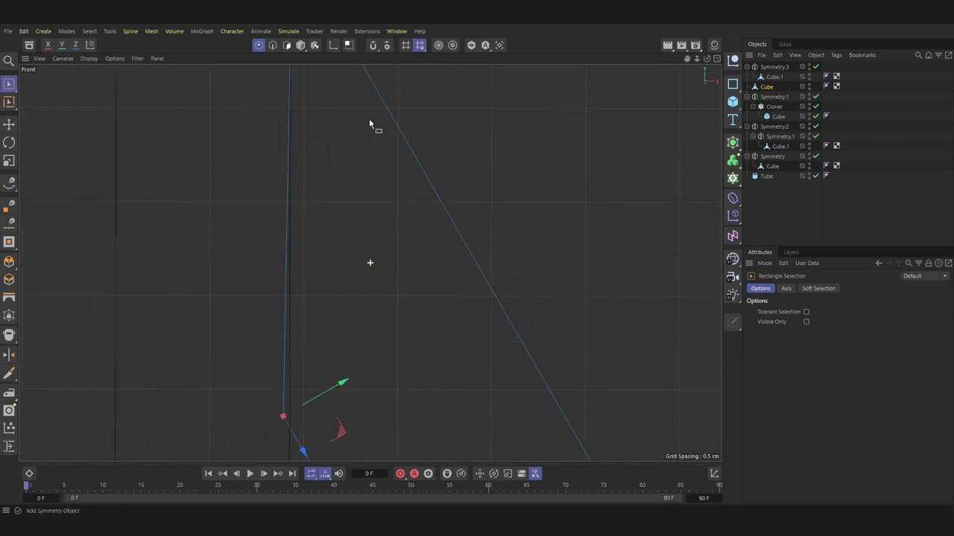
pyautogui.scroll(3, 332, 353)
pyautogui.moveTo(310, 284); pyautogui.dragTo(334, 390)
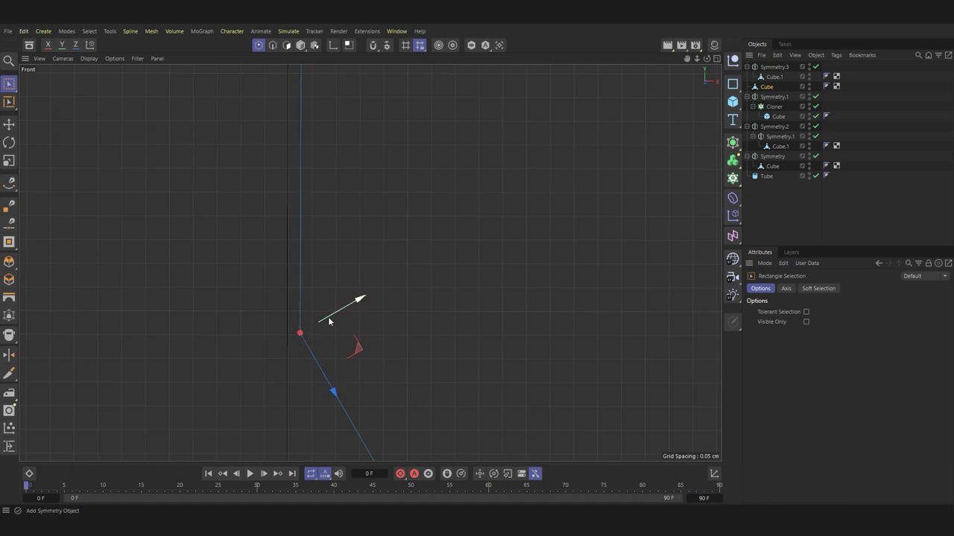
# Step: Shift the beam's top point sideways so it sits flush on the post edge
pyautogui.scroll(-3, 329, 321)
pyautogui.moveTo(278, 330); pyautogui.dragTo(355, 95)
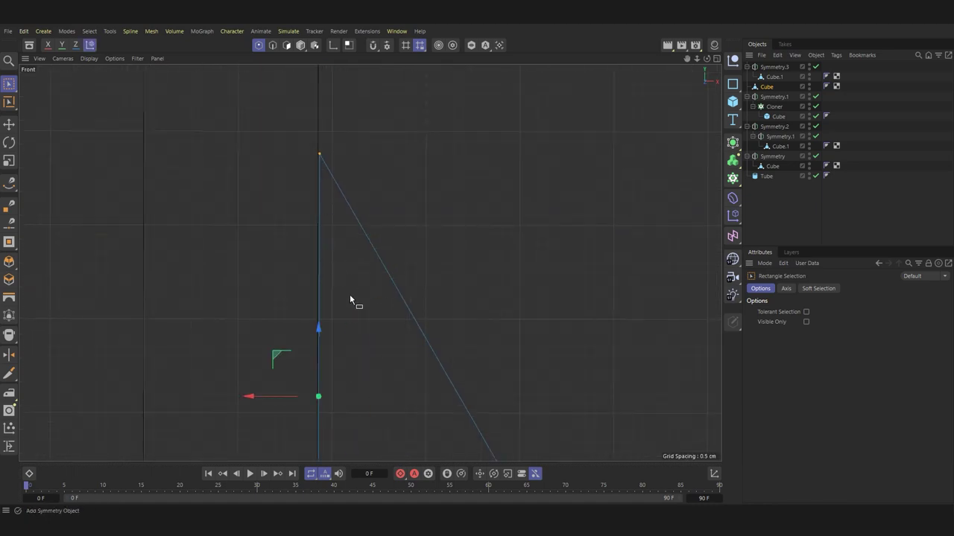
pyautogui.scroll(1, 328, 305)
pyautogui.scroll(-3, 291, 339)
pyautogui.scroll(3, 277, 365)
pyautogui.moveTo(294, 372); pyautogui.dragTo(293, 377)
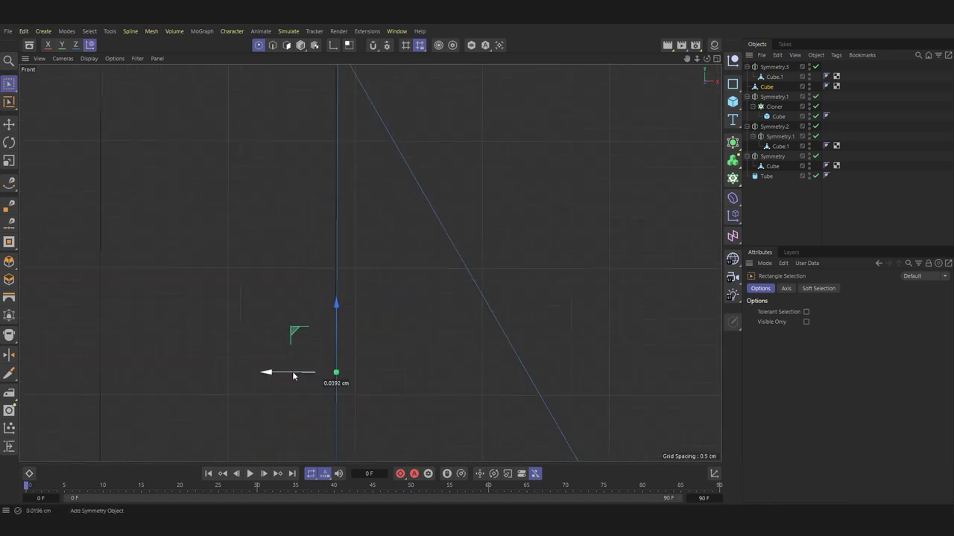
pyautogui.press('e')
pyautogui.scroll(-2, 396, 379)
pyautogui.press('F1')
# Step: Select the mirrored beam's Cube in Polygon mode, viewed toward its square end face
pyautogui.click(300, 45)
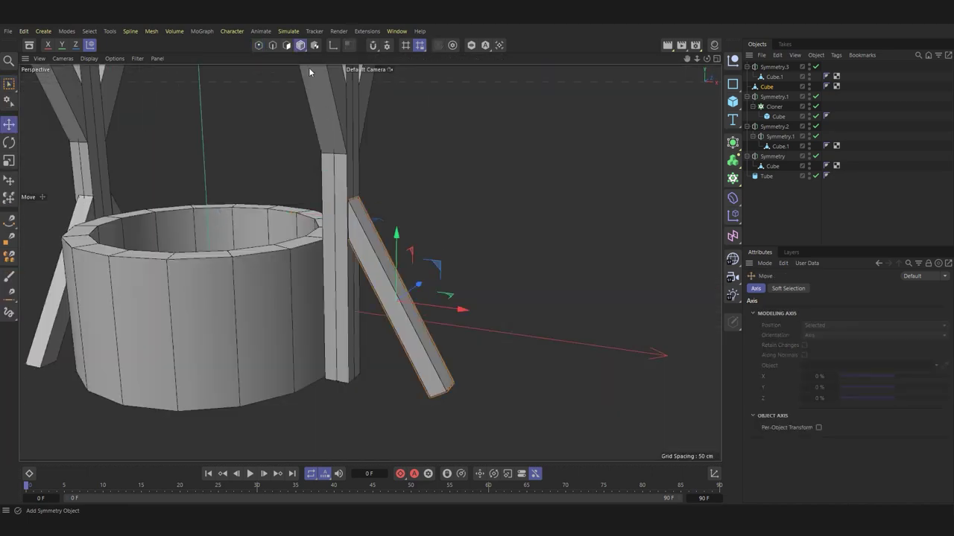
pyautogui.scroll(3, 520, 195)
pyautogui.scroll(1, 513, 199)
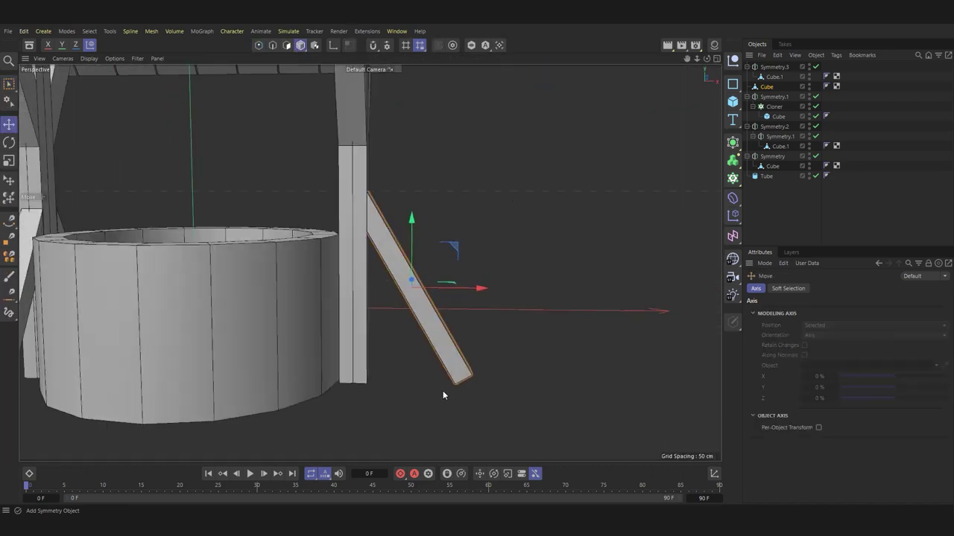
pyautogui.moveTo(443, 391)
pyautogui.keyDown('alt'); pyautogui.mouseDown()
pyautogui.moveTo(465, 310)
pyautogui.moveTo(457, 288)
pyautogui.mouseUp(); pyautogui.keyUp('alt')
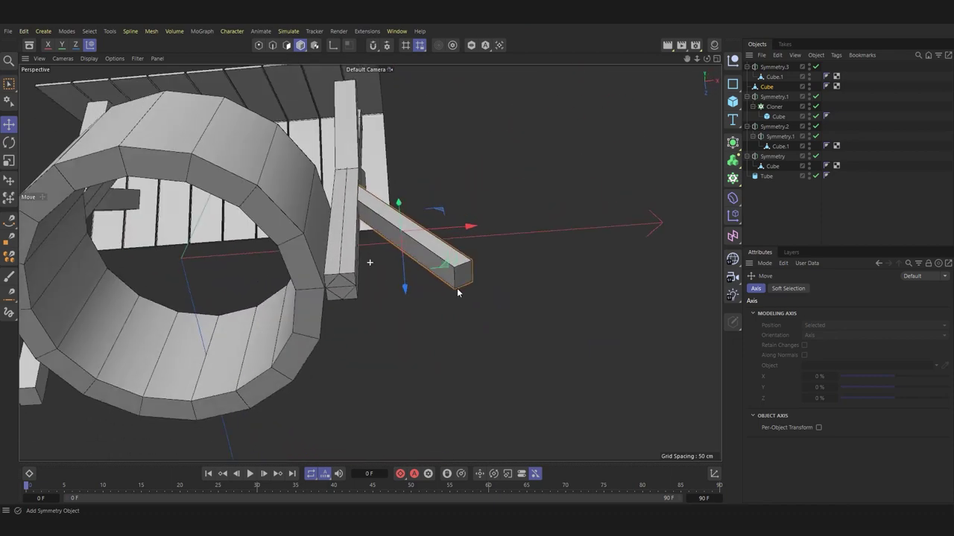
pyautogui.click(363, 296)
pyautogui.click(286, 46)
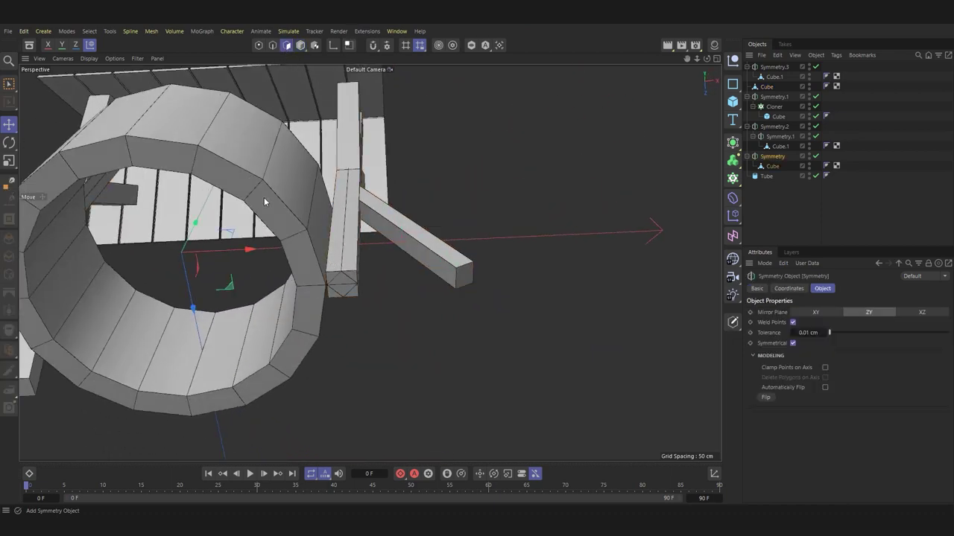
pyautogui.moveTo(265, 202)
pyautogui.keyDown('alt'); pyautogui.mouseDown()
pyautogui.moveTo(411, 198)
pyautogui.moveTo(439, 411)
pyautogui.moveTo(247, 315)
pyautogui.moveTo(87, 302)
pyautogui.moveTo(278, 313)
pyautogui.moveTo(309, 327)
pyautogui.mouseUp(); pyautogui.keyUp('alt')
pyautogui.click(439, 412)
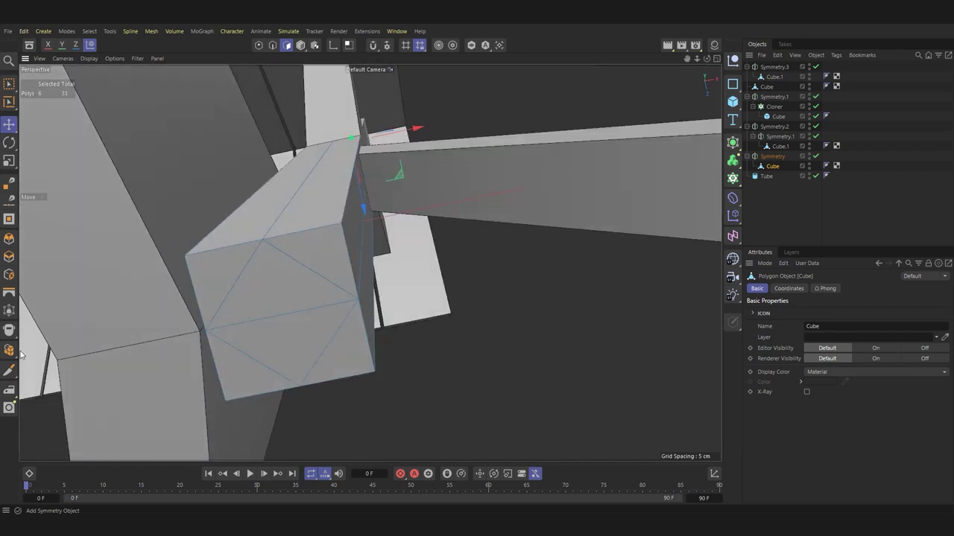
# Step: Line-cut a diagonal edge across the beam's end face from top corner to bottom edge
pyautogui.click(9, 370)
pyautogui.click(261, 239)
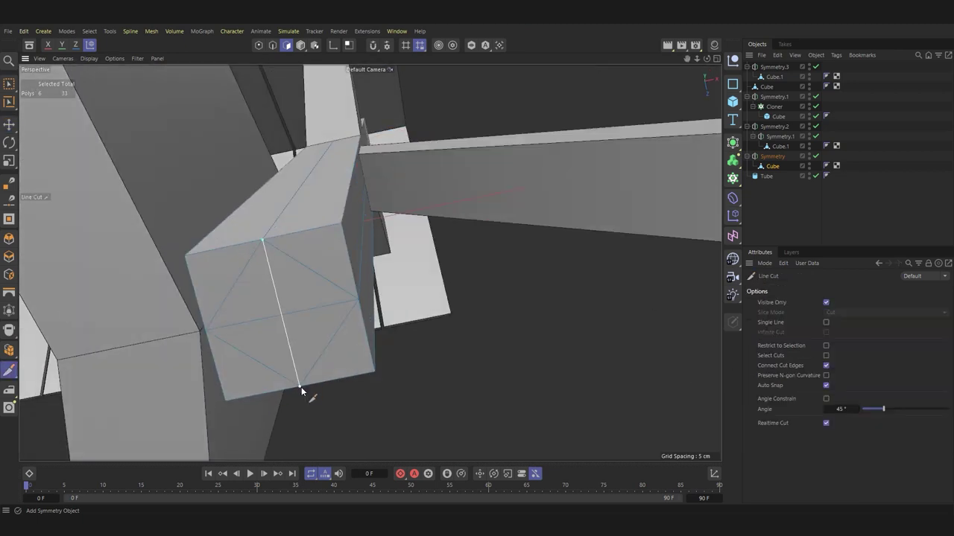
pyautogui.click(299, 388)
pyautogui.moveTo(357, 332)
pyautogui.keyDown('alt'); pyautogui.mouseDown()
pyautogui.moveTo(456, 338)
pyautogui.moveTo(441, 325)
pyautogui.mouseUp(); pyautogui.keyUp('alt')
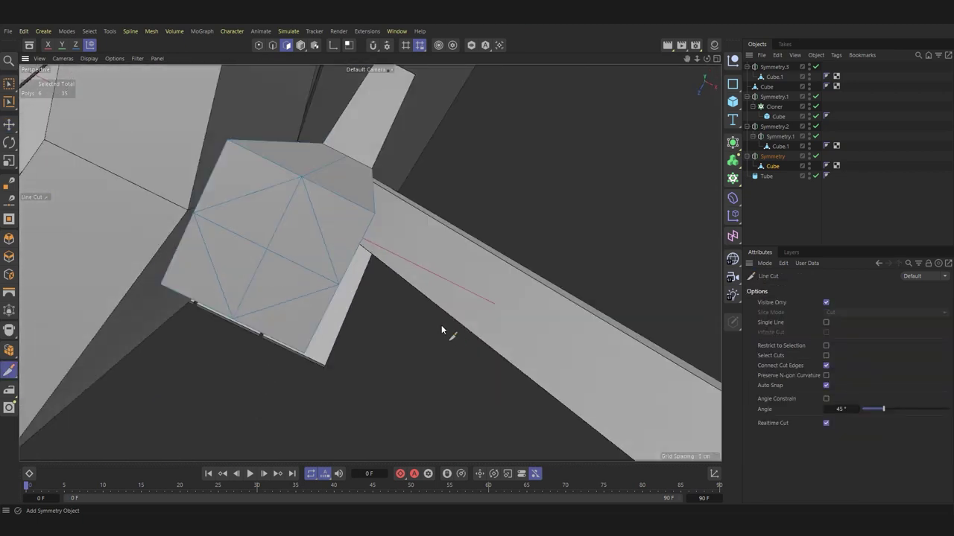
# Step: Select the end face's bottom front edge, then orbit out to view the whole well
pyautogui.press('e')
pyautogui.click(256, 200)
pyautogui.click(287, 301)
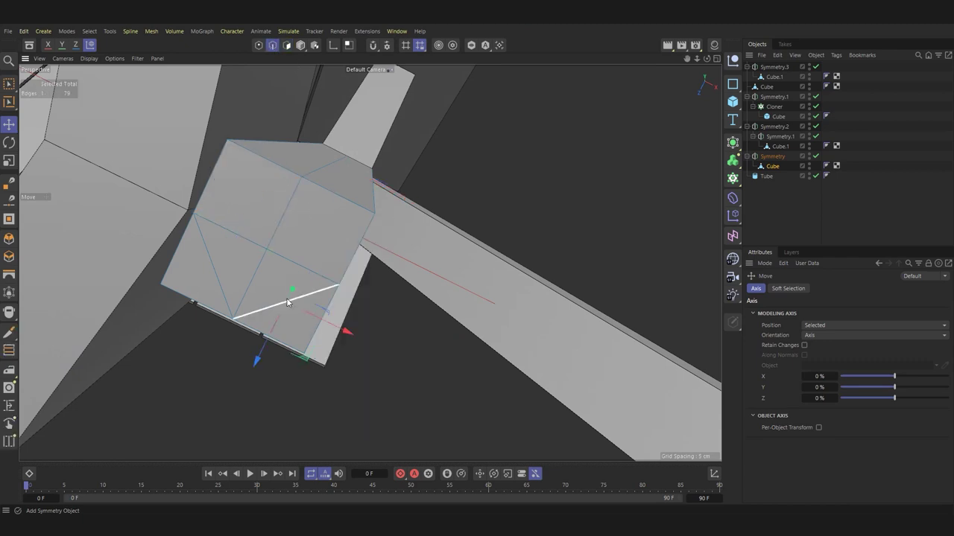
pyautogui.press('m')
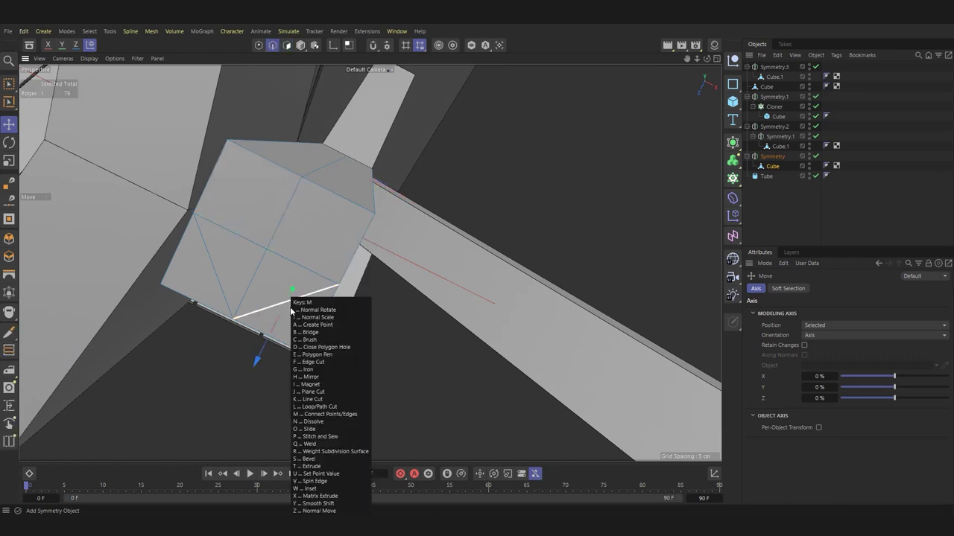
pyautogui.click(220, 291)
pyautogui.moveTo(357, 258)
pyautogui.keyDown('alt'); pyautogui.mouseDown()
pyautogui.moveTo(302, 296)
pyautogui.moveTo(370, 127)
pyautogui.mouseUp(); pyautogui.keyUp('alt')
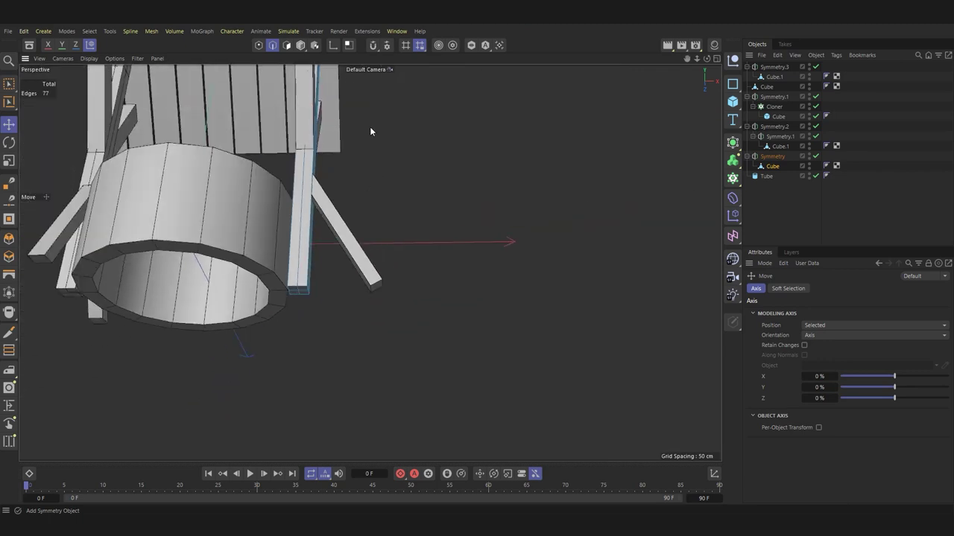
pyautogui.scroll(-5, 320, 232)
pyautogui.moveTo(319, 233)
pyautogui.keyDown('alt'); pyautogui.mouseDown()
pyautogui.moveTo(500, 186)
pyautogui.moveTo(627, 196)
pyautogui.moveTo(459, 251)
pyautogui.moveTo(503, 214)
pyautogui.moveTo(549, 228)
pyautogui.mouseUp(); pyautogui.keyUp('alt')
pyautogui.scroll(3, 628, 195)
# Step: Deselect everything and add a new Cylinder primitive to the scene
pyautogui.click(503, 214)
pyautogui.press('Return')
pyautogui.scroll(2, 549, 228)
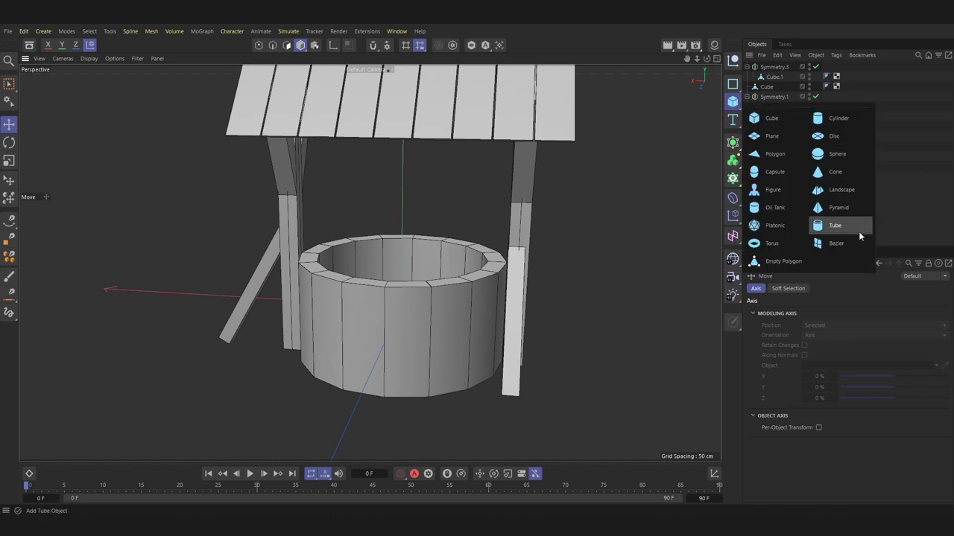
pyautogui.moveTo(735, 102); pyautogui.dragTo(840, 136)
# Step: Rotate the cylinder 90° to lie horizontally and raise it between the two posts
pyautogui.press('r')
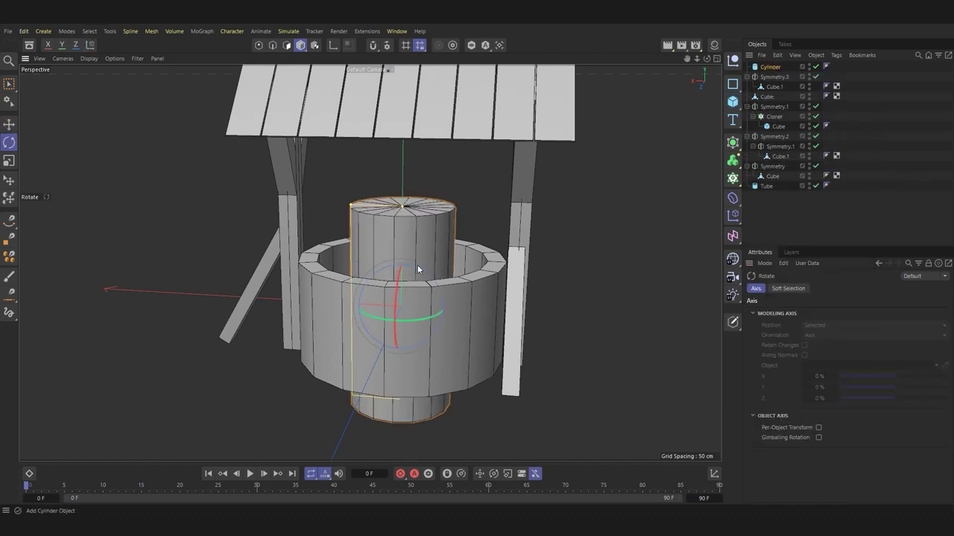
pyautogui.moveTo(418, 272); pyautogui.dragTo(485, 329)
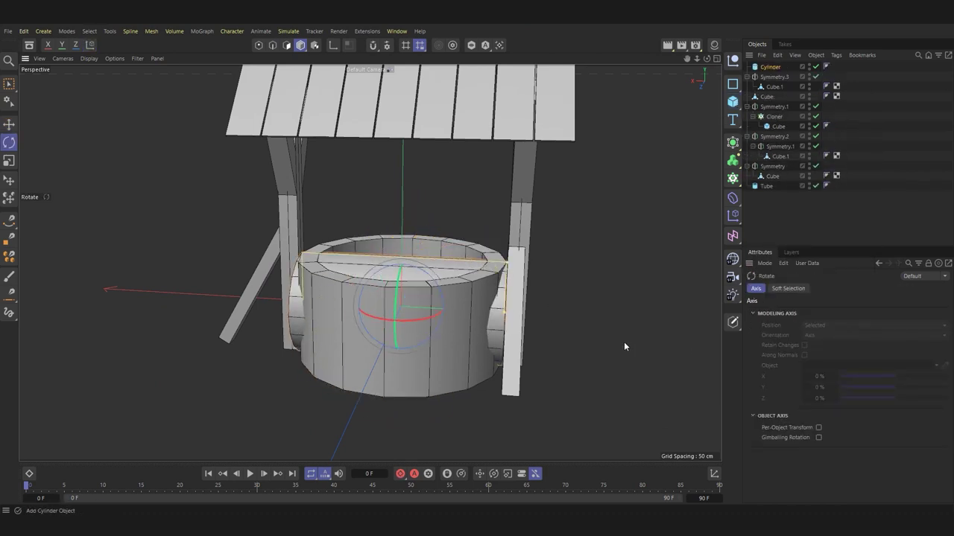
pyautogui.press('e')
pyautogui.moveTo(508, 272); pyautogui.dragTo(501, 309)
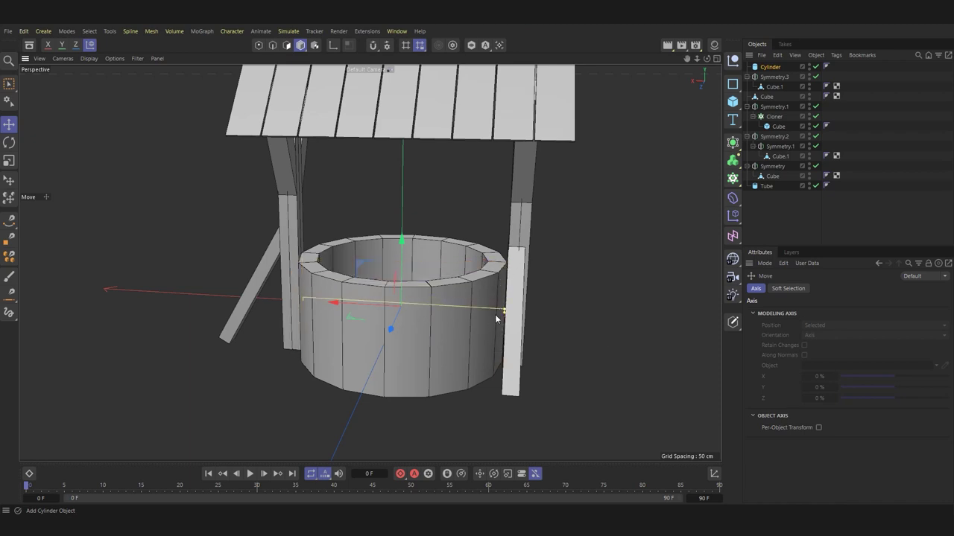
pyautogui.moveTo(400, 275); pyautogui.dragTo(399, 183)
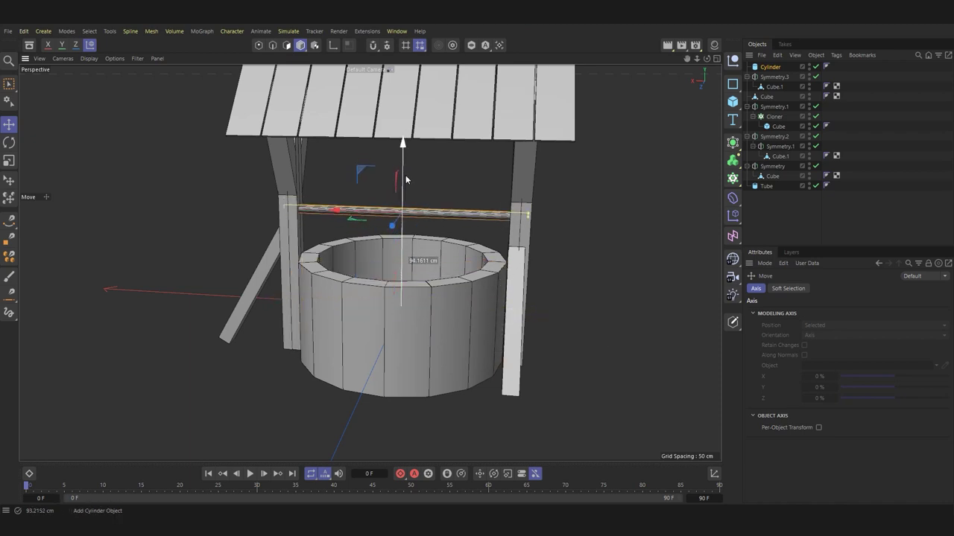
# Step: Orbit to diagonal and front views to check the axle's placement
pyautogui.scroll(5, 525, 207)
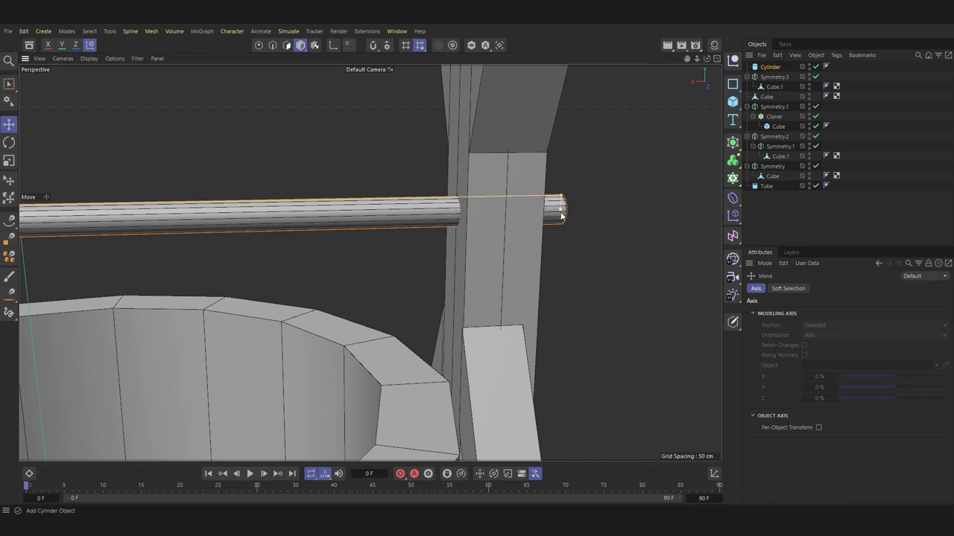
pyautogui.scroll(-4, 536, 224)
pyautogui.keyDown('alt'); pyautogui.moveTo(509, 242); pyautogui.dragTo(347, 230); pyautogui.keyUp('alt')
pyautogui.scroll(2, 335, 235)
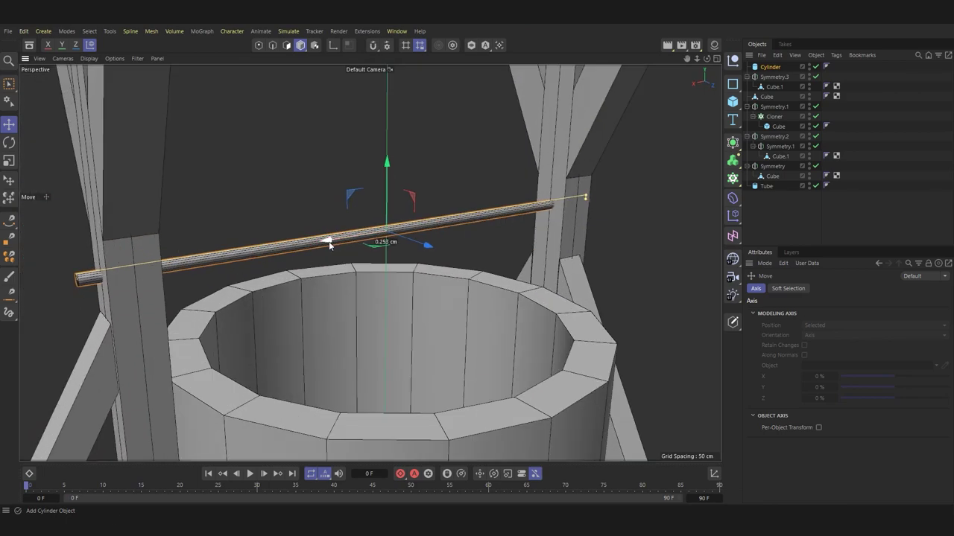
pyautogui.scroll(-4, 338, 240)
pyautogui.keyDown('alt'); pyautogui.moveTo(469, 237); pyautogui.dragTo(450, 272); pyautogui.keyUp('alt')
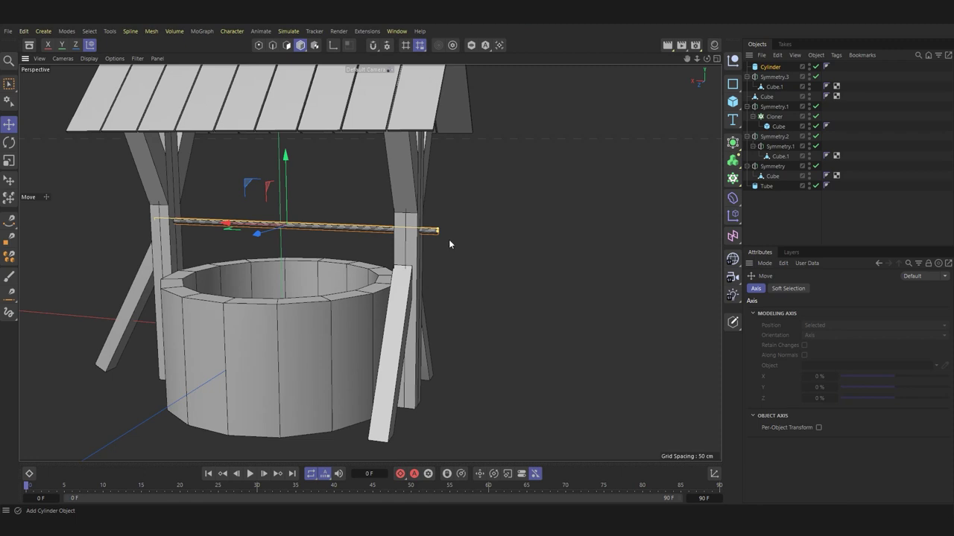
pyautogui.keyDown('alt'); pyautogui.moveTo(449, 239); pyautogui.dragTo(494, 281); pyautogui.keyUp('alt')
# Step: Delete the cylinder and set the Spline Pen to Linear in an enlarged Front view
pyautogui.press('Delete')
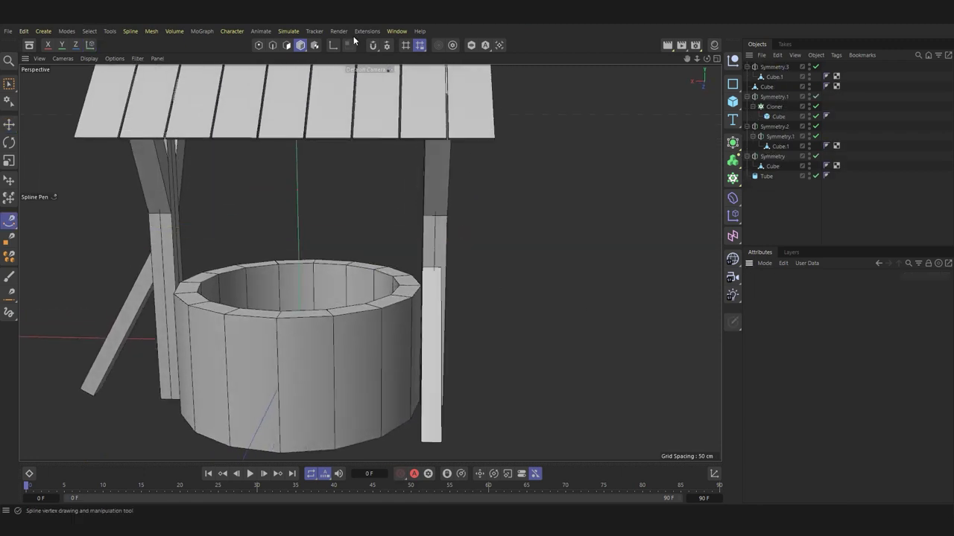
pyautogui.click(10, 220)
pyautogui.click(846, 300)
pyautogui.click(845, 315)
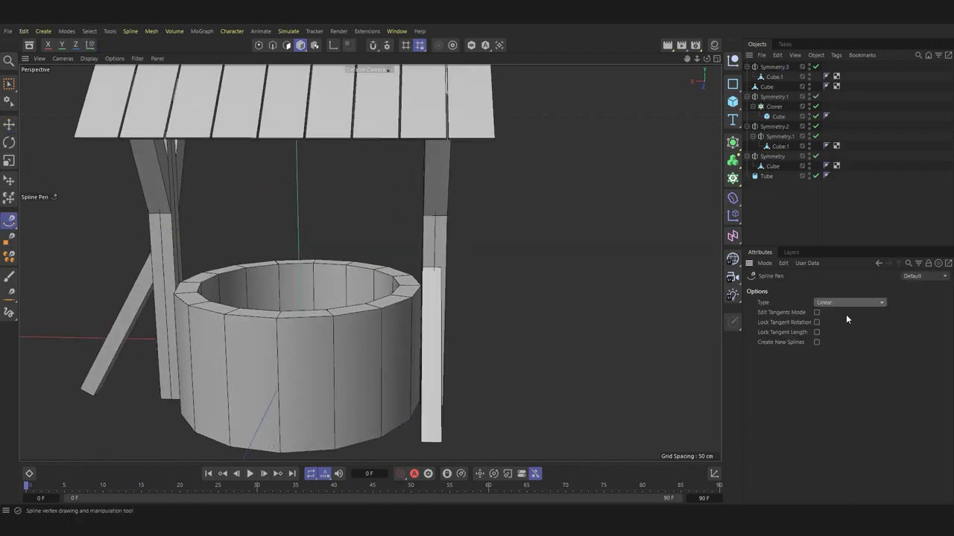
pyautogui.press('F5')
pyautogui.middleClick(475, 352)
# Step: Draw a four-point linear spline across the posts that steps down into a crank corner
pyautogui.click(129, 269)
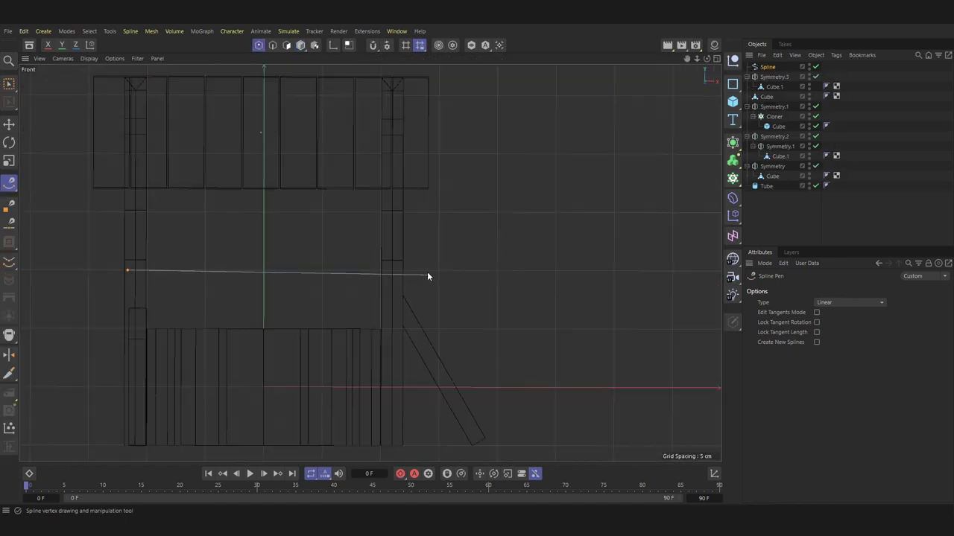
pyautogui.click(426, 270)
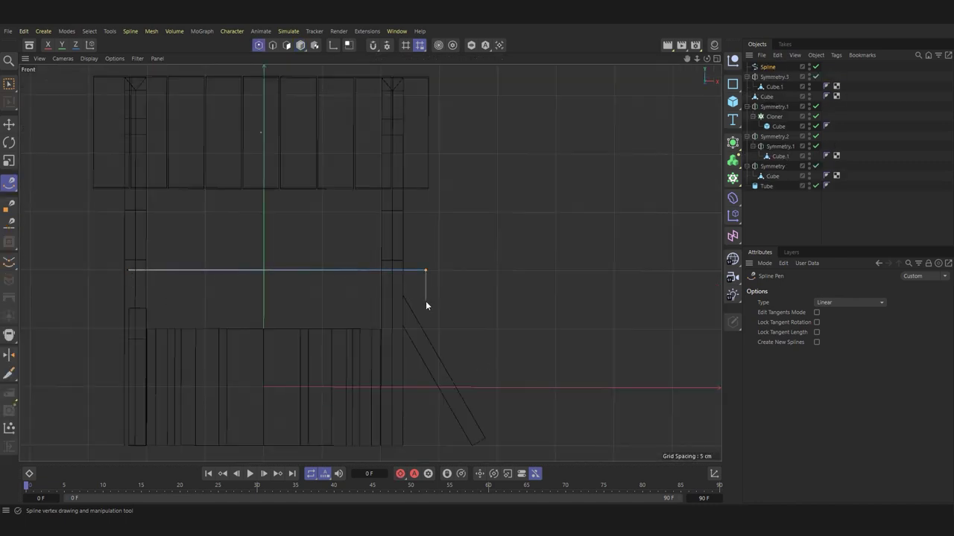
pyautogui.click(426, 301)
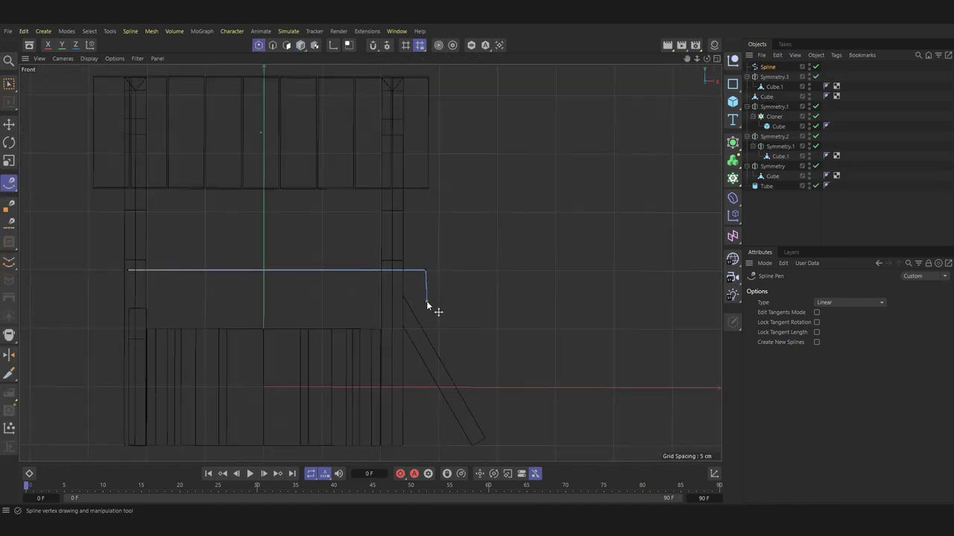
pyautogui.click(477, 302)
pyautogui.press('e')
pyautogui.scroll(3, 444, 301)
pyautogui.scroll(2, 443, 301)
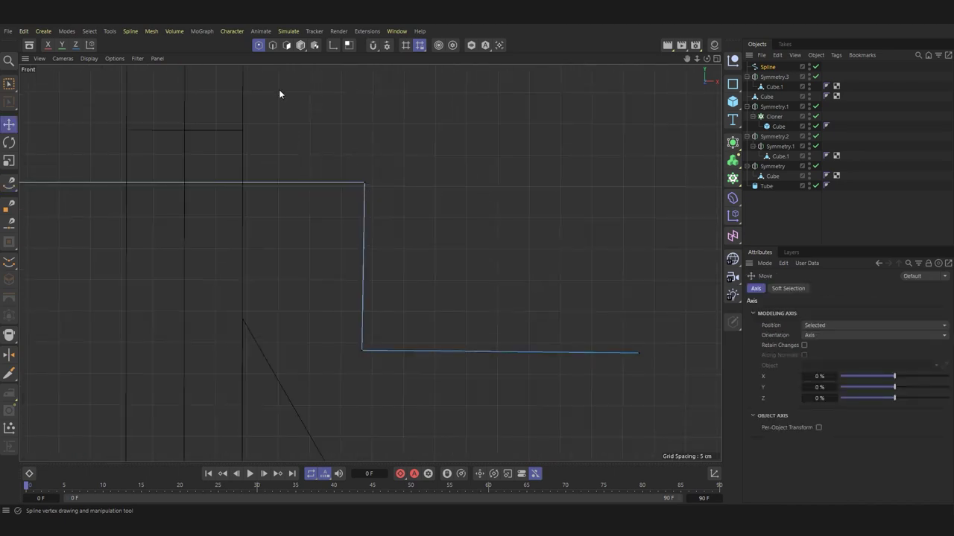
# Step: Chamfer the spline's top and bottom corner points to round them off
pyautogui.click(364, 183)
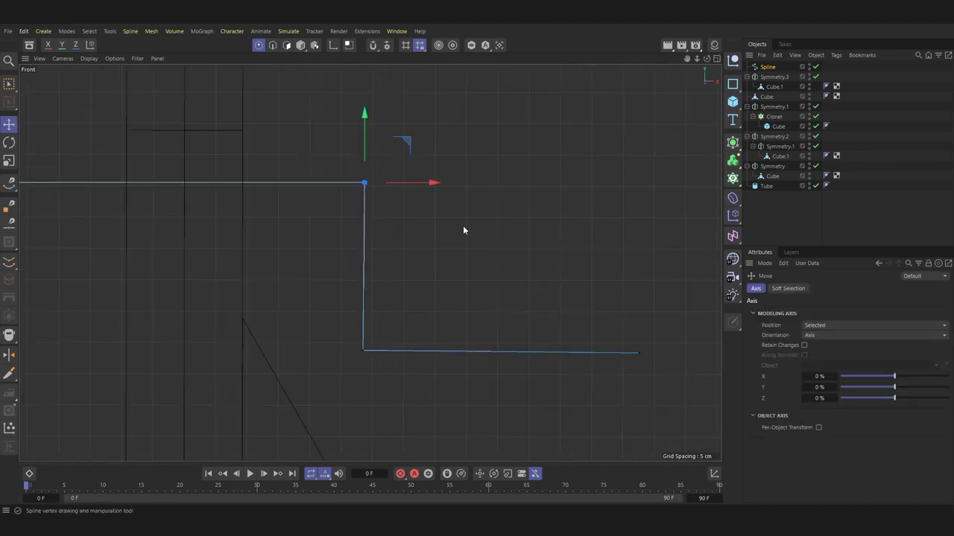
pyautogui.rightClick(346, 191)
pyautogui.click(400, 237)
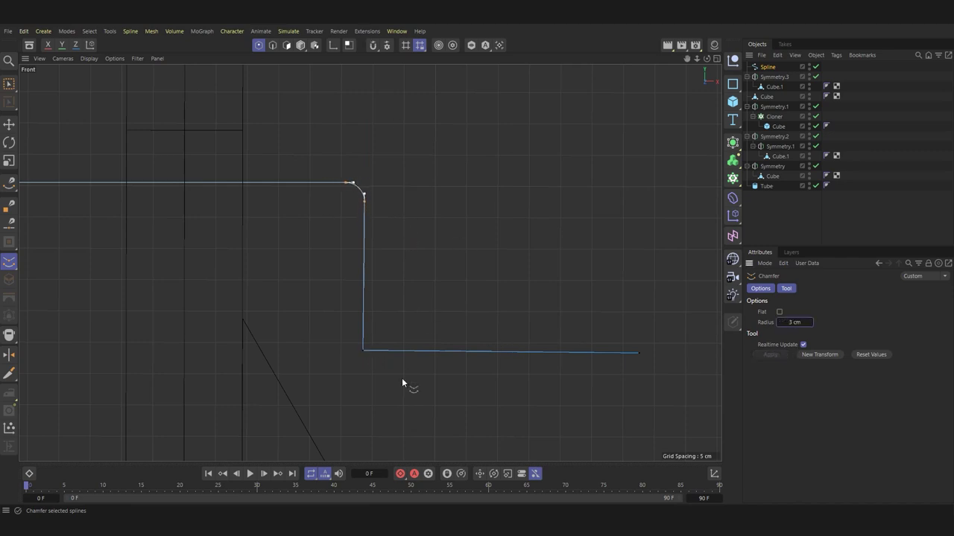
pyautogui.press('e')
pyautogui.click(362, 351)
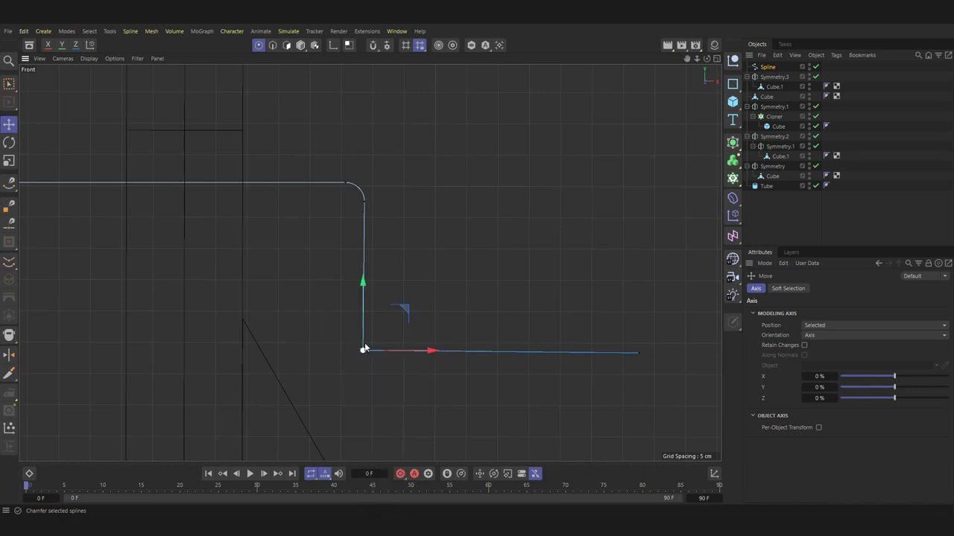
pyautogui.rightClick(364, 348)
pyautogui.click(415, 185)
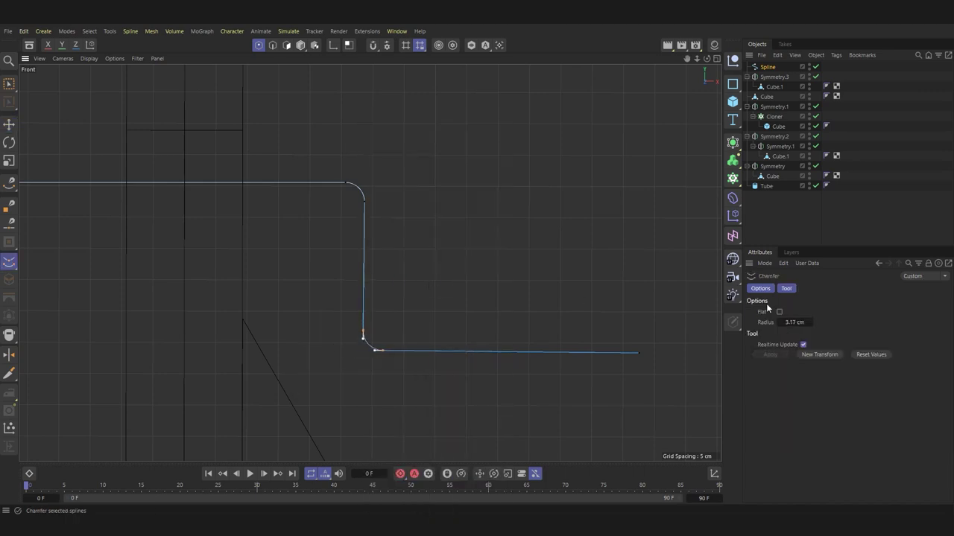
pyautogui.press('e')
# Step: Rotate the spline about 160° around vertical and move it between the posts
pyautogui.click(639, 350)
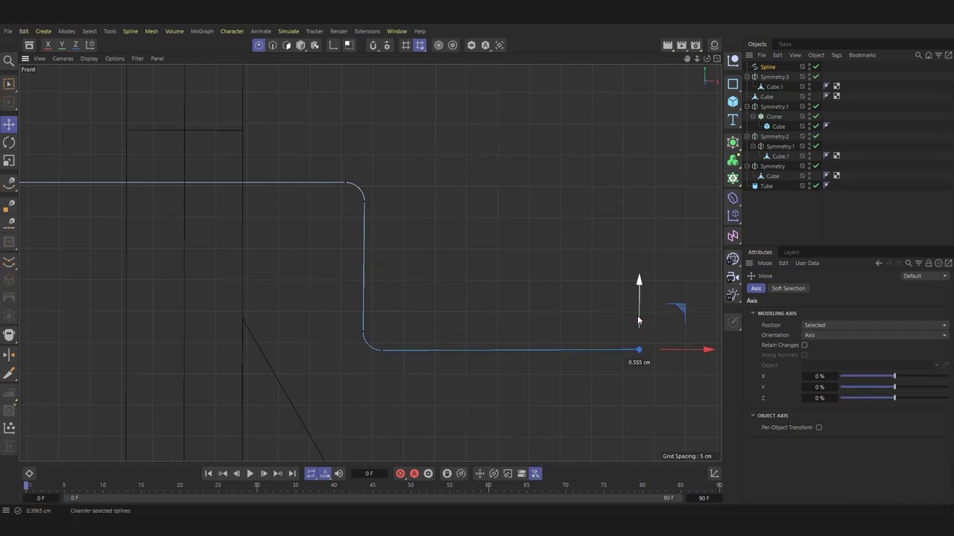
pyautogui.press('F1')
pyautogui.moveTo(331, 261)
pyautogui.keyDown('alt'); pyautogui.mouseDown()
pyautogui.moveTo(485, 274)
pyautogui.moveTo(552, 257)
pyautogui.mouseUp(); pyautogui.keyUp('alt')
pyautogui.press('Return')
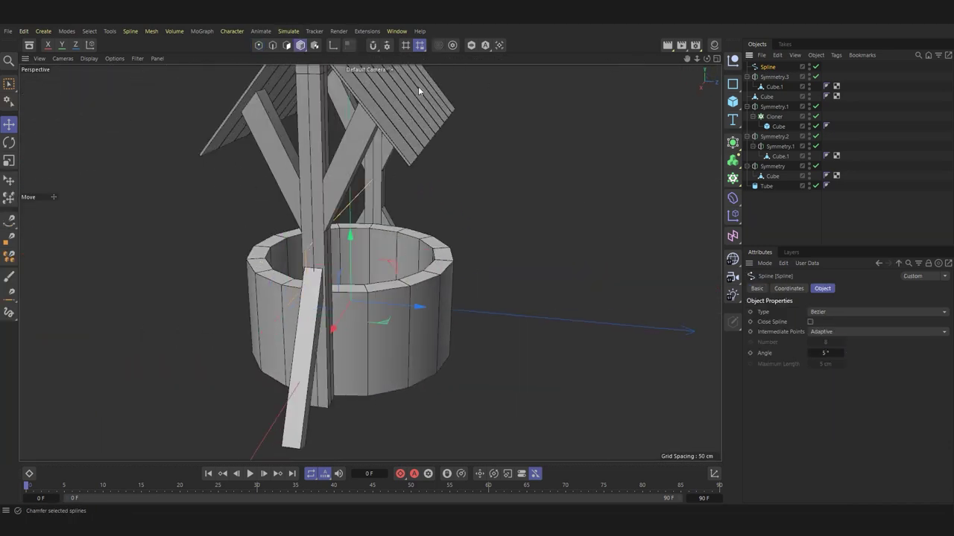
pyautogui.press('r')
pyautogui.moveTo(349, 239)
pyautogui.mouseDown()
pyautogui.moveTo(353, 198)
pyautogui.moveTo(309, 238)
pyautogui.mouseUp()
pyautogui.press('e')
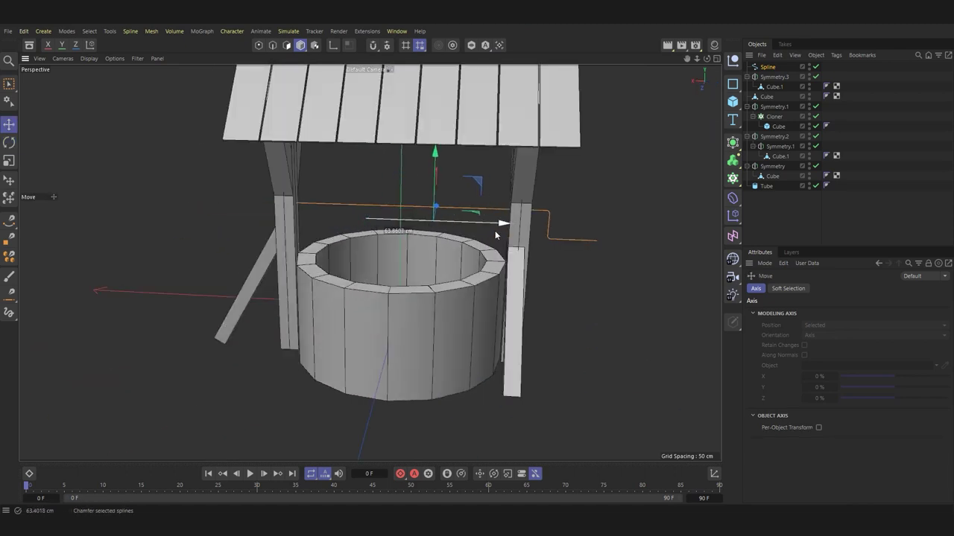
pyautogui.keyDown('alt'); pyautogui.moveTo(495, 234); pyautogui.dragTo(498, 215); pyautogui.keyUp('alt')
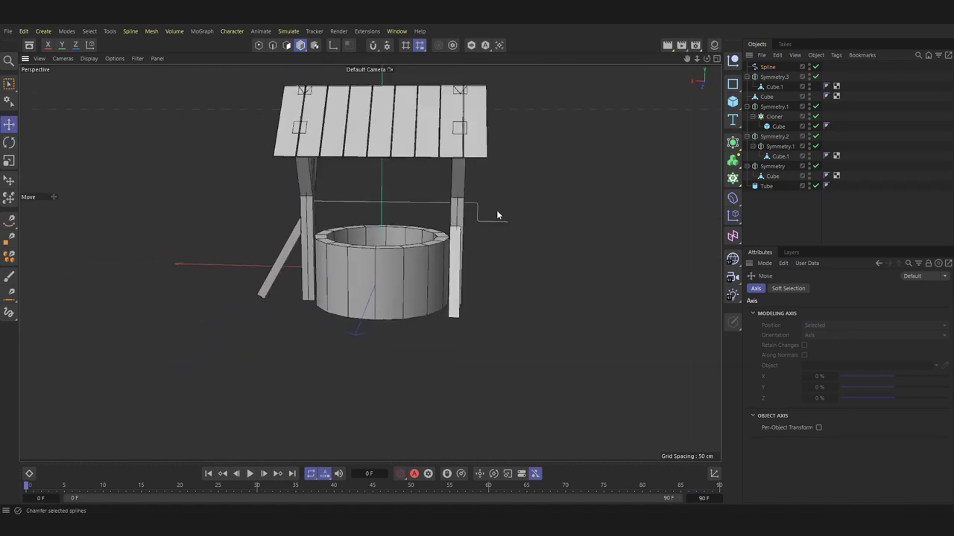
pyautogui.scroll(5, 497, 215)
pyautogui.click(733, 178)
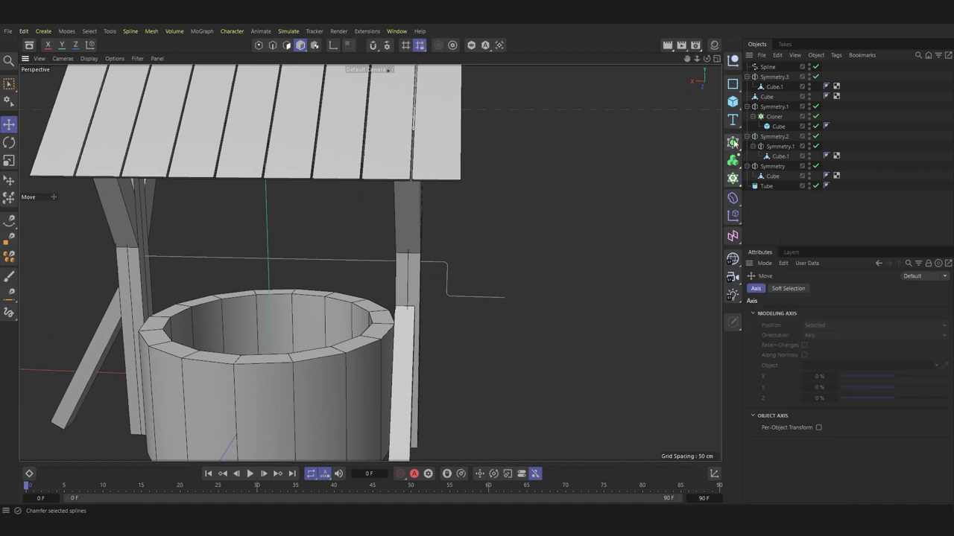
# Step: Add a Sweep and a Circle, parenting the Circle and crank spline under the Sweep
pyautogui.click(732, 142)
pyautogui.click(809, 195)
pyautogui.click(733, 84)
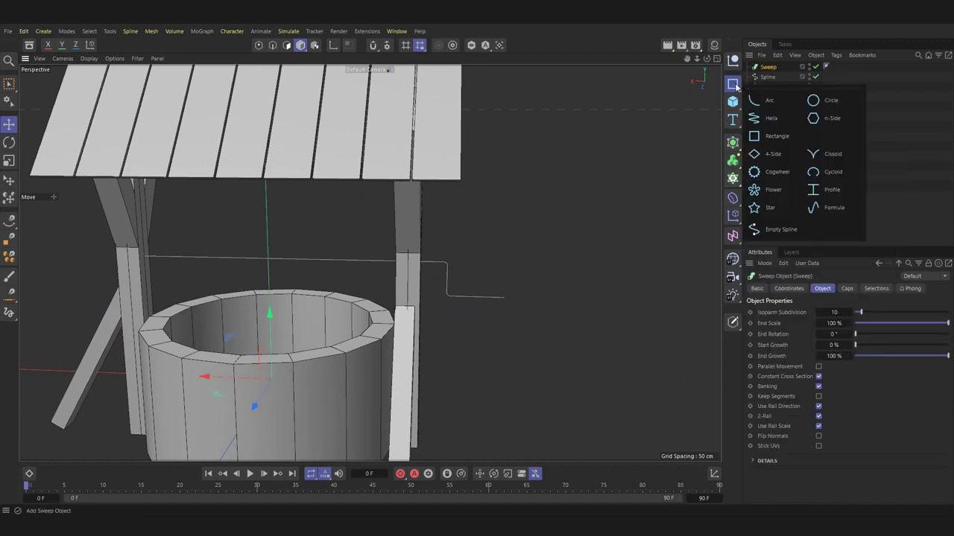
pyautogui.click(764, 134)
pyautogui.moveTo(767, 66); pyautogui.dragTo(768, 88)
# Step: Give the Circle profile a 2 cm radius with fewer intermediate points for a low-poly rod
pyautogui.click(773, 76)
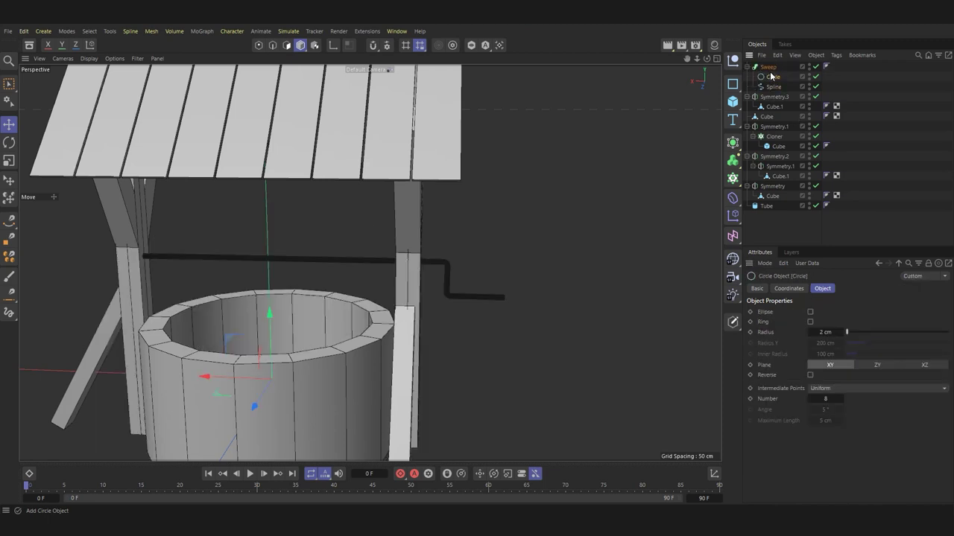
pyautogui.scroll(5, 453, 291)
pyautogui.scroll(5, 414, 179)
pyautogui.click(766, 67)
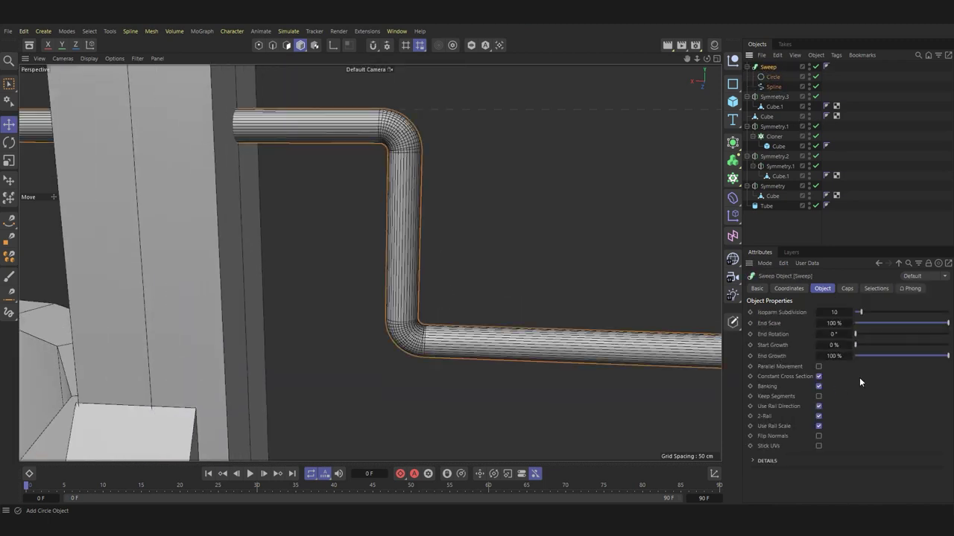
pyautogui.click(780, 76)
pyautogui.moveTo(840, 398); pyautogui.dragTo(809, 400)
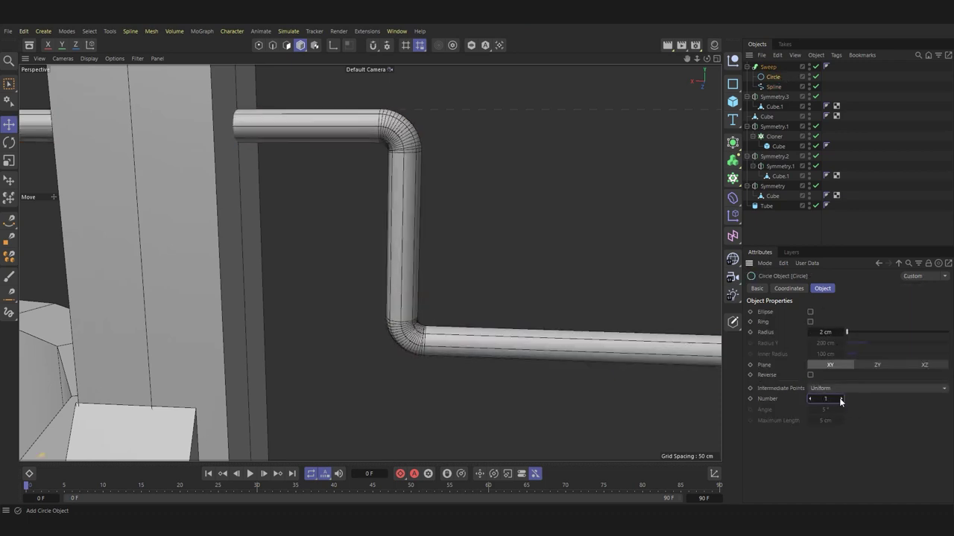
pyautogui.scroll(-3, 438, 300)
pyautogui.scroll(-2, 462, 317)
pyautogui.scroll(-2, 462, 317)
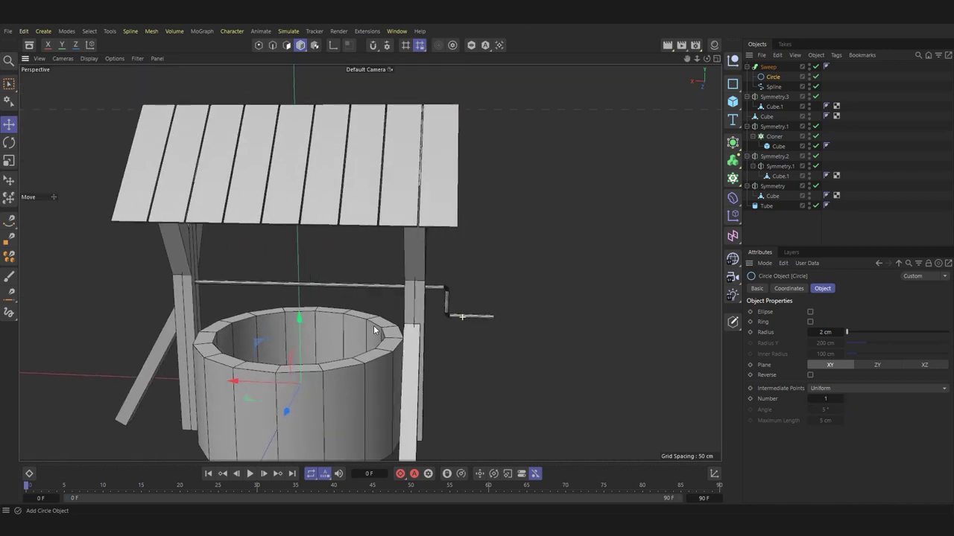
pyautogui.keyDown('alt'); pyautogui.moveTo(373, 325); pyautogui.dragTo(313, 298); pyautogui.keyUp('alt')
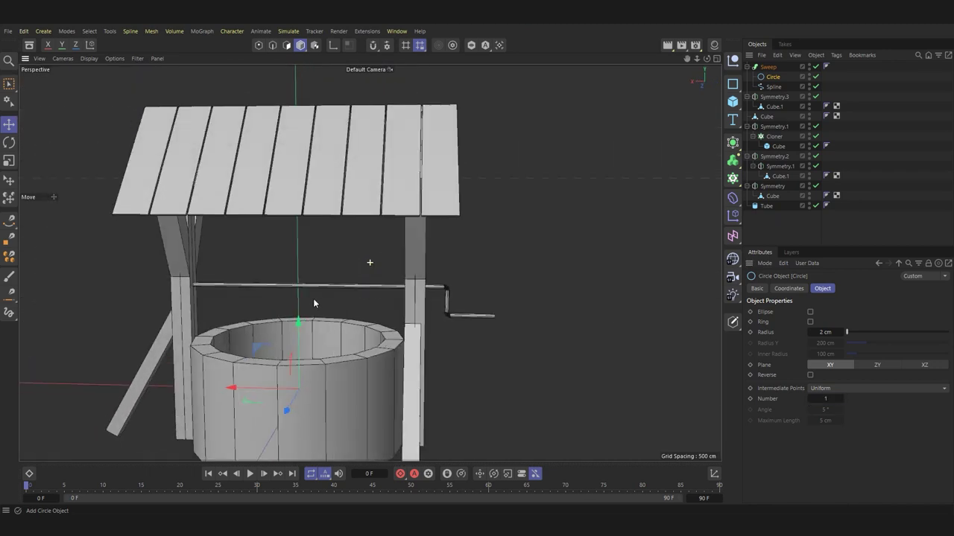
# Step: Add a Cylinder for the axle drum and set its Orientation to -X
pyautogui.click(732, 101)
pyautogui.click(831, 119)
pyautogui.moveTo(297, 285)
pyautogui.mouseDown()
pyautogui.moveTo(297, 304)
pyautogui.moveTo(283, 313)
pyautogui.mouseUp()
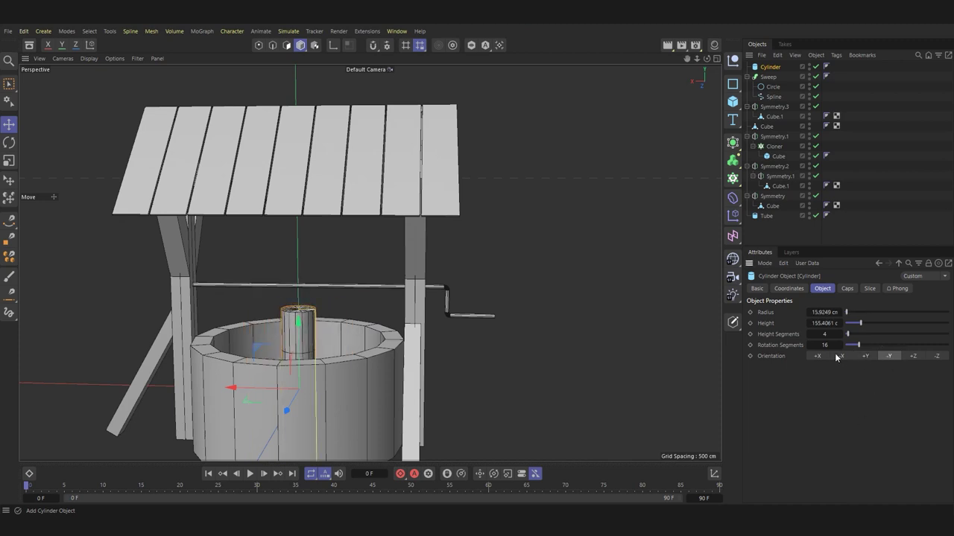
pyautogui.click(840, 357)
# Step: Set the drum to 12.12 cm radius, 180.15 cm height and 12 rotation segments
pyautogui.middleClick(309, 228)
pyautogui.middleClick(313, 298)
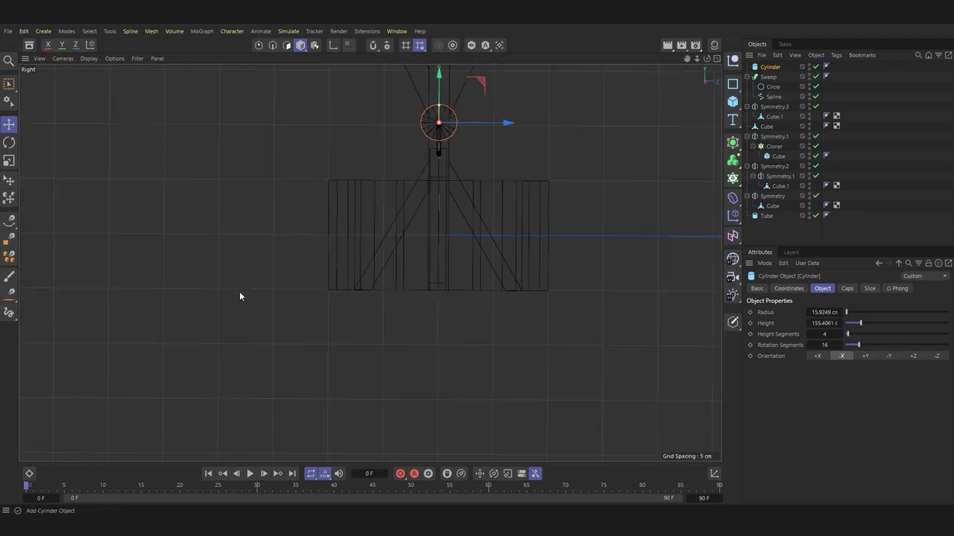
pyautogui.scroll(5, 421, 125)
pyautogui.middleClick(155, 176)
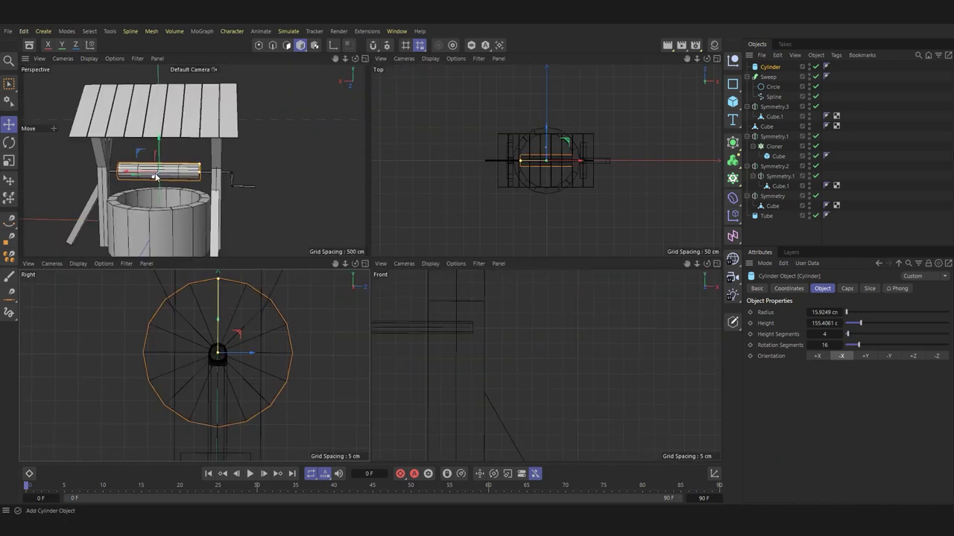
pyautogui.middleClick(155, 176)
pyautogui.scroll(3, 476, 311)
pyautogui.scroll(2, 477, 311)
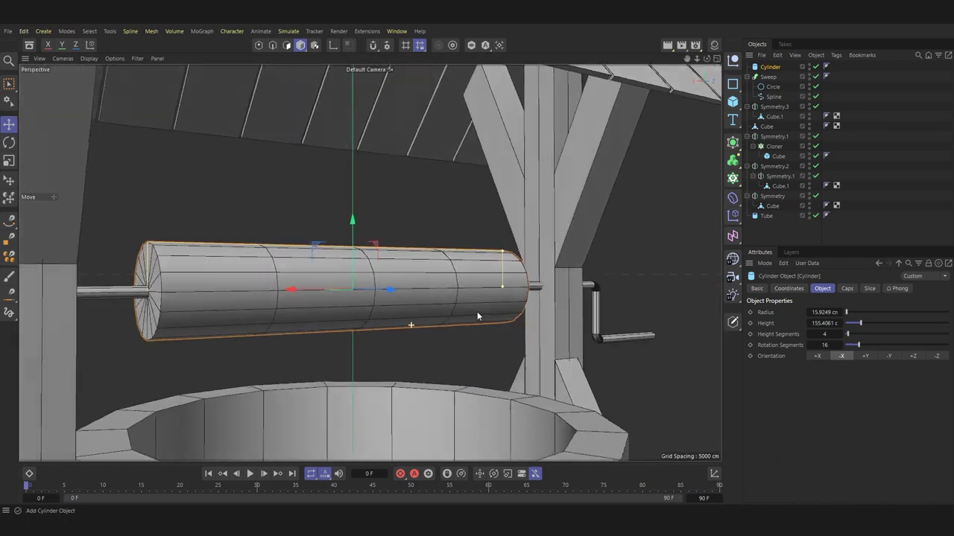
pyautogui.scroll(1, 477, 311)
pyautogui.moveTo(520, 250); pyautogui.dragTo(520, 258)
pyautogui.moveTo(841, 351); pyautogui.dragTo(843, 377)
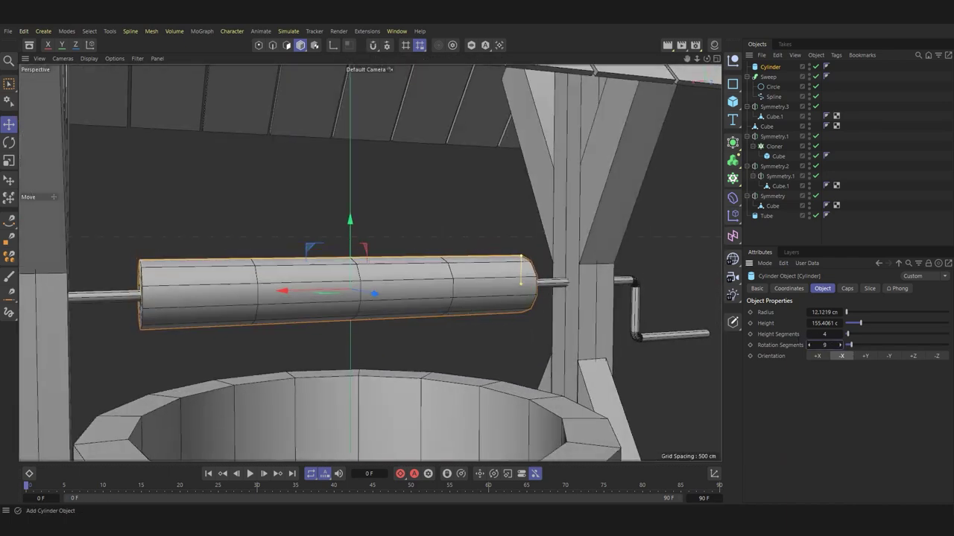
pyautogui.moveTo(514, 332)
pyautogui.keyDown('alt'); pyautogui.mouseDown()
pyautogui.moveTo(469, 330)
pyautogui.moveTo(825, 345)
pyautogui.moveTo(842, 335)
pyautogui.mouseUp(); pyautogui.keyUp('alt')
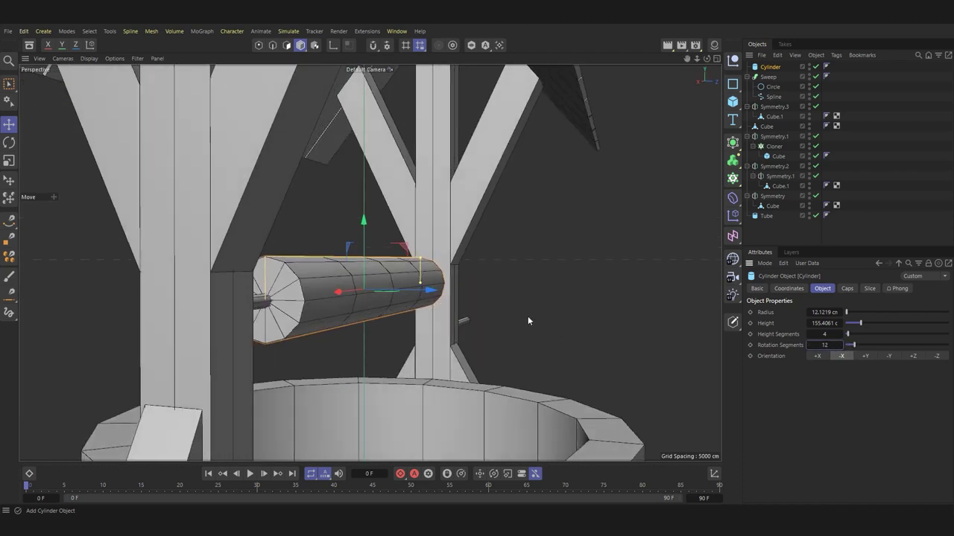
pyautogui.keyDown('alt'); pyautogui.moveTo(527, 316); pyautogui.dragTo(444, 313); pyautogui.keyUp('alt')
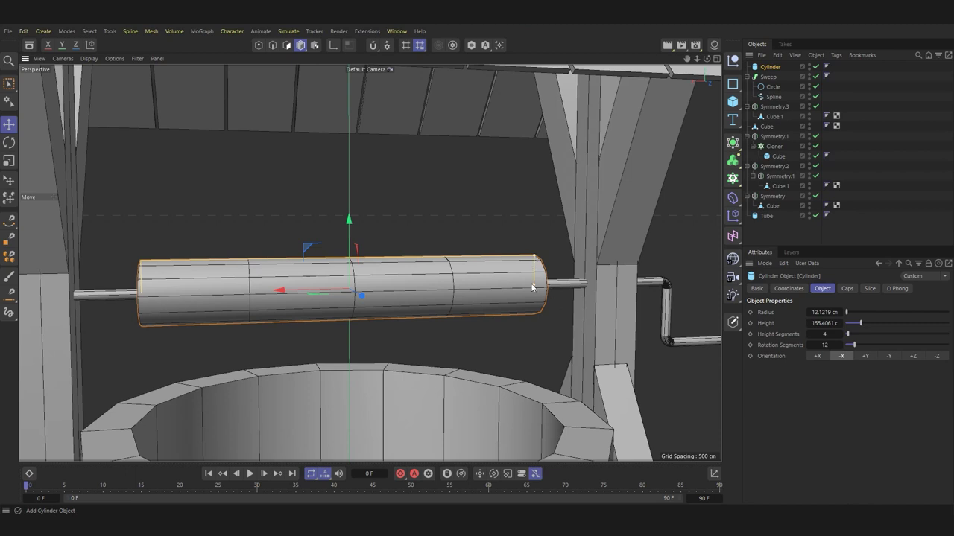
pyautogui.moveTo(534, 286); pyautogui.dragTo(563, 287)
# Step: Make the drum editable and scale its middle edge loop outward to bulge it
pyautogui.press('c')
pyautogui.press('Return')
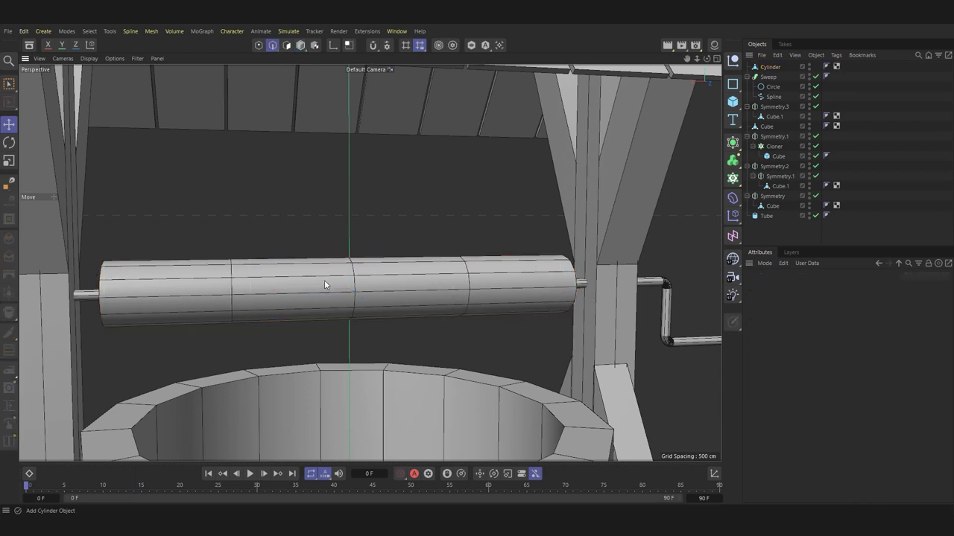
pyautogui.click(354, 282)
pyautogui.doubleClick(354, 282)
pyautogui.press('t')
pyautogui.keyDown('alt'); pyautogui.moveTo(412, 380); pyautogui.dragTo(468, 351); pyautogui.keyUp('alt')
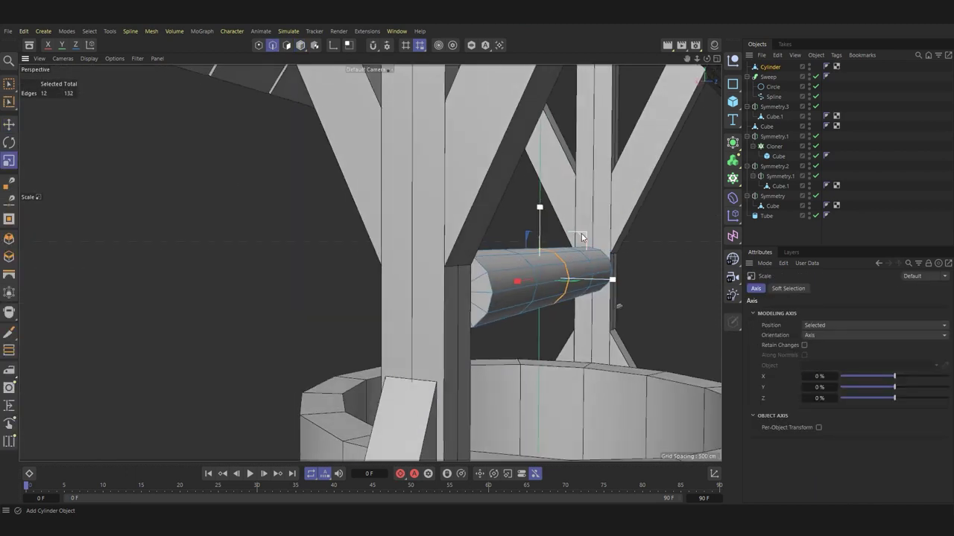
pyautogui.moveTo(641, 186)
pyautogui.mouseDown()
pyautogui.moveTo(686, 183)
pyautogui.moveTo(634, 237)
pyautogui.moveTo(618, 274)
pyautogui.mouseUp()
# Step: Select the loops near the drum's ends and scale them inward to taper it
pyautogui.keyDown('shift'); pyautogui.doubleClick(596, 268); pyautogui.keyUp('shift')
pyautogui.moveTo(591, 319)
pyautogui.mouseDown()
pyautogui.moveTo(519, 248)
pyautogui.moveTo(578, 202)
pyautogui.mouseUp()
pyautogui.doubleClick(505, 254)
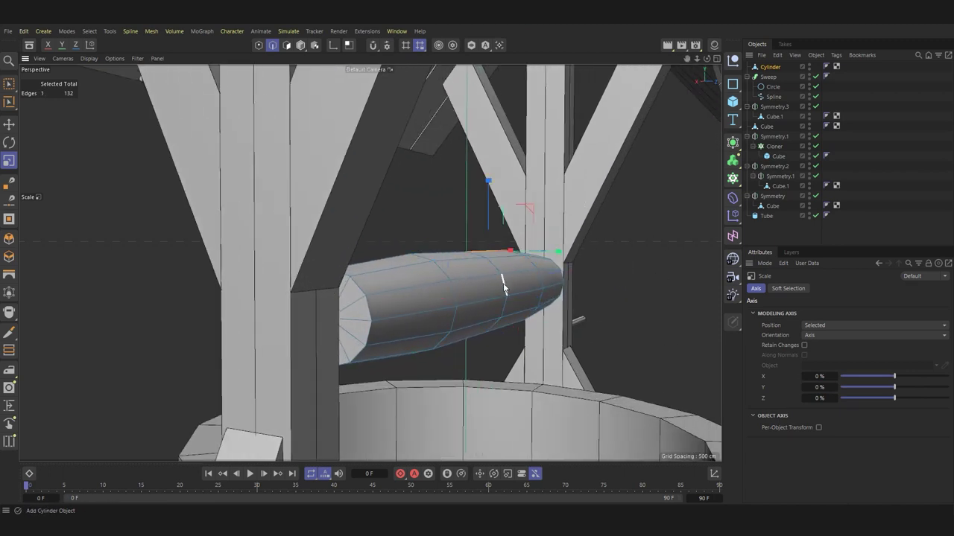
pyautogui.keyDown('alt'); pyautogui.moveTo(535, 231); pyautogui.dragTo(515, 269); pyautogui.keyUp('alt')
pyautogui.moveTo(328, 306); pyautogui.dragTo(247, 310)
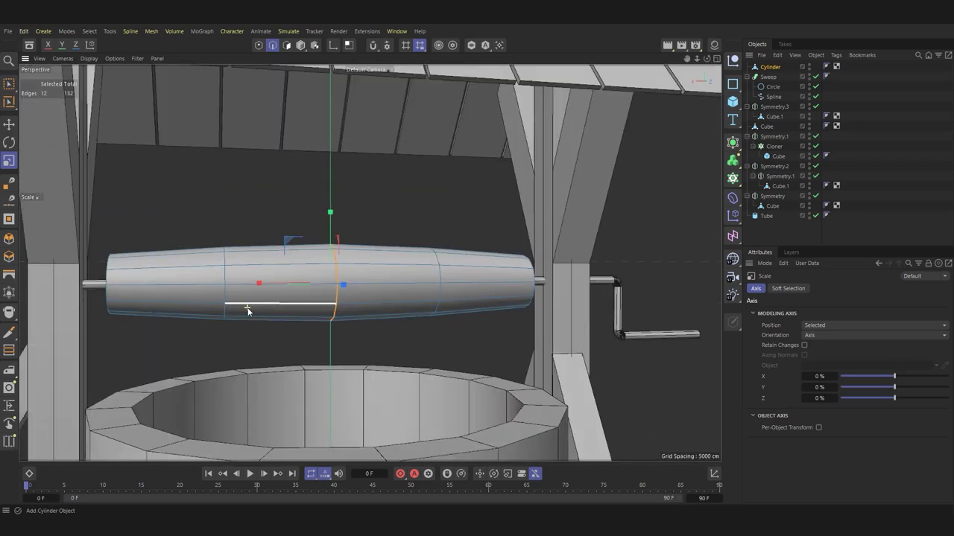
pyautogui.scroll(2, 247, 310)
pyautogui.scroll(-3, 316, 264)
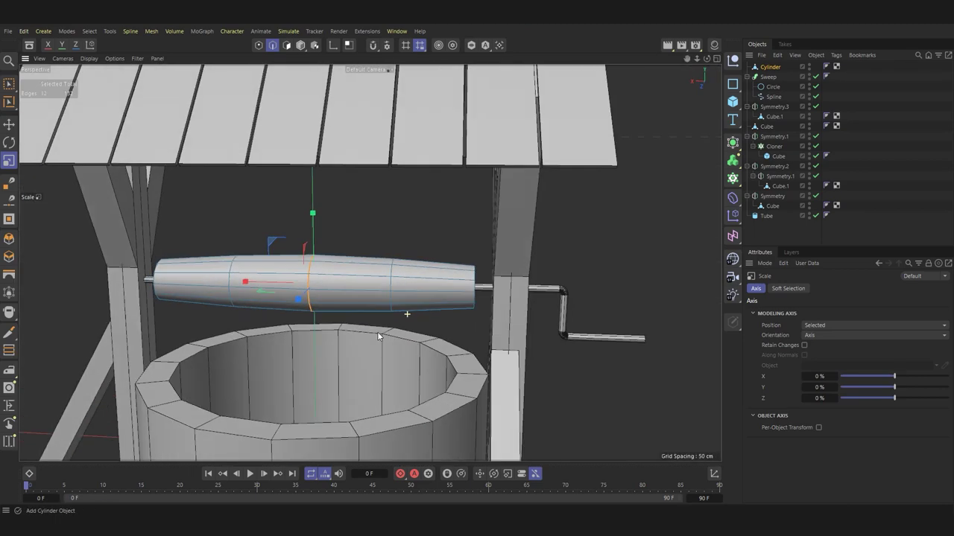
# Step: Scale the whole drum object wider
pyautogui.press('e')
pyautogui.click(389, 286)
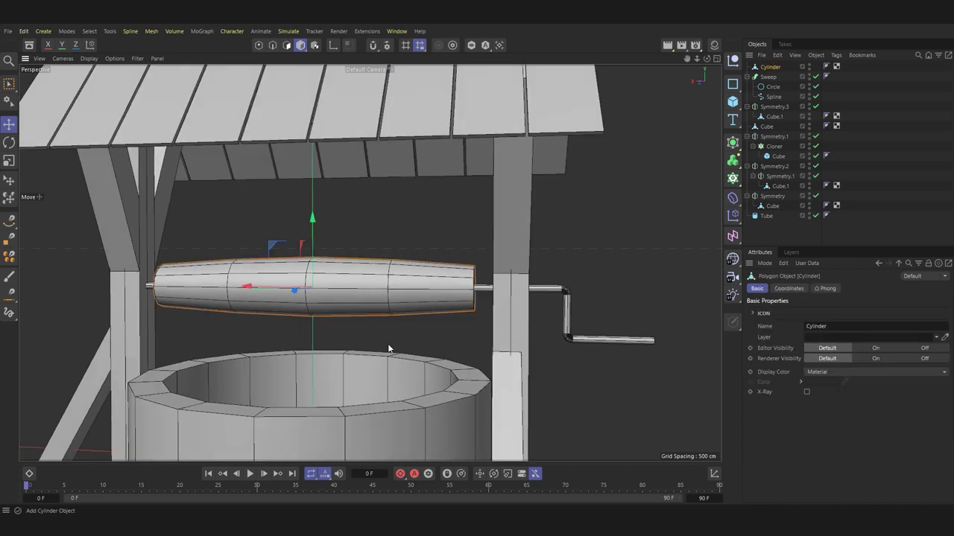
pyautogui.press('t')
pyautogui.moveTo(393, 342); pyautogui.dragTo(439, 330)
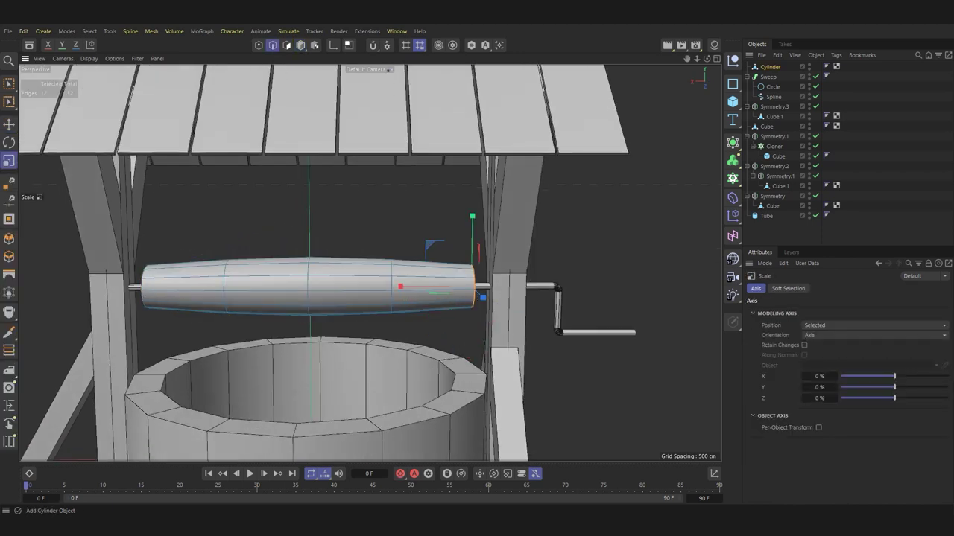
# Step: Select all of the drum's polygons and Optimize the mesh
pyautogui.click(287, 44)
pyautogui.hotkey('ctrl', 'a')
pyautogui.rightClick(355, 298)
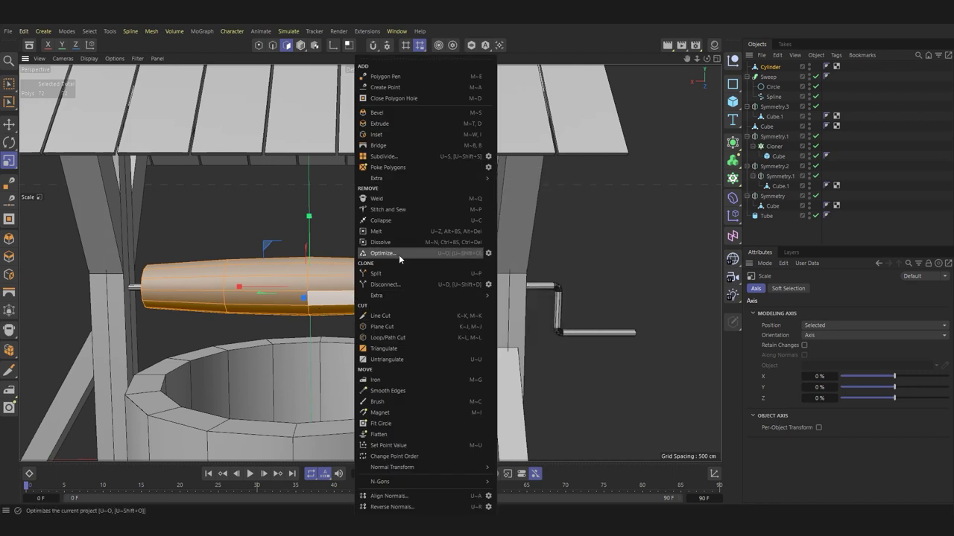
pyautogui.click(398, 254)
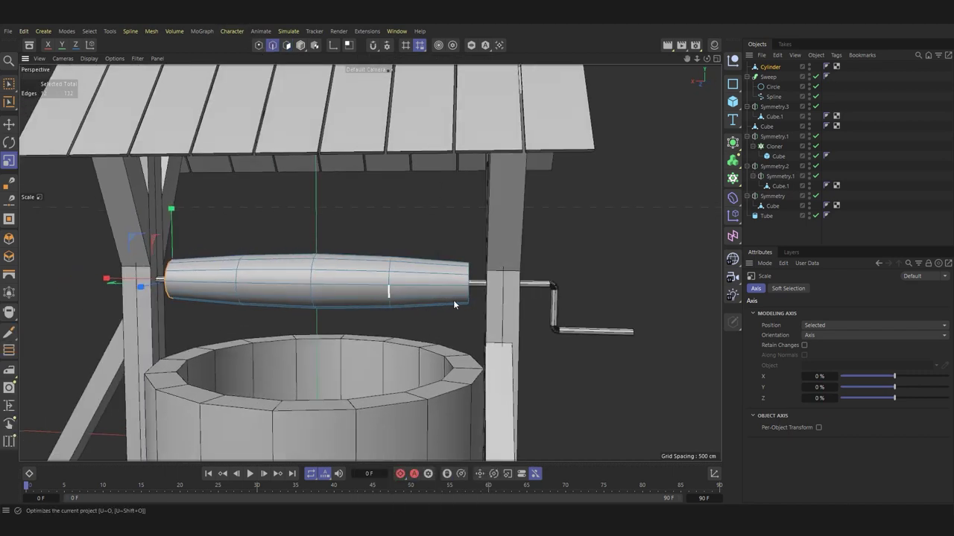
# Step: Box-select the drum's end points and scale them in to about 86% length
pyautogui.click(259, 45)
pyautogui.click(9, 84)
pyautogui.moveTo(417, 328)
pyautogui.keyDown('alt'); pyautogui.mouseDown()
pyautogui.moveTo(480, 329)
pyautogui.moveTo(408, 203)
pyautogui.mouseUp(); pyautogui.keyUp('alt')
pyautogui.press('t')
pyautogui.moveTo(256, 287); pyautogui.dragTo(246, 289)
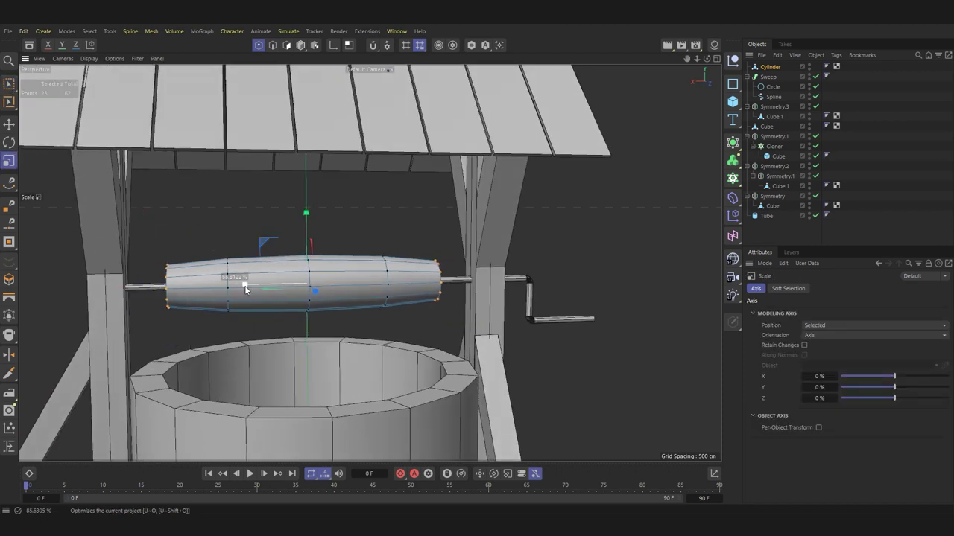
# Step: Return to object mode and orbit to a higher, frontal view of the well
pyautogui.press('Return')
pyautogui.hotkey('ctrl', 'a')
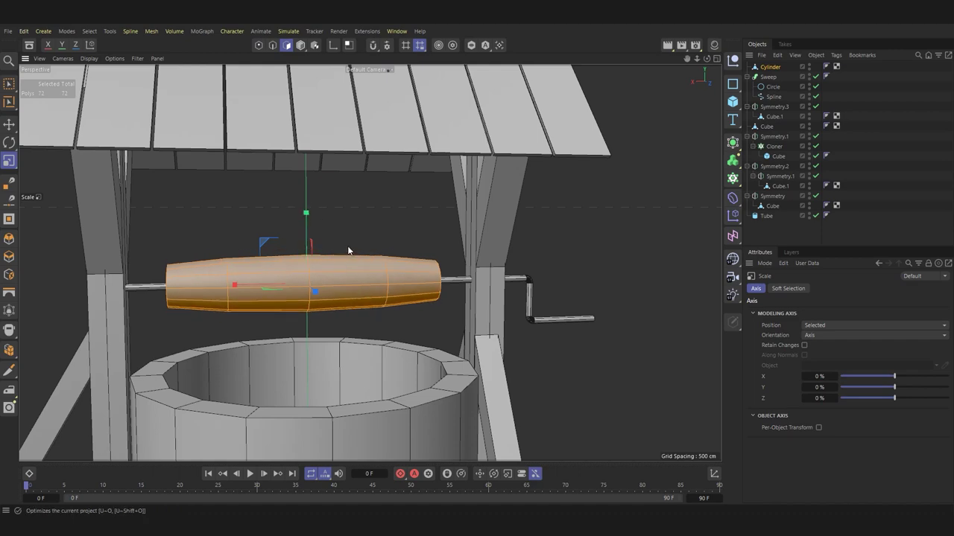
pyautogui.keyDown('alt'); pyautogui.moveTo(348, 250); pyautogui.dragTo(389, 214); pyautogui.keyUp('alt')
pyautogui.press('e')
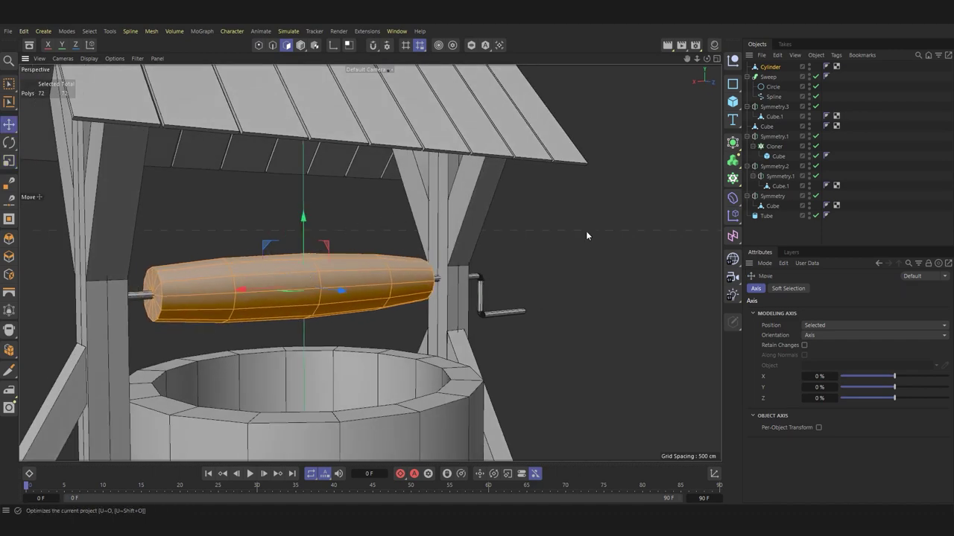
pyautogui.press('Return')
pyautogui.moveTo(417, 246)
pyautogui.keyDown('alt'); pyautogui.mouseDown()
pyautogui.moveTo(377, 288)
pyautogui.moveTo(379, 305)
pyautogui.moveTo(447, 223)
pyautogui.mouseUp(); pyautogui.keyUp('alt')
pyautogui.click(459, 148)
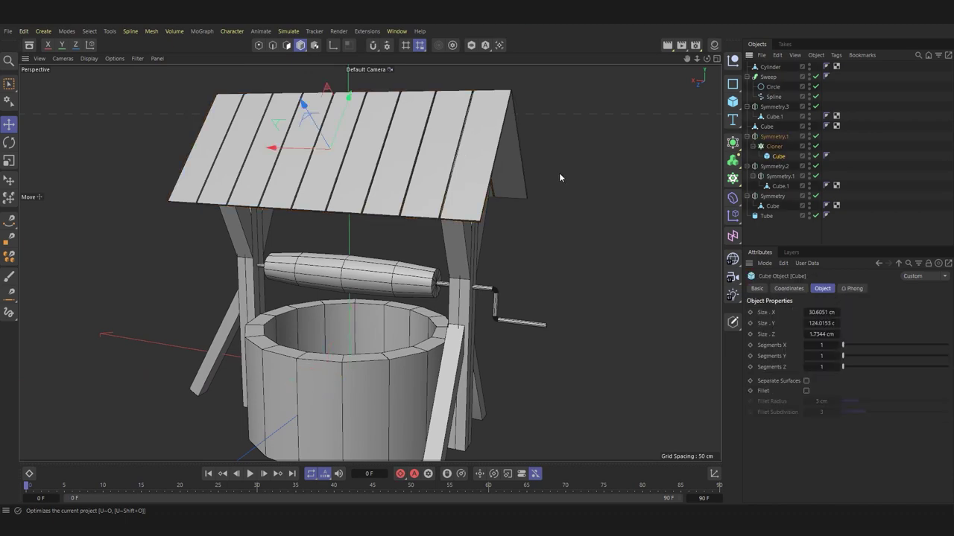
# Step: Make the roof plank editable and loop-cut across the roof boards near the ridge
pyautogui.press('c')
pyautogui.click(273, 46)
pyautogui.press('o')
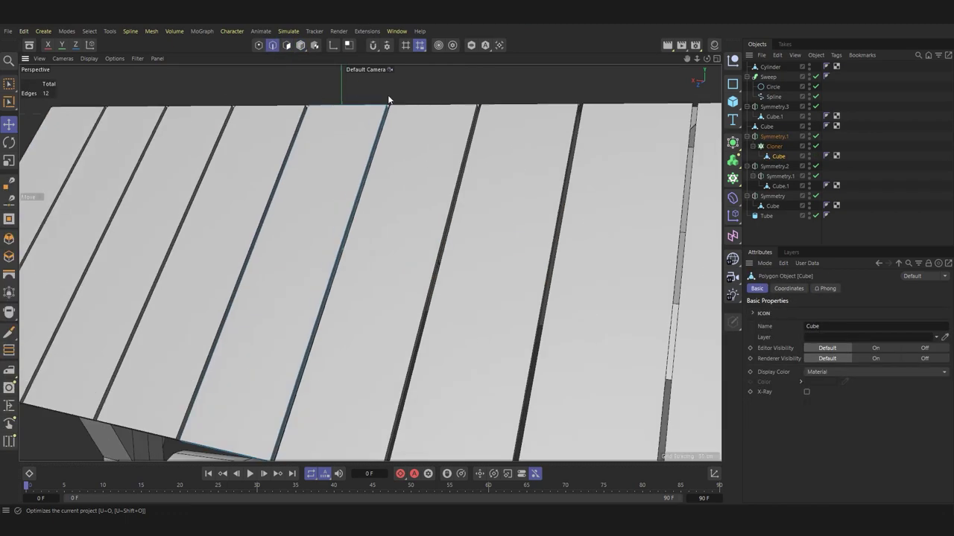
pyautogui.click(9, 336)
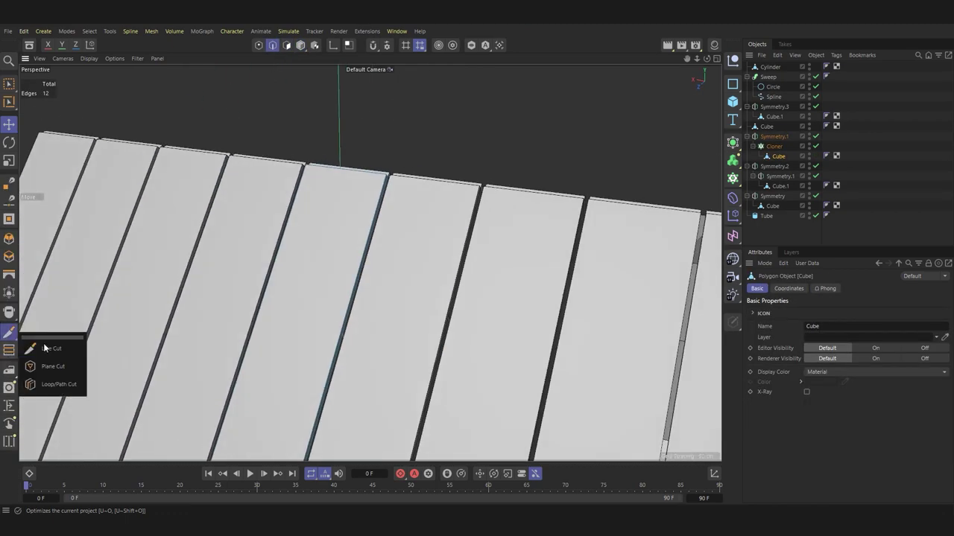
pyautogui.click(52, 377)
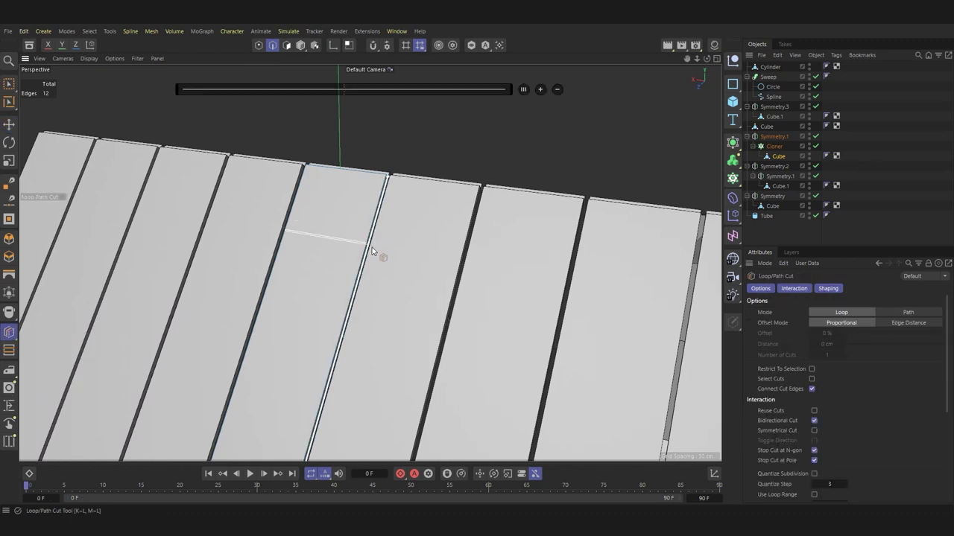
pyautogui.click(371, 251)
pyautogui.press('e')
pyautogui.click(383, 190)
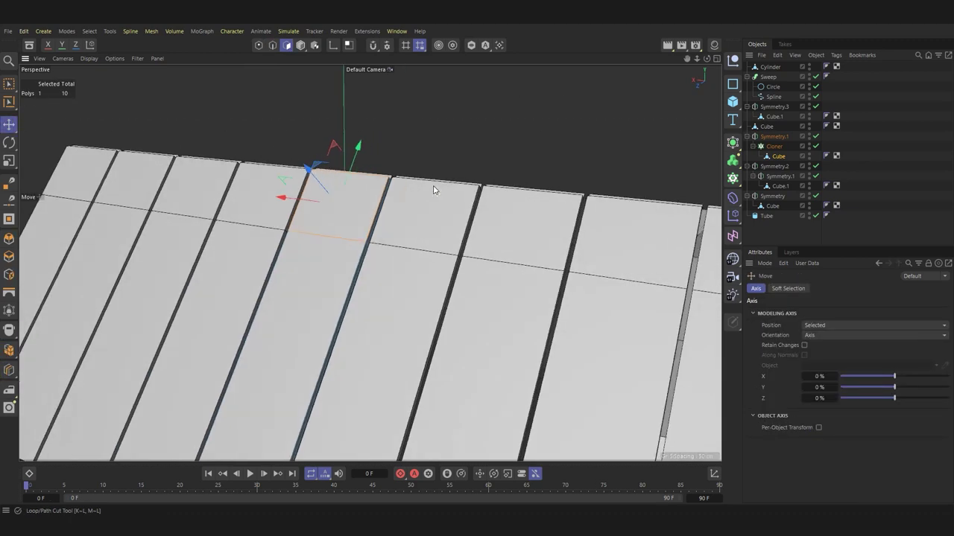
# Step: Select the polygon row along the ridge and split it into a new object
pyautogui.scroll(2, 433, 186)
pyautogui.doubleClick(306, 179)
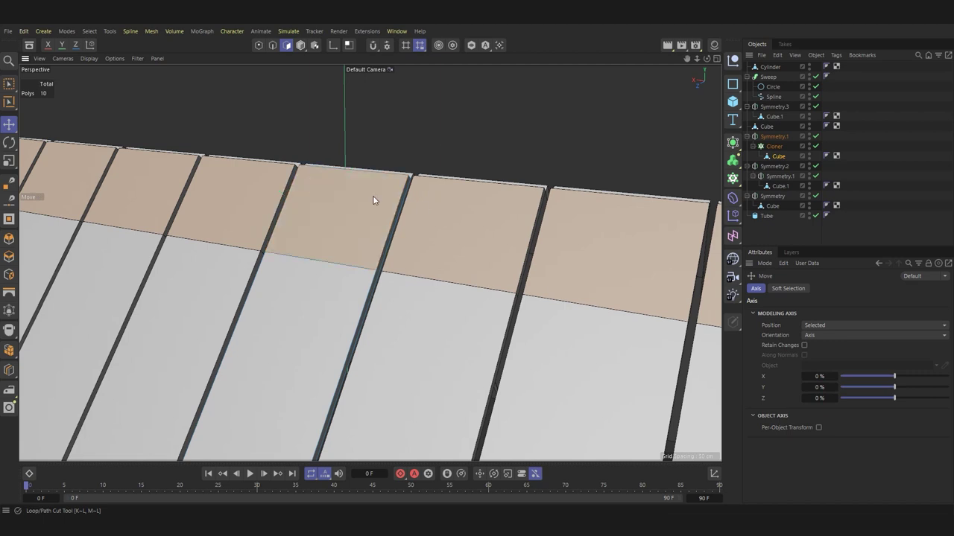
pyautogui.press('Return')
pyautogui.press('Return')
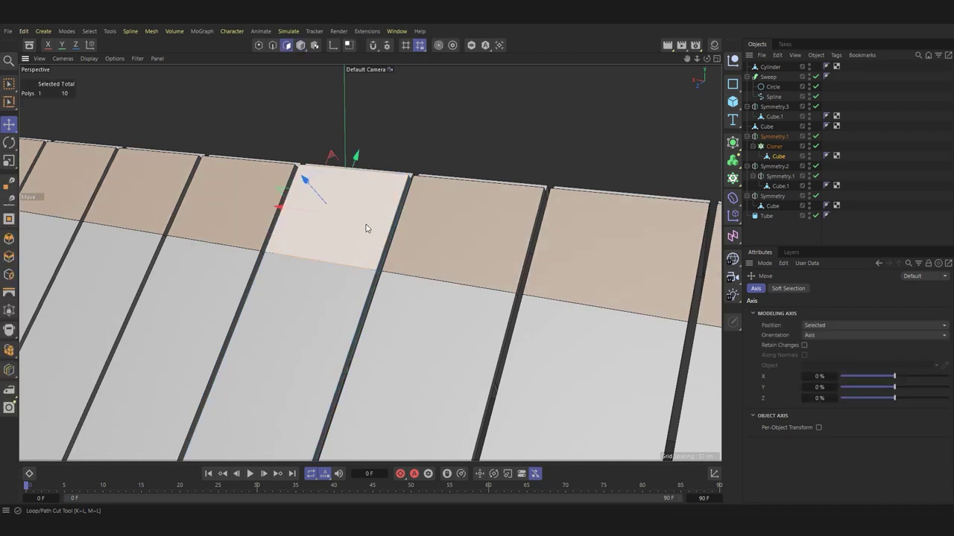
pyautogui.rightClick(365, 227)
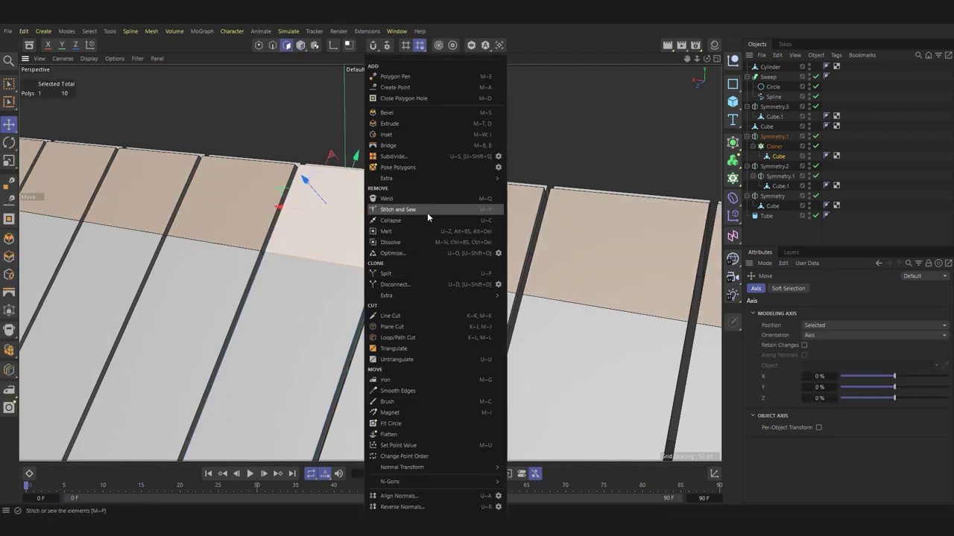
pyautogui.click(386, 274)
# Step: Move the split piece Cube.1 out of the Cloner and stretch it along the ridge
pyautogui.keyDown('alt'); pyautogui.moveTo(334, 304); pyautogui.dragTo(615, 318); pyautogui.keyUp('alt')
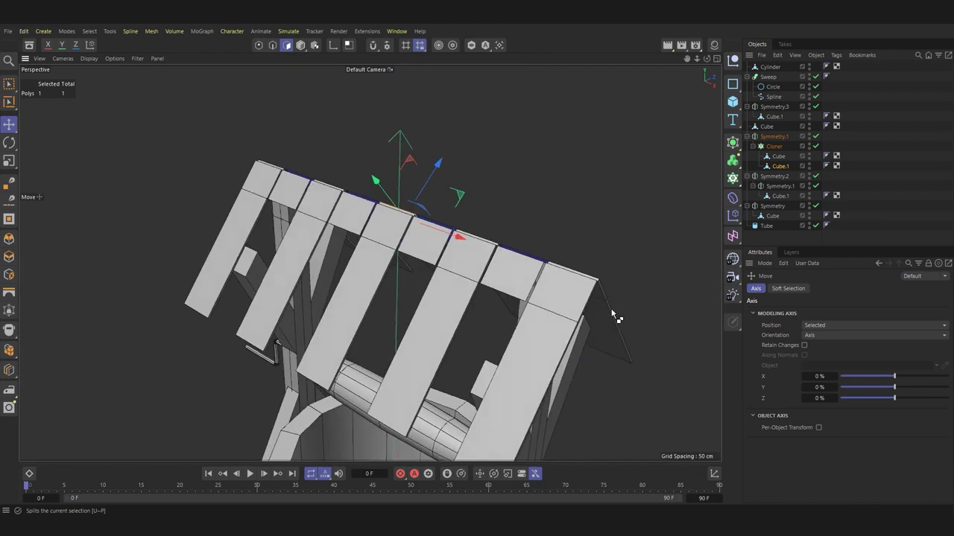
pyautogui.moveTo(777, 135); pyautogui.dragTo(777, 134)
pyautogui.scroll(5, 414, 250)
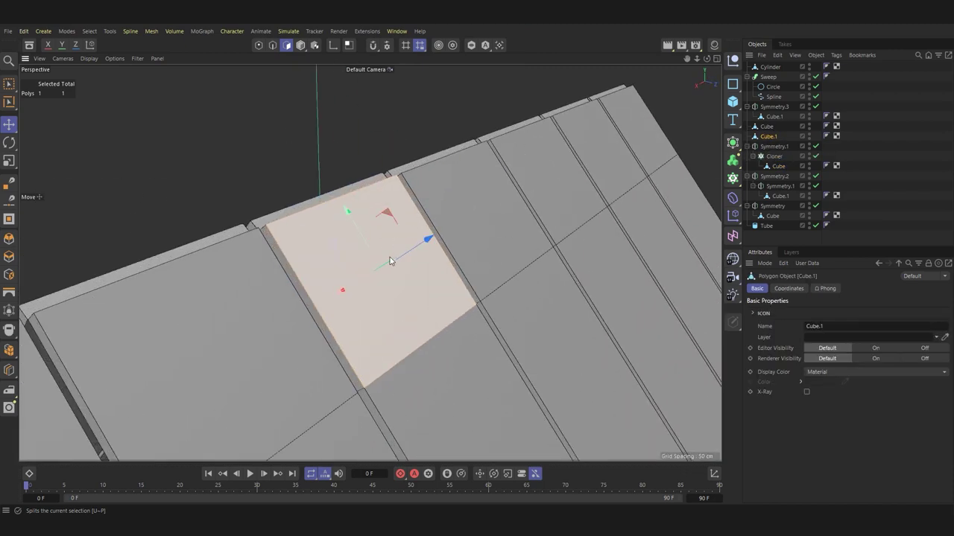
pyautogui.scroll(-5, 364, 279)
pyautogui.press('t')
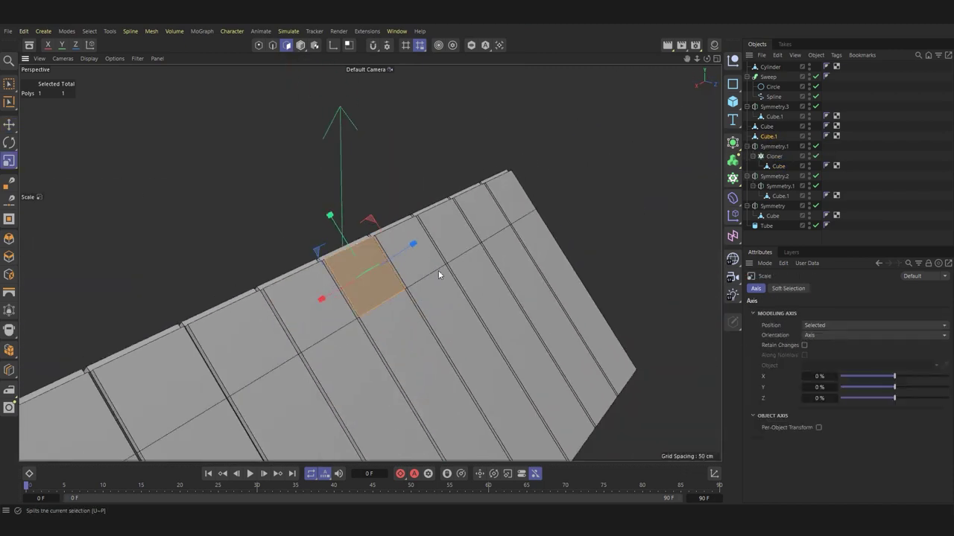
pyautogui.moveTo(332, 294)
pyautogui.mouseDown()
pyautogui.moveTo(224, 337)
pyautogui.moveTo(30, 447)
pyautogui.moveTo(459, 248)
pyautogui.moveTo(528, 272)
pyautogui.moveTo(550, 234)
pyautogui.moveTo(551, 186)
pyautogui.mouseUp()
# Step: Extrude the ridge strip to a thin 0.89 cm thickness
pyautogui.press('e')
pyautogui.press('d')
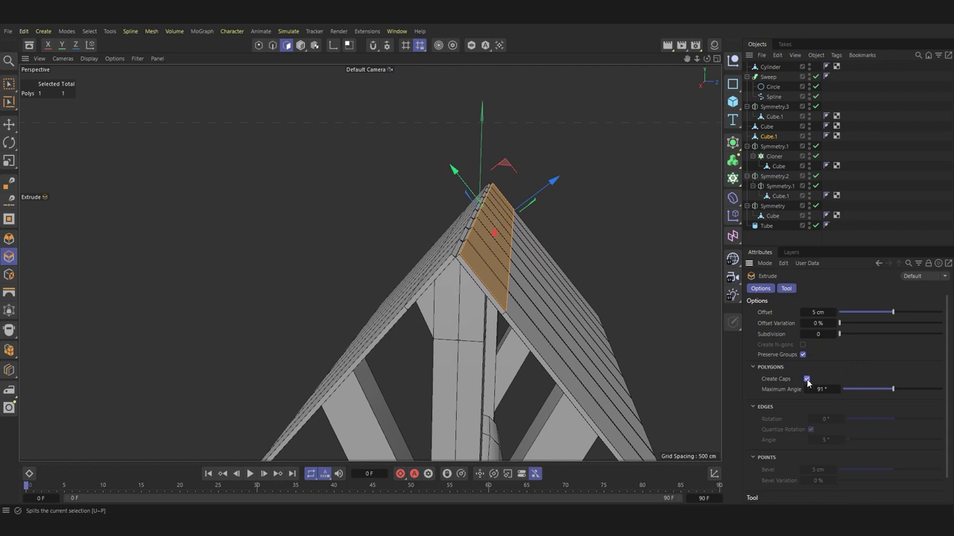
pyautogui.moveTo(517, 241)
pyautogui.keyDown('alt'); pyautogui.mouseDown()
pyautogui.moveTo(477, 224)
pyautogui.moveTo(417, 246)
pyautogui.mouseUp(); pyautogui.keyUp('alt')
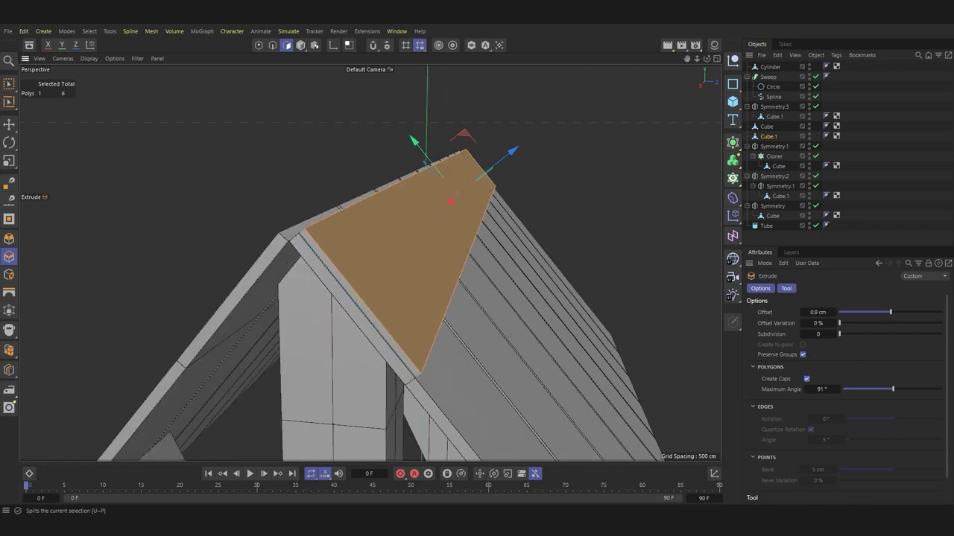
pyautogui.press('e')
# Step: In the Right view, raise the strip's top edge up to the roof peak
pyautogui.moveTo(547, 255)
pyautogui.keyDown('alt'); pyautogui.mouseDown()
pyautogui.moveTo(372, 260)
pyautogui.moveTo(366, 204)
pyautogui.mouseUp(); pyautogui.keyUp('alt')
pyautogui.press('F5')
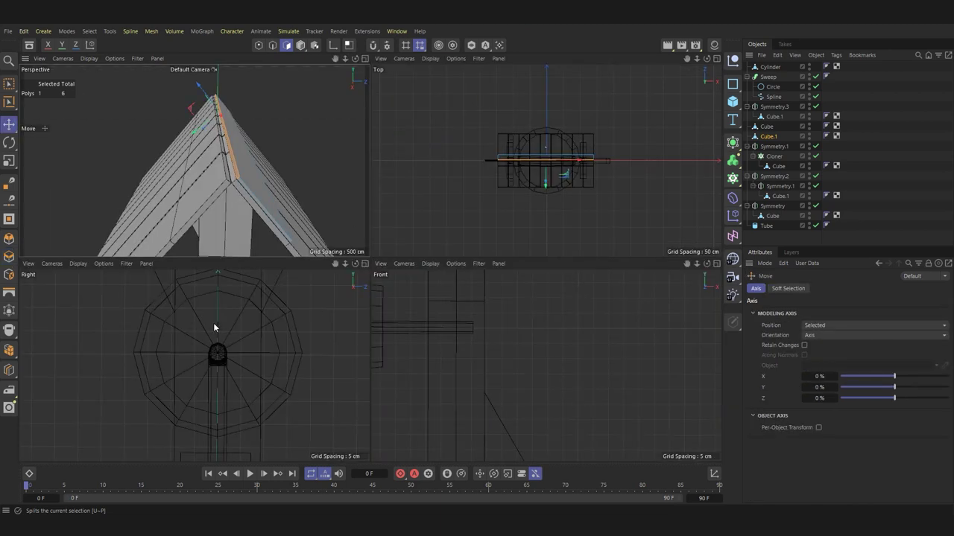
pyautogui.press('F3')
pyautogui.scroll(3, 363, 73)
pyautogui.scroll(3, 384, 286)
pyautogui.scroll(3, 345, 230)
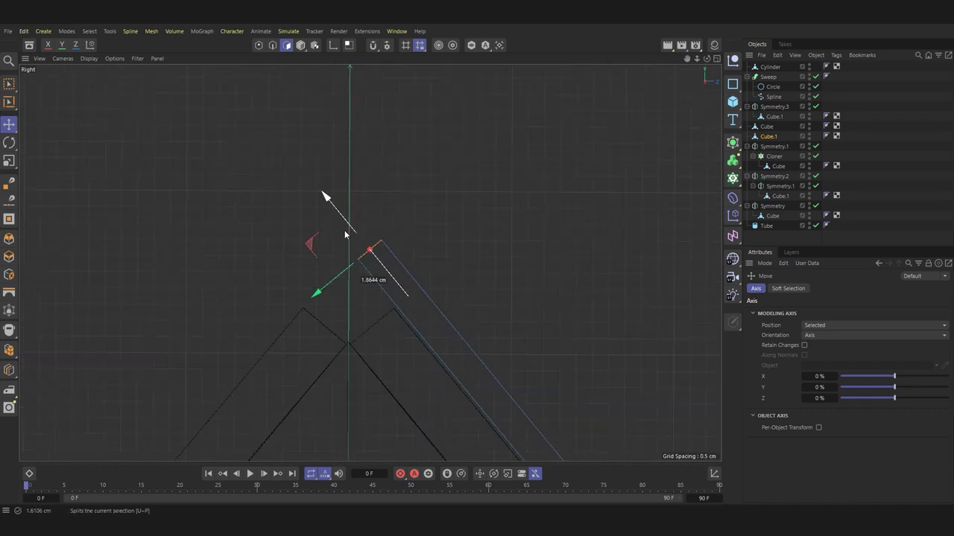
pyautogui.hotkey('ctrl', 'z')
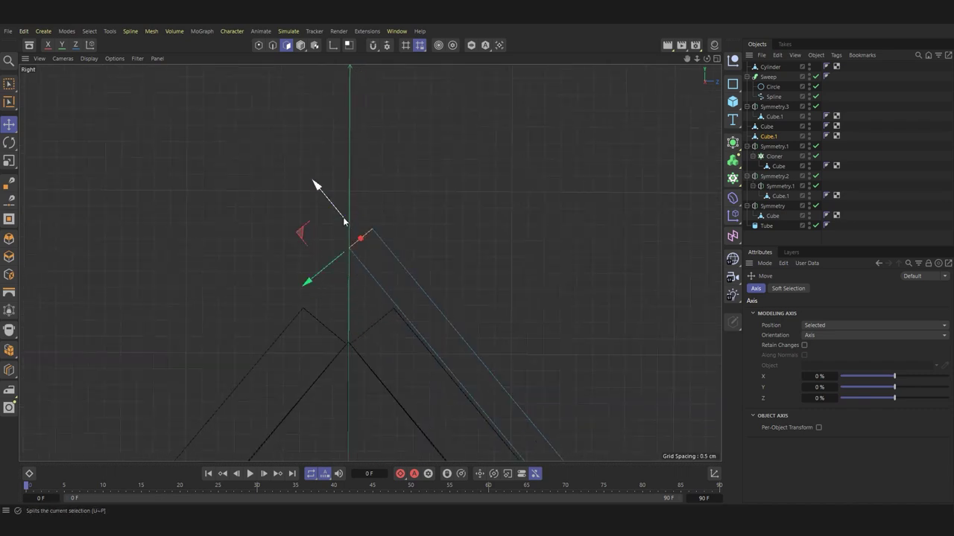
pyautogui.moveTo(343, 221); pyautogui.dragTo(321, 195)
pyautogui.click(414, 195)
pyautogui.hotkey('ctrl', 'z')
pyautogui.hotkey('ctrl', 'z')
pyautogui.hotkey('ctrl', 'z')
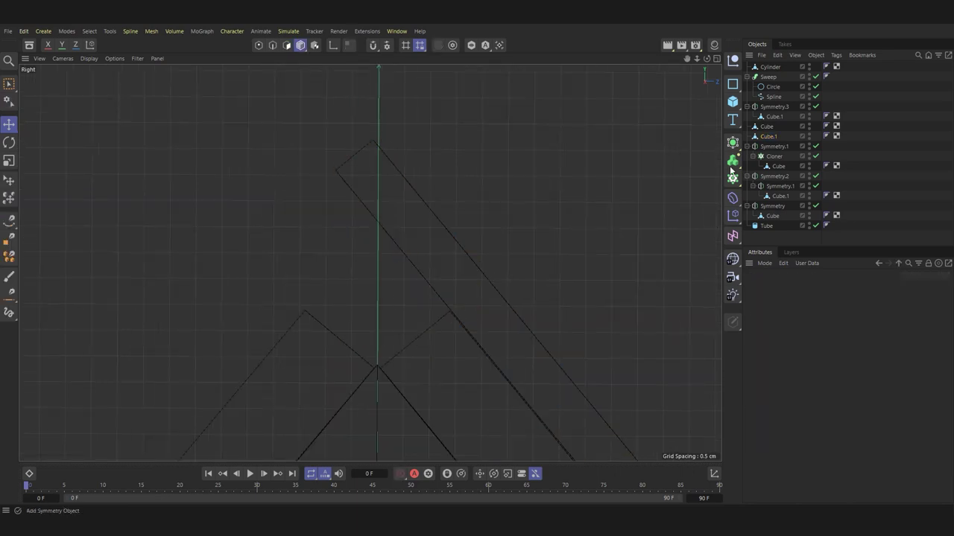
# Step: Add a Symmetry object, nest Cube.1 inside Symmetry.4, and mirror across the XY plane
pyautogui.click(730, 169)
pyautogui.click(798, 182)
pyautogui.click(767, 147)
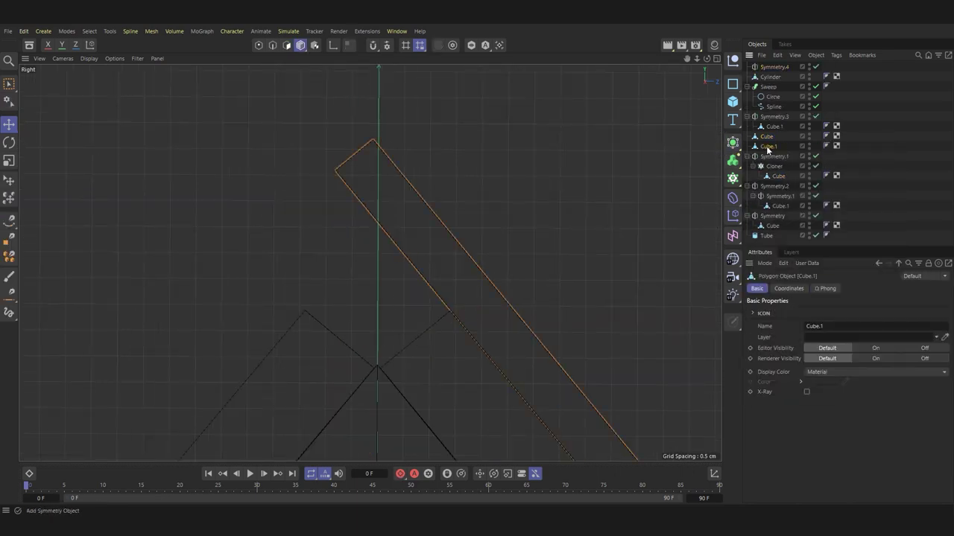
pyautogui.moveTo(770, 71); pyautogui.dragTo(771, 69)
pyautogui.click(774, 67)
pyautogui.click(820, 312)
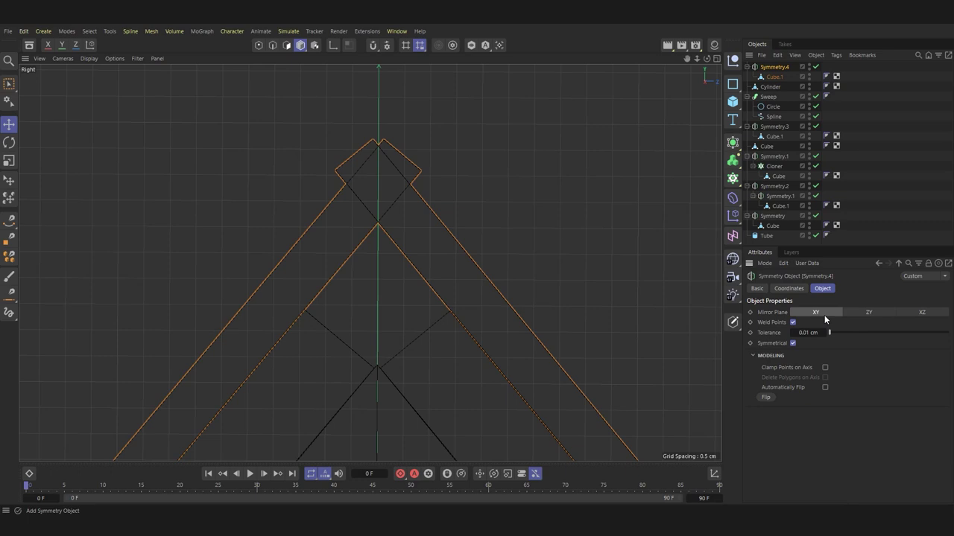
# Step: Slide the ridge strip Cube.1 along its length toward the apex
pyautogui.click(774, 76)
pyautogui.moveTo(517, 241)
pyautogui.keyDown('alt'); pyautogui.mouseDown(button='middle')
pyautogui.moveTo(563, 409)
pyautogui.moveTo(519, 289)
pyautogui.moveTo(457, 196)
pyautogui.moveTo(472, 258)
pyautogui.mouseUp(button='middle'); pyautogui.keyUp('alt')
pyautogui.moveTo(489, 335); pyautogui.dragTo(501, 341)
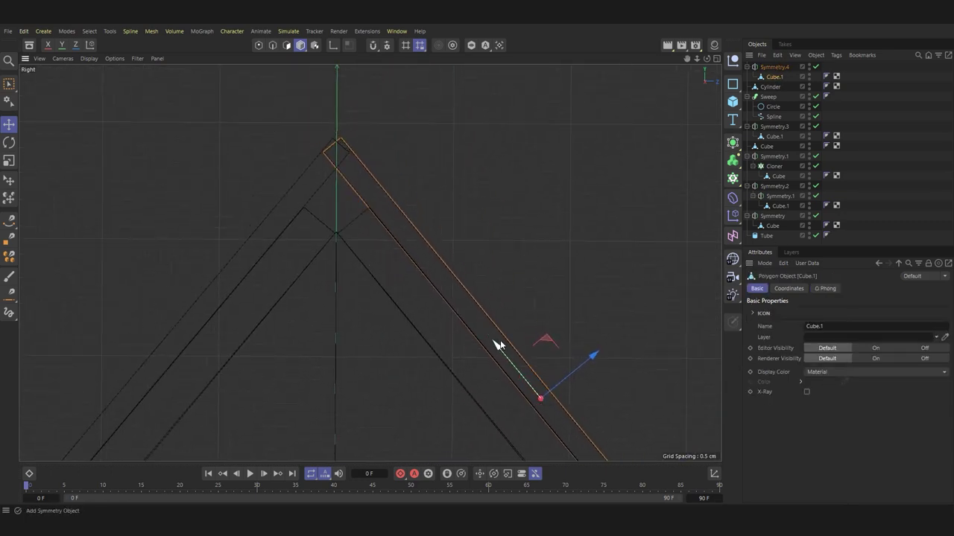
pyautogui.scroll(3, 332, 161)
pyautogui.keyDown('alt'); pyautogui.moveTo(415, 155); pyautogui.dragTo(432, 315, button='middle'); pyautogui.keyUp('alt')
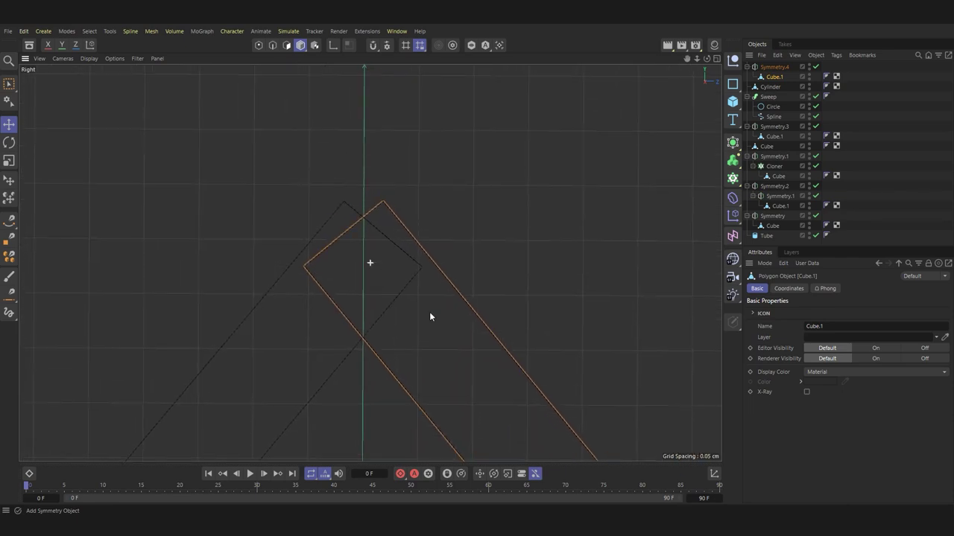
pyautogui.scroll(2, 336, 181)
# Step: Move the strip's top corner point exactly onto the roof peak
pyautogui.click(259, 46)
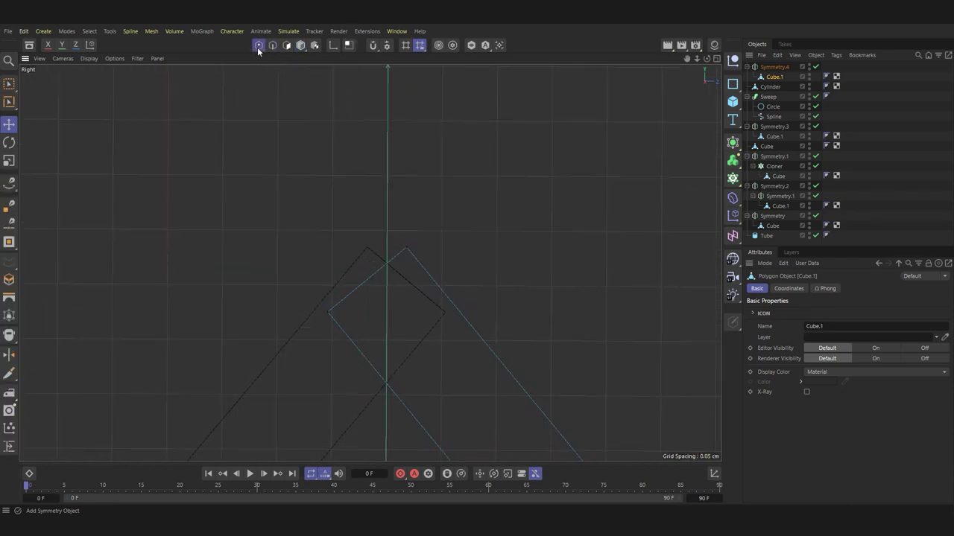
pyautogui.click(9, 104)
pyautogui.moveTo(358, 285); pyautogui.dragTo(326, 238)
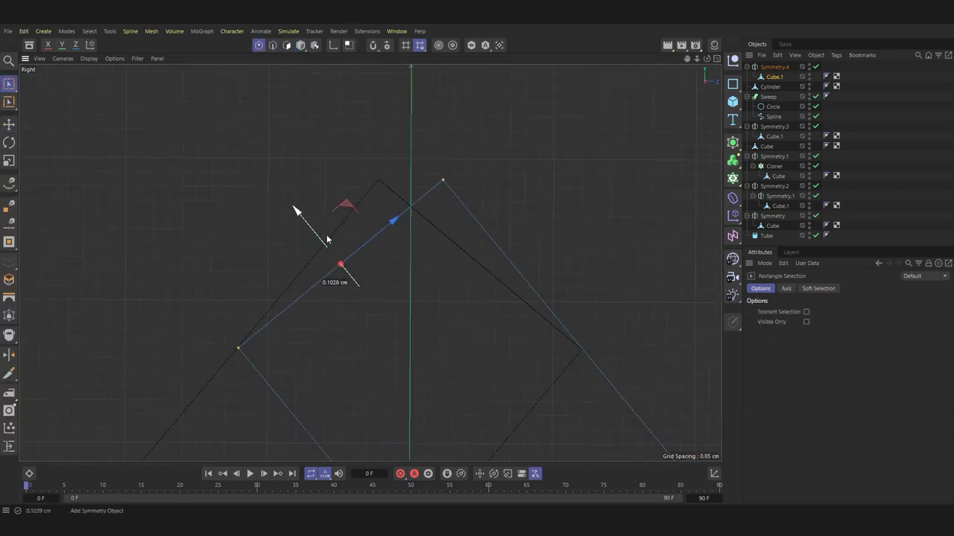
pyautogui.moveTo(478, 233); pyautogui.dragTo(405, 68)
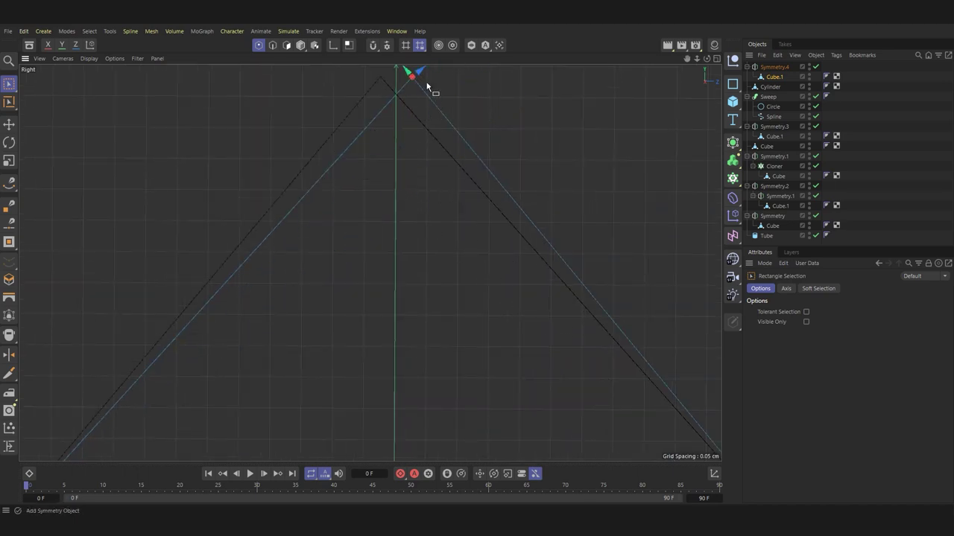
pyautogui.scroll(3, 427, 86)
pyautogui.scroll(3, 387, 224)
pyautogui.moveTo(390, 208); pyautogui.dragTo(379, 189)
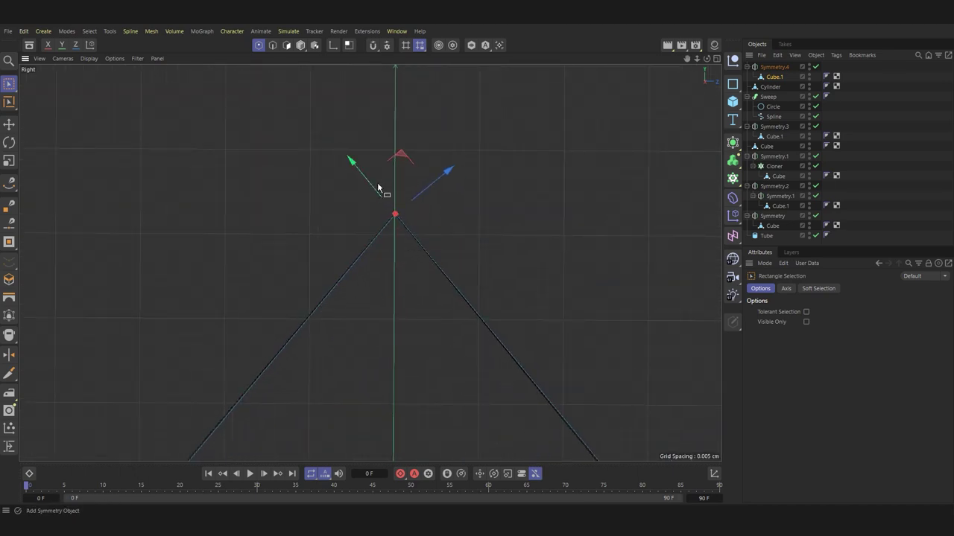
pyautogui.scroll(-5, 393, 216)
pyautogui.click(300, 45)
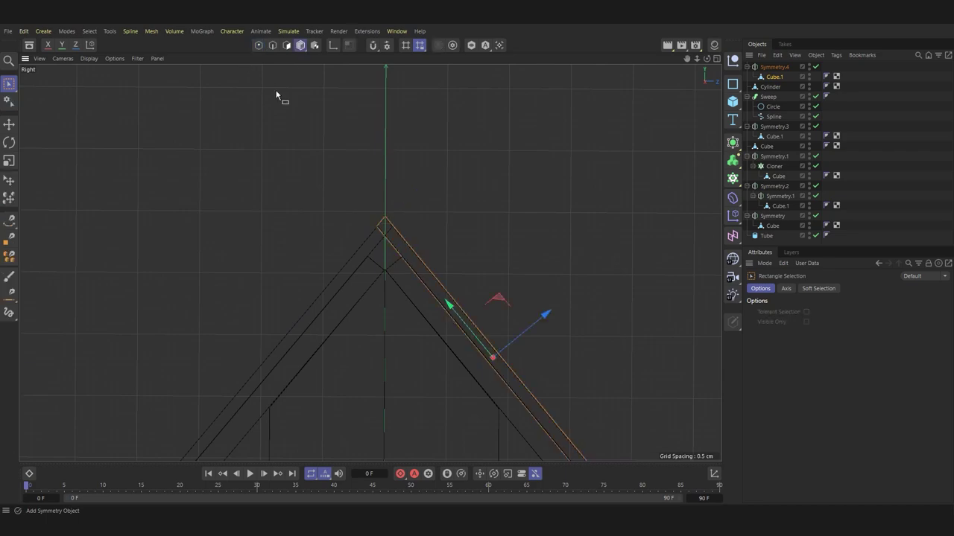
pyautogui.press('F1')
# Step: Orbit around the well model to inspect the crank and drum
pyautogui.press('e')
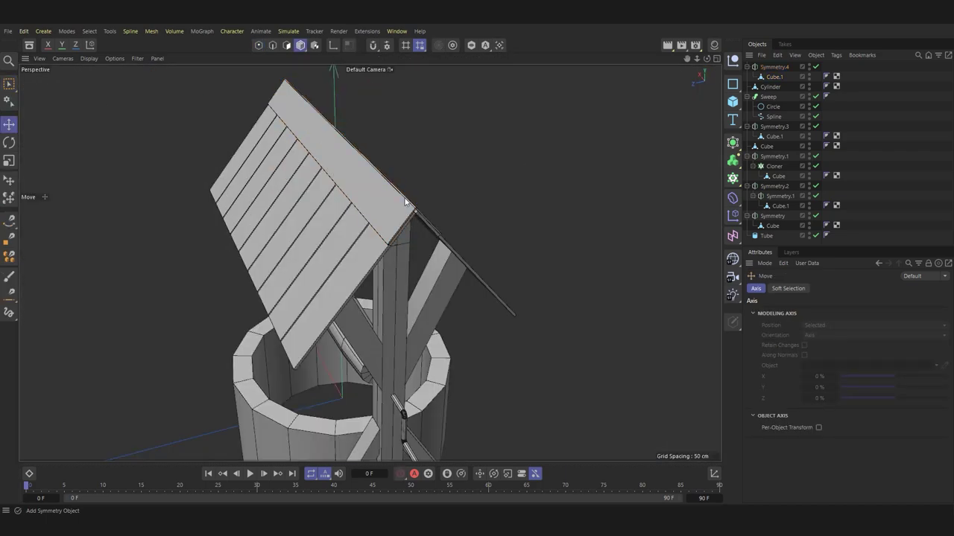
pyautogui.scroll(3, 504, 195)
pyautogui.scroll(2, 522, 196)
pyautogui.scroll(-3, 492, 207)
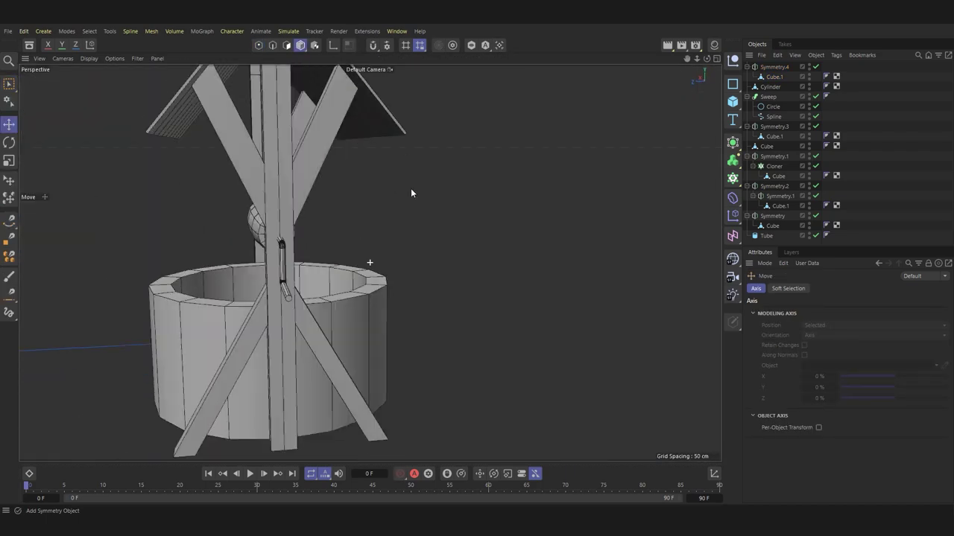
pyautogui.scroll(-2, 411, 188)
pyautogui.moveTo(438, 162)
pyautogui.keyDown('alt'); pyautogui.mouseDown()
pyautogui.moveTo(376, 202)
pyautogui.moveTo(260, 202)
pyautogui.moveTo(268, 268)
pyautogui.mouseUp(); pyautogui.keyUp('alt')
pyautogui.scroll(3, 438, 253)
pyautogui.moveTo(438, 249)
pyautogui.keyDown('alt'); pyautogui.mouseDown()
pyautogui.moveTo(424, 276)
pyautogui.moveTo(417, 204)
pyautogui.mouseUp(); pyautogui.keyUp('alt')
pyautogui.scroll(2, 415, 212)
pyautogui.scroll(-1, 414, 211)
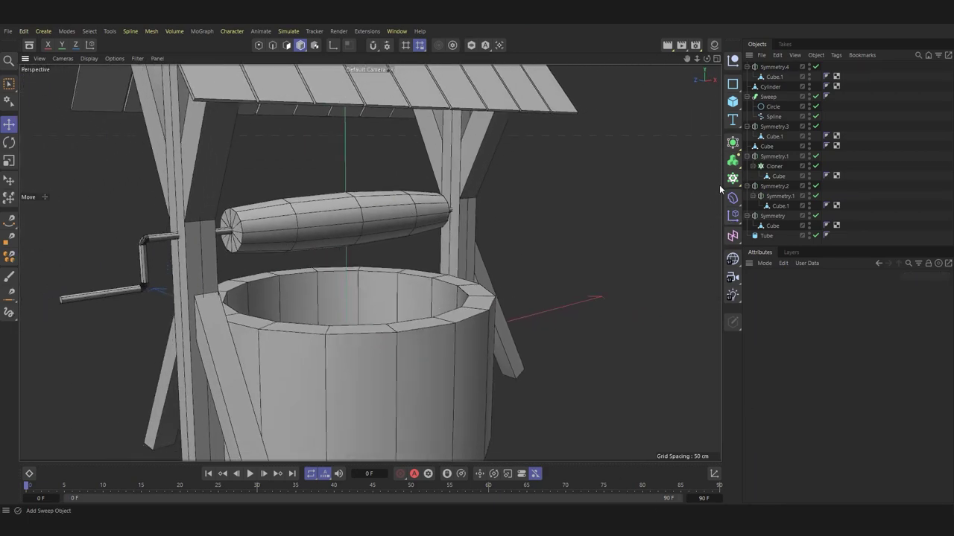
# Step: Add a 50 cm-radius helix turned on its side near the rim, and delete the old helix
pyautogui.click(734, 85)
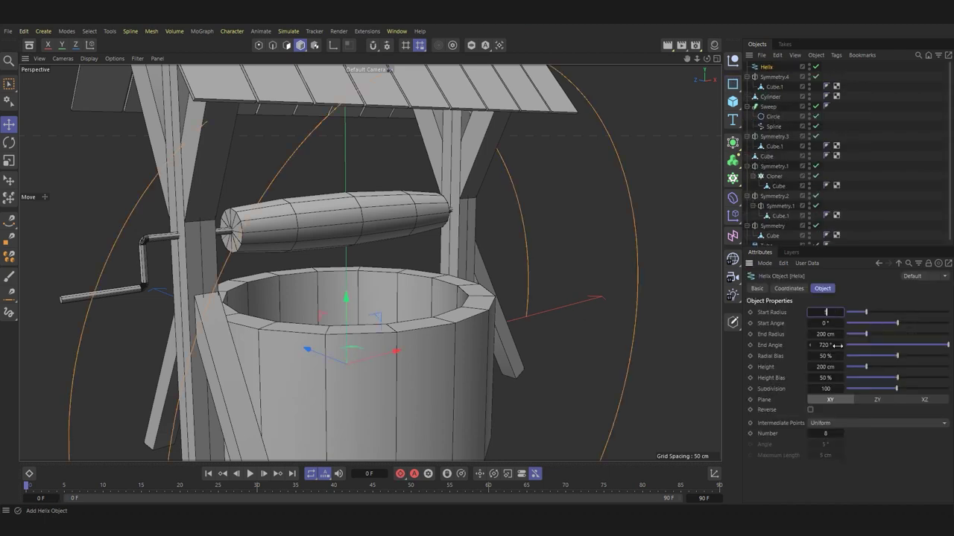
pyautogui.write('50')
pyautogui.press('Return')
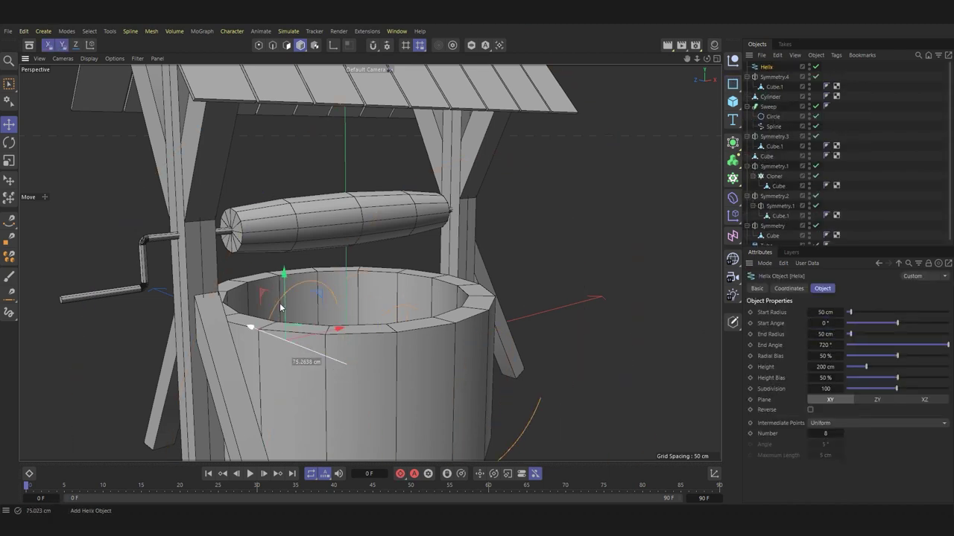
pyautogui.press('r')
pyautogui.moveTo(313, 347); pyautogui.dragTo(228, 351)
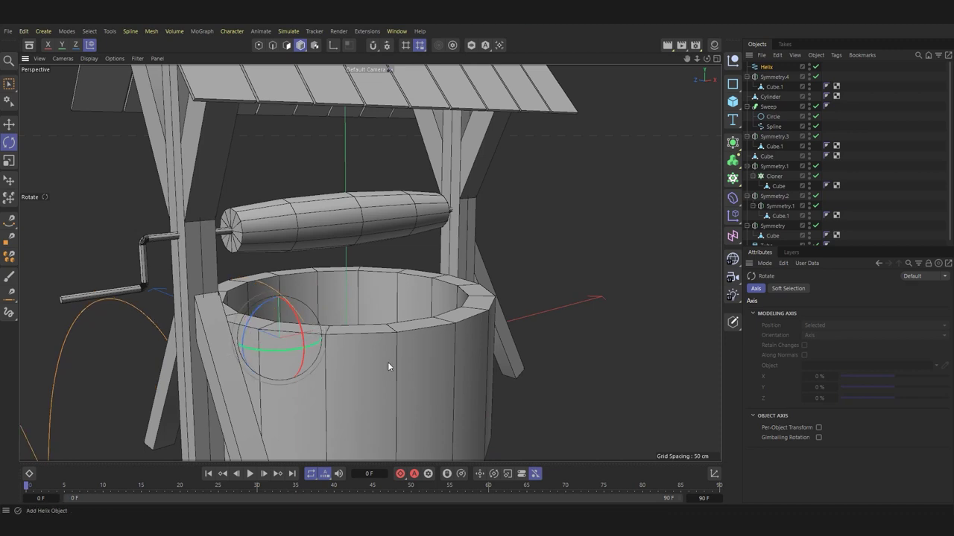
pyautogui.press('e')
pyautogui.moveTo(326, 333); pyautogui.dragTo(458, 298)
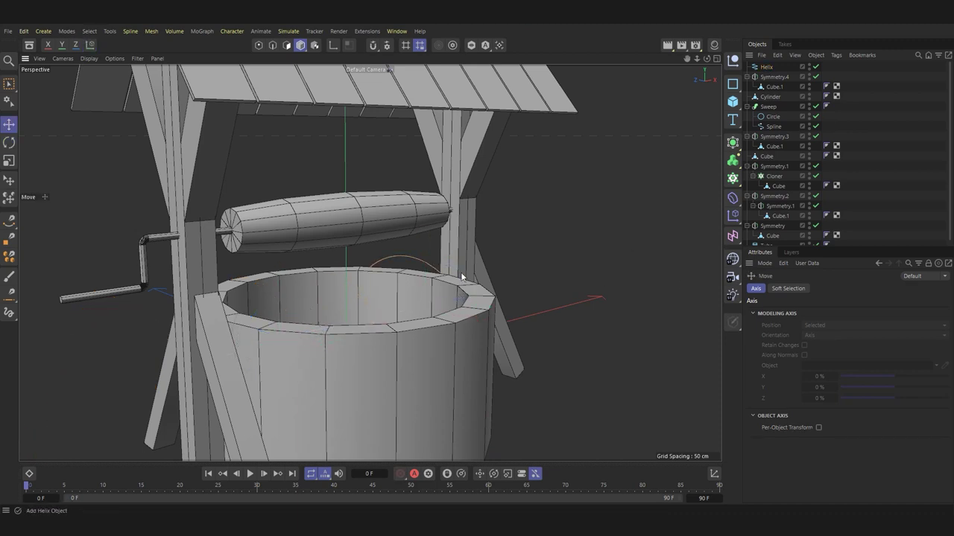
pyautogui.click(461, 278)
pyautogui.press('Delete')
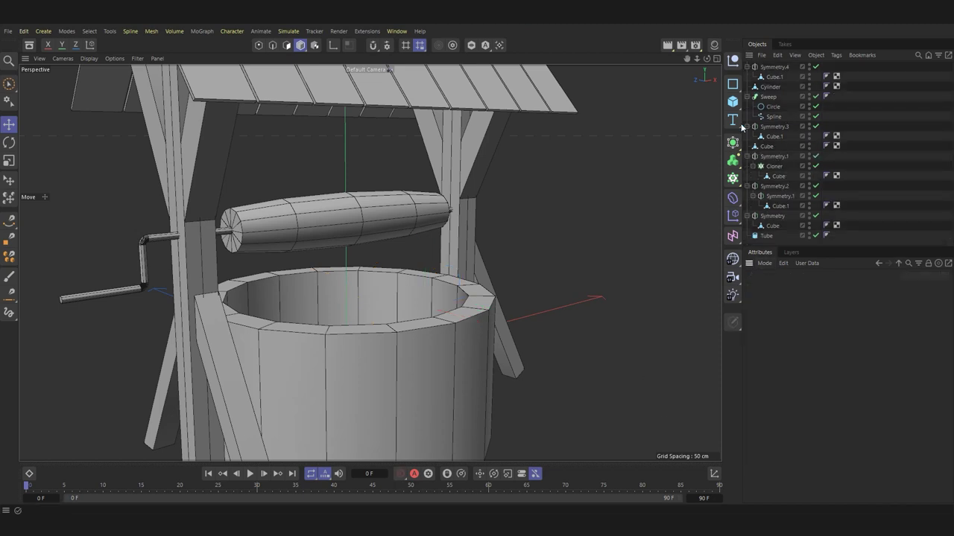
# Step: Add a new helix on the ZY plane and move it up around the axle drum
pyautogui.click(733, 86)
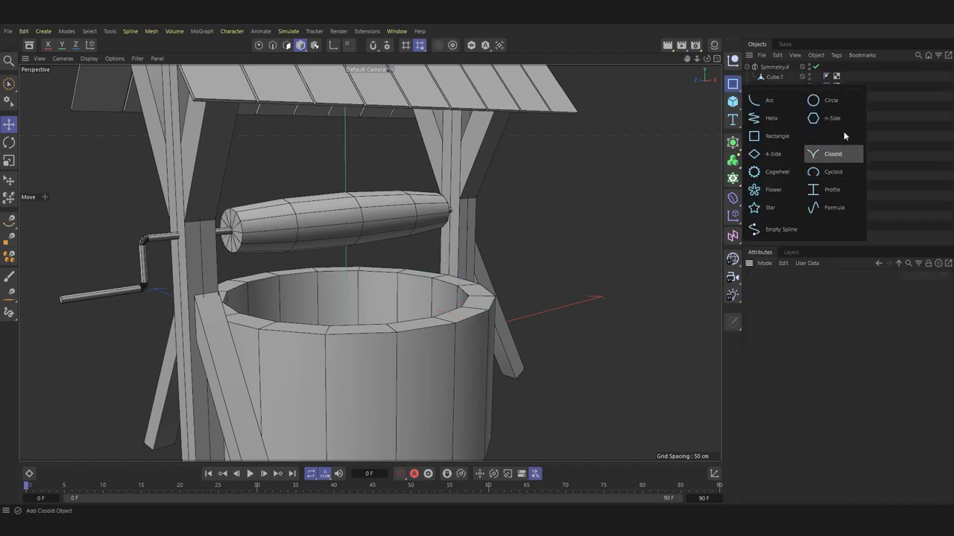
pyautogui.click(772, 122)
pyautogui.click(877, 400)
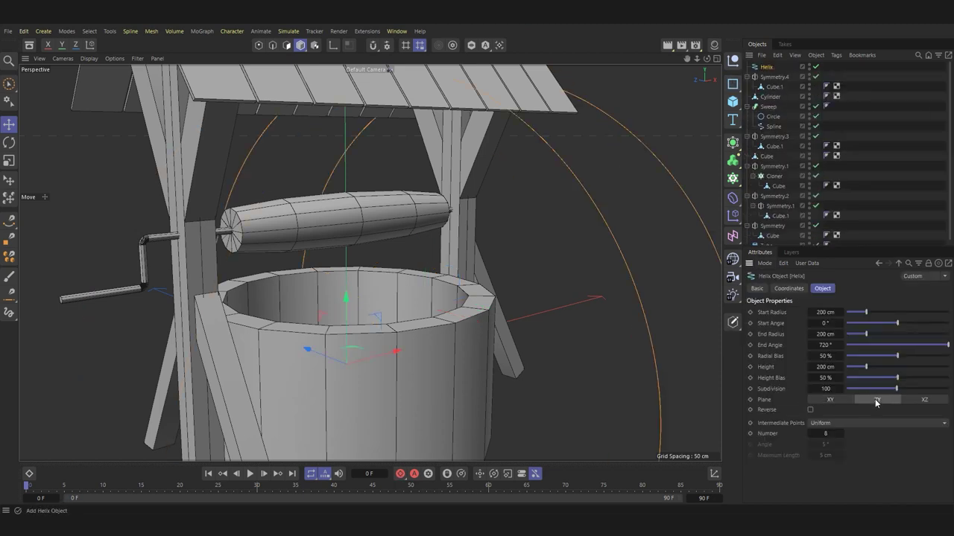
pyautogui.moveTo(345, 295); pyautogui.dragTo(364, 150)
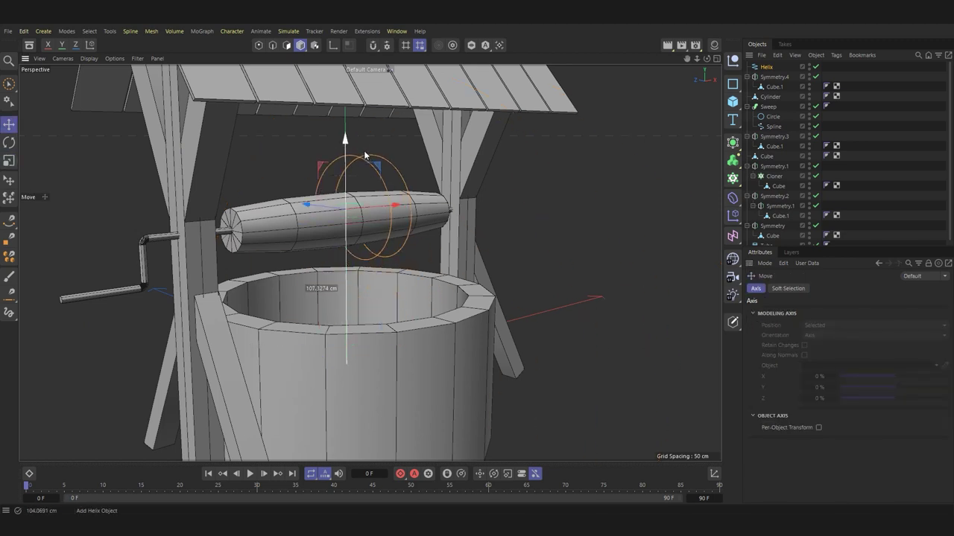
pyautogui.press('o')
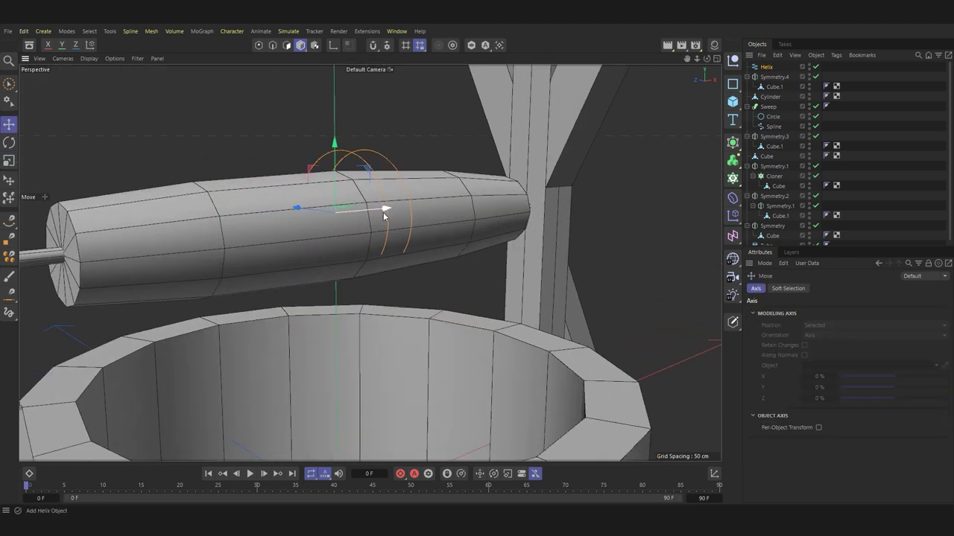
pyautogui.moveTo(383, 213)
pyautogui.keyDown('alt'); pyautogui.mouseDown()
pyautogui.moveTo(360, 153)
pyautogui.moveTo(359, 163)
pyautogui.mouseUp(); pyautogui.keyUp('alt')
# Step: Give the helix a 20 cm start radius, 18 cm end radius and 65 cm height
pyautogui.click(766, 67)
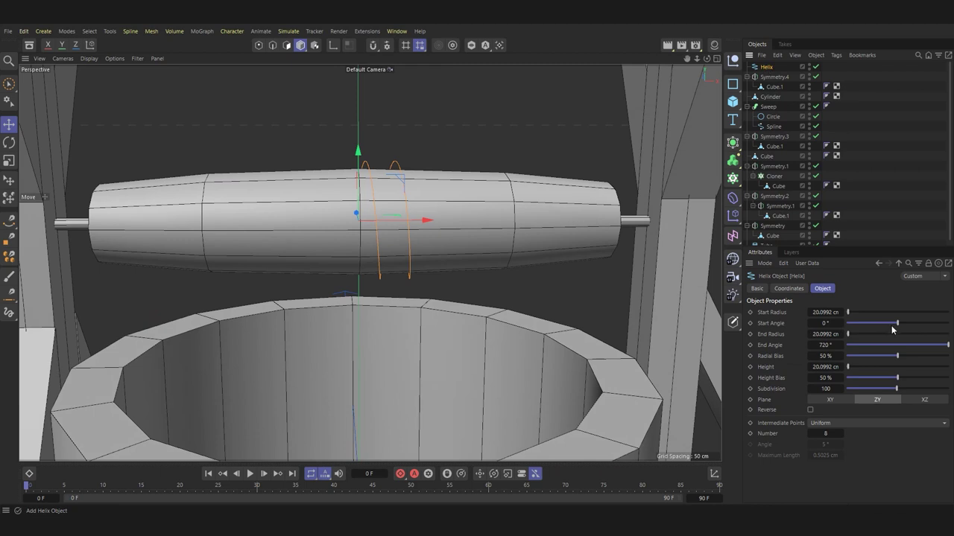
pyautogui.moveTo(932, 328)
pyautogui.mouseDown()
pyautogui.moveTo(844, 322)
pyautogui.moveTo(849, 313)
pyautogui.mouseUp()
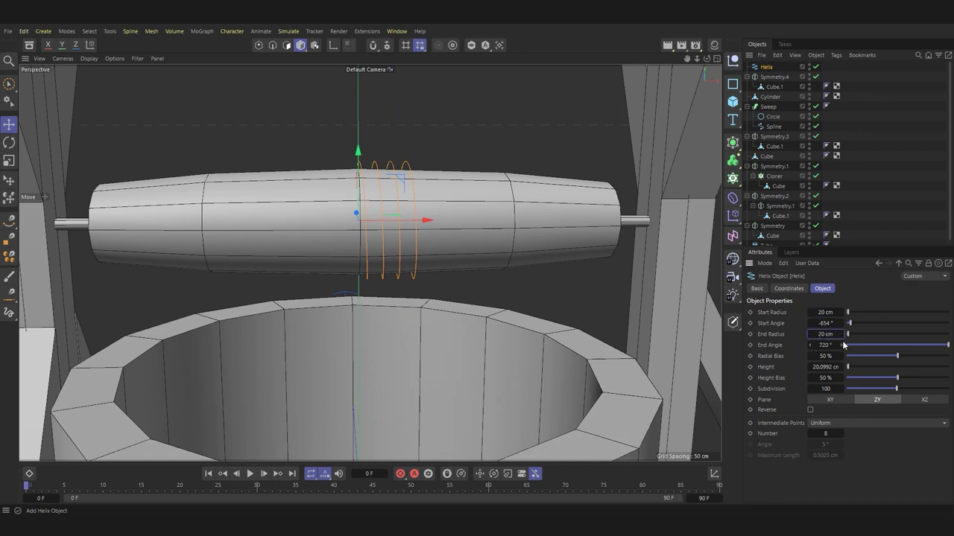
pyautogui.click(812, 334)
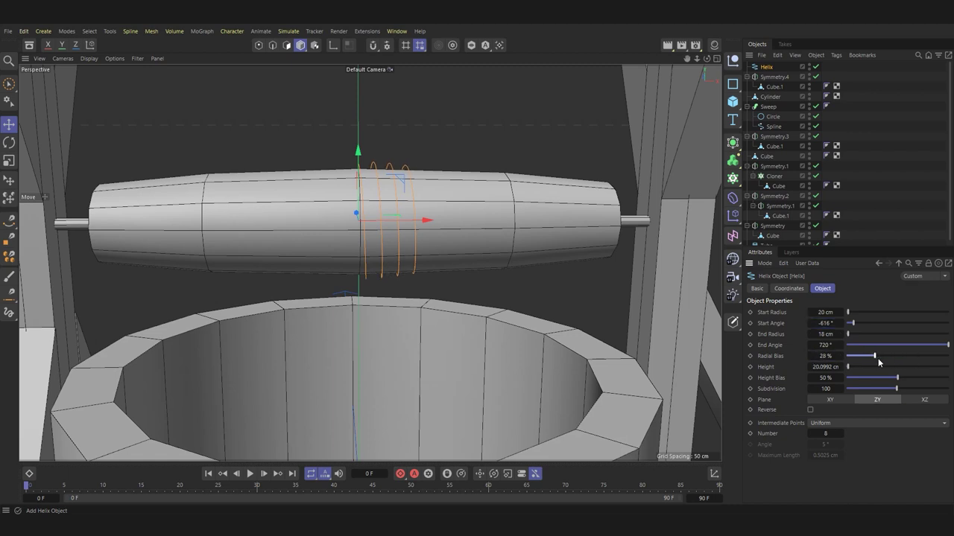
pyautogui.write('65')
pyautogui.press('Return')
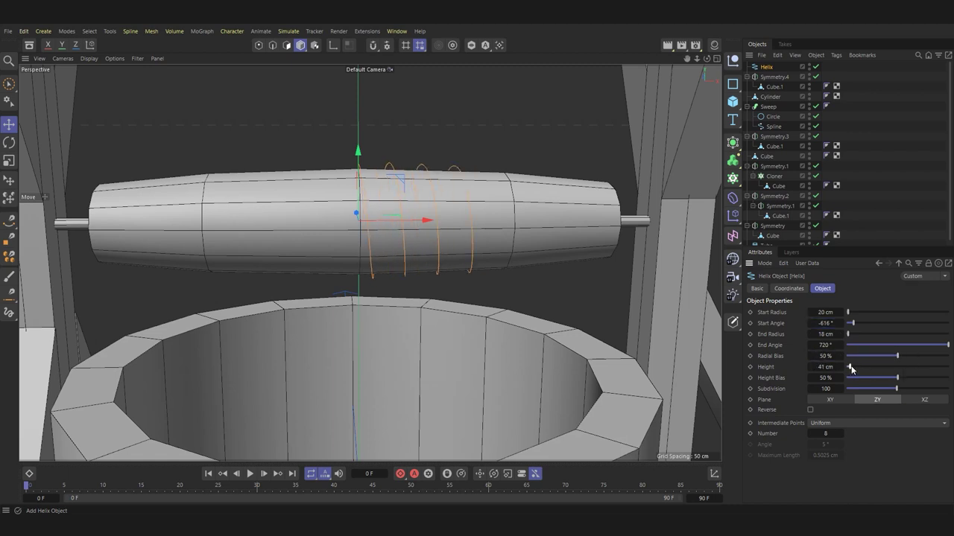
# Step: Slide the helix left along the drum and rotate it about 154° around the drum axis
pyautogui.moveTo(426, 220); pyautogui.dragTo(365, 220)
pyautogui.moveTo(385, 274)
pyautogui.keyDown('alt'); pyautogui.mouseDown()
pyautogui.moveTo(650, 272)
pyautogui.moveTo(494, 273)
pyautogui.mouseUp(); pyautogui.keyUp('alt')
pyautogui.press('r')
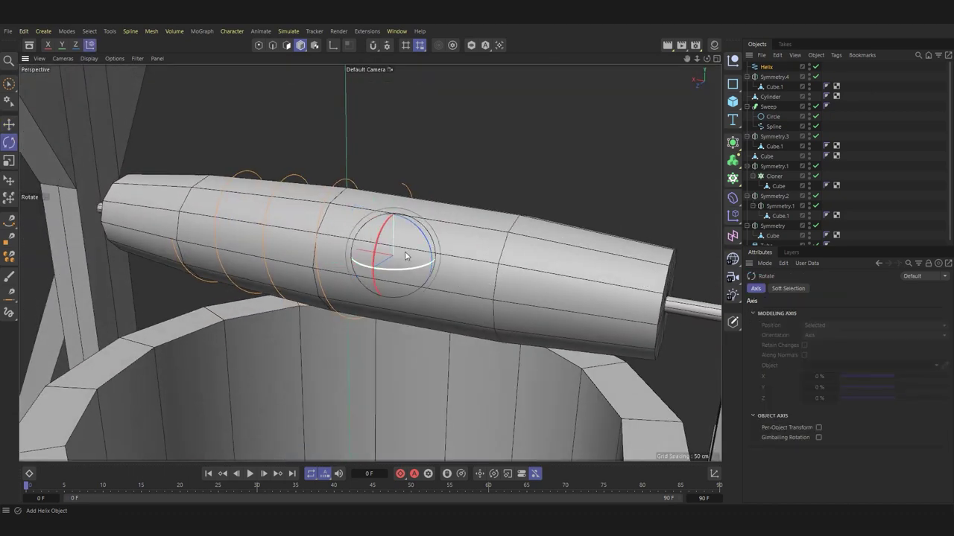
pyautogui.moveTo(384, 239); pyautogui.dragTo(520, 201)
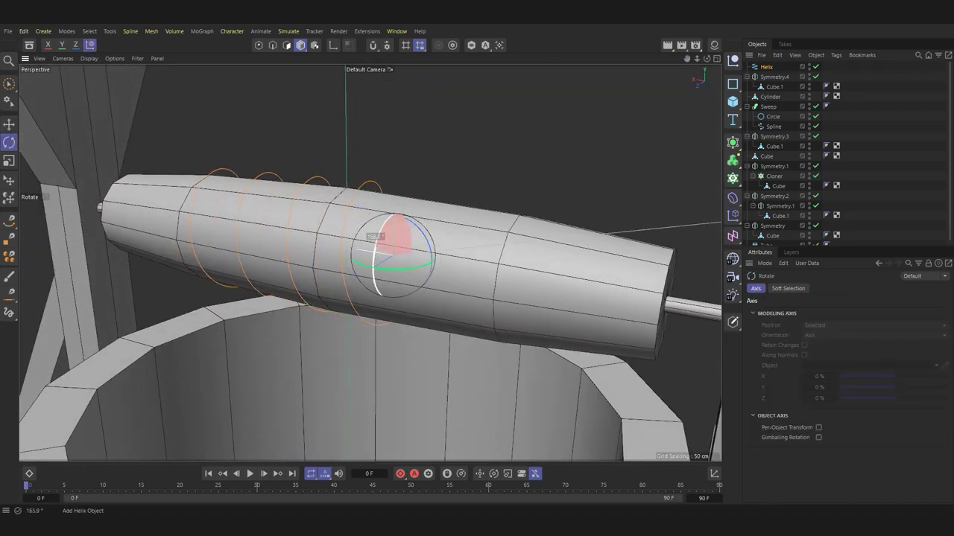
pyautogui.moveTo(690, 139); pyautogui.dragTo(437, 410)
pyautogui.press('e')
pyautogui.keyDown('alt'); pyautogui.moveTo(543, 197); pyautogui.dragTo(372, 149); pyautogui.keyUp('alt')
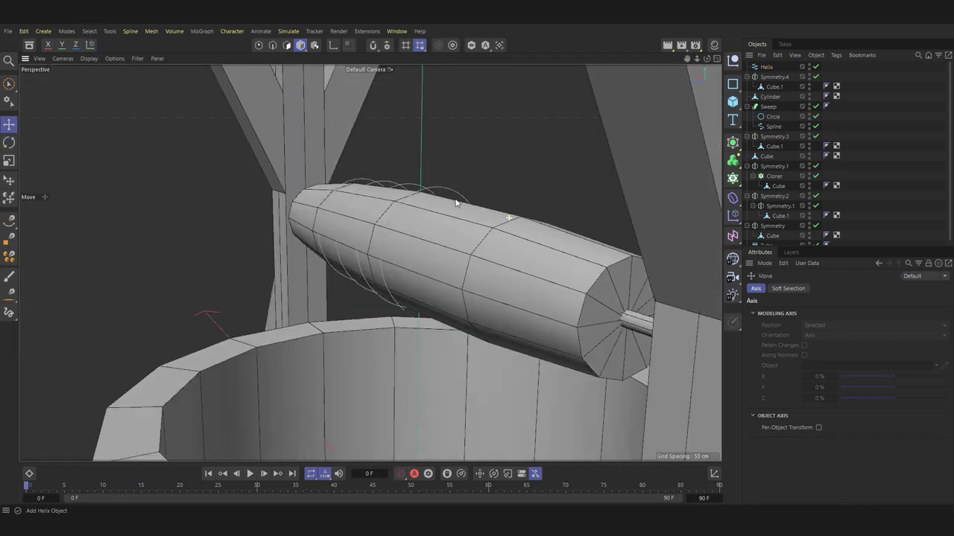
pyautogui.click(258, 45)
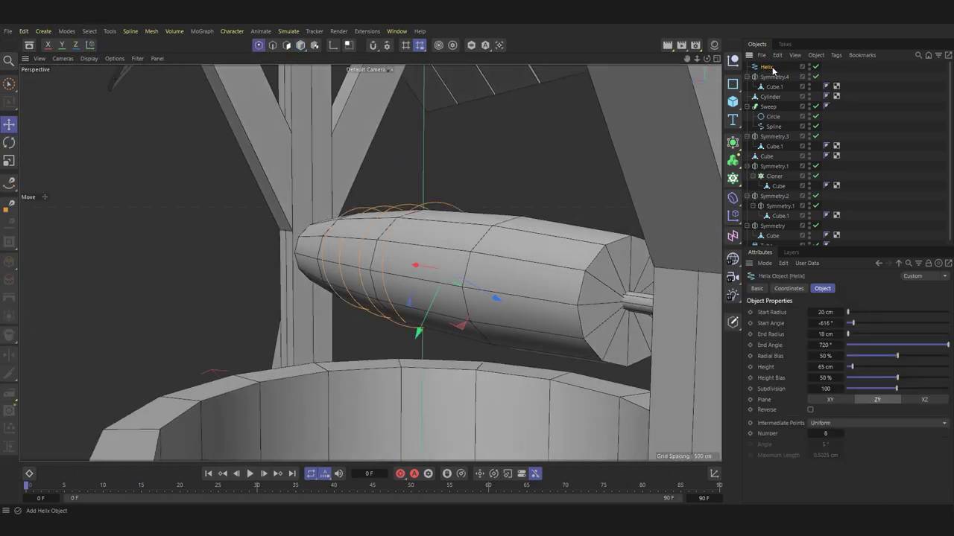
# Step: Add a circle profile and a Sweep, nest the helix in Sweep.1, and set profile points to 3
pyautogui.click(521, 166)
pyautogui.click(732, 84)
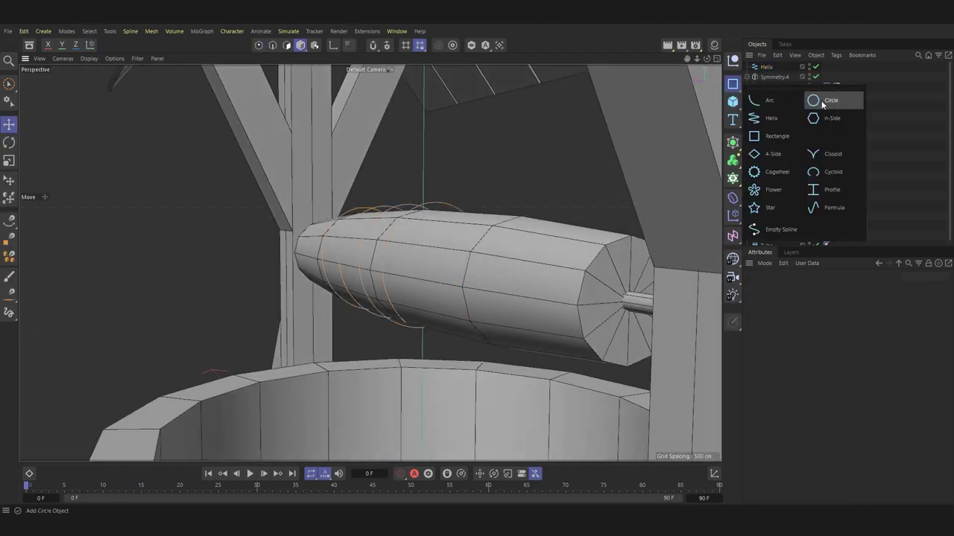
pyautogui.click(822, 104)
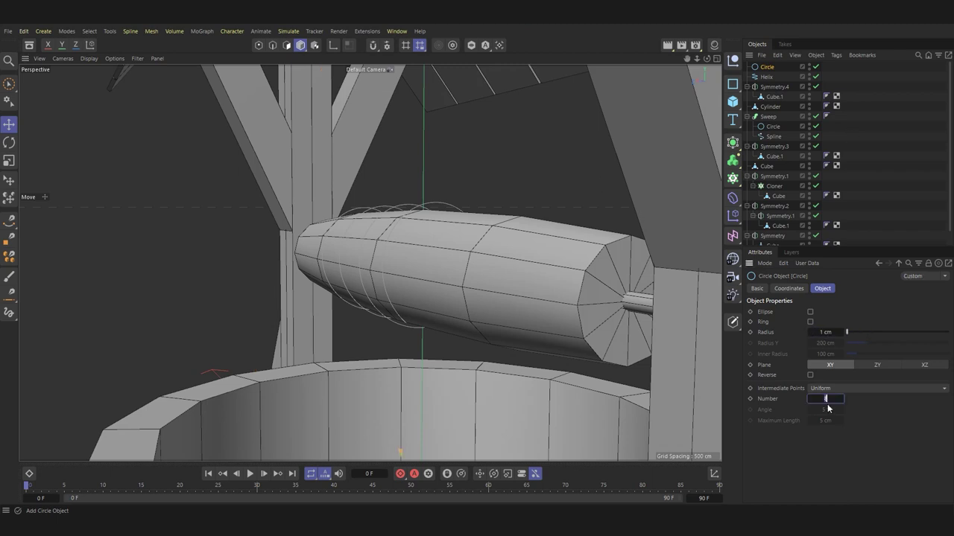
pyautogui.click(733, 143)
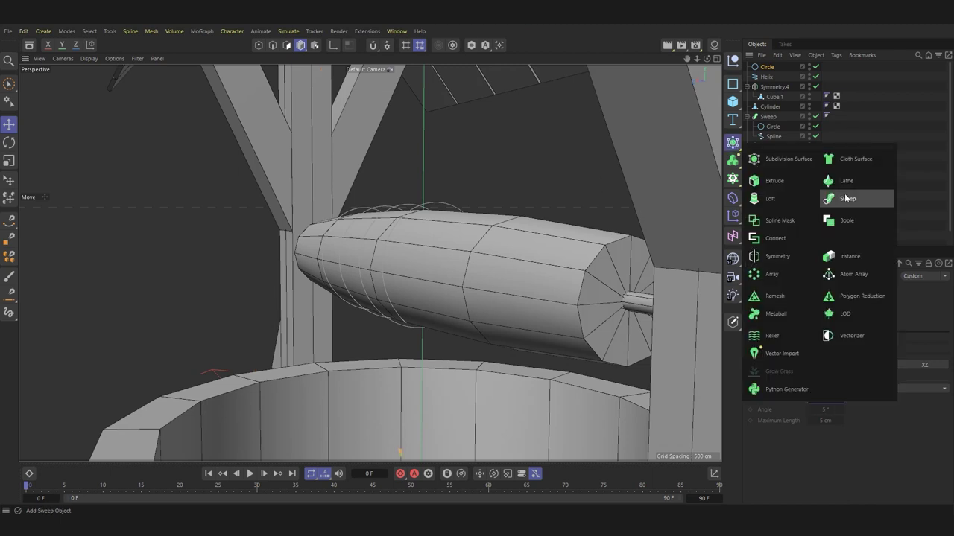
pyautogui.click(827, 197)
pyautogui.moveTo(771, 69); pyautogui.dragTo(771, 71)
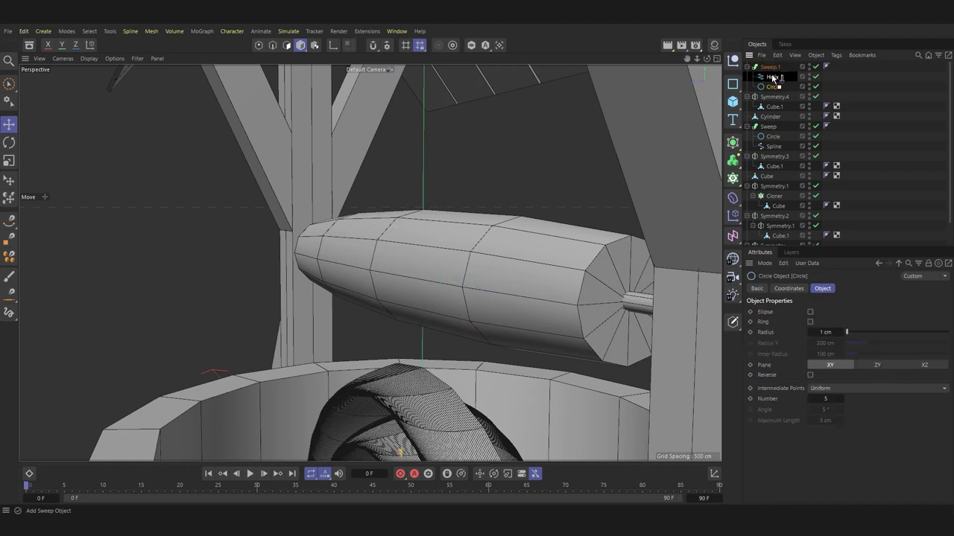
pyautogui.scroll(5, 299, 263)
pyautogui.moveTo(813, 399); pyautogui.dragTo(810, 402)
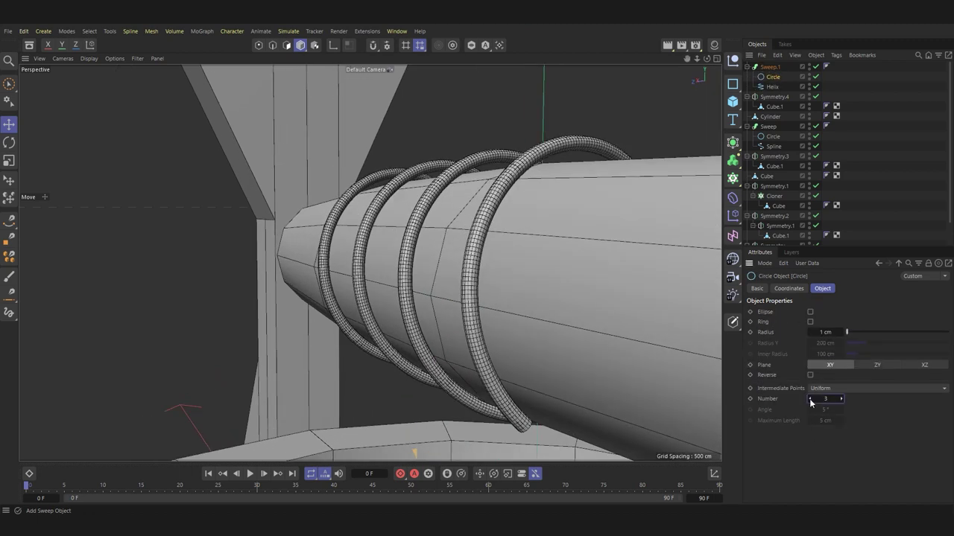
# Step: Set the helix's intermediate point count to 1
pyautogui.click(772, 87)
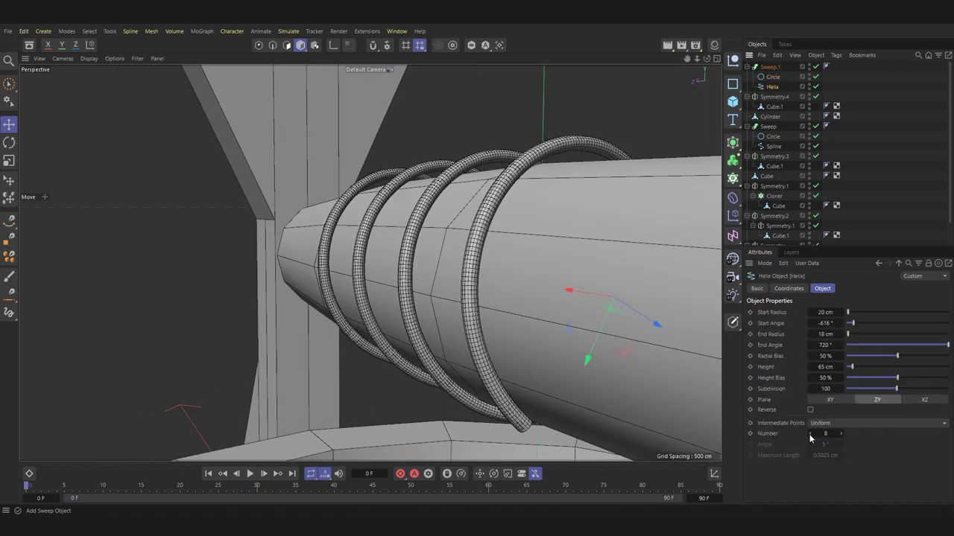
pyautogui.moveTo(810, 438); pyautogui.dragTo(845, 441)
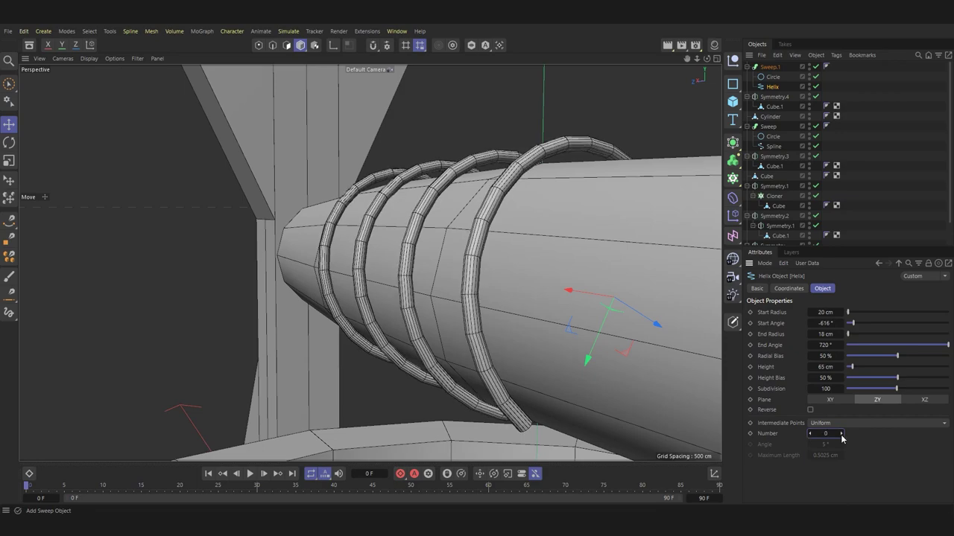
pyautogui.click(841, 434)
pyautogui.keyDown('alt'); pyautogui.moveTo(534, 278); pyautogui.dragTo(486, 332); pyautogui.keyUp('alt')
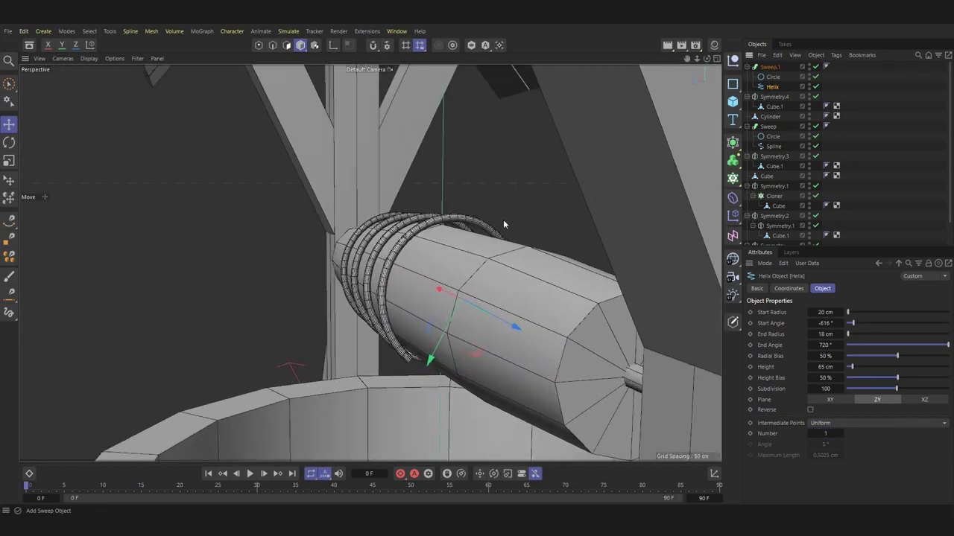
pyautogui.keyDown('alt'); pyautogui.moveTo(503, 223); pyautogui.dragTo(450, 201); pyautogui.keyUp('alt')
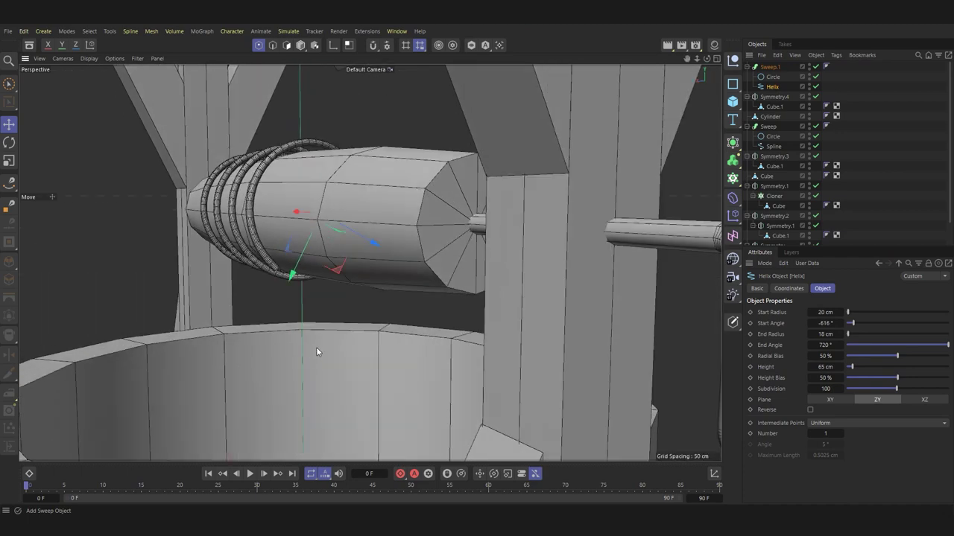
# Step: Disable the circle and convert the helix into an editable spline
pyautogui.click(816, 77)
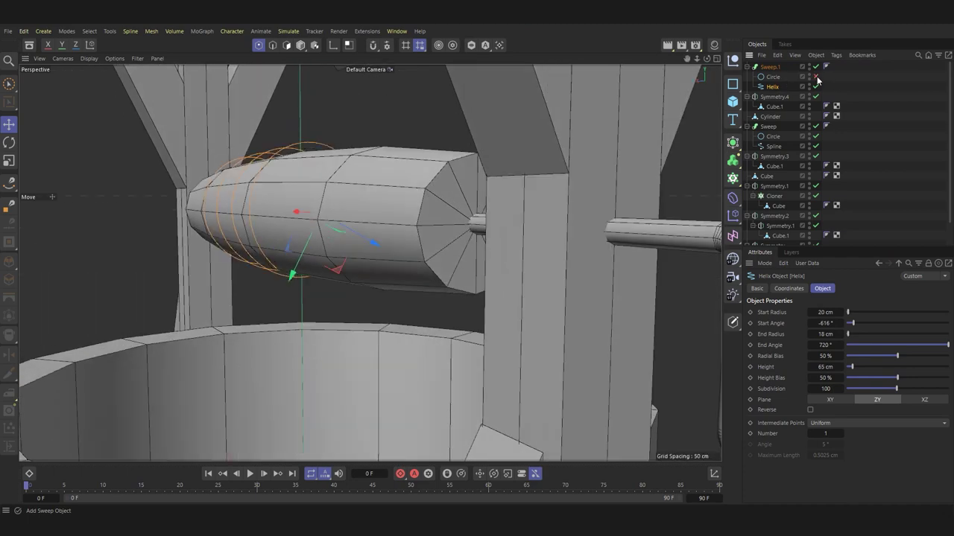
pyautogui.press('c')
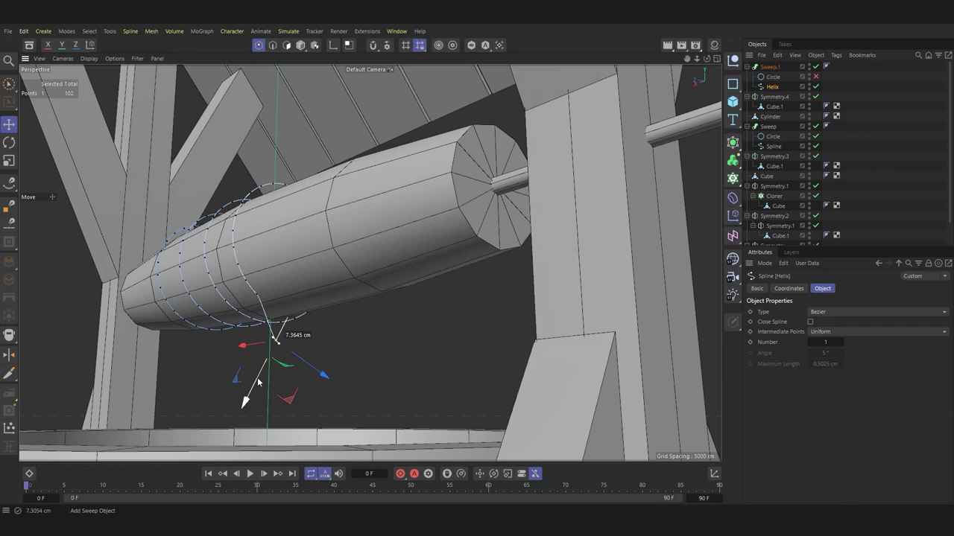
pyautogui.keyDown('alt'); pyautogui.moveTo(313, 340); pyautogui.dragTo(304, 329); pyautogui.keyUp('alt')
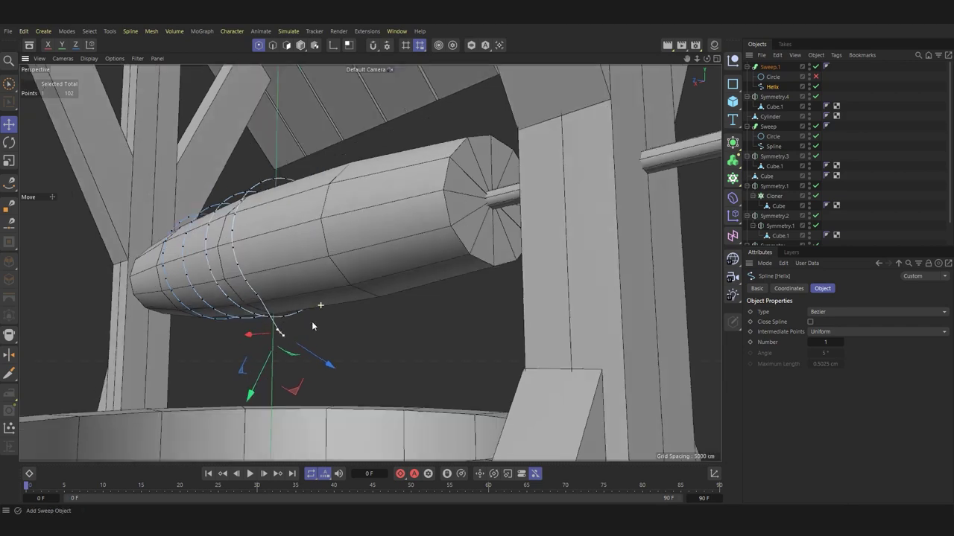
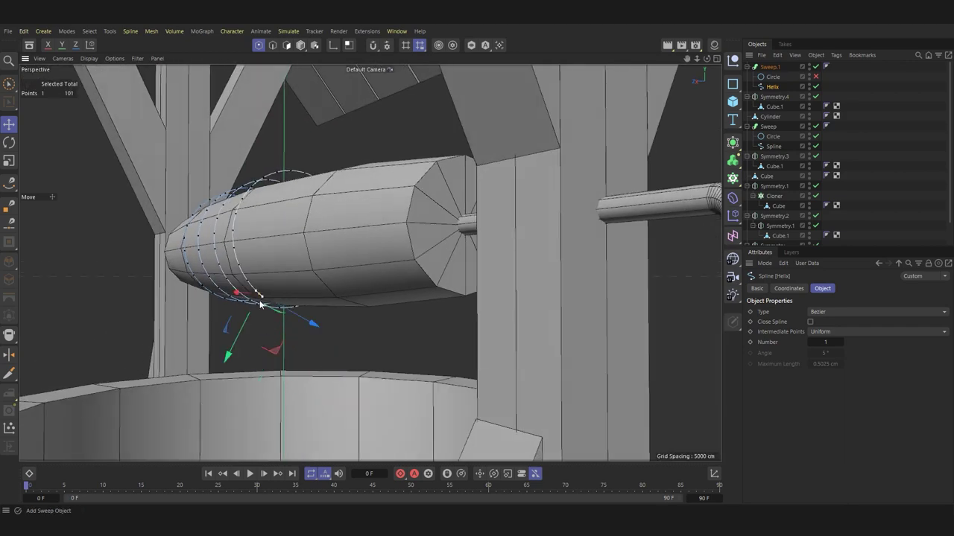
# Step: Extend the helix rope path's end with two new points reaching down toward the bucket
pyautogui.scroll(3, 254, 291)
pyautogui.scroll(2, 220, 240)
pyautogui.press('Delete')
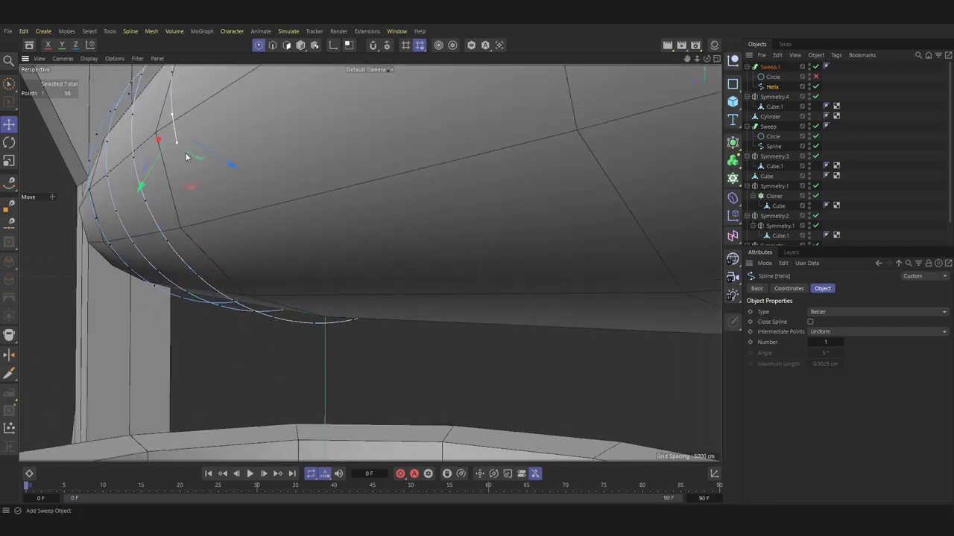
pyautogui.keyDown('alt'); pyautogui.moveTo(228, 196); pyautogui.dragTo(212, 206); pyautogui.keyUp('alt')
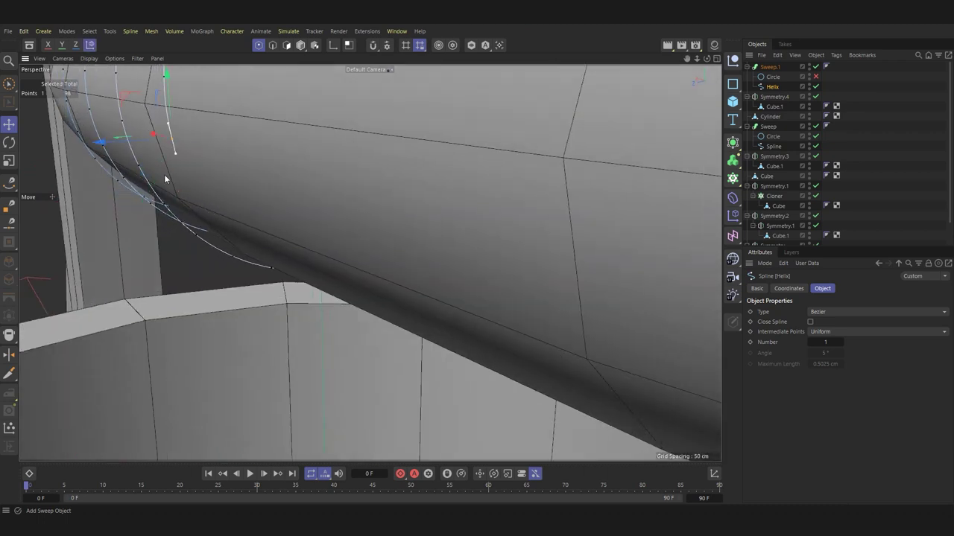
pyautogui.hotkey('ctrl', 'z')
pyautogui.keyDown('ctrl'); pyautogui.moveTo(199, 177); pyautogui.dragTo(153, 287); pyautogui.keyUp('ctrl')
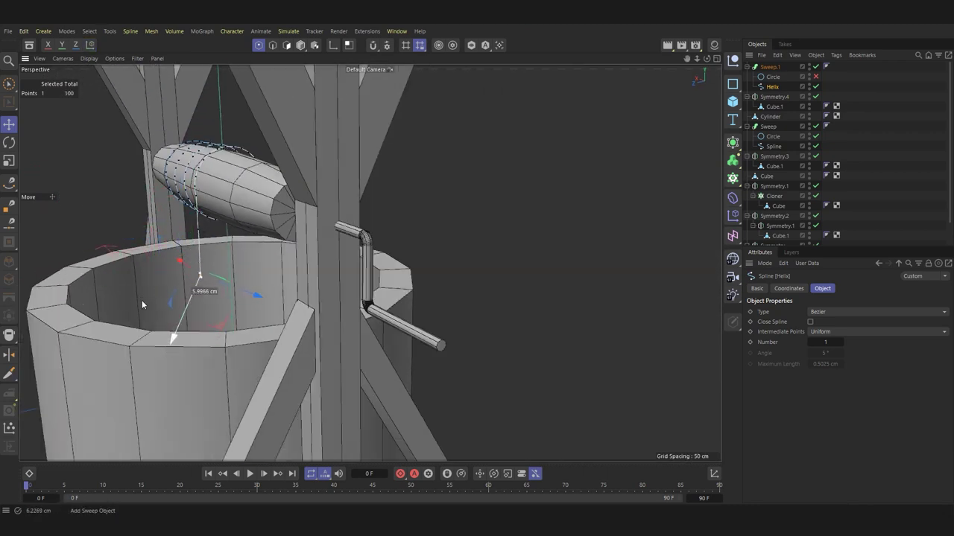
pyautogui.moveTo(166, 301)
pyautogui.keyDown('ctrl'); pyautogui.mouseDown()
pyautogui.moveTo(74, 362)
pyautogui.moveTo(101, 381)
pyautogui.mouseUp(); pyautogui.keyUp('ctrl')
pyautogui.scroll(3, 111, 358)
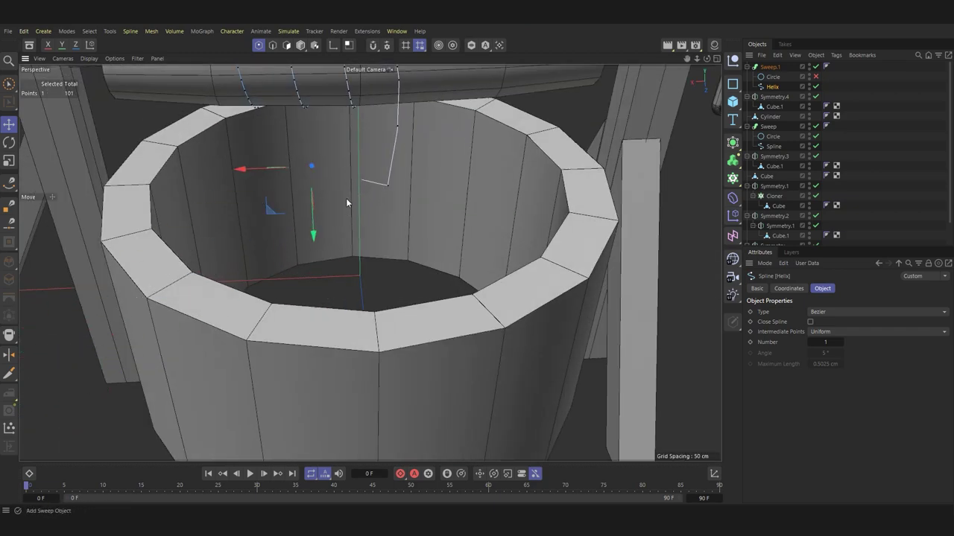
# Step: Slide the rope points along the bucket rim, adjust the upper curve and raise the end point
pyautogui.moveTo(346, 198)
pyautogui.keyDown('alt'); pyautogui.mouseDown()
pyautogui.moveTo(385, 210)
pyautogui.moveTo(385, 231)
pyautogui.moveTo(334, 155)
pyautogui.moveTo(242, 124)
pyautogui.moveTo(245, 199)
pyautogui.mouseUp(); pyautogui.keyUp('alt')
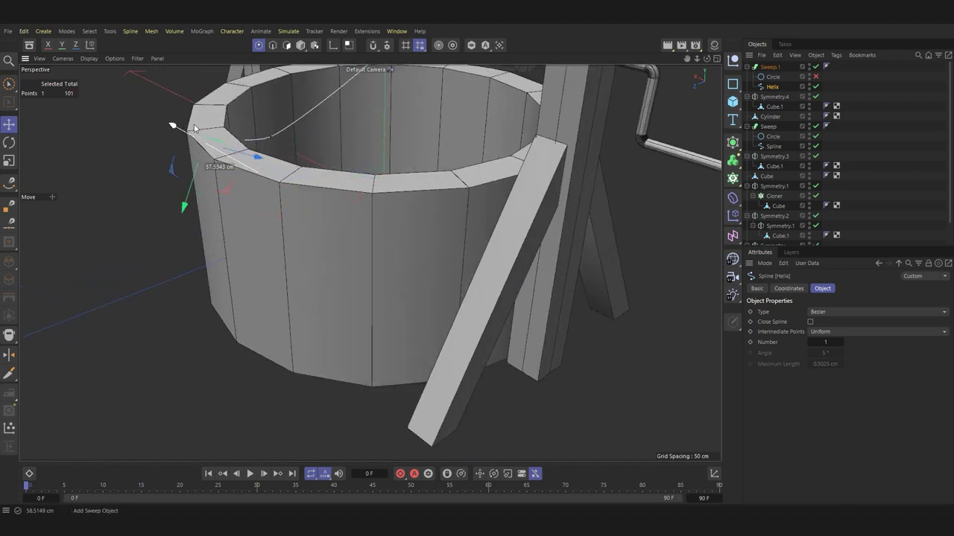
pyautogui.moveTo(236, 167)
pyautogui.keyDown('alt'); pyautogui.mouseDown()
pyautogui.moveTo(345, 184)
pyautogui.moveTo(331, 307)
pyautogui.mouseUp(); pyautogui.keyUp('alt')
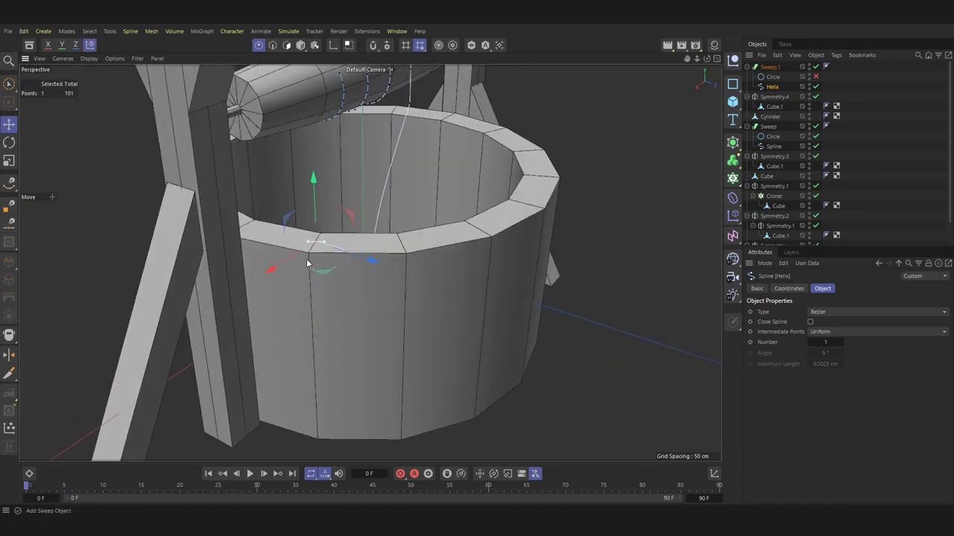
pyautogui.moveTo(307, 262)
pyautogui.mouseDown()
pyautogui.moveTo(369, 257)
pyautogui.moveTo(438, 192)
pyautogui.mouseUp()
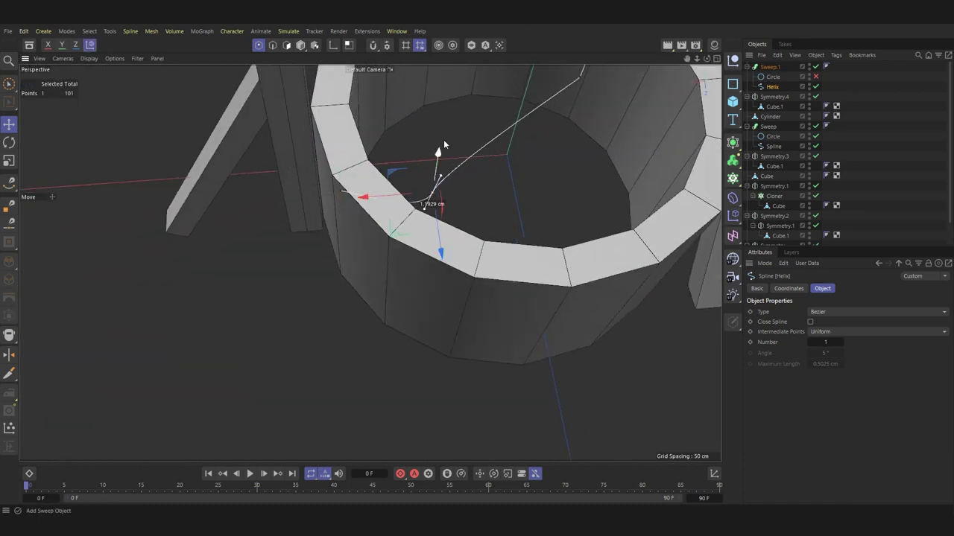
pyautogui.moveTo(443, 144)
pyautogui.keyDown('alt'); pyautogui.mouseDown()
pyautogui.moveTo(525, 153)
pyautogui.moveTo(310, 205)
pyautogui.mouseUp(); pyautogui.keyUp('alt')
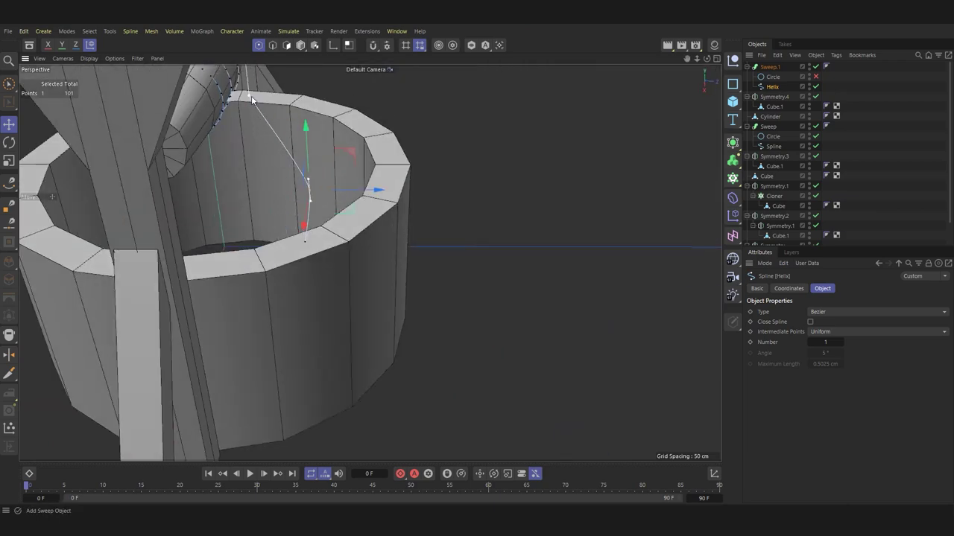
pyautogui.moveTo(254, 109)
pyautogui.mouseDown()
pyautogui.moveTo(262, 112)
pyautogui.moveTo(243, 226)
pyautogui.moveTo(526, 377)
pyautogui.moveTo(525, 438)
pyautogui.moveTo(470, 343)
pyautogui.mouseUp()
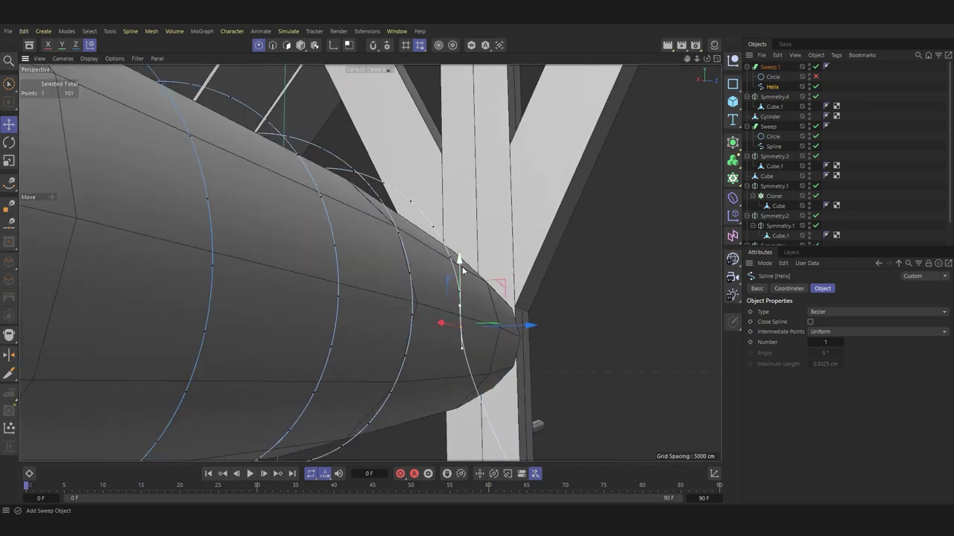
pyautogui.moveTo(462, 272)
pyautogui.mouseDown()
pyautogui.moveTo(496, 348)
pyautogui.moveTo(440, 385)
pyautogui.moveTo(387, 344)
pyautogui.moveTo(369, 347)
pyautogui.mouseUp()
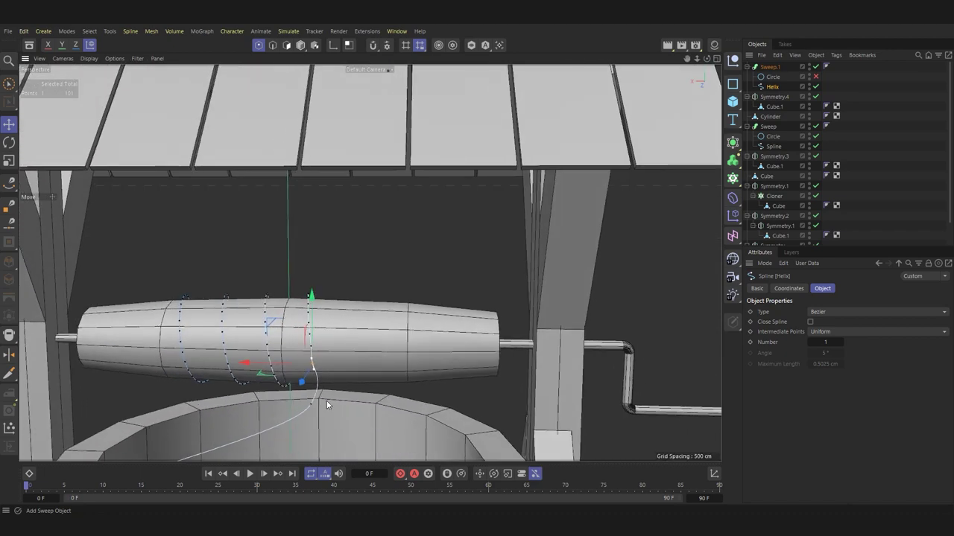
pyautogui.scroll(5, 368, 348)
pyautogui.moveTo(321, 406)
pyautogui.mouseDown()
pyautogui.moveTo(298, 391)
pyautogui.moveTo(335, 349)
pyautogui.mouseUp()
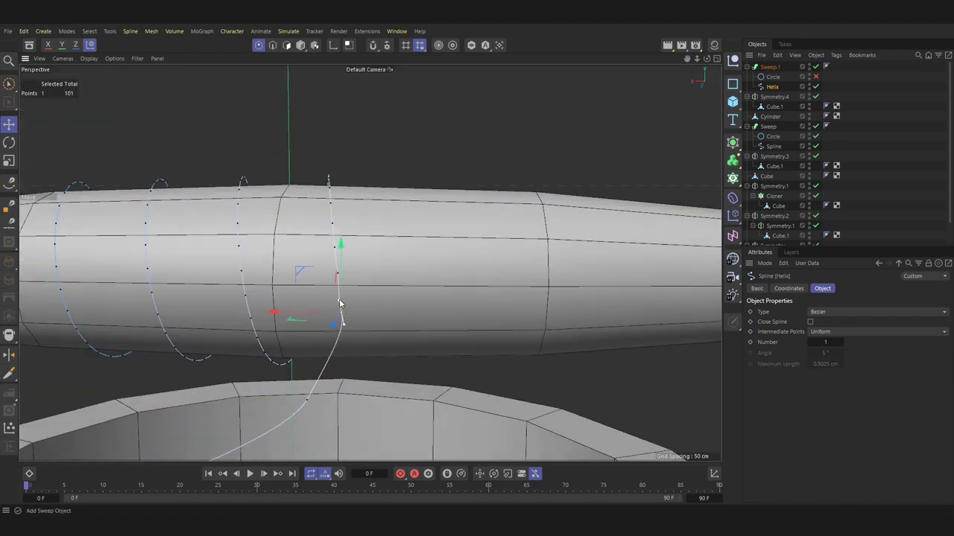
pyautogui.scroll(-5, 389, 321)
pyautogui.keyDown('alt'); pyautogui.moveTo(388, 322); pyautogui.dragTo(201, 376); pyautogui.keyUp('alt')
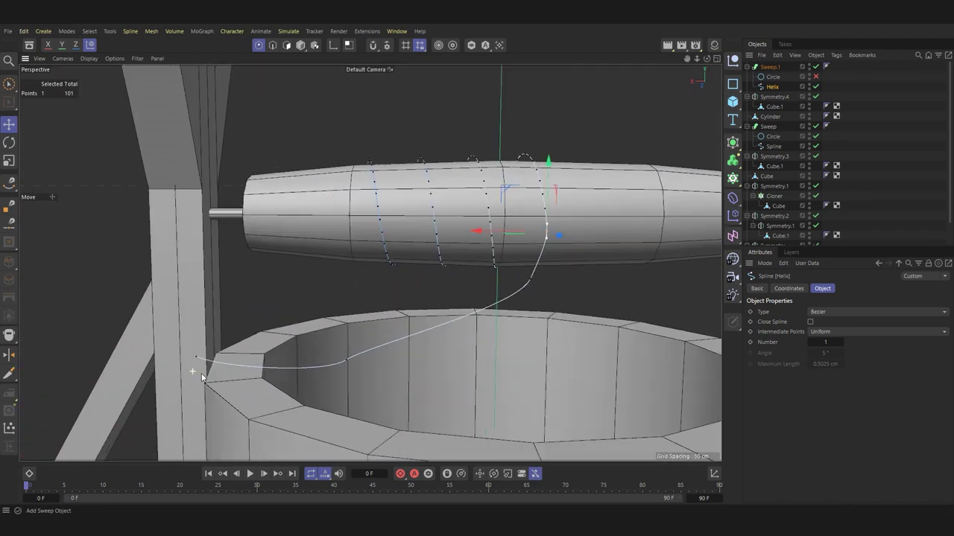
# Step: Preview the rope as a swept tube, then hide the profile again
pyautogui.click(816, 77)
pyautogui.keyDown('alt'); pyautogui.moveTo(417, 346); pyautogui.dragTo(402, 347); pyautogui.keyUp('alt')
pyautogui.click(816, 77)
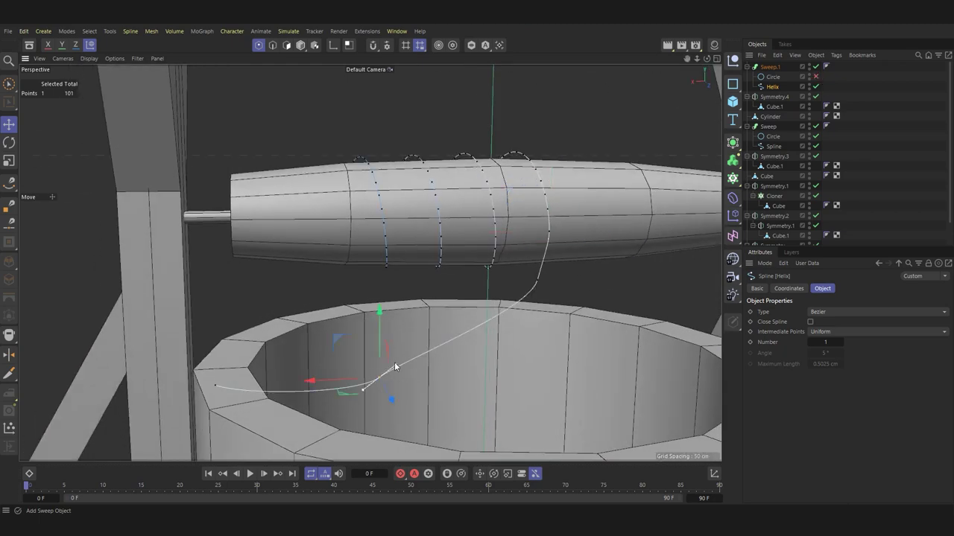
pyautogui.scroll(2, 552, 290)
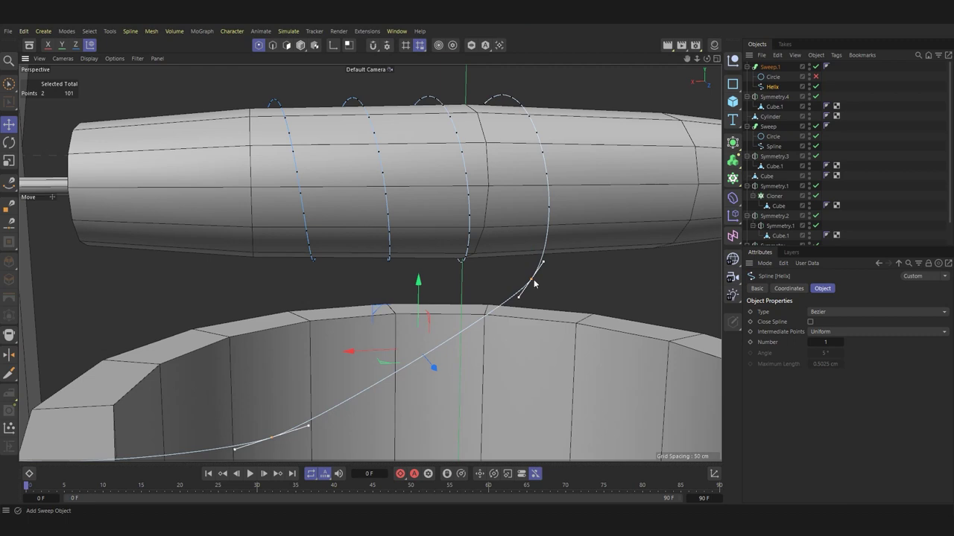
# Step: Chamfer the rope path's corner points to round its sharp bends
pyautogui.rightClick(533, 283)
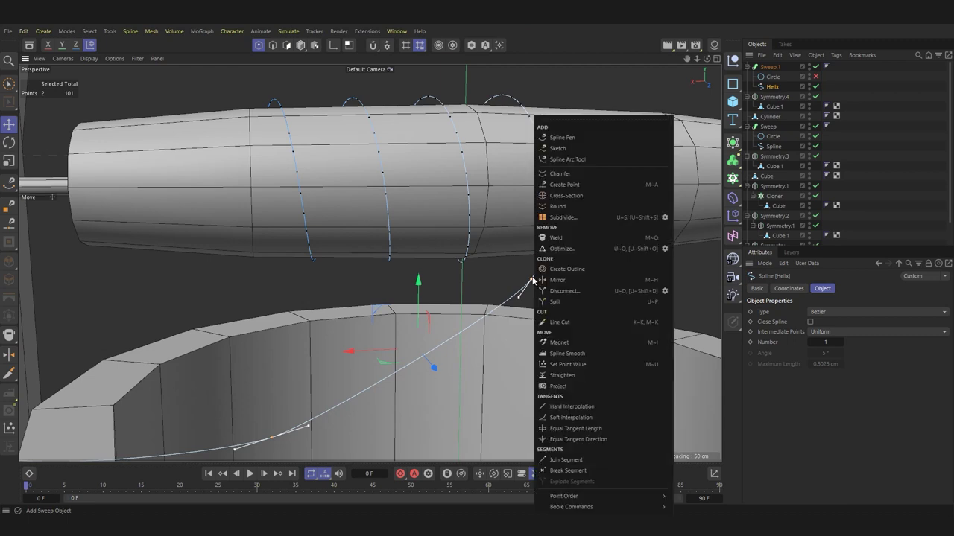
pyautogui.click(560, 173)
pyautogui.moveTo(529, 280); pyautogui.dragTo(531, 280)
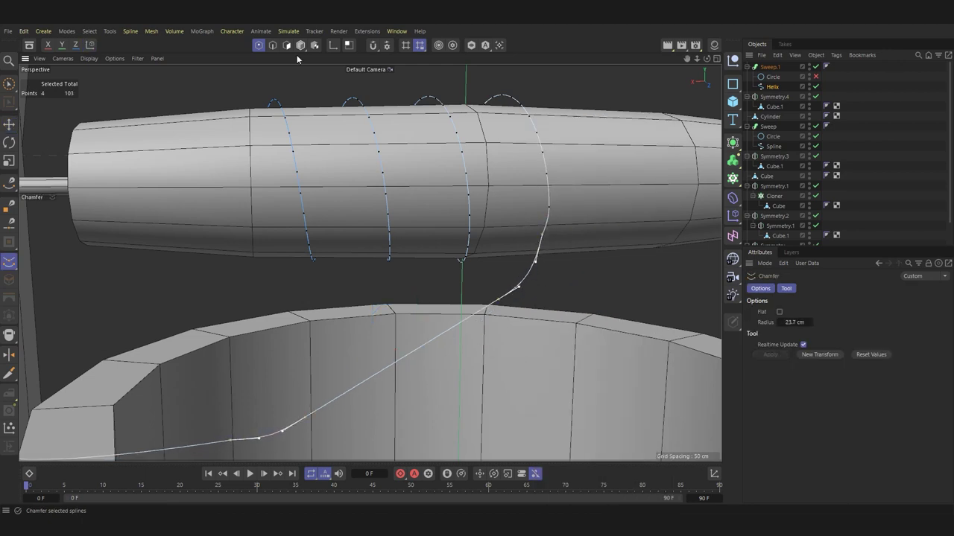
# Step: Shift and lower the rope points to reshape the hanging curve, then select its lower point
pyautogui.press('e')
pyautogui.click(535, 283)
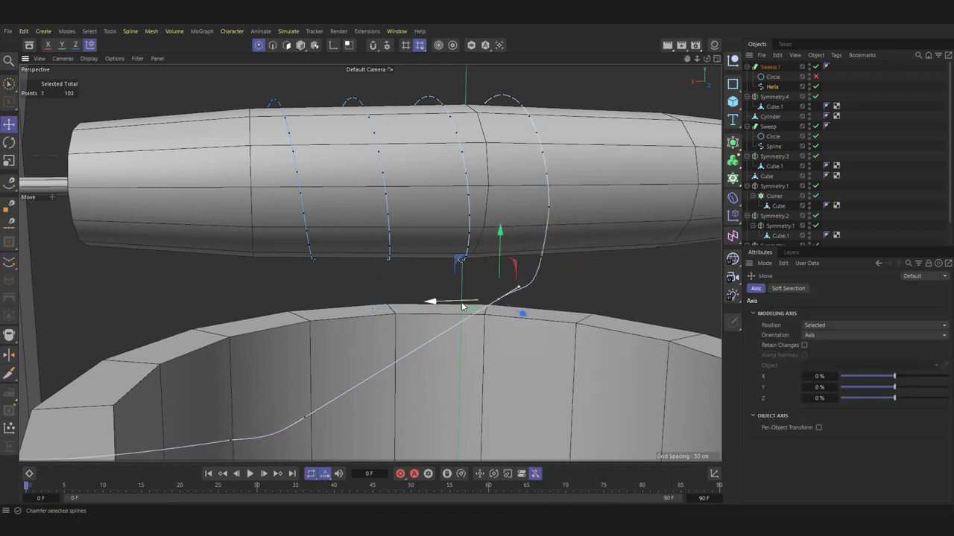
pyautogui.moveTo(461, 305); pyautogui.dragTo(410, 343)
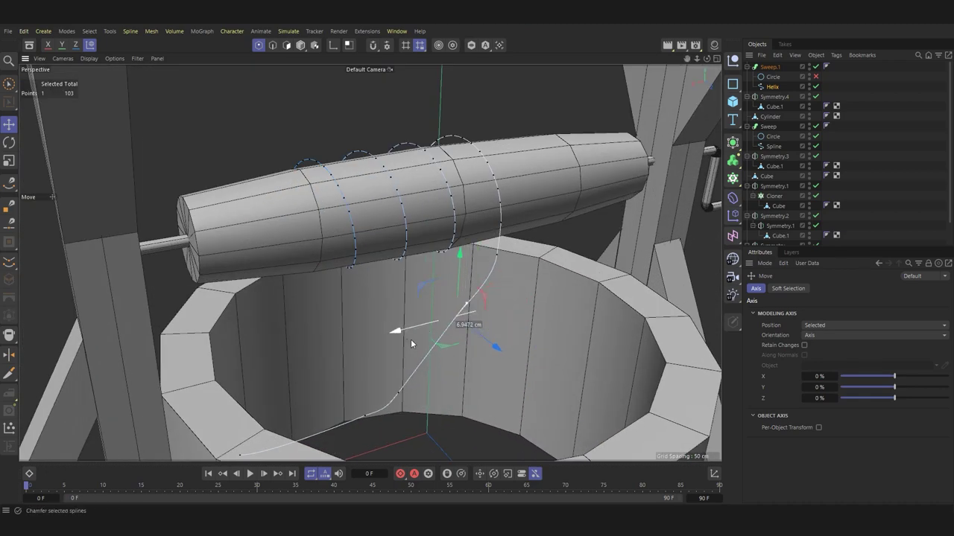
pyautogui.moveTo(465, 275)
pyautogui.mouseDown()
pyautogui.moveTo(411, 384)
pyautogui.moveTo(445, 402)
pyautogui.mouseUp()
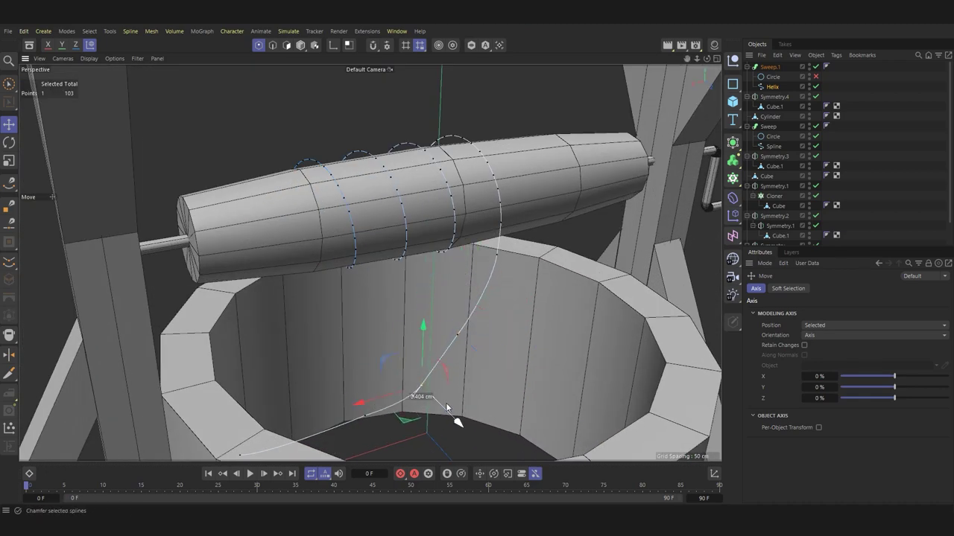
pyautogui.scroll(6, 446, 402)
pyautogui.click(221, 382)
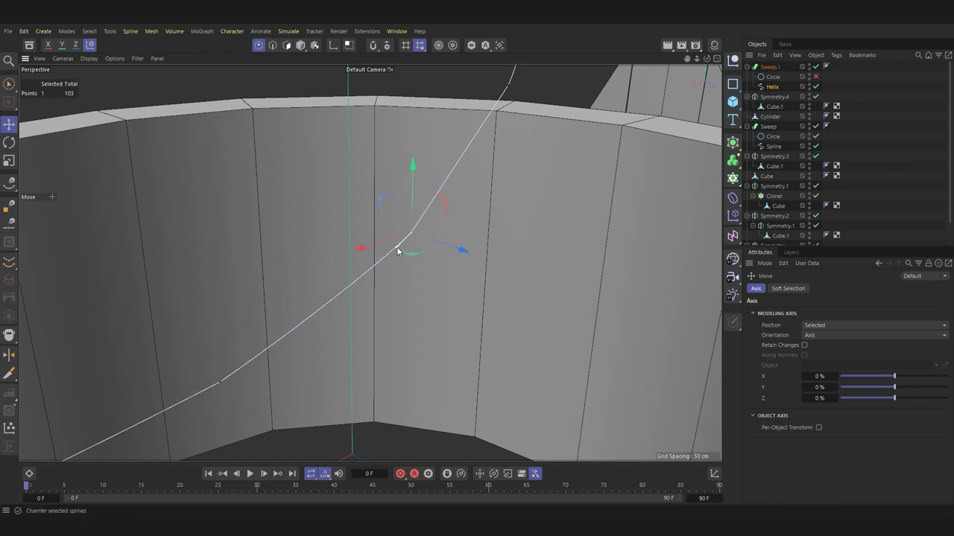
pyautogui.scroll(-6, 397, 252)
pyautogui.scroll(6, 419, 265)
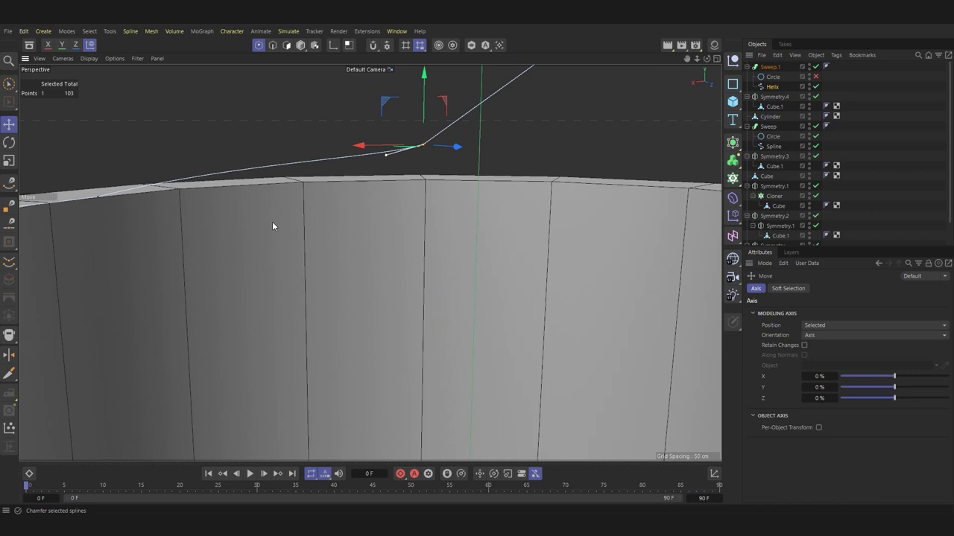
# Step: Lower the selected rope point in the Front view and turn the rope tube back on
pyautogui.middleClick(272, 221)
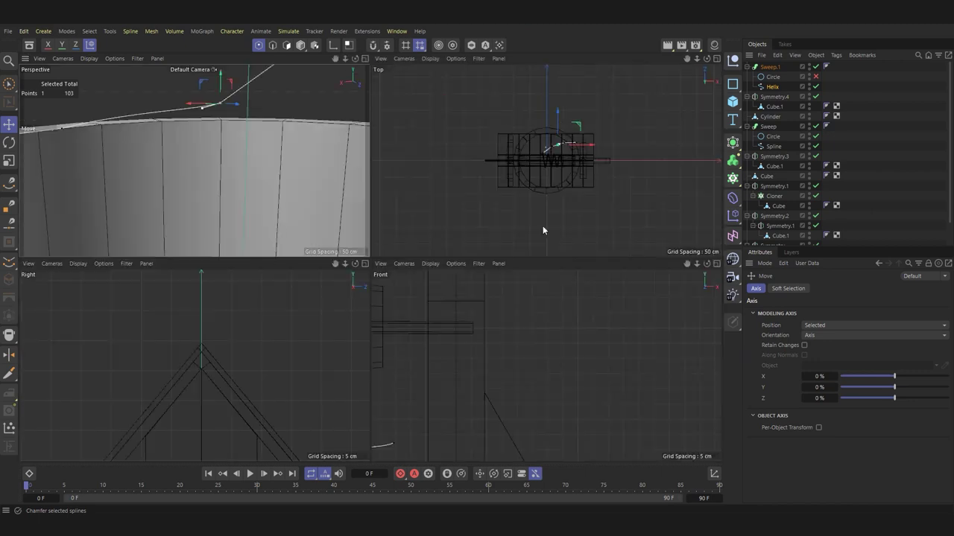
pyautogui.middleClick(490, 343)
pyautogui.scroll(5, 313, 269)
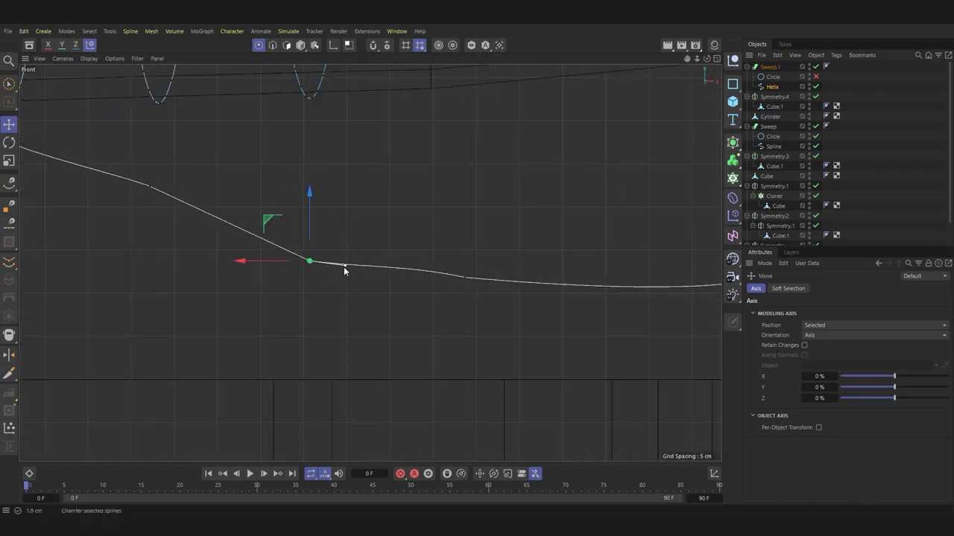
pyautogui.moveTo(152, 154); pyautogui.dragTo(287, 219)
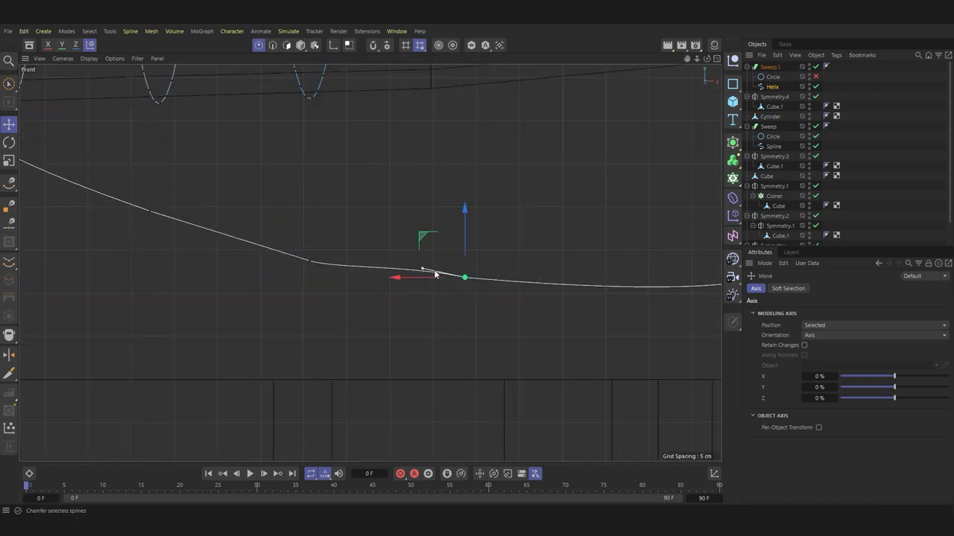
pyautogui.scroll(-3, 335, 329)
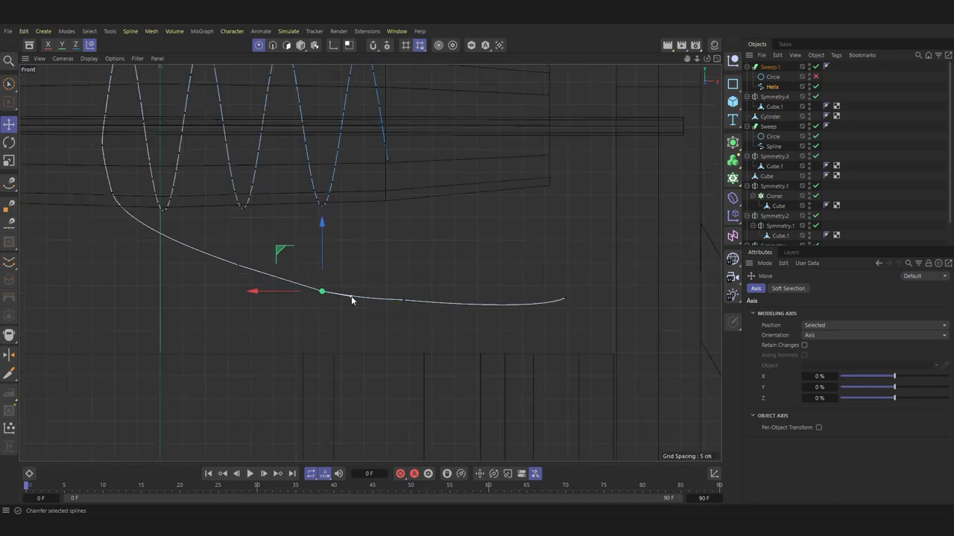
pyautogui.click(815, 77)
pyautogui.press('F1')
# Step: Pull a middle rope point down and move the rope's end onto the well rim
pyautogui.keyDown('alt'); pyautogui.moveTo(191, 196); pyautogui.dragTo(436, 265); pyautogui.keyUp('alt')
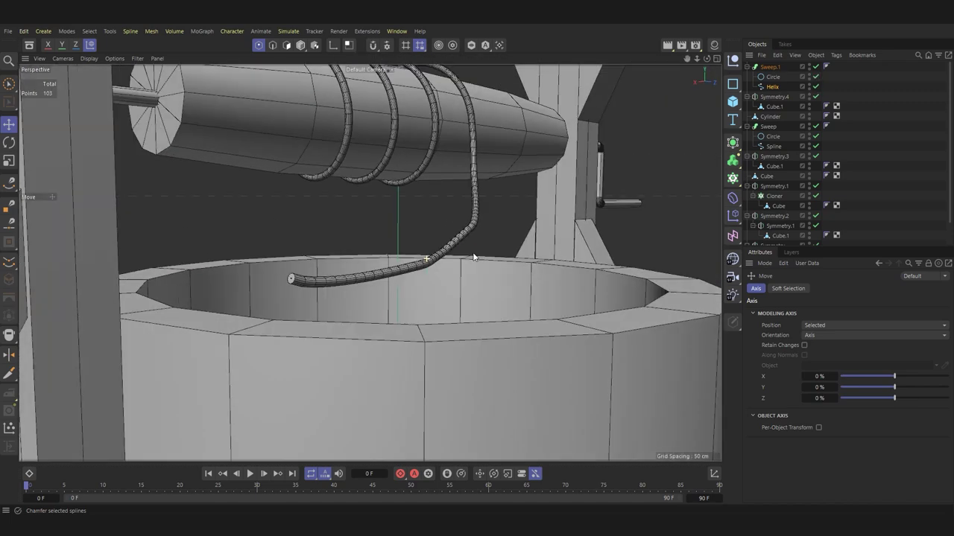
pyautogui.click(815, 76)
pyautogui.scroll(3, 345, 258)
pyautogui.scroll(3, 447, 289)
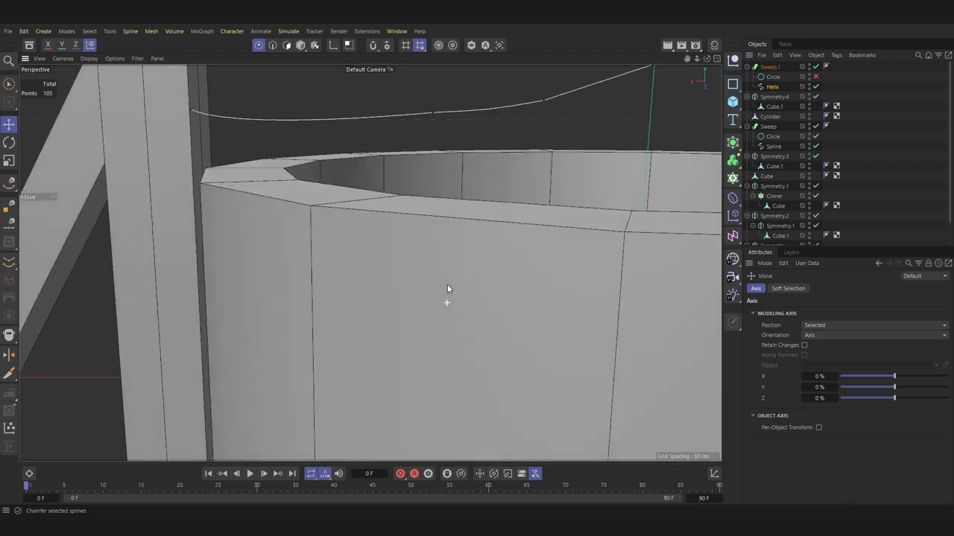
pyautogui.moveTo(492, 119); pyautogui.dragTo(485, 158)
pyautogui.moveTo(193, 109)
pyautogui.mouseDown()
pyautogui.moveTo(228, 198)
pyautogui.moveTo(232, 178)
pyautogui.mouseUp()
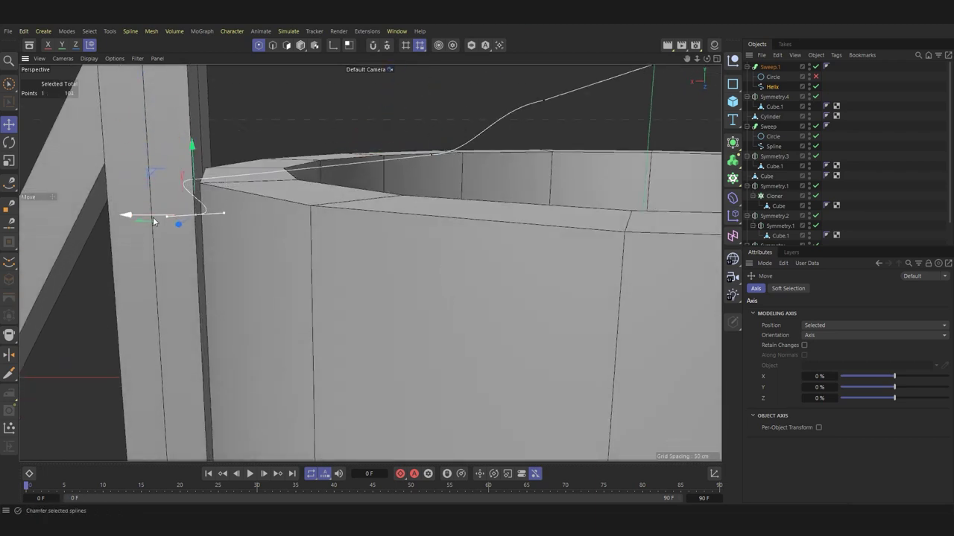
pyautogui.moveTo(224, 213)
pyautogui.mouseDown()
pyautogui.moveTo(142, 216)
pyautogui.moveTo(146, 266)
pyautogui.mouseUp()
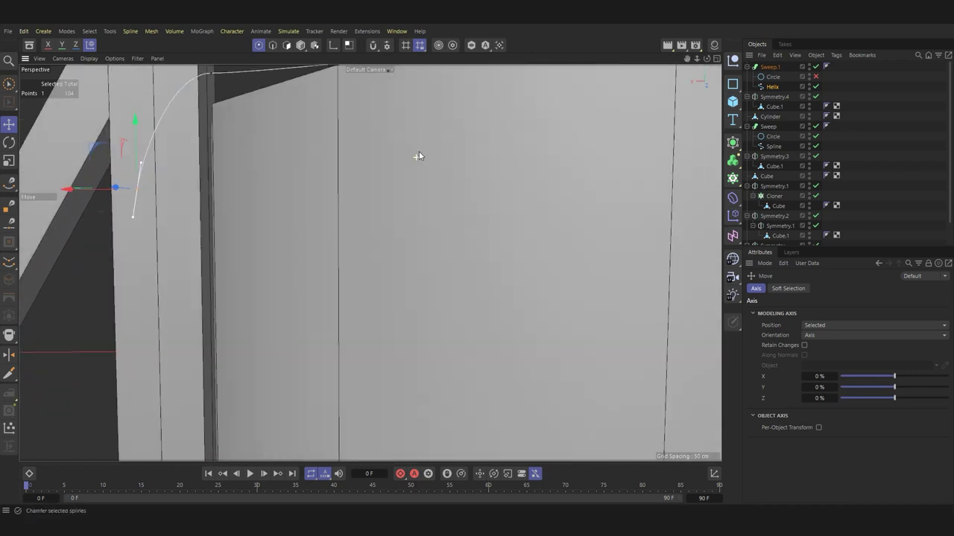
# Step: Delete the stray point on the rope curve and deselect to reveal the swept rope
pyautogui.keyDown('alt'); pyautogui.moveTo(415, 161); pyautogui.dragTo(533, 115); pyautogui.keyUp('alt')
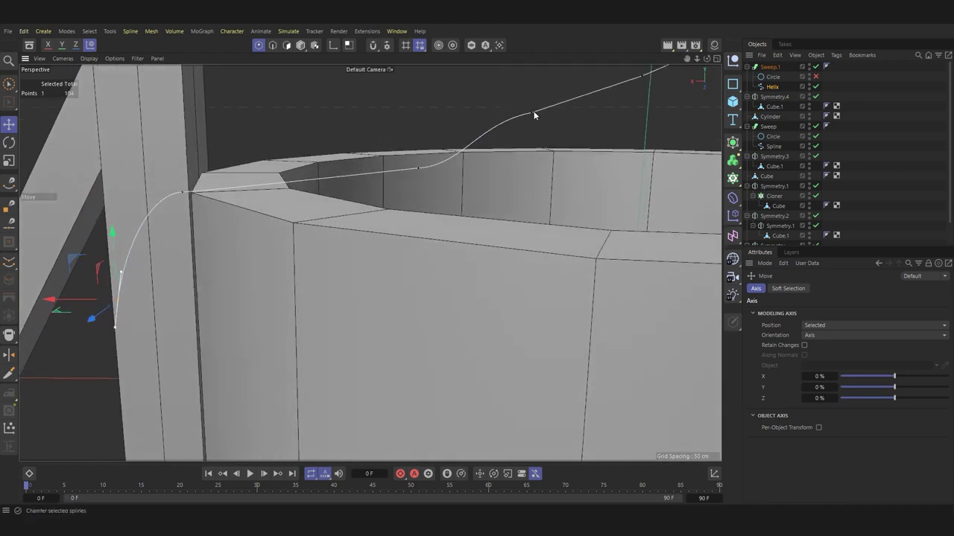
pyautogui.press('Delete')
pyautogui.moveTo(642, 82)
pyautogui.keyDown('alt'); pyautogui.mouseDown()
pyautogui.moveTo(562, 149)
pyautogui.moveTo(597, 125)
pyautogui.mouseUp(); pyautogui.keyUp('alt')
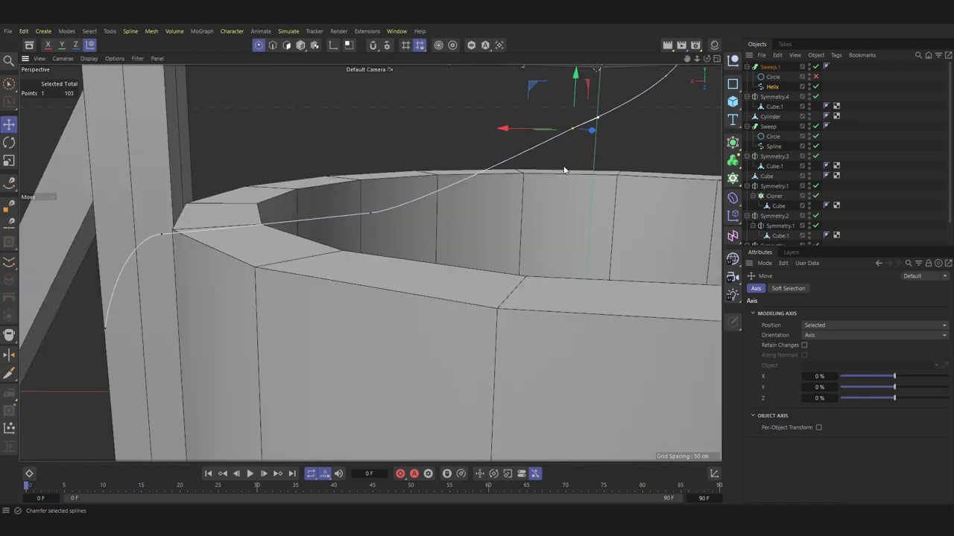
pyautogui.click(404, 202)
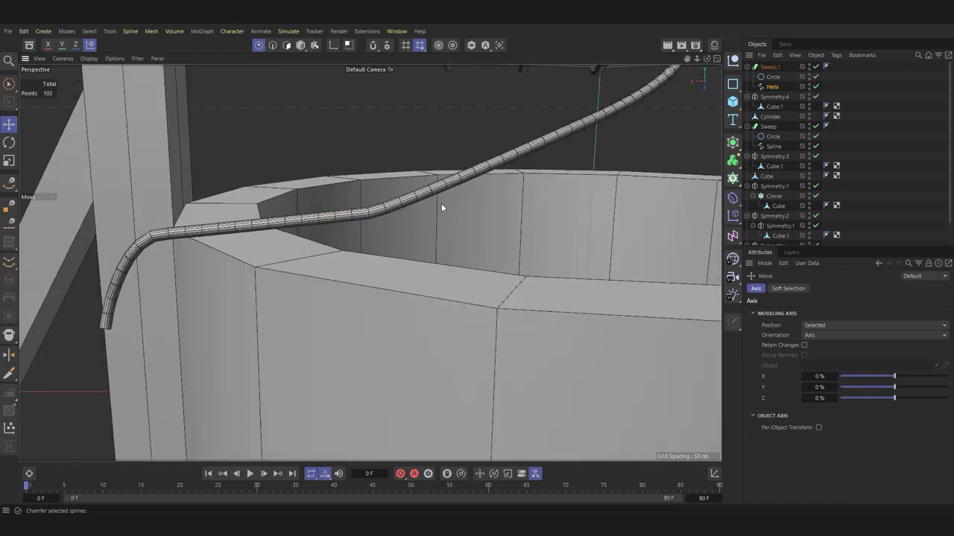
pyautogui.scroll(-5, 447, 209)
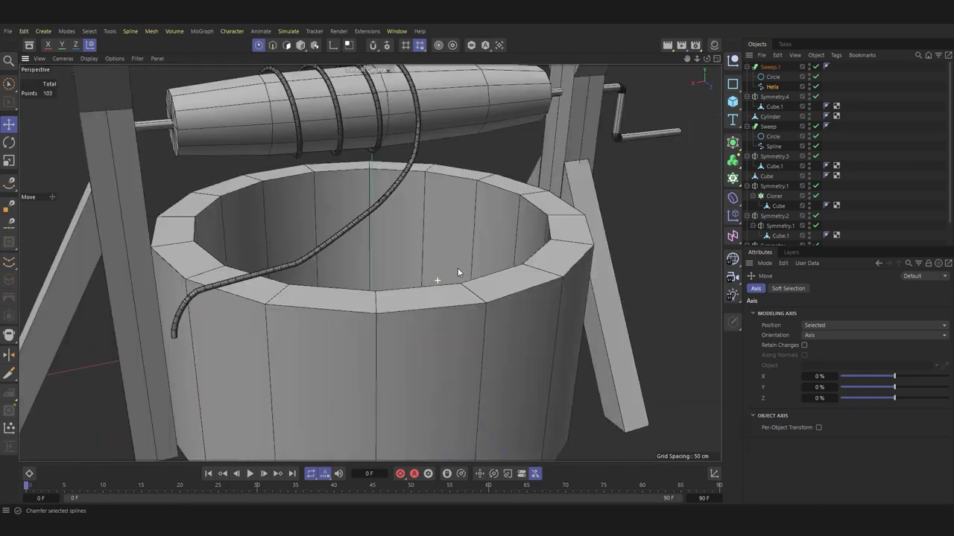
pyautogui.moveTo(458, 273)
pyautogui.keyDown('alt'); pyautogui.mouseDown()
pyautogui.moveTo(422, 245)
pyautogui.moveTo(472, 221)
pyautogui.moveTo(426, 254)
pyautogui.mouseUp(); pyautogui.keyUp('alt')
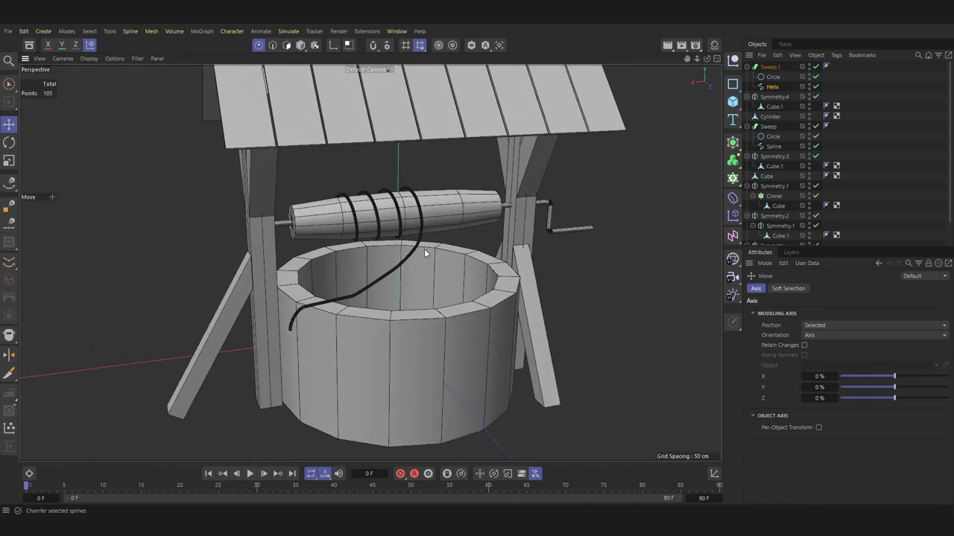
# Step: Set the viewport display to Gouraud Shading without lines and view the well at an angle
pyautogui.click(87, 58)
pyautogui.click(112, 74)
pyautogui.scroll(5, 403, 214)
pyautogui.scroll(3, 427, 196)
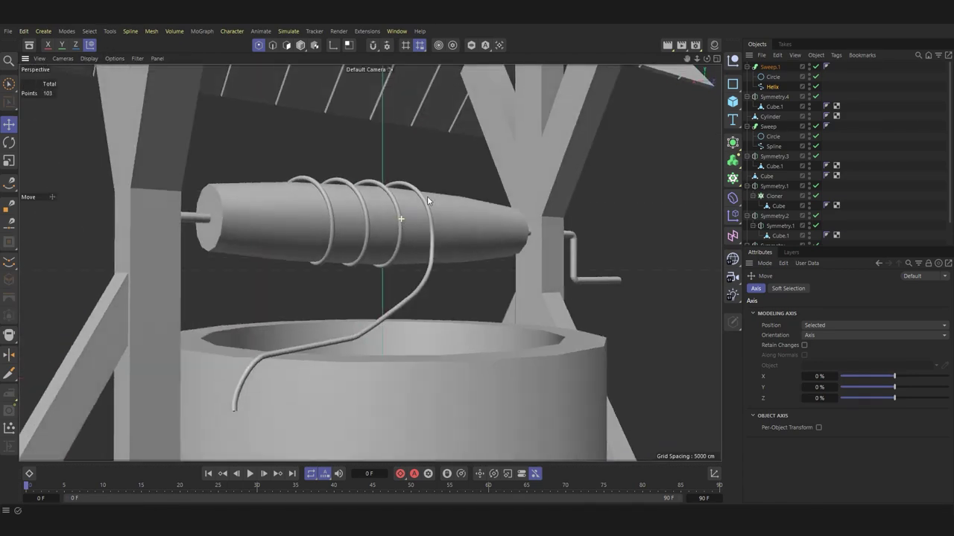
pyautogui.scroll(-5, 467, 248)
pyautogui.moveTo(467, 248)
pyautogui.keyDown('alt'); pyautogui.mouseDown()
pyautogui.moveTo(469, 205)
pyautogui.moveTo(456, 214)
pyautogui.mouseUp(); pyautogui.keyUp('alt')
# Step: Select the roof-supporting post, switch to polygon mode and solo it
pyautogui.click(347, 213)
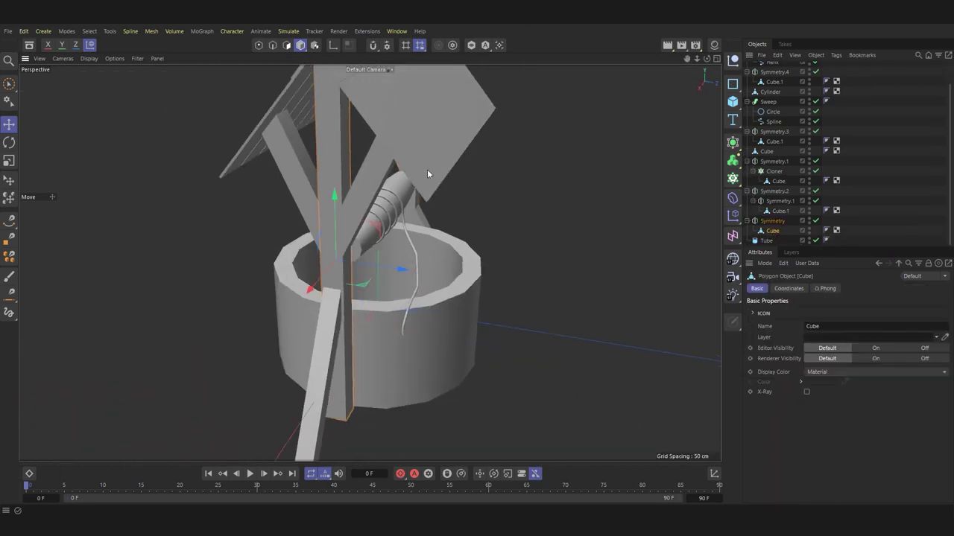
pyautogui.keyDown('alt'); pyautogui.moveTo(427, 169); pyautogui.dragTo(313, 105); pyautogui.keyUp('alt')
pyautogui.click(287, 45)
pyautogui.click(471, 45)
pyautogui.moveTo(439, 139)
pyautogui.keyDown('alt'); pyautogui.mouseDown()
pyautogui.moveTo(428, 140)
pyautogui.moveTo(431, 108)
pyautogui.moveTo(343, 236)
pyautogui.moveTo(539, 204)
pyautogui.moveTo(356, 285)
pyautogui.mouseUp(); pyautogui.keyUp('alt')
pyautogui.scroll(3, 420, 140)
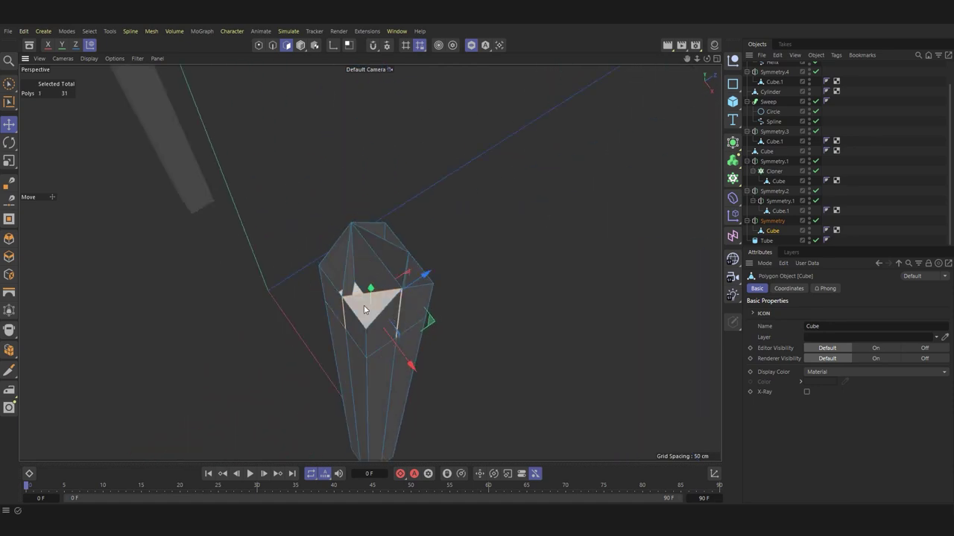
# Step: Delete the faces at the post's top and Optimize its mesh
pyautogui.click(357, 286)
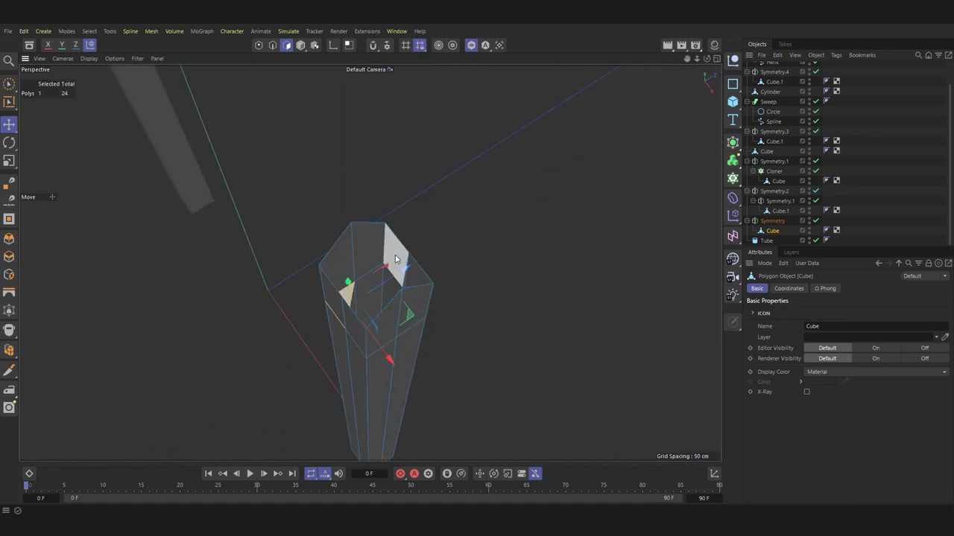
pyautogui.press('s')
pyautogui.press('Delete')
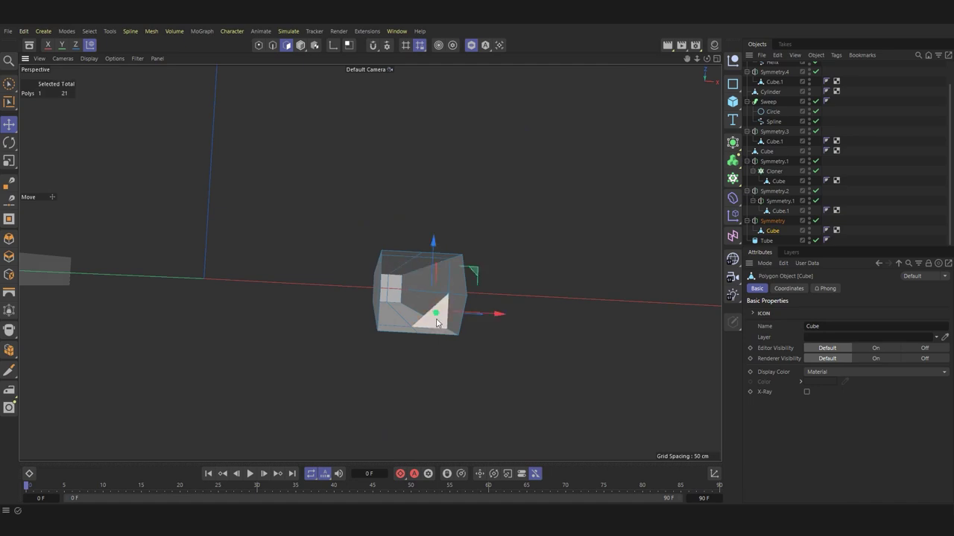
pyautogui.press('Delete')
pyautogui.moveTo(437, 323)
pyautogui.keyDown('alt'); pyautogui.mouseDown()
pyautogui.moveTo(440, 266)
pyautogui.moveTo(496, 246)
pyautogui.moveTo(460, 295)
pyautogui.moveTo(427, 232)
pyautogui.mouseUp(); pyautogui.keyUp('alt')
pyautogui.click(428, 232)
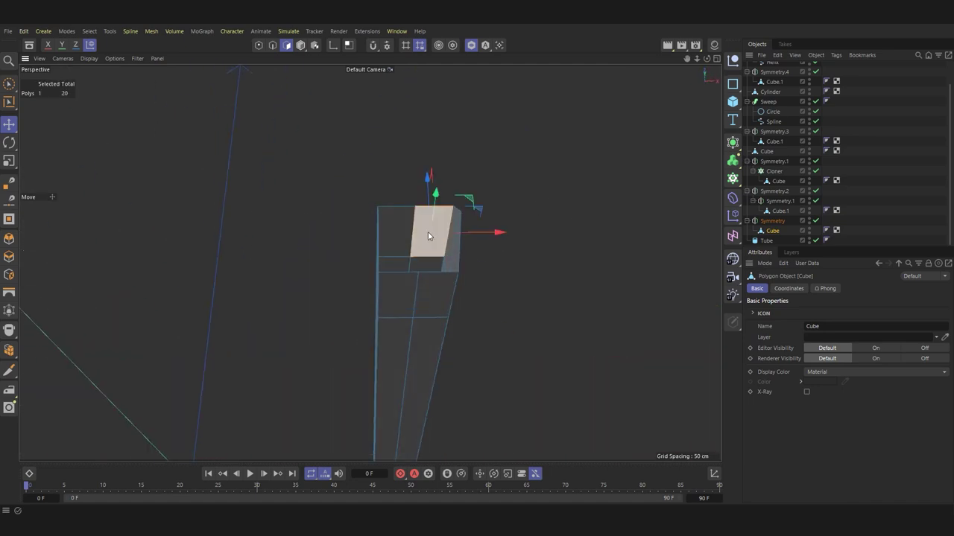
pyautogui.rightClick(428, 236)
pyautogui.click(464, 254)
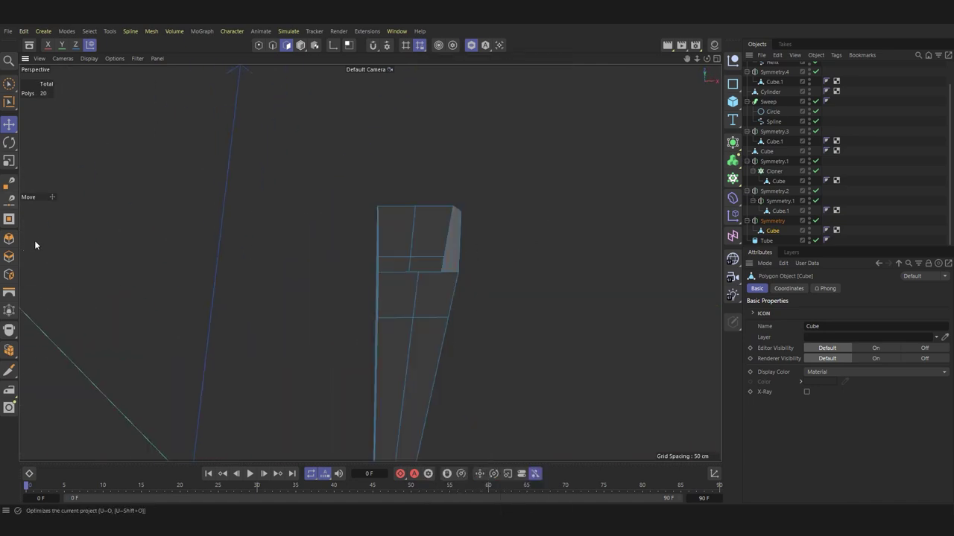
# Step: Close the post's open top with a new polygon using the Polygon Pen
pyautogui.press('m')
pyautogui.press('e')
pyautogui.keyDown('alt'); pyautogui.moveTo(456, 243); pyautogui.dragTo(368, 285); pyautogui.keyUp('alt')
pyautogui.moveTo(446, 256)
pyautogui.keyDown('alt'); pyautogui.mouseDown()
pyautogui.moveTo(570, 261)
pyautogui.moveTo(317, 330)
pyautogui.moveTo(465, 307)
pyautogui.mouseUp(); pyautogui.keyUp('alt')
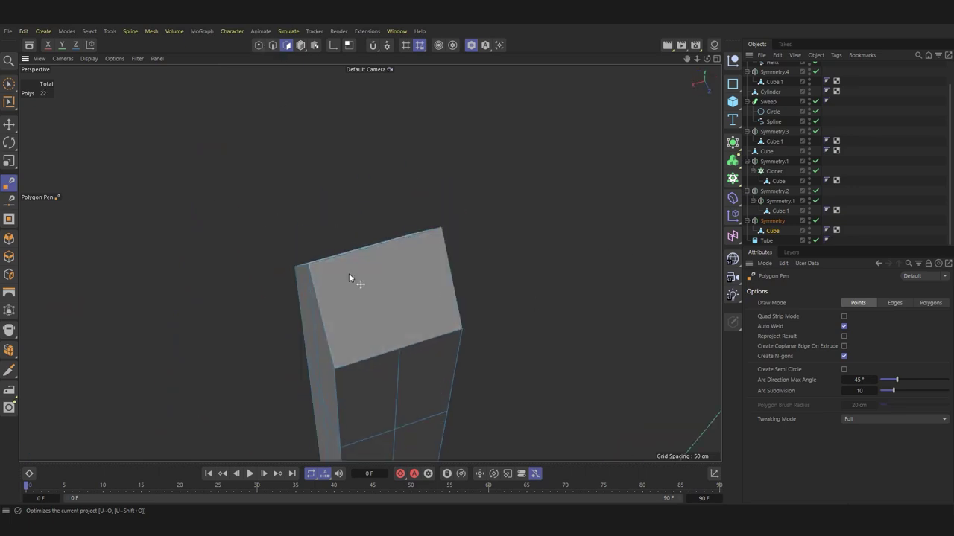
pyautogui.press('e')
# Step: Cut lines across the post's top with the Line Cut tool, checking the Front view
pyautogui.click(9, 370)
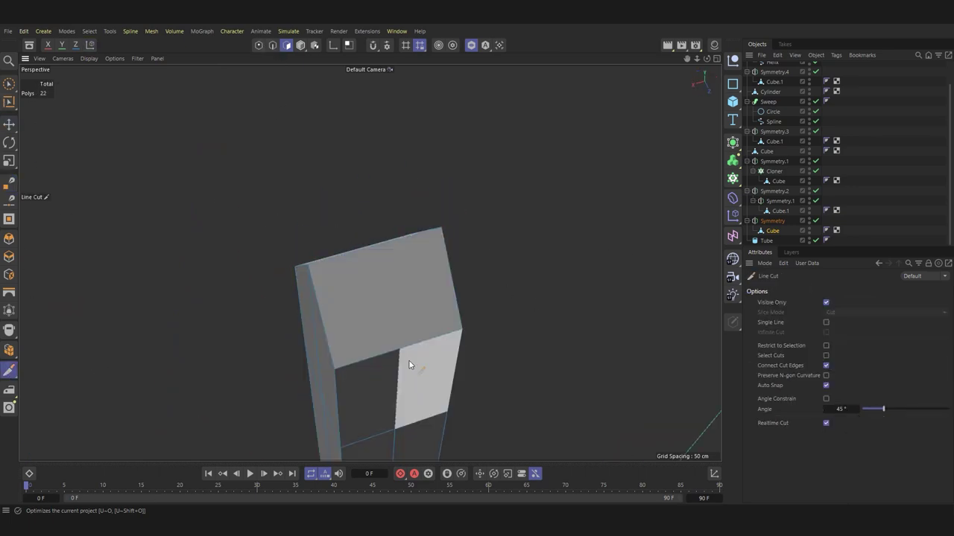
pyautogui.middleClick(415, 365)
pyautogui.middleClick(577, 302)
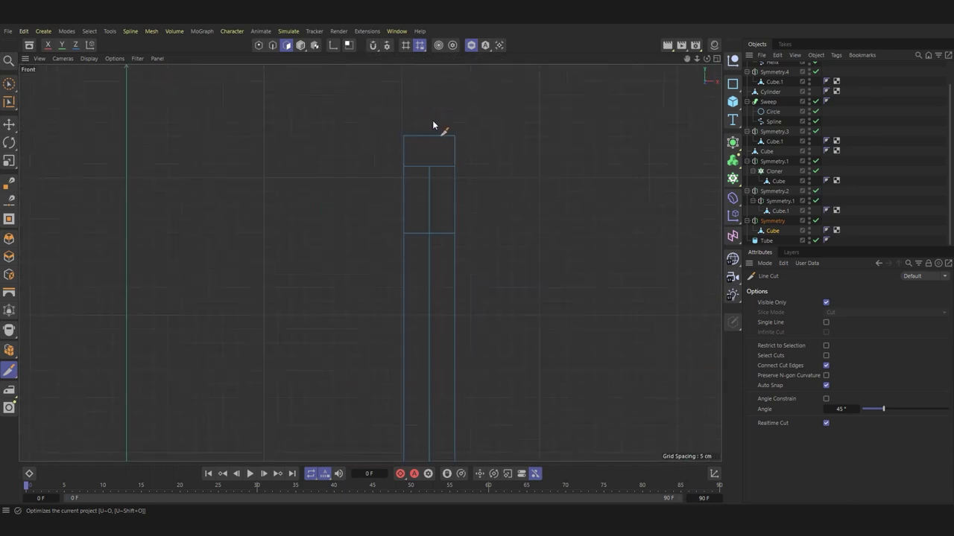
pyautogui.scroll(5, 432, 120)
pyautogui.middleClick(427, 136)
pyautogui.middleClick(289, 89)
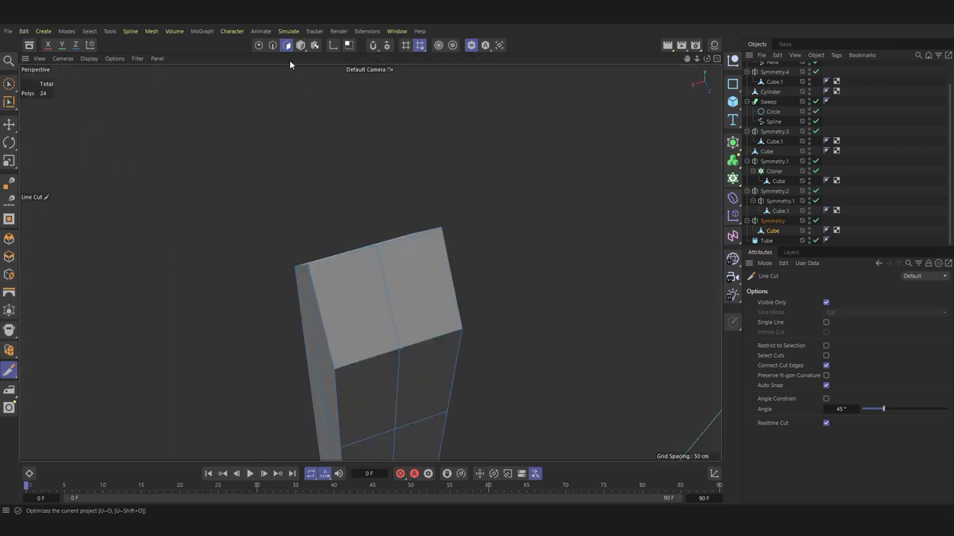
pyautogui.press('e')
# Step: Align the normals of all the post's polygons
pyautogui.click(375, 302)
pyautogui.press('m')
pyautogui.hotkey('ctrl', 'a')
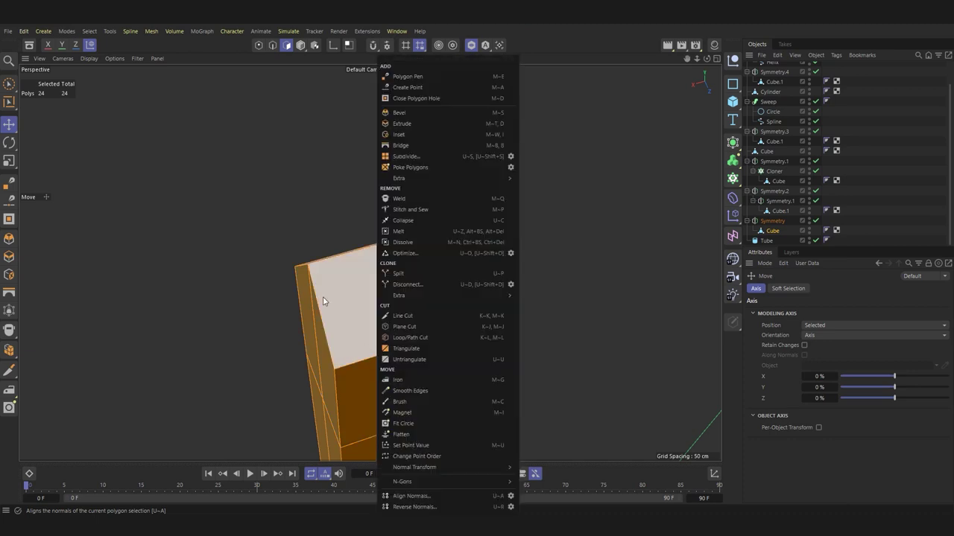
pyautogui.click(423, 257)
# Step: Select an edge on the post's top and inspect the post alongside the second one
pyautogui.moveTo(258, 352)
pyautogui.keyDown('alt'); pyautogui.mouseDown()
pyautogui.moveTo(410, 229)
pyautogui.moveTo(394, 242)
pyautogui.mouseUp(); pyautogui.keyUp('alt')
pyautogui.click(516, 214)
pyautogui.scroll(2, 461, 210)
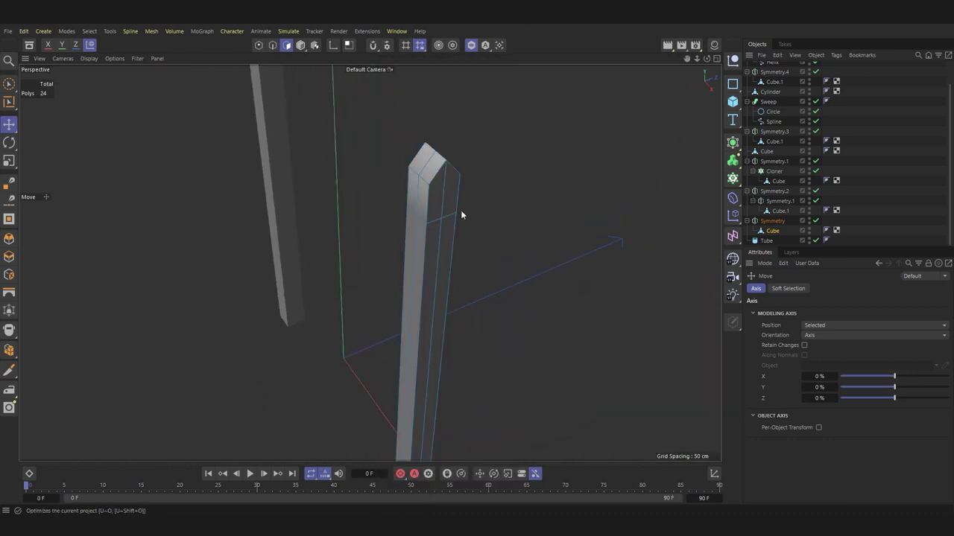
pyautogui.scroll(2, 342, 176)
pyautogui.press('Return')
pyautogui.click(440, 212)
pyautogui.click(612, 263)
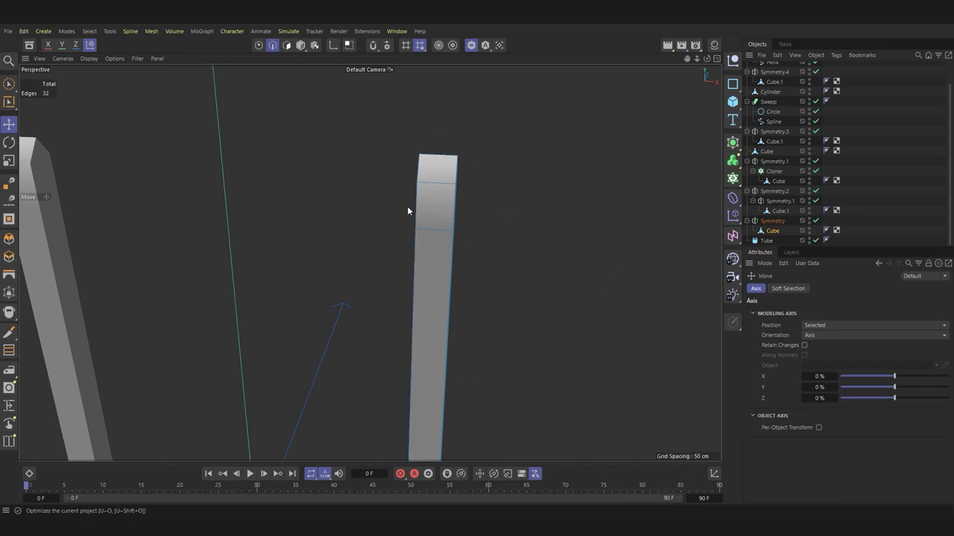
pyautogui.keyDown('alt'); pyautogui.moveTo(407, 205); pyautogui.dragTo(548, 217); pyautogui.keyUp('alt')
pyautogui.moveTo(352, 199)
pyautogui.keyDown('alt'); pyautogui.mouseDown()
pyautogui.moveTo(582, 202)
pyautogui.moveTo(309, 295)
pyautogui.moveTo(342, 267)
pyautogui.moveTo(331, 339)
pyautogui.moveTo(242, 288)
pyautogui.mouseUp(); pyautogui.keyUp('alt')
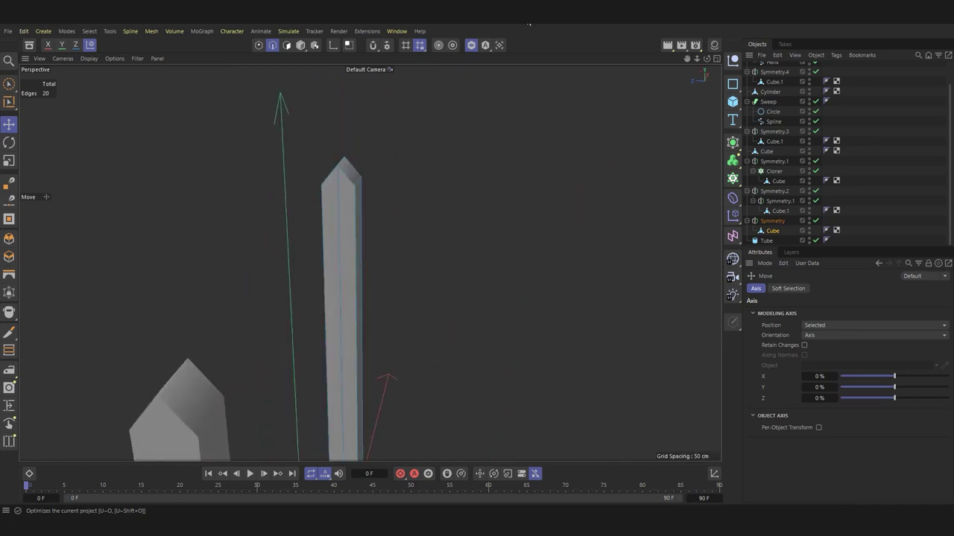
# Step: Return to object mode and zoom out to see the whole assembled well
pyautogui.middleClick(327, 252)
pyautogui.middleClick(326, 253)
pyautogui.scroll(-3, 316, 342)
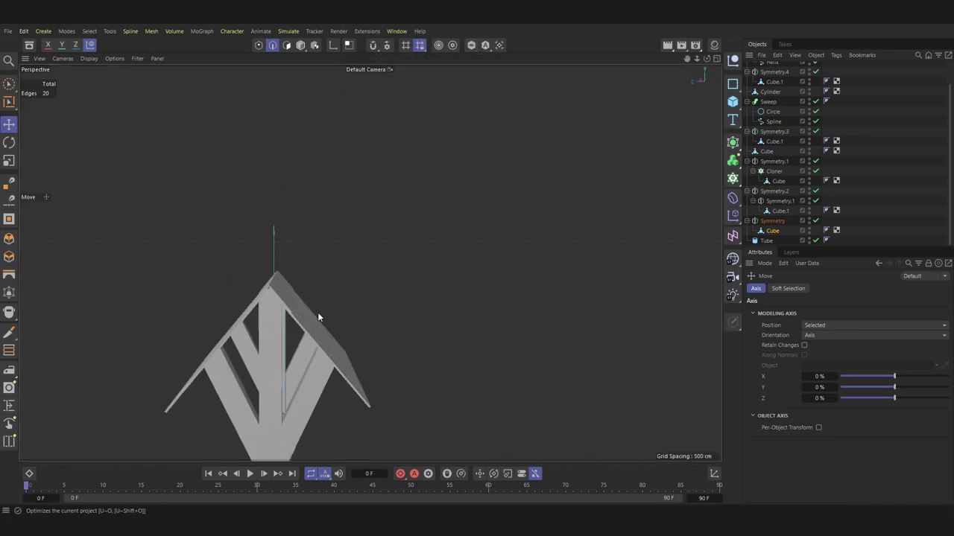
pyautogui.moveTo(317, 312)
pyautogui.keyDown('alt'); pyautogui.mouseDown()
pyautogui.moveTo(367, 253)
pyautogui.moveTo(591, 275)
pyautogui.moveTo(271, 58)
pyautogui.mouseUp(); pyautogui.keyUp('alt')
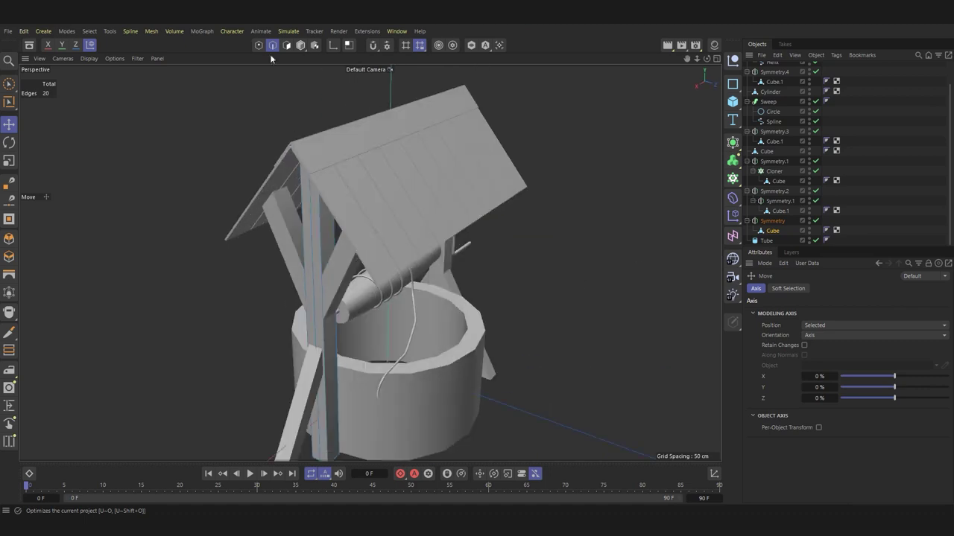
pyautogui.click(300, 45)
pyautogui.moveTo(570, 304)
pyautogui.keyDown('alt'); pyautogui.mouseDown()
pyautogui.moveTo(453, 266)
pyautogui.moveTo(310, 276)
pyautogui.moveTo(453, 431)
pyautogui.mouseUp(); pyautogui.keyUp('alt')
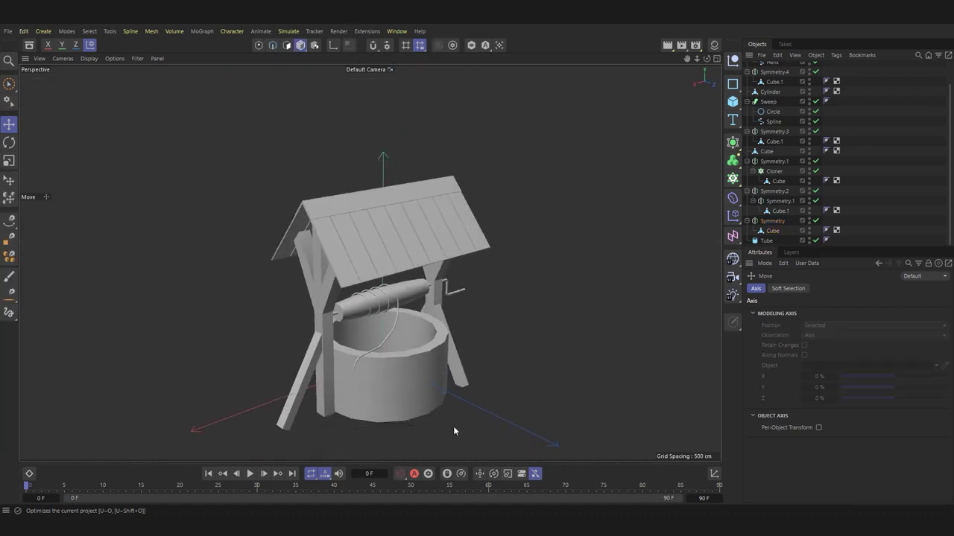
pyautogui.scroll(5, 453, 431)
# Step: Add a small cylinder to the right of the well and show wireframe lines over shading
pyautogui.click(735, 106)
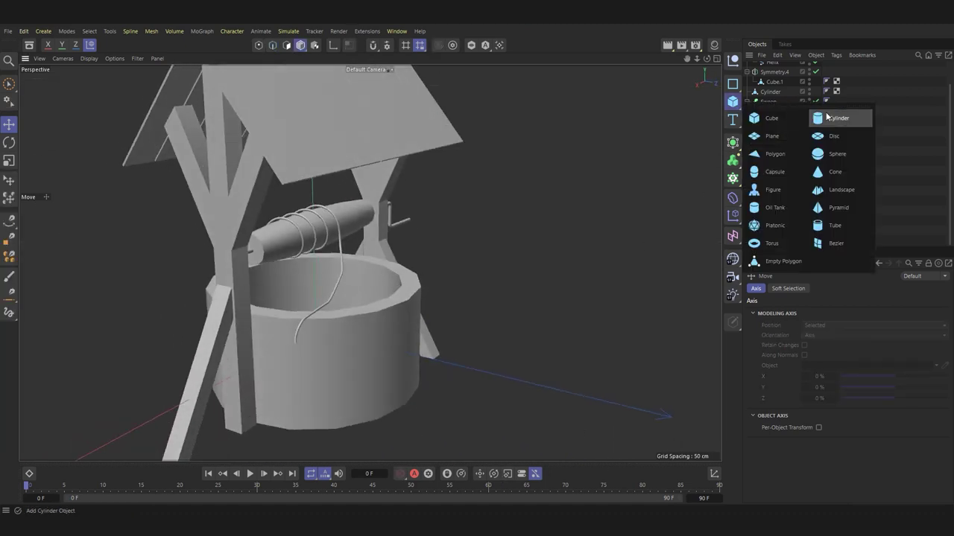
pyautogui.click(771, 140)
pyautogui.moveTo(320, 246)
pyautogui.mouseDown()
pyautogui.moveTo(488, 261)
pyautogui.moveTo(477, 324)
pyautogui.moveTo(462, 328)
pyautogui.mouseUp()
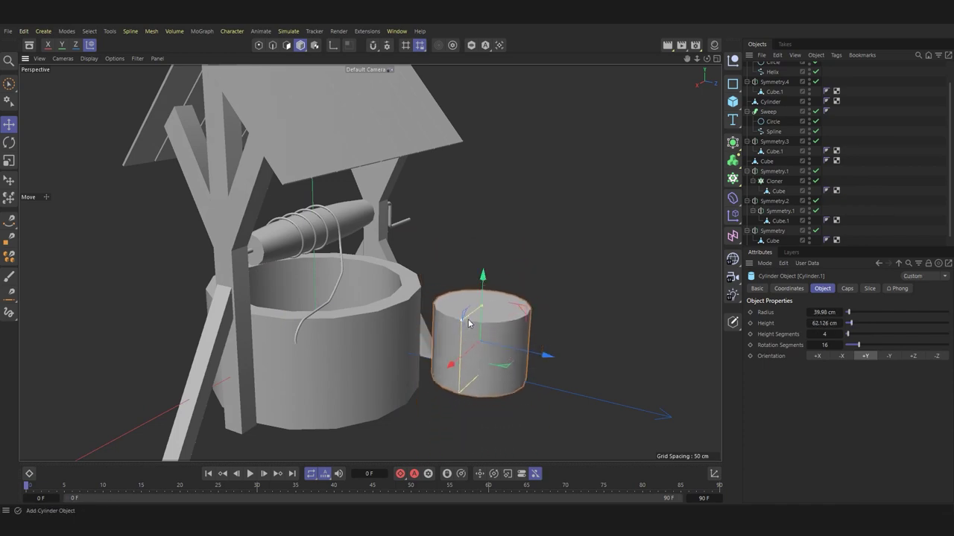
pyautogui.moveTo(471, 294); pyautogui.dragTo(472, 313)
pyautogui.scroll(3, 497, 377)
pyautogui.moveTo(497, 378)
pyautogui.keyDown('alt'); pyautogui.mouseDown()
pyautogui.moveTo(496, 366)
pyautogui.moveTo(541, 398)
pyautogui.moveTo(494, 372)
pyautogui.moveTo(514, 388)
pyautogui.mouseUp(); pyautogui.keyUp('alt')
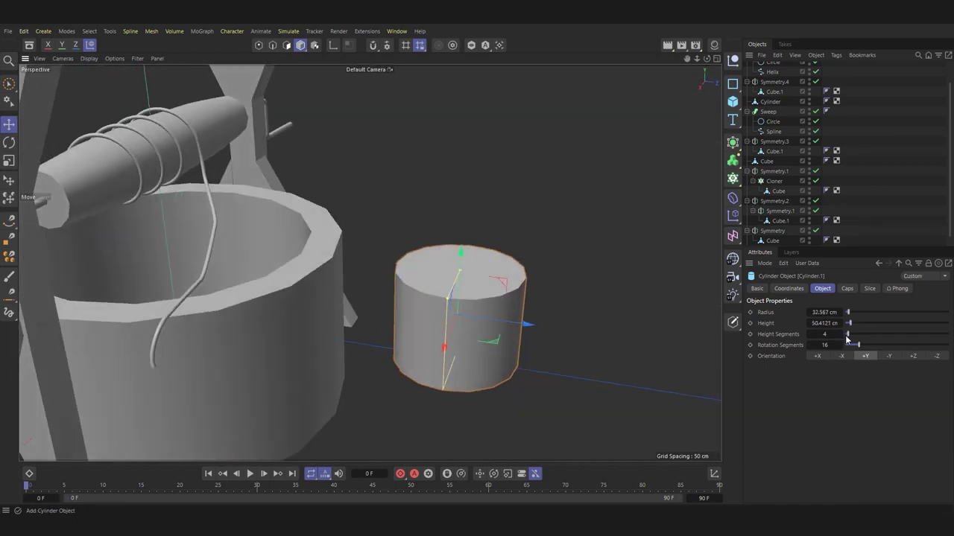
pyautogui.press('n')
pyautogui.press('b')
pyautogui.moveTo(521, 350)
pyautogui.keyDown('alt'); pyautogui.mouseDown()
pyautogui.moveTo(541, 338)
pyautogui.moveTo(519, 338)
pyautogui.mouseUp(); pyautogui.keyUp('alt')
# Step: Make the cylinder editable and delete its top cap polygons to open it
pyautogui.press('c')
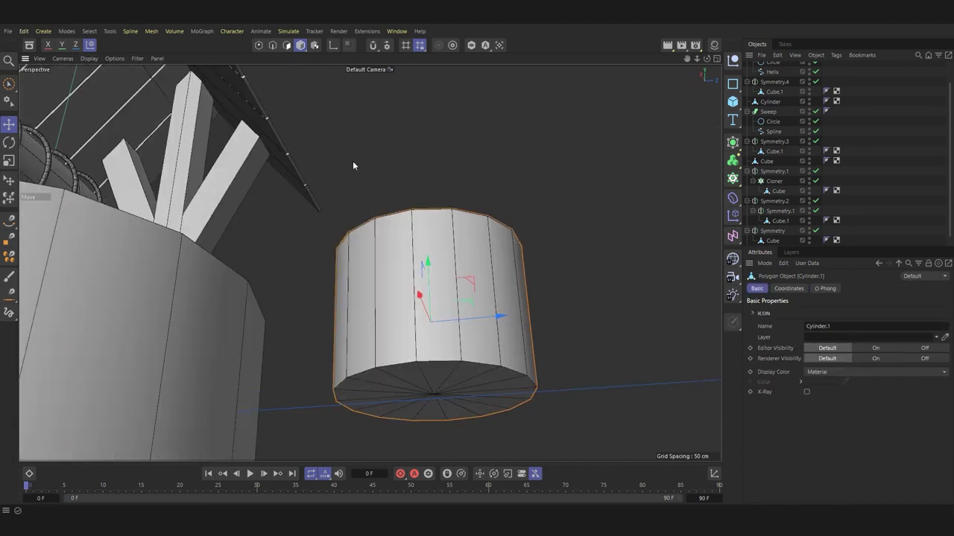
pyautogui.click(286, 46)
pyautogui.hotkey('ctrl', 'a')
pyautogui.rightClick(415, 245)
pyautogui.click(521, 254)
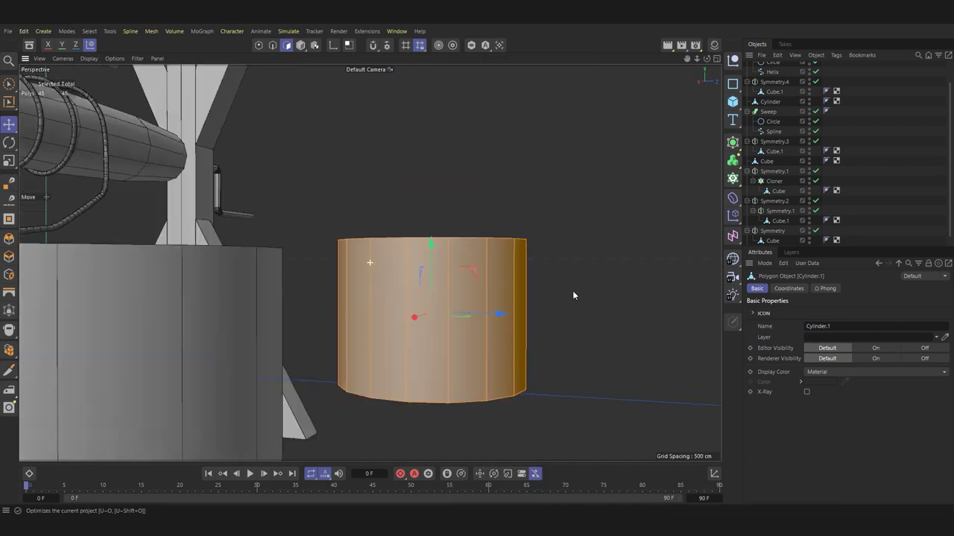
pyautogui.keyDown('alt'); pyautogui.moveTo(572, 290); pyautogui.dragTo(552, 224); pyautogui.keyUp('alt')
pyautogui.click(9, 83)
pyautogui.moveTo(440, 212); pyautogui.dragTo(447, 246)
pyautogui.press('Delete')
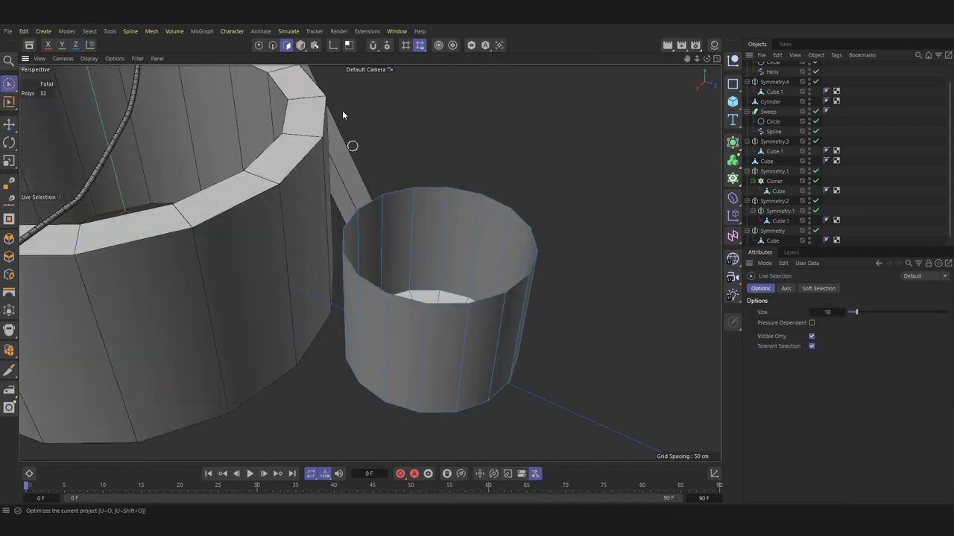
# Step: Scale the bottom edge loop to about 61% to taper the bucket, then select the rim loop
pyautogui.press('Return')
pyautogui.keyDown('alt'); pyautogui.moveTo(575, 231); pyautogui.dragTo(552, 194); pyautogui.keyUp('alt')
pyautogui.doubleClick(522, 366)
pyautogui.press('t')
pyautogui.moveTo(521, 366)
pyautogui.mouseDown()
pyautogui.moveTo(503, 352)
pyautogui.moveTo(480, 365)
pyautogui.moveTo(500, 382)
pyautogui.moveTo(447, 263)
pyautogui.moveTo(582, 301)
pyautogui.mouseUp()
pyautogui.doubleClick(447, 257)
pyautogui.press('e')
pyautogui.moveTo(406, 204)
pyautogui.keyDown('alt'); pyautogui.mouseDown()
pyautogui.moveTo(480, 298)
pyautogui.moveTo(562, 265)
pyautogui.moveTo(492, 242)
pyautogui.moveTo(414, 279)
pyautogui.moveTo(472, 280)
pyautogui.mouseUp(); pyautogui.keyUp('alt')
pyautogui.click(287, 46)
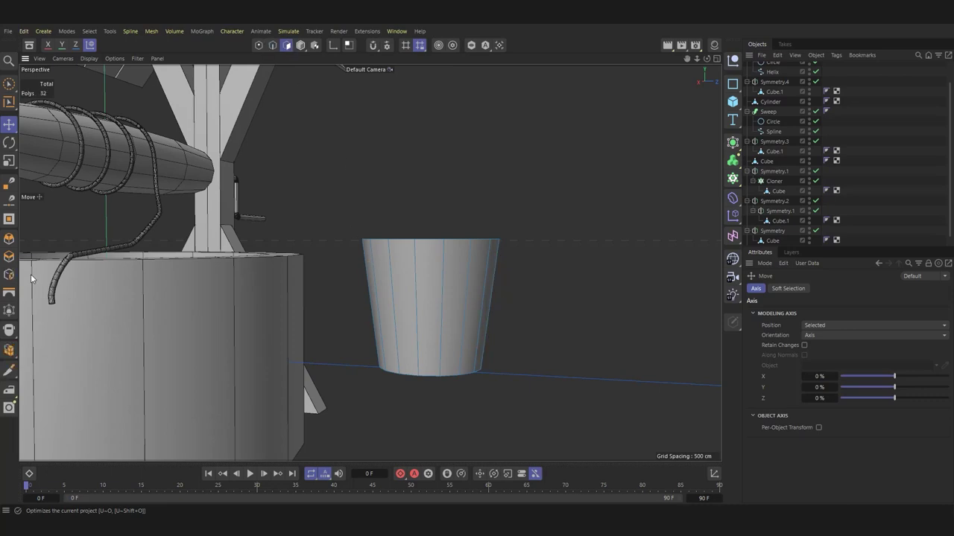
# Step: Loop-cut the bucket just below the rim and split that polygon band off as its own piece
pyautogui.click(9, 370)
pyautogui.click(30, 422)
pyautogui.scroll(3, 409, 300)
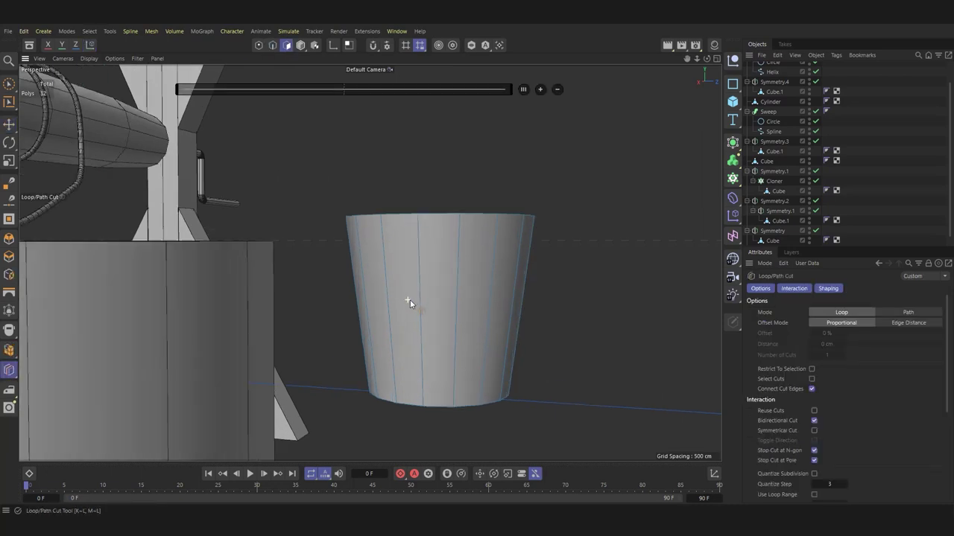
pyautogui.click(463, 282)
pyautogui.press('u')
pyautogui.press('l')
pyautogui.click(447, 269)
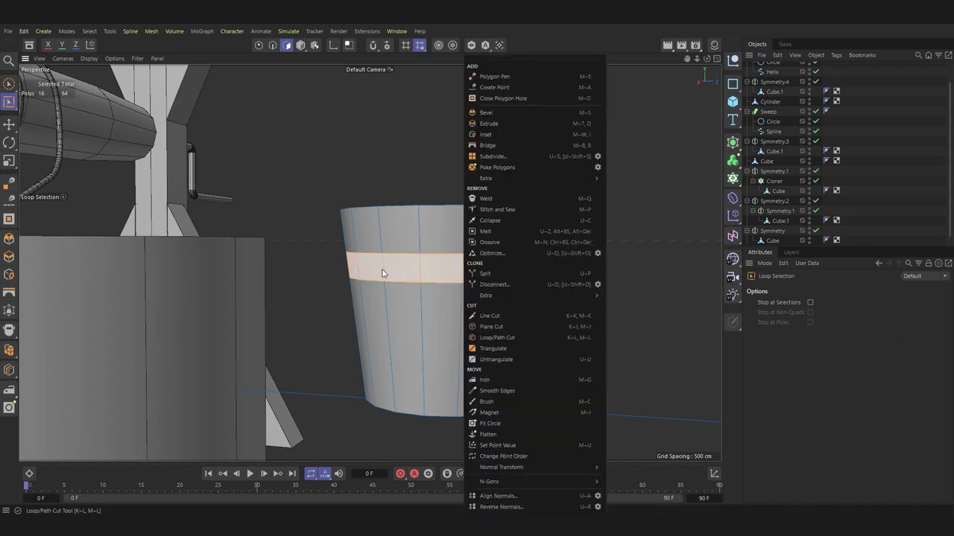
pyautogui.rightClick(400, 276)
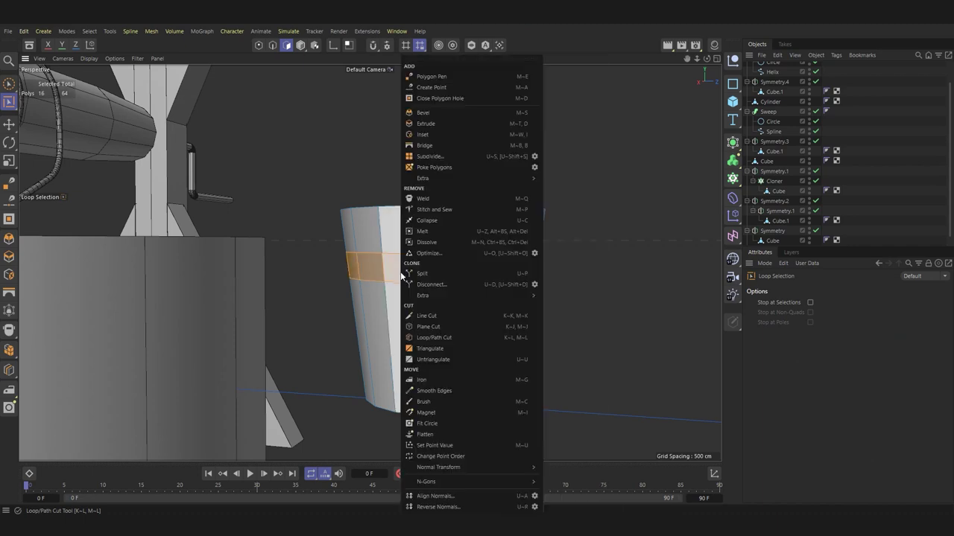
pyautogui.click(450, 273)
# Step: Extrude the upper band outward into a raised hoop
pyautogui.press('d')
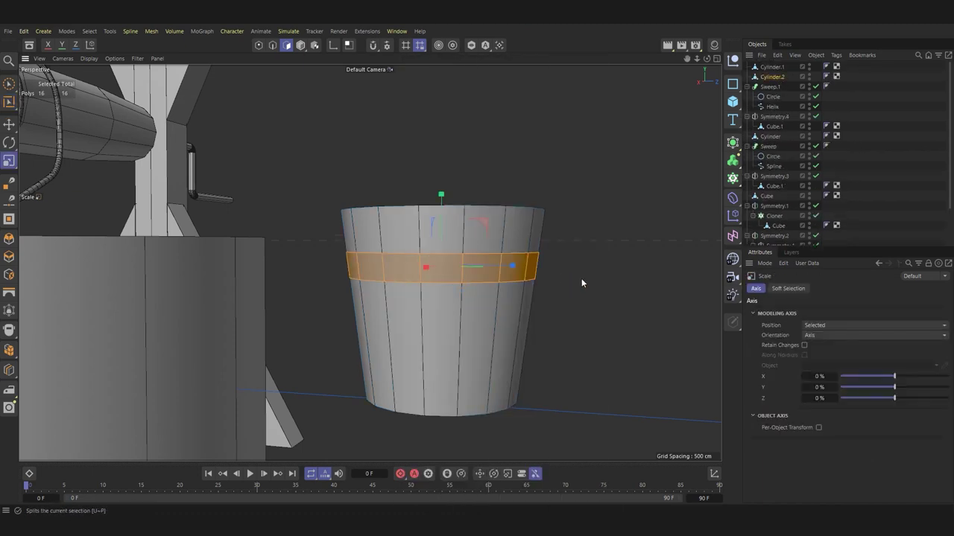
pyautogui.moveTo(585, 277); pyautogui.dragTo(600, 277)
pyautogui.keyDown('alt'); pyautogui.moveTo(591, 310); pyautogui.dragTo(516, 279); pyautogui.keyUp('alt')
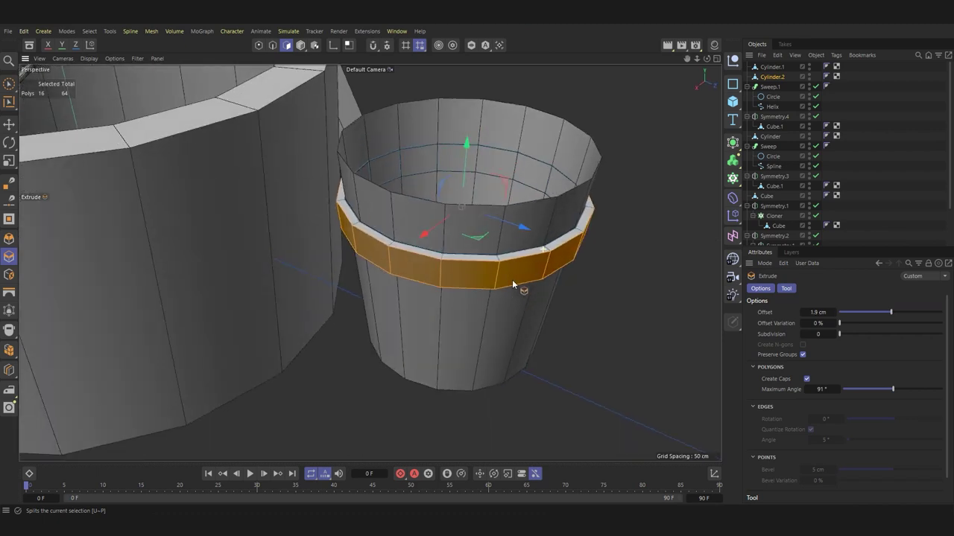
pyautogui.scroll(5, 559, 313)
pyautogui.scroll(-5, 565, 352)
pyautogui.press('e')
pyautogui.keyDown('alt'); pyautogui.moveTo(565, 353); pyautogui.dragTo(596, 320); pyautogui.keyUp('alt')
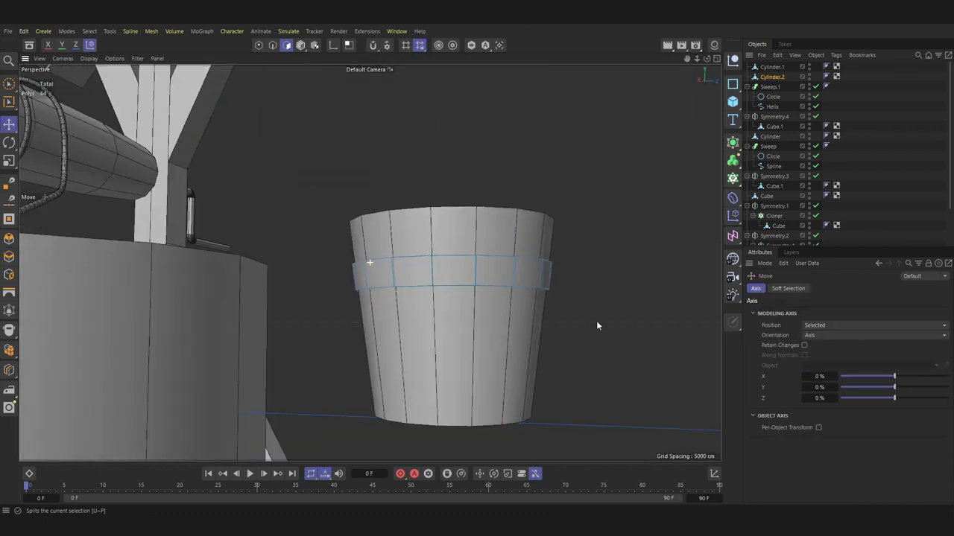
# Step: Loop-cut near the base, split that band off and extrude it outward into a second hoop
pyautogui.click(16, 362)
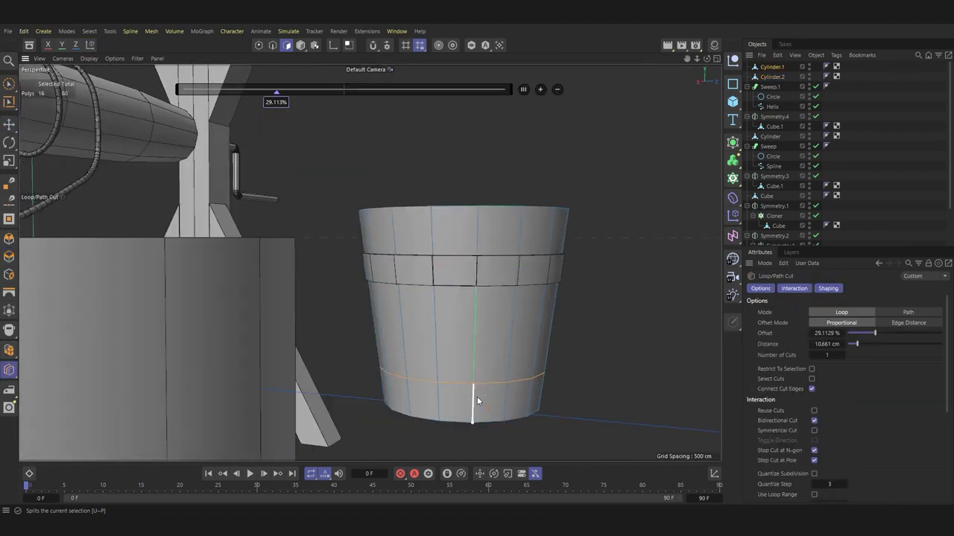
pyautogui.click(9, 103)
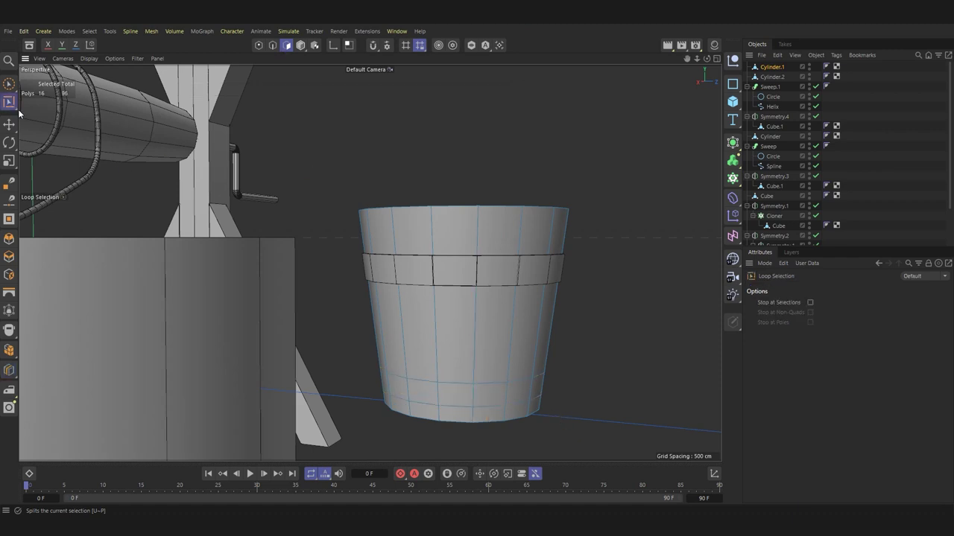
pyautogui.click(477, 386)
pyautogui.rightClick(463, 395)
pyautogui.click(555, 273)
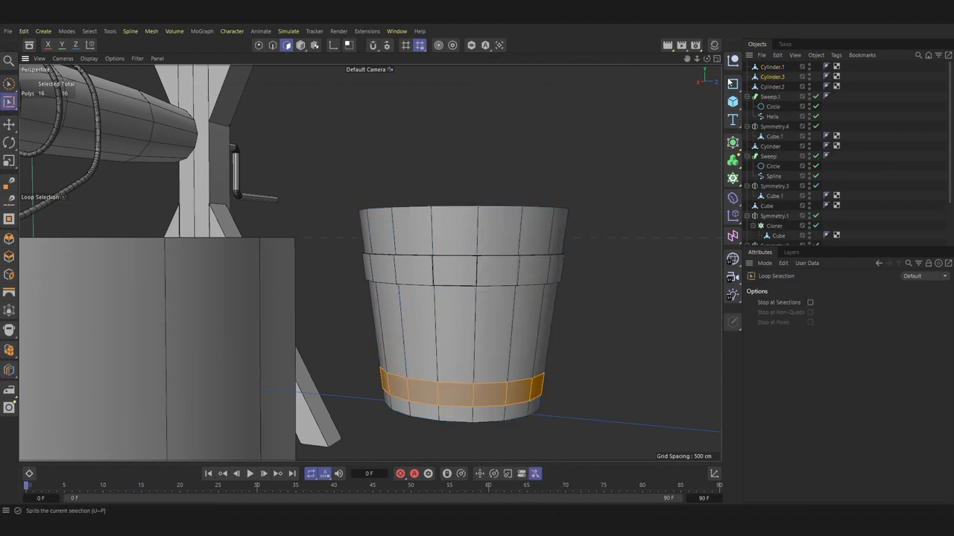
pyautogui.press('d')
pyautogui.moveTo(565, 386); pyautogui.dragTo(585, 394)
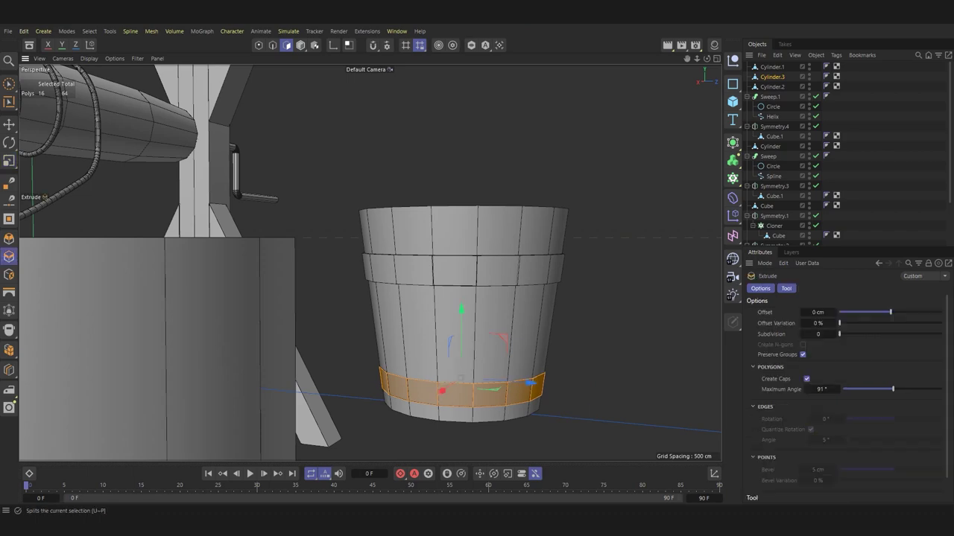
pyautogui.press('e')
pyautogui.moveTo(610, 334)
pyautogui.keyDown('alt'); pyautogui.mouseDown()
pyautogui.moveTo(599, 359)
pyautogui.moveTo(583, 337)
pyautogui.mouseUp(); pyautogui.keyUp('alt')
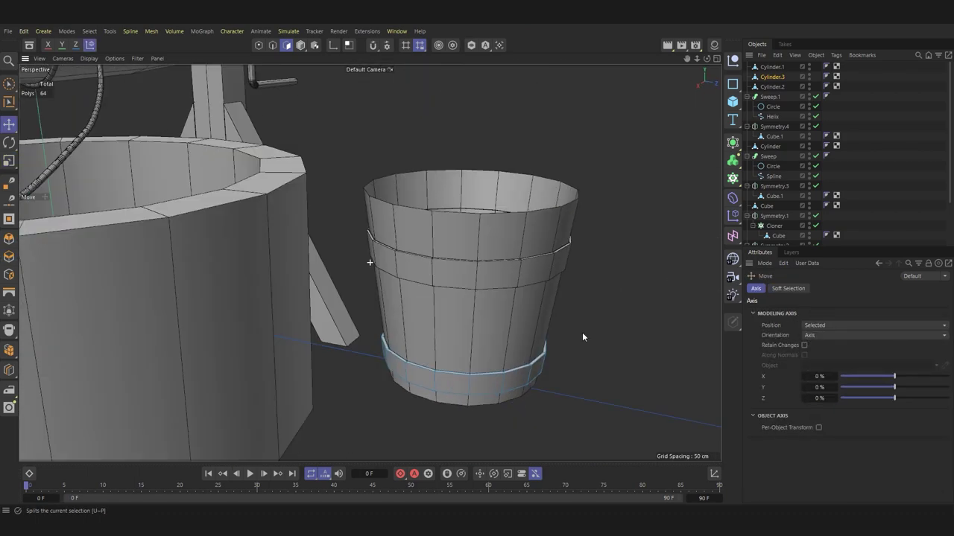
# Step: Select the main bucket body Cylinder.1 and all of its polygons
pyautogui.click(765, 68)
pyautogui.moveTo(514, 268)
pyautogui.keyDown('alt'); pyautogui.mouseDown()
pyautogui.moveTo(542, 237)
pyautogui.moveTo(464, 230)
pyautogui.moveTo(565, 197)
pyautogui.mouseUp(); pyautogui.keyUp('alt')
pyautogui.hotkey('ctrl', 'a')
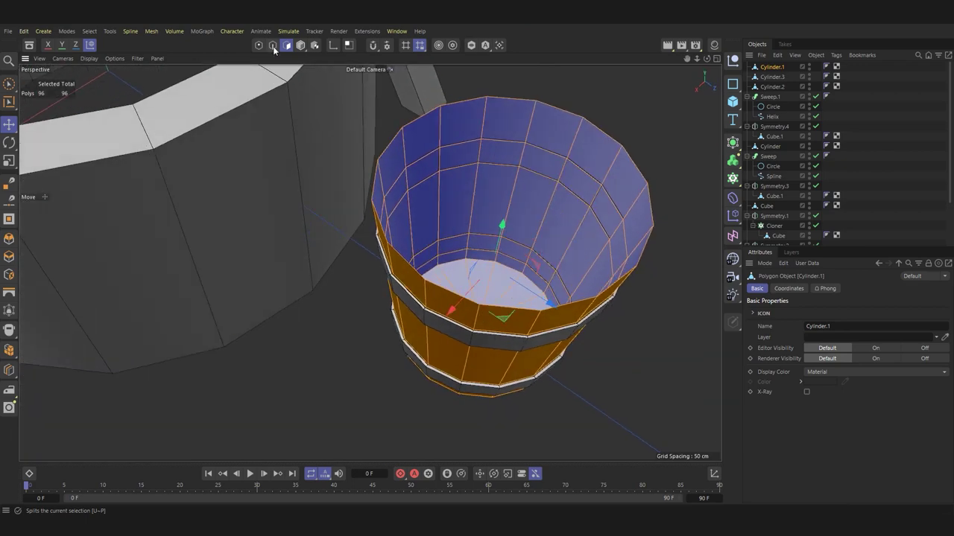
# Step: Delete the bucket's bottom cap polygons, leaving the base open
pyautogui.click(272, 45)
pyautogui.doubleClick(540, 176)
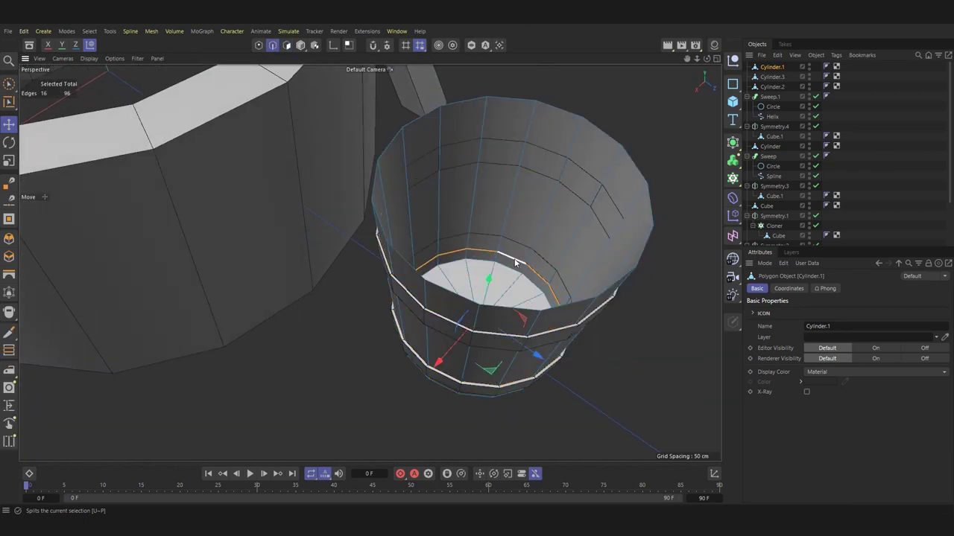
pyautogui.moveTo(517, 268)
pyautogui.keyDown('alt'); pyautogui.mouseDown()
pyautogui.moveTo(544, 258)
pyautogui.moveTo(572, 322)
pyautogui.mouseUp(); pyautogui.keyUp('alt')
pyautogui.scroll(3, 572, 322)
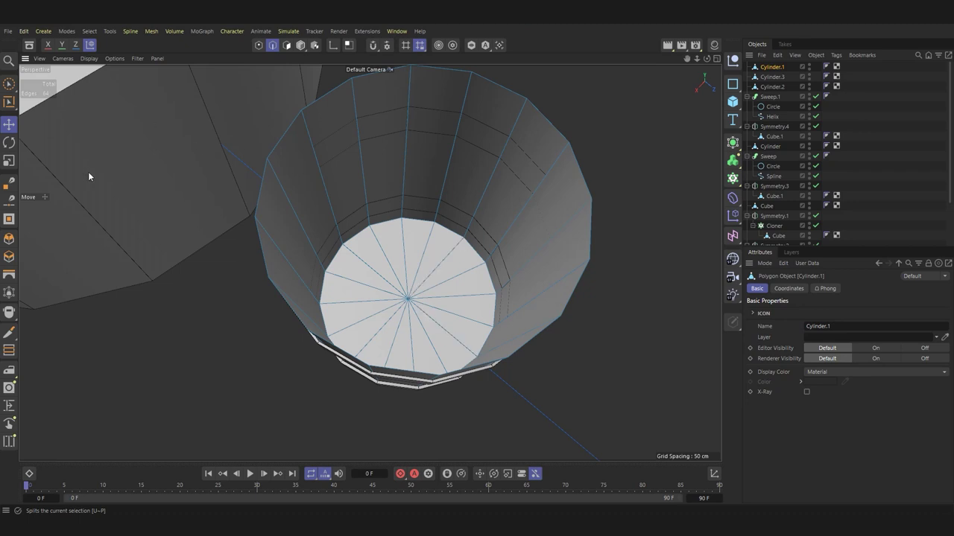
pyautogui.press('9')
pyautogui.click(286, 45)
pyautogui.click(425, 308)
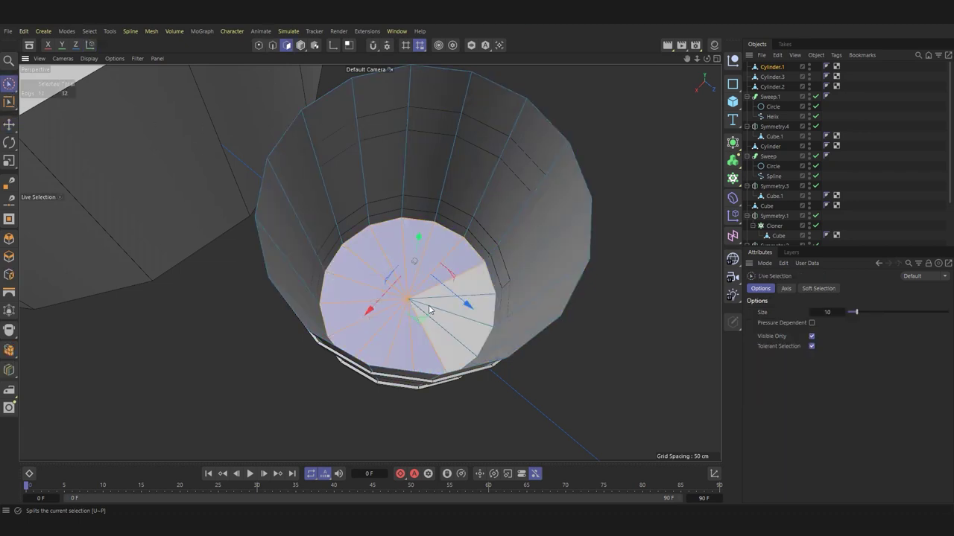
pyautogui.press('Delete')
pyautogui.keyDown('alt'); pyautogui.moveTo(436, 270); pyautogui.dragTo(470, 281); pyautogui.keyUp('alt')
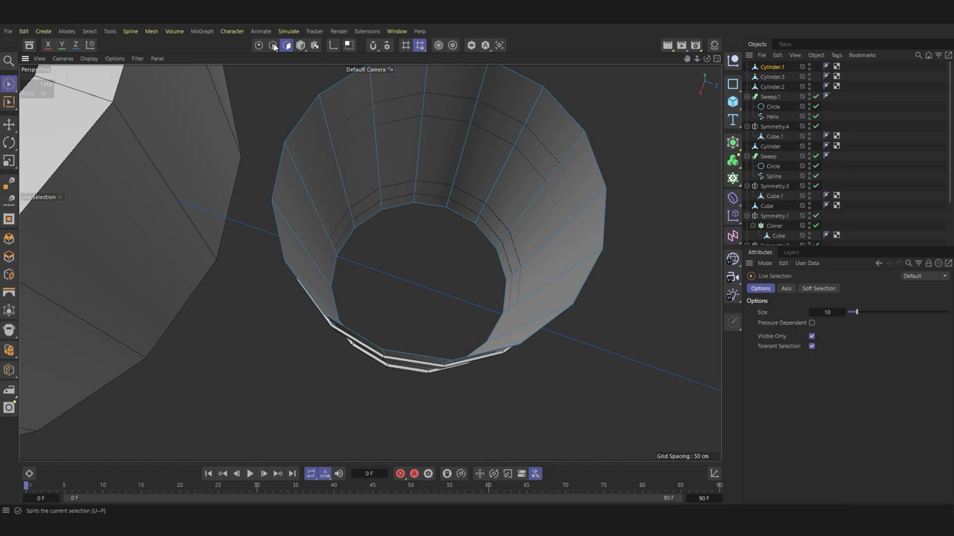
# Step: Fill the open bottom edge loop with a single polygon using Close Polygon Hole
pyautogui.press('e')
pyautogui.doubleClick(431, 223)
pyautogui.rightClick(431, 245)
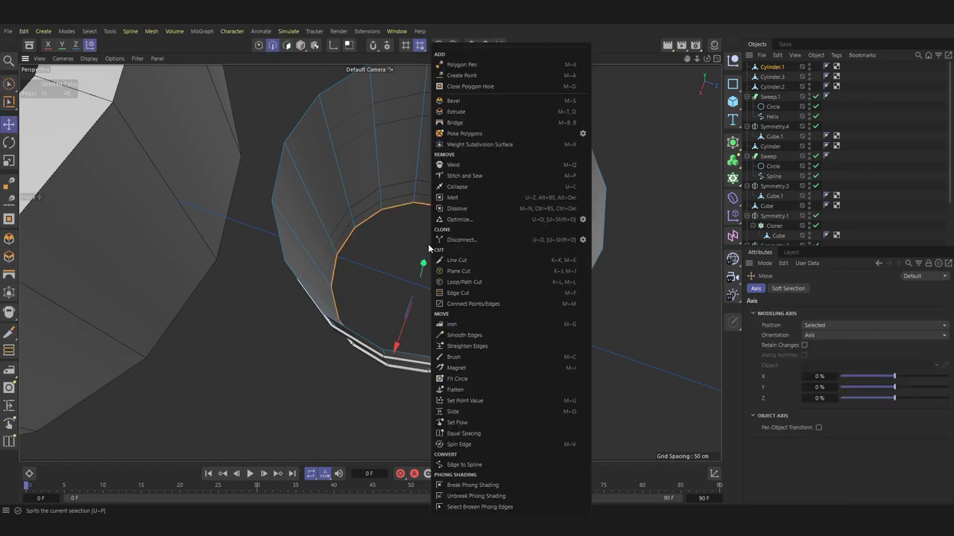
pyautogui.click(469, 85)
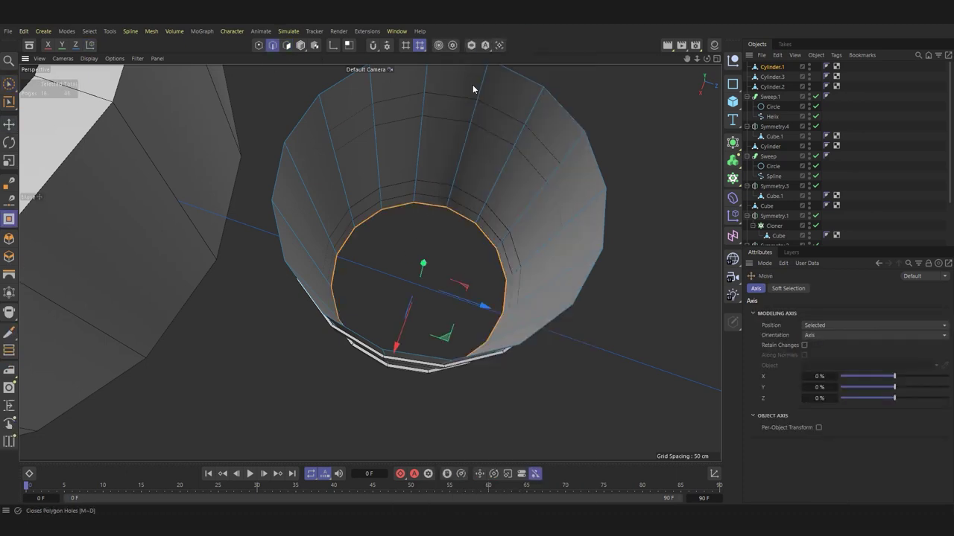
pyautogui.click(486, 235)
# Step: In Top view, Line Cut two parallel vertical lines across the new bottom cap as plank divisions
pyautogui.press('e')
pyautogui.middleClick(440, 256)
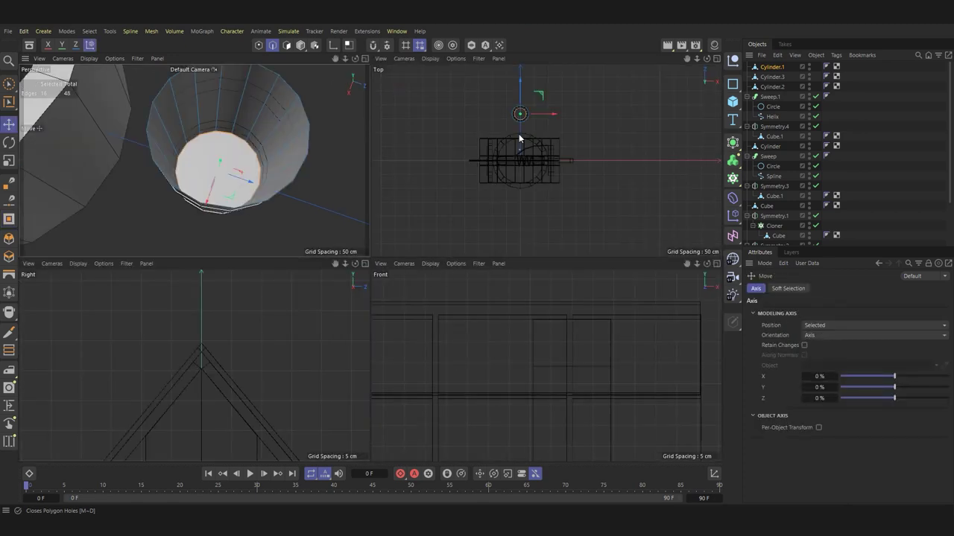
pyautogui.middleClick(519, 134)
pyautogui.scroll(2, 474, 212)
pyautogui.scroll(2, 474, 208)
pyautogui.click(9, 332)
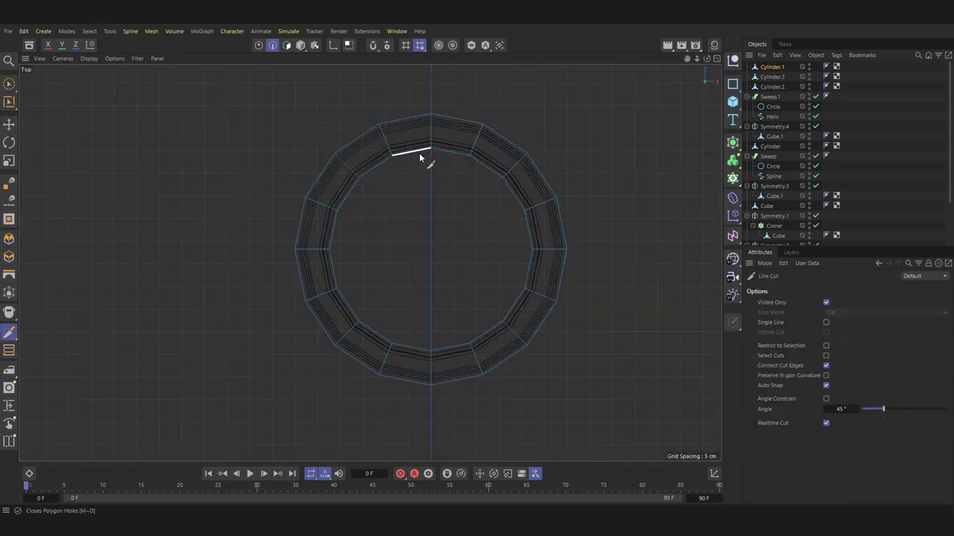
pyautogui.click(469, 344)
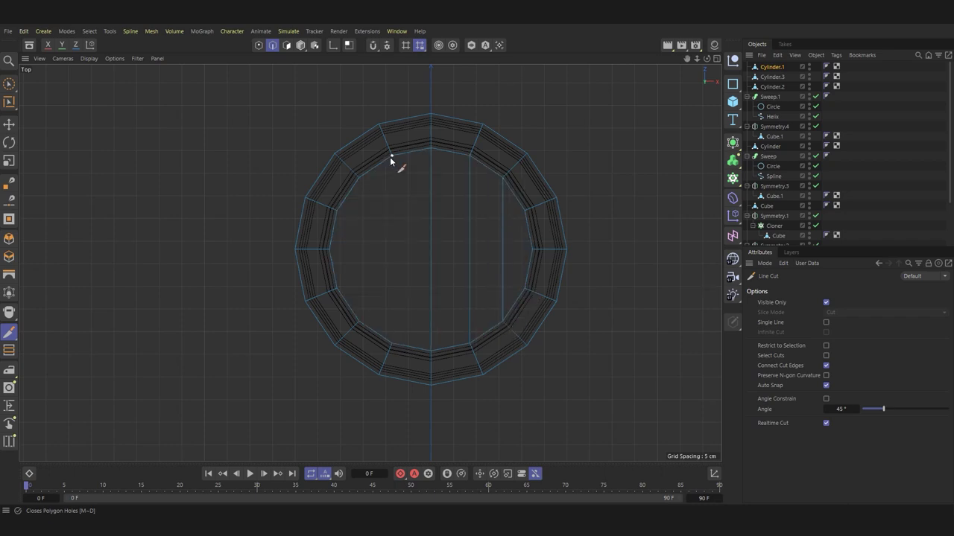
pyautogui.moveTo(392, 155); pyautogui.dragTo(392, 347)
pyautogui.moveTo(358, 179); pyautogui.dragTo(359, 321)
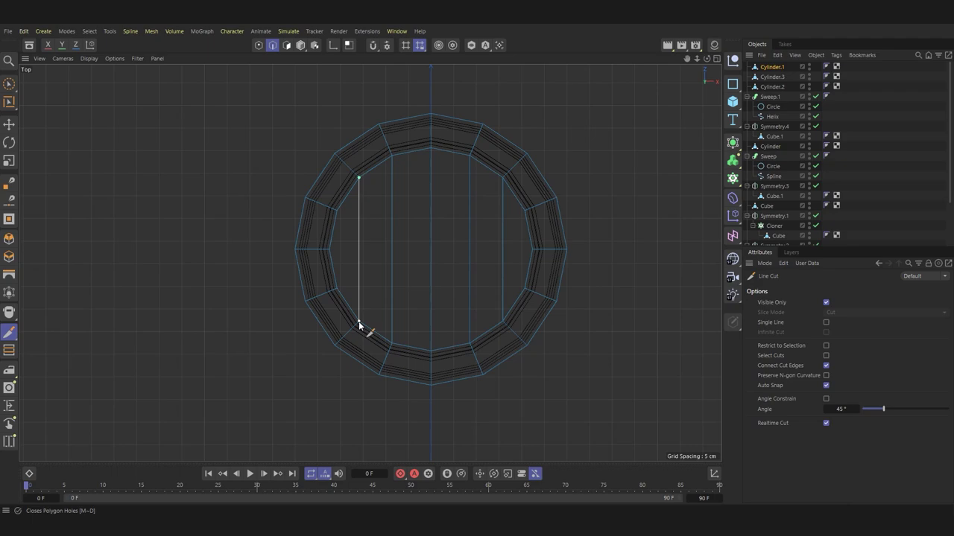
pyautogui.middleClick(417, 268)
# Step: Select one plank strip of the bucket's bottom
pyautogui.press('F1')
pyautogui.moveTo(481, 264)
pyautogui.keyDown('alt'); pyautogui.mouseDown()
pyautogui.moveTo(326, 273)
pyautogui.moveTo(448, 215)
pyautogui.mouseUp(); pyautogui.keyUp('alt')
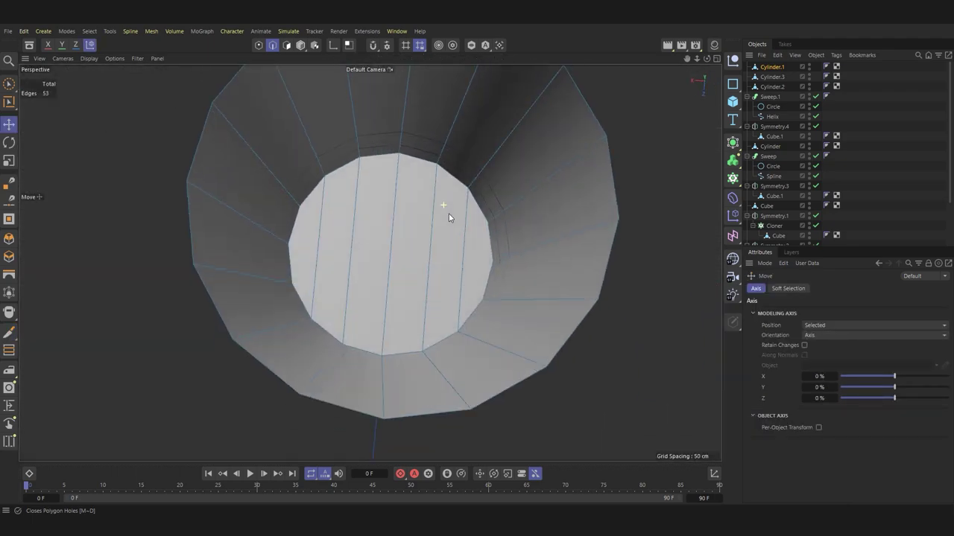
pyautogui.click(408, 253)
pyautogui.moveTo(409, 253)
pyautogui.keyDown('alt'); pyautogui.mouseDown()
pyautogui.moveTo(460, 190)
pyautogui.moveTo(474, 138)
pyautogui.moveTo(445, 330)
pyautogui.mouseUp(); pyautogui.keyUp('alt')
pyautogui.scroll(3, 445, 330)
# Step: Extrude the selected bottom plank strip
pyautogui.press('d')
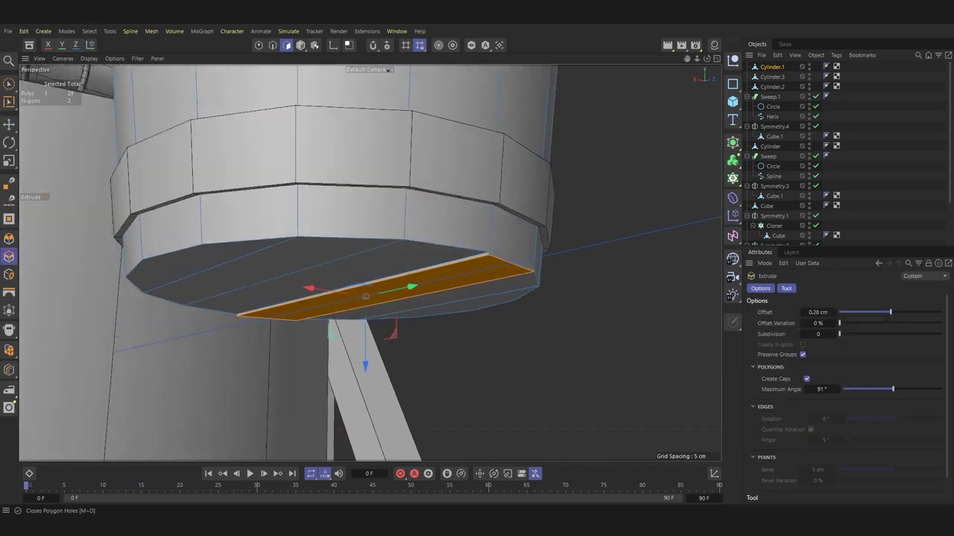
pyautogui.press('e')
pyautogui.keyDown('alt'); pyautogui.moveTo(587, 269); pyautogui.dragTo(510, 278); pyautogui.keyUp('alt')
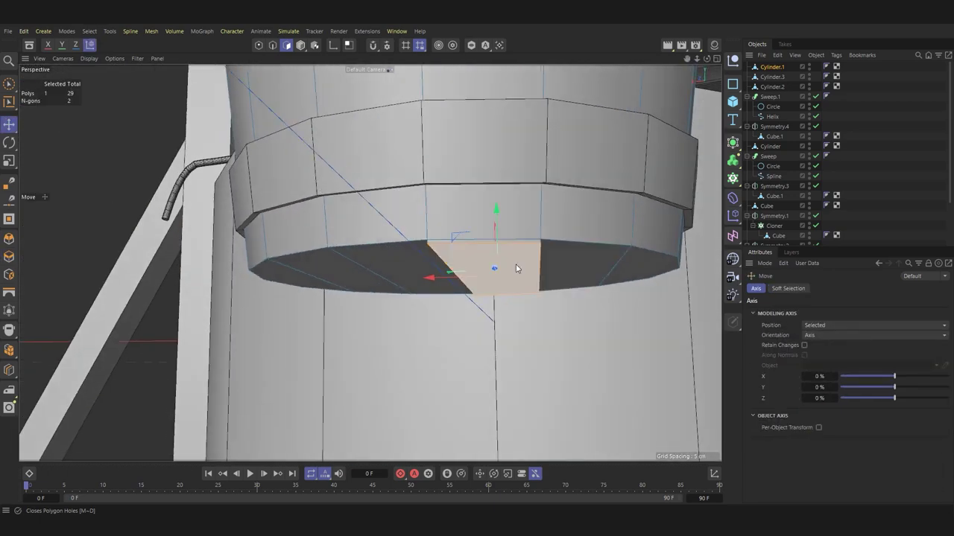
pyautogui.moveTo(585, 279)
pyautogui.keyDown('alt'); pyautogui.mouseDown()
pyautogui.moveTo(552, 250)
pyautogui.moveTo(520, 301)
pyautogui.moveTo(345, 211)
pyautogui.moveTo(502, 262)
pyautogui.moveTo(369, 110)
pyautogui.mouseUp(); pyautogui.keyUp('alt')
# Step: Loop-select a row of bottom polygons and split them into a new object
pyautogui.press('u')
pyautogui.press('l')
pyautogui.click(520, 301)
pyautogui.press('e')
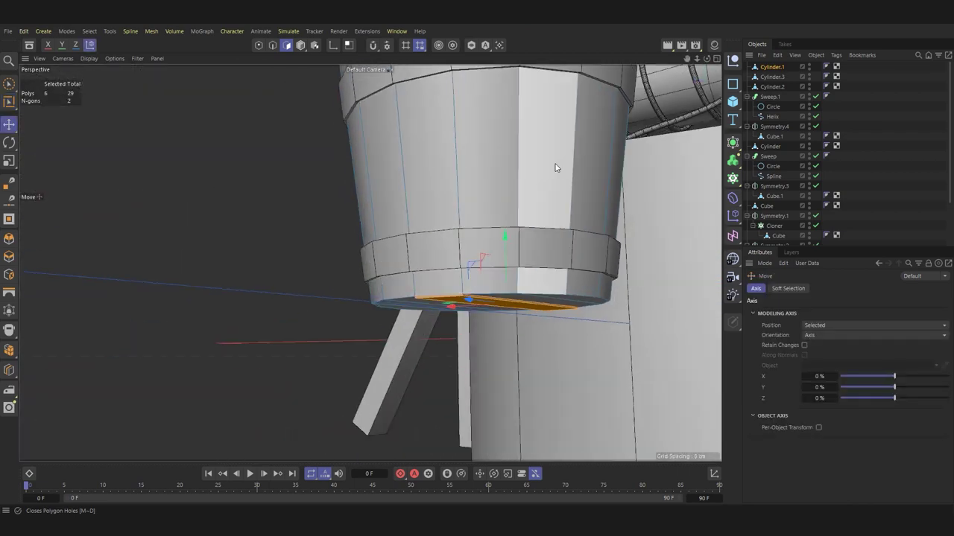
pyautogui.rightClick(453, 302)
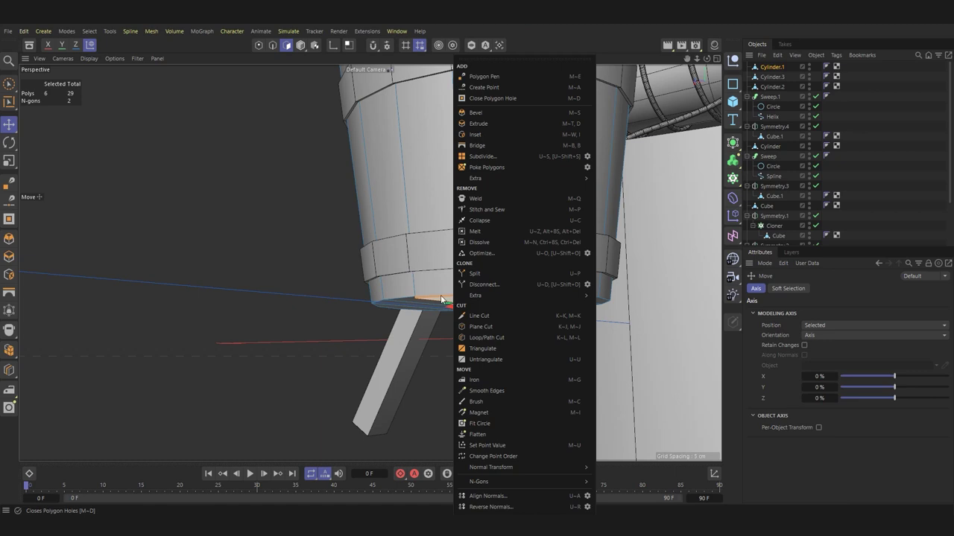
pyautogui.click(474, 273)
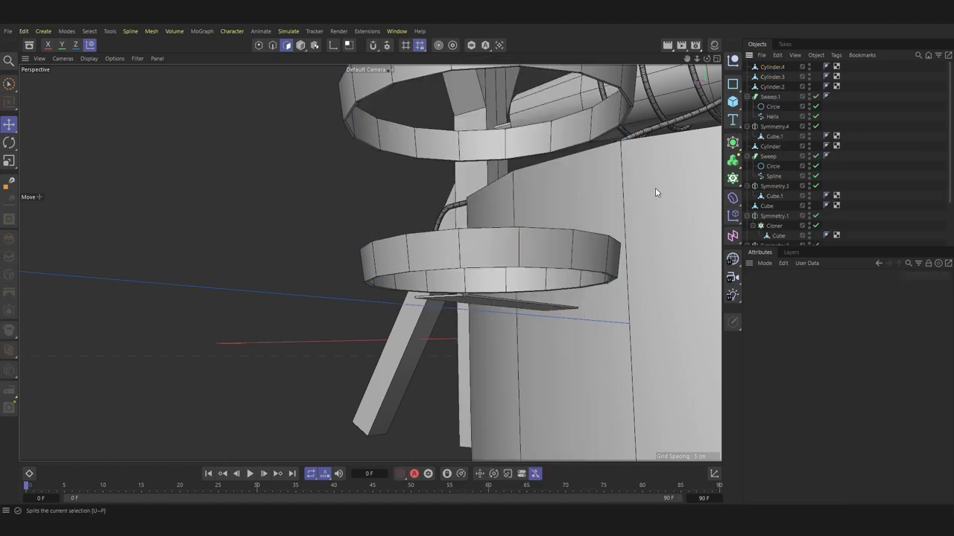
pyautogui.moveTo(702, 140)
pyautogui.keyDown('alt'); pyautogui.mouseDown()
pyautogui.moveTo(562, 259)
pyautogui.moveTo(472, 171)
pyautogui.mouseUp(); pyautogui.keyUp('alt')
# Step: Extrude a bottom face of the bucket by about 0.3 cm
pyautogui.click(301, 47)
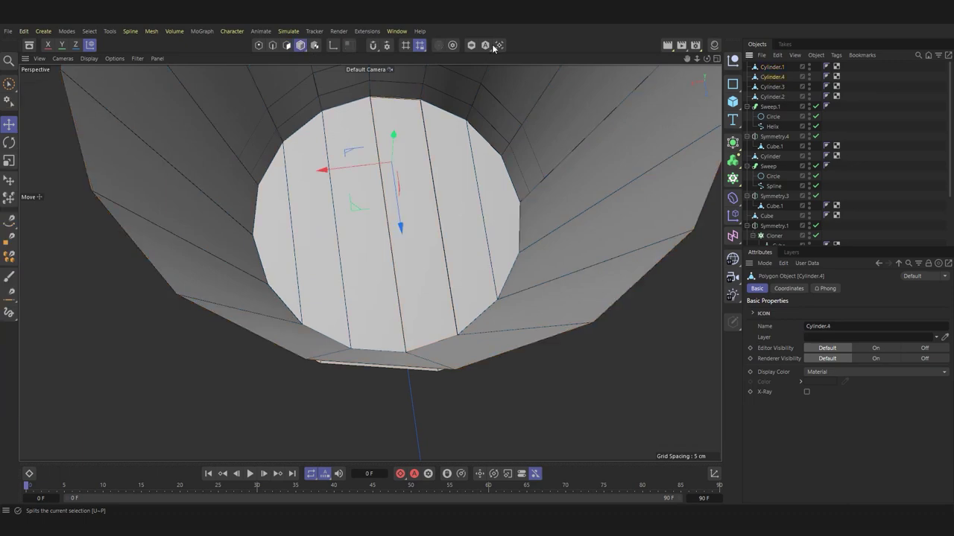
pyautogui.moveTo(416, 201)
pyautogui.keyDown('alt'); pyautogui.mouseDown()
pyautogui.moveTo(475, 156)
pyautogui.moveTo(454, 145)
pyautogui.moveTo(438, 215)
pyautogui.moveTo(464, 227)
pyautogui.moveTo(466, 162)
pyautogui.mouseUp(); pyautogui.keyUp('alt')
pyautogui.click(287, 46)
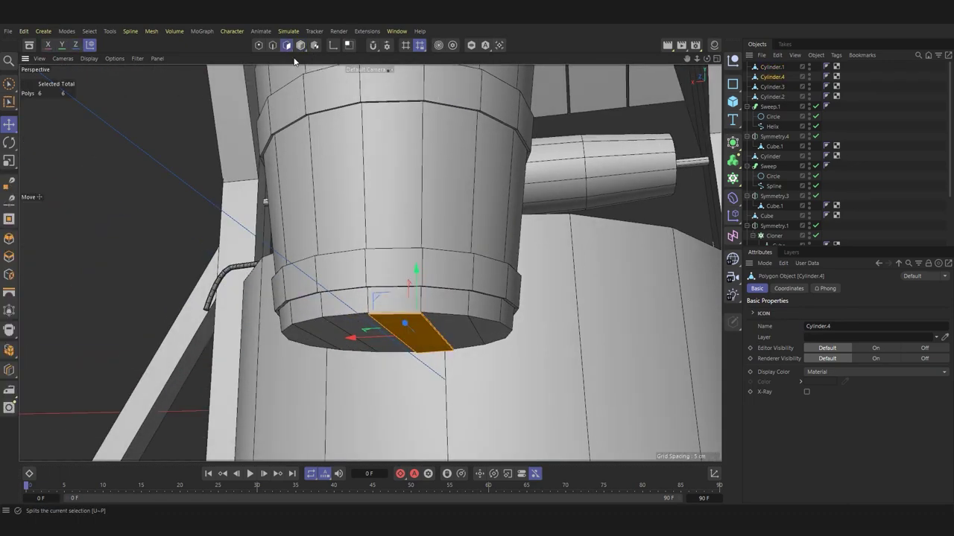
pyautogui.press('s')
pyautogui.press('d')
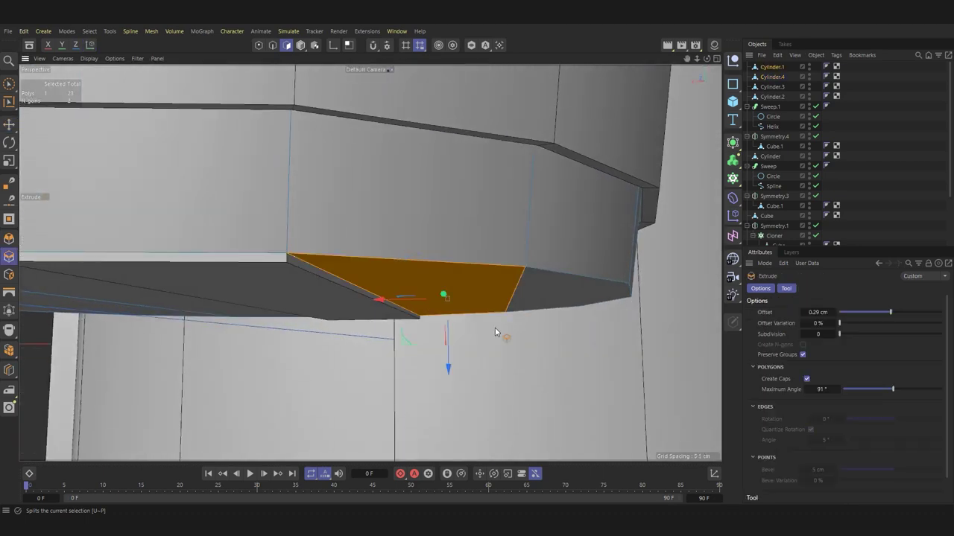
pyautogui.moveTo(494, 327)
pyautogui.mouseDown()
pyautogui.moveTo(529, 280)
pyautogui.moveTo(394, 216)
pyautogui.mouseUp()
# Step: Loop-select two loops of bottom faces and split them into a new object
pyautogui.press('u')
pyautogui.press('l')
pyautogui.click(602, 243)
pyautogui.scroll(-5, 494, 298)
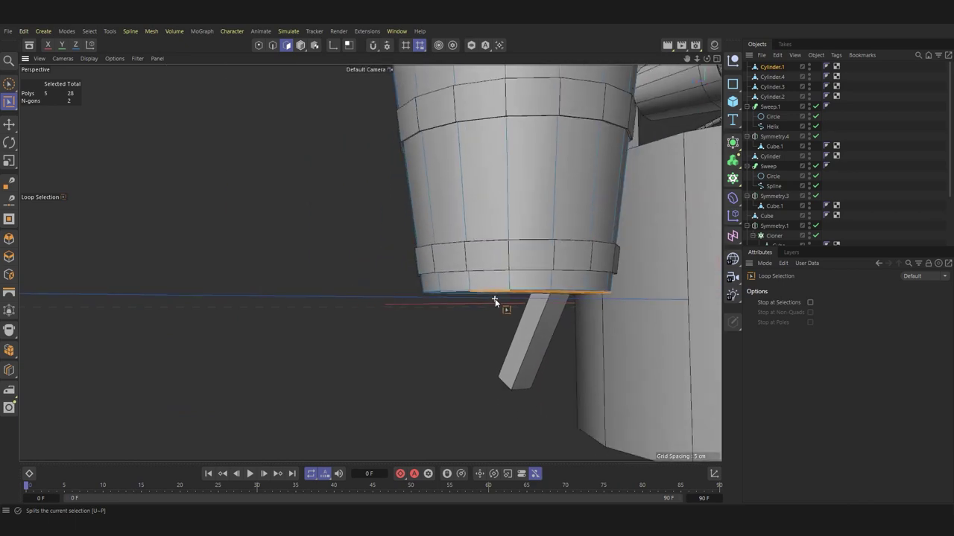
pyautogui.scroll(-5, 482, 260)
pyautogui.keyDown('alt'); pyautogui.moveTo(560, 128); pyautogui.dragTo(272, 48); pyautogui.keyUp('alt')
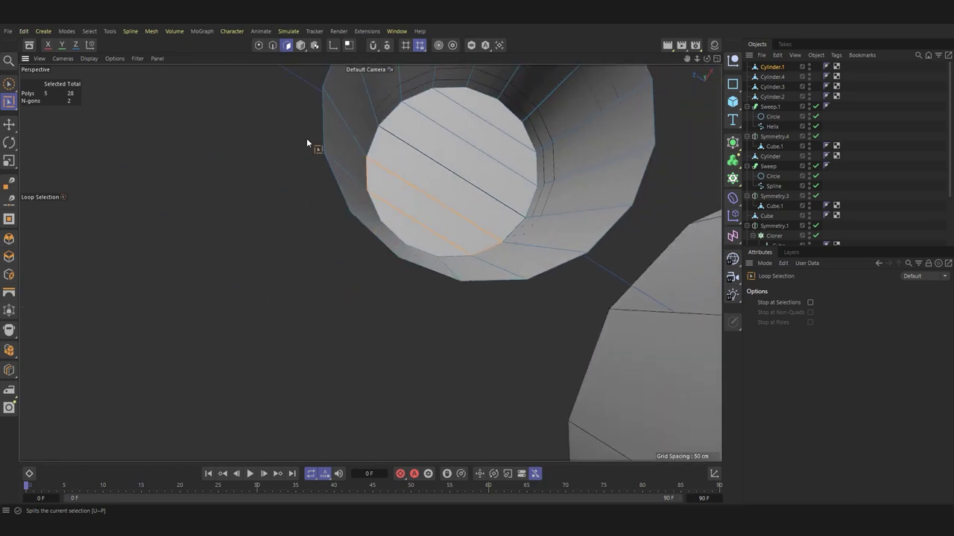
pyautogui.click(418, 201)
pyautogui.press('e')
pyautogui.moveTo(417, 201)
pyautogui.keyDown('alt'); pyautogui.mouseDown()
pyautogui.moveTo(522, 179)
pyautogui.moveTo(509, 303)
pyautogui.mouseUp(); pyautogui.keyUp('alt')
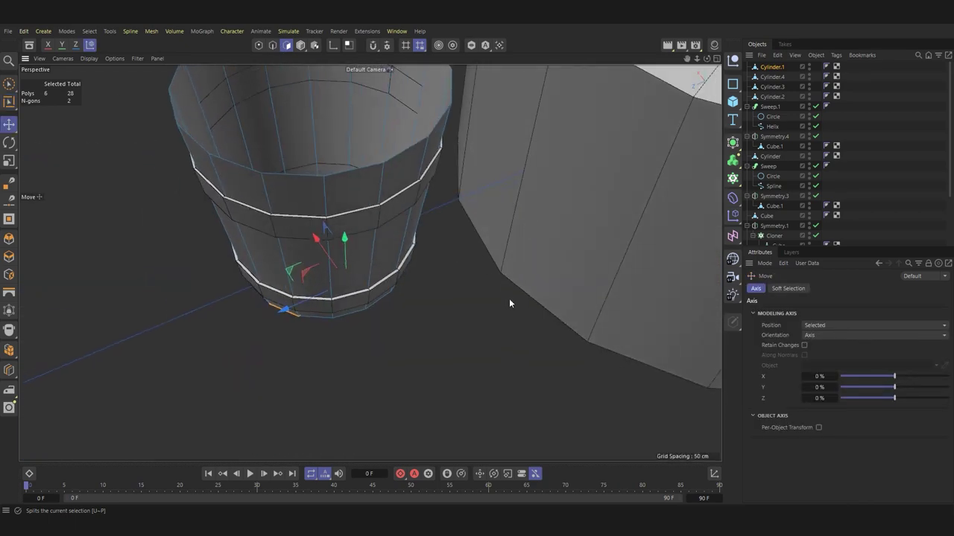
pyautogui.rightClick(289, 315)
pyautogui.click(357, 298)
pyautogui.moveTo(313, 305)
pyautogui.keyDown('alt'); pyautogui.mouseDown()
pyautogui.moveTo(351, 324)
pyautogui.moveTo(447, 224)
pyautogui.mouseUp(); pyautogui.keyUp('alt')
# Step: Select the end cap face of Cylinder.1 and frame it in the Top view
pyautogui.click(772, 66)
pyautogui.press('o')
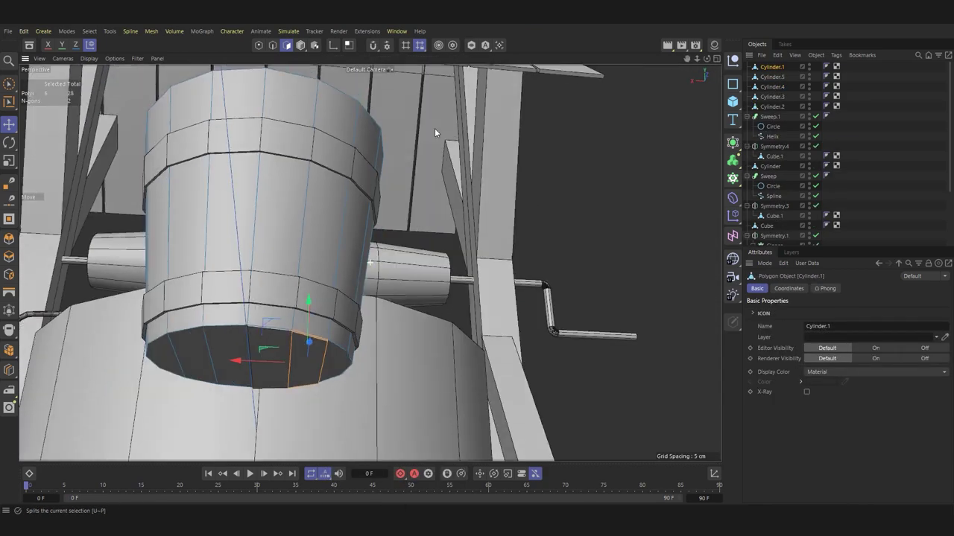
pyautogui.scroll(3, 385, 251)
pyautogui.scroll(3, 447, 246)
pyautogui.click(432, 239)
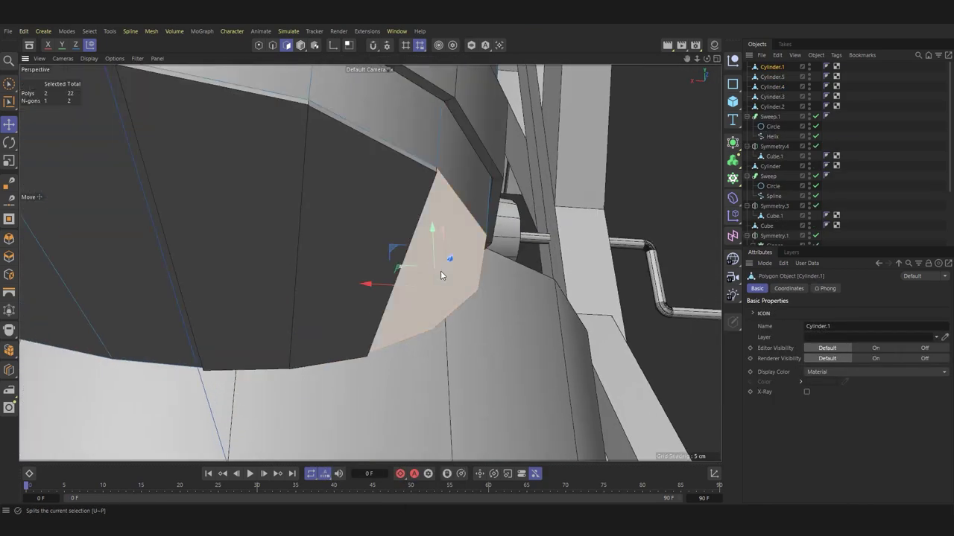
pyautogui.keyDown('alt'); pyautogui.moveTo(447, 246); pyautogui.dragTo(548, 243); pyautogui.keyUp('alt')
pyautogui.press('s')
pyautogui.press('e')
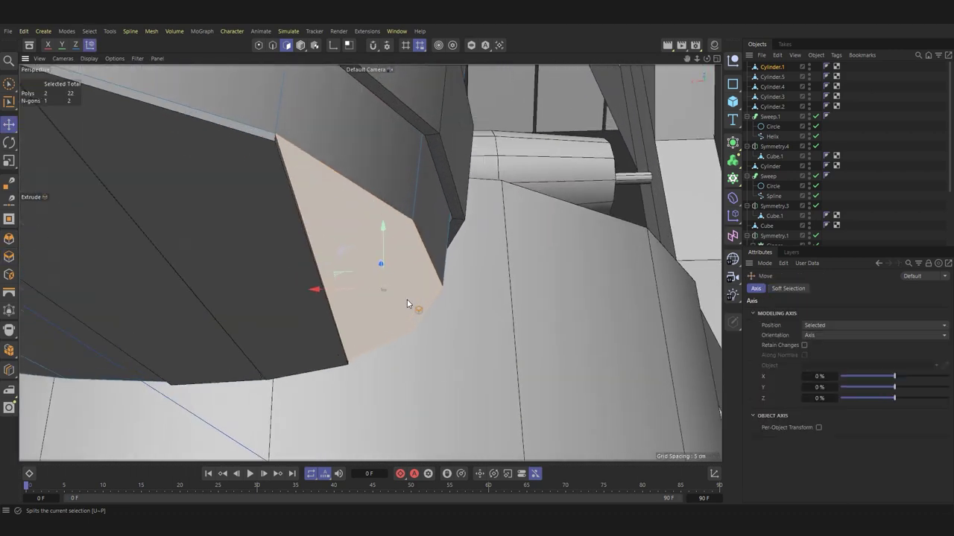
pyautogui.middleClick(407, 299)
pyautogui.middleClick(406, 245)
pyautogui.press('s')
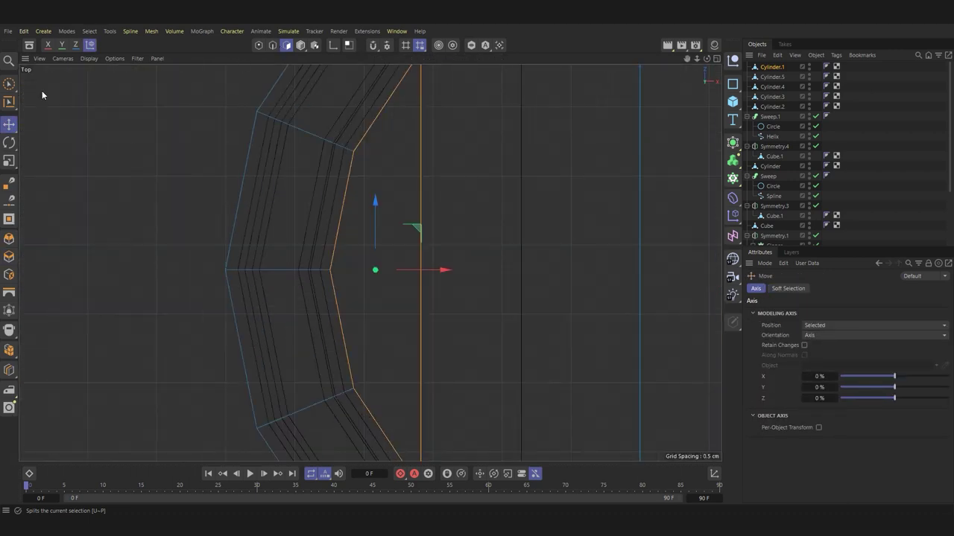
# Step: Line Cut across the cap face, then extrude the cut faces by 0.25 cm
pyautogui.click(7, 371)
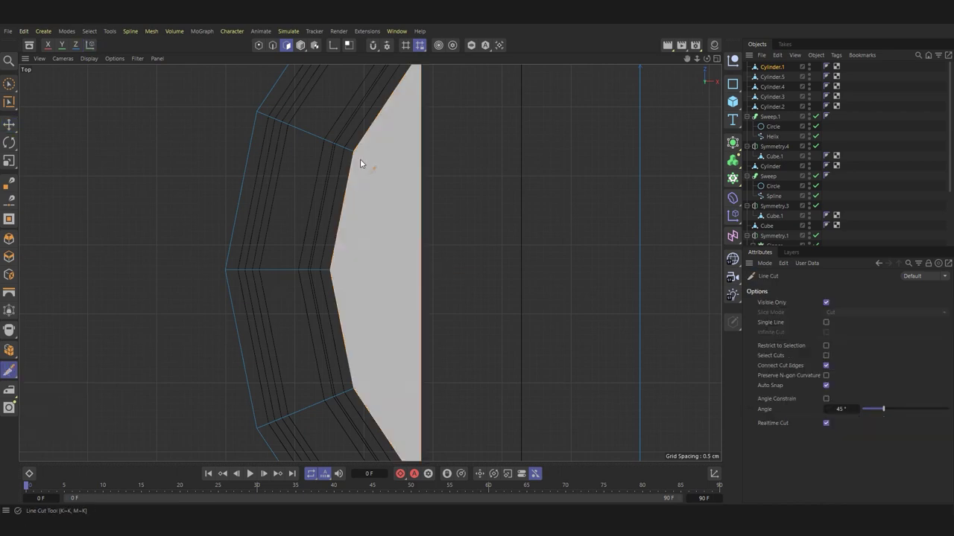
pyautogui.click(353, 151)
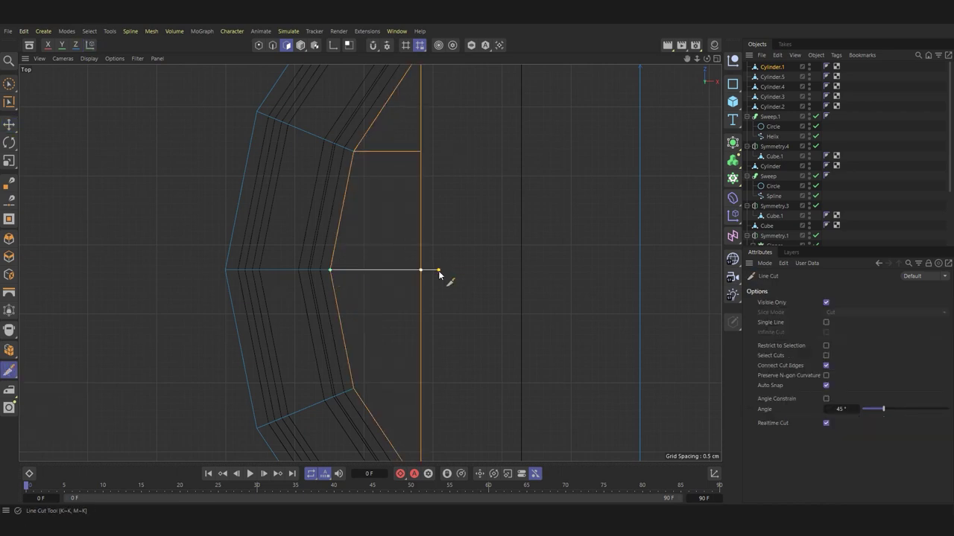
pyautogui.click(437, 388)
pyautogui.press('e')
pyautogui.press('F1')
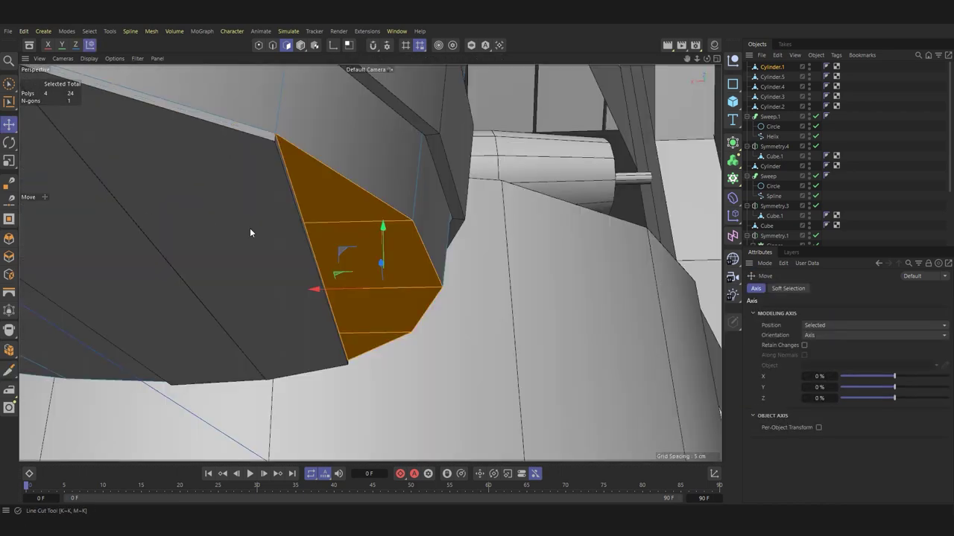
pyautogui.press('d')
pyautogui.keyDown('alt'); pyautogui.moveTo(374, 257); pyautogui.dragTo(75, 105); pyautogui.keyUp('alt')
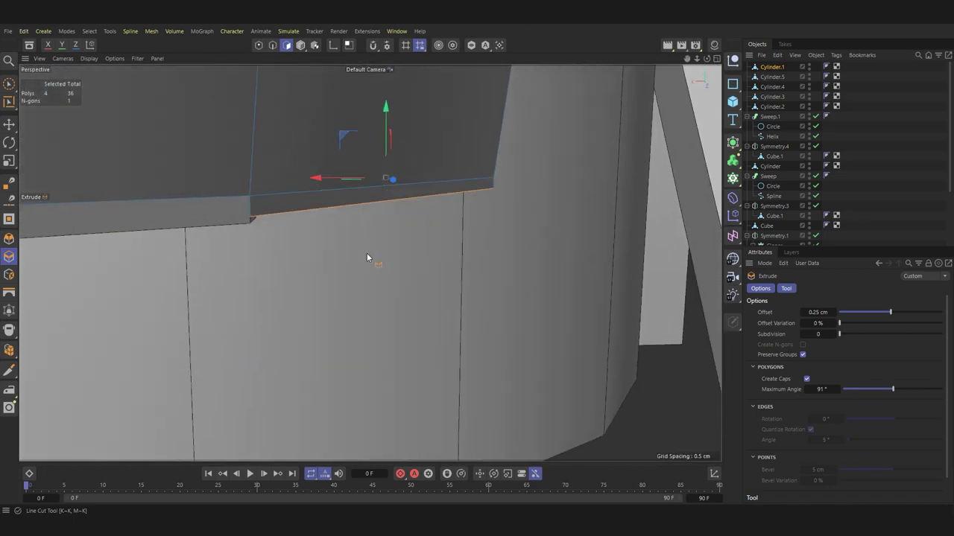
# Step: Loop-select another ring of bucket faces
pyautogui.press('u')
pyautogui.press('l')
pyautogui.click(462, 225)
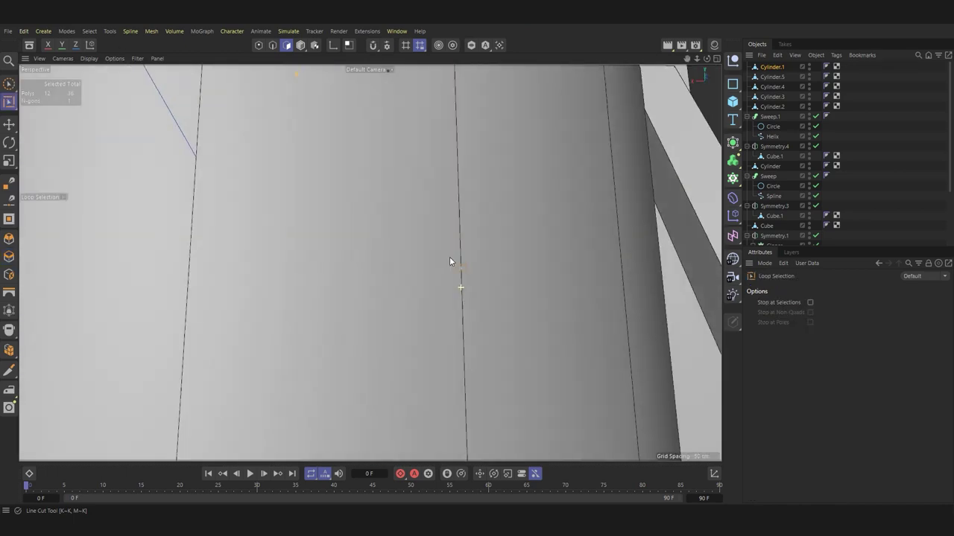
pyautogui.scroll(-5, 449, 257)
pyautogui.scroll(-3, 381, 127)
pyautogui.keyDown('alt'); pyautogui.moveTo(425, 275); pyautogui.dragTo(447, 319); pyautogui.keyUp('alt')
pyautogui.scroll(5, 447, 319)
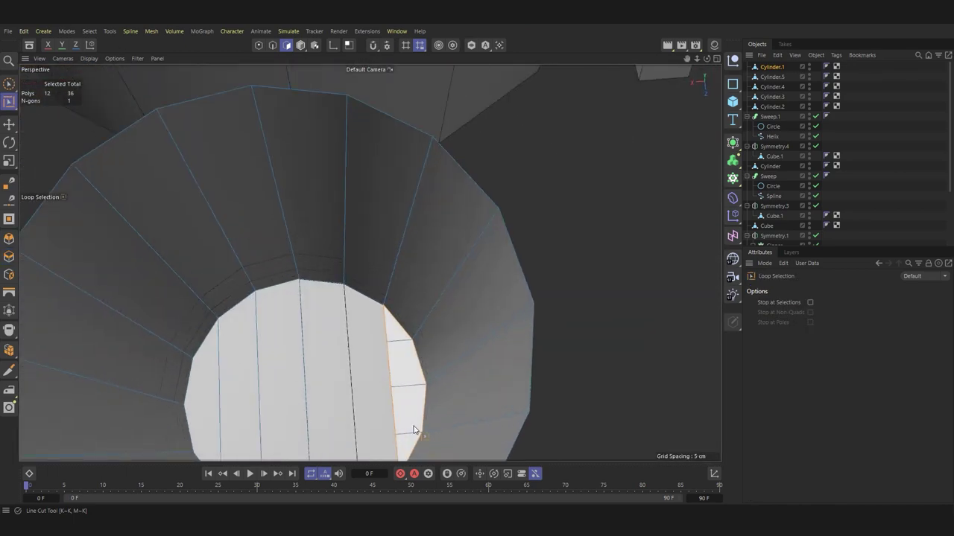
# Step: Split the selected faces off into a new object, Cylinder.6
pyautogui.rightClick(404, 372)
pyautogui.click(442, 274)
pyautogui.scroll(-5, 496, 345)
pyautogui.scroll(1, 522, 313)
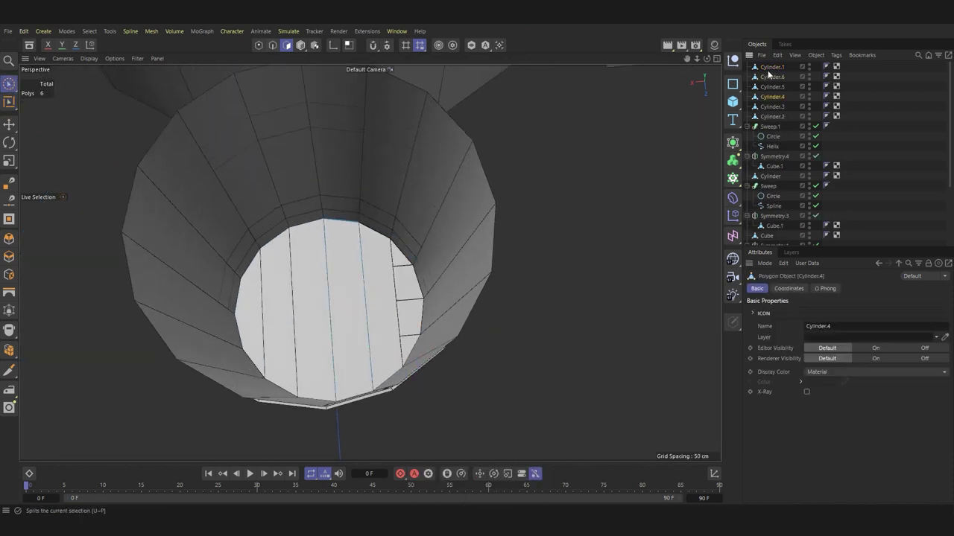
pyautogui.press('e')
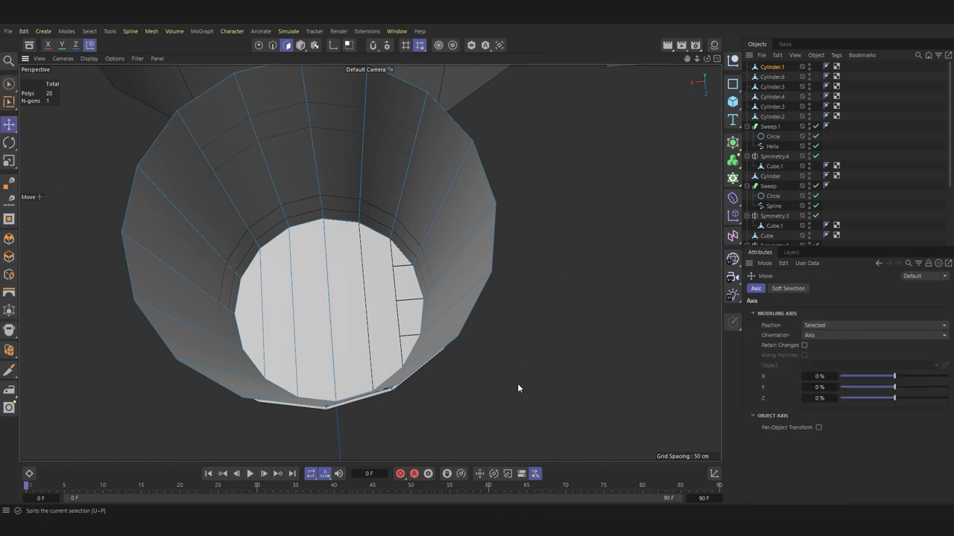
pyautogui.moveTo(517, 383)
pyautogui.keyDown('alt'); pyautogui.mouseDown()
pyautogui.moveTo(447, 328)
pyautogui.moveTo(476, 283)
pyautogui.mouseUp(); pyautogui.keyUp('alt')
pyautogui.scroll(5, 435, 334)
pyautogui.click(300, 45)
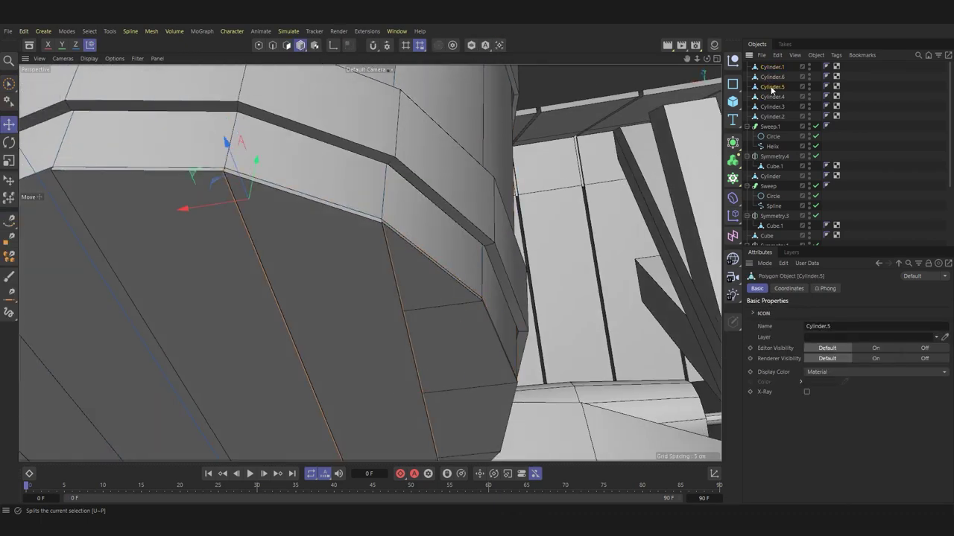
# Step: Run Center Axis to from the Command Manager to re-centre the split piece's axis
pyautogui.click(396, 31)
pyautogui.moveTo(417, 49)
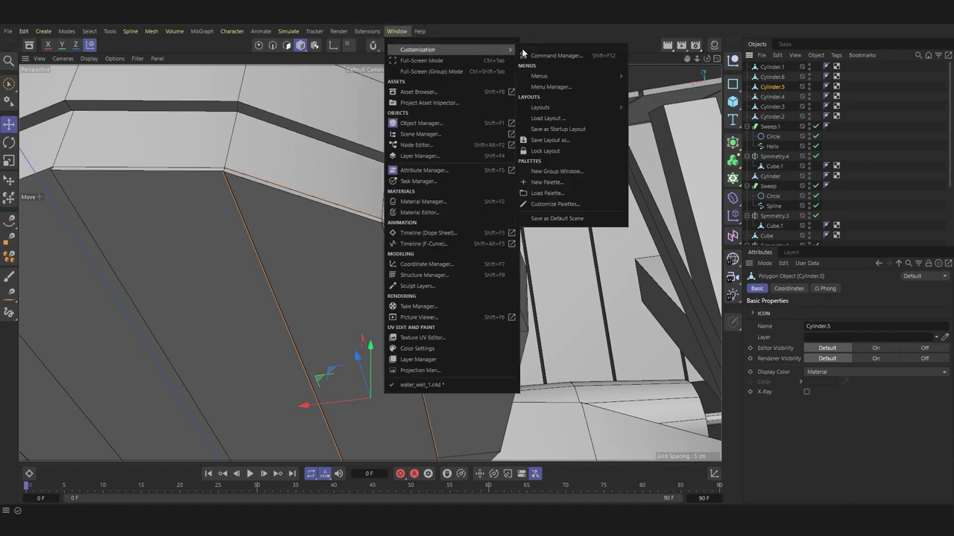
pyautogui.click(566, 56)
pyautogui.write('center')
pyautogui.click(603, 136)
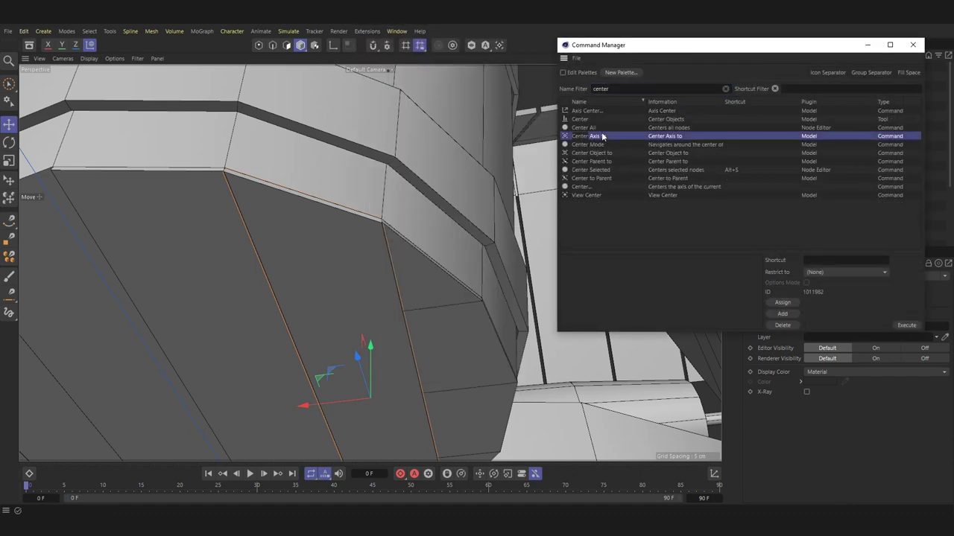
pyautogui.click(915, 47)
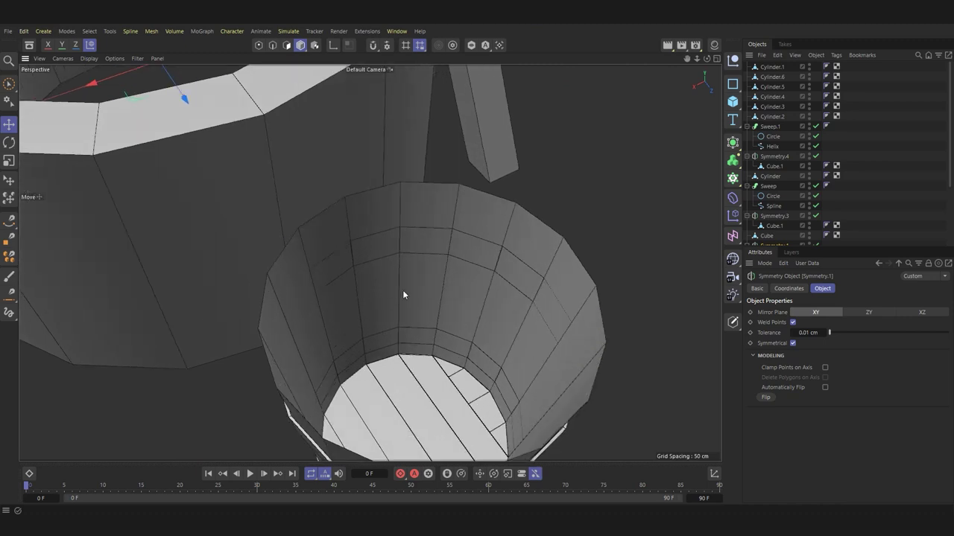
pyautogui.click(402, 295)
pyautogui.keyDown('alt'); pyautogui.moveTo(608, 182); pyautogui.dragTo(341, 125); pyautogui.keyUp('alt')
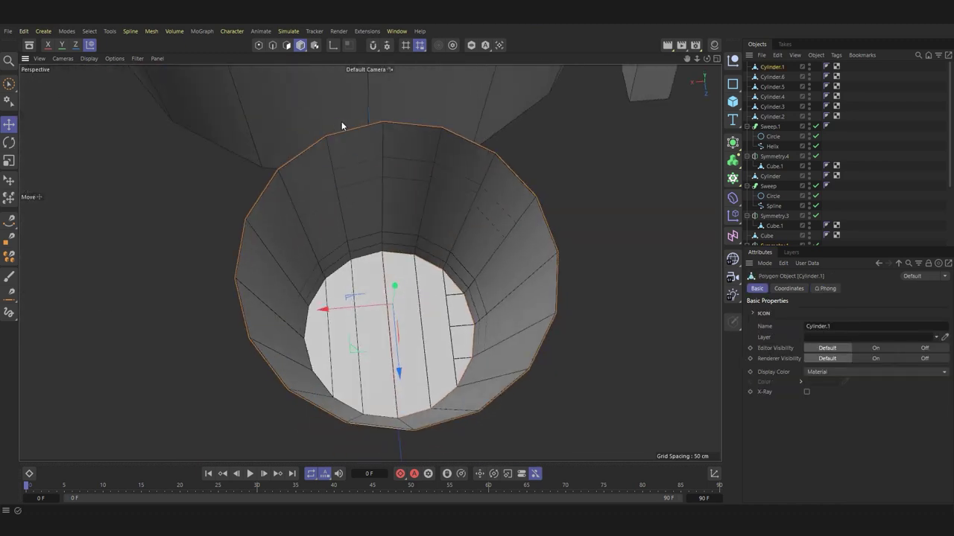
# Step: Select an inner wall face of the bucket and split it off as a new object
pyautogui.click(286, 45)
pyautogui.click(358, 298)
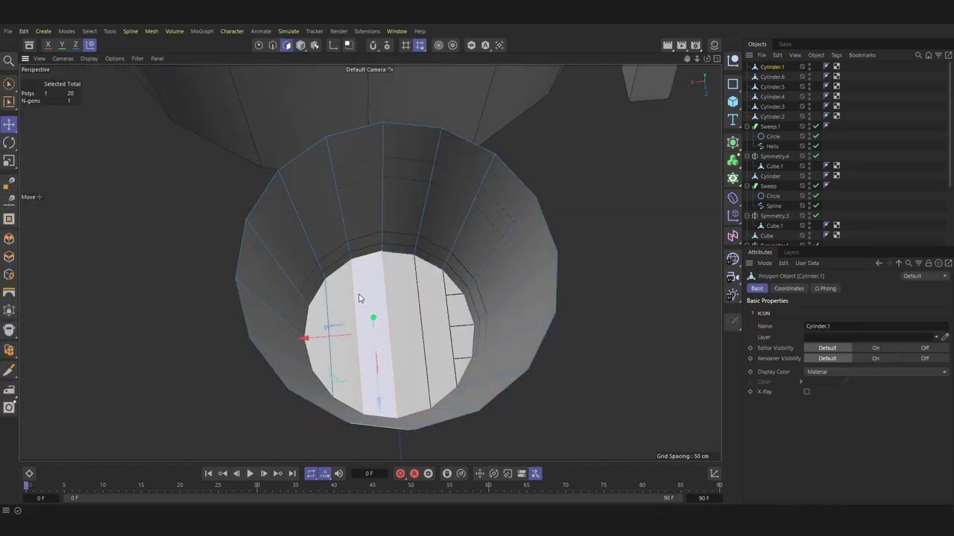
pyautogui.click(350, 190)
pyautogui.keyDown('alt'); pyautogui.moveTo(365, 227); pyautogui.dragTo(409, 221); pyautogui.keyUp('alt')
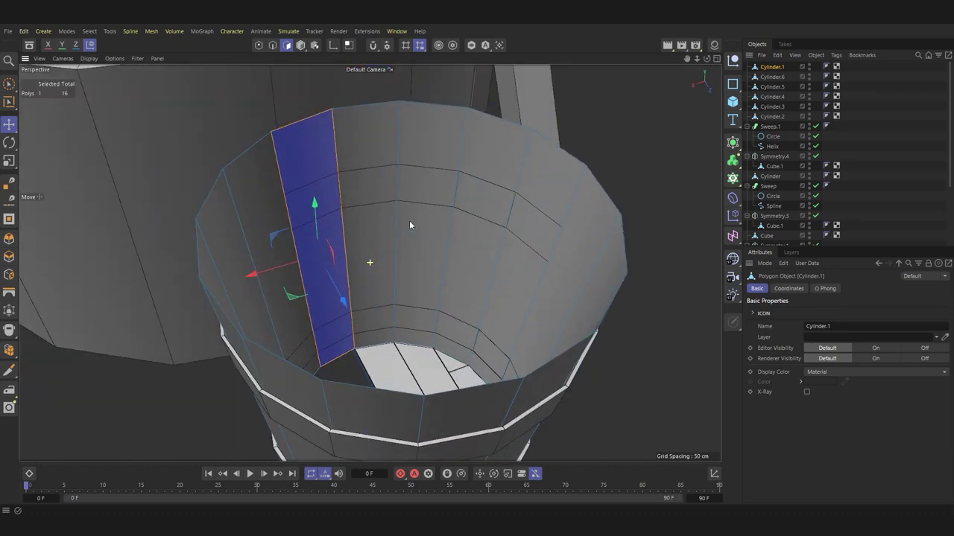
pyautogui.rightClick(302, 160)
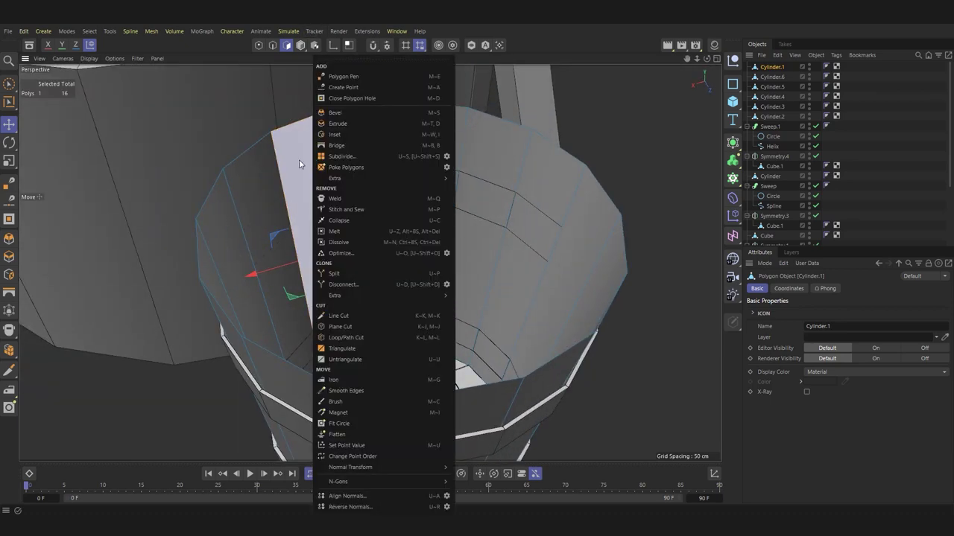
pyautogui.click(347, 275)
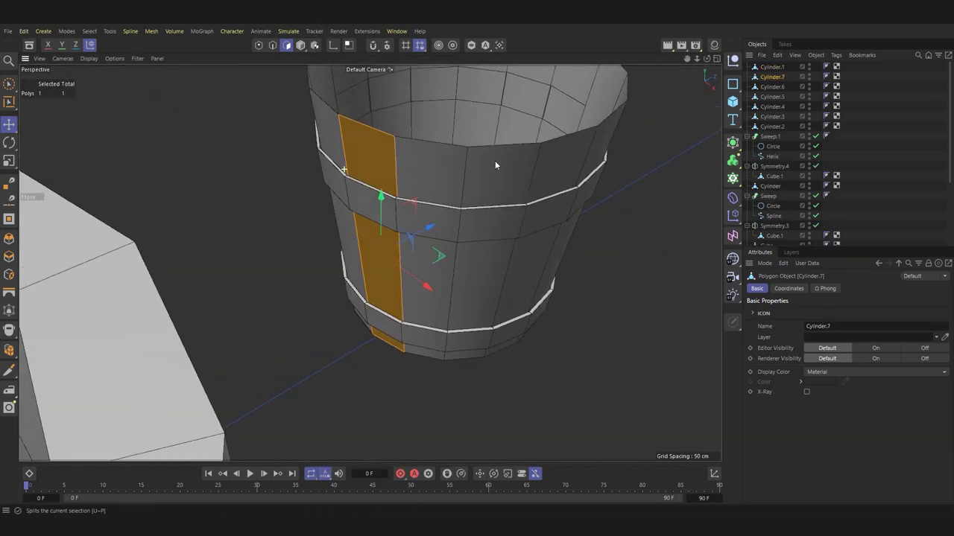
# Step: Extrude the split-off strip into a plank with a thickness of -0.21 cm
pyautogui.scroll(3, 495, 160)
pyautogui.press('d')
pyautogui.scroll(5, 412, 149)
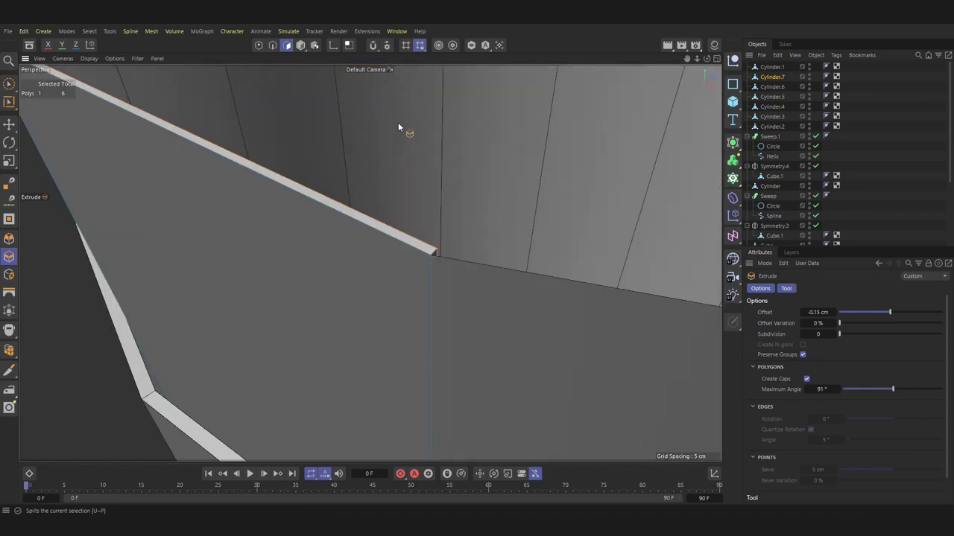
pyautogui.moveTo(398, 122); pyautogui.dragTo(387, 122)
pyautogui.scroll(-5, 453, 235)
pyautogui.keyDown('alt'); pyautogui.moveTo(453, 235); pyautogui.dragTo(310, 218); pyautogui.keyUp('alt')
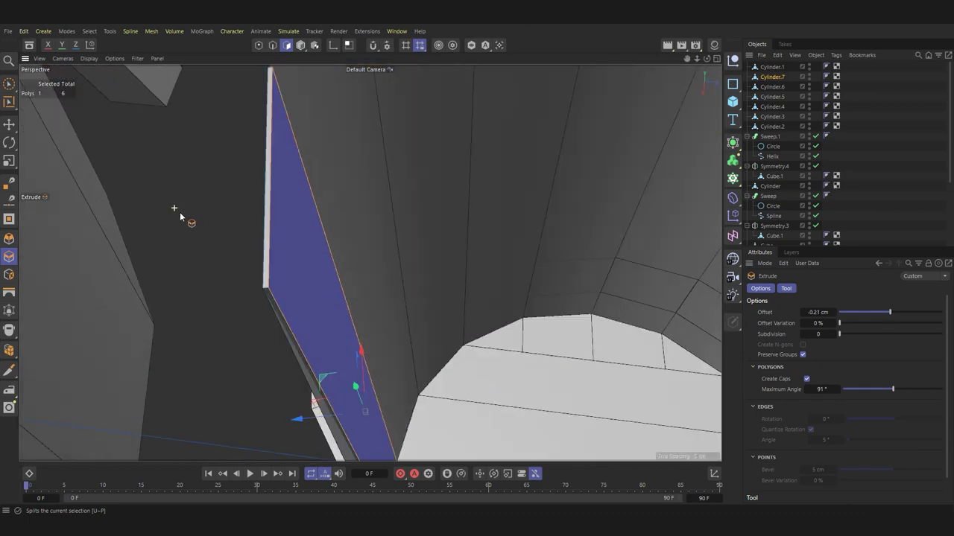
pyautogui.scroll(-5, 311, 221)
# Step: Reverse the plank's normals
pyautogui.rightClick(277, 309)
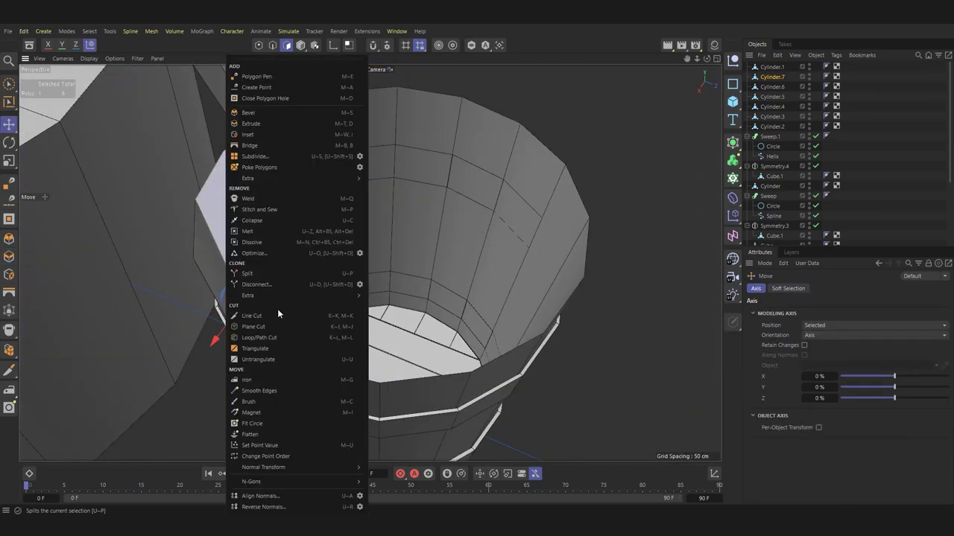
pyautogui.click(277, 320)
pyautogui.keyDown('alt'); pyautogui.moveTo(370, 224); pyautogui.dragTo(255, 213); pyautogui.keyUp('alt')
pyautogui.scroll(3, 256, 214)
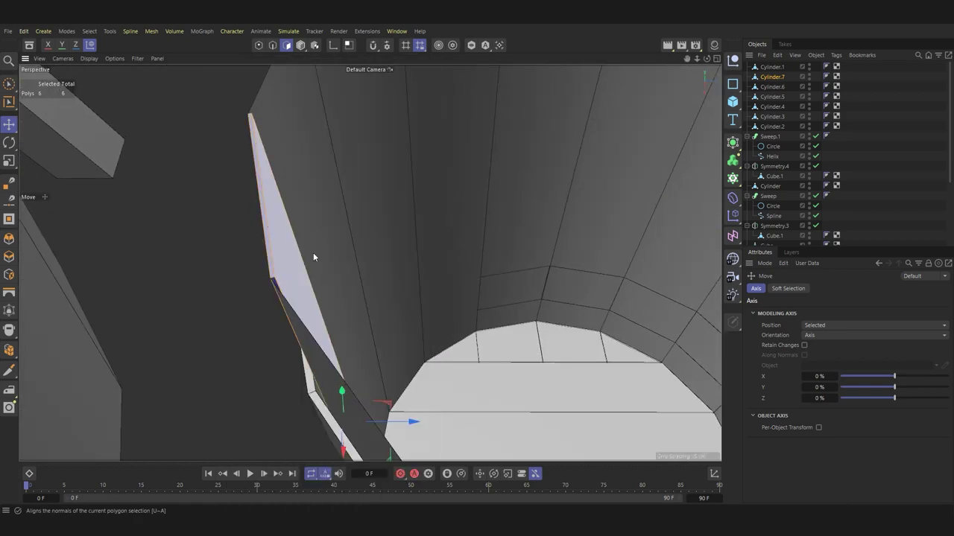
pyautogui.scroll(-2, 313, 257)
pyautogui.rightClick(366, 230)
pyautogui.click(394, 503)
# Step: Optimize the plank mesh and return to Polygon mode
pyautogui.scroll(-5, 326, 246)
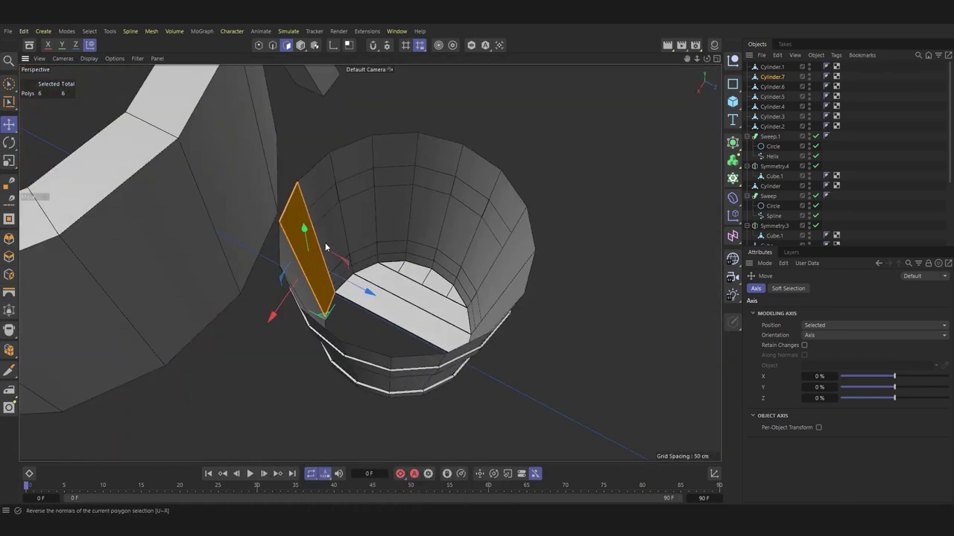
pyautogui.scroll(3, 325, 247)
pyautogui.rightClick(272, 249)
pyautogui.click(298, 251)
pyautogui.scroll(2, 498, 229)
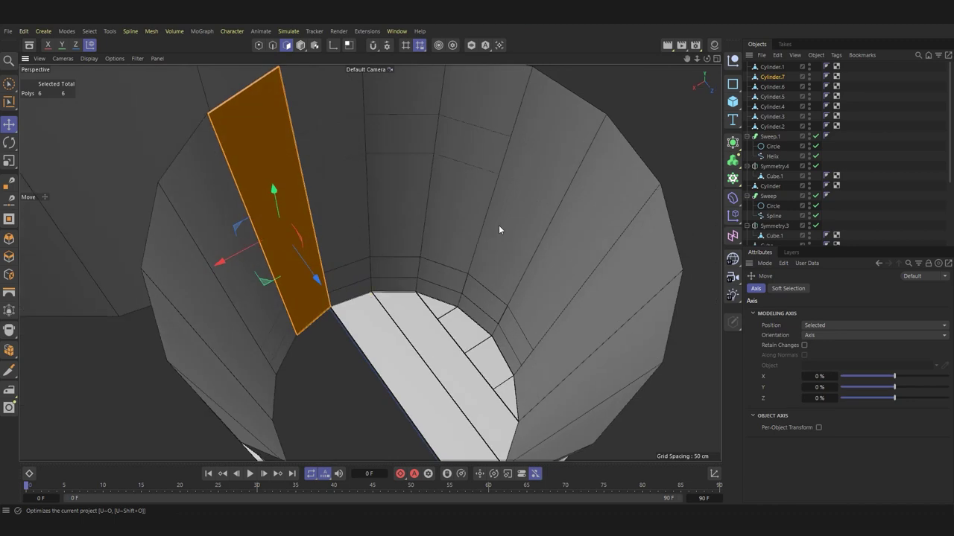
pyautogui.click(300, 46)
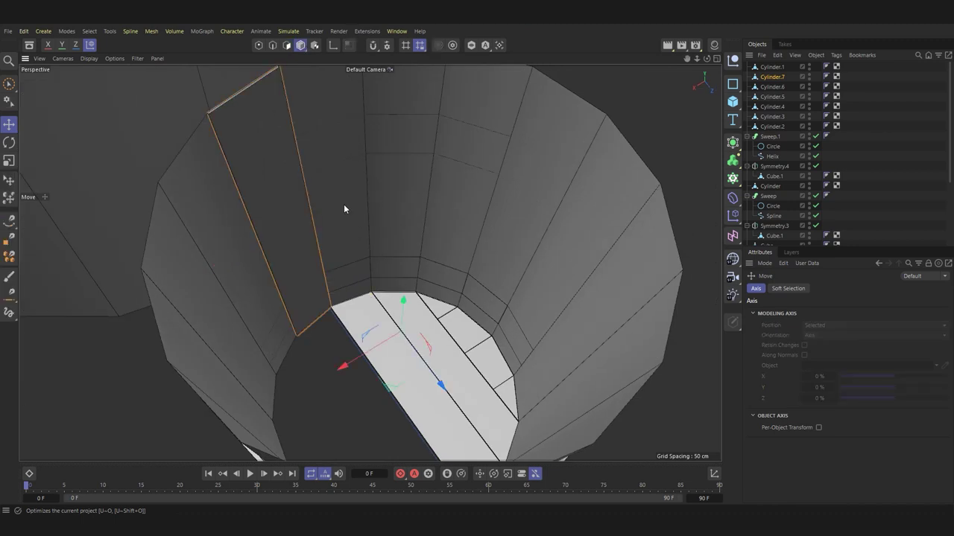
# Step: Put Cylinder.7 under a Cloner set to Radial mode with 16 clones
pyautogui.click(734, 198)
pyautogui.click(771, 87)
pyautogui.scroll(-2, 318, 178)
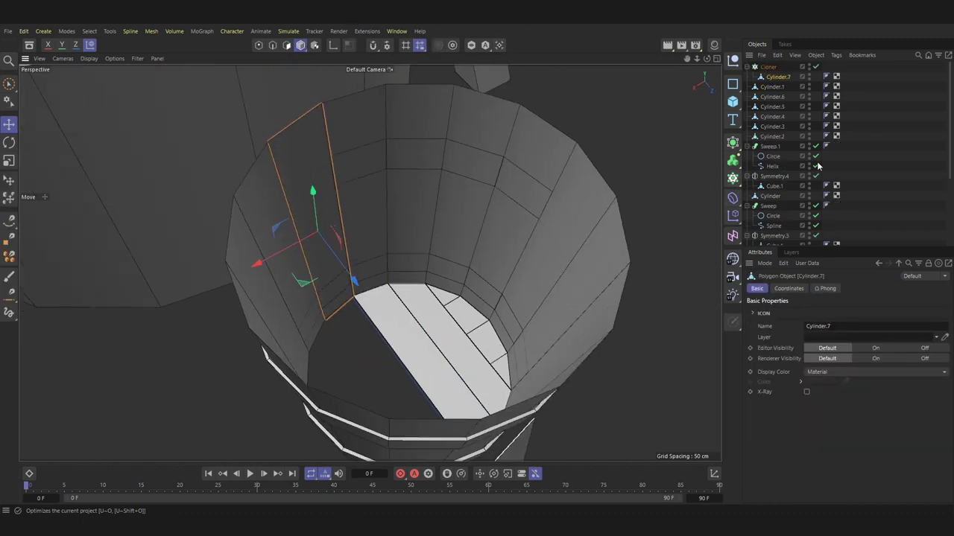
pyautogui.hotkey('ctrl', 'z')
pyautogui.click(765, 65)
pyautogui.keyDown('alt'); pyautogui.click(731, 193); pyautogui.keyUp('alt')
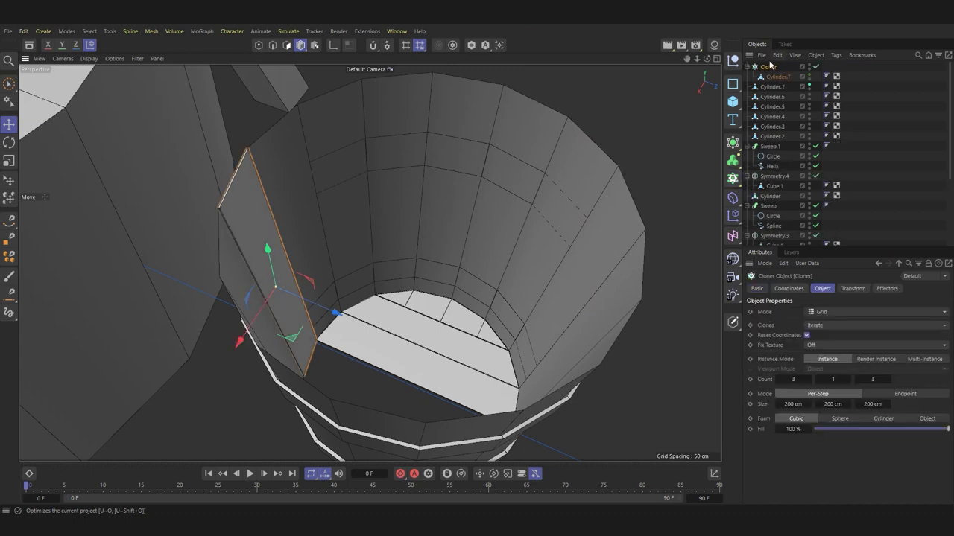
pyautogui.click(827, 312)
pyautogui.click(827, 344)
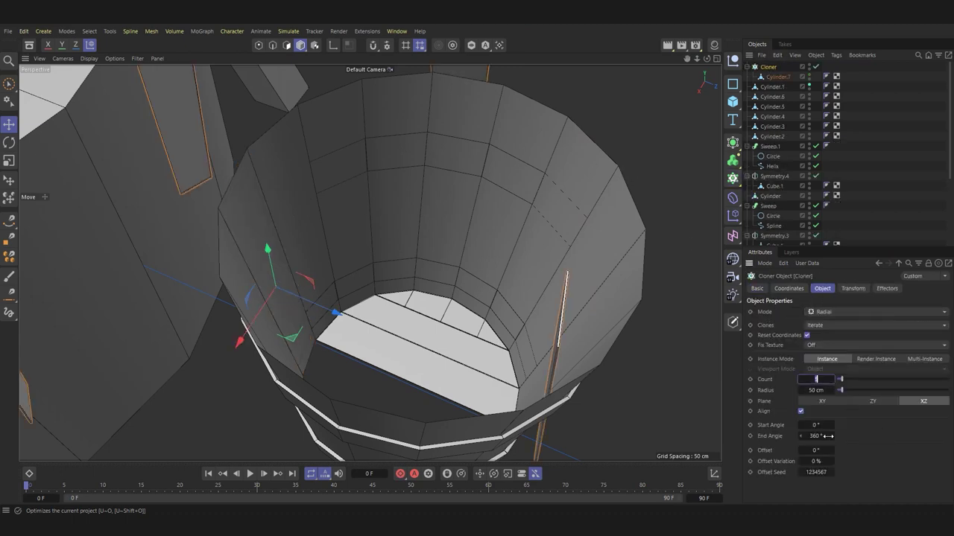
pyautogui.write('16')
pyautogui.press('Return')
# Step: Set the ring radius to 27 cm and rotate the clones (-10°, -15°, -3°) to close gaps
pyautogui.moveTo(839, 389); pyautogui.dragTo(833, 390)
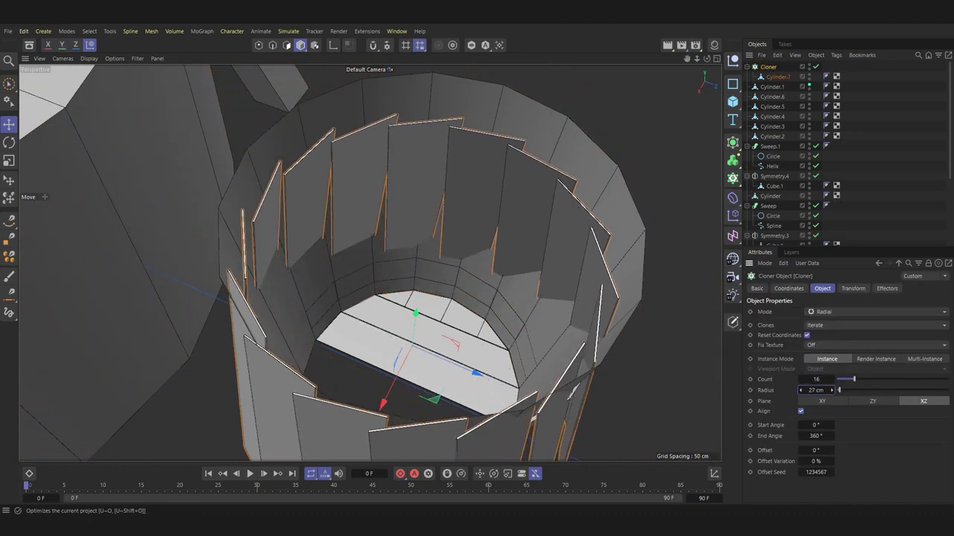
pyautogui.click(852, 288)
pyautogui.moveTo(877, 326)
pyautogui.mouseDown()
pyautogui.moveTo(838, 327)
pyautogui.moveTo(838, 339)
pyautogui.mouseUp()
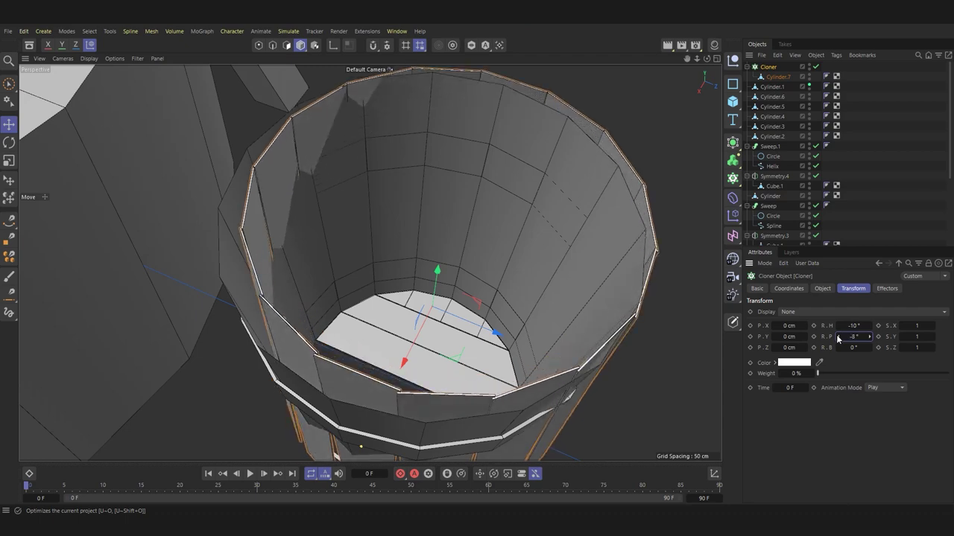
pyautogui.press('F2')
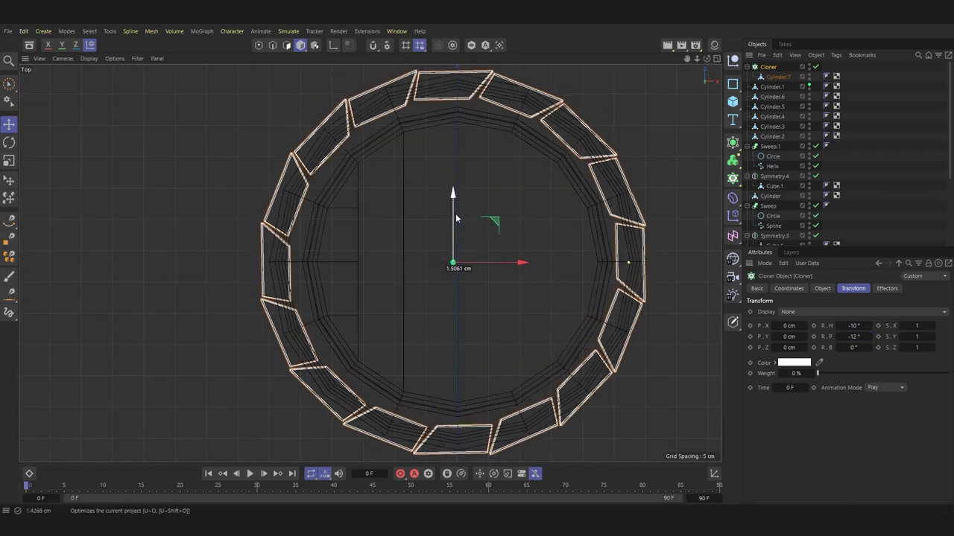
pyautogui.click(819, 288)
pyautogui.moveTo(801, 393); pyautogui.dragTo(805, 393)
pyautogui.click(853, 288)
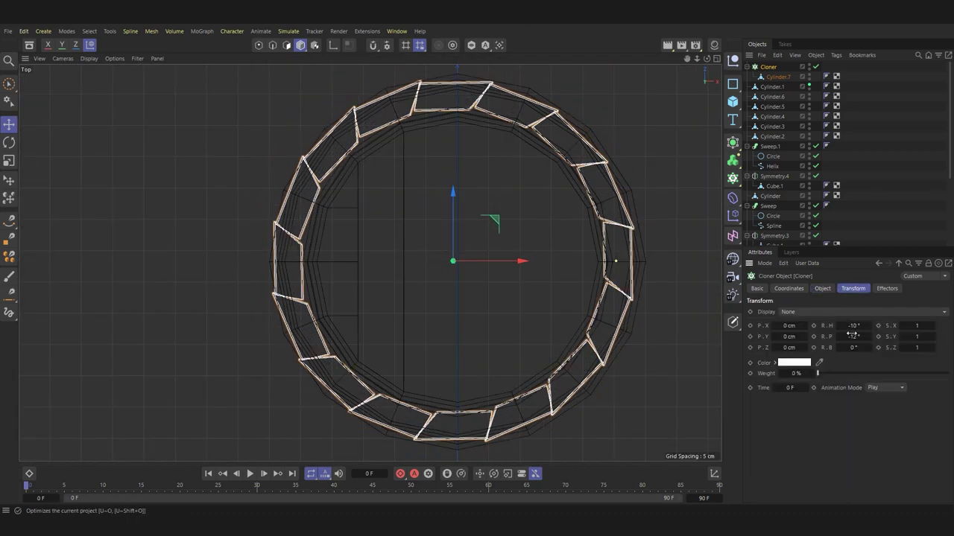
pyautogui.moveTo(839, 337); pyautogui.dragTo(836, 349)
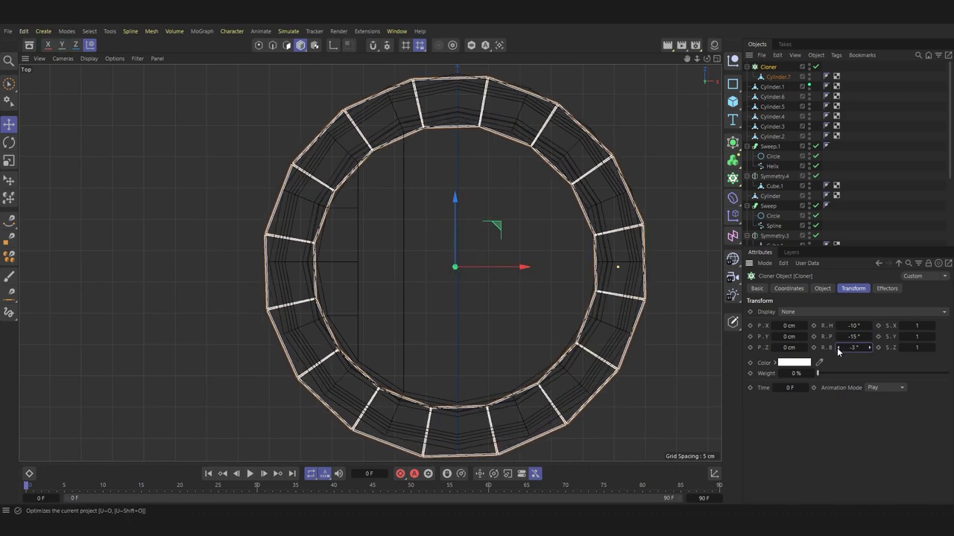
pyautogui.press('r')
pyautogui.moveTo(502, 279); pyautogui.dragTo(485, 289)
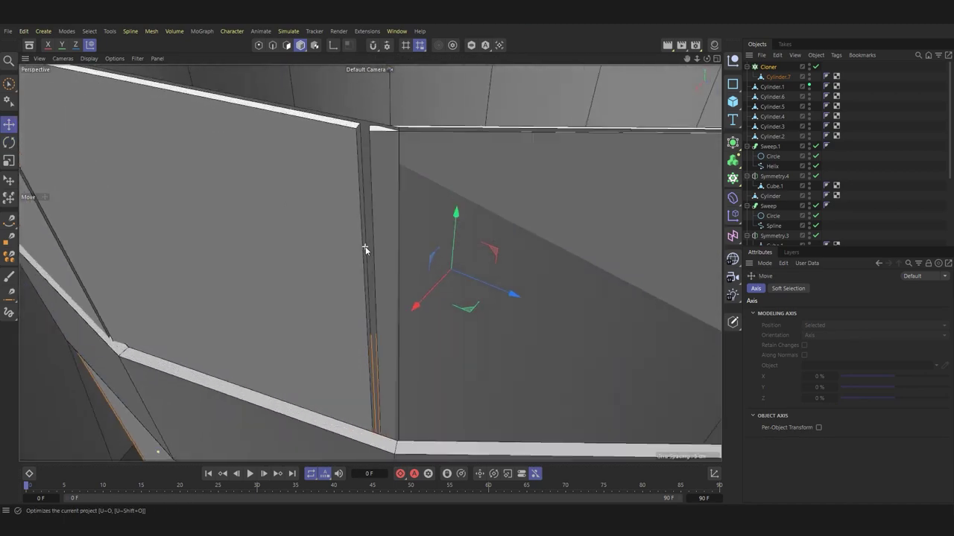
# Step: Delete the leftover Cylinder.1 and set the Cloner ring radius to 25.5 cm
pyautogui.click(777, 88)
pyautogui.press('Delete')
pyautogui.scroll(-3, 476, 266)
pyautogui.click(767, 68)
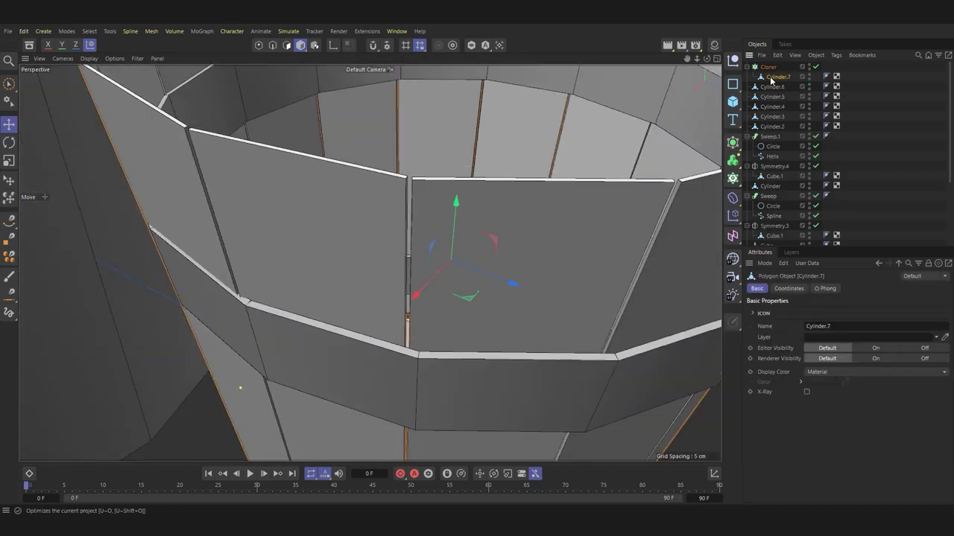
pyautogui.click(822, 288)
pyautogui.click(801, 391)
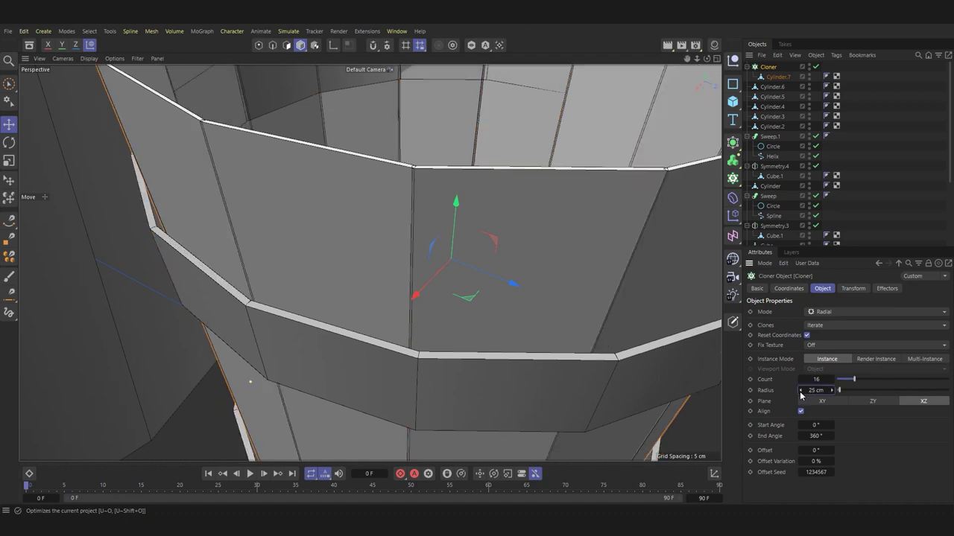
pyautogui.scroll(2, 414, 189)
pyautogui.scroll(3, 443, 191)
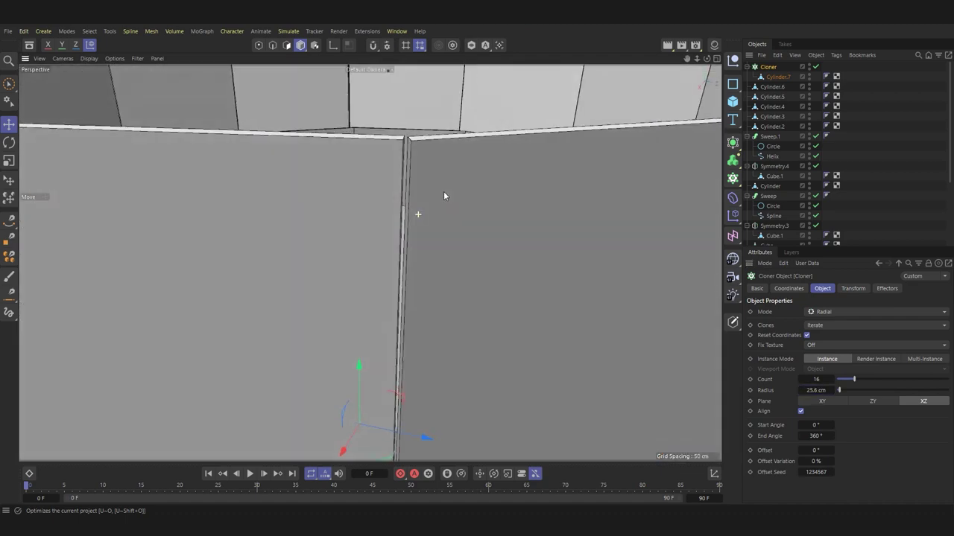
pyautogui.scroll(2, 417, 216)
pyautogui.scroll(2, 420, 237)
pyautogui.moveTo(420, 243)
pyautogui.keyDown('alt'); pyautogui.mouseDown()
pyautogui.moveTo(447, 215)
pyautogui.moveTo(410, 437)
pyautogui.moveTo(515, 387)
pyautogui.moveTo(389, 272)
pyautogui.moveTo(700, 331)
pyautogui.moveTo(425, 281)
pyautogui.moveTo(472, 288)
pyautogui.moveTo(437, 332)
pyautogui.moveTo(528, 119)
pyautogui.moveTo(457, 148)
pyautogui.moveTo(422, 99)
pyautogui.moveTo(405, 220)
pyautogui.moveTo(439, 142)
pyautogui.moveTo(477, 171)
pyautogui.mouseUp(); pyautogui.keyUp('alt')
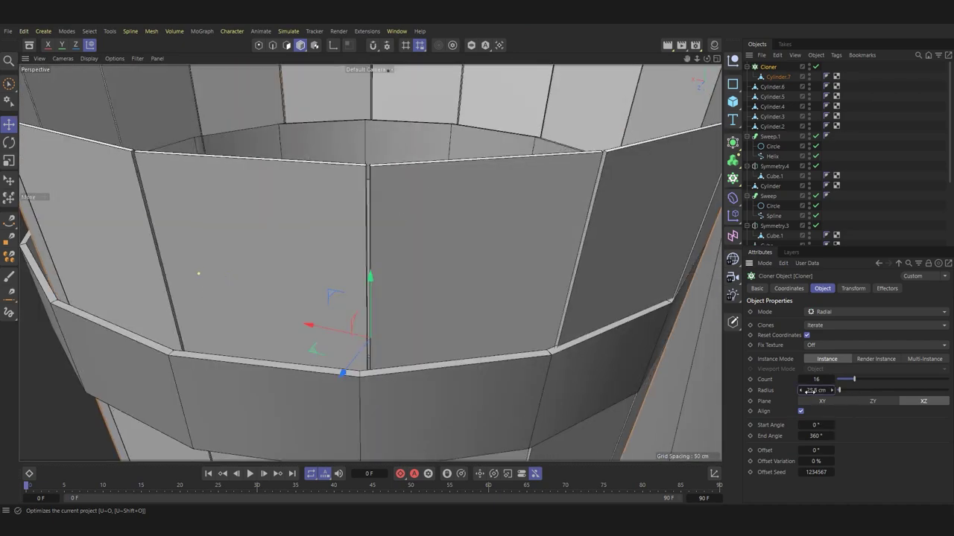
pyautogui.write('25.5')
pyautogui.press('Return')
pyautogui.moveTo(376, 173)
pyautogui.keyDown('alt'); pyautogui.mouseDown()
pyautogui.moveTo(389, 153)
pyautogui.moveTo(330, 283)
pyautogui.moveTo(416, 287)
pyautogui.mouseUp(); pyautogui.keyUp('alt')
# Step: Set the clones' heading rotation to -10.35° and reselect the Cloner
pyautogui.click(853, 289)
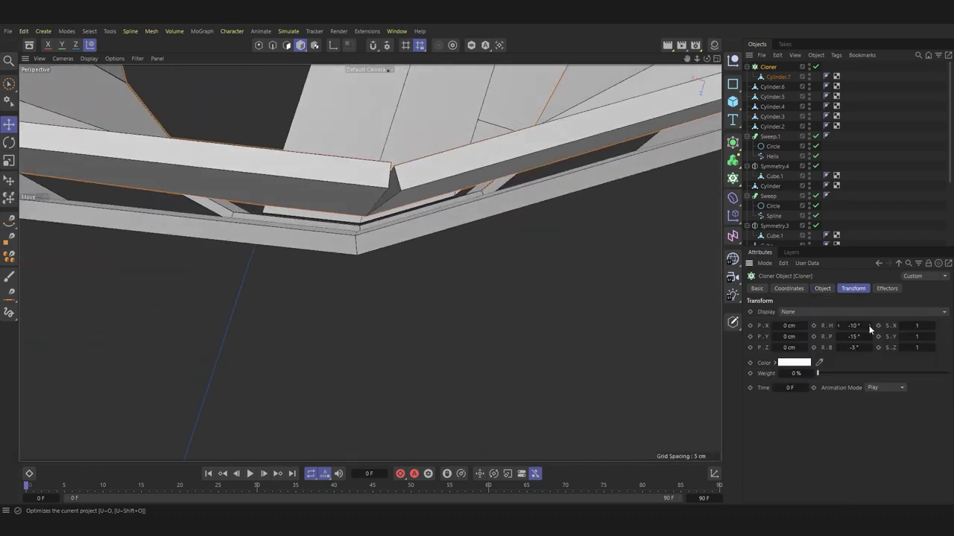
pyautogui.moveTo(870, 326); pyautogui.dragTo(870, 329)
pyautogui.write('-10.35')
pyautogui.press('Return')
pyautogui.click(860, 327)
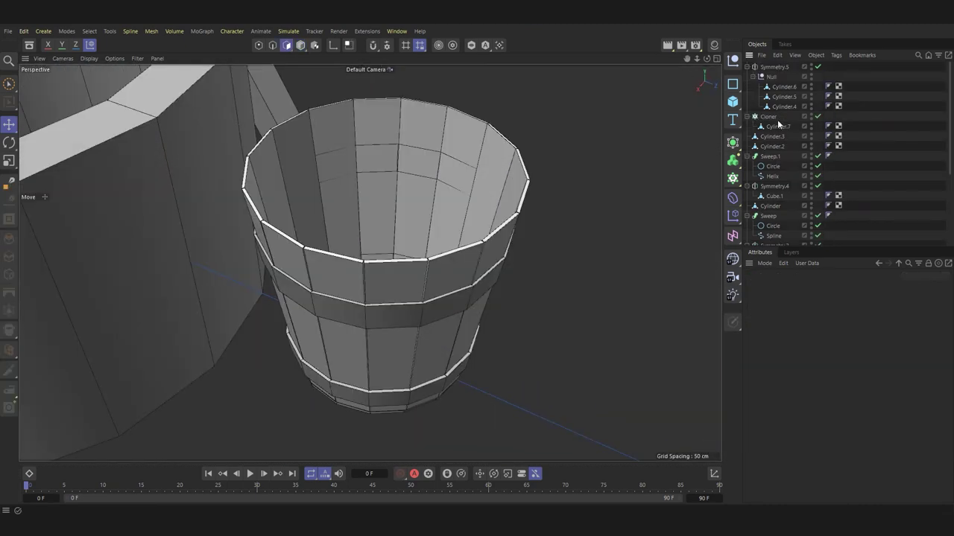
pyautogui.click(769, 117)
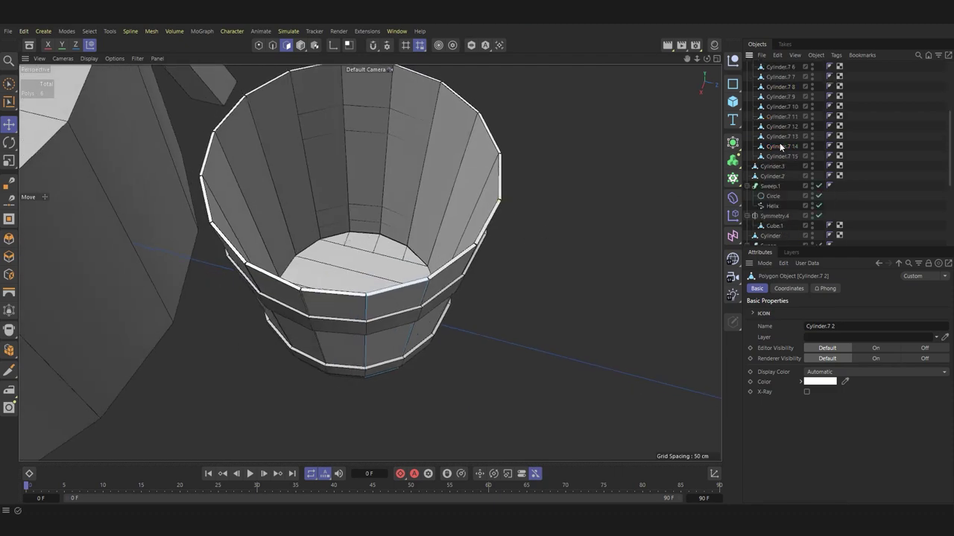
pyautogui.keyDown('alt'); pyautogui.moveTo(608, 200); pyautogui.dragTo(368, 260); pyautogui.keyUp('alt')
# Step: Select one bucket stave and solo it in the viewport
pyautogui.click(368, 260)
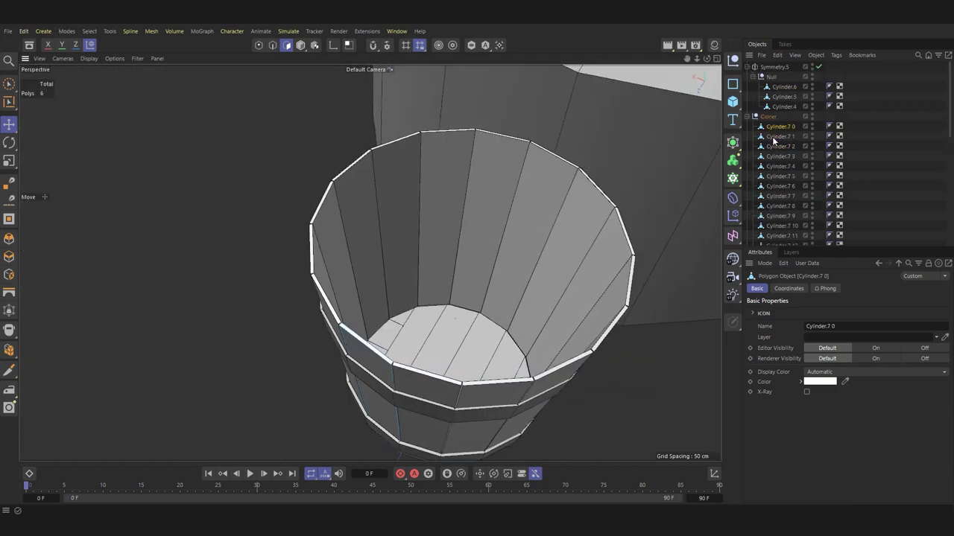
pyautogui.keyDown('alt'); pyautogui.moveTo(590, 208); pyautogui.dragTo(393, 274); pyautogui.keyUp('alt')
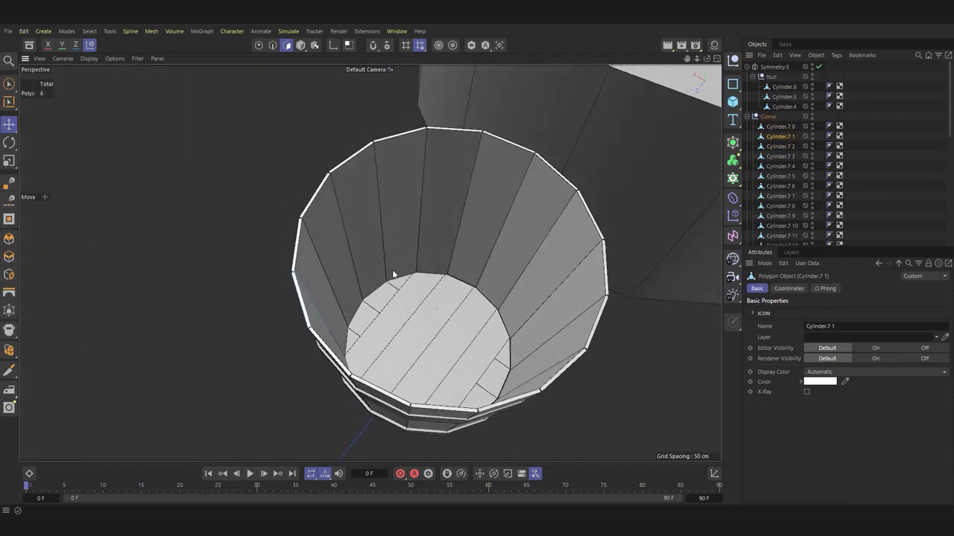
pyautogui.click(286, 45)
pyautogui.moveTo(417, 208)
pyautogui.keyDown('alt'); pyautogui.mouseDown()
pyautogui.moveTo(486, 159)
pyautogui.moveTo(486, 120)
pyautogui.mouseUp(); pyautogui.keyUp('alt')
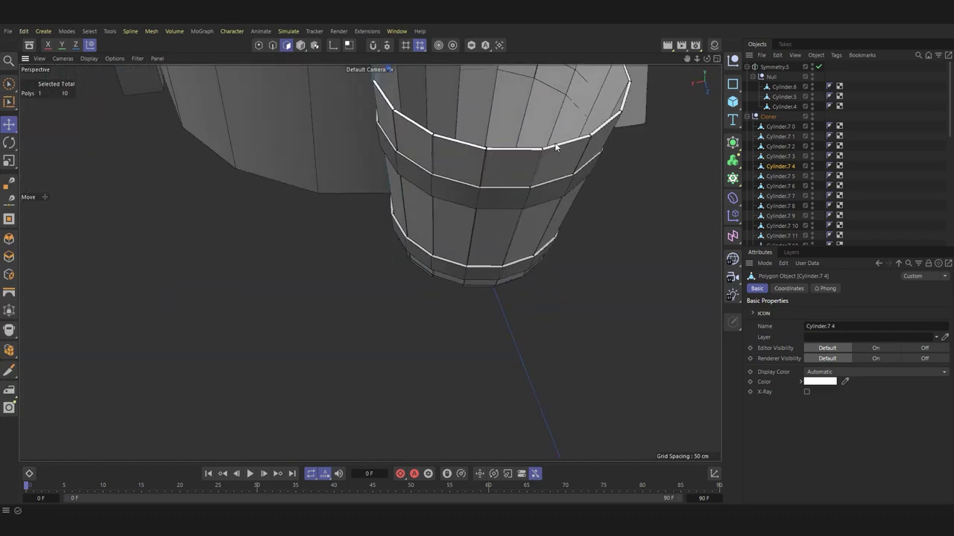
pyautogui.moveTo(570, 177)
pyautogui.keyDown('alt'); pyautogui.mouseDown()
pyautogui.moveTo(388, 266)
pyautogui.moveTo(502, 186)
pyautogui.mouseUp(); pyautogui.keyUp('alt')
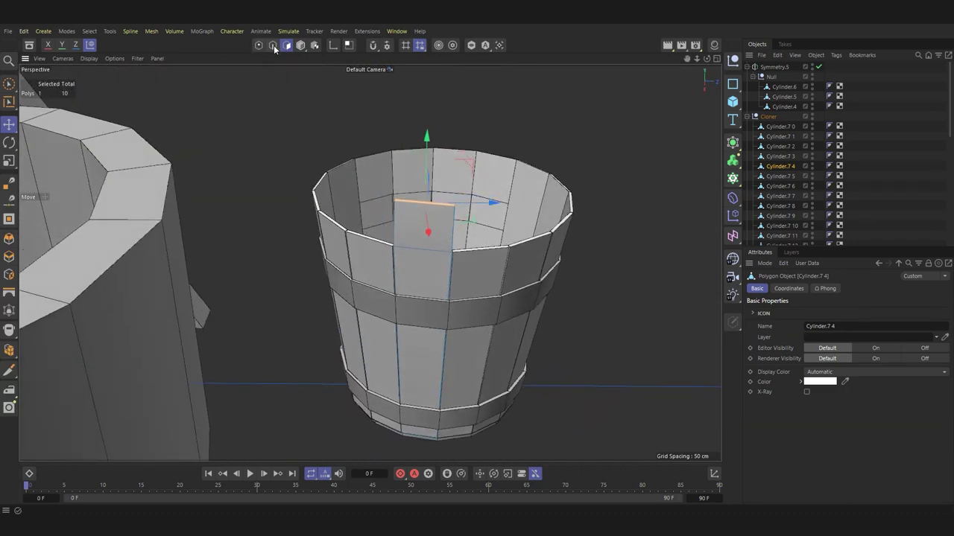
pyautogui.click(472, 45)
# Step: Switch to edge mode and select edges near the top of the isolated stave
pyautogui.click(9, 83)
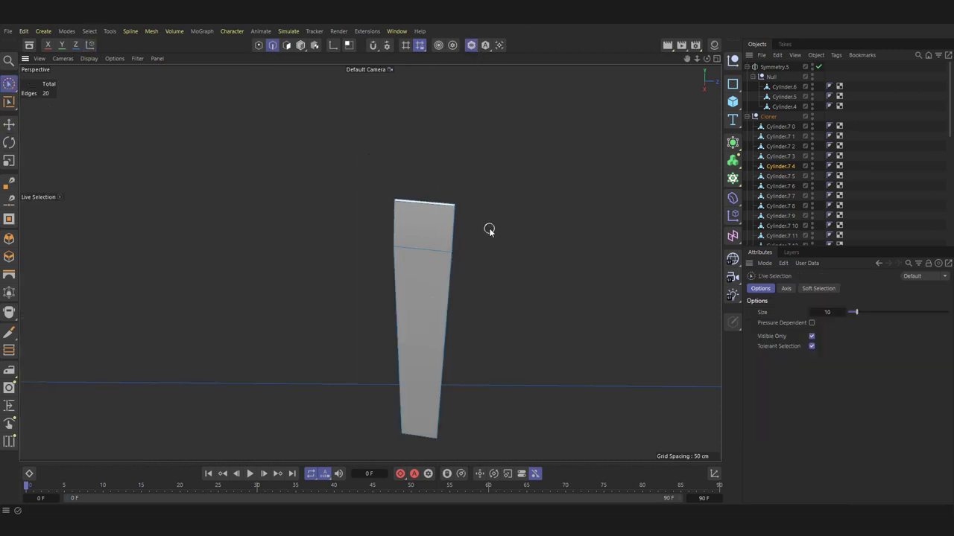
pyautogui.click(439, 219)
pyautogui.moveTo(440, 219)
pyautogui.keyDown('alt'); pyautogui.mouseDown()
pyautogui.moveTo(458, 221)
pyautogui.moveTo(291, 176)
pyautogui.moveTo(237, 214)
pyautogui.mouseUp(); pyautogui.keyUp('alt')
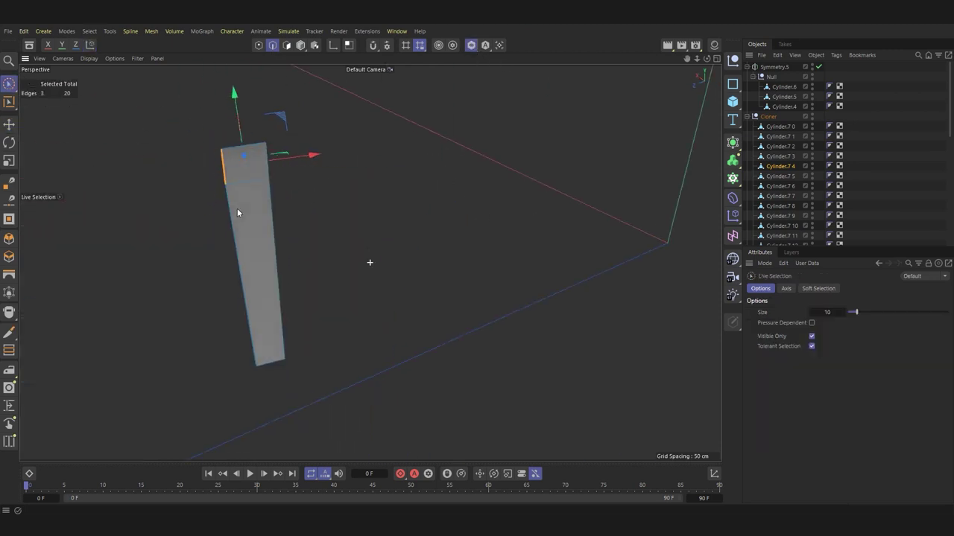
pyautogui.moveTo(213, 182)
pyautogui.keyDown('alt'); pyautogui.mouseDown()
pyautogui.moveTo(377, 184)
pyautogui.moveTo(460, 432)
pyautogui.mouseUp(); pyautogui.keyUp('alt')
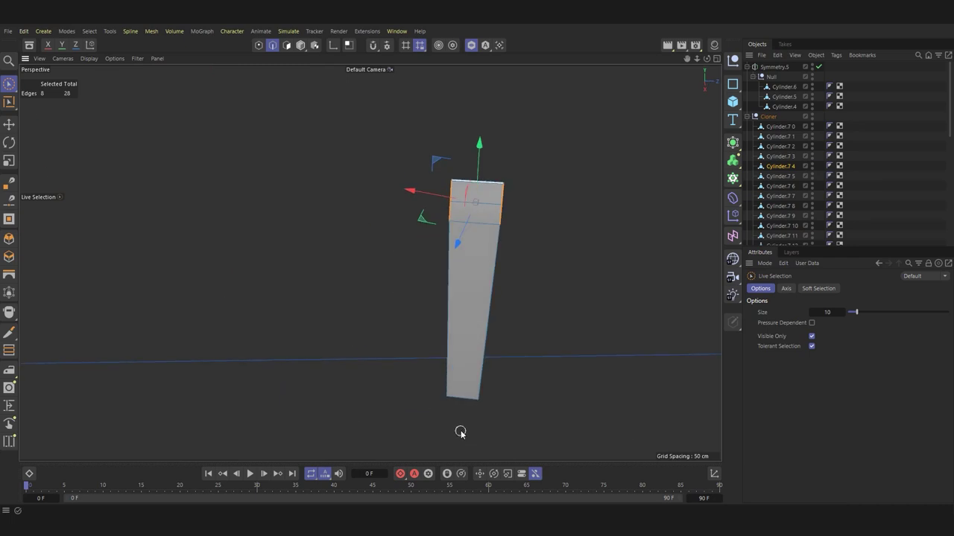
pyautogui.moveTo(480, 135)
pyautogui.keyDown('alt'); pyautogui.mouseDown()
pyautogui.moveTo(350, 177)
pyautogui.moveTo(257, 170)
pyautogui.mouseUp(); pyautogui.keyUp('alt')
pyautogui.keyDown('shift'); pyautogui.click(257, 170); pyautogui.keyUp('shift')
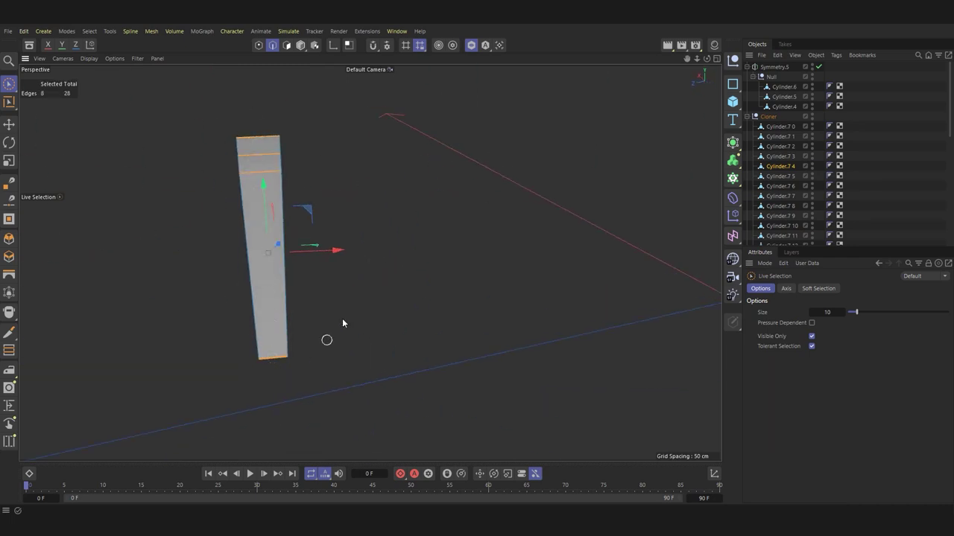
pyautogui.moveTo(357, 277)
pyautogui.keyDown('alt'); pyautogui.mouseDown()
pyautogui.moveTo(465, 240)
pyautogui.moveTo(256, 47)
pyautogui.mouseUp(); pyautogui.keyUp('alt')
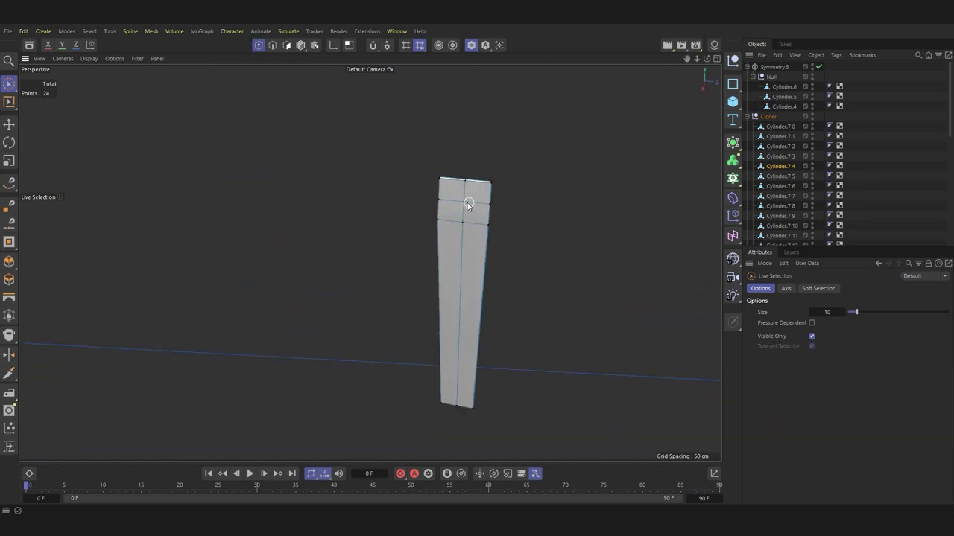
# Step: Raise the plank's two top points to lengthen it above the rim
pyautogui.click(468, 205)
pyautogui.press('e')
pyautogui.moveTo(458, 206)
pyautogui.keyDown('alt'); pyautogui.mouseDown()
pyautogui.moveTo(205, 219)
pyautogui.moveTo(387, 210)
pyautogui.moveTo(34, 373)
pyautogui.moveTo(318, 266)
pyautogui.mouseUp(); pyautogui.keyUp('alt')
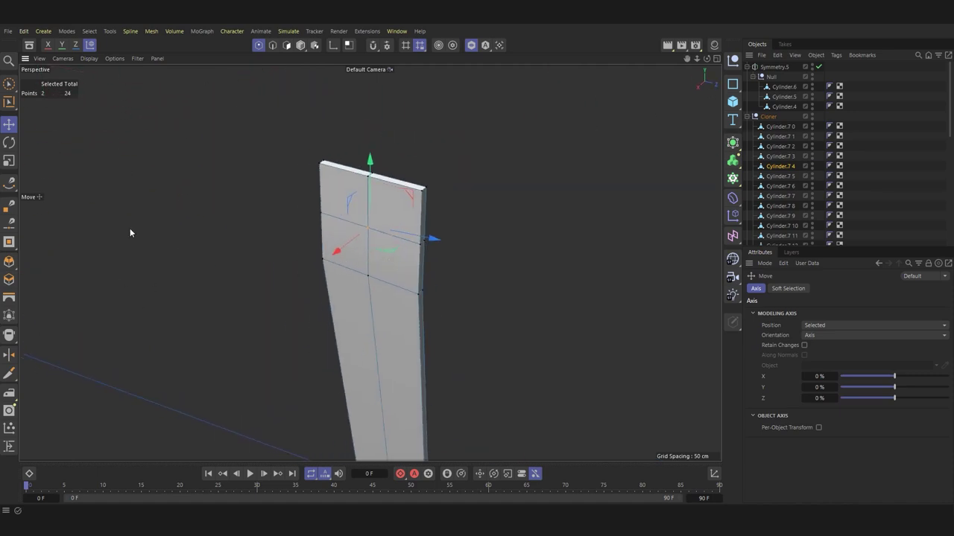
# Step: Bevel the centre into a circle and delete its polygons to cut a hole
pyautogui.press('m')
pyautogui.press('s')
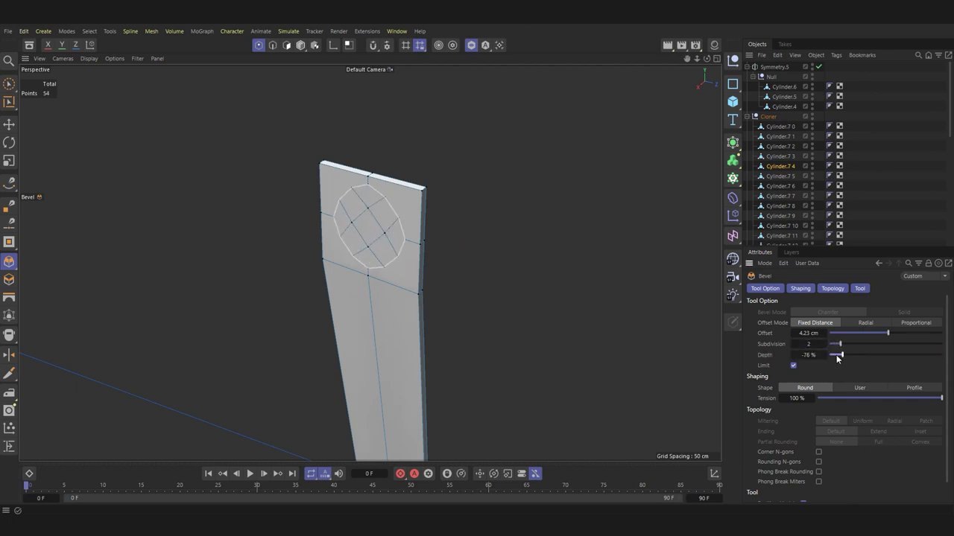
pyautogui.moveTo(460, 245)
pyautogui.keyDown('alt'); pyautogui.mouseDown()
pyautogui.moveTo(417, 224)
pyautogui.moveTo(359, 231)
pyautogui.mouseUp(); pyautogui.keyUp('alt')
pyautogui.press('9')
pyautogui.keyDown('shift'); pyautogui.click(378, 240); pyautogui.keyUp('shift')
pyautogui.moveTo(421, 231)
pyautogui.keyDown('alt'); pyautogui.mouseDown()
pyautogui.moveTo(211, 224)
pyautogui.moveTo(356, 218)
pyautogui.moveTo(391, 199)
pyautogui.moveTo(417, 216)
pyautogui.moveTo(412, 230)
pyautogui.mouseUp(); pyautogui.keyUp('alt')
pyautogui.press('Delete')
pyautogui.scroll(5, 350, 236)
# Step: Build wall faces around the hole rim with the Polygon Pen
pyautogui.press('m')
pyautogui.press('e')
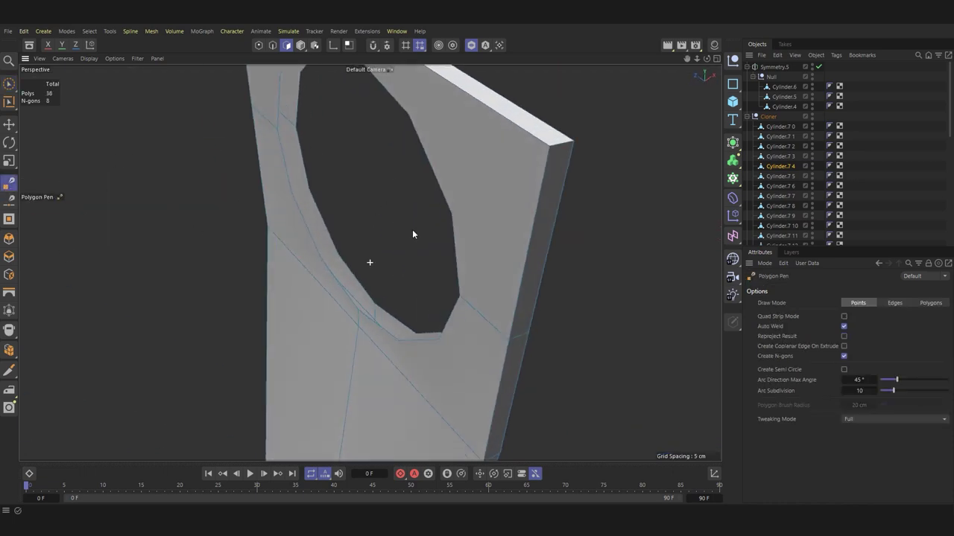
pyautogui.scroll(2, 412, 230)
pyautogui.keyDown('ctrl'); pyautogui.moveTo(384, 321); pyautogui.dragTo(417, 331); pyautogui.keyUp('ctrl')
pyautogui.scroll(-3, 448, 299)
pyautogui.keyDown('alt'); pyautogui.moveTo(487, 276); pyautogui.dragTo(439, 252); pyautogui.keyUp('alt')
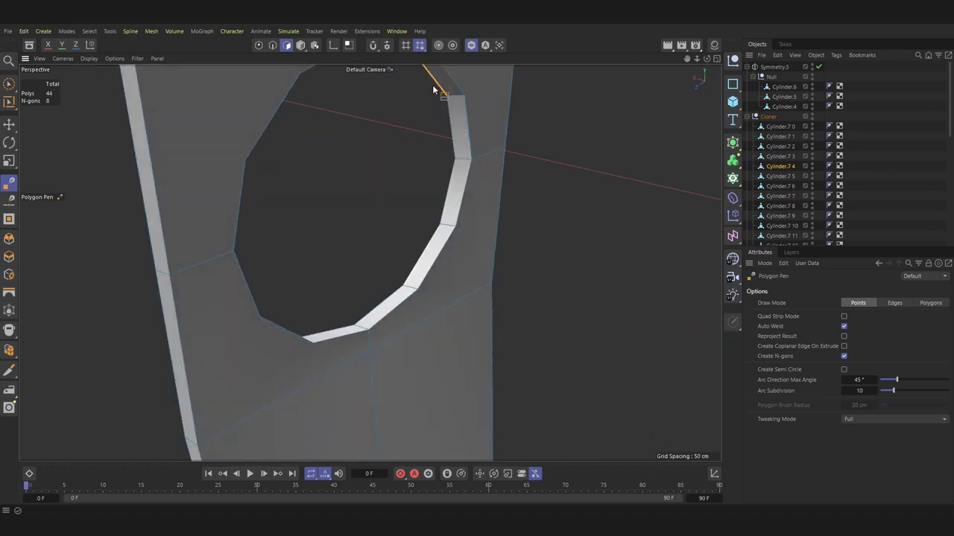
pyautogui.moveTo(433, 88)
pyautogui.keyDown('alt'); pyautogui.mouseDown()
pyautogui.moveTo(316, 149)
pyautogui.moveTo(296, 257)
pyautogui.mouseUp(); pyautogui.keyUp('alt')
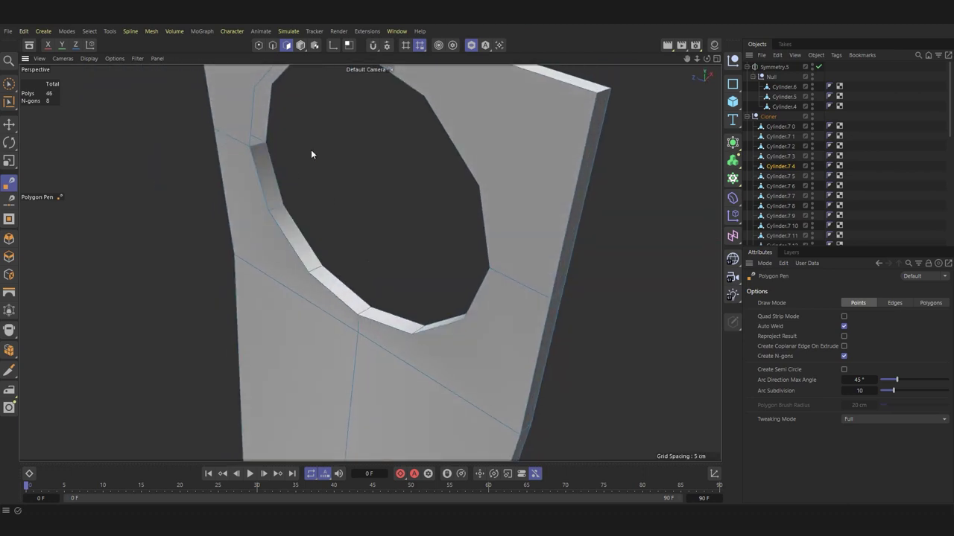
pyautogui.moveTo(274, 108)
pyautogui.keyDown('alt'); pyautogui.mouseDown()
pyautogui.moveTo(275, 99)
pyautogui.moveTo(260, 181)
pyautogui.moveTo(270, 144)
pyautogui.moveTo(310, 181)
pyautogui.mouseUp(); pyautogui.keyUp('alt')
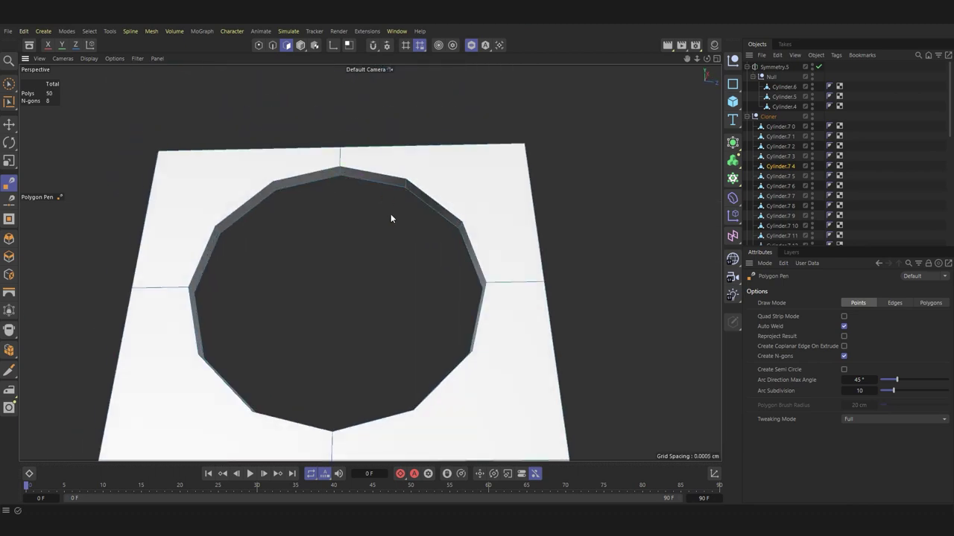
pyautogui.keyDown('alt'); pyautogui.moveTo(390, 219); pyautogui.dragTo(393, 283); pyautogui.keyUp('alt')
# Step: Check the holed tab in the four-view layout, then select the opposite plank
pyautogui.press('Return')
pyautogui.middleClick(293, 186)
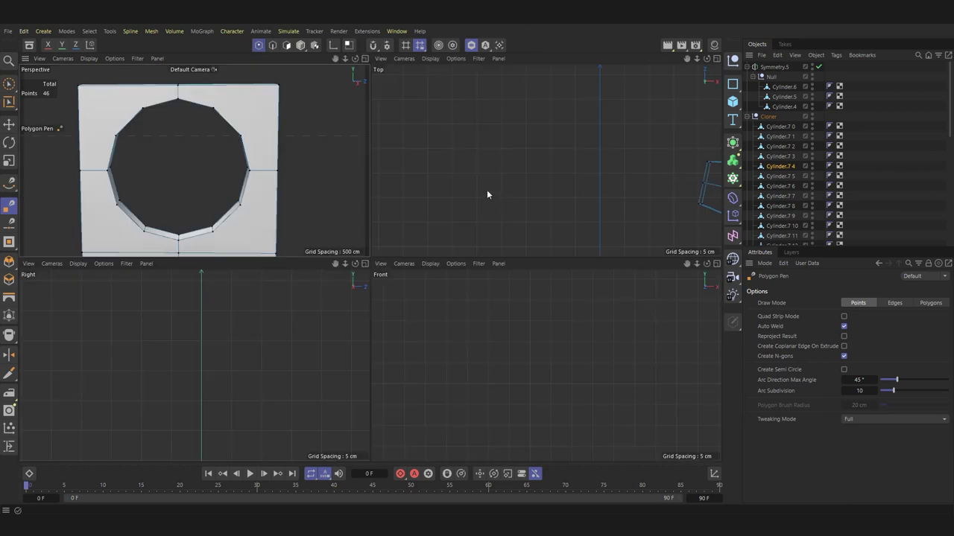
pyautogui.moveTo(224, 345)
pyautogui.keyDown('alt'); pyautogui.mouseDown(button='middle')
pyautogui.moveTo(250, 363)
pyautogui.moveTo(225, 366)
pyautogui.moveTo(249, 306)
pyautogui.mouseUp(button='middle'); pyautogui.keyUp('alt')
pyautogui.middleClick(249, 307)
pyautogui.scroll(5, 511, 140)
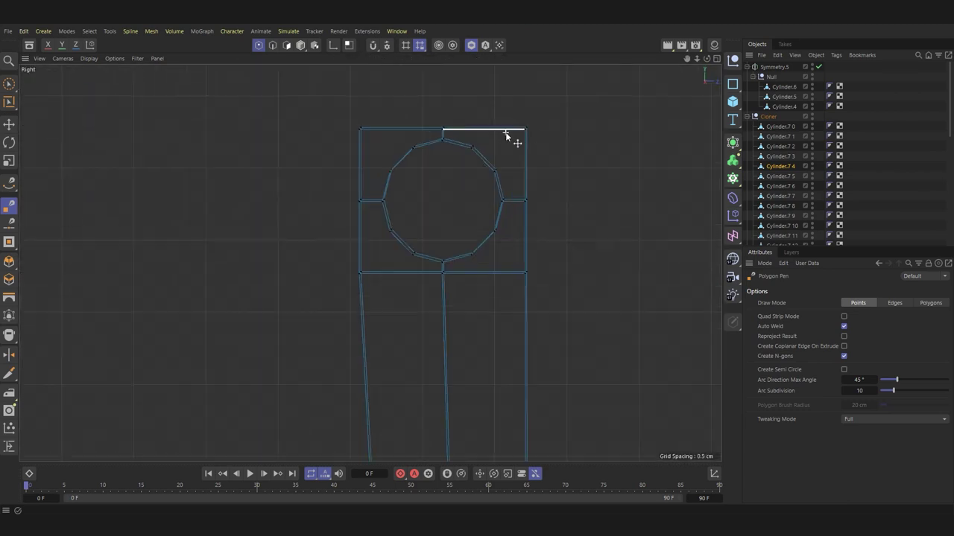
pyautogui.scroll(5, 410, 224)
pyautogui.middleClick(200, 162)
pyautogui.middleClick(199, 163)
pyautogui.moveTo(313, 261)
pyautogui.keyDown('alt'); pyautogui.mouseDown()
pyautogui.moveTo(152, 292)
pyautogui.moveTo(288, 318)
pyautogui.moveTo(252, 130)
pyautogui.mouseUp(); pyautogui.keyUp('alt')
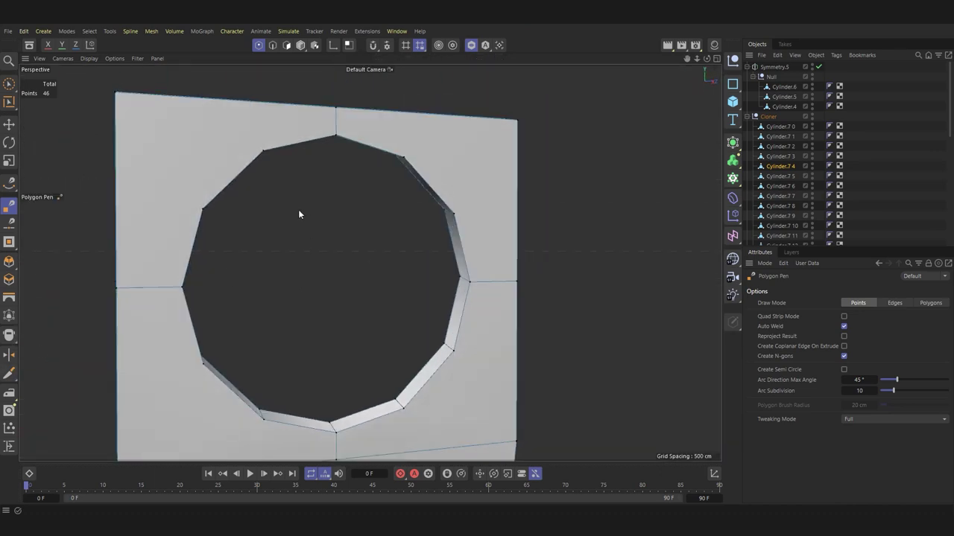
pyautogui.moveTo(298, 215)
pyautogui.keyDown('alt'); pyautogui.mouseDown()
pyautogui.moveTo(475, 258)
pyautogui.moveTo(471, 237)
pyautogui.moveTo(252, 255)
pyautogui.moveTo(358, 142)
pyautogui.mouseUp(); pyautogui.keyUp('alt')
pyautogui.press('e')
pyautogui.press('Return')
pyautogui.press('Return')
pyautogui.click(358, 145)
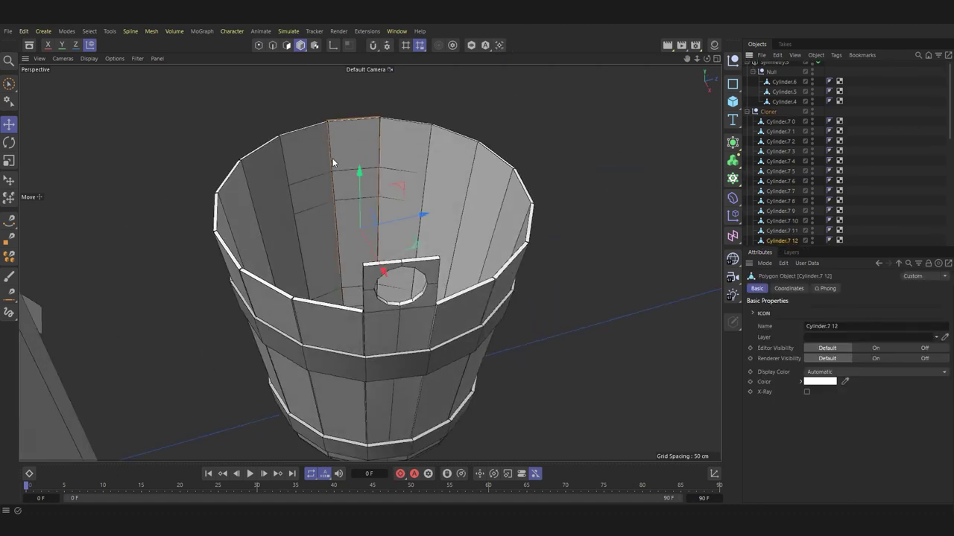
# Step: Select the opposite bucket plank and isolate it with Viewport Solo
pyautogui.keyDown('alt'); pyautogui.moveTo(334, 164); pyautogui.dragTo(400, 203); pyautogui.keyUp('alt')
pyautogui.scroll(5, 400, 202)
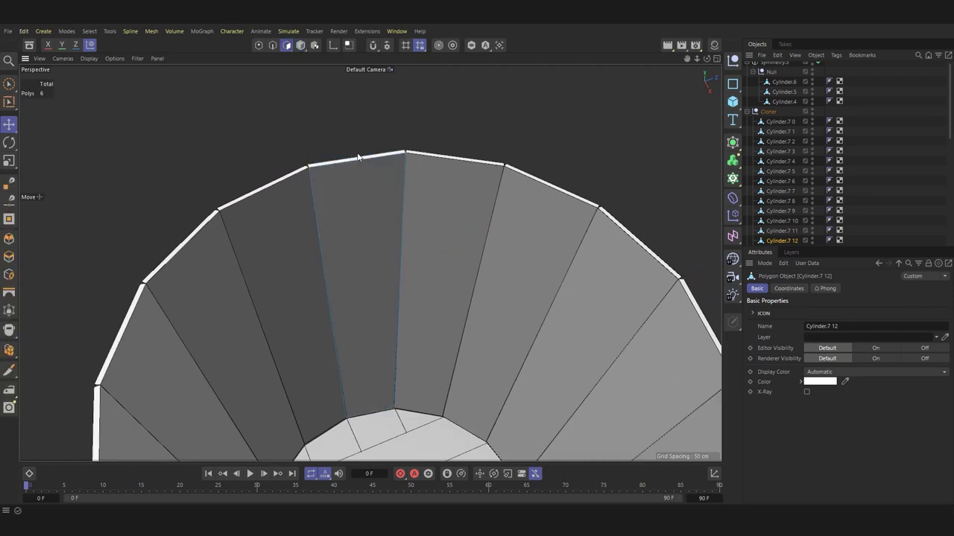
pyautogui.keyDown('alt'); pyautogui.moveTo(350, 94); pyautogui.dragTo(430, 134); pyautogui.keyUp('alt')
pyautogui.click(334, 145)
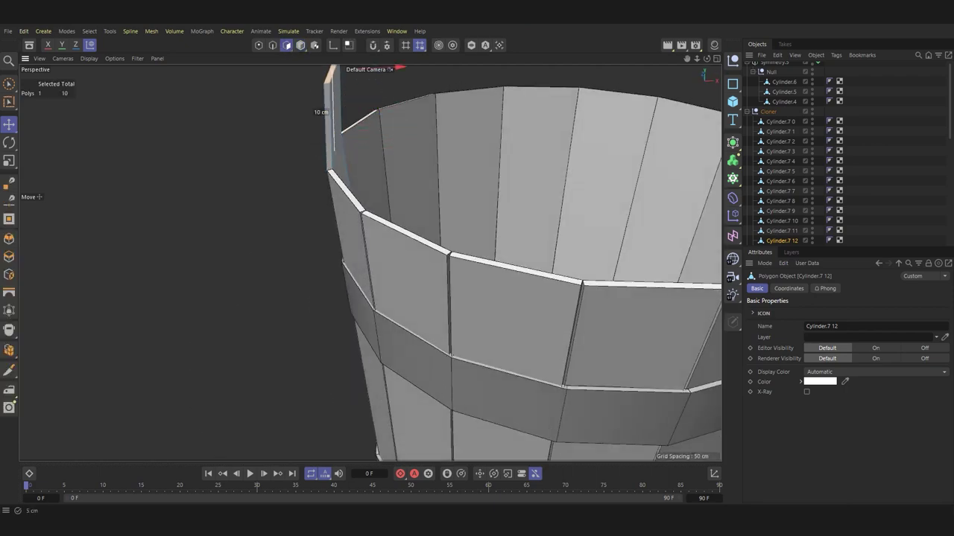
pyautogui.scroll(-5, 423, 183)
pyautogui.scroll(3, 423, 183)
pyautogui.keyDown('alt'); pyautogui.moveTo(423, 183); pyautogui.dragTo(395, 213); pyautogui.keyUp('alt')
pyautogui.scroll(3, 395, 213)
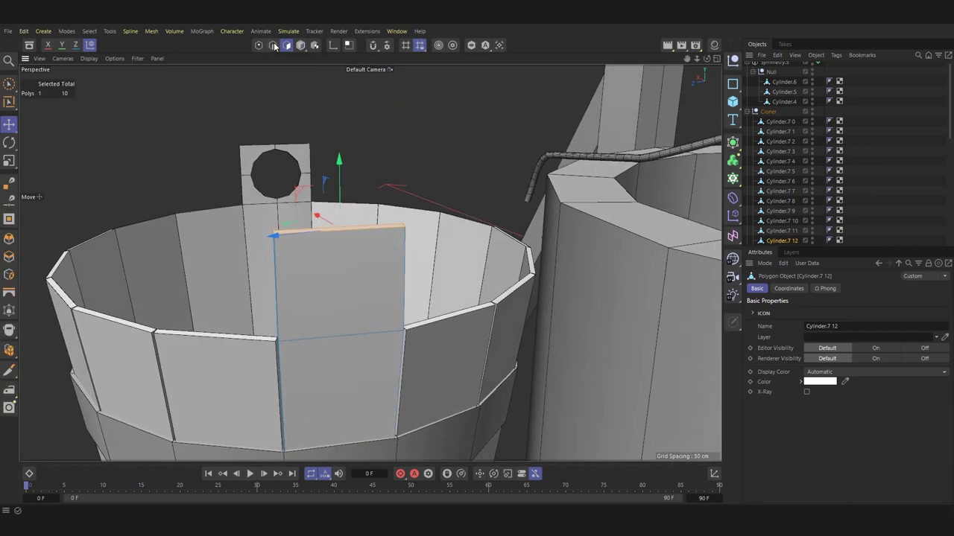
pyautogui.click(274, 46)
pyautogui.press('space')
pyautogui.moveTo(359, 278)
pyautogui.keyDown('alt'); pyautogui.mouseDown()
pyautogui.moveTo(285, 236)
pyautogui.moveTo(415, 234)
pyautogui.mouseUp(); pyautogui.keyUp('alt')
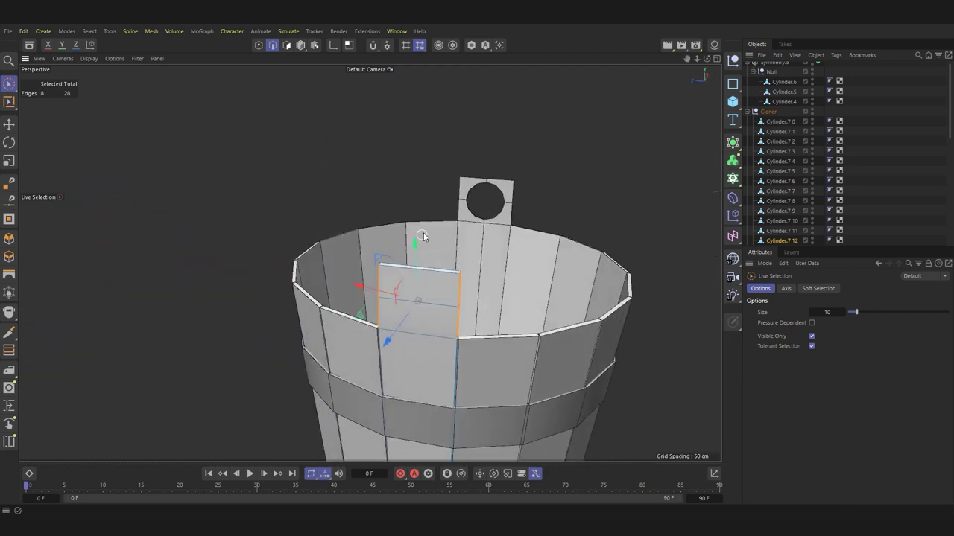
pyautogui.click(471, 46)
# Step: Select the plank's two top points and move them up into a raised tab
pyautogui.scroll(3, 413, 367)
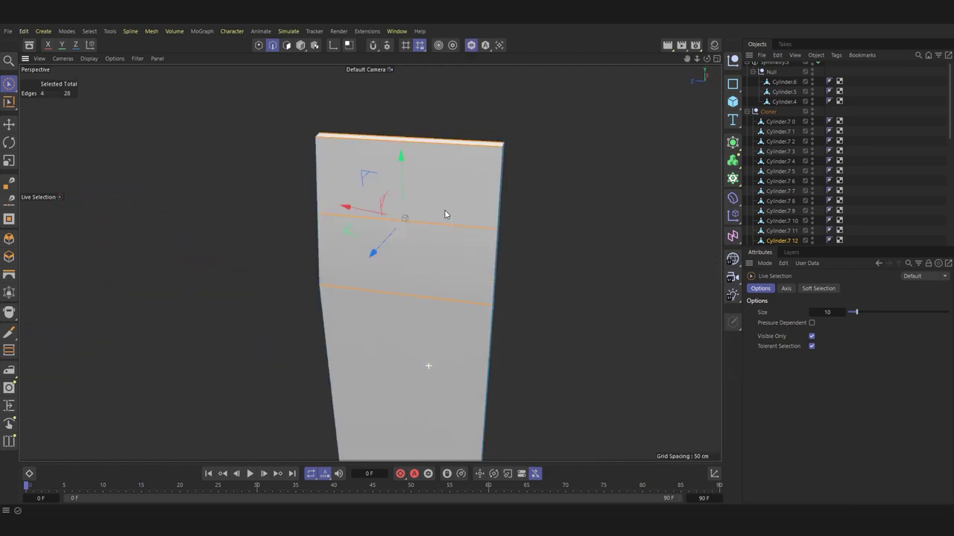
pyautogui.moveTo(425, 352)
pyautogui.keyDown('alt'); pyautogui.mouseDown()
pyautogui.moveTo(461, 250)
pyautogui.moveTo(310, 234)
pyautogui.moveTo(291, 256)
pyautogui.mouseUp(); pyautogui.keyUp('alt')
pyautogui.scroll(-3, 292, 255)
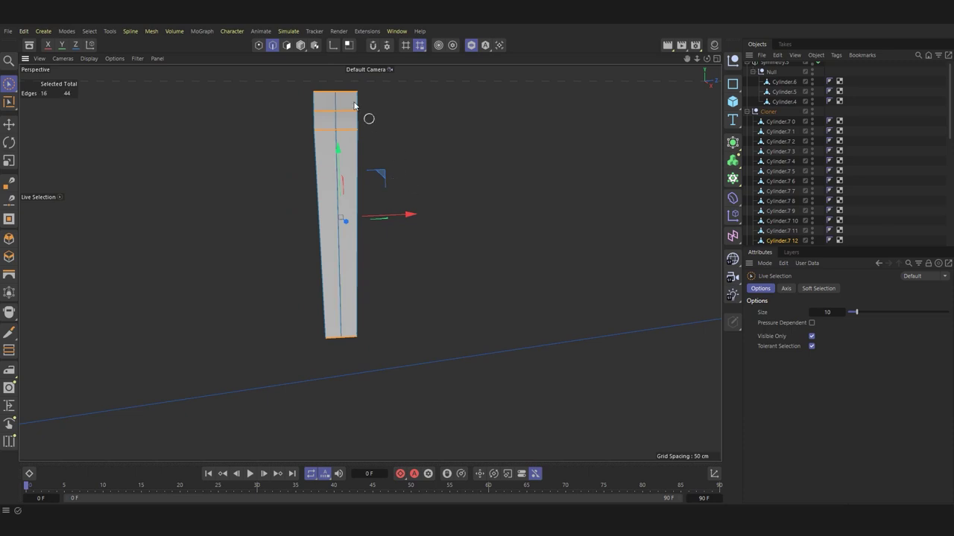
pyautogui.keyDown('alt'); pyautogui.moveTo(355, 106); pyautogui.dragTo(240, 48); pyautogui.keyUp('alt')
pyautogui.click(259, 45)
pyautogui.click(371, 192)
pyautogui.keyDown('alt'); pyautogui.moveTo(370, 192); pyautogui.dragTo(297, 206); pyautogui.keyUp('alt')
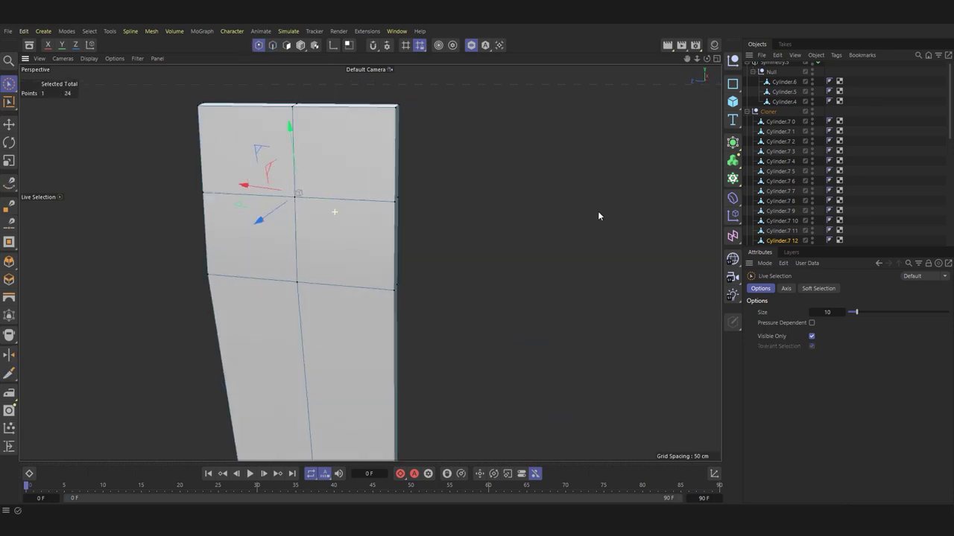
pyautogui.press('e')
pyautogui.keyDown('shift'); pyautogui.click(295, 197); pyautogui.keyUp('shift')
pyautogui.scroll(1, 159, 228)
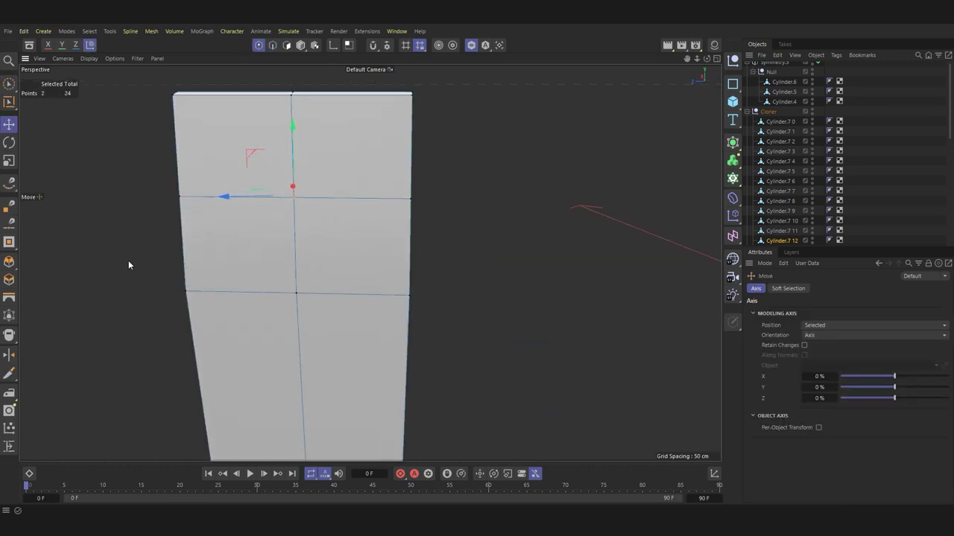
# Step: Bevel a tab point into a round ring, then delete the inner disc to pierce a hole
pyautogui.press('m')
pyautogui.press('s')
pyautogui.scroll(1, 246, 204)
pyautogui.moveTo(245, 205)
pyautogui.mouseDown()
pyautogui.moveTo(321, 204)
pyautogui.moveTo(370, 241)
pyautogui.moveTo(497, 222)
pyautogui.moveTo(315, 257)
pyautogui.moveTo(349, 237)
pyautogui.mouseUp()
pyautogui.scroll(-1, 223, 106)
pyautogui.press('Return')
pyautogui.press('Return')
pyautogui.press('9')
pyautogui.press('Delete')
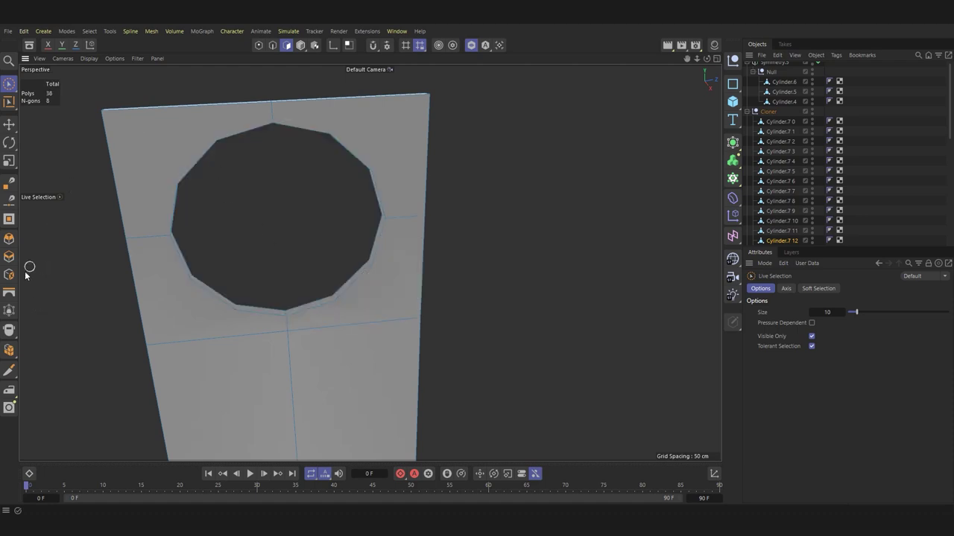
# Step: Close the hole's inner wall with the Polygon Pen and unsolo to show the whole scene
pyautogui.click(11, 183)
pyautogui.scroll(3, 319, 298)
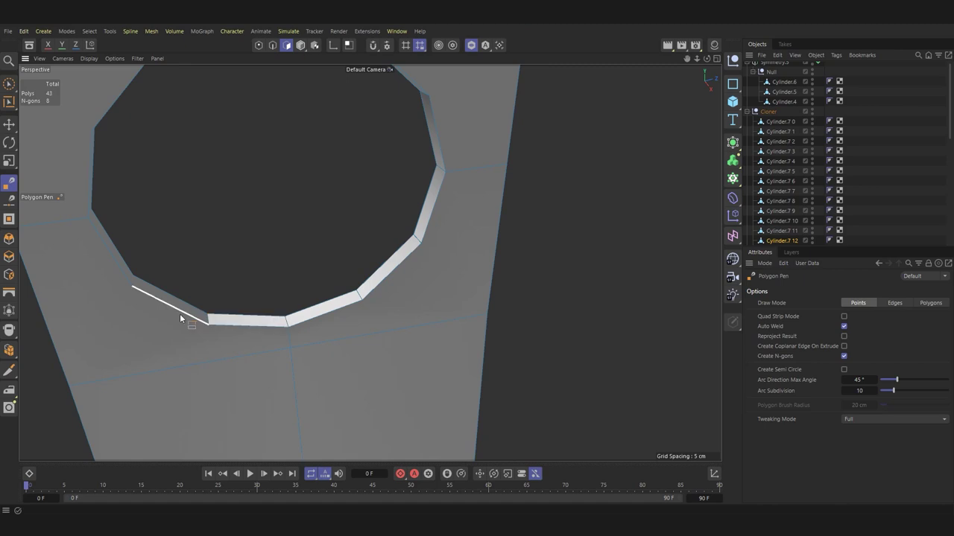
pyautogui.moveTo(185, 188)
pyautogui.keyDown('alt'); pyautogui.mouseDown()
pyautogui.moveTo(218, 129)
pyautogui.moveTo(199, 109)
pyautogui.mouseUp(); pyautogui.keyUp('alt')
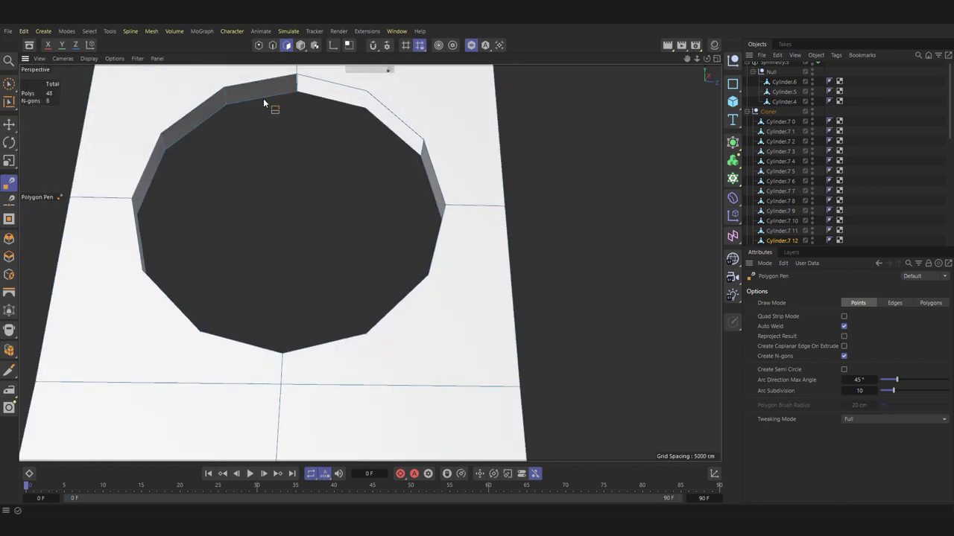
pyautogui.moveTo(392, 127)
pyautogui.keyDown('alt'); pyautogui.mouseDown()
pyautogui.moveTo(382, 247)
pyautogui.moveTo(251, 292)
pyautogui.mouseUp(); pyautogui.keyUp('alt')
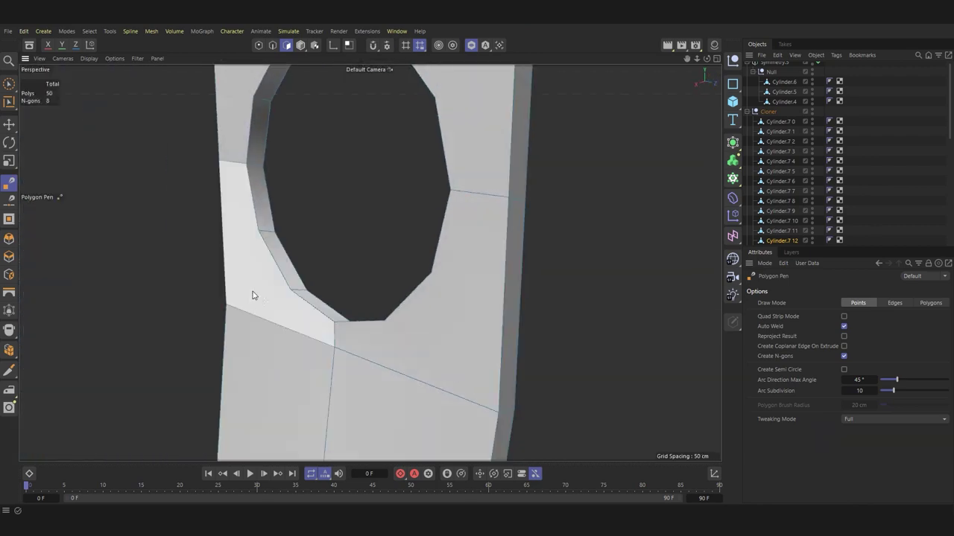
pyautogui.scroll(-3, 251, 291)
pyautogui.press('e')
pyautogui.click(475, 49)
pyautogui.scroll(-5, 346, 229)
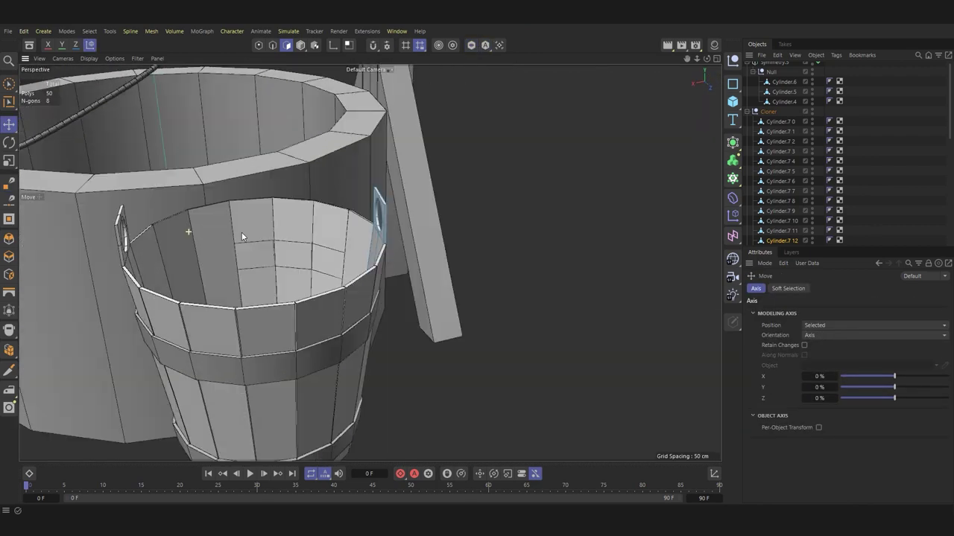
pyautogui.moveTo(242, 232)
pyautogui.keyDown('alt'); pyautogui.mouseDown()
pyautogui.moveTo(461, 148)
pyautogui.moveTo(421, 208)
pyautogui.moveTo(316, 193)
pyautogui.moveTo(429, 233)
pyautogui.moveTo(449, 172)
pyautogui.moveTo(465, 191)
pyautogui.moveTo(105, 103)
pyautogui.mouseUp(); pyautogui.keyUp('alt')
# Step: Deselect the plank, turn off wireframe shading and collapse the Cloner hierarchy
pyautogui.click(461, 152)
pyautogui.scroll(3, 429, 234)
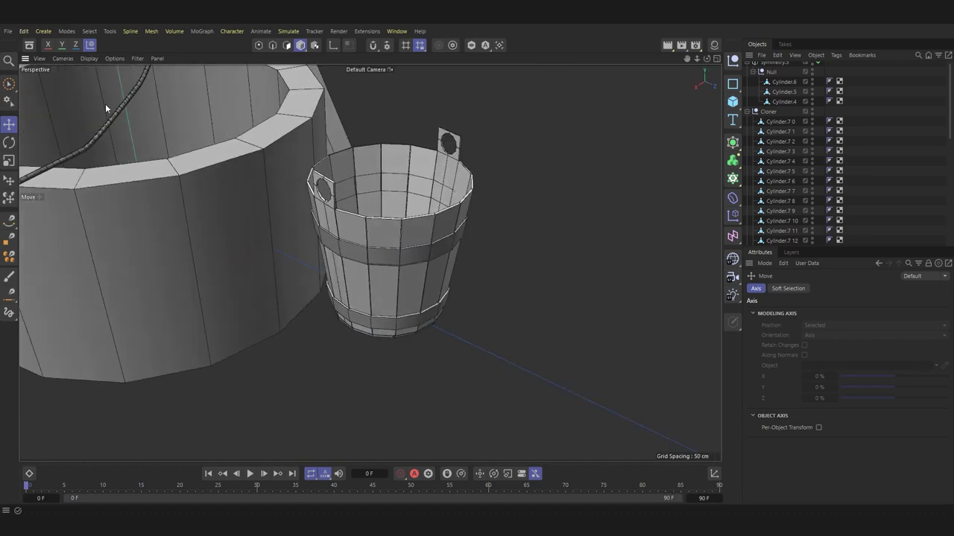
pyautogui.click(89, 58)
pyautogui.click(112, 72)
pyautogui.click(816, 132)
pyautogui.click(752, 111)
pyautogui.scroll(2, 775, 112)
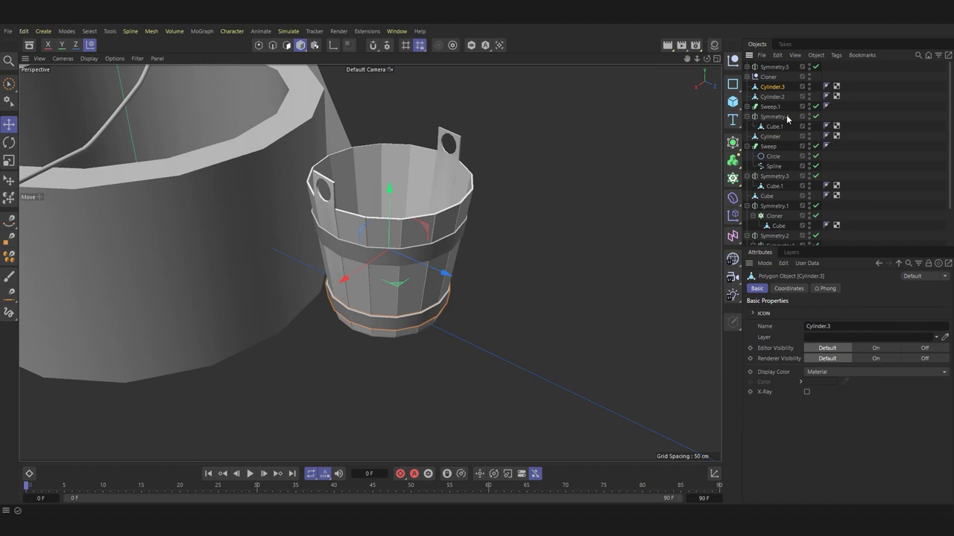
# Step: Group Cylinder.3, the plank Cloner, Cylinder.2 and Symmetry.5 under a Null named 'bucket'
pyautogui.click(775, 117)
pyautogui.click(769, 106)
pyautogui.click(772, 96)
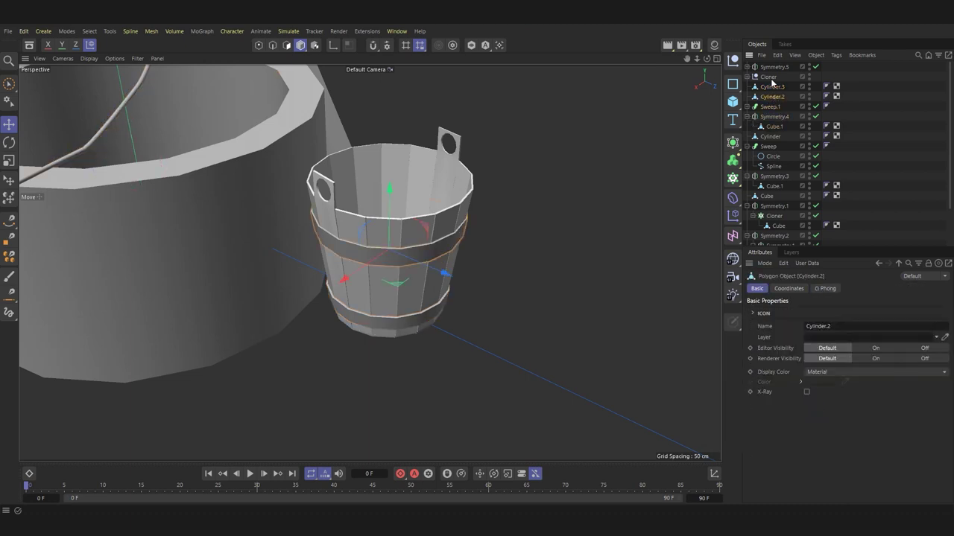
pyautogui.keyDown('shift'); pyautogui.click(772, 67); pyautogui.keyUp('shift')
pyautogui.keyDown('alt'); pyautogui.moveTo(477, 125); pyautogui.dragTo(534, 131); pyautogui.keyUp('alt')
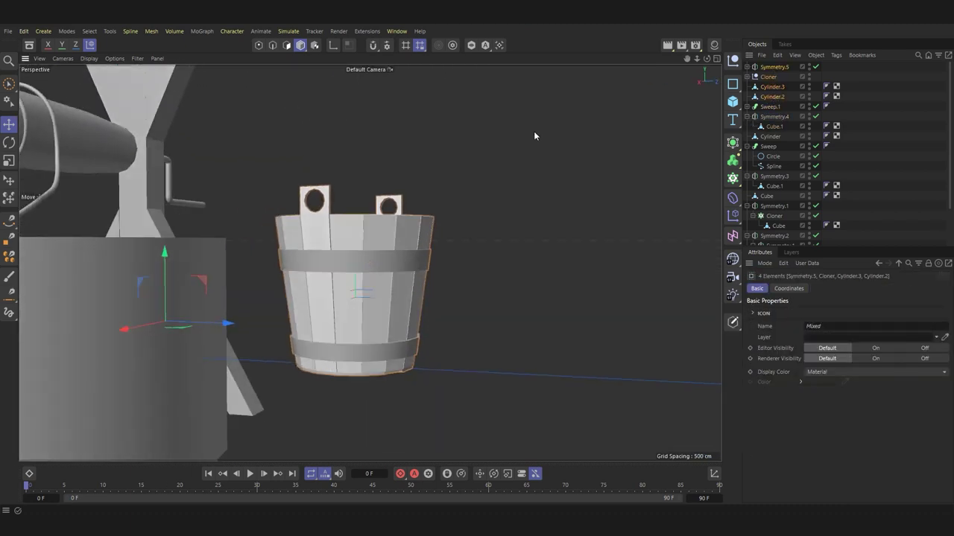
pyautogui.hotkey('alt', 'g')
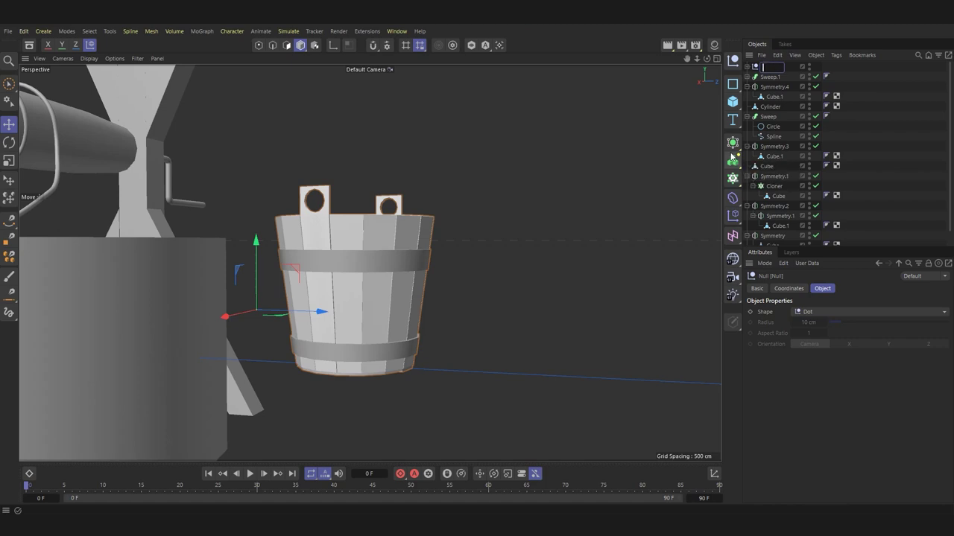
pyautogui.click(903, 113)
pyautogui.doubleClick(767, 67)
pyautogui.write('bucket')
pyautogui.press('Return')
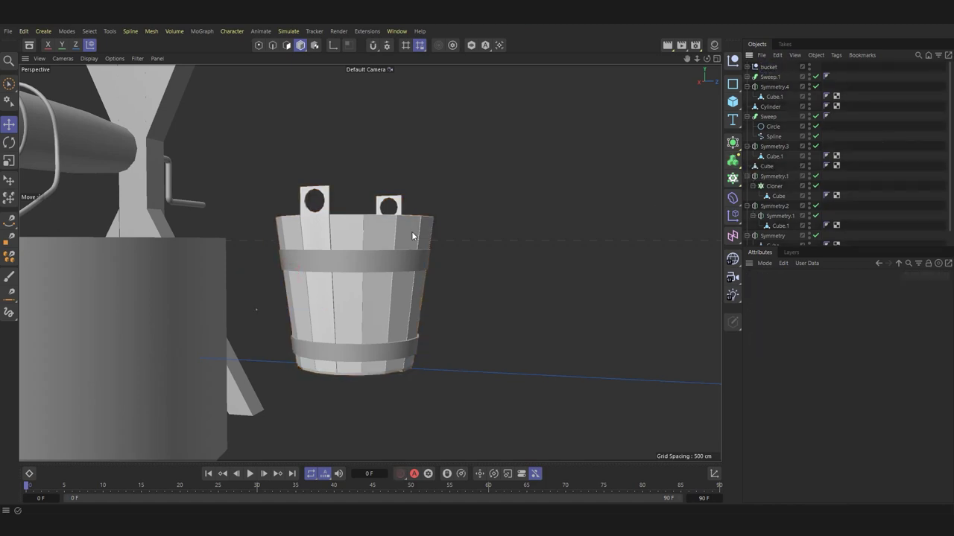
# Step: Lift the bucket group up above the well rim
pyautogui.moveTo(390, 314); pyautogui.dragTo(392, 313)
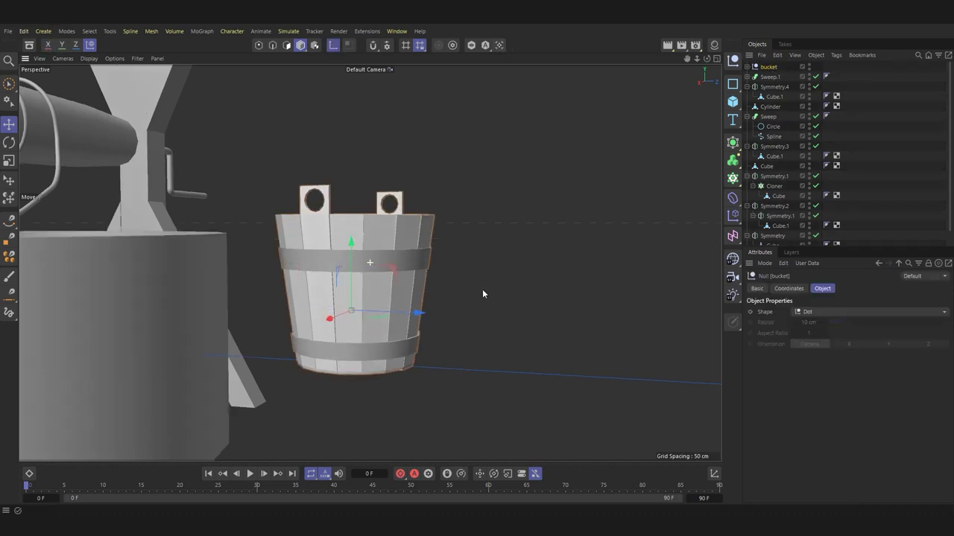
pyautogui.moveTo(482, 289)
pyautogui.keyDown('alt'); pyautogui.mouseDown()
pyautogui.moveTo(461, 385)
pyautogui.moveTo(485, 137)
pyautogui.moveTo(431, 323)
pyautogui.mouseUp(); pyautogui.keyUp('alt')
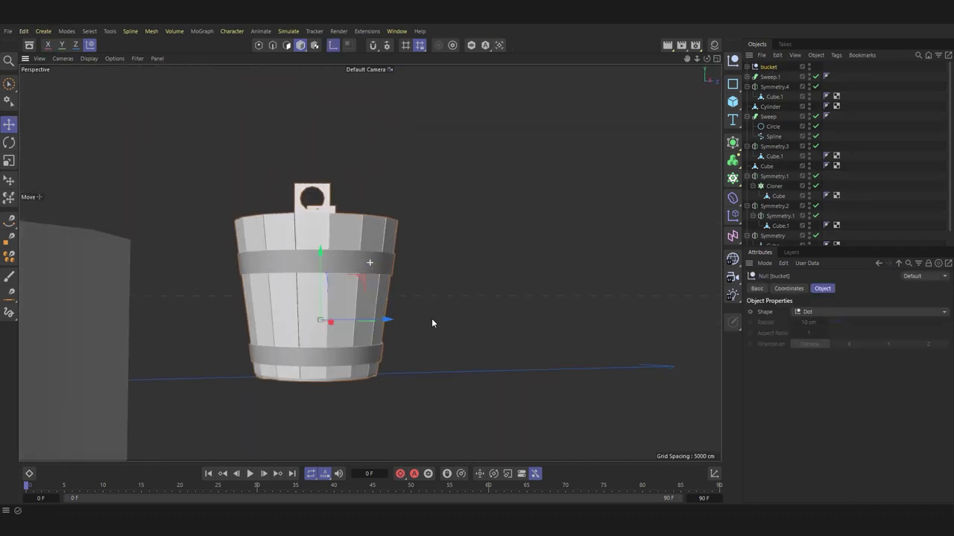
pyautogui.moveTo(345, 90)
pyautogui.keyDown('alt'); pyautogui.mouseDown()
pyautogui.moveTo(377, 199)
pyautogui.moveTo(302, 146)
pyautogui.moveTo(341, 133)
pyautogui.mouseUp(); pyautogui.keyUp('alt')
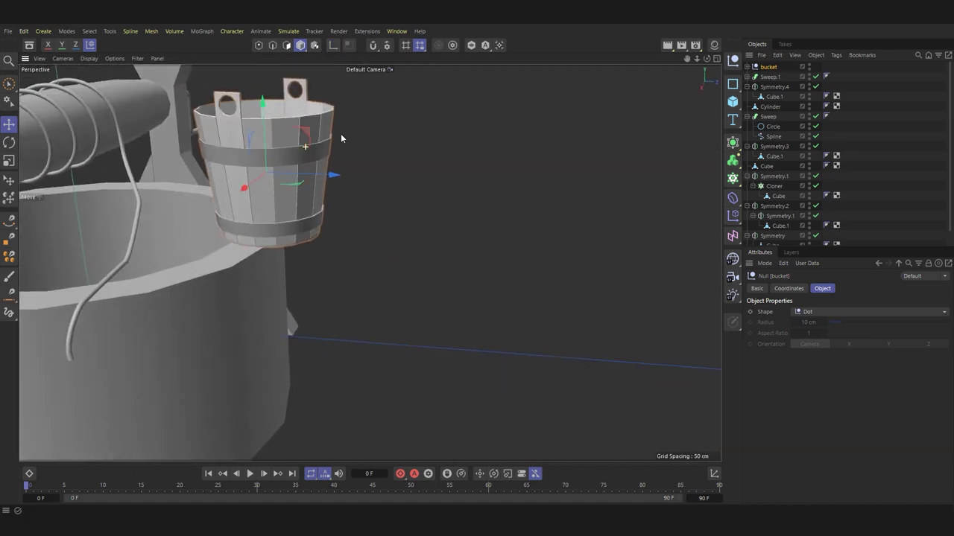
pyautogui.scroll(3, 291, 169)
# Step: Scale the bucket to about 70% and set it down on the stone rim
pyautogui.press('t')
pyautogui.moveTo(391, 158); pyautogui.dragTo(352, 171)
pyautogui.press('e')
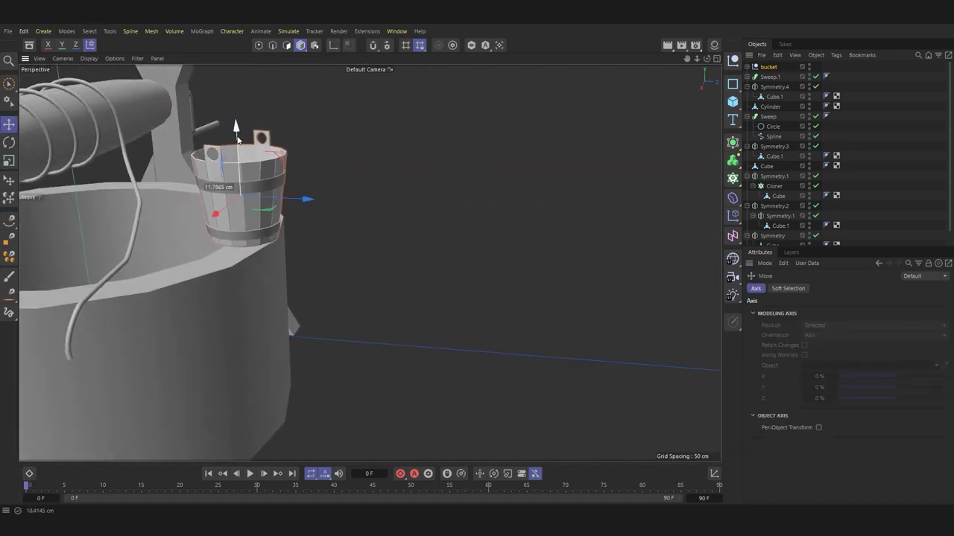
pyautogui.moveTo(237, 126)
pyautogui.keyDown('alt'); pyautogui.mouseDown()
pyautogui.moveTo(183, 216)
pyautogui.moveTo(164, 188)
pyautogui.moveTo(130, 187)
pyautogui.mouseUp(); pyautogui.keyUp('alt')
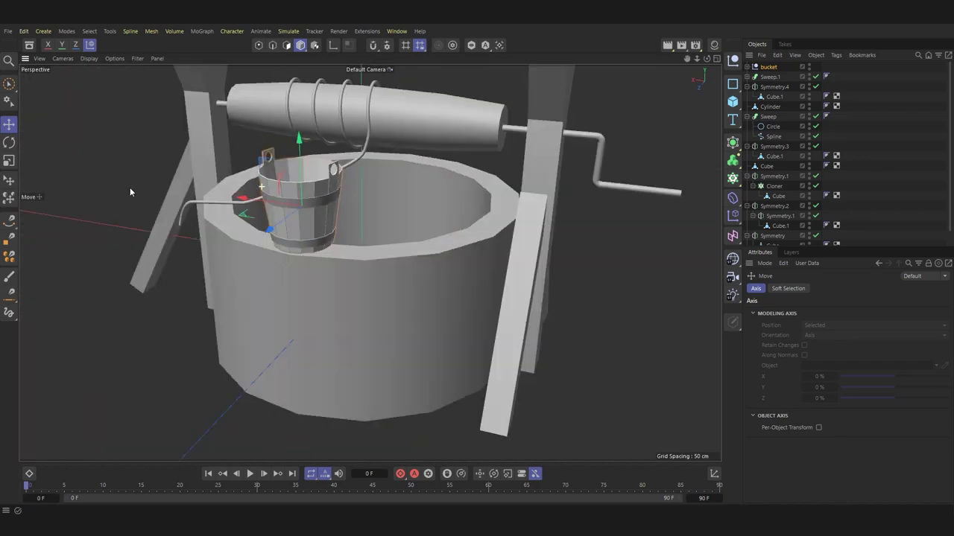
pyautogui.scroll(5, 253, 194)
pyautogui.moveTo(253, 194)
pyautogui.keyDown('alt'); pyautogui.mouseDown()
pyautogui.moveTo(248, 201)
pyautogui.moveTo(268, 172)
pyautogui.mouseUp(); pyautogui.keyUp('alt')
pyautogui.moveTo(322, 227)
pyautogui.keyDown('alt'); pyautogui.mouseDown()
pyautogui.moveTo(313, 186)
pyautogui.moveTo(302, 237)
pyautogui.mouseUp(); pyautogui.keyUp('alt')
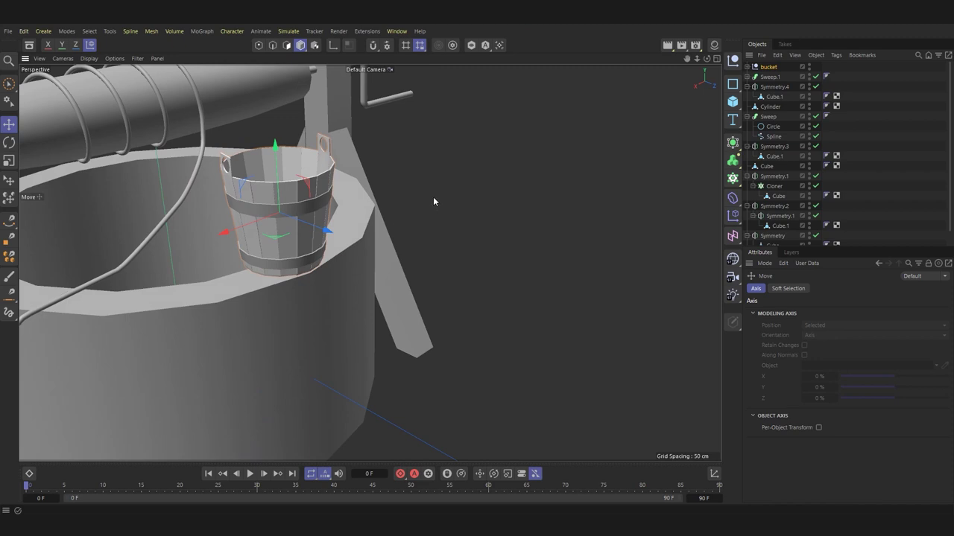
pyautogui.moveTo(433, 201)
pyautogui.keyDown('alt'); pyautogui.mouseDown()
pyautogui.moveTo(445, 258)
pyautogui.moveTo(338, 248)
pyautogui.mouseUp(); pyautogui.keyUp('alt')
# Step: Set the rope's Circle profile radius in Sweep.1 to 0.8 cm
pyautogui.click(302, 223)
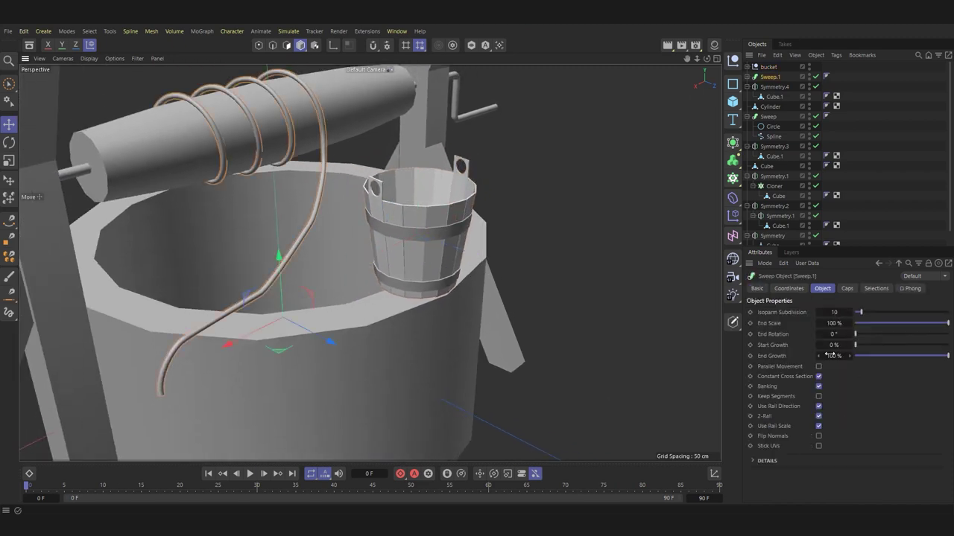
pyautogui.click(751, 77)
pyautogui.click(773, 87)
pyautogui.write('.5')
pyautogui.press('Return')
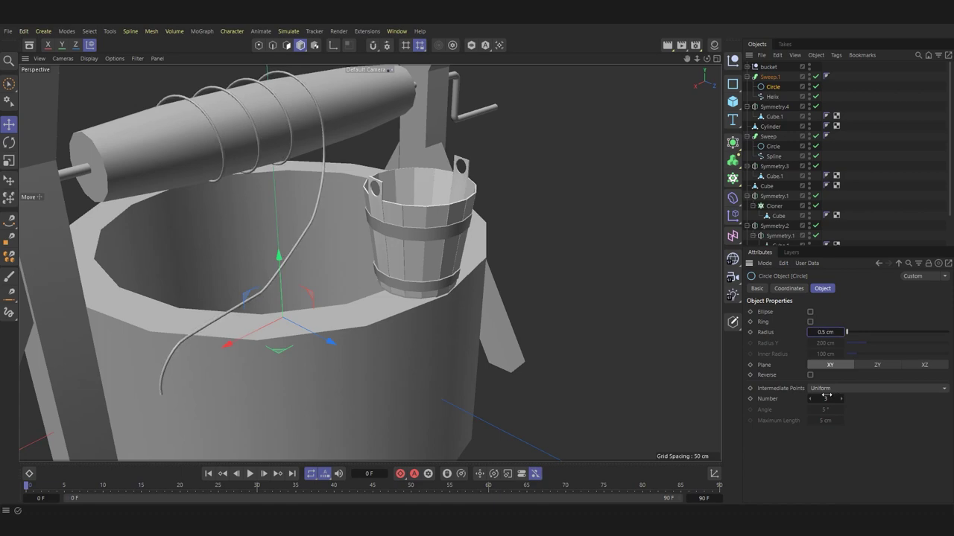
pyautogui.write('.8')
pyautogui.press('Return')
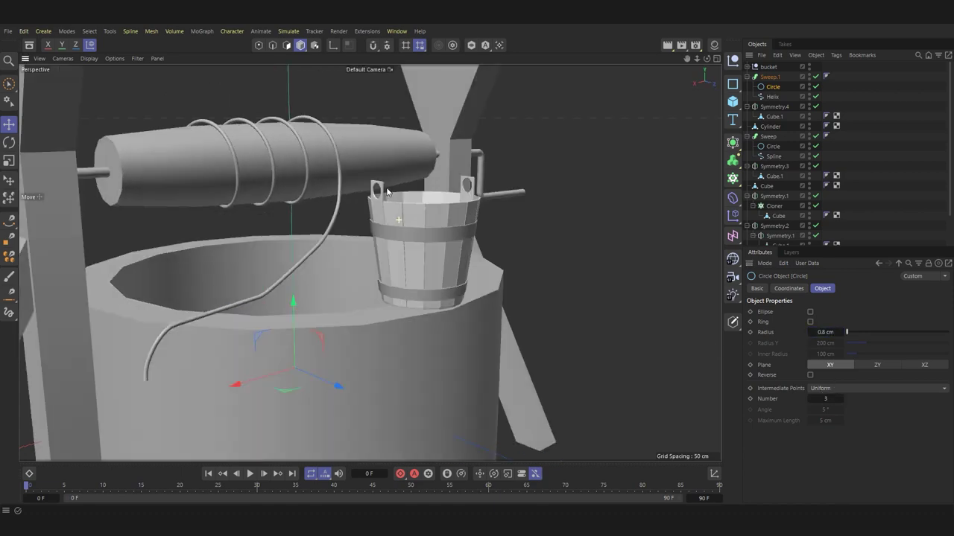
pyautogui.moveTo(462, 194)
pyautogui.keyDown('alt'); pyautogui.mouseDown()
pyautogui.moveTo(161, 184)
pyautogui.moveTo(207, 196)
pyautogui.mouseUp(); pyautogui.keyUp('alt')
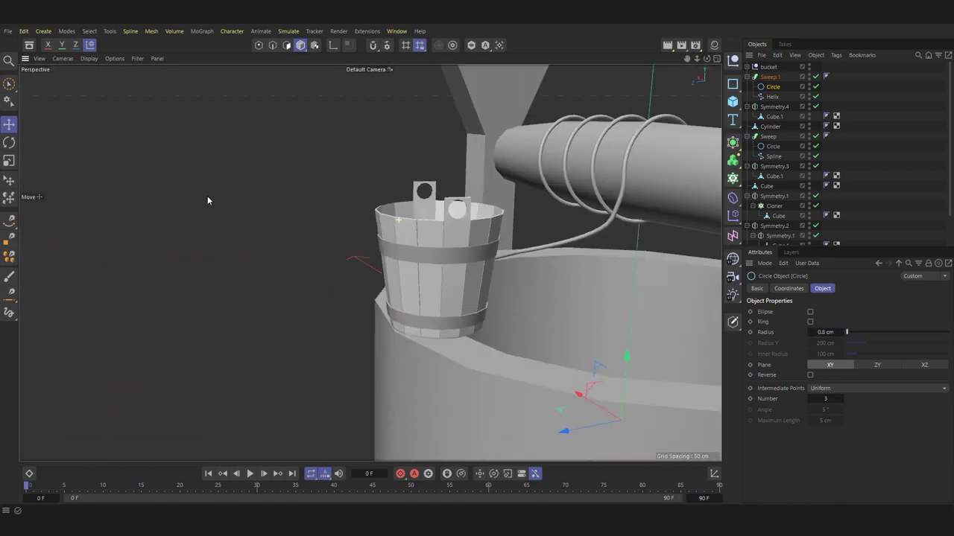
# Step: Select and frame the rope, then scale its helix coil slightly smaller
pyautogui.click(772, 96)
pyautogui.click(769, 78)
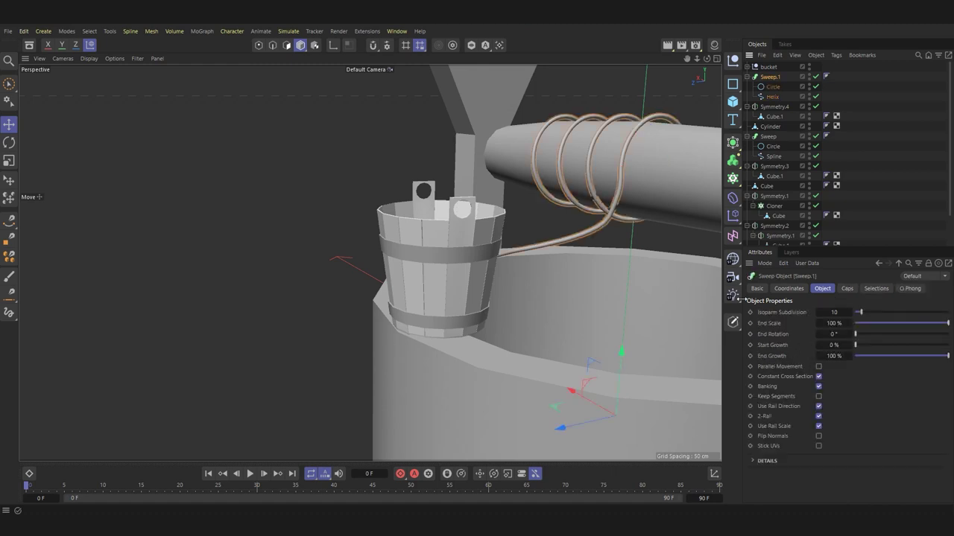
pyautogui.click(773, 98)
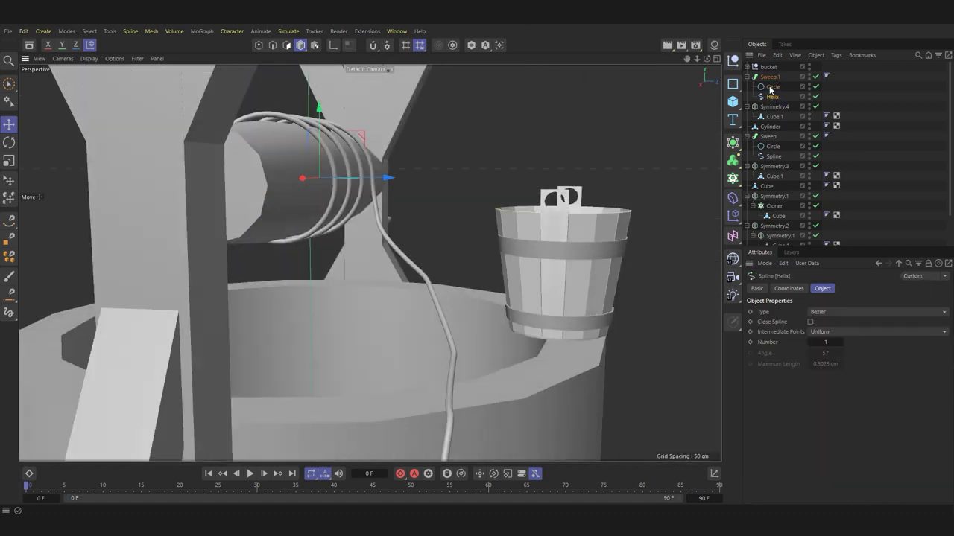
pyautogui.click(770, 77)
pyautogui.press('o')
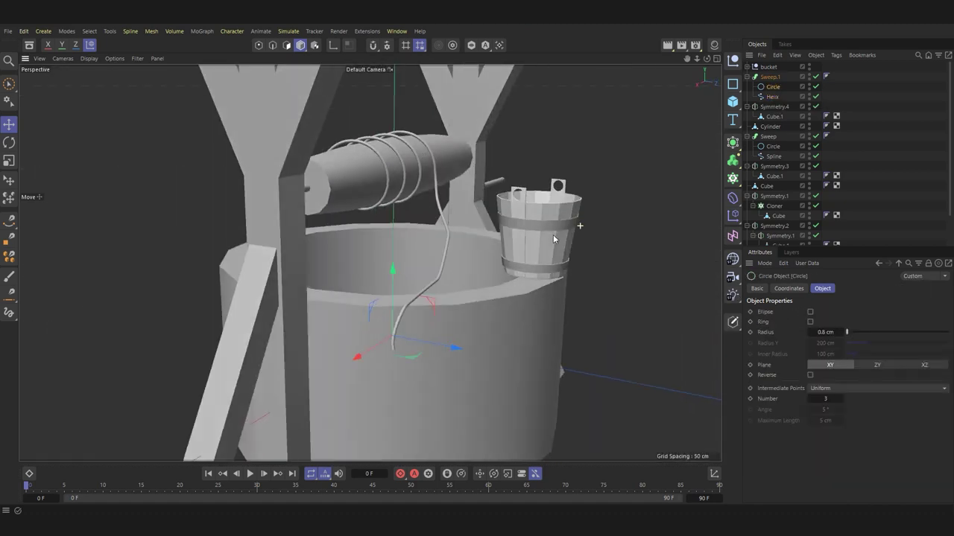
pyautogui.press('t')
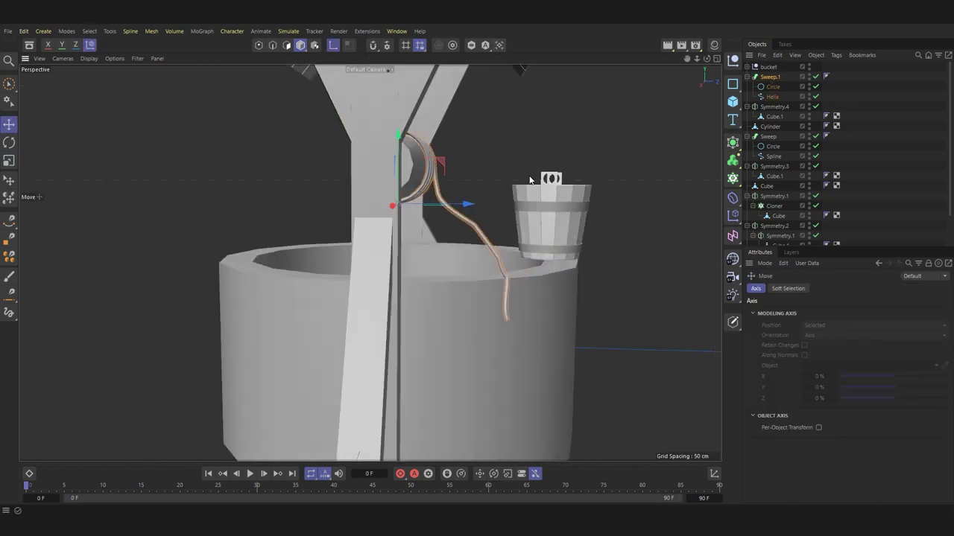
pyautogui.moveTo(596, 145); pyautogui.dragTo(588, 144)
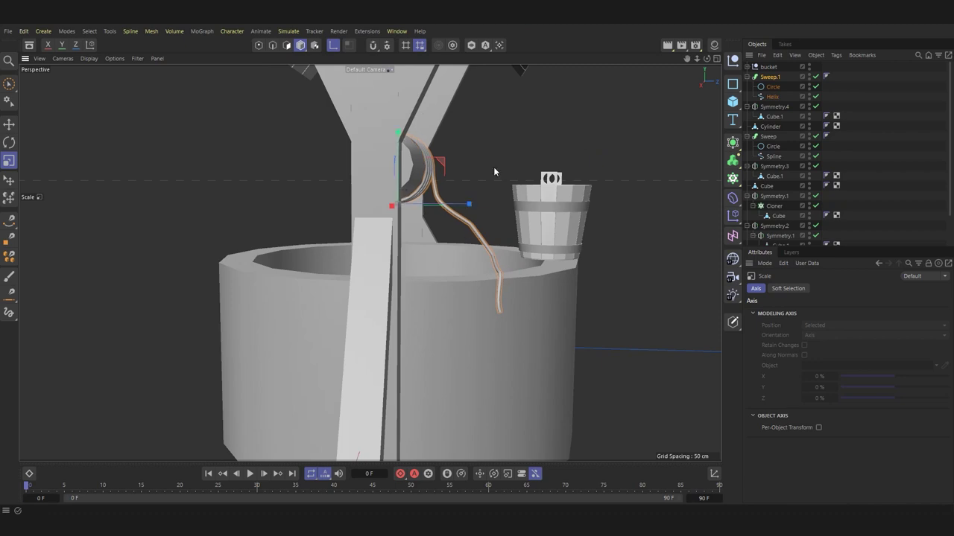
# Step: Enlarge the coil to about 105% and slide it along the windlass to fit
pyautogui.press('e')
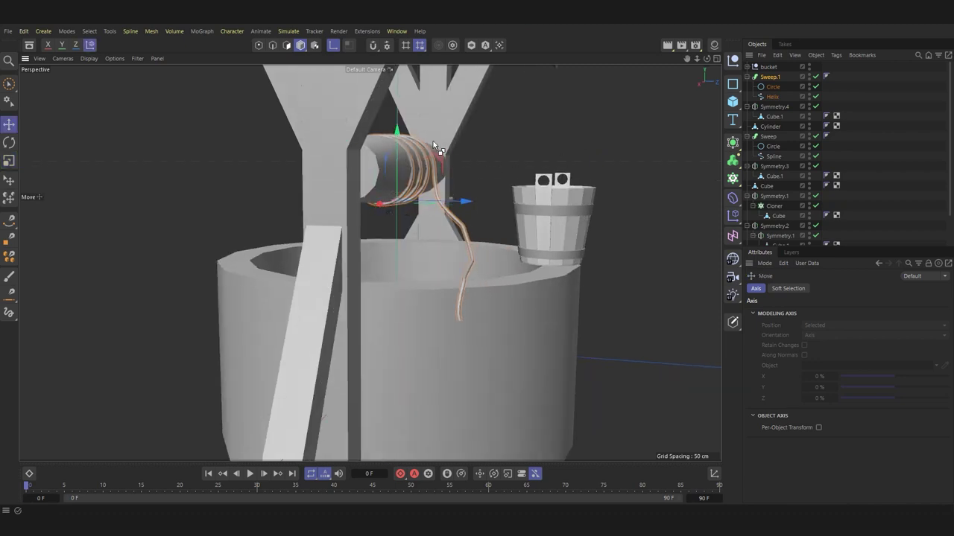
pyautogui.press('t')
pyautogui.moveTo(531, 154)
pyautogui.mouseDown()
pyautogui.moveTo(550, 150)
pyautogui.moveTo(405, 153)
pyautogui.mouseUp()
pyautogui.press('e')
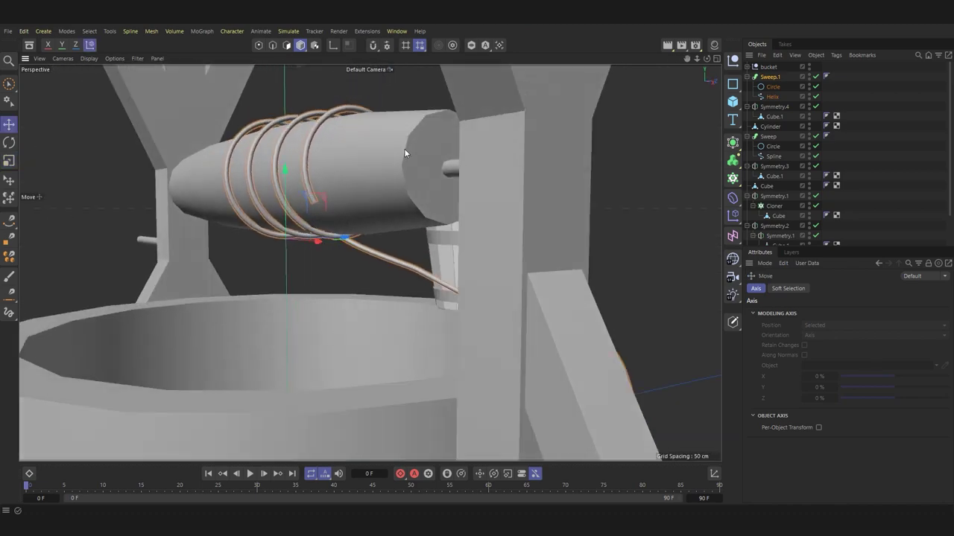
pyautogui.scroll(3, 404, 153)
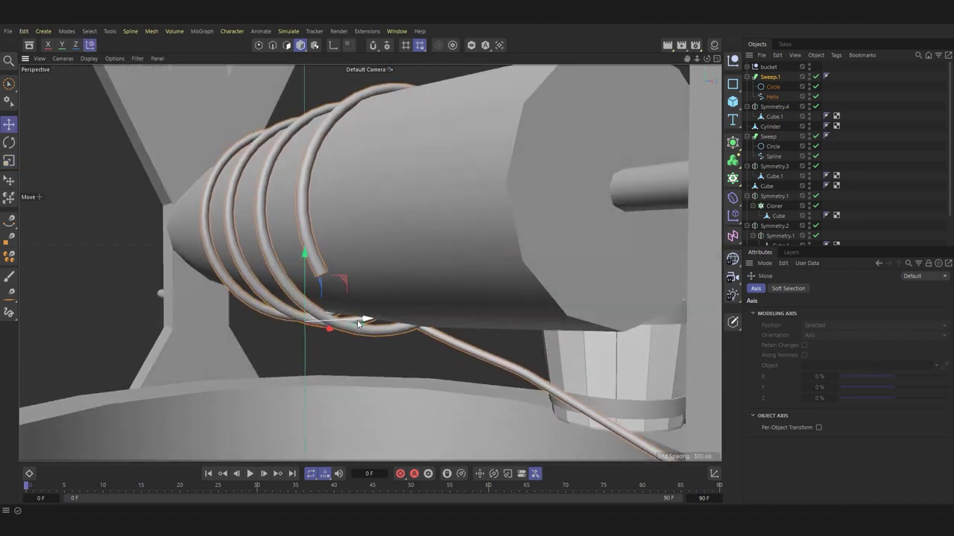
pyautogui.moveTo(362, 324); pyautogui.dragTo(597, 249)
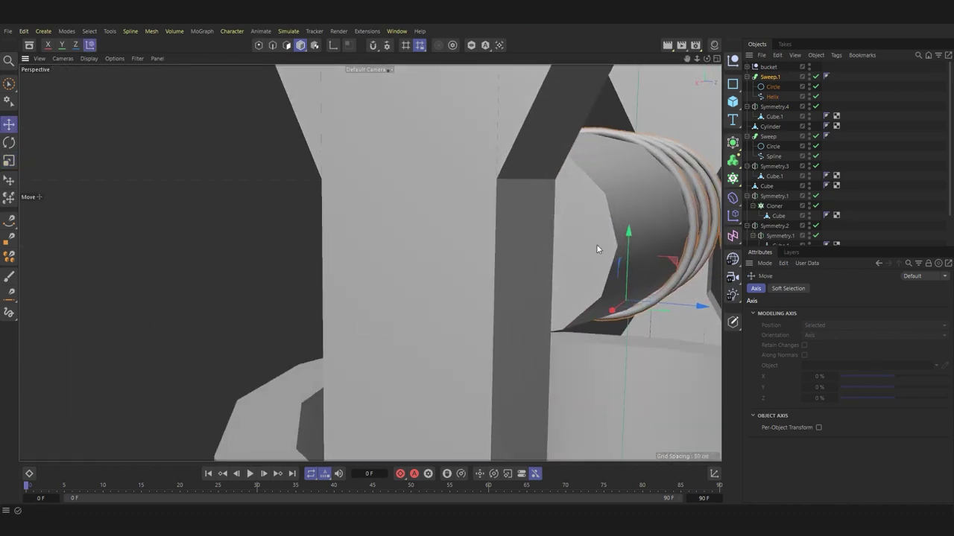
pyautogui.scroll(-5, 458, 270)
pyautogui.scroll(-2, 420, 280)
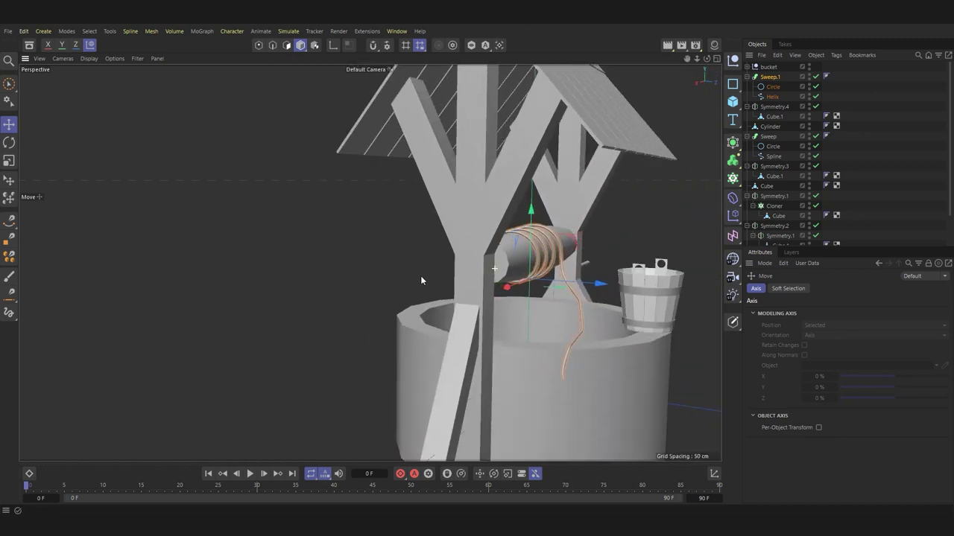
pyautogui.keyDown('alt'); pyautogui.moveTo(420, 280); pyautogui.dragTo(587, 253); pyautogui.keyUp('alt')
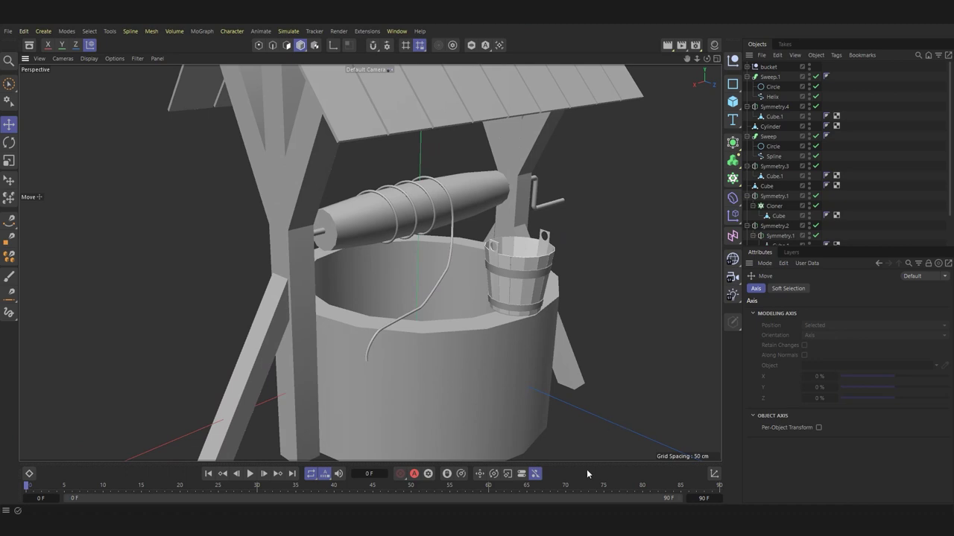
# Step: Lower the Tube's Inner Radius to thicken the wall and make it editable
pyautogui.click(763, 167)
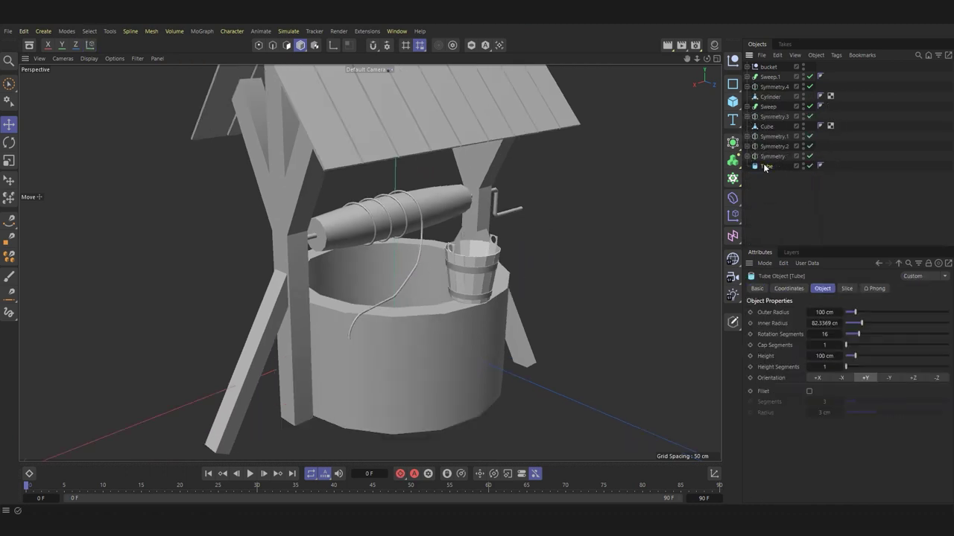
pyautogui.press('o')
pyautogui.moveTo(862, 325); pyautogui.dragTo(858, 326)
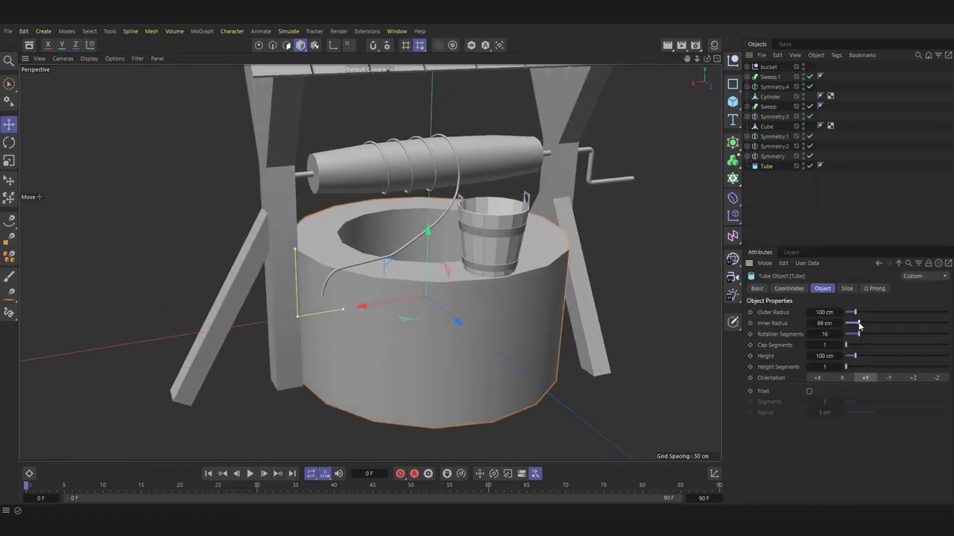
pyautogui.scroll(3, 459, 334)
pyautogui.moveTo(459, 333)
pyautogui.keyDown('alt'); pyautogui.mouseDown()
pyautogui.moveTo(461, 342)
pyautogui.moveTo(449, 326)
pyautogui.mouseUp(); pyautogui.keyUp('alt')
pyautogui.press('c')
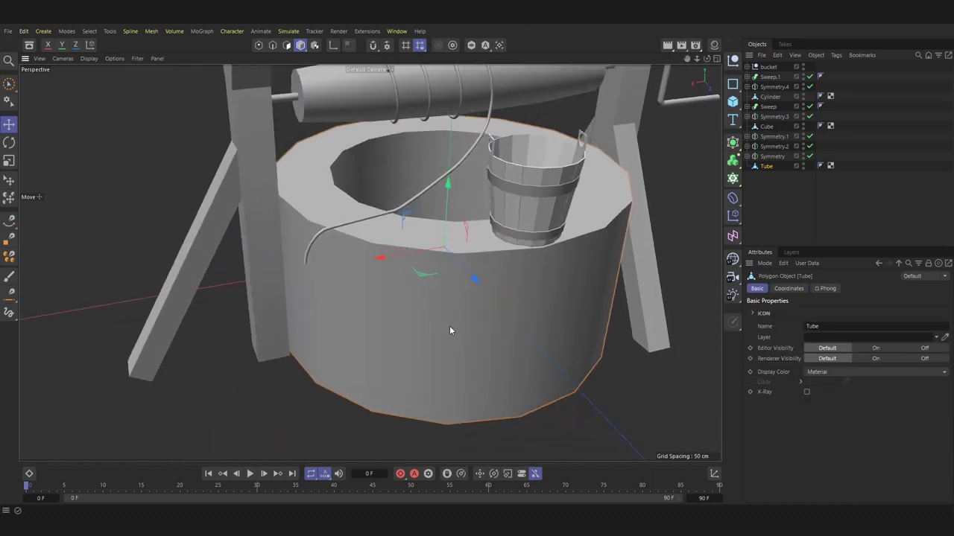
# Step: Bevel the top outer rim edge loop into a flat chamfer with Subdivision 0
pyautogui.press('Return')
pyautogui.scroll(2, 306, 324)
pyautogui.doubleClick(378, 236)
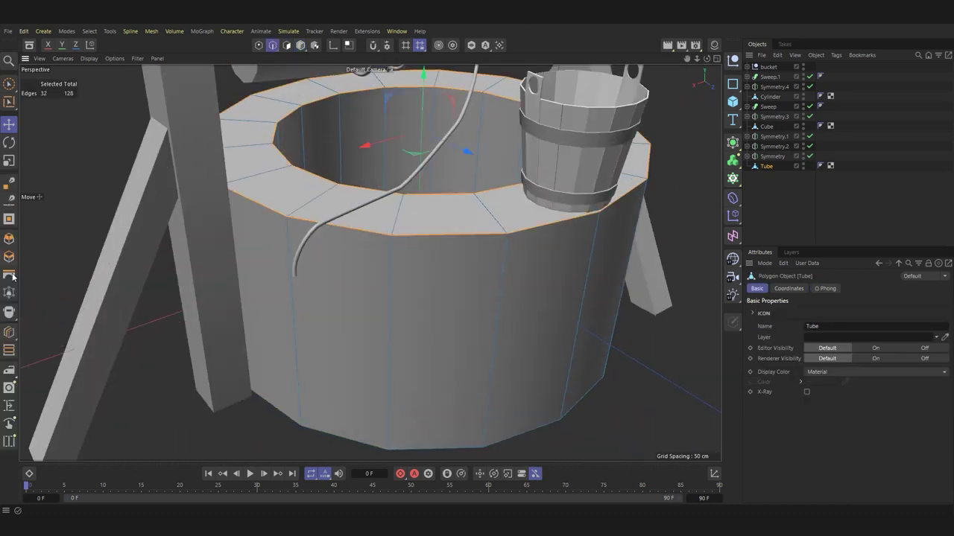
pyautogui.click(13, 240)
pyautogui.scroll(5, 395, 261)
pyautogui.moveTo(395, 261); pyautogui.dragTo(430, 280)
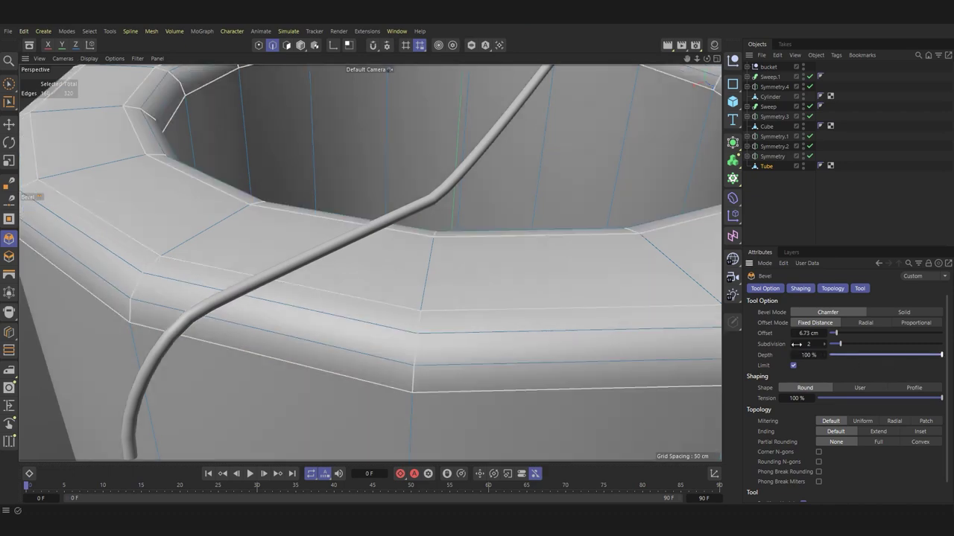
pyautogui.moveTo(840, 344); pyautogui.dragTo(830, 344)
pyautogui.keyDown('alt'); pyautogui.moveTo(418, 254); pyautogui.dragTo(338, 228); pyautogui.keyUp('alt')
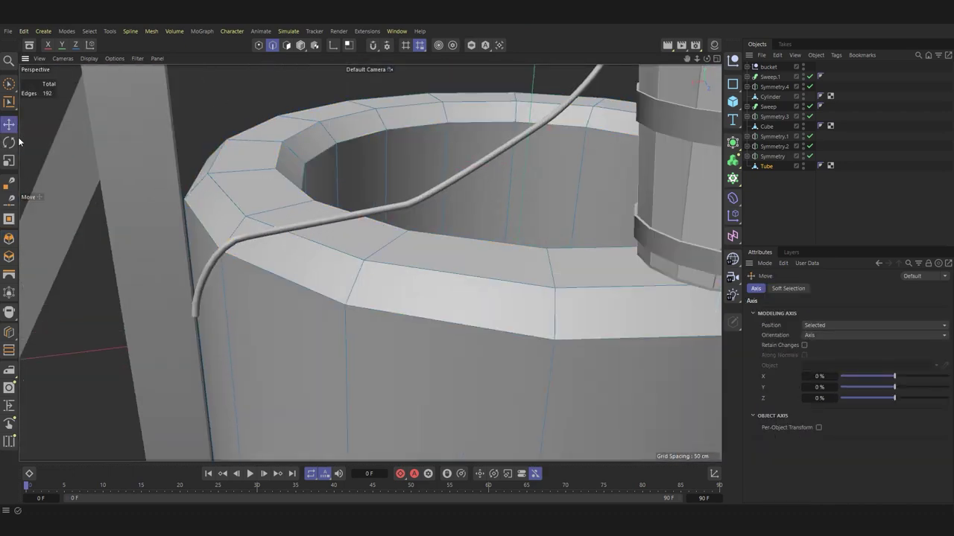
pyautogui.click(9, 333)
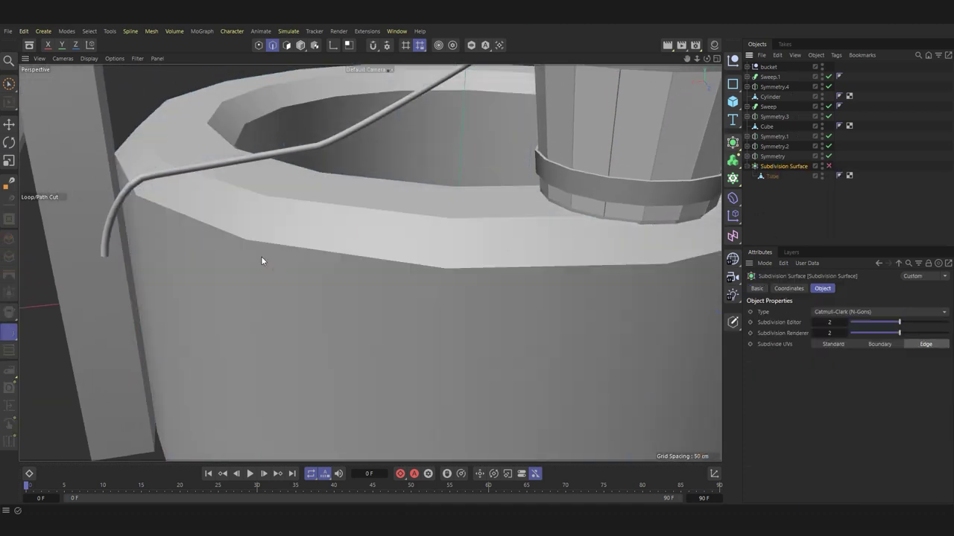
# Step: Cut edge loops on the outer and inner rim walls, toggling the Subdivision Surface to check
pyautogui.click(261, 260)
pyautogui.click(255, 218)
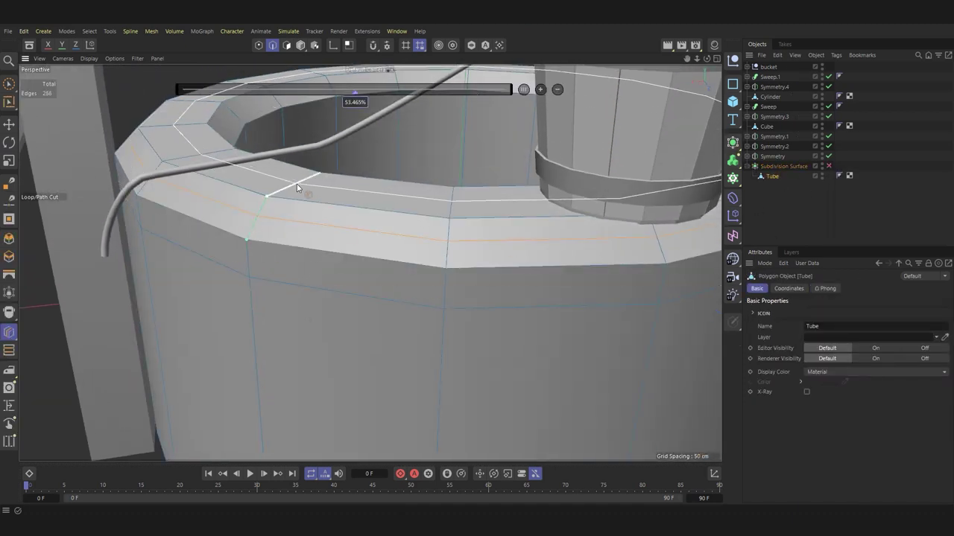
pyautogui.click(285, 119)
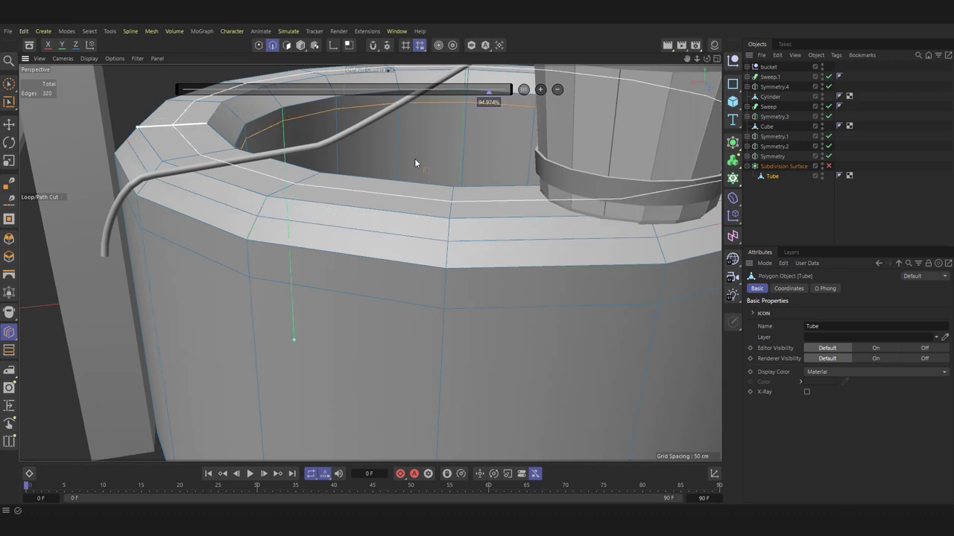
pyautogui.click(828, 165)
pyautogui.click(828, 165)
pyautogui.click(240, 120)
pyautogui.click(829, 166)
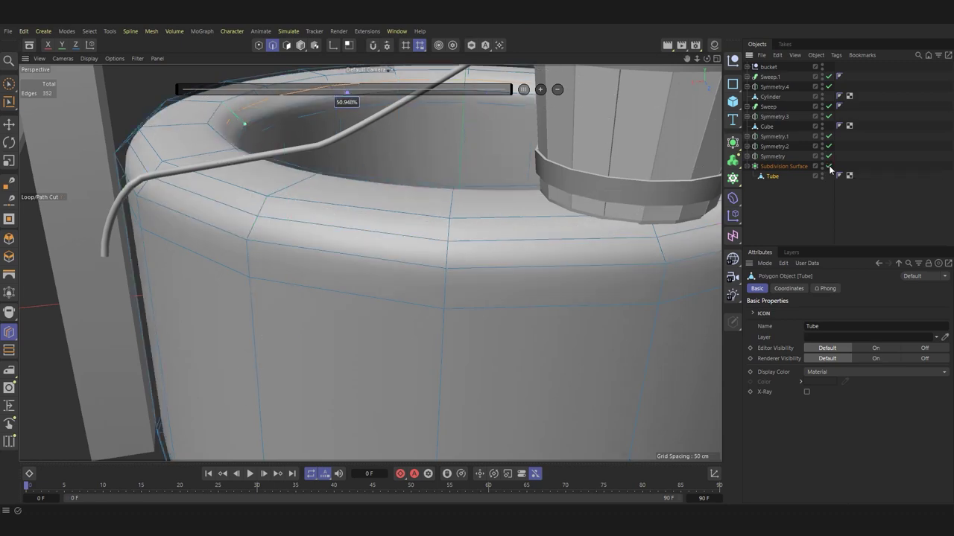
pyautogui.click(829, 165)
pyautogui.keyDown('alt'); pyautogui.moveTo(598, 196); pyautogui.dragTo(457, 384); pyautogui.keyUp('alt')
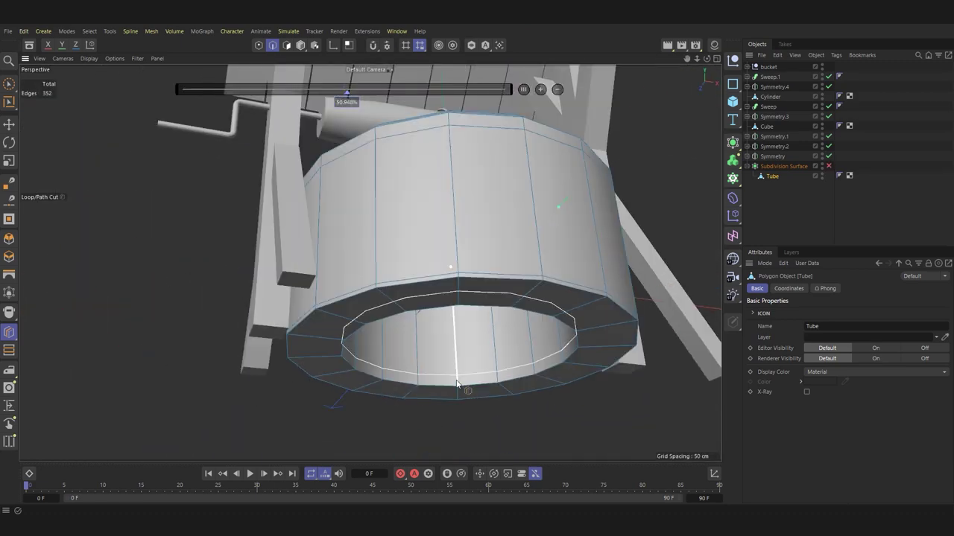
# Step: Add a loop near the outer edge of the rim's bottom and inspect the smoothed result
pyautogui.click(9, 333)
pyautogui.scroll(3, 468, 266)
pyautogui.click(469, 271)
pyautogui.scroll(-3, 469, 271)
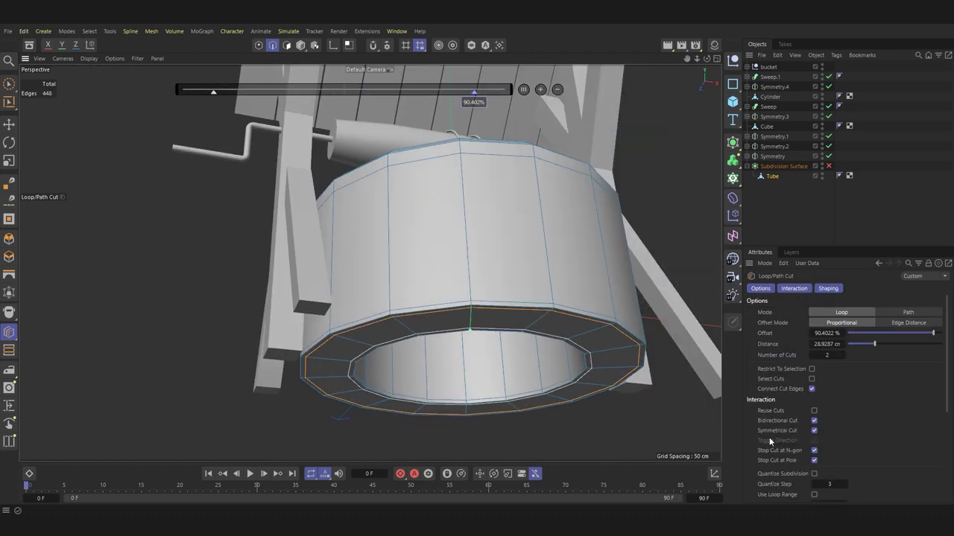
pyautogui.press('e')
pyautogui.click(828, 165)
pyautogui.keyDown('alt'); pyautogui.moveTo(656, 171); pyautogui.dragTo(583, 217); pyautogui.keyUp('alt')
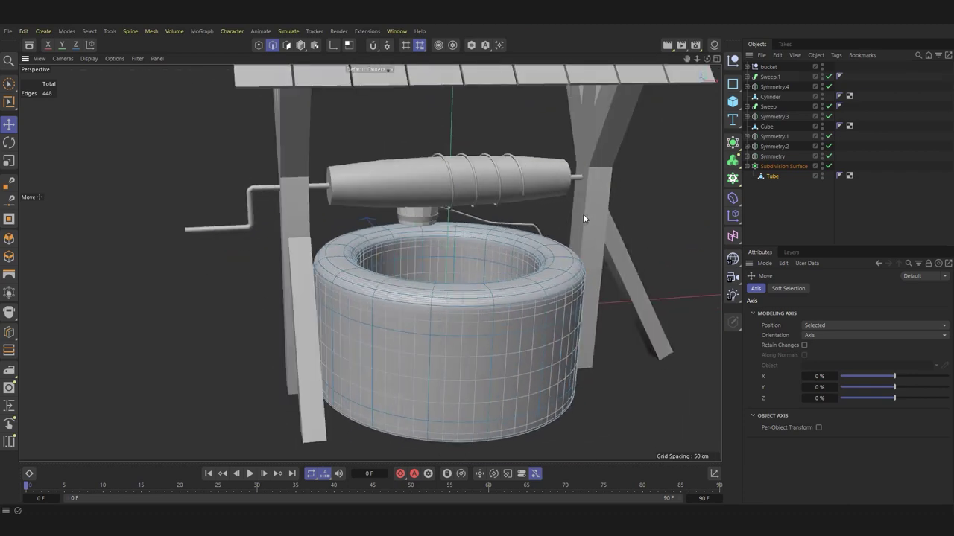
pyautogui.click(301, 45)
pyautogui.keyDown('alt'); pyautogui.moveTo(417, 246); pyautogui.dragTo(364, 296); pyautogui.keyUp('alt')
pyautogui.scroll(3, 364, 295)
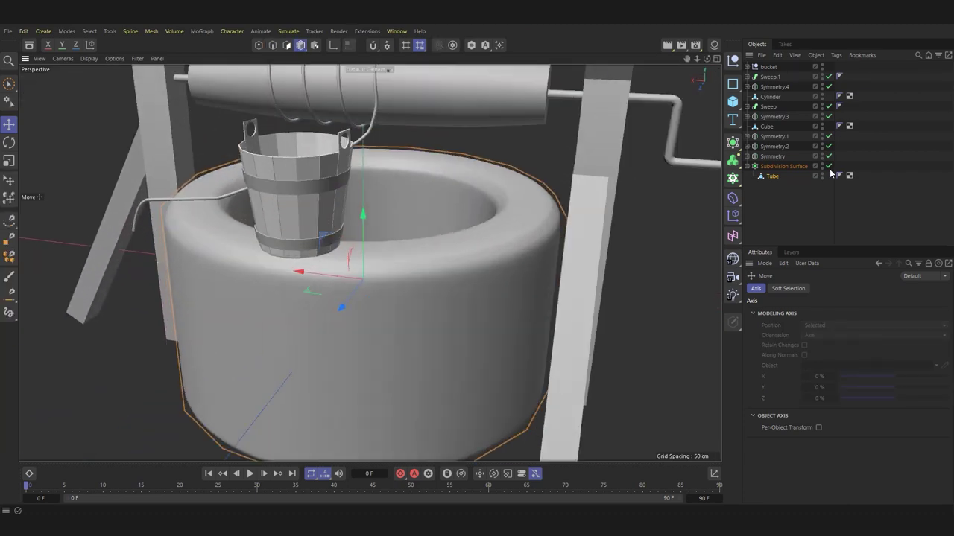
pyautogui.click(829, 165)
pyautogui.moveTo(421, 213)
pyautogui.keyDown('alt'); pyautogui.mouseDown()
pyautogui.moveTo(499, 232)
pyautogui.moveTo(452, 213)
pyautogui.moveTo(418, 214)
pyautogui.moveTo(461, 258)
pyautogui.moveTo(429, 267)
pyautogui.mouseUp(); pyautogui.keyUp('alt')
# Step: Narrow the plank cloner's Size X from 32 to 31 cm to close the roof gaps
pyautogui.click(428, 267)
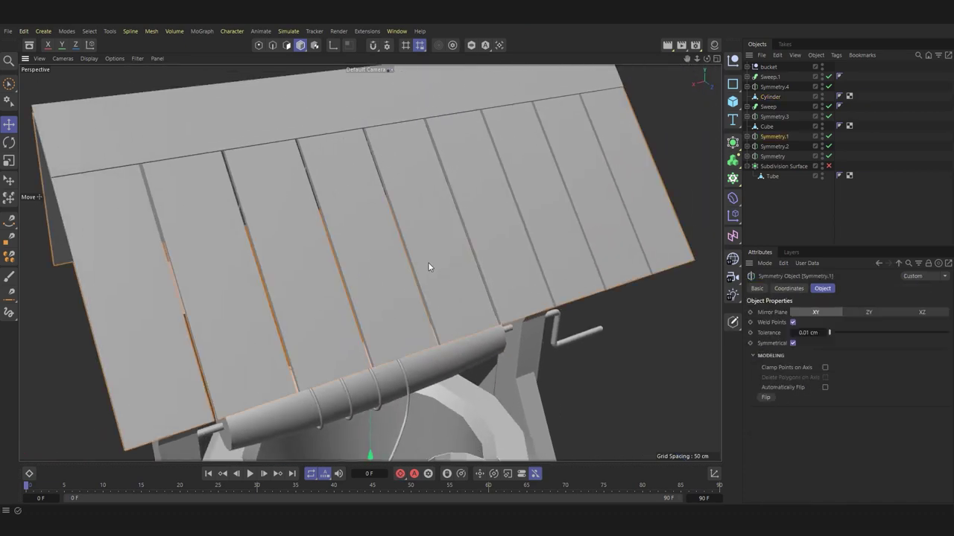
pyautogui.click(778, 156)
pyautogui.moveTo(428, 229)
pyautogui.keyDown('alt'); pyautogui.mouseDown()
pyautogui.moveTo(428, 194)
pyautogui.moveTo(471, 210)
pyautogui.mouseUp(); pyautogui.keyUp('alt')
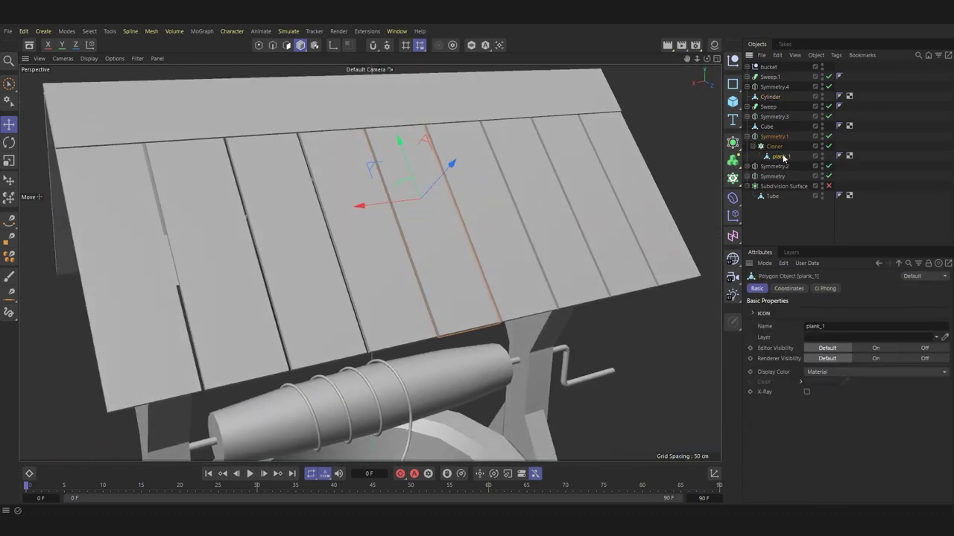
pyautogui.click(774, 147)
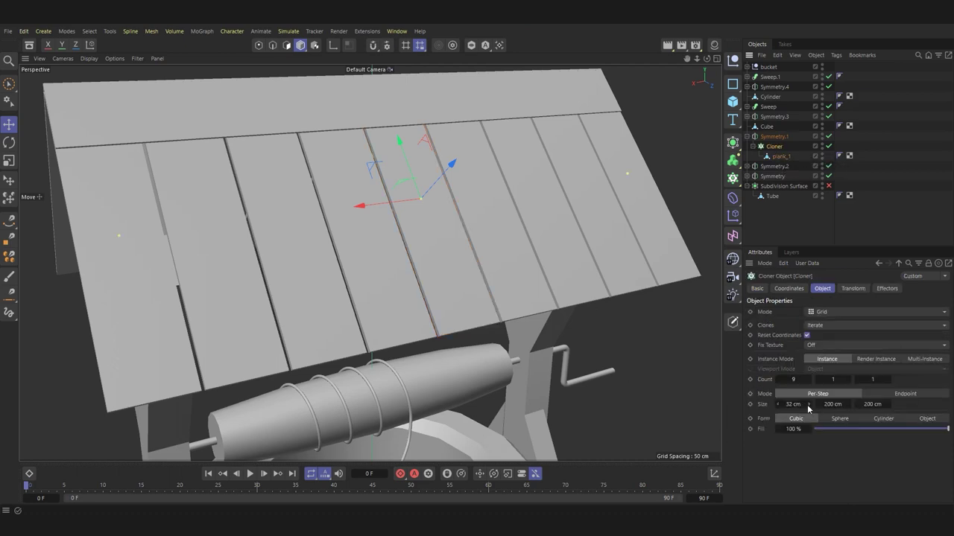
pyautogui.moveTo(809, 407); pyautogui.dragTo(803, 408)
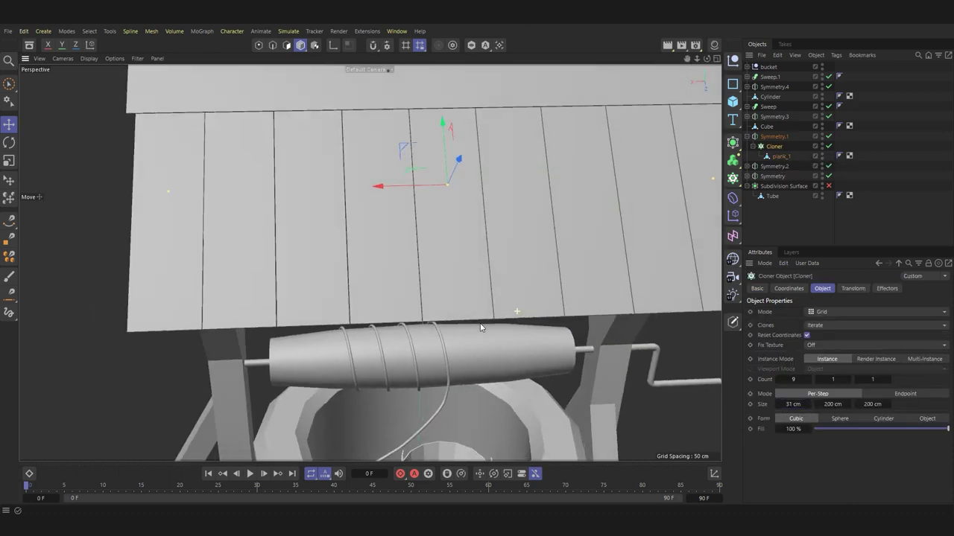
pyautogui.moveTo(477, 320)
pyautogui.keyDown('alt'); pyautogui.mouseDown()
pyautogui.moveTo(436, 241)
pyautogui.moveTo(486, 241)
pyautogui.mouseUp(); pyautogui.keyUp('alt')
pyautogui.scroll(-3, 445, 243)
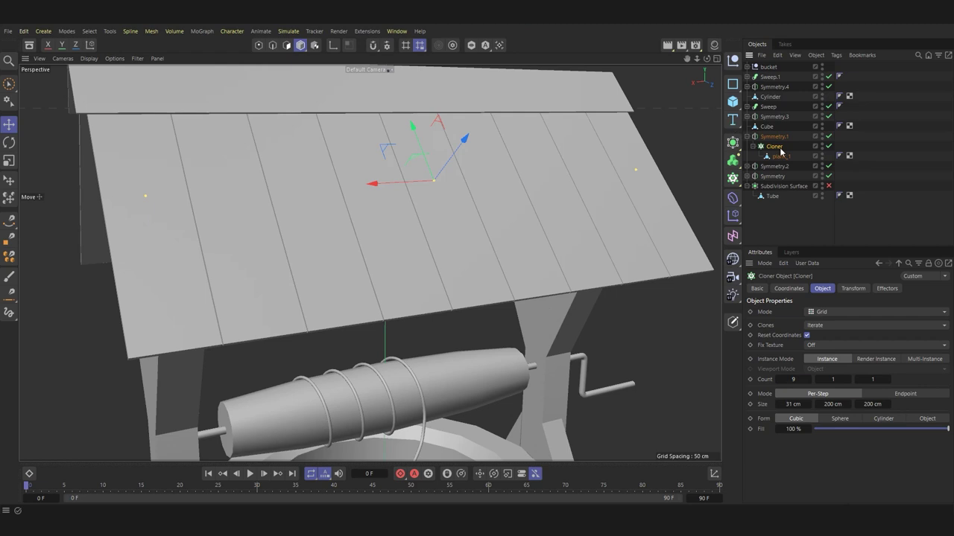
# Step: Push the last roof plank's front end face out about 3 cm
pyautogui.moveTo(377, 241); pyautogui.dragTo(144, 314, button='middle')
pyautogui.click(279, 327)
pyautogui.moveTo(279, 327)
pyautogui.mouseDown(button='middle')
pyautogui.moveTo(305, 215)
pyautogui.moveTo(265, 309)
pyautogui.mouseUp(button='middle')
pyautogui.press('Return')
pyautogui.click(261, 301)
pyautogui.moveTo(261, 301); pyautogui.dragTo(274, 322)
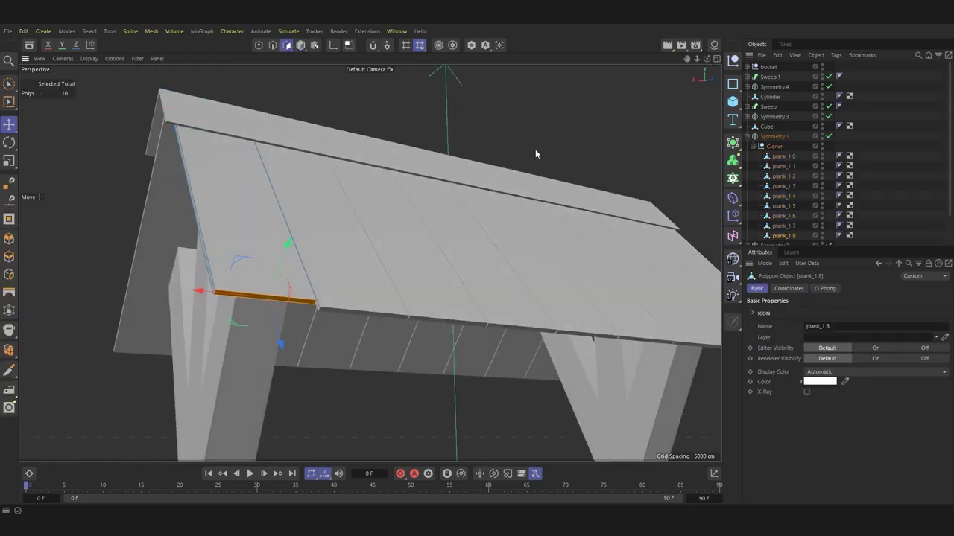
pyautogui.press('Return')
# Step: Tilt plank_1 7 by about 12 degrees and shift plank_1 6 by about 1 cm
pyautogui.click(307, 210)
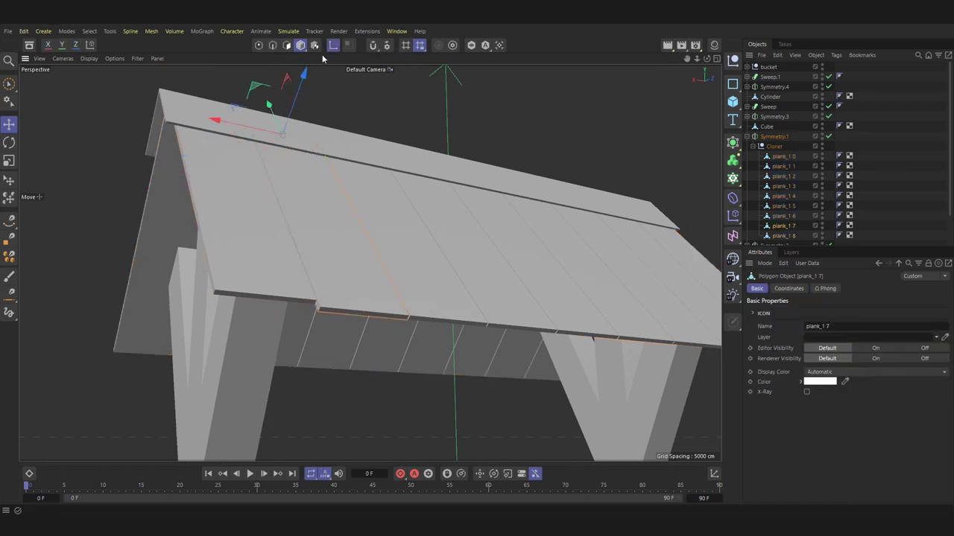
pyautogui.press('r')
pyautogui.moveTo(296, 143); pyautogui.dragTo(297, 144)
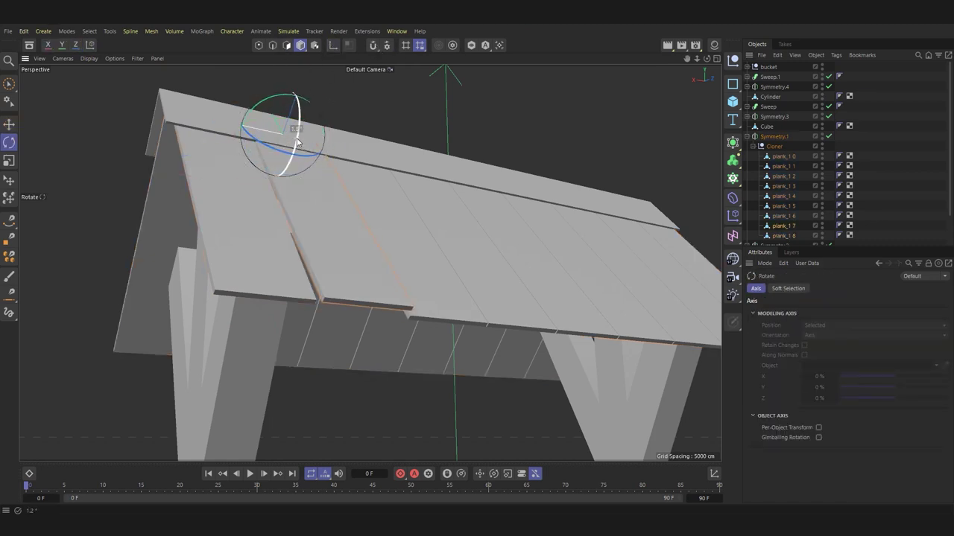
pyautogui.press('e')
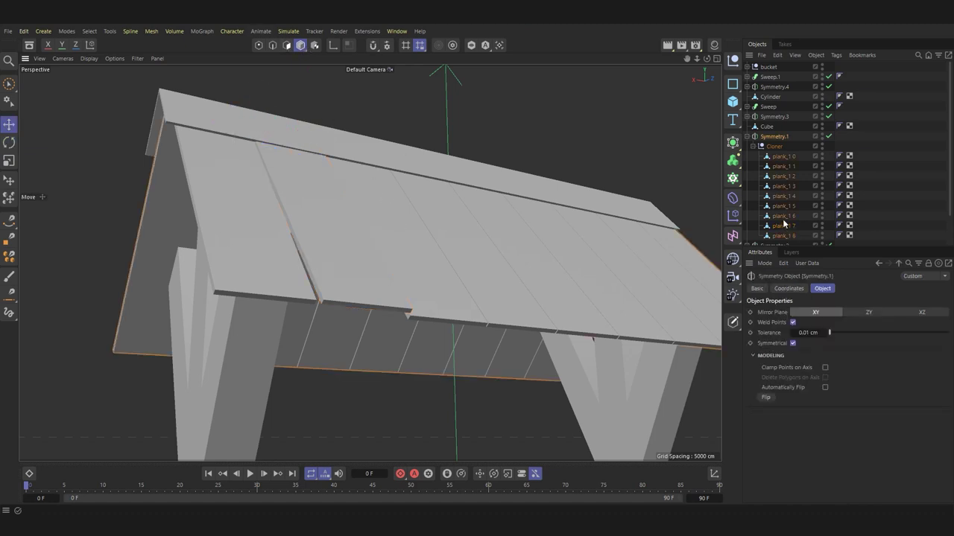
pyautogui.click(472, 246)
pyautogui.moveTo(473, 245); pyautogui.dragTo(372, 193)
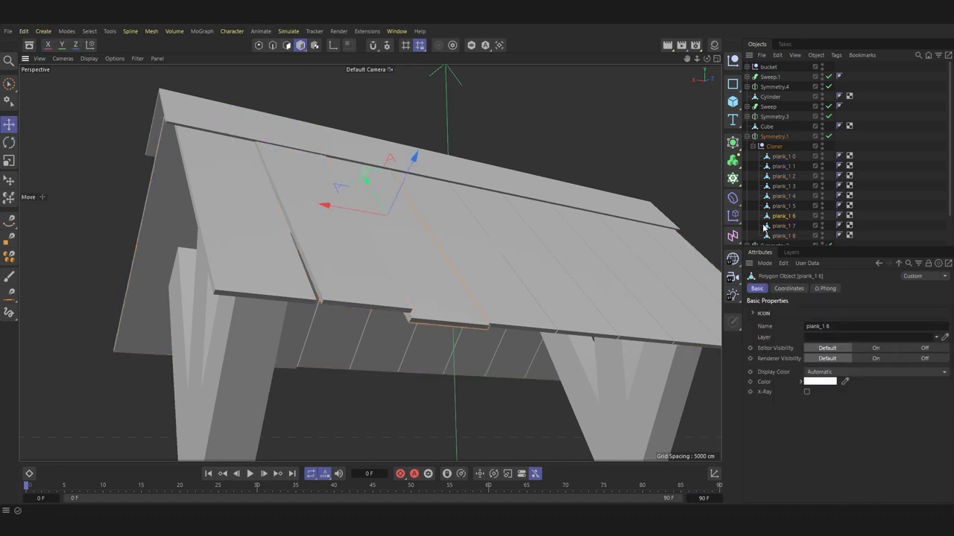
# Step: Tilt plank_1 4 slightly around its top edge
pyautogui.press('Return')
pyautogui.keyDown('alt'); pyautogui.moveTo(536, 349); pyautogui.dragTo(492, 298); pyautogui.keyUp('alt')
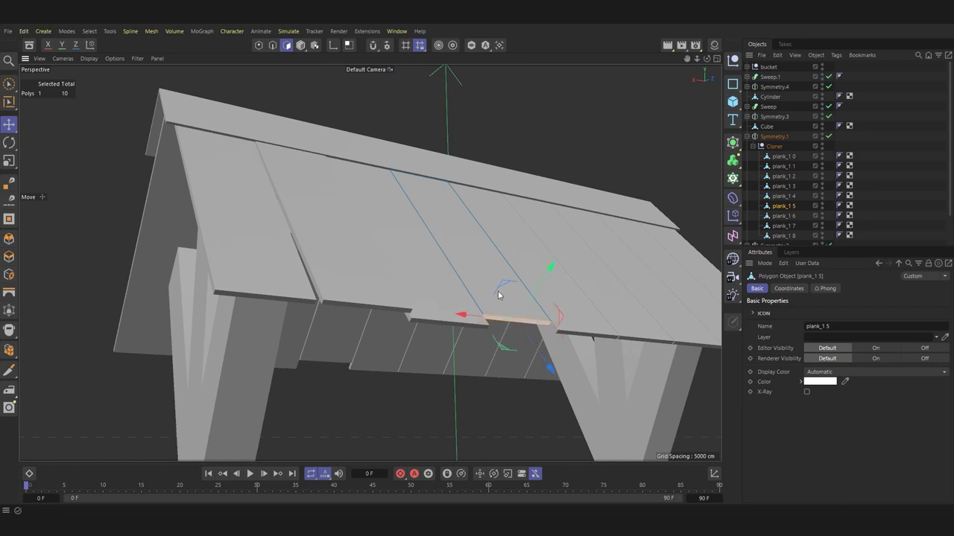
pyautogui.scroll(3, 462, 223)
pyautogui.scroll(3, 439, 194)
pyautogui.scroll(-3, 355, 260)
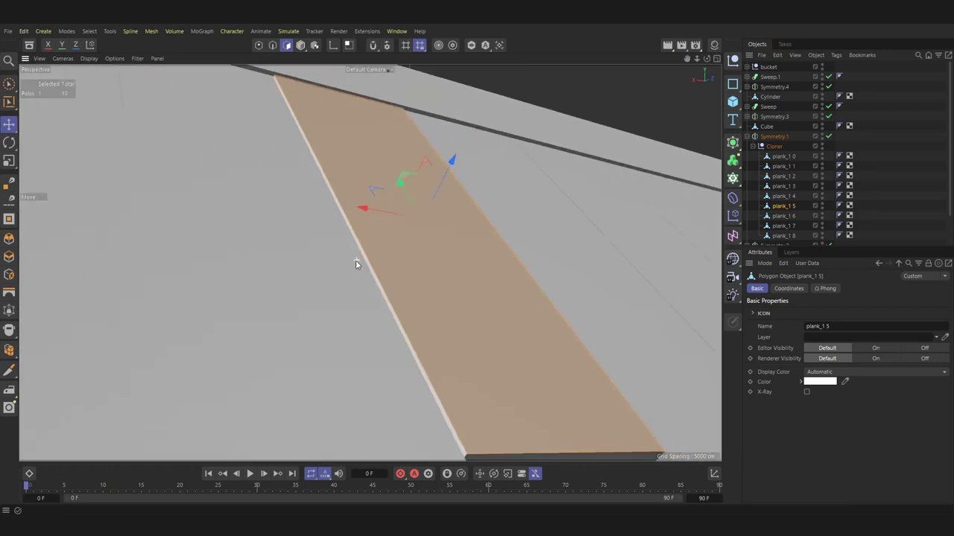
pyautogui.scroll(-3, 371, 246)
pyautogui.moveTo(371, 246)
pyautogui.keyDown('alt'); pyautogui.mouseDown()
pyautogui.moveTo(371, 208)
pyautogui.moveTo(382, 306)
pyautogui.moveTo(521, 365)
pyautogui.mouseUp(); pyautogui.keyUp('alt')
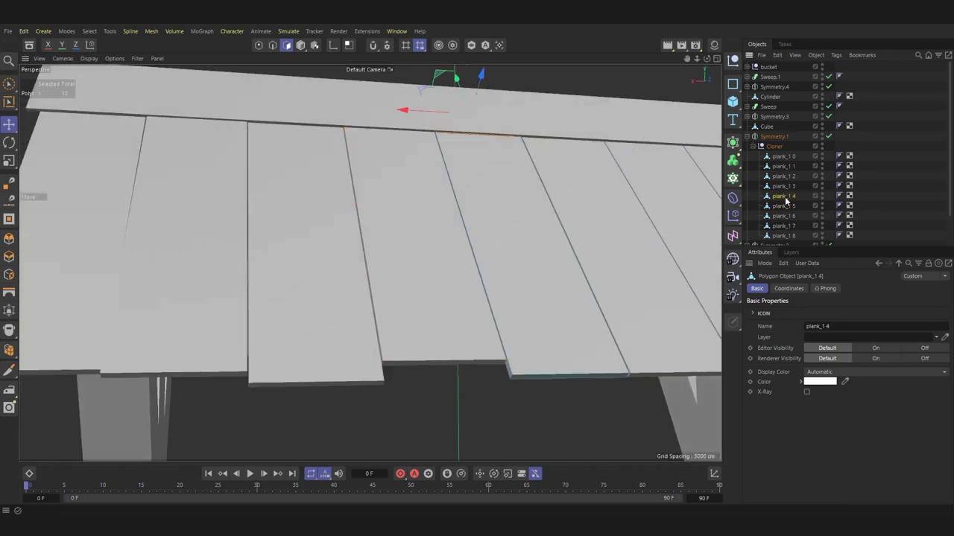
pyautogui.click(560, 372)
pyautogui.press('Return')
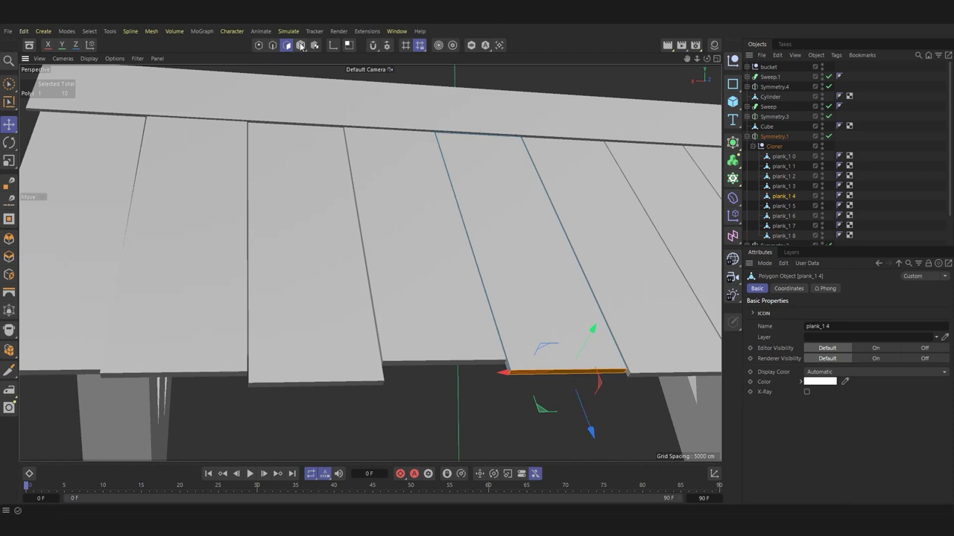
pyautogui.moveTo(486, 143); pyautogui.dragTo(462, 105)
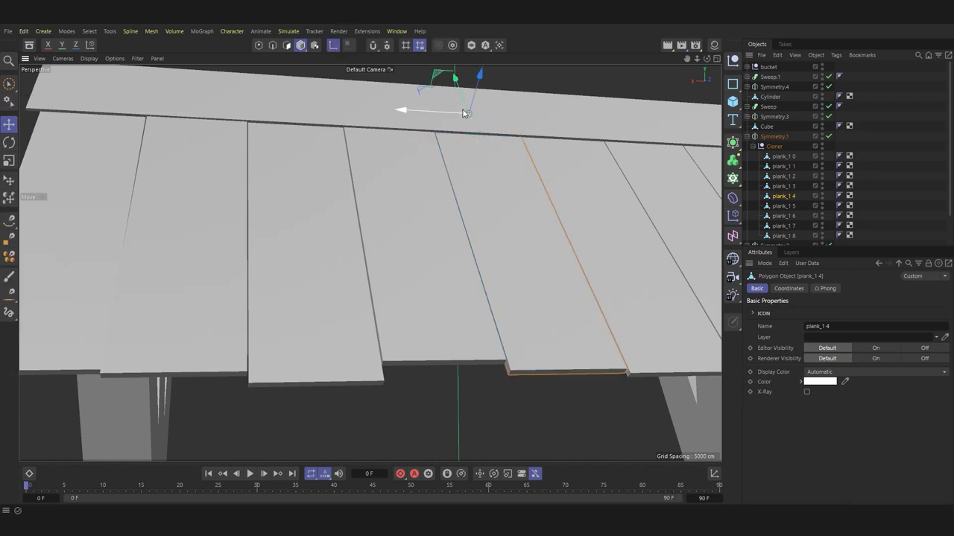
pyautogui.press('r')
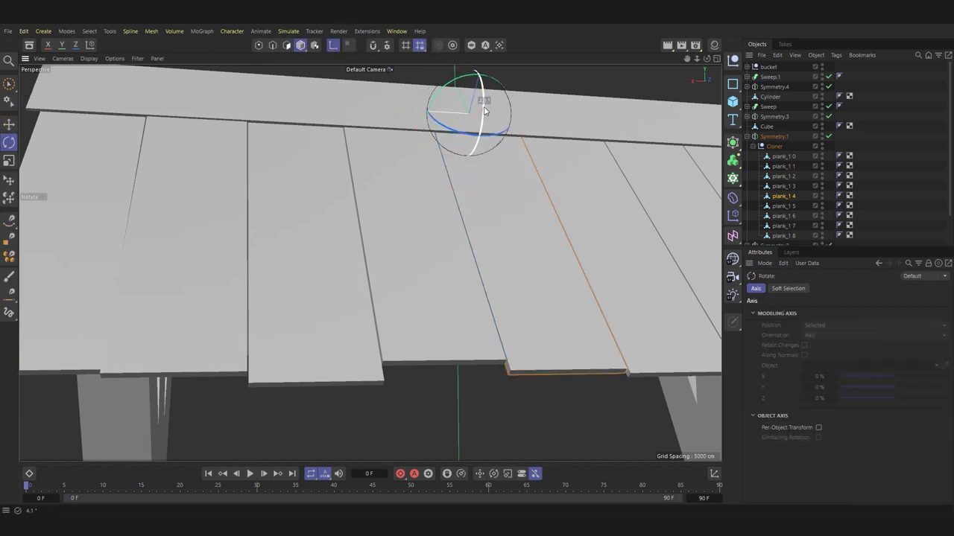
pyautogui.moveTo(477, 123); pyautogui.dragTo(325, 214)
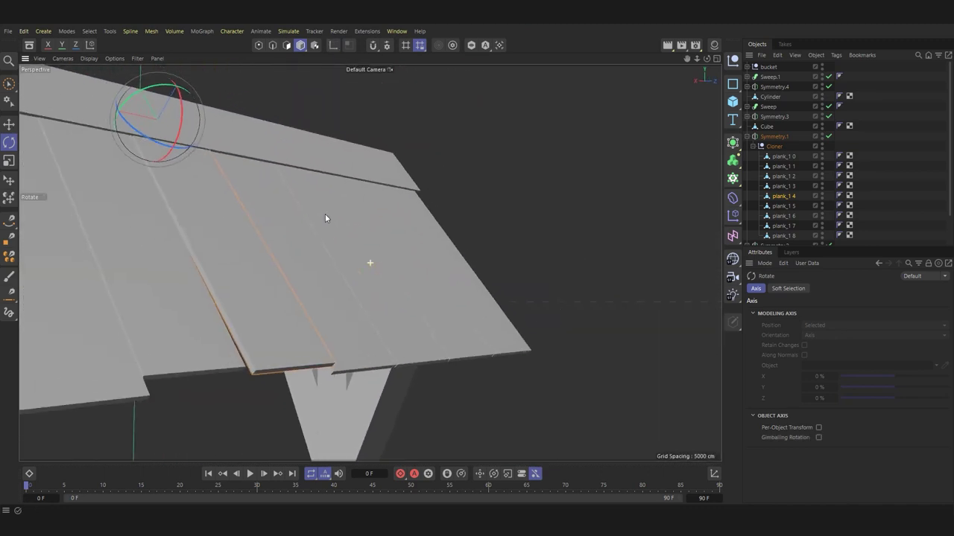
# Step: Select plank_1 3's bottom edge with Move, then select plank_1 2
pyautogui.click(399, 300)
pyautogui.click(365, 369)
pyautogui.press('e')
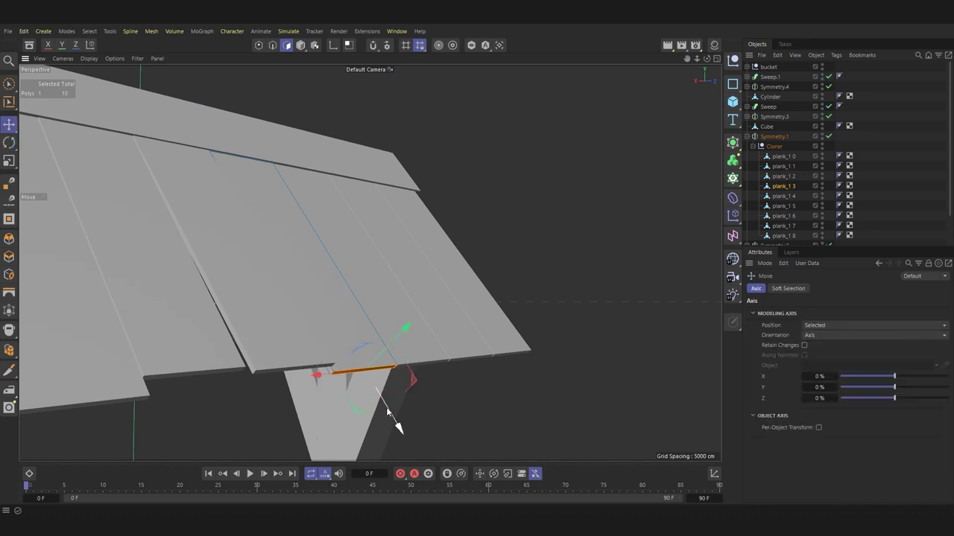
pyautogui.moveTo(393, 414)
pyautogui.keyDown('alt'); pyautogui.mouseDown()
pyautogui.moveTo(329, 395)
pyautogui.moveTo(485, 227)
pyautogui.mouseUp(); pyautogui.keyUp('alt')
pyautogui.click(485, 228)
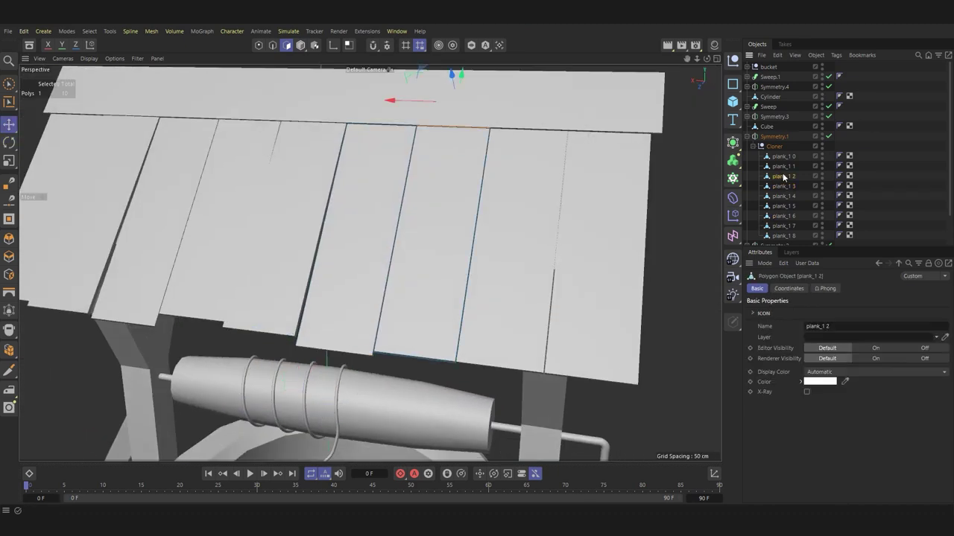
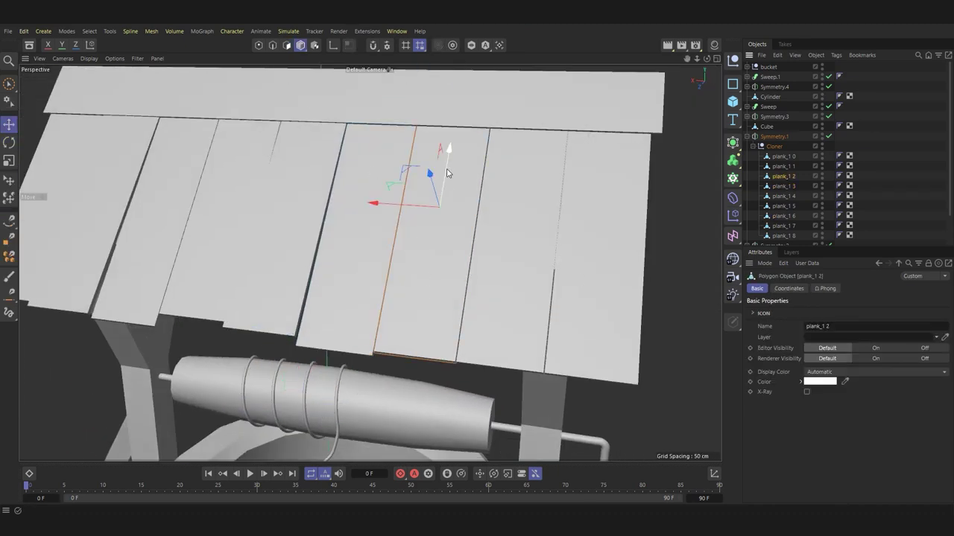
# Step: Extend plank_1 2's bottom edge downward to make that plank longer
pyautogui.click(286, 45)
pyautogui.click(415, 358)
pyautogui.moveTo(415, 357)
pyautogui.keyDown('ctrl'); pyautogui.mouseDown()
pyautogui.moveTo(498, 315)
pyautogui.moveTo(546, 337)
pyautogui.mouseUp(); pyautogui.keyUp('ctrl')
# Step: Shift plank_1 1's face about 51 cm upward and tilt it slightly out of line
pyautogui.click(546, 336)
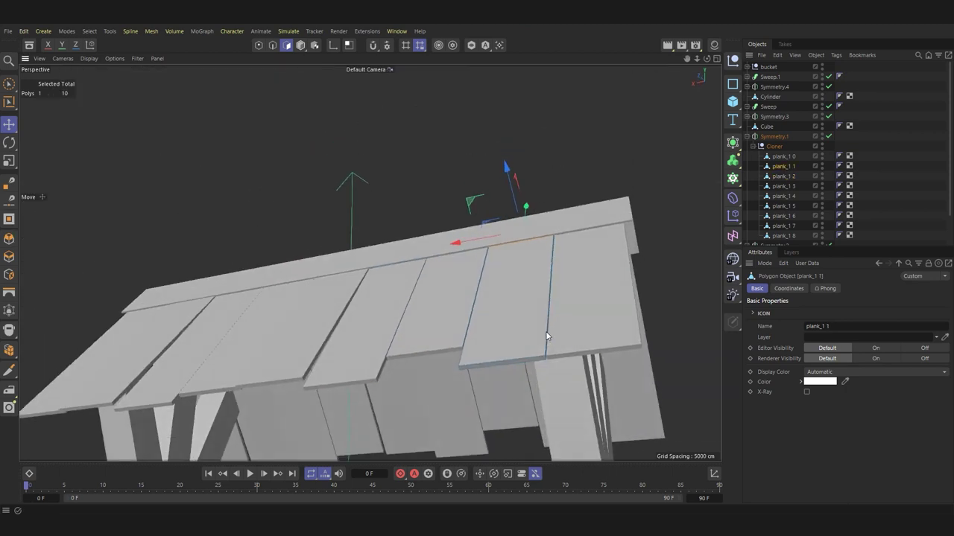
pyautogui.click(300, 44)
pyautogui.keyDown('ctrl'); pyautogui.moveTo(515, 280); pyautogui.dragTo(525, 209); pyautogui.keyUp('ctrl')
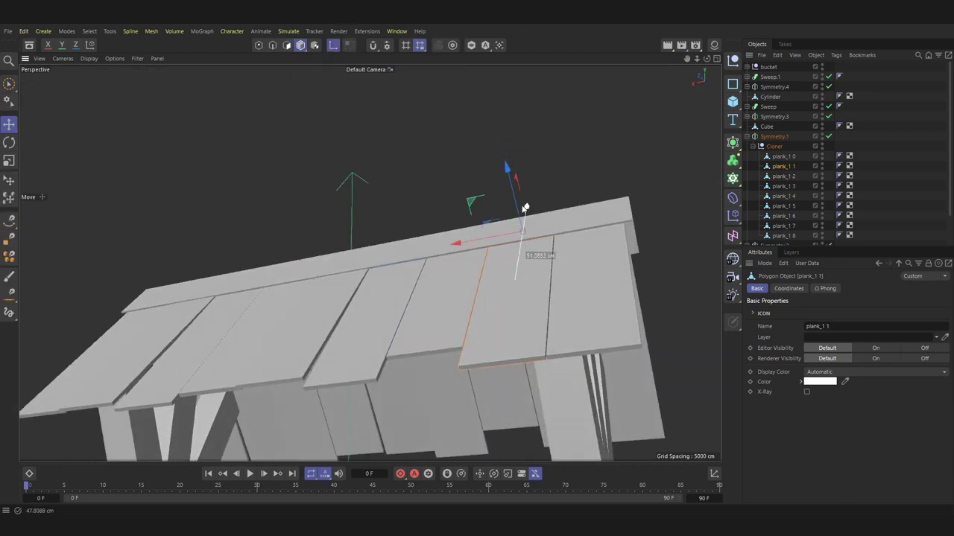
pyautogui.press('r')
pyautogui.moveTo(524, 265)
pyautogui.mouseDown()
pyautogui.moveTo(522, 253)
pyautogui.moveTo(490, 292)
pyautogui.moveTo(435, 273)
pyautogui.moveTo(525, 295)
pyautogui.moveTo(557, 273)
pyautogui.moveTo(543, 261)
pyautogui.moveTo(555, 341)
pyautogui.mouseUp()
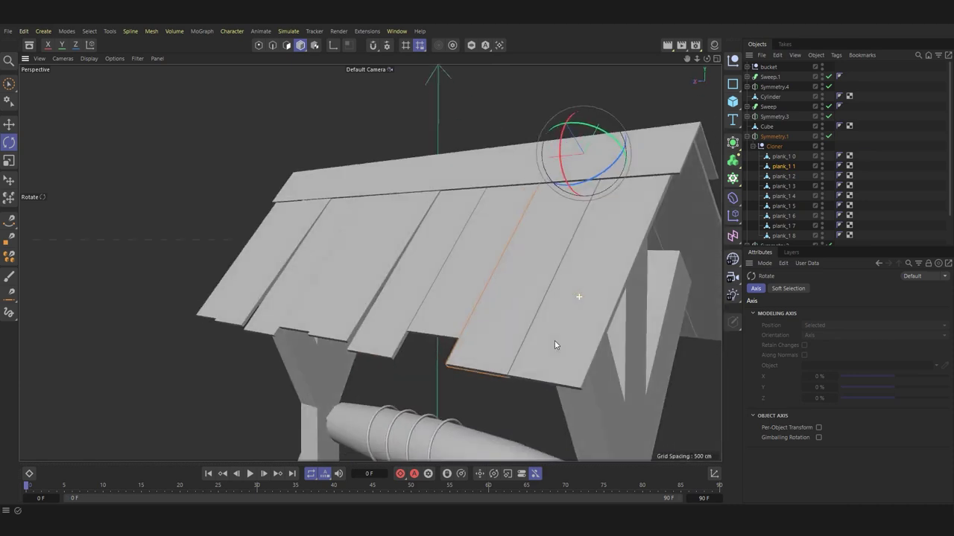
pyautogui.press('e')
pyautogui.click(477, 374)
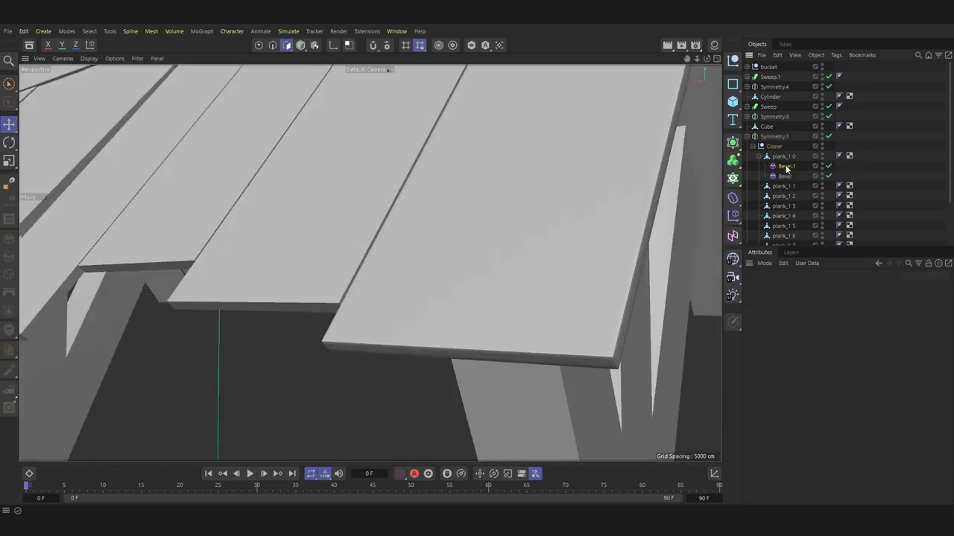
# Step: Rename the Bevel.1 and Bevel deformers to 'solid' and 'chamfer'
pyautogui.click(786, 167)
pyautogui.keyDown('shift'); pyautogui.click(789, 175); pyautogui.keyUp('shift')
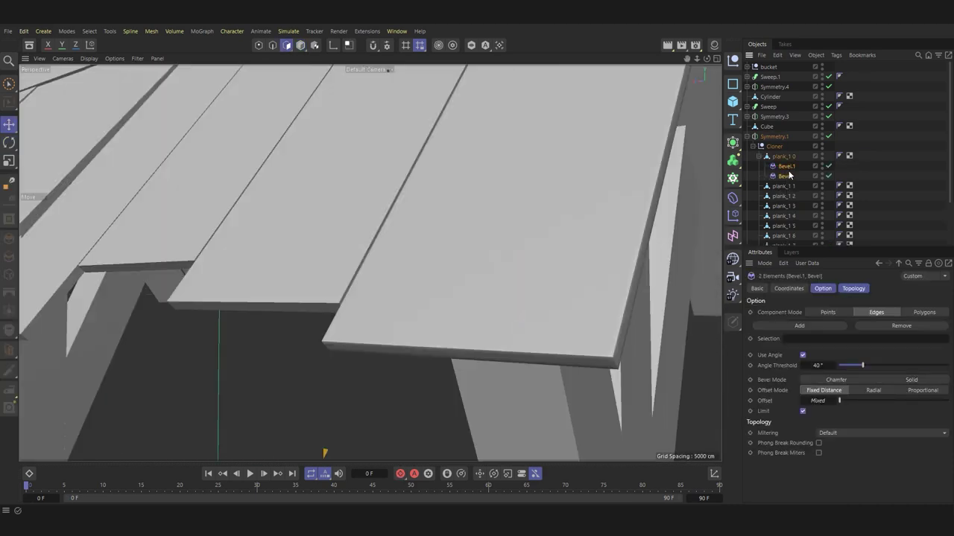
pyautogui.doubleClick(788, 168)
pyautogui.write('solid')
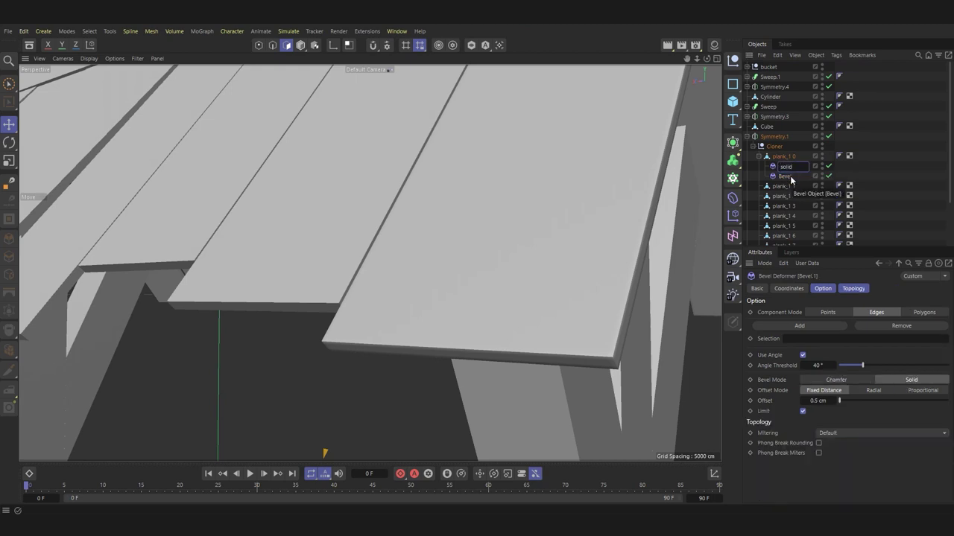
pyautogui.doubleClick(788, 177)
pyautogui.write('chamfer')
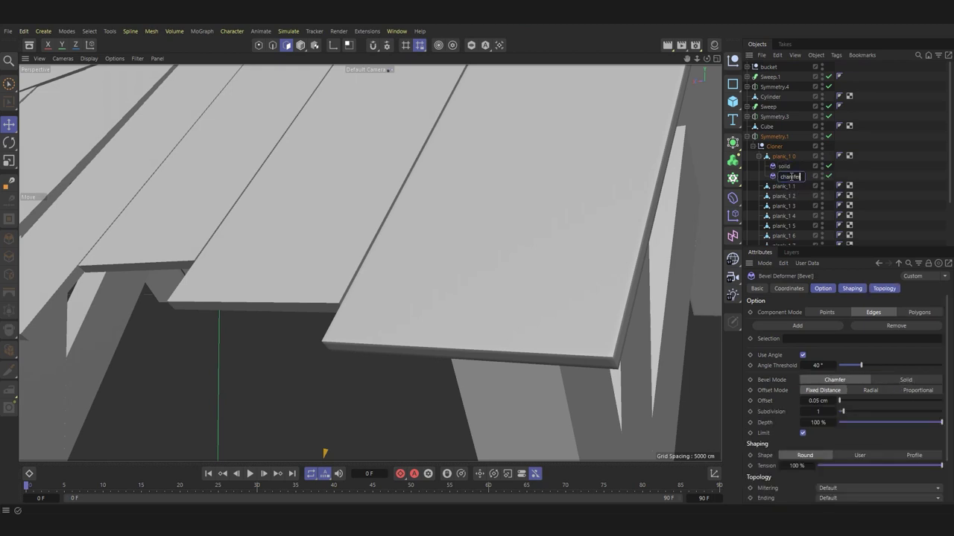
pyautogui.press('Return')
# Step: Place the solid and chamfer deformers under the Cloner so every roof plank is bevelled
pyautogui.moveTo(781, 165)
pyautogui.mouseDown()
pyautogui.moveTo(775, 142)
pyautogui.moveTo(775, 166)
pyautogui.mouseUp()
pyautogui.moveTo(244, 295)
pyautogui.keyDown('alt'); pyautogui.mouseDown()
pyautogui.moveTo(310, 312)
pyautogui.moveTo(669, 224)
pyautogui.mouseUp(); pyautogui.keyUp('alt')
pyautogui.click(669, 224)
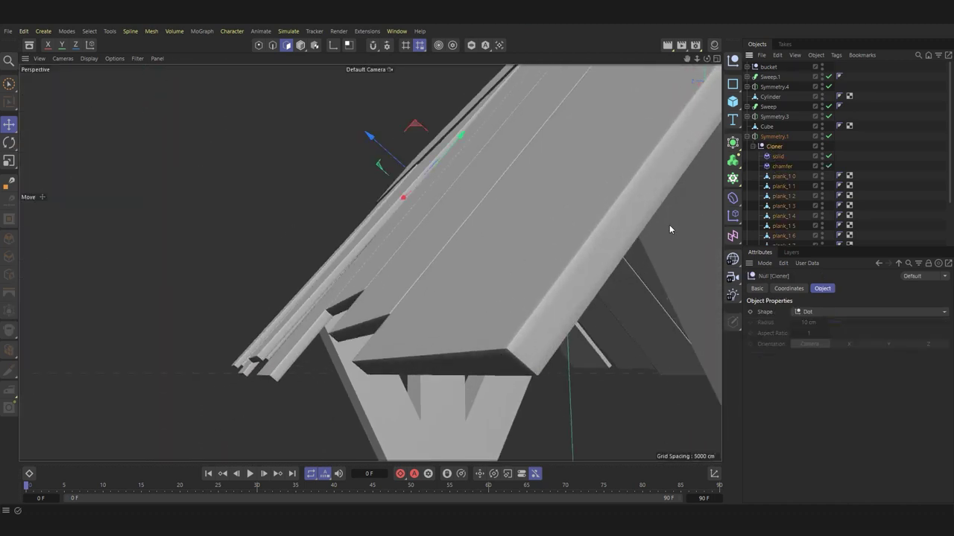
pyautogui.keyDown('alt'); pyautogui.click(733, 146); pyautogui.keyUp('alt')
pyautogui.hotkey('ctrl', 'z')
pyautogui.moveTo(523, 361)
pyautogui.keyDown('alt'); pyautogui.mouseDown()
pyautogui.moveTo(295, 219)
pyautogui.moveTo(409, 249)
pyautogui.moveTo(341, 226)
pyautogui.moveTo(509, 249)
pyautogui.moveTo(522, 240)
pyautogui.mouseUp(); pyautogui.keyUp('alt')
# Step: Convert the Cloner into standalone plank geometry with Current State to Object
pyautogui.rightClick(777, 149)
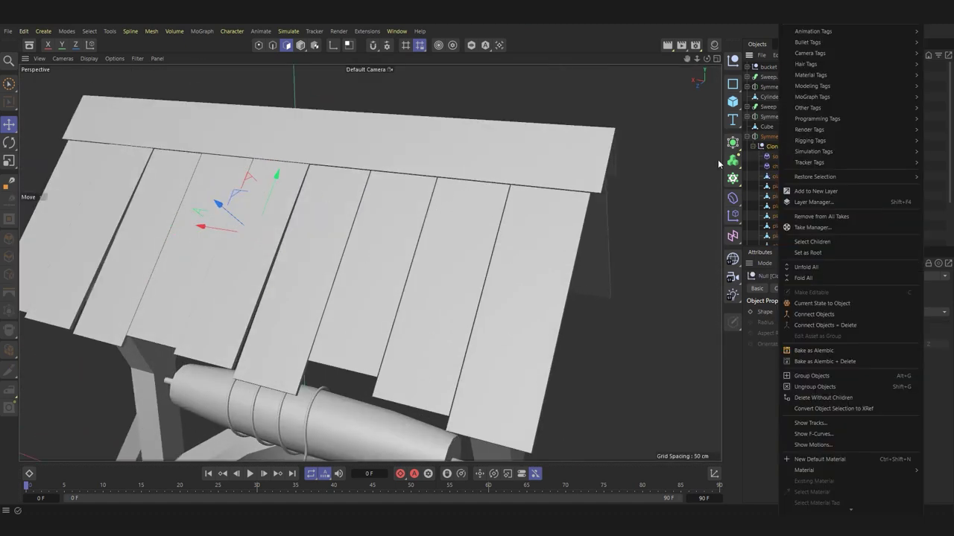
pyautogui.click(826, 304)
pyautogui.moveTo(387, 209)
pyautogui.keyDown('alt'); pyautogui.mouseDown()
pyautogui.moveTo(330, 127)
pyautogui.moveTo(383, 65)
pyautogui.moveTo(373, 192)
pyautogui.moveTo(438, 285)
pyautogui.moveTo(472, 199)
pyautogui.moveTo(396, 234)
pyautogui.moveTo(456, 174)
pyautogui.moveTo(449, 148)
pyautogui.moveTo(458, 168)
pyautogui.mouseUp(); pyautogui.keyUp('alt')
pyautogui.scroll(-2, 432, 284)
pyautogui.scroll(-8, 425, 283)
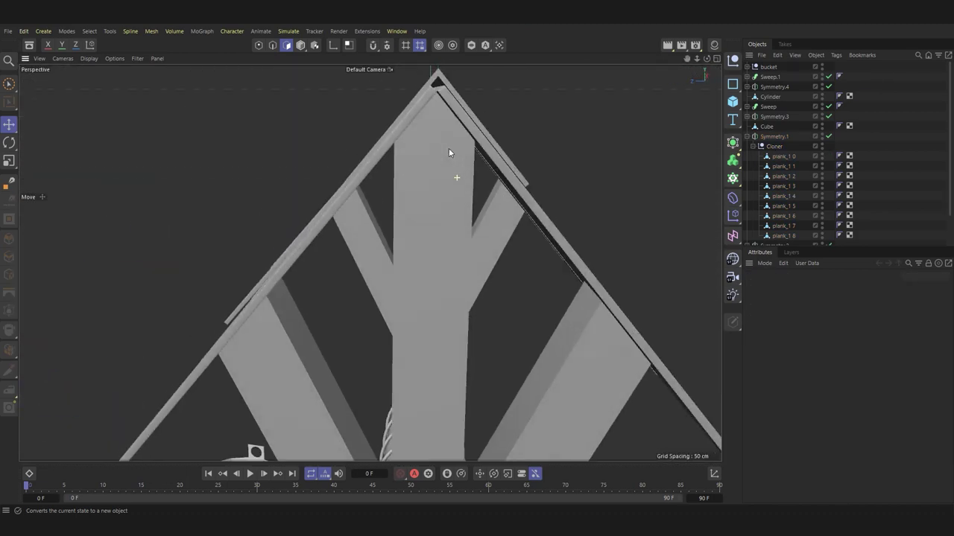
pyautogui.scroll(-2, 449, 147)
pyautogui.scroll(5, 444, 161)
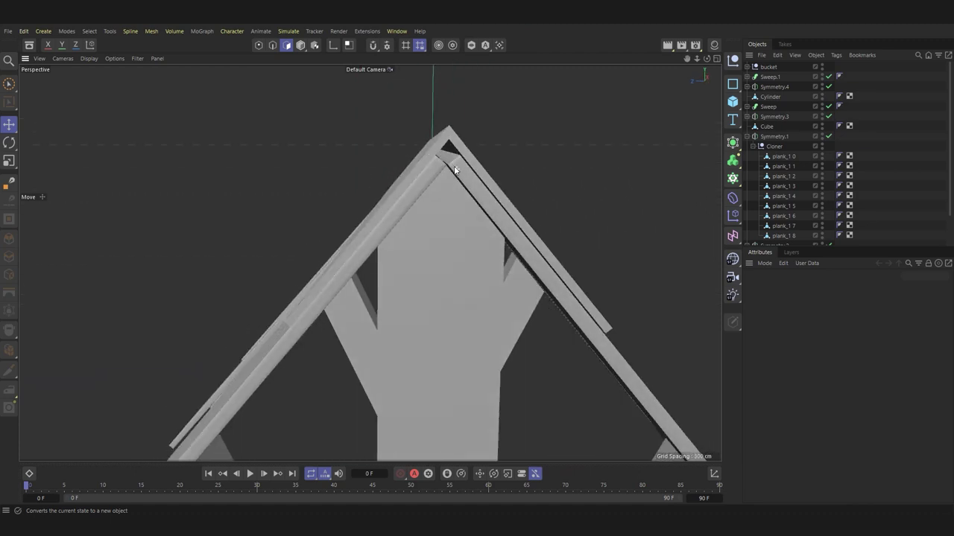
# Step: Select Cube.1 under Symmetry.4 and its left outer roof face
pyautogui.click(487, 153)
pyautogui.click(747, 87)
pyautogui.click(773, 97)
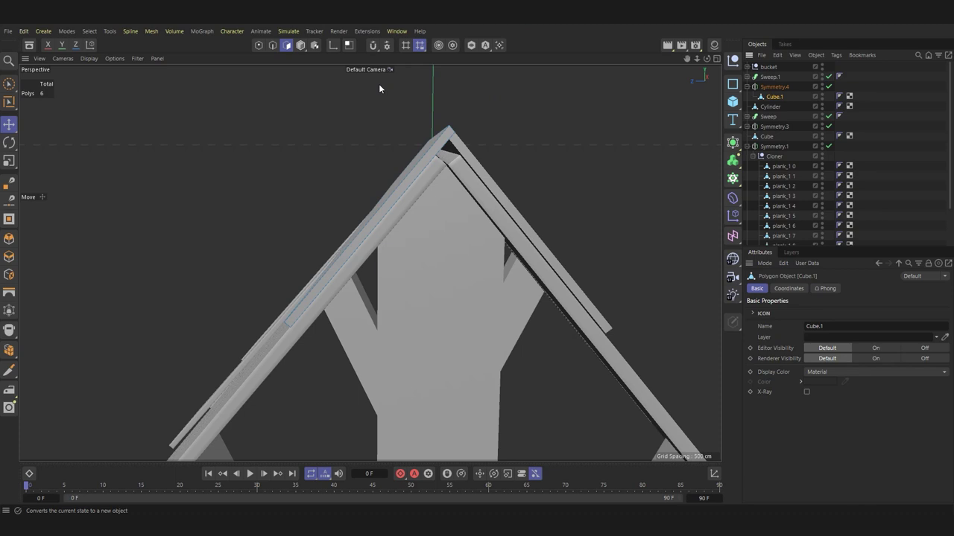
pyautogui.keyDown('alt'); pyautogui.moveTo(379, 88); pyautogui.dragTo(465, 125); pyautogui.keyUp('alt')
pyautogui.scroll(3, 459, 131)
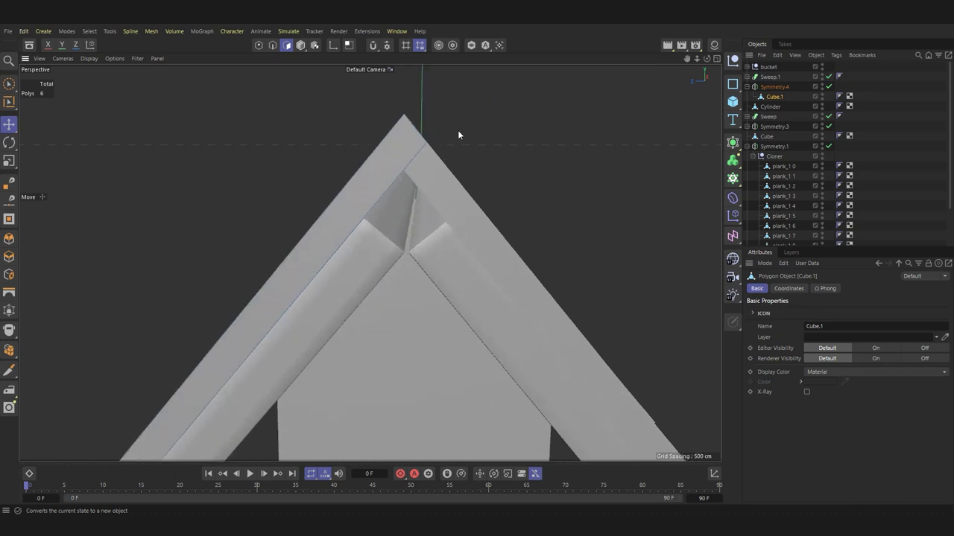
pyautogui.click(469, 209)
pyautogui.moveTo(522, 144)
pyautogui.keyDown('alt'); pyautogui.mouseDown()
pyautogui.moveTo(502, 147)
pyautogui.moveTo(522, 85)
pyautogui.mouseUp(); pyautogui.keyUp('alt')
# Step: In the Right view, snap the roof board's peak point onto the apex
pyautogui.middleClick(458, 363)
pyautogui.middleClick(235, 320)
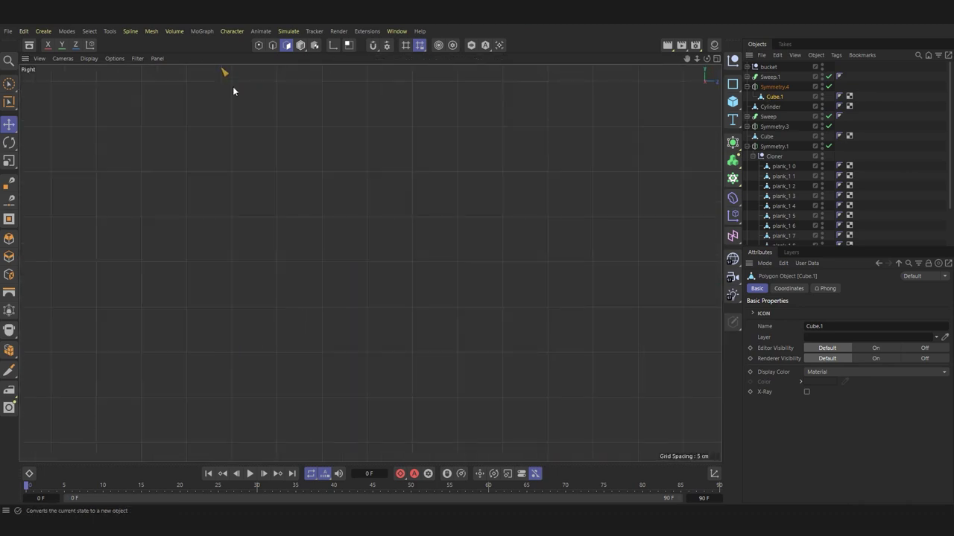
pyautogui.press('s')
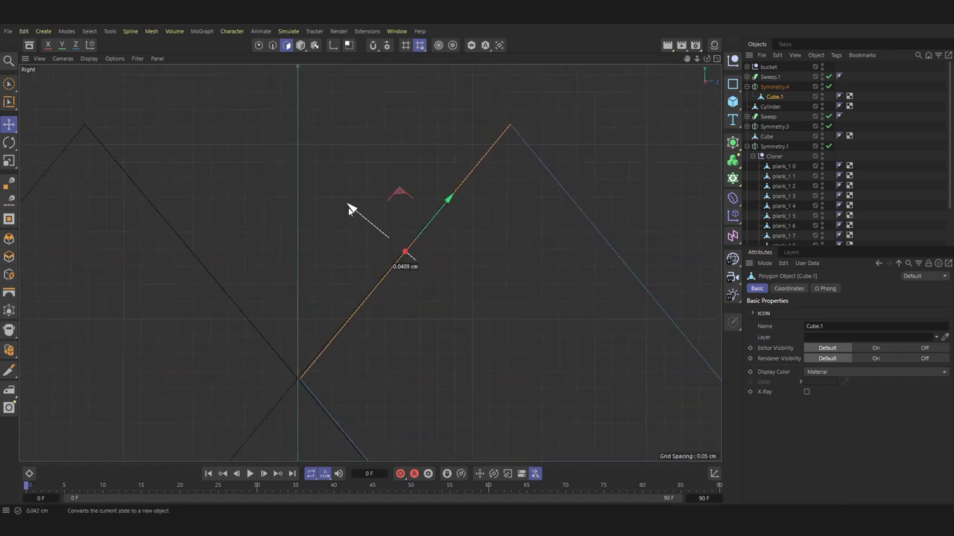
pyautogui.click(259, 45)
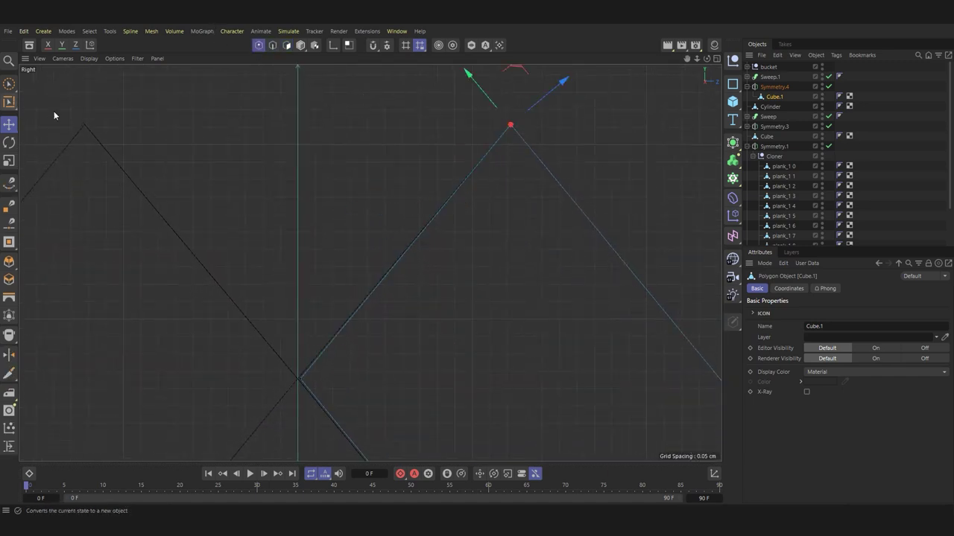
pyautogui.press('s')
pyautogui.press('0')
pyautogui.scroll(3, 388, 149)
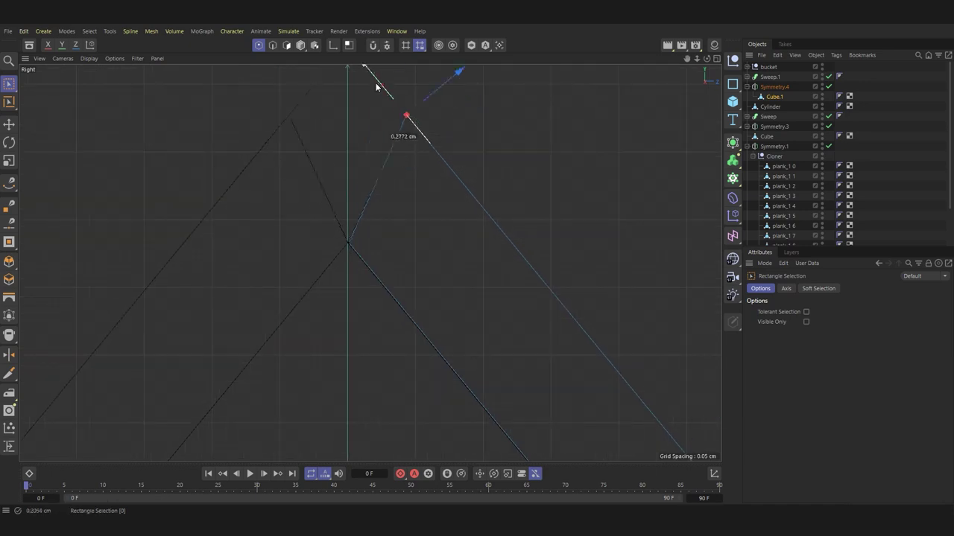
pyautogui.scroll(-3, 400, 159)
pyautogui.scroll(3, 437, 181)
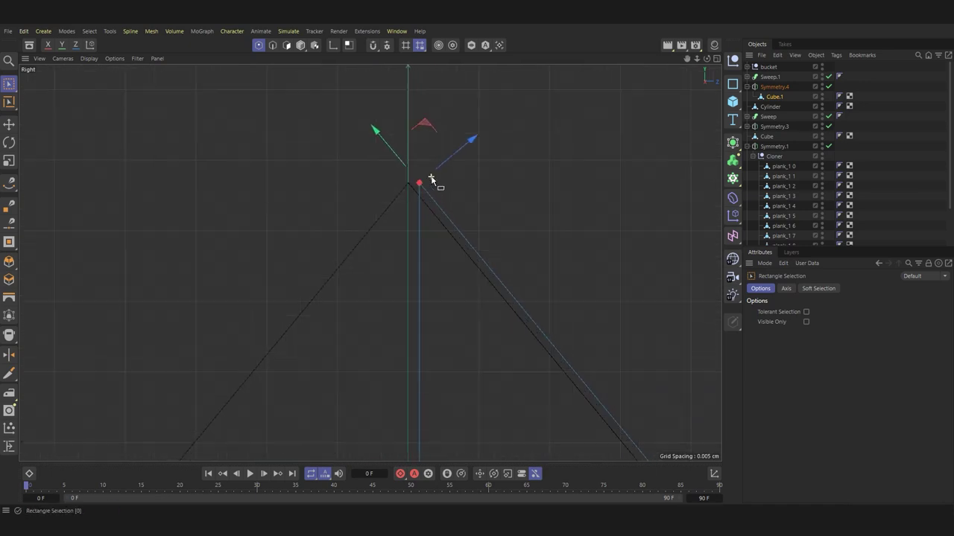
pyautogui.scroll(3, 383, 127)
pyautogui.moveTo(378, 117); pyautogui.dragTo(363, 100)
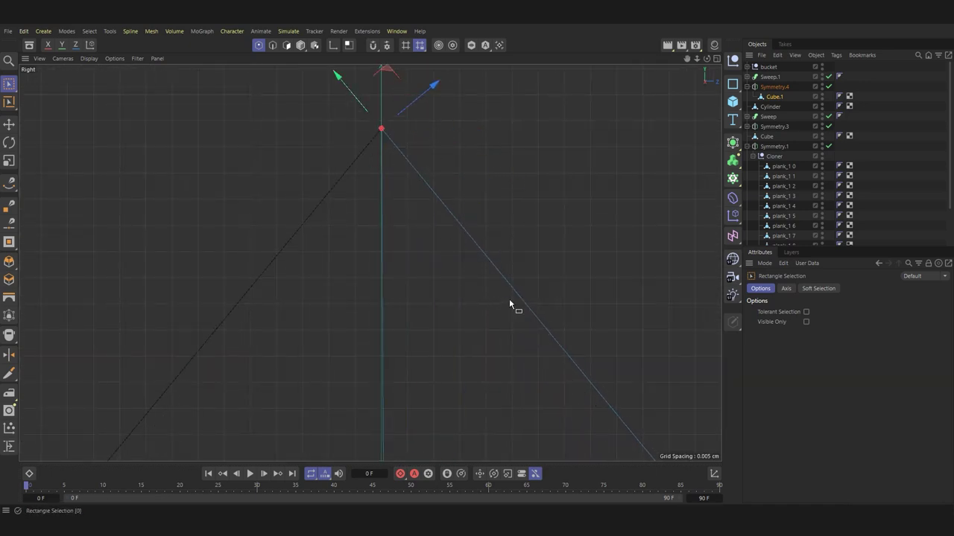
pyautogui.scroll(-5, 508, 299)
# Step: Collapse the Symmetry.4 group so the mirrored roof becomes a single mesh
pyautogui.press('F1')
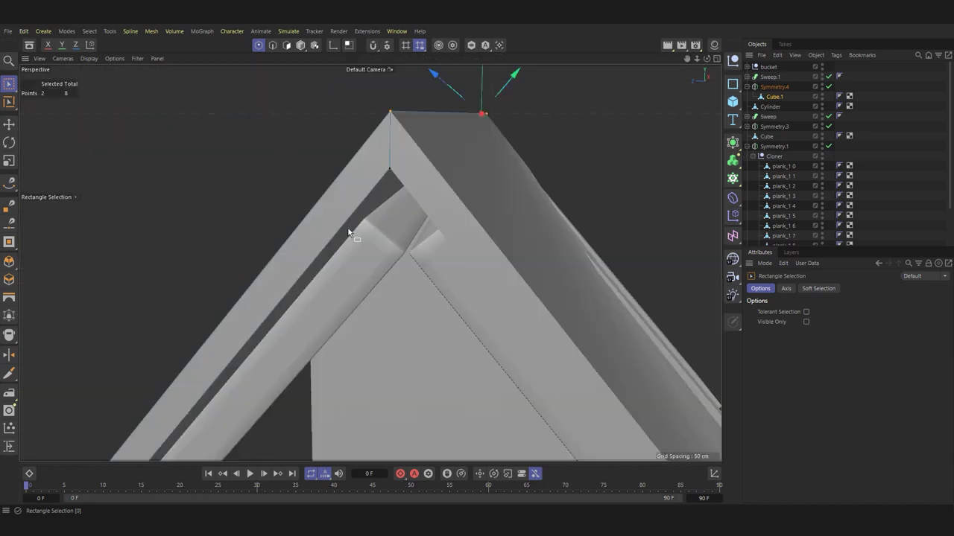
pyautogui.click(300, 46)
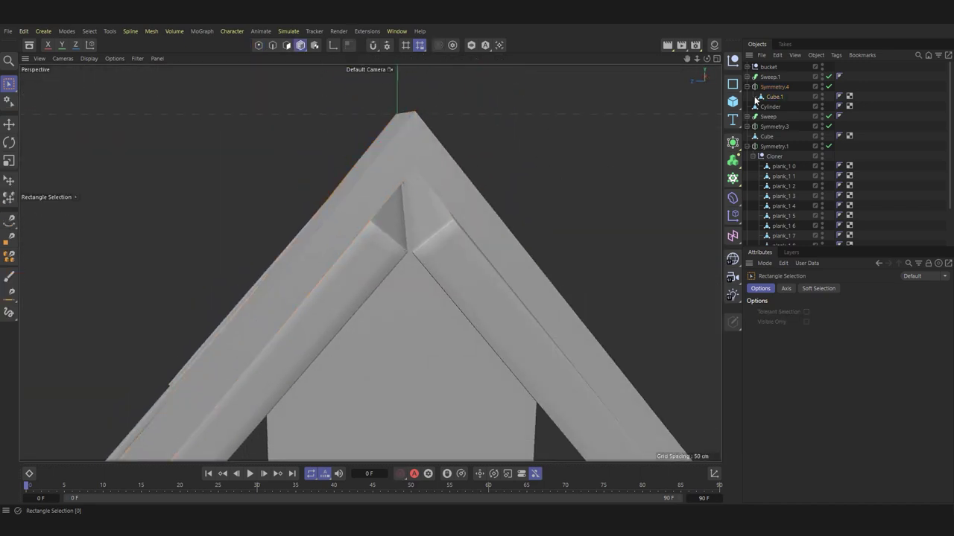
pyautogui.click(517, 124)
pyautogui.moveTo(517, 128)
pyautogui.keyDown('alt'); pyautogui.mouseDown()
pyautogui.moveTo(508, 153)
pyautogui.moveTo(528, 149)
pyautogui.mouseUp(); pyautogui.keyUp('alt')
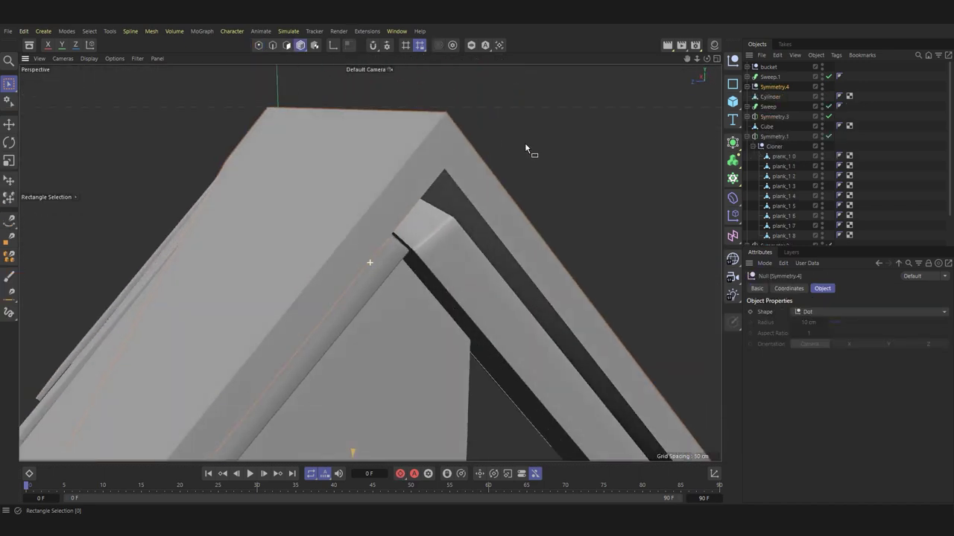
pyautogui.click(746, 87)
pyautogui.click(772, 96)
pyautogui.click(775, 97)
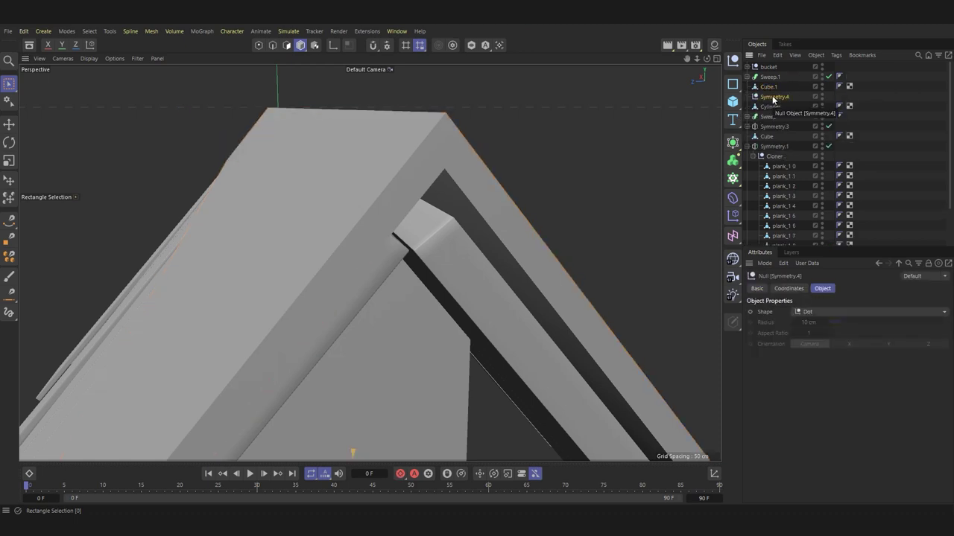
pyautogui.press('Delete')
pyautogui.click(769, 87)
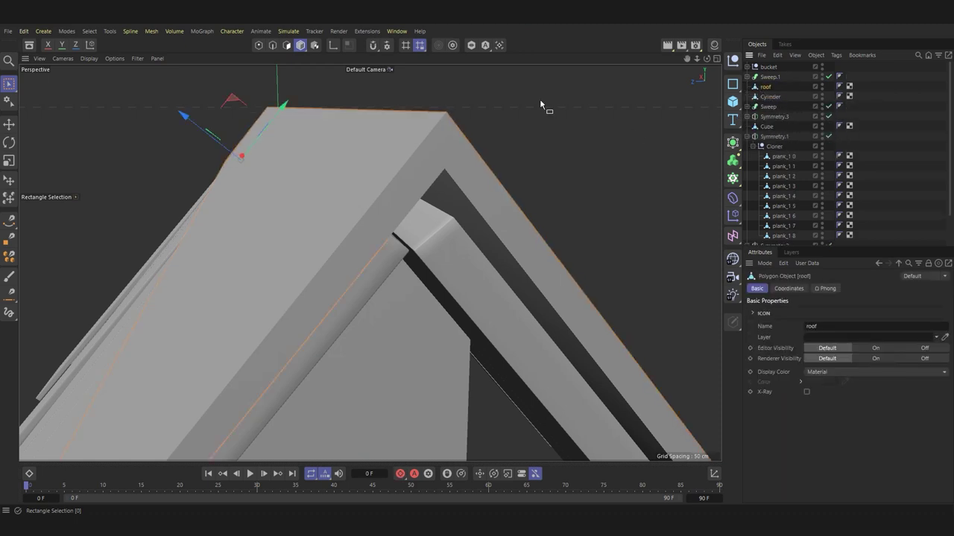
pyautogui.keyDown('alt'); pyautogui.moveTo(490, 134); pyautogui.dragTo(463, 137); pyautogui.keyUp('alt')
# Step: Select all roof polygons and run Optimize to merge duplicate points
pyautogui.press('e')
pyautogui.click(287, 45)
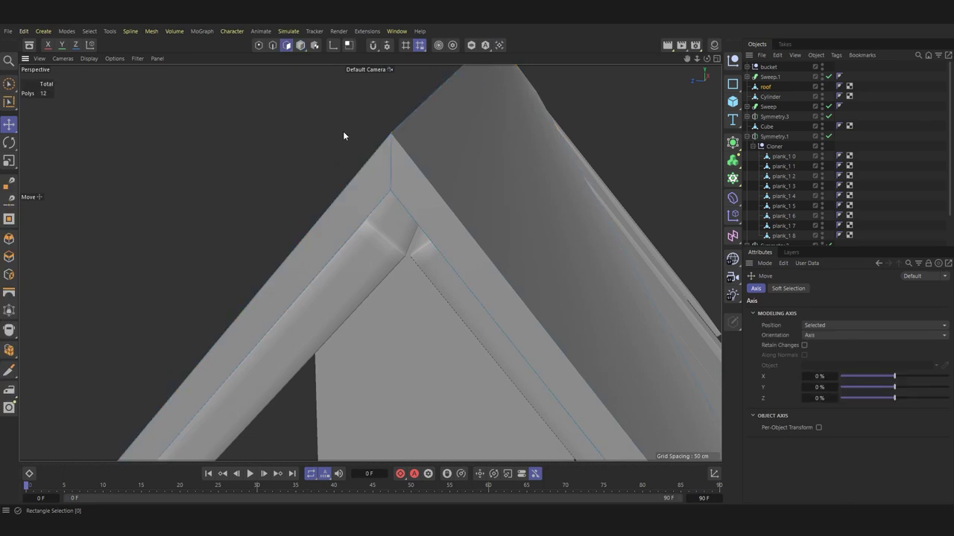
pyautogui.hotkey('ctrl', 'a')
pyautogui.rightClick(398, 169)
pyautogui.click(447, 254)
pyautogui.moveTo(308, 142)
pyautogui.keyDown('alt'); pyautogui.mouseDown()
pyautogui.moveTo(435, 166)
pyautogui.moveTo(428, 137)
pyautogui.mouseUp(); pyautogui.keyUp('alt')
pyautogui.scroll(-2, 429, 136)
pyautogui.scroll(-3, 432, 135)
pyautogui.scroll(-3, 403, 130)
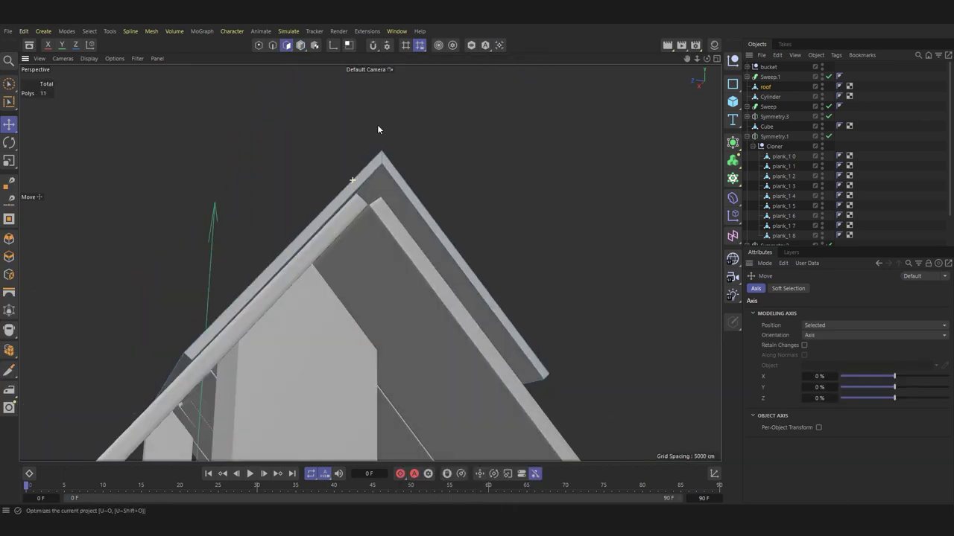
pyautogui.scroll(-2, 377, 124)
pyautogui.scroll(3, 352, 138)
pyautogui.scroll(3, 346, 119)
pyautogui.press('Return')
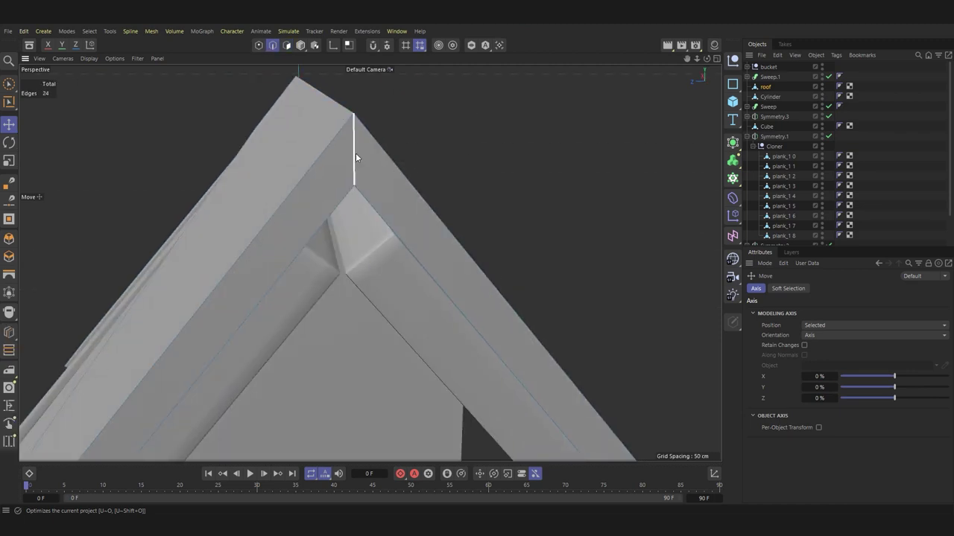
pyautogui.click(763, 87)
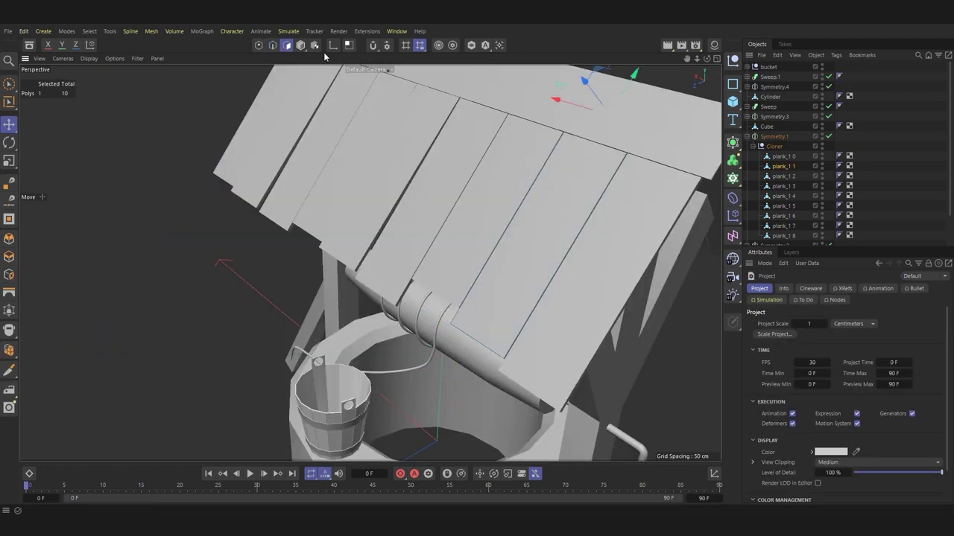
# Step: Select the Cube.1 roof piece in Symmetry.4 and frame its peak in the Right view
pyautogui.click(301, 45)
pyautogui.click(659, 170)
pyautogui.moveTo(659, 170)
pyautogui.keyDown('alt'); pyautogui.mouseDown()
pyautogui.moveTo(594, 156)
pyautogui.moveTo(466, 198)
pyautogui.mouseUp(); pyautogui.keyUp('alt')
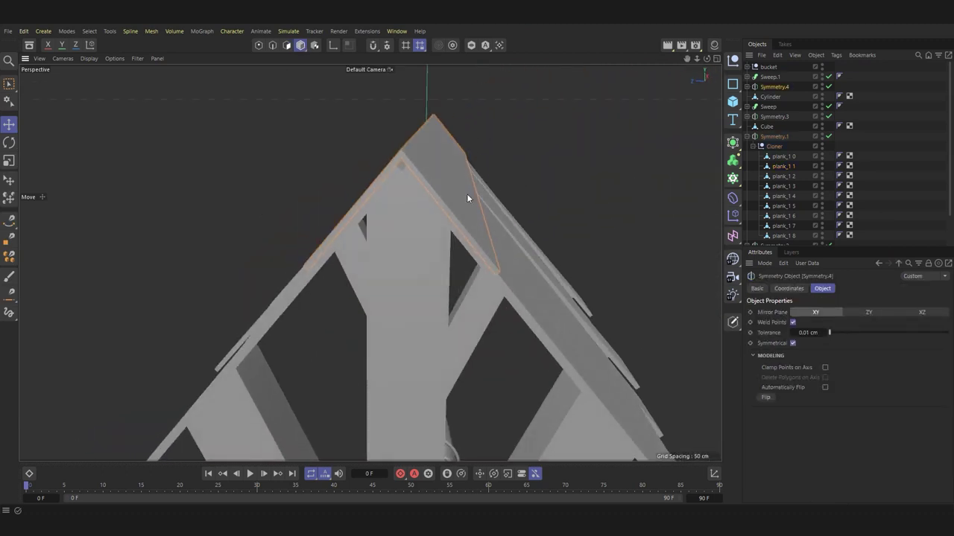
pyautogui.click(747, 87)
pyautogui.click(774, 97)
pyautogui.click(273, 45)
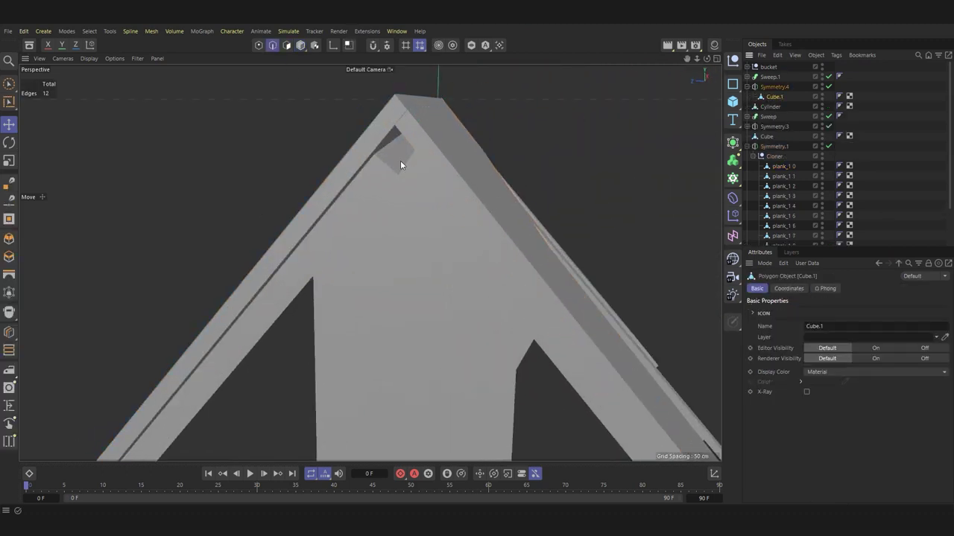
pyautogui.moveTo(493, 193)
pyautogui.keyDown('alt'); pyautogui.mouseDown()
pyautogui.moveTo(415, 128)
pyautogui.moveTo(382, 139)
pyautogui.mouseUp(); pyautogui.keyUp('alt')
pyautogui.middleClick(381, 139)
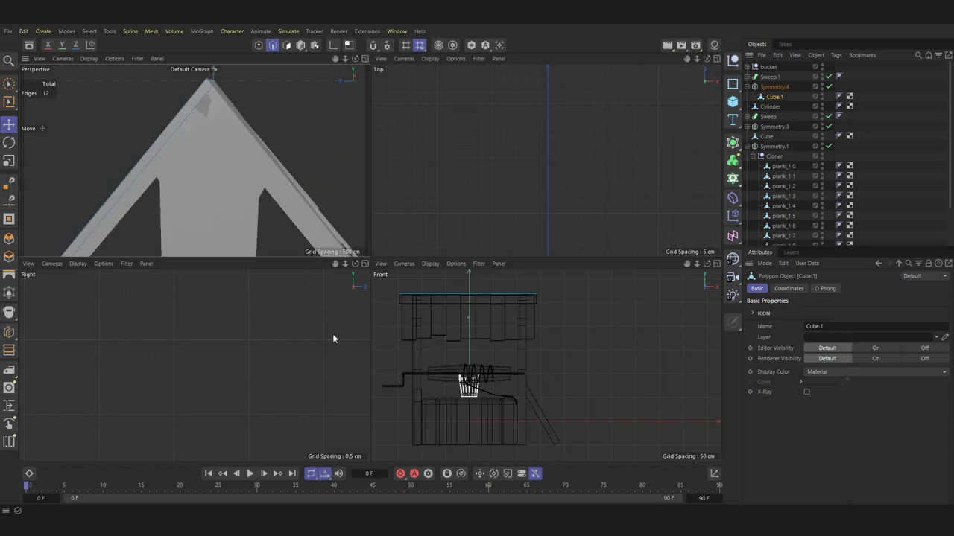
pyautogui.middleClick(333, 334)
pyautogui.press('o')
# Step: Move the roof piece's peak vertex onto the mirror centre line
pyautogui.click(258, 45)
pyautogui.click(196, 102)
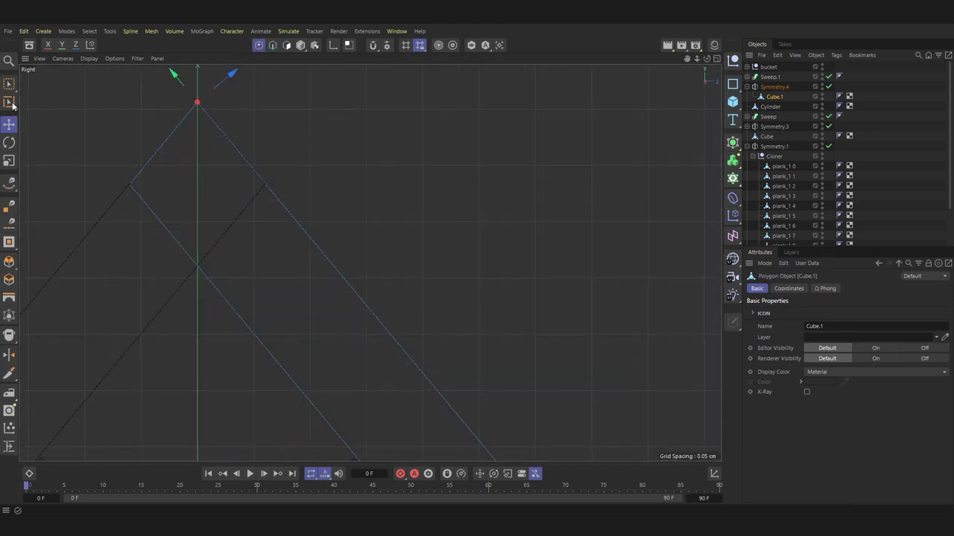
pyautogui.click(9, 84)
pyautogui.click(46, 105)
pyautogui.press('0')
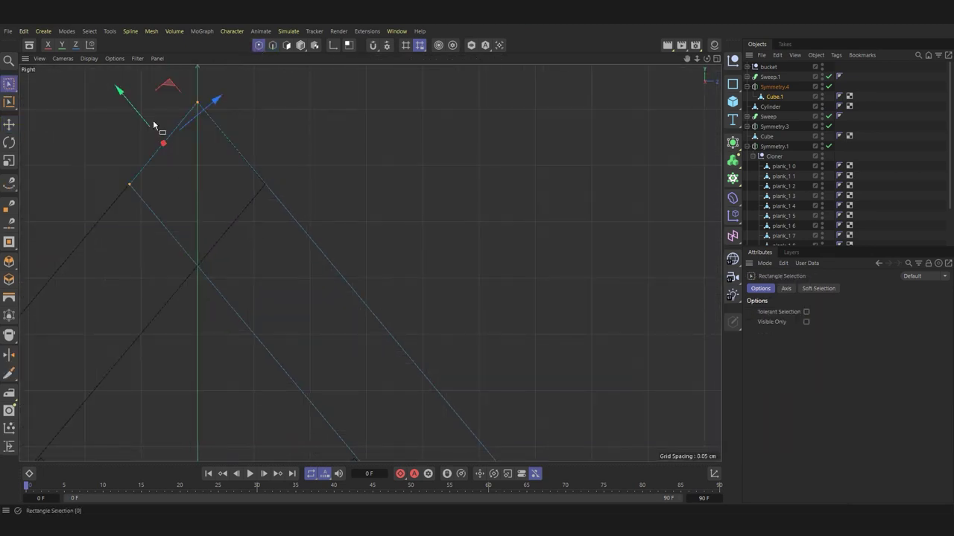
pyautogui.moveTo(153, 120); pyautogui.dragTo(223, 191)
pyautogui.moveTo(232, 225); pyautogui.dragTo(201, 108)
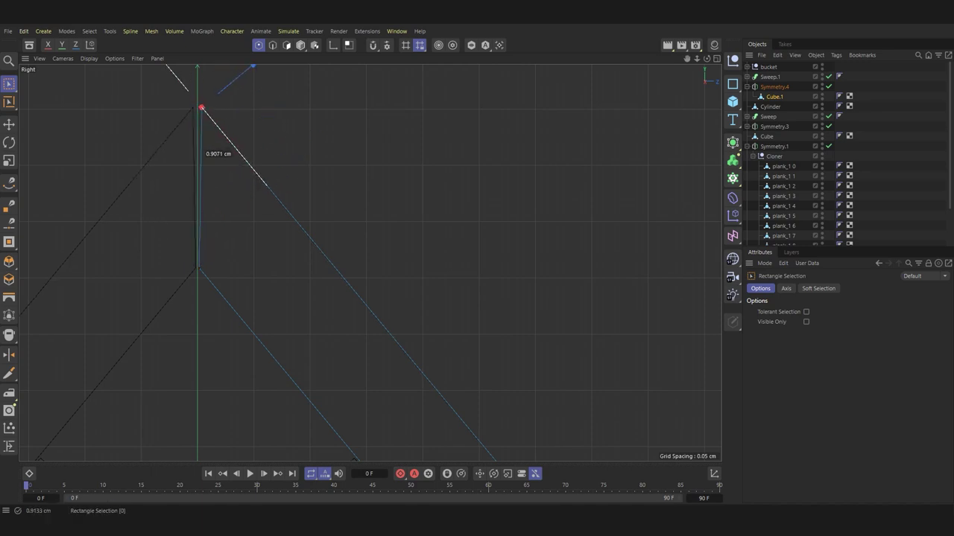
# Step: Nudge the roof piece's vertical edge onto the centre axis
pyautogui.click(286, 46)
pyautogui.press('e')
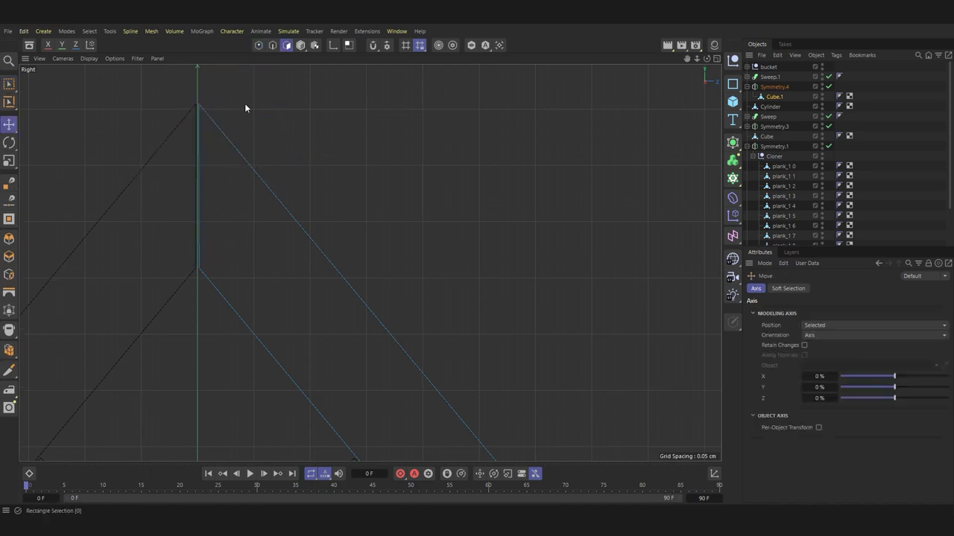
pyautogui.scroll(1, 180, 115)
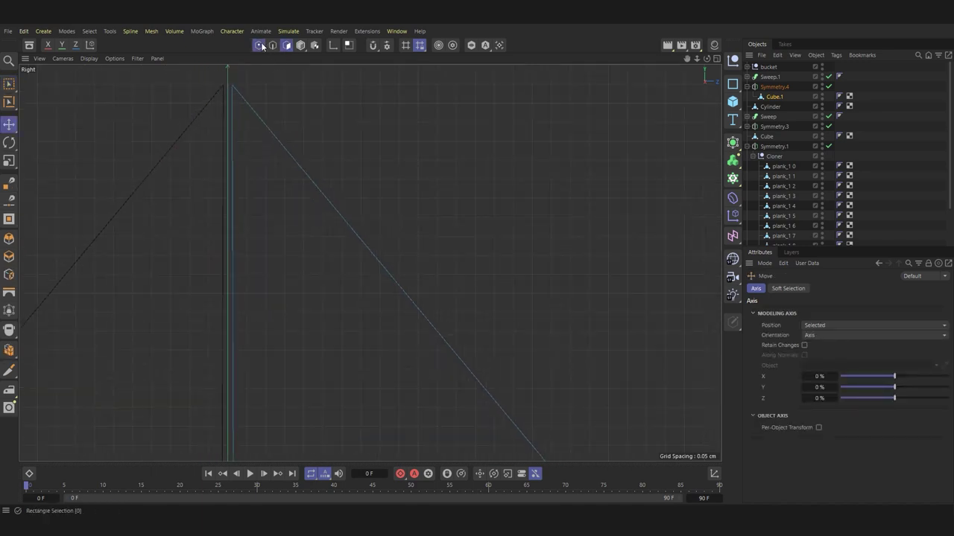
pyautogui.press('0')
pyautogui.scroll(2, 166, 183)
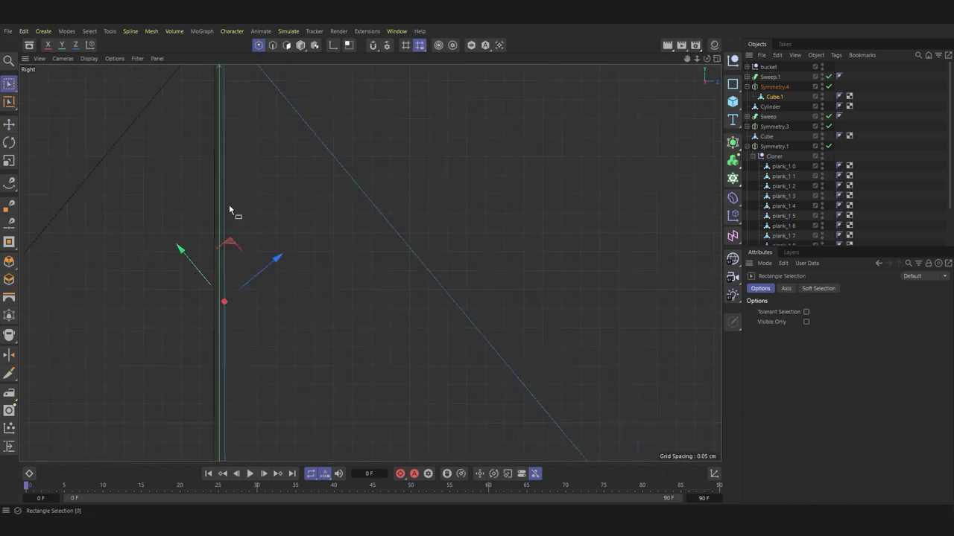
pyautogui.moveTo(193, 216); pyautogui.dragTo(190, 220)
# Step: Make Symmetry.4 editable to bake the mirror into real geometry
pyautogui.press('e')
pyautogui.middleClick(368, 136)
pyautogui.middleClick(227, 179)
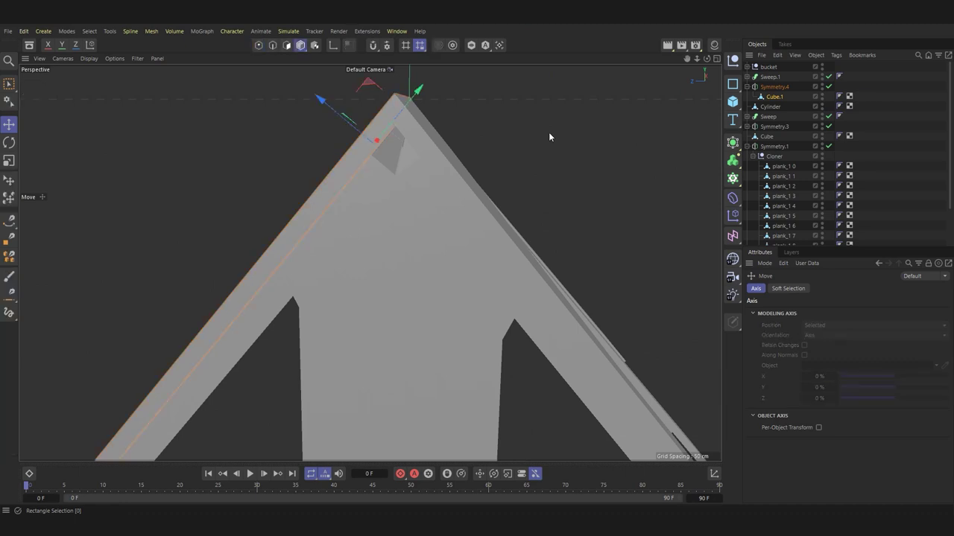
pyautogui.press('c')
pyautogui.moveTo(548, 128)
pyautogui.keyDown('alt'); pyautogui.mouseDown()
pyautogui.moveTo(289, 65)
pyautogui.moveTo(361, 137)
pyautogui.mouseUp(); pyautogui.keyUp('alt')
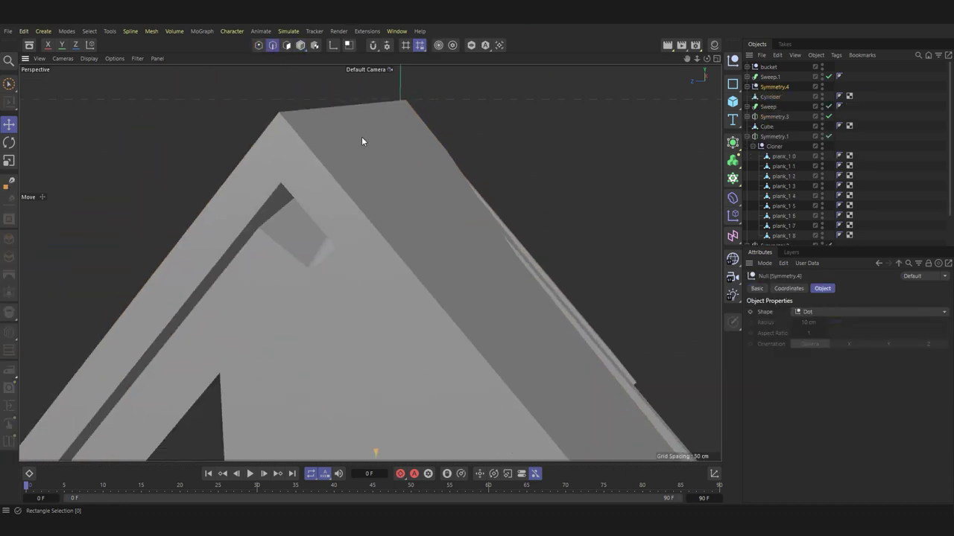
# Step: Delete the Symmetry.4 null, keeping its child, and rename the piece little_roof_1
pyautogui.click(361, 137)
pyautogui.click(772, 98)
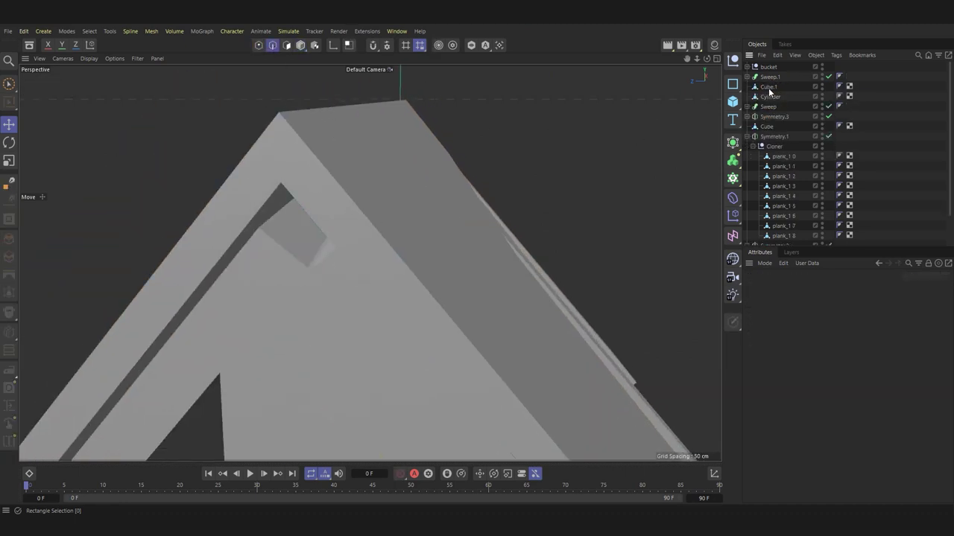
pyautogui.press('Delete')
pyautogui.write('l')
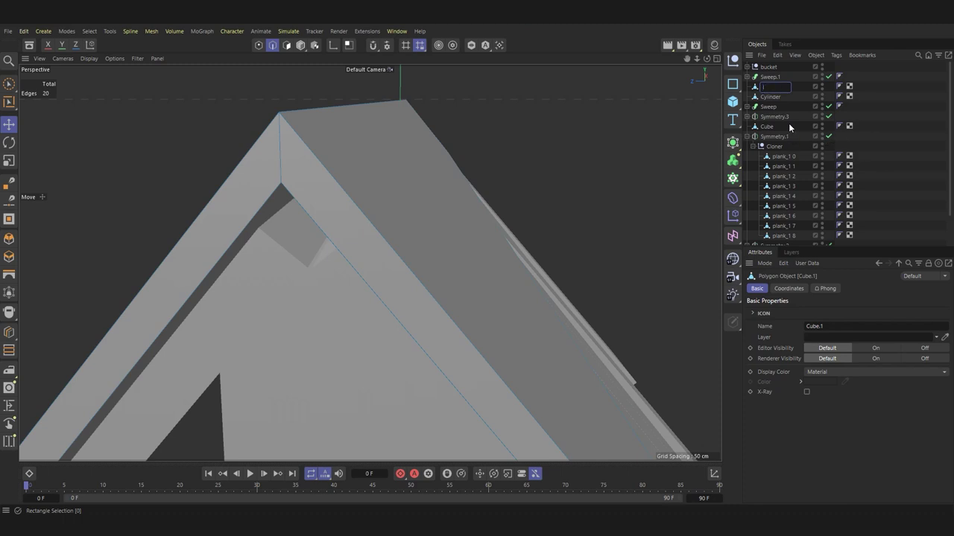
pyautogui.write('ittle_roof_1')
pyautogui.press('Return')
# Step: Select all little_roof_1 polygons and run Optimize to weld duplicate points
pyautogui.moveTo(644, 156)
pyautogui.keyDown('alt'); pyautogui.mouseDown()
pyautogui.moveTo(390, 120)
pyautogui.moveTo(404, 177)
pyautogui.mouseUp(); pyautogui.keyUp('alt')
pyautogui.press('Return')
pyautogui.hotkey('ctrl', 'a')
pyautogui.press('m')
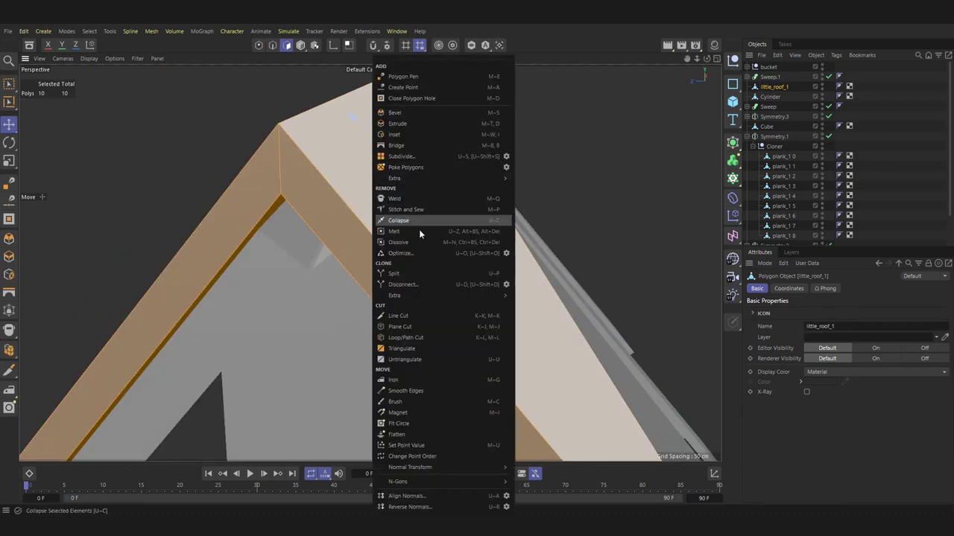
pyautogui.click(402, 254)
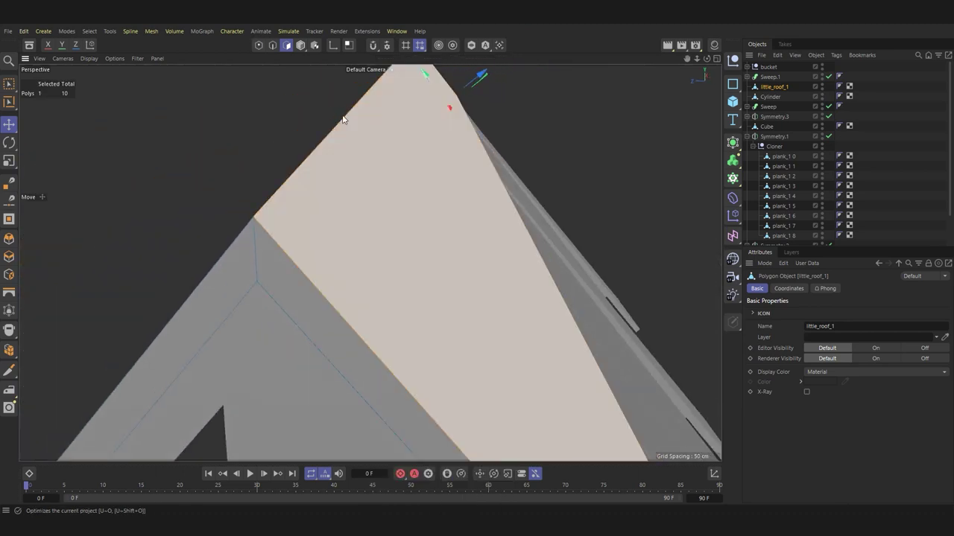
# Step: Select the roof piece's rim edges and try a slight bevel, then undo it
pyautogui.keyDown('alt'); pyautogui.moveTo(396, 163); pyautogui.dragTo(269, 300); pyautogui.keyUp('alt')
pyautogui.click(268, 298)
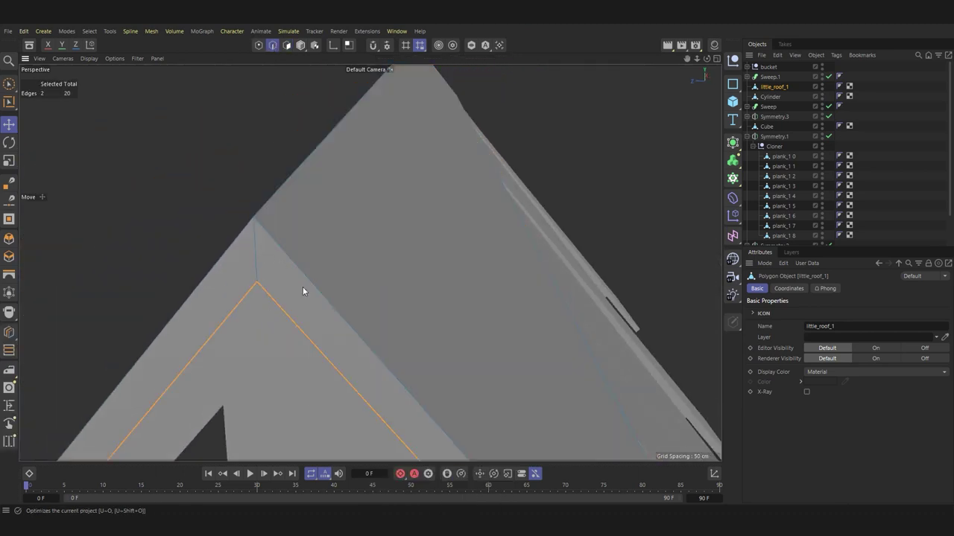
pyautogui.keyDown('shift'); pyautogui.click(303, 291); pyautogui.keyUp('shift')
pyautogui.moveTo(400, 248)
pyautogui.keyDown('alt'); pyautogui.mouseDown()
pyautogui.moveTo(468, 320)
pyautogui.moveTo(398, 283)
pyautogui.moveTo(418, 333)
pyautogui.mouseUp(); pyautogui.keyUp('alt')
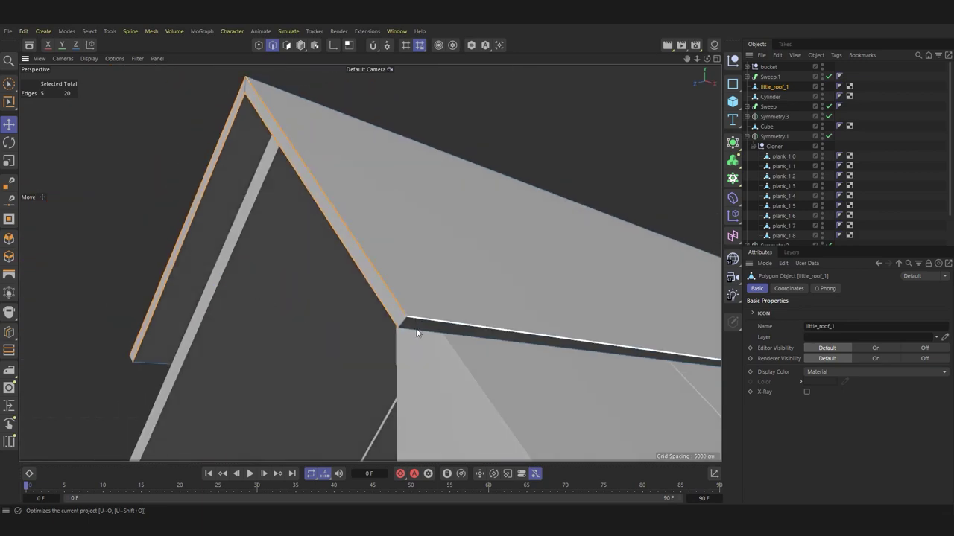
pyautogui.keyDown('shift'); pyautogui.click(145, 364); pyautogui.keyUp('shift')
pyautogui.moveTo(146, 365)
pyautogui.keyDown('alt'); pyautogui.mouseDown()
pyautogui.moveTo(230, 319)
pyautogui.moveTo(258, 288)
pyautogui.moveTo(58, 305)
pyautogui.moveTo(179, 276)
pyautogui.moveTo(237, 307)
pyautogui.mouseUp(); pyautogui.keyUp('alt')
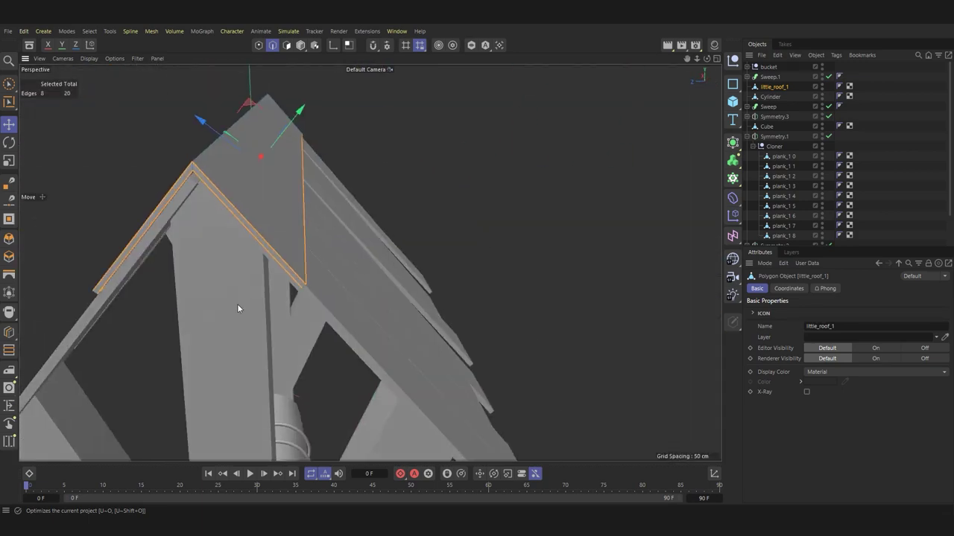
pyautogui.click(9, 238)
pyautogui.moveTo(224, 261)
pyautogui.keyDown('alt'); pyautogui.mouseDown()
pyautogui.moveTo(313, 224)
pyautogui.moveTo(334, 193)
pyautogui.moveTo(422, 178)
pyautogui.moveTo(404, 196)
pyautogui.moveTo(528, 175)
pyautogui.moveTo(467, 230)
pyautogui.moveTo(532, 256)
pyautogui.moveTo(473, 241)
pyautogui.moveTo(587, 208)
pyautogui.mouseUp(); pyautogui.keyUp('alt')
pyautogui.hotkey('ctrl', 'z')
pyautogui.scroll(-3, 403, 196)
pyautogui.press('e')
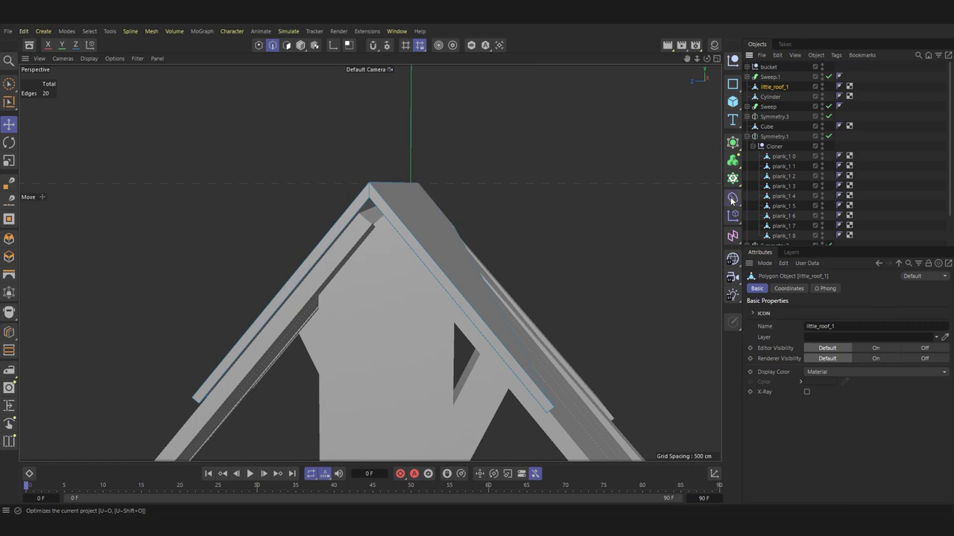
# Step: Add a Bevel deformer under little_roof_1 with a 0.02 cm offset and subdivision 1
pyautogui.moveTo(732, 199); pyautogui.dragTo(772, 494)
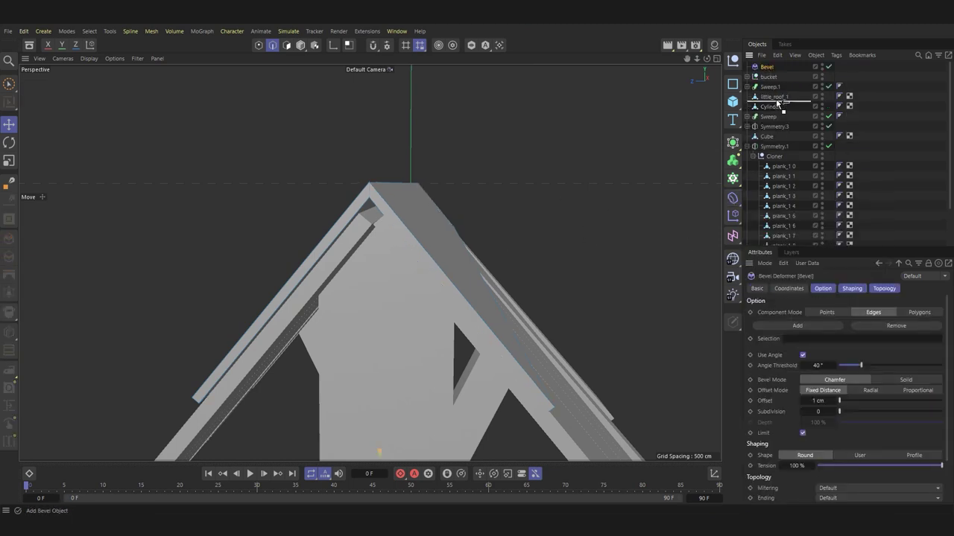
pyautogui.moveTo(777, 102); pyautogui.dragTo(776, 99)
pyautogui.write('.02')
pyautogui.press('Return')
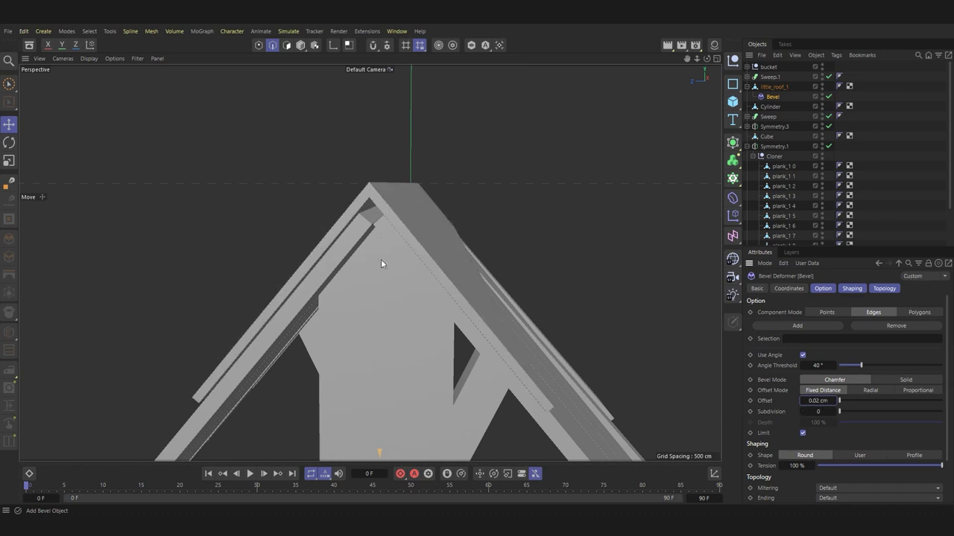
pyautogui.scroll(3, 366, 111)
pyautogui.scroll(3, 383, 156)
pyautogui.scroll(2, 383, 155)
pyautogui.click(833, 409)
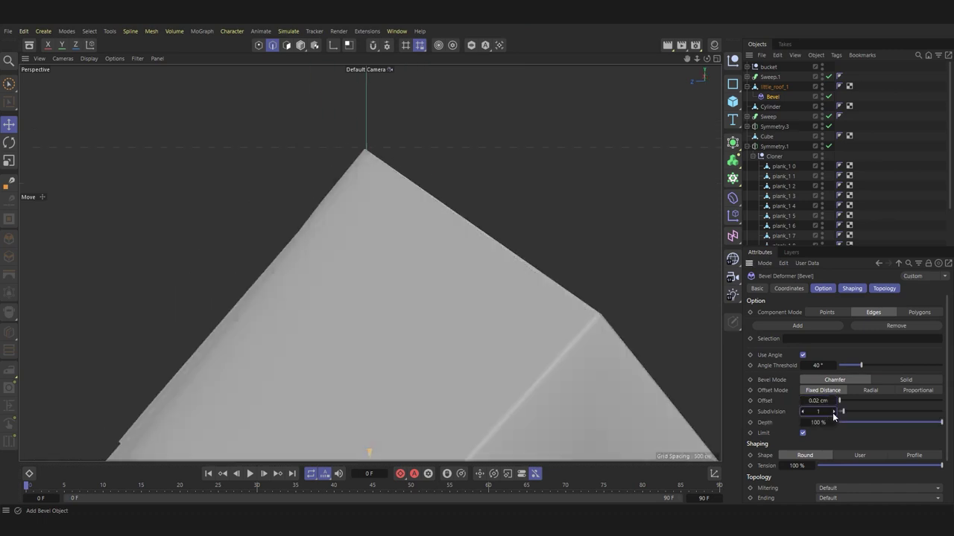
# Step: Duplicate the Bevel and test the copy in solid mode at 0.4 cm offset, with wireframe shown
pyautogui.hotkey('ctrl', 'c')
pyautogui.hotkey('ctrl', 'v')
pyautogui.click(903, 380)
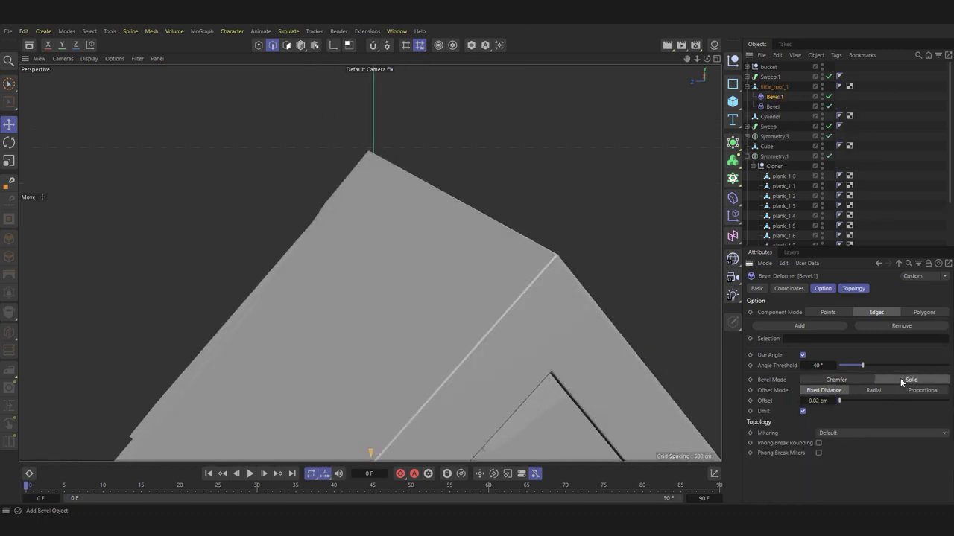
pyautogui.write('.4')
pyautogui.press('Return')
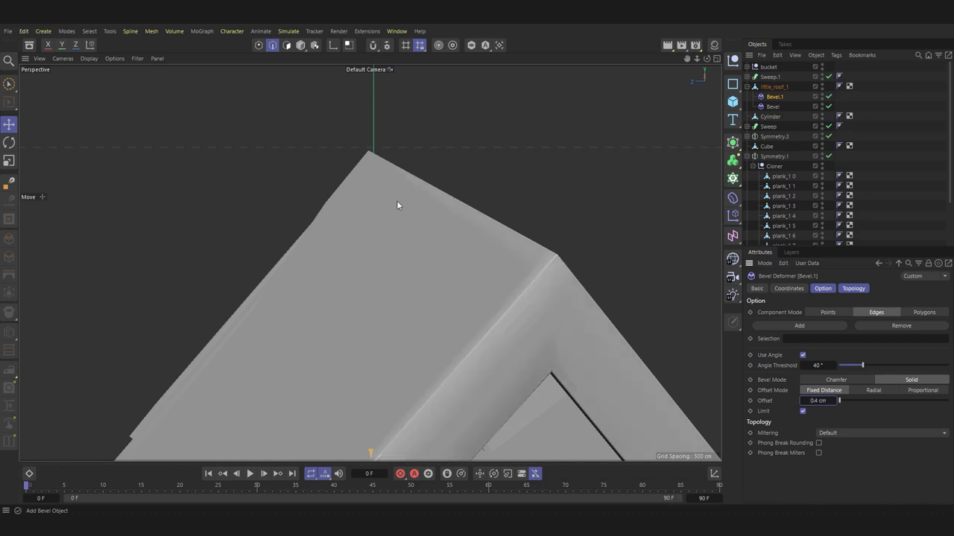
pyautogui.click(89, 58)
pyautogui.click(104, 97)
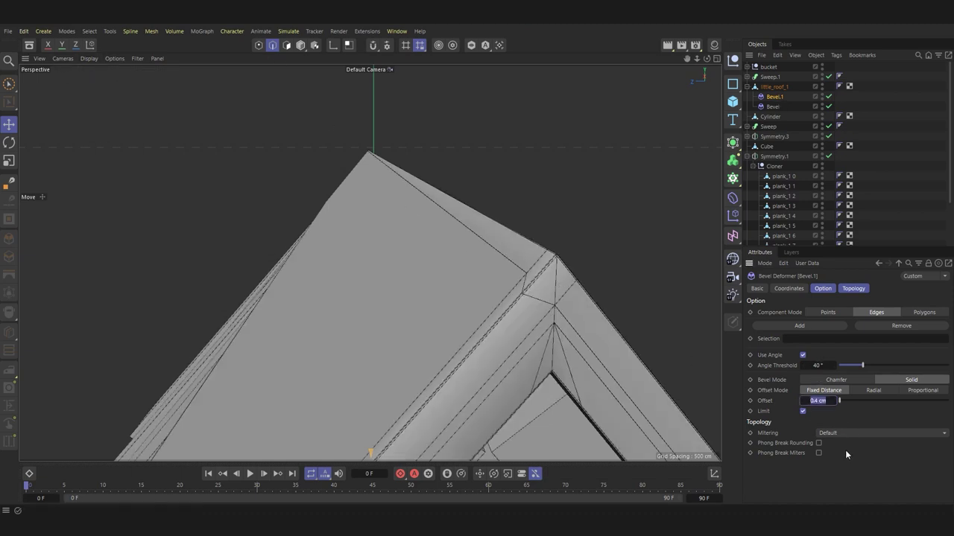
# Step: Try 0.01 cm on the second Bevel, then disable and delete it and restore plain shading
pyautogui.write('0.01')
pyautogui.press('Return')
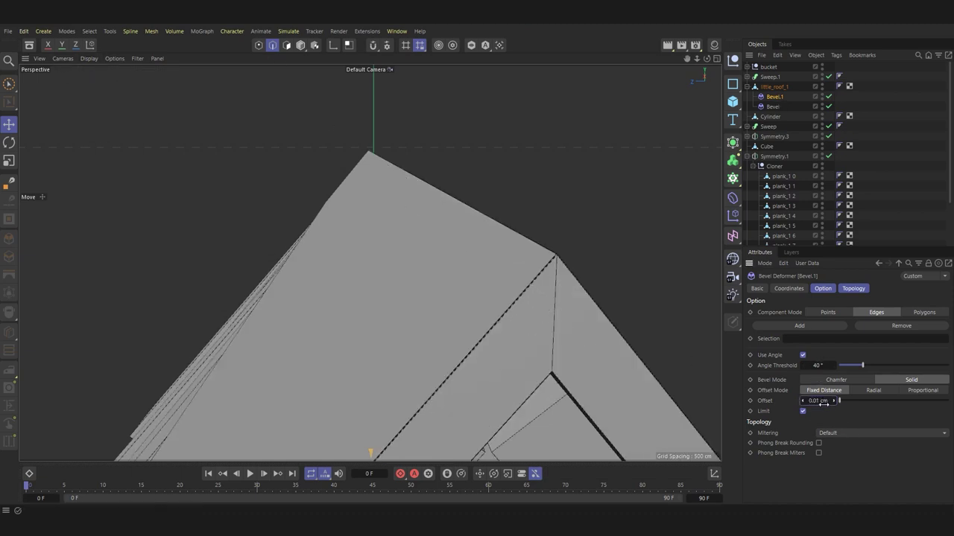
pyautogui.moveTo(822, 402); pyautogui.dragTo(815, 401)
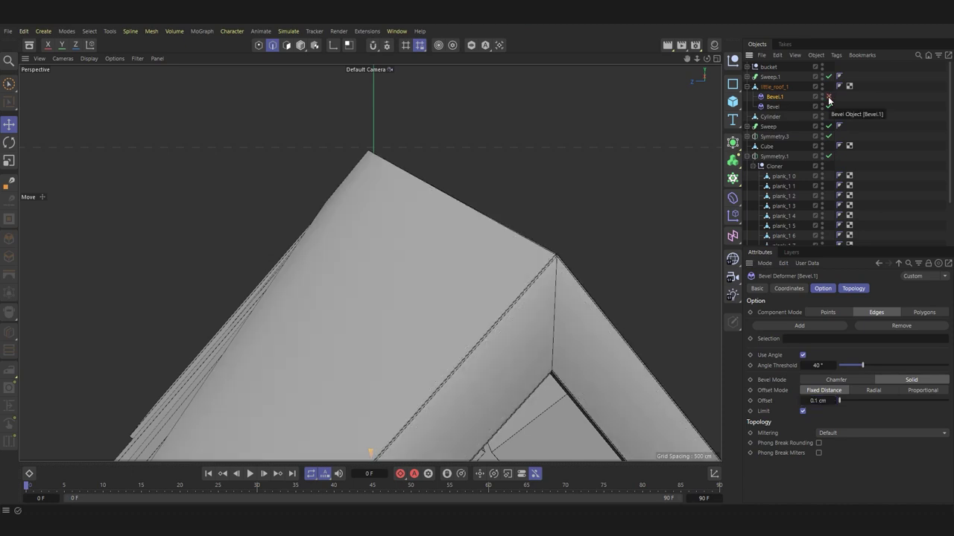
pyautogui.click(829, 97)
pyautogui.press('Delete')
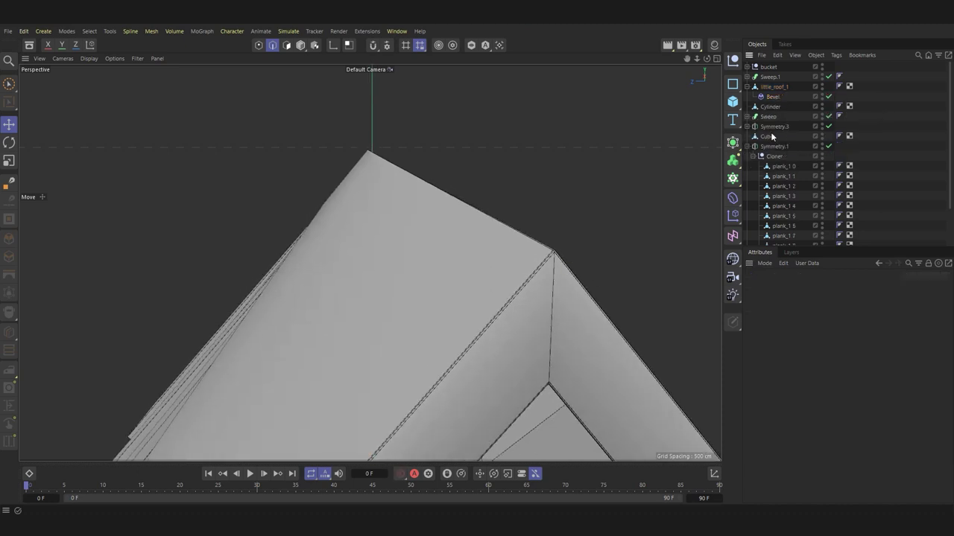
pyautogui.click(88, 58)
pyautogui.click(119, 84)
# Step: Select the windlass roller and bevel its end-cap edges in edge mode with wireframe shown
pyautogui.moveTo(255, 212)
pyautogui.keyDown('alt'); pyautogui.mouseDown()
pyautogui.moveTo(357, 262)
pyautogui.moveTo(379, 298)
pyautogui.moveTo(217, 274)
pyautogui.moveTo(332, 299)
pyautogui.moveTo(432, 191)
pyautogui.moveTo(416, 256)
pyautogui.moveTo(358, 313)
pyautogui.moveTo(284, 297)
pyautogui.moveTo(362, 291)
pyautogui.moveTo(246, 273)
pyautogui.moveTo(255, 303)
pyautogui.mouseUp(); pyautogui.keyUp('alt')
pyautogui.scroll(5, 313, 406)
pyautogui.moveTo(454, 388)
pyautogui.keyDown('alt'); pyautogui.mouseDown()
pyautogui.moveTo(385, 400)
pyautogui.moveTo(385, 355)
pyautogui.moveTo(391, 360)
pyautogui.moveTo(91, 381)
pyautogui.moveTo(277, 299)
pyautogui.moveTo(205, 235)
pyautogui.mouseUp(); pyautogui.keyUp('alt')
pyautogui.click(205, 234)
pyautogui.click(300, 45)
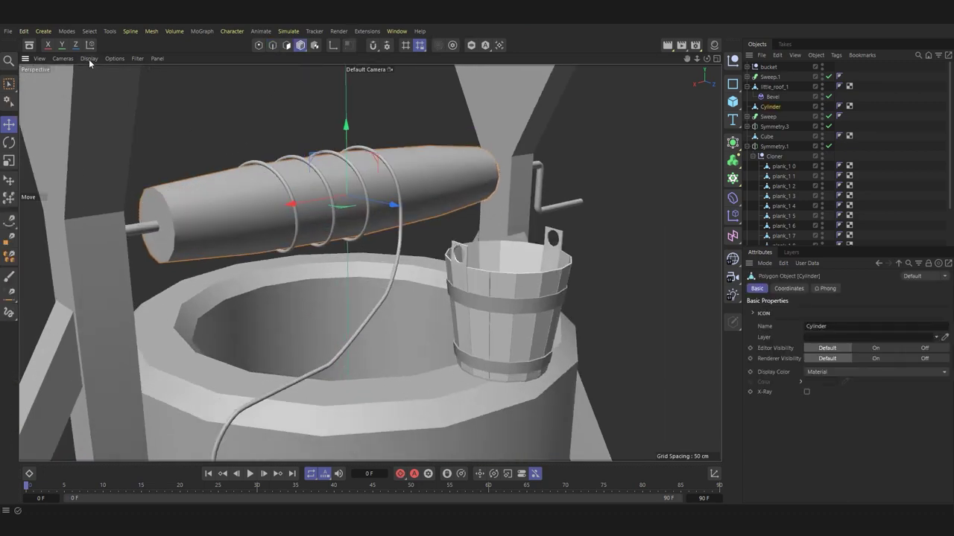
pyautogui.moveTo(89, 59)
pyautogui.keyDown('alt'); pyautogui.mouseDown()
pyautogui.moveTo(177, 149)
pyautogui.moveTo(359, 193)
pyautogui.mouseUp(); pyautogui.keyUp('alt')
pyautogui.press('Return')
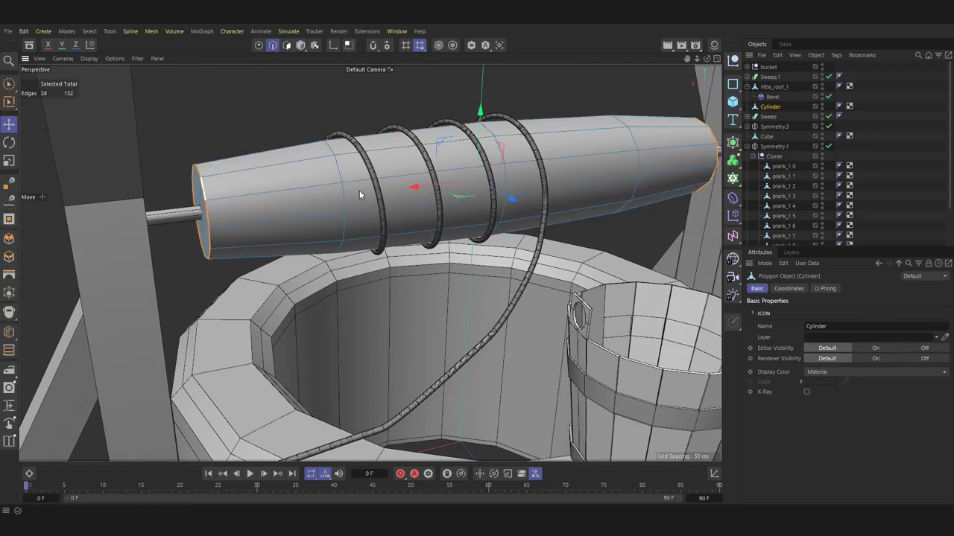
pyautogui.keyDown('alt'); pyautogui.moveTo(208, 252); pyautogui.dragTo(254, 255); pyautogui.keyUp('alt')
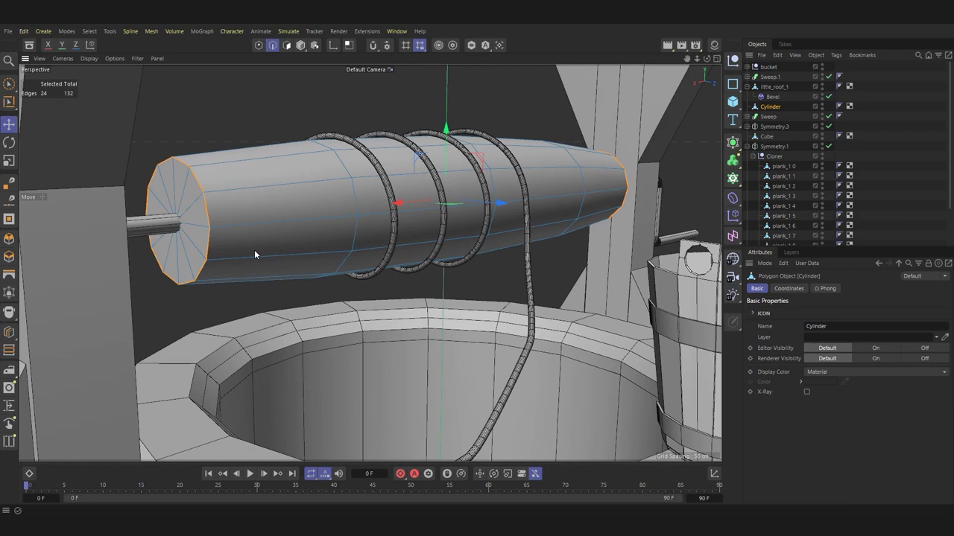
pyautogui.click(9, 240)
pyautogui.scroll(5, 241, 213)
pyautogui.moveTo(240, 214); pyautogui.dragTo(257, 213)
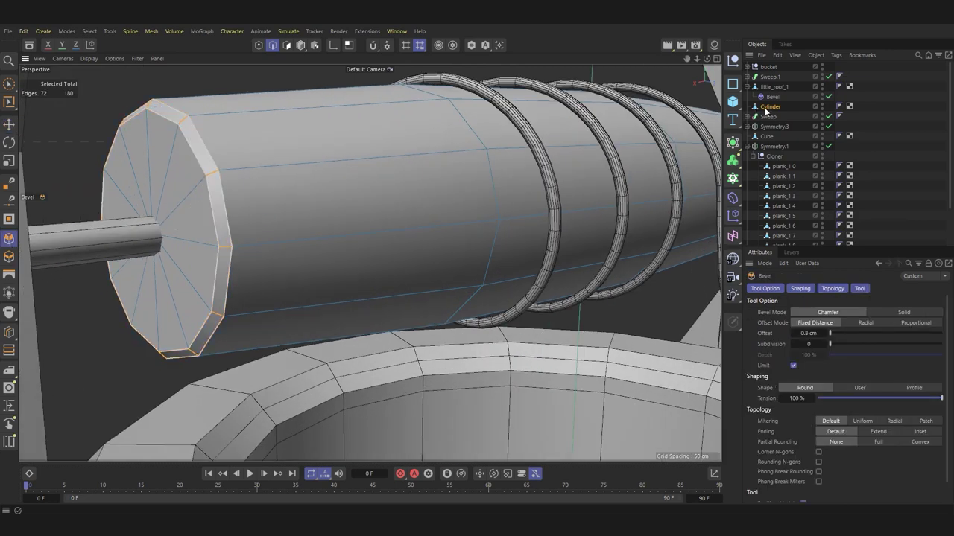
# Step: Wrap the roller in a Subdivision Surface and compare it with smoothing on and off
pyautogui.keyDown('alt'); pyautogui.click(732, 140); pyautogui.keyUp('alt')
pyautogui.click(775, 117)
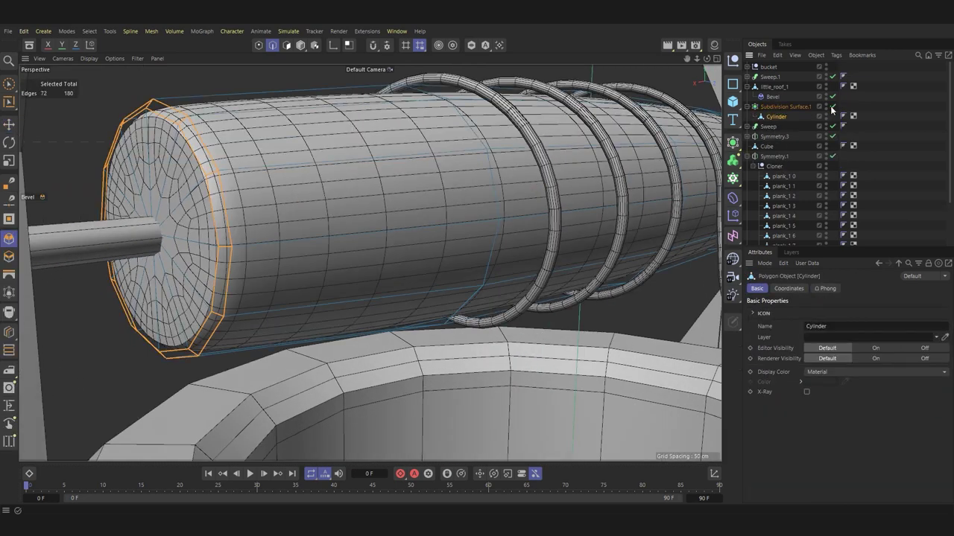
pyautogui.press('q')
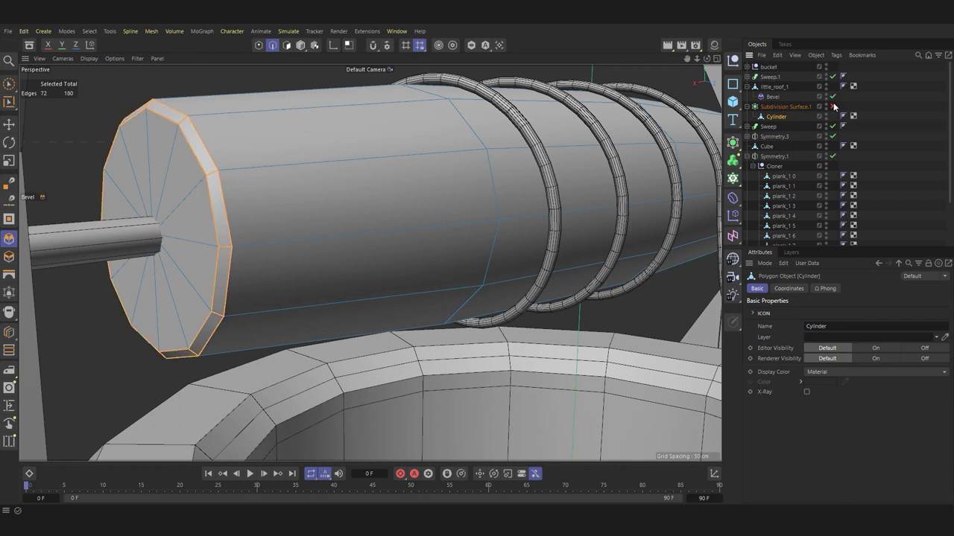
pyautogui.click(833, 107)
pyautogui.click(833, 106)
pyautogui.press('q')
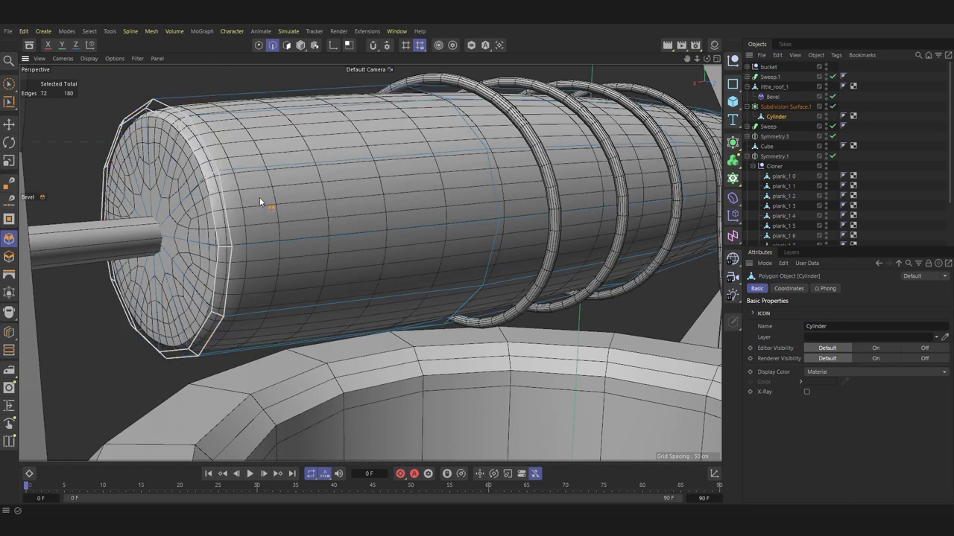
pyautogui.click(833, 107)
# Step: Cut support edge loops near the roller's end caps with Loop/Path Cut and re-enable smoothing
pyautogui.press('k')
pyautogui.press('l')
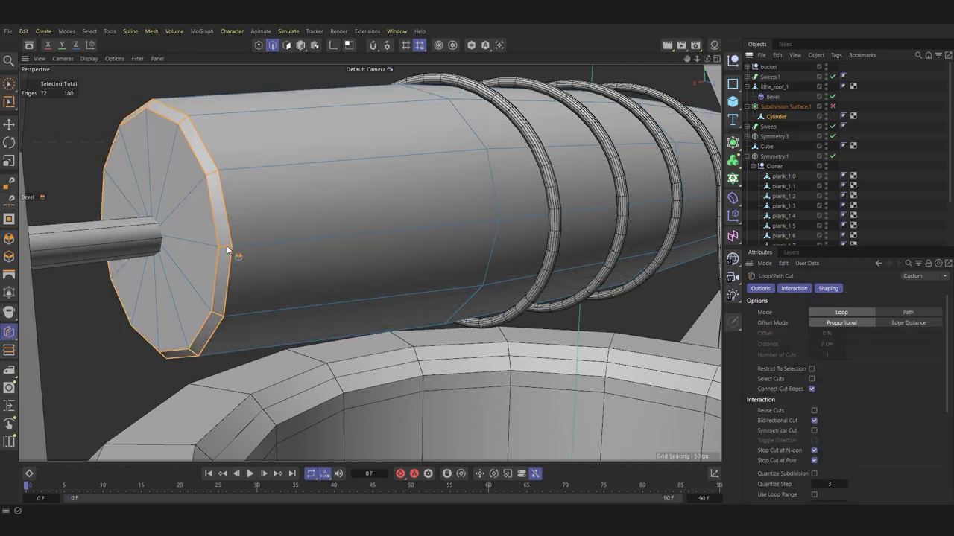
pyautogui.click(232, 174)
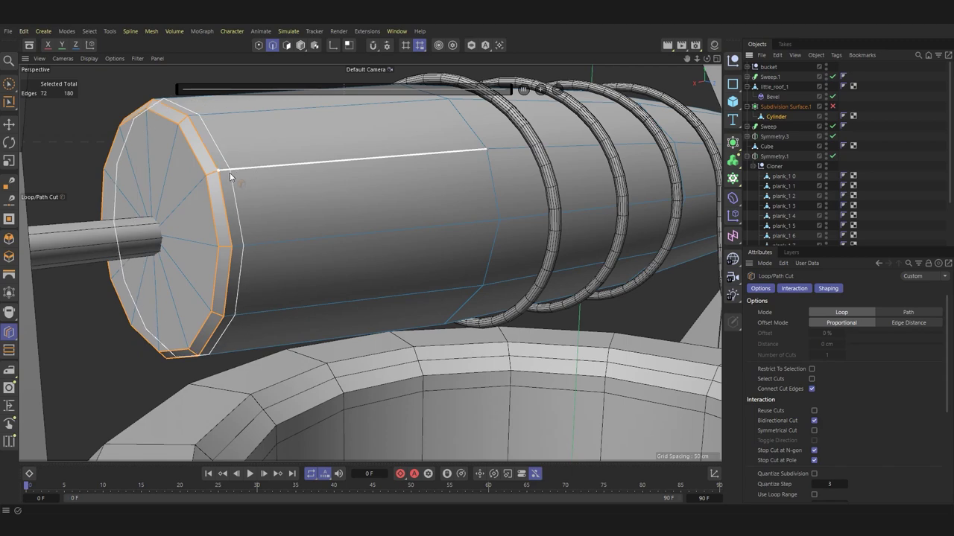
pyautogui.moveTo(193, 187)
pyautogui.keyDown('alt'); pyautogui.mouseDown()
pyautogui.moveTo(616, 183)
pyautogui.moveTo(307, 202)
pyautogui.mouseUp(); pyautogui.keyUp('alt')
pyautogui.scroll(2, 307, 203)
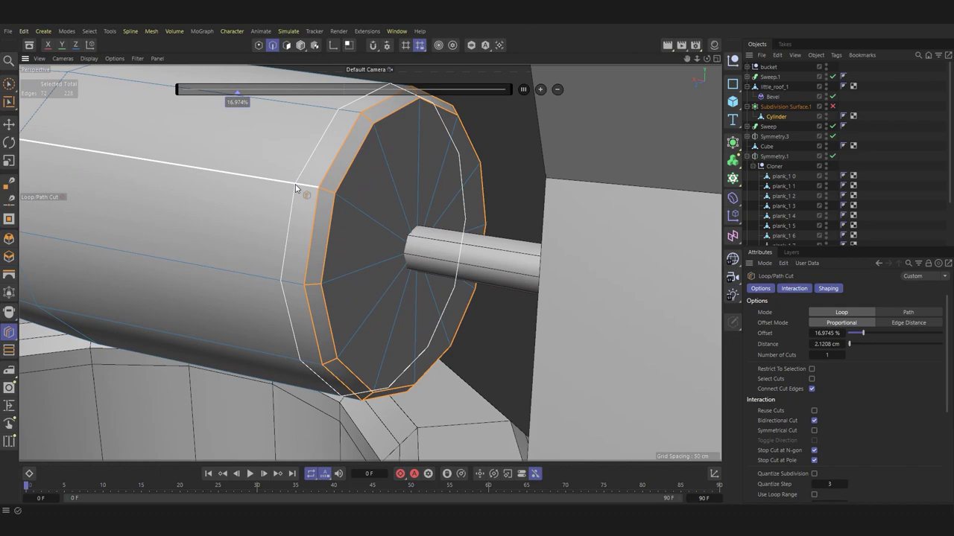
pyautogui.click(347, 206)
pyautogui.press('q')
pyautogui.scroll(-3, 497, 173)
pyautogui.scroll(-5, 497, 173)
pyautogui.press('e')
pyautogui.scroll(2, 501, 155)
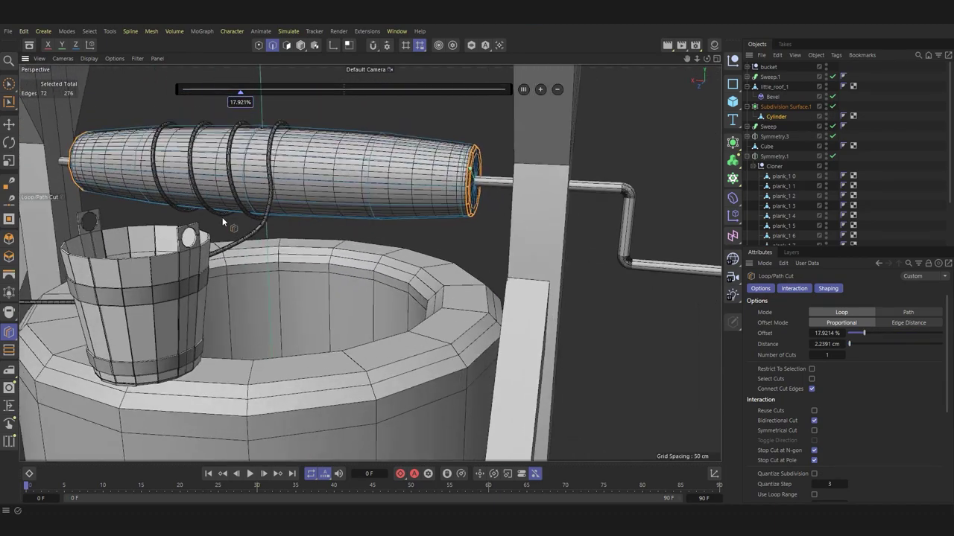
pyautogui.click(301, 47)
# Step: Select little_roof_1 with its Bevel and bake them together using Connect Objects + Delete
pyautogui.scroll(-3, 790, 149)
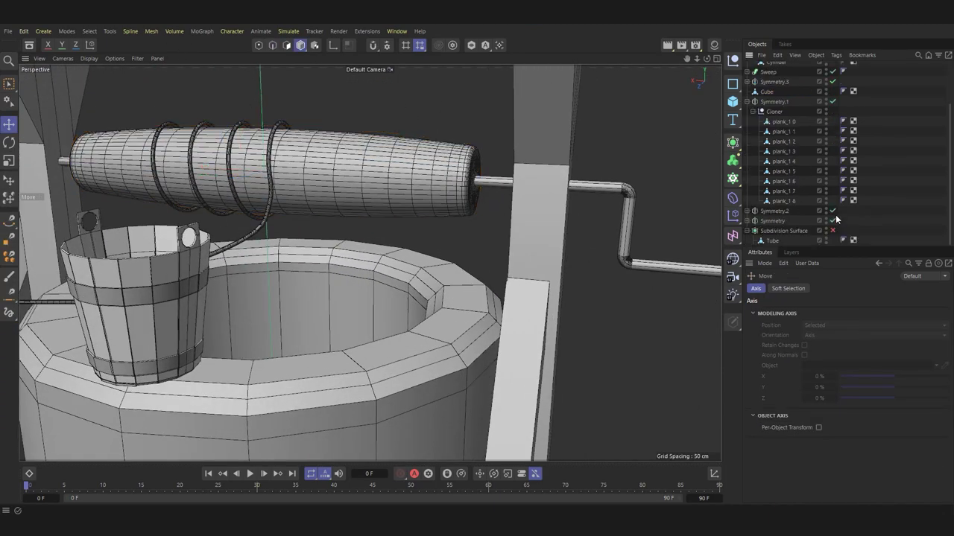
pyautogui.scroll(-5, 451, 191)
pyautogui.moveTo(452, 190)
pyautogui.keyDown('alt'); pyautogui.mouseDown()
pyautogui.moveTo(511, 242)
pyautogui.moveTo(450, 207)
pyautogui.mouseUp(); pyautogui.keyUp('alt')
pyautogui.click(450, 207)
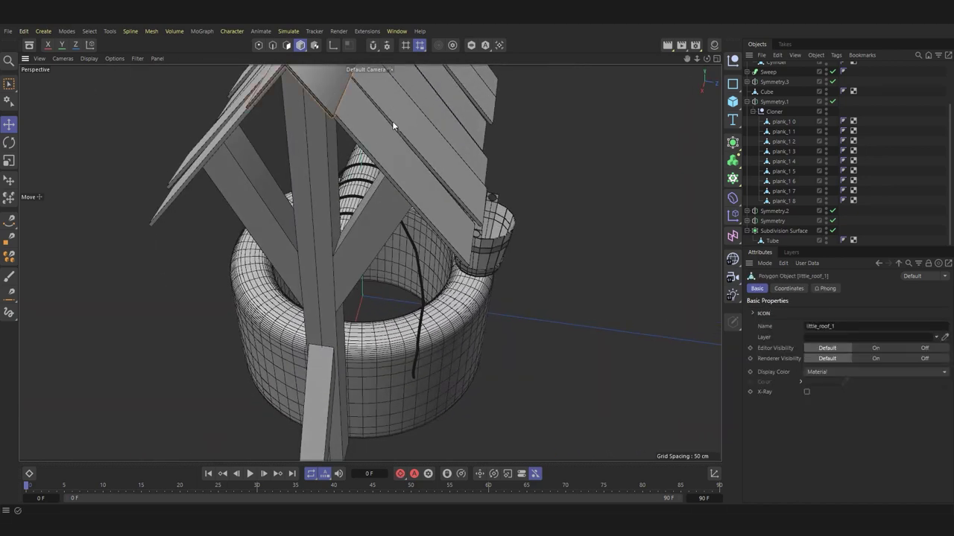
pyautogui.moveTo(392, 121)
pyautogui.keyDown('alt'); pyautogui.mouseDown()
pyautogui.moveTo(384, 192)
pyautogui.moveTo(357, 224)
pyautogui.mouseUp(); pyautogui.keyUp('alt')
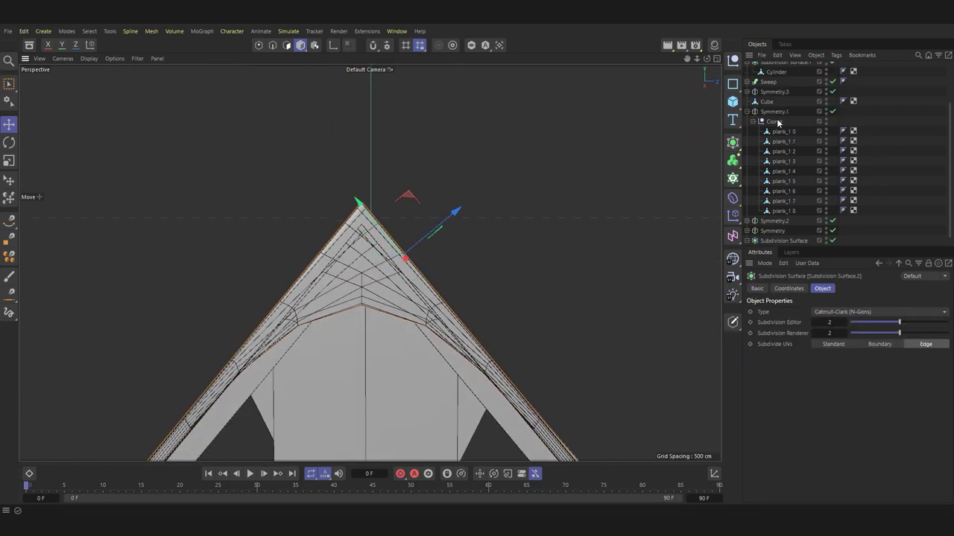
pyautogui.scroll(3, 782, 149)
pyautogui.click(780, 96)
pyautogui.keyDown('ctrl'); pyautogui.click(774, 106); pyautogui.keyUp('ctrl')
pyautogui.rightClick(782, 109)
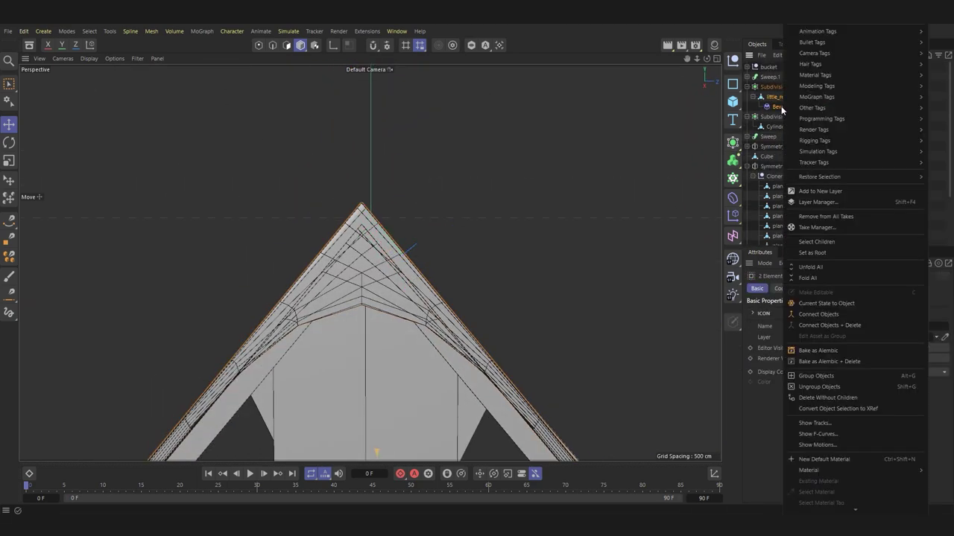
pyautogui.click(868, 325)
# Step: Loop-cut support edges along the little roof's ridge and re-enable Subdivision Surface.2
pyautogui.click(272, 45)
pyautogui.keyDown('alt'); pyautogui.moveTo(365, 267); pyautogui.dragTo(439, 255); pyautogui.keyUp('alt')
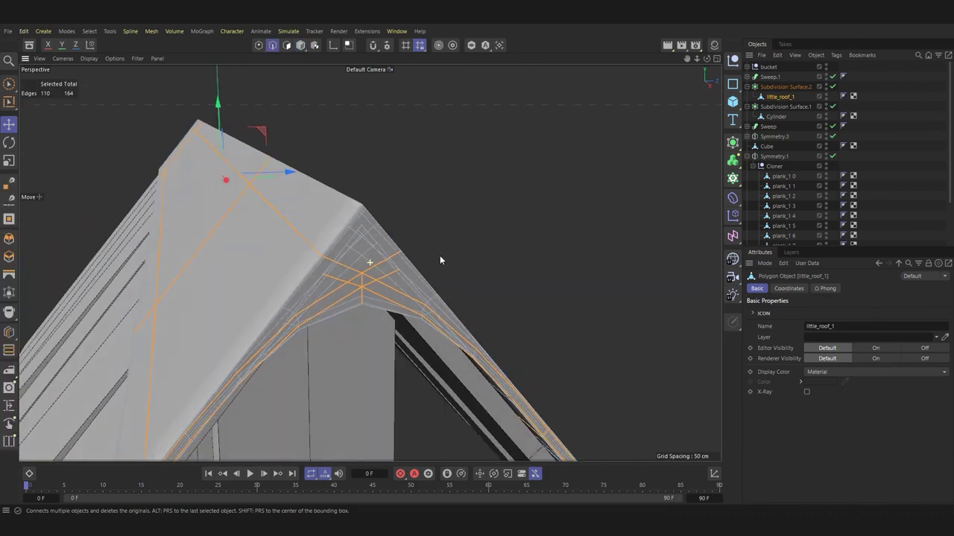
pyautogui.scroll(3, 395, 192)
pyautogui.keyDown('alt'); pyautogui.moveTo(395, 192); pyautogui.dragTo(415, 209); pyautogui.keyUp('alt')
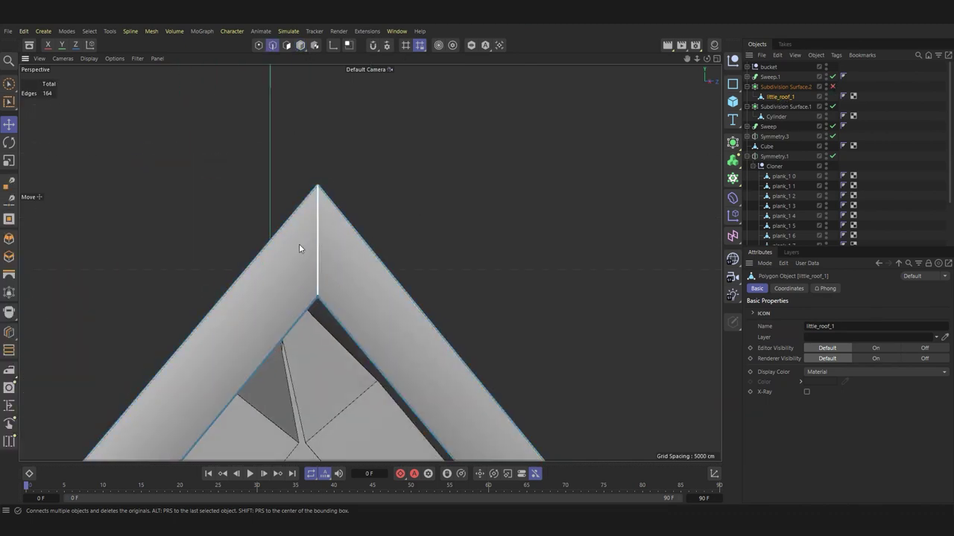
pyautogui.keyDown('alt'); pyautogui.moveTo(299, 247); pyautogui.dragTo(307, 251); pyautogui.keyUp('alt')
pyautogui.click(10, 335)
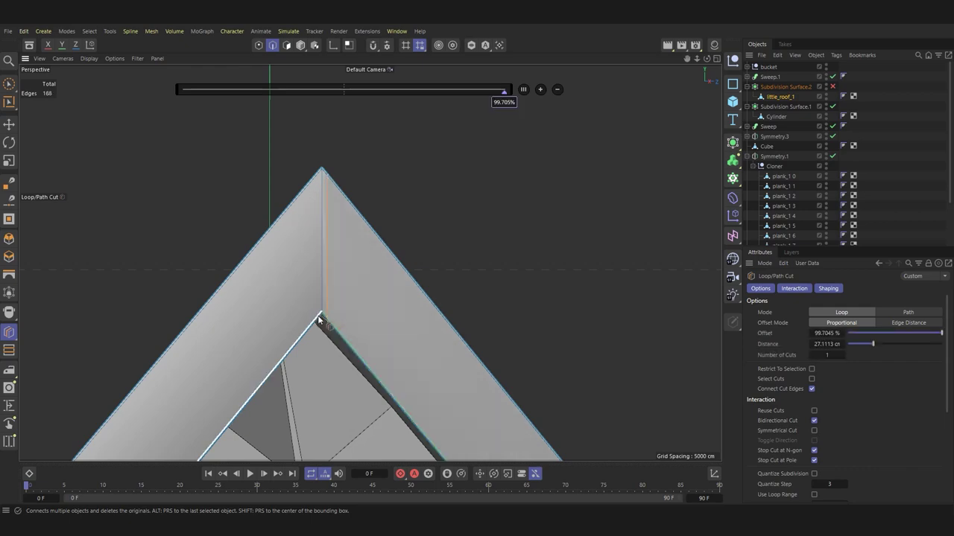
pyautogui.scroll(3, 323, 321)
pyautogui.scroll(2, 322, 320)
pyautogui.scroll(-3, 438, 259)
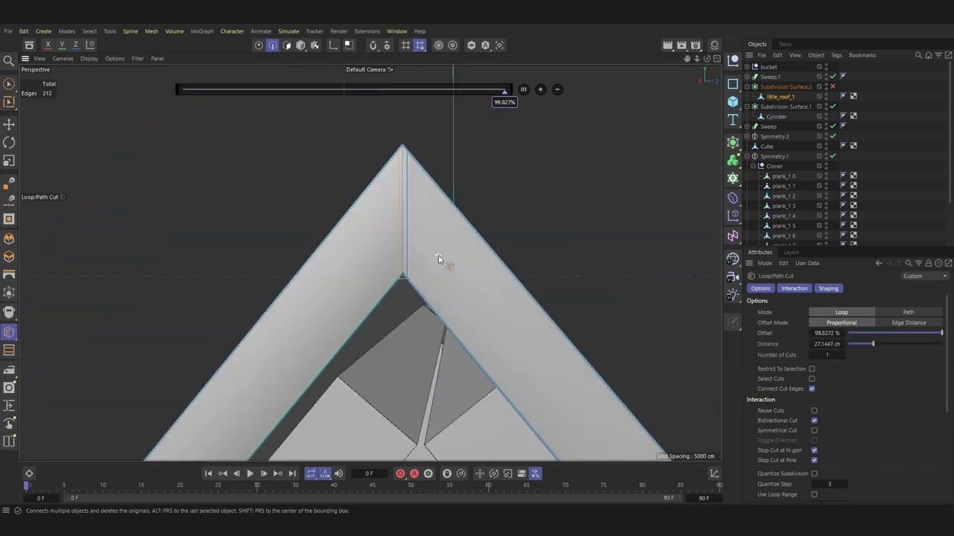
pyautogui.click(832, 86)
pyautogui.press('e')
# Step: Return to object mode and select the Symmetry.1 roof plank group
pyautogui.keyDown('alt'); pyautogui.moveTo(477, 260); pyautogui.dragTo(615, 197); pyautogui.keyUp('alt')
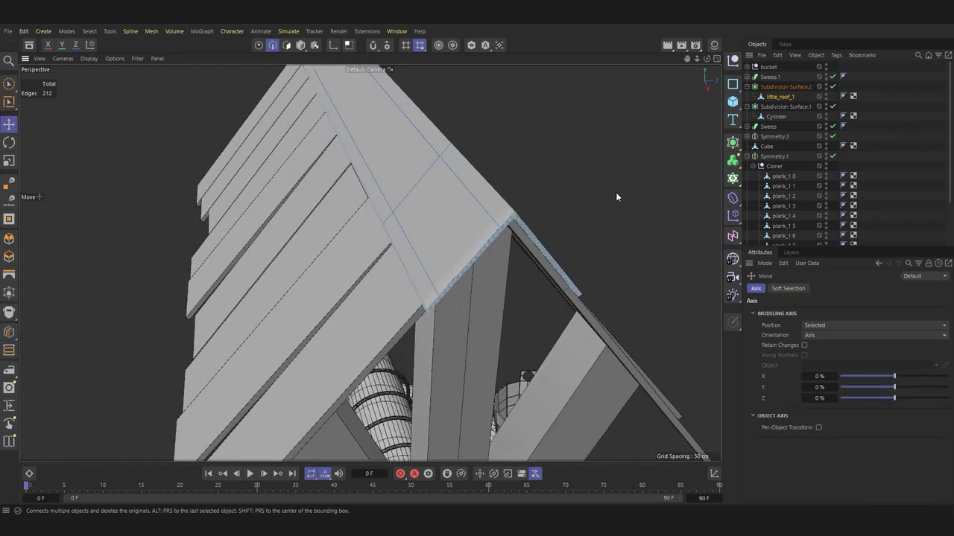
pyautogui.click(299, 46)
pyautogui.keyDown('alt'); pyautogui.moveTo(593, 276); pyautogui.dragTo(477, 224); pyautogui.keyUp('alt')
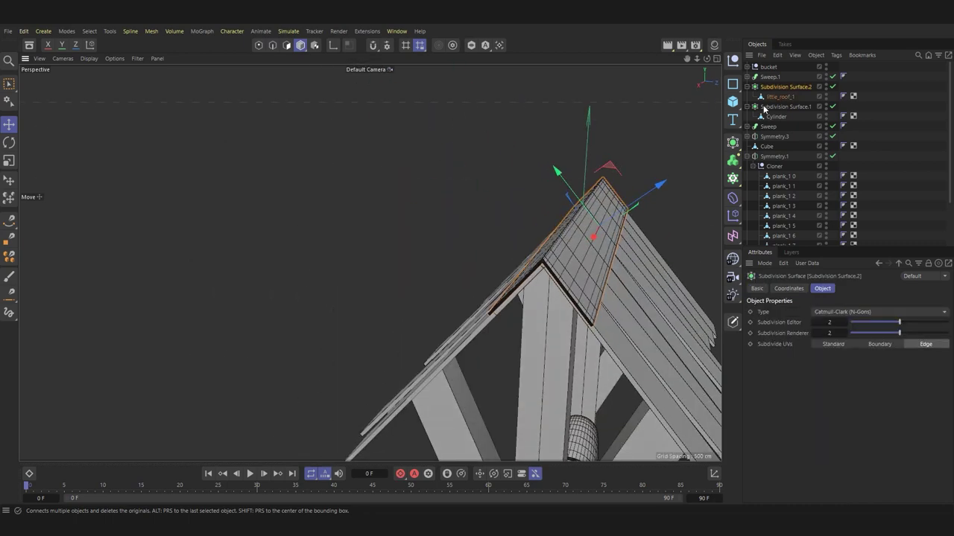
pyautogui.moveTo(447, 52)
pyautogui.keyDown('alt'); pyautogui.mouseDown()
pyautogui.moveTo(507, 142)
pyautogui.moveTo(562, 261)
pyautogui.mouseUp(); pyautogui.keyUp('alt')
pyautogui.scroll(3, 565, 264)
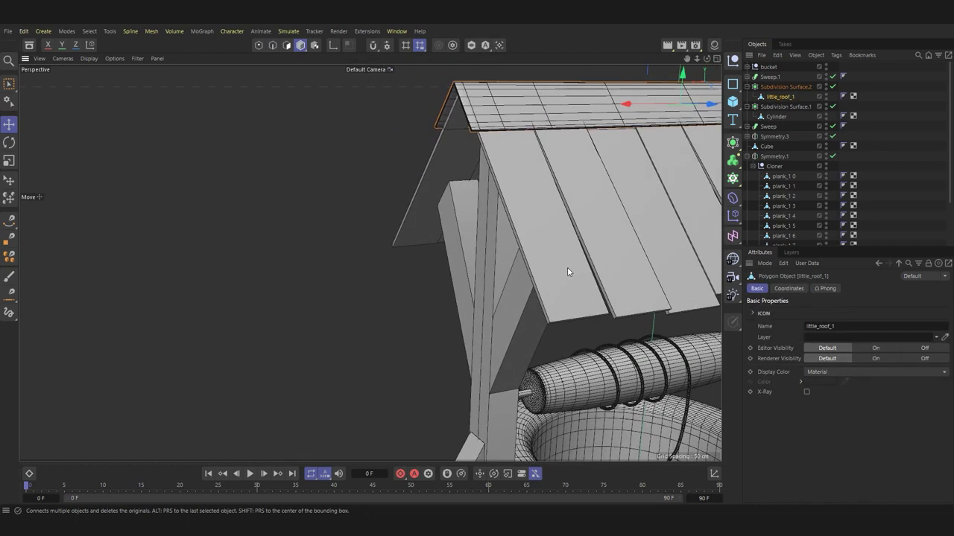
pyautogui.click(521, 272)
# Step: Wrap the roof plank group in a new Subdivision Surface
pyautogui.keyDown('alt'); pyautogui.click(733, 141); pyautogui.keyUp('alt')
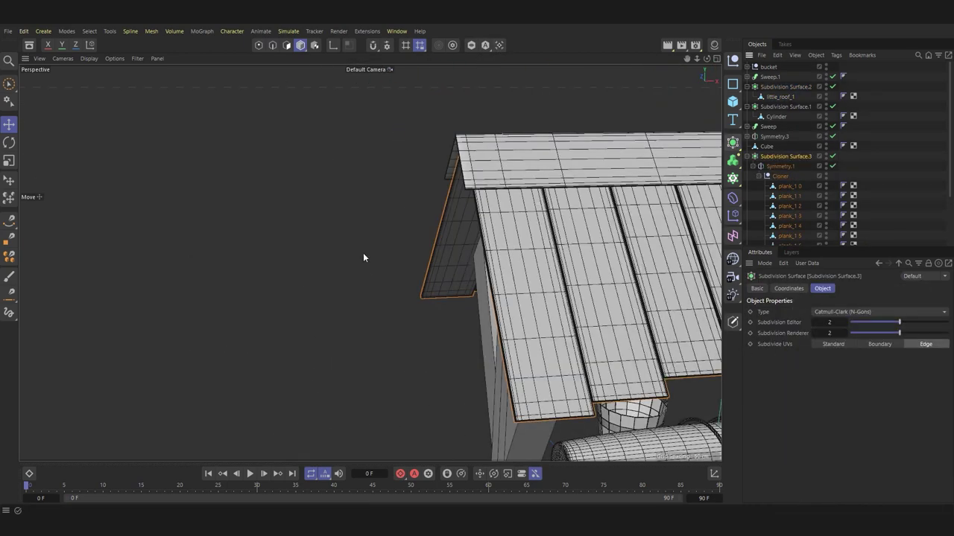
pyautogui.keyDown('alt'); pyautogui.moveTo(363, 252); pyautogui.dragTo(447, 369); pyautogui.keyUp('alt')
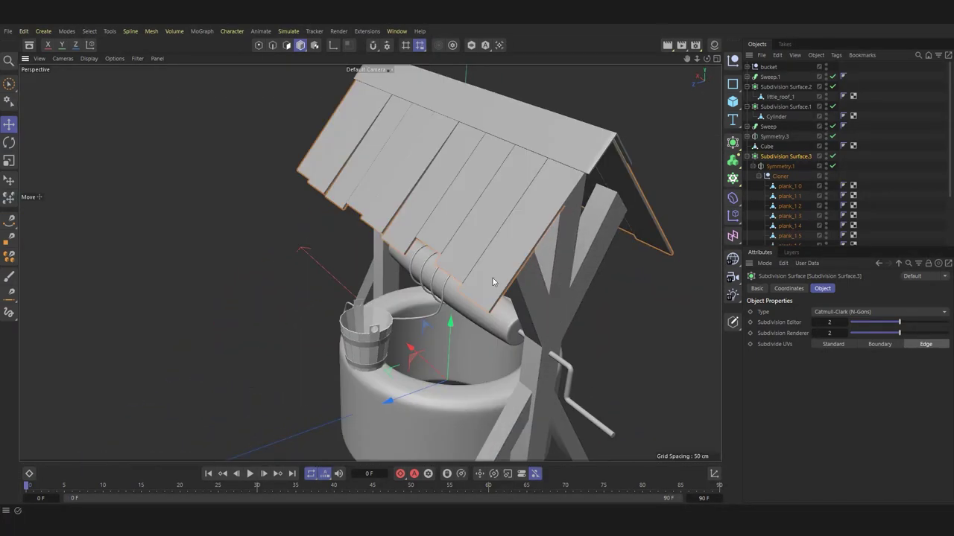
pyautogui.scroll(4, 493, 278)
pyautogui.scroll(4, 455, 249)
pyautogui.scroll(3, 461, 371)
pyautogui.scroll(-6, 461, 371)
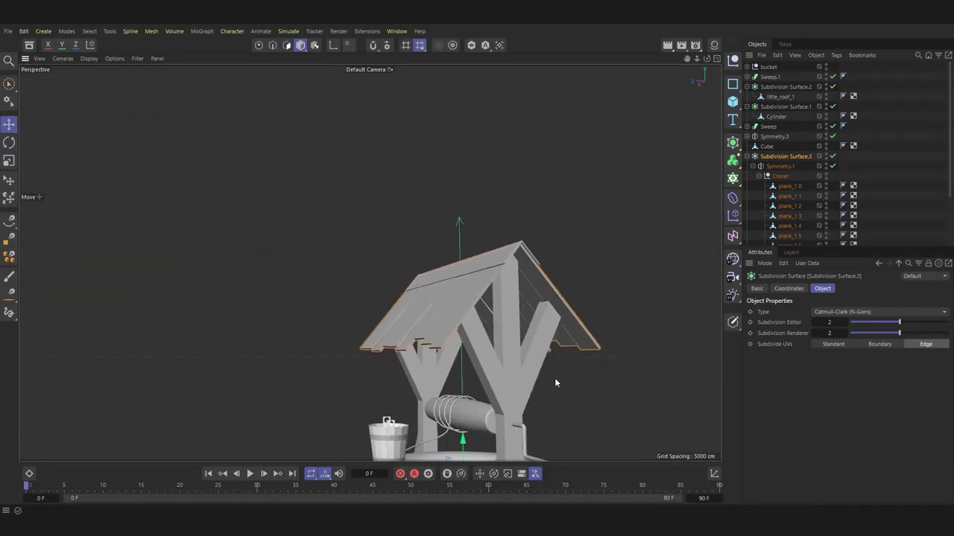
pyautogui.keyDown('alt'); pyautogui.moveTo(554, 378); pyautogui.dragTo(390, 353); pyautogui.keyUp('alt')
pyautogui.scroll(2, 390, 354)
pyautogui.scroll(3, 390, 353)
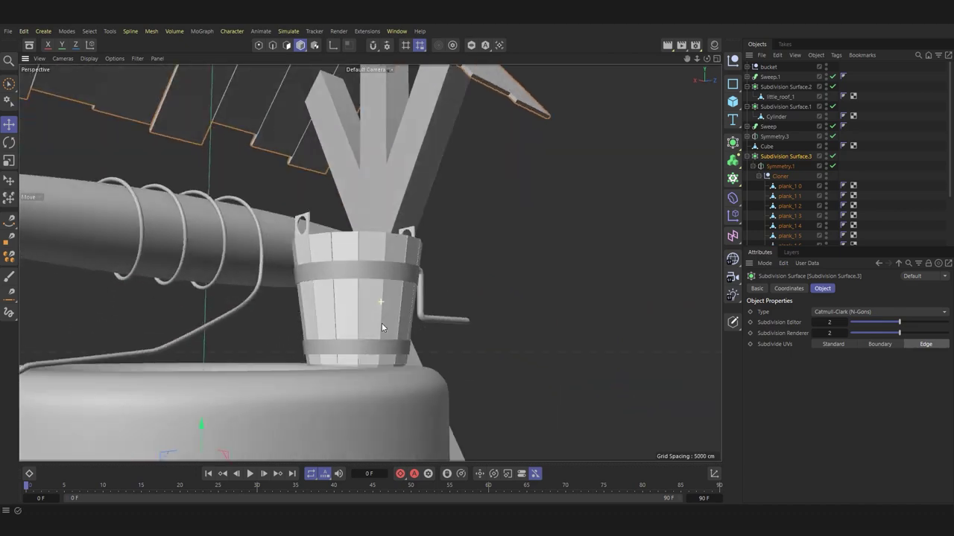
# Step: Select the bucket and move it slightly lower
pyautogui.click(382, 323)
pyautogui.scroll(2, 365, 304)
pyautogui.scroll(2, 354, 281)
pyautogui.moveTo(354, 282); pyautogui.dragTo(406, 404)
pyautogui.scroll(2, 403, 333)
# Step: Select the Cylinder.3 and Cylinder.2 bands and group them under a null with Alt+G
pyautogui.click(403, 332)
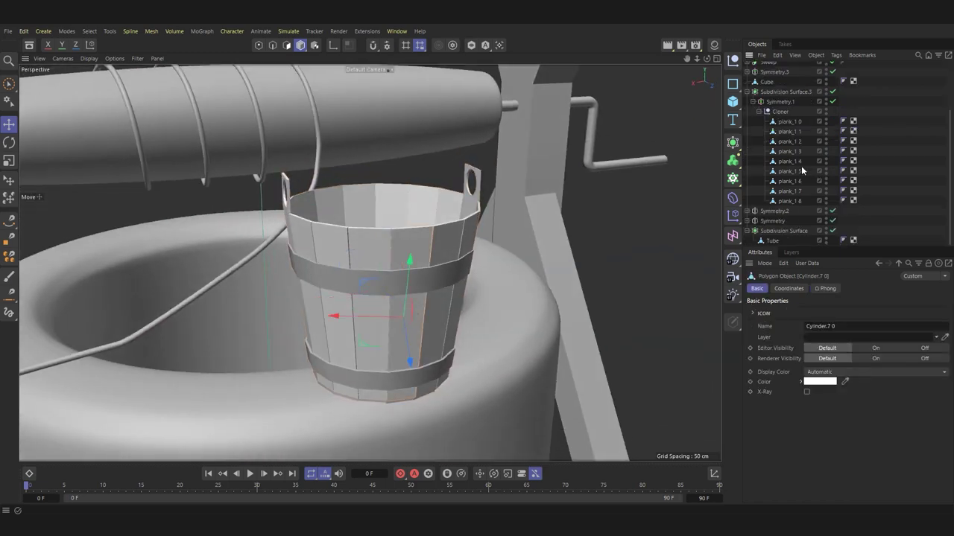
pyautogui.scroll(2, 775, 120)
pyautogui.press('o')
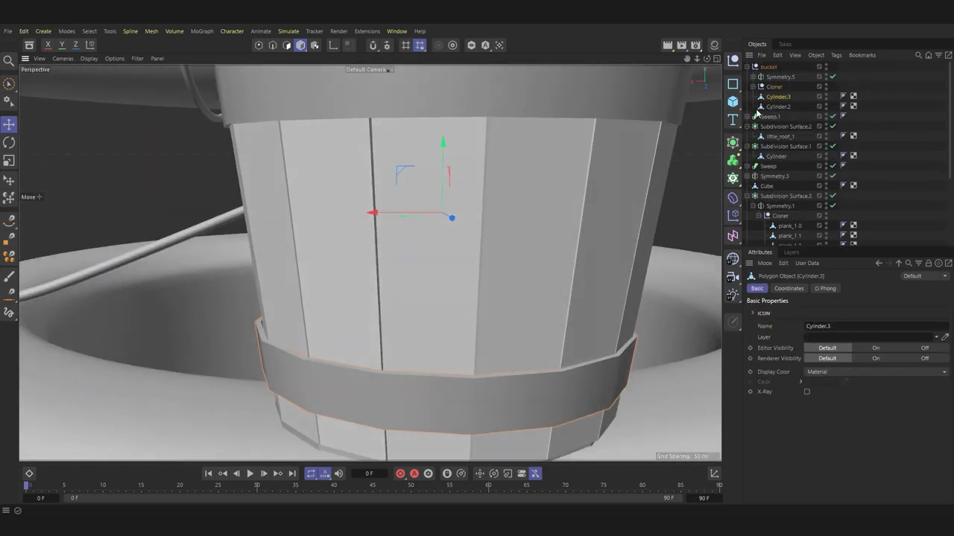
pyautogui.keyDown('alt'); pyautogui.click(732, 143); pyautogui.keyUp('alt')
pyautogui.click(779, 117)
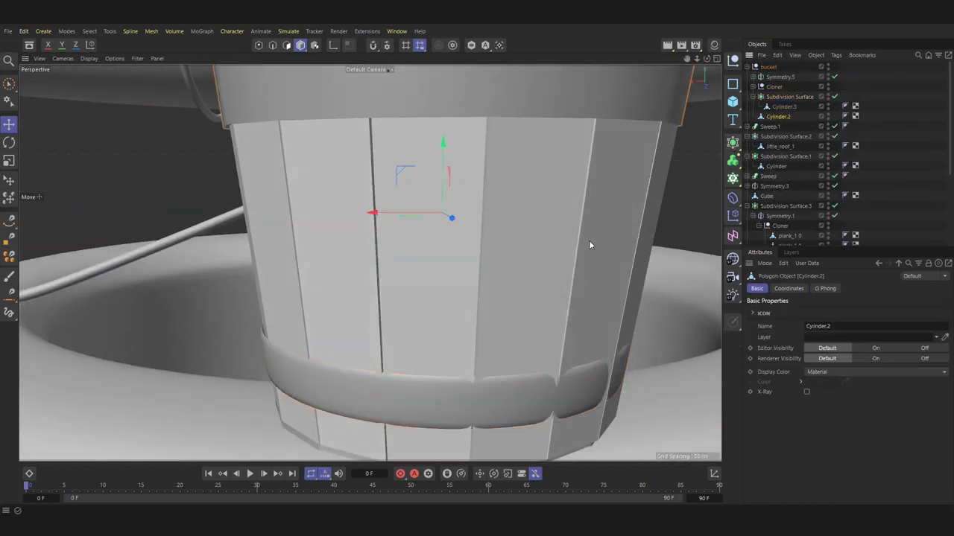
pyautogui.press('o')
pyautogui.hotkey('ctrl', 'z')
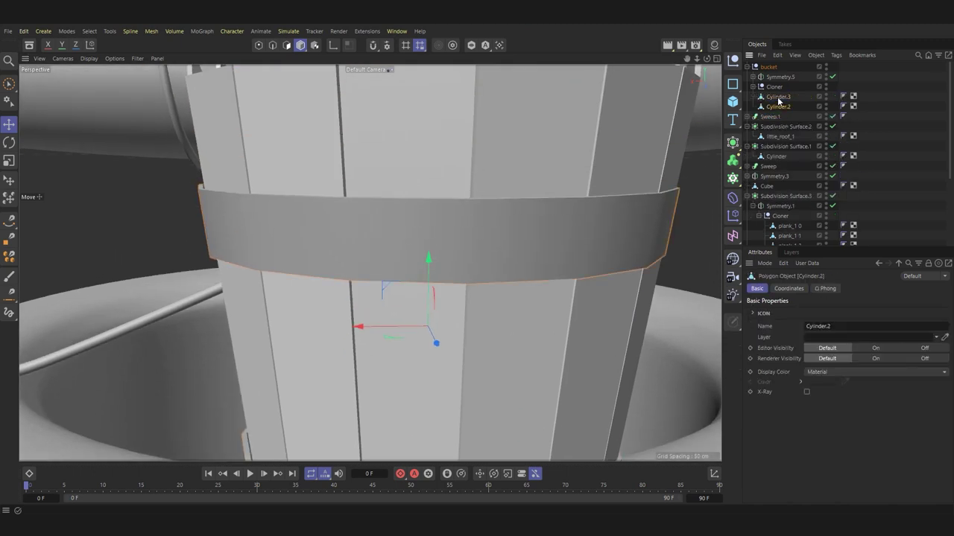
pyautogui.hotkey('alt', 'g')
# Step: Put the grouped bands under a Subdivision Surface, then solo Cylinder.3 unsmoothed in edge mode
pyautogui.keyDown('alt'); pyautogui.click(733, 146); pyautogui.keyUp('alt')
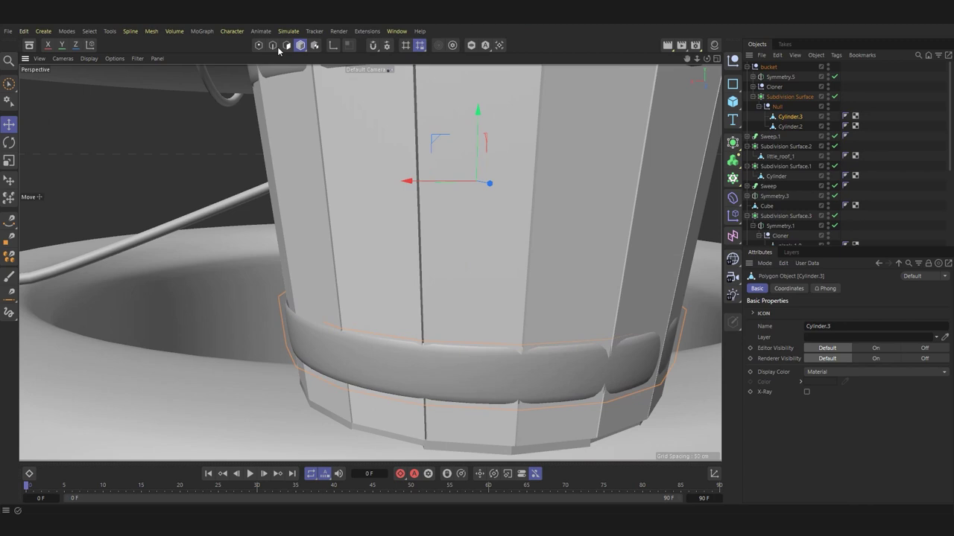
pyautogui.click(272, 44)
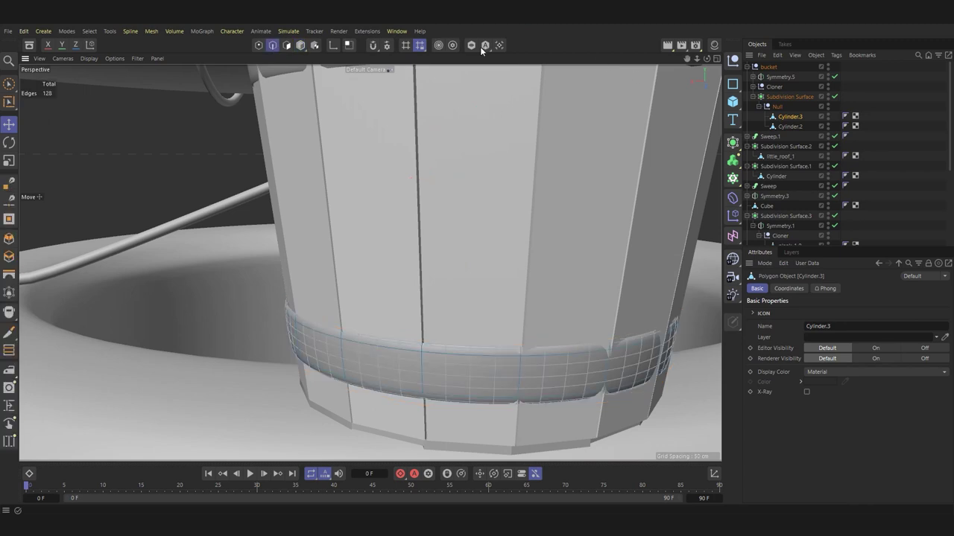
pyautogui.click(471, 45)
pyautogui.press('q')
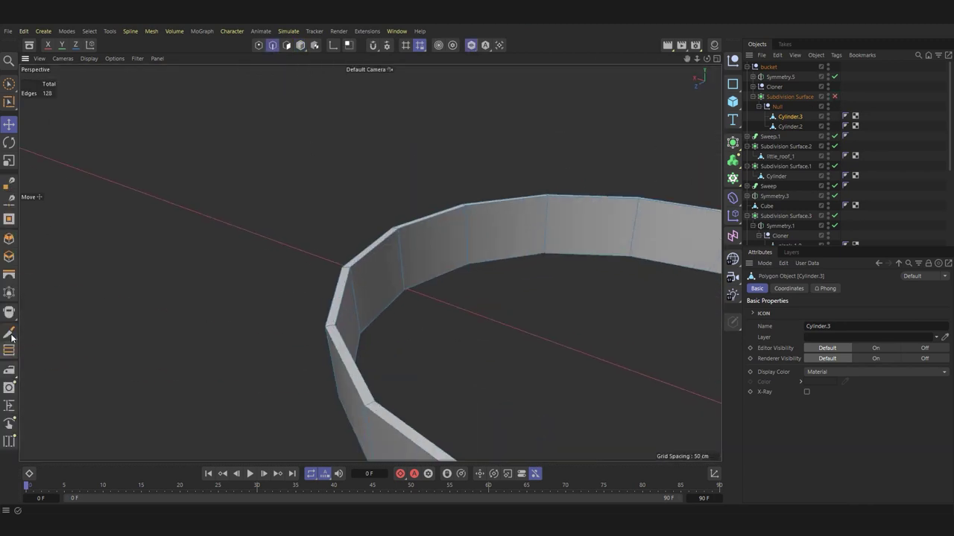
pyautogui.moveTo(10, 335); pyautogui.dragTo(64, 385)
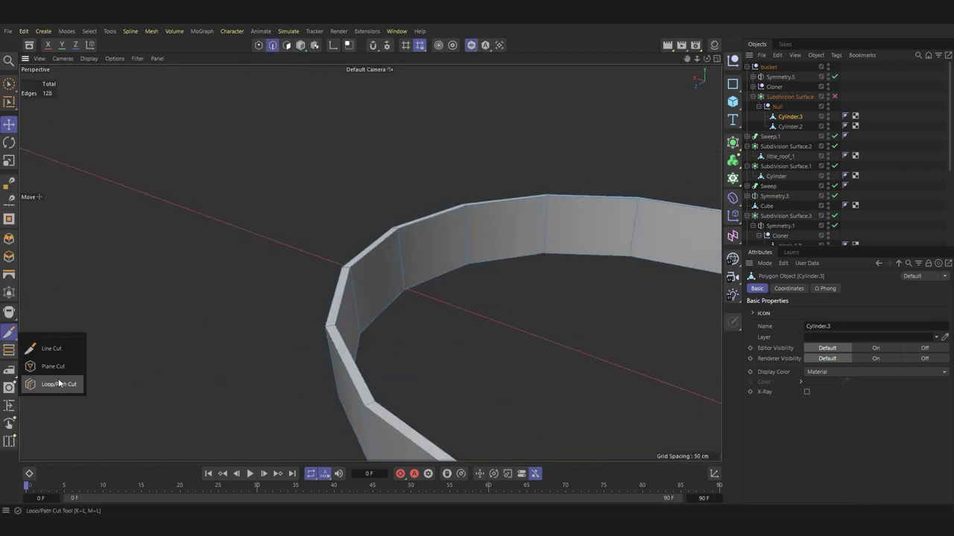
# Step: Cut two edge loops on Cylinder.3 and slide them close to its upper rim
pyautogui.click(347, 271)
pyautogui.keyDown('alt'); pyautogui.moveTo(347, 271); pyautogui.dragTo(384, 255); pyautogui.keyUp('alt')
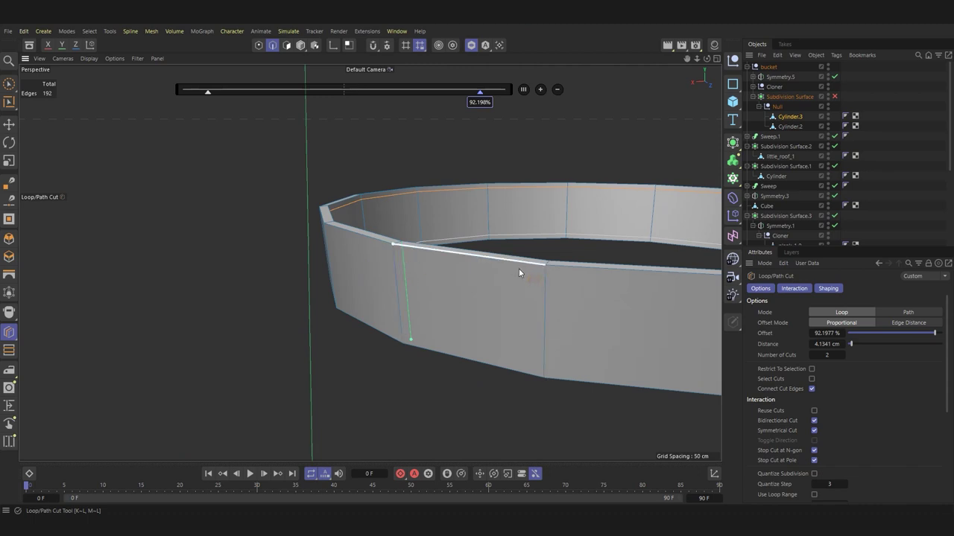
pyautogui.press('space')
pyautogui.press('space')
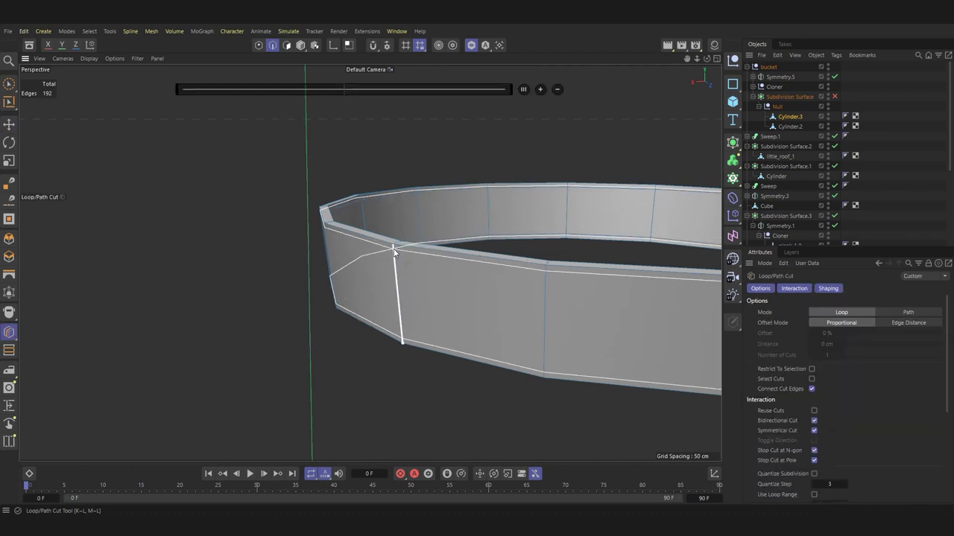
pyautogui.click(394, 253)
pyautogui.moveTo(426, 230)
pyautogui.keyDown('alt'); pyautogui.mouseDown()
pyautogui.moveTo(190, 316)
pyautogui.moveTo(210, 394)
pyautogui.mouseUp(); pyautogui.keyUp('alt')
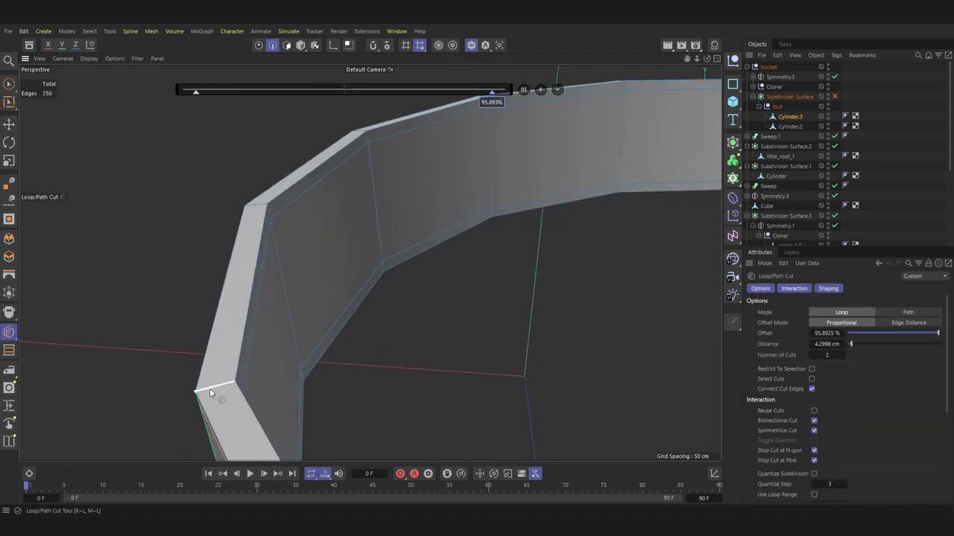
pyautogui.press('space')
pyautogui.press('space')
# Step: Add support edge loops tight against Cylinder.3's lower rim
pyautogui.click(224, 326)
pyautogui.keyDown('alt'); pyautogui.moveTo(224, 326); pyautogui.dragTo(253, 293); pyautogui.keyUp('alt')
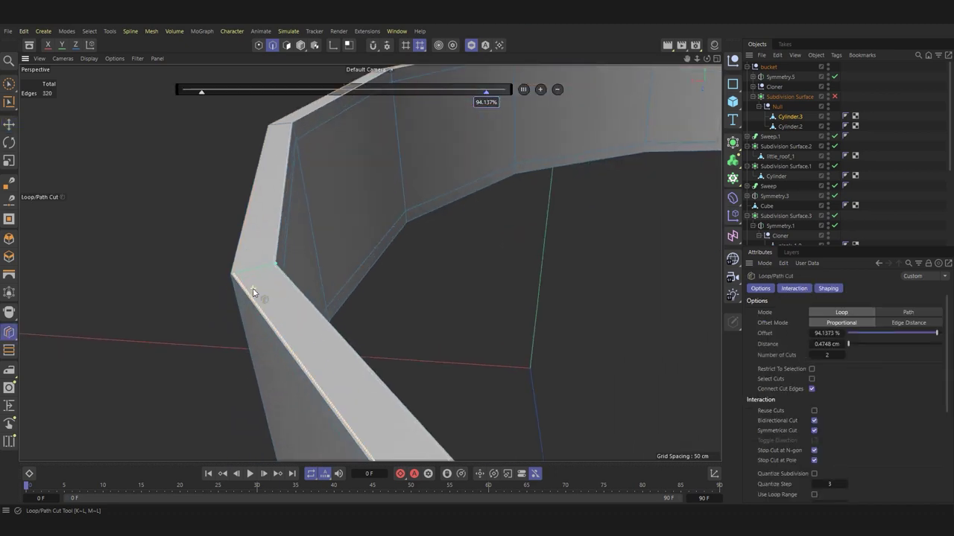
pyautogui.scroll(3, 253, 293)
pyautogui.moveTo(277, 245)
pyautogui.keyDown('alt'); pyautogui.mouseDown()
pyautogui.moveTo(243, 262)
pyautogui.moveTo(228, 423)
pyautogui.mouseUp(); pyautogui.keyUp('alt')
pyautogui.click(227, 423)
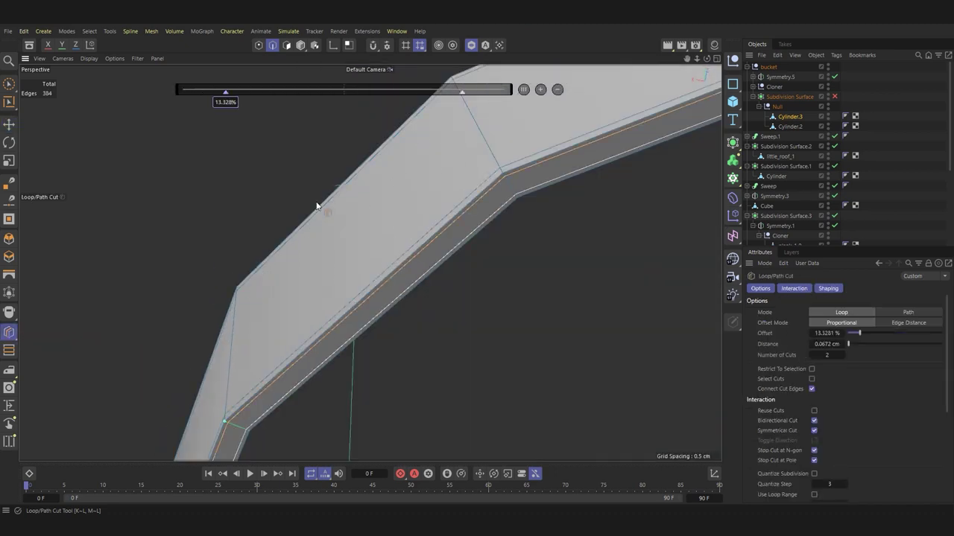
pyautogui.scroll(-10, 316, 206)
pyautogui.scroll(-3, 317, 206)
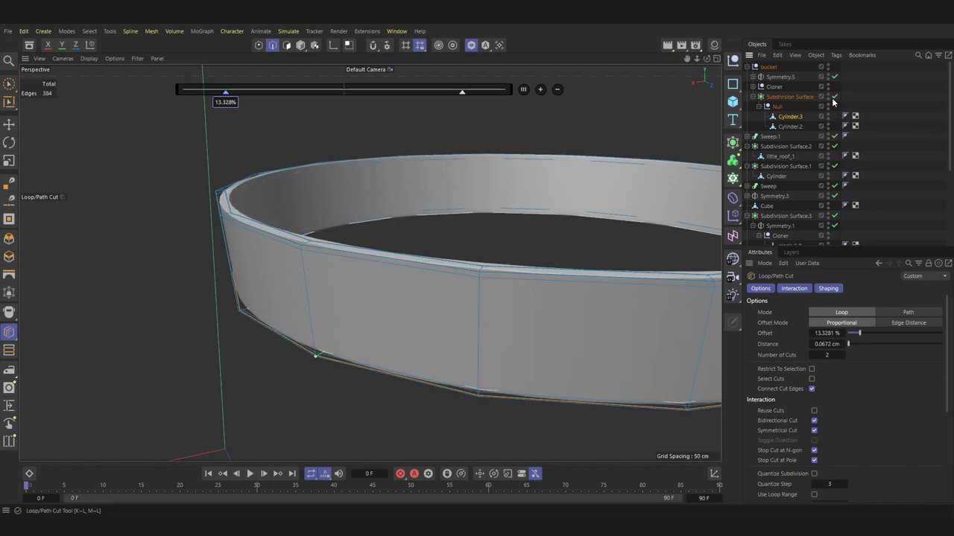
pyautogui.click(790, 126)
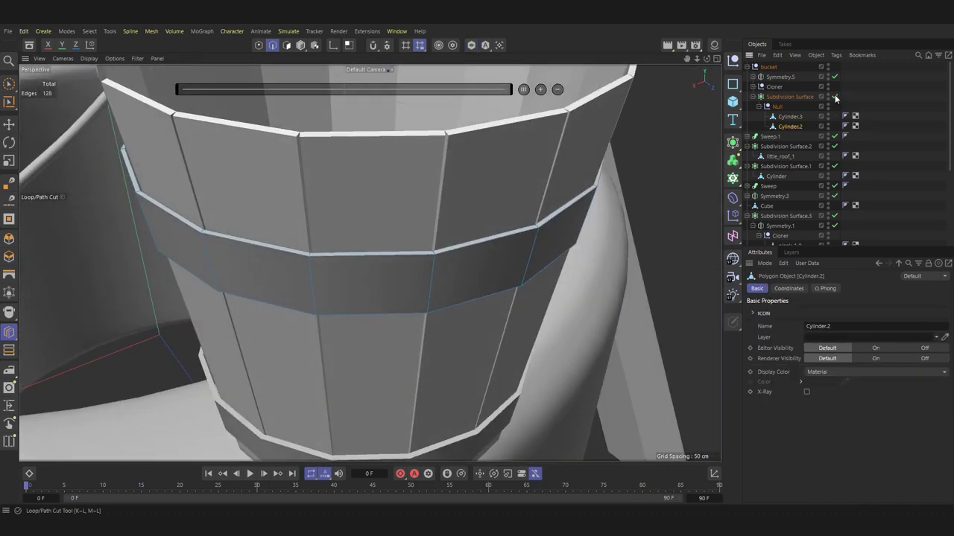
# Step: Solo Cylinder.2 with smoothing off and cut an edge loop close to one rim
pyautogui.click(834, 97)
pyautogui.click(471, 45)
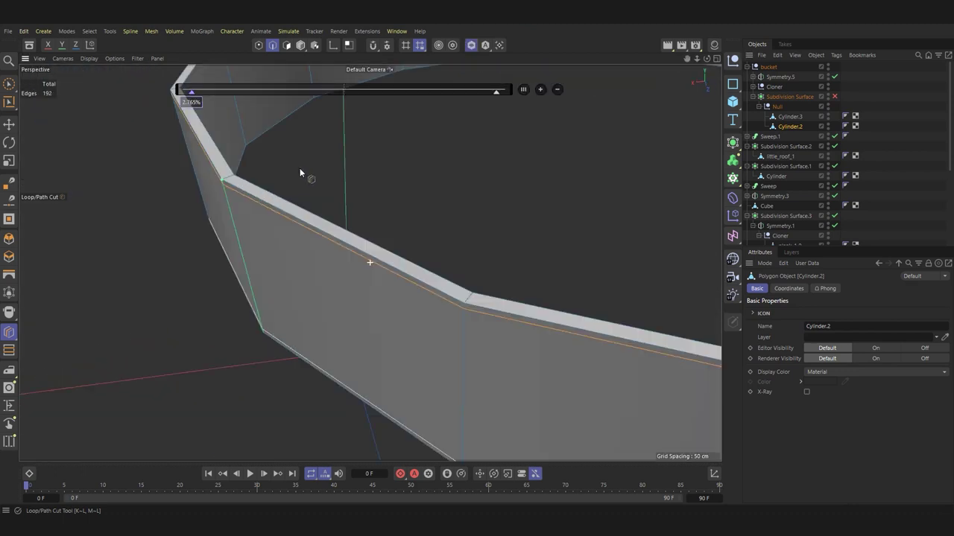
pyautogui.keyDown('alt'); pyautogui.moveTo(299, 167); pyautogui.dragTo(335, 248); pyautogui.keyUp('alt')
pyautogui.click(335, 248)
pyautogui.keyDown('alt'); pyautogui.moveTo(453, 215); pyautogui.dragTo(422, 235); pyautogui.keyUp('alt')
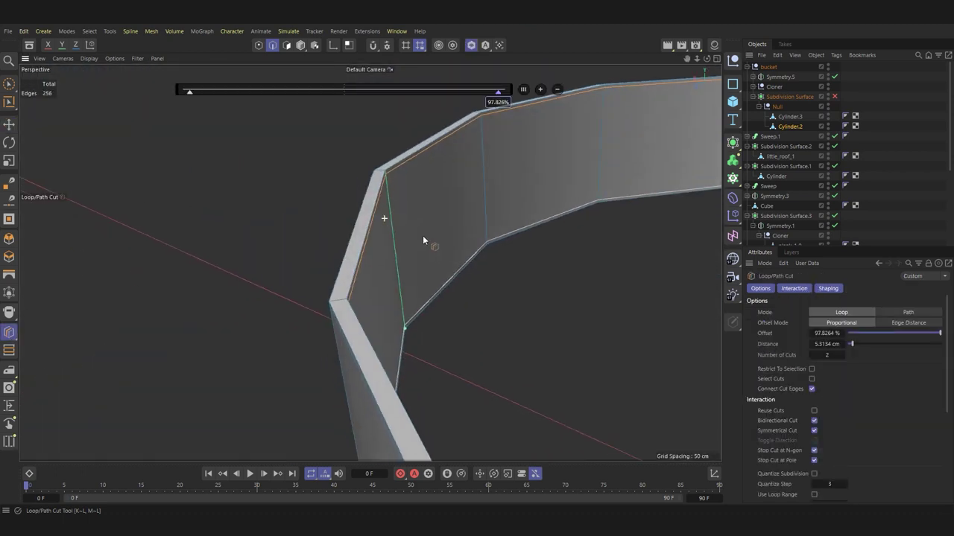
# Step: Add a loop near the opposite rim, then re-enable subdivision and unsolo the scene
pyautogui.click(335, 305)
pyautogui.scroll(5, 351, 298)
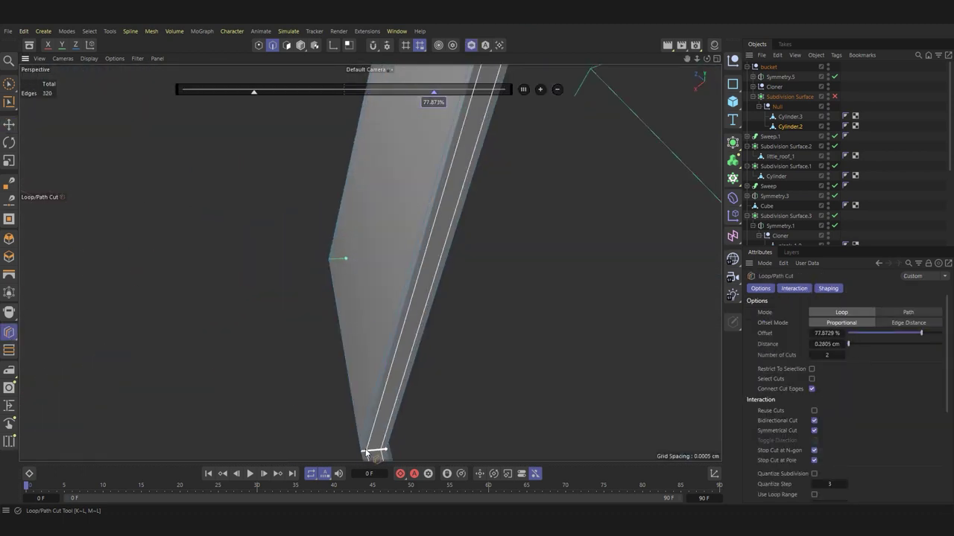
pyautogui.scroll(5, 433, 341)
pyautogui.scroll(-10, 428, 283)
pyautogui.press('e')
pyautogui.click(834, 97)
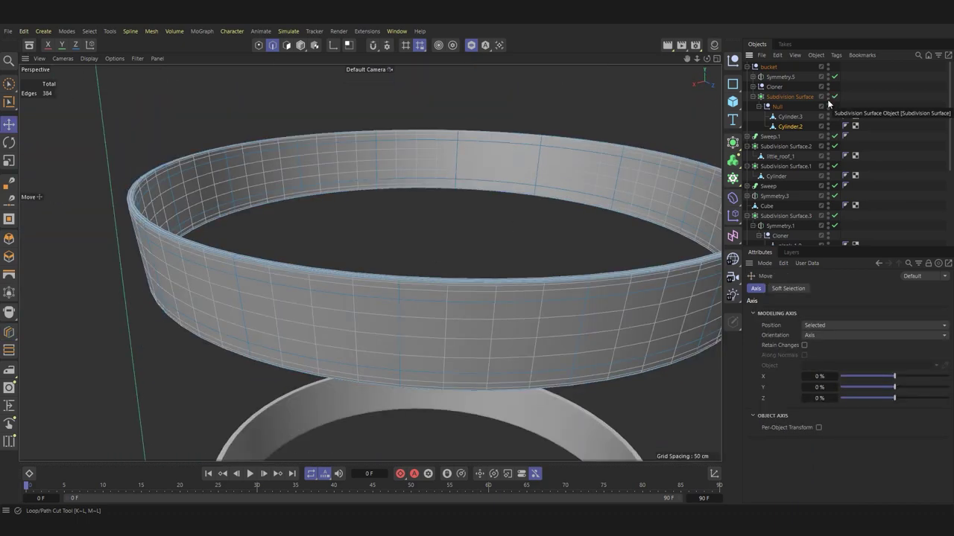
pyautogui.click(471, 45)
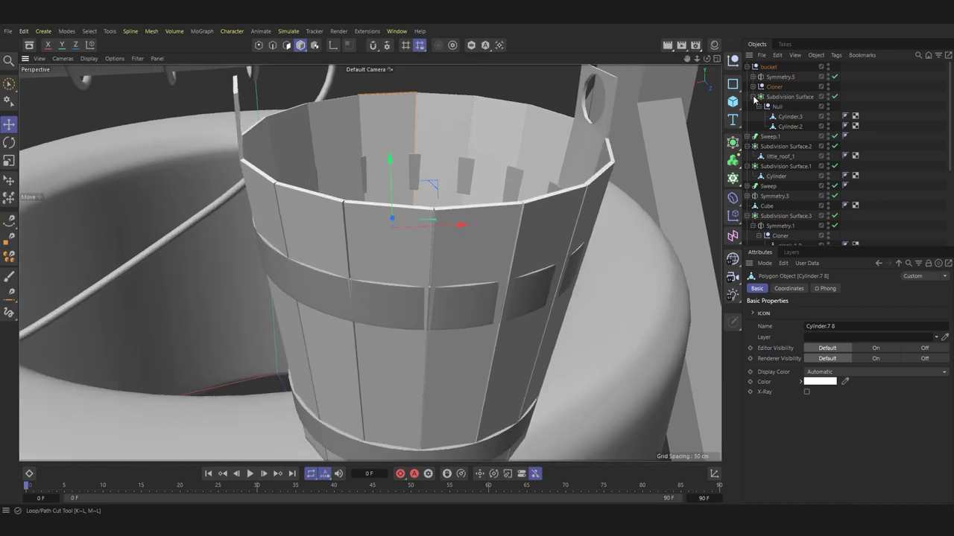
# Step: Add a Solid bevel deformer with a 0.05 cm chamfer and 1 subdivision to the first stave
pyautogui.click(509, 212)
pyautogui.keyDown('alt'); pyautogui.moveTo(509, 212); pyautogui.dragTo(713, 178, button='right'); pyautogui.keyUp('alt')
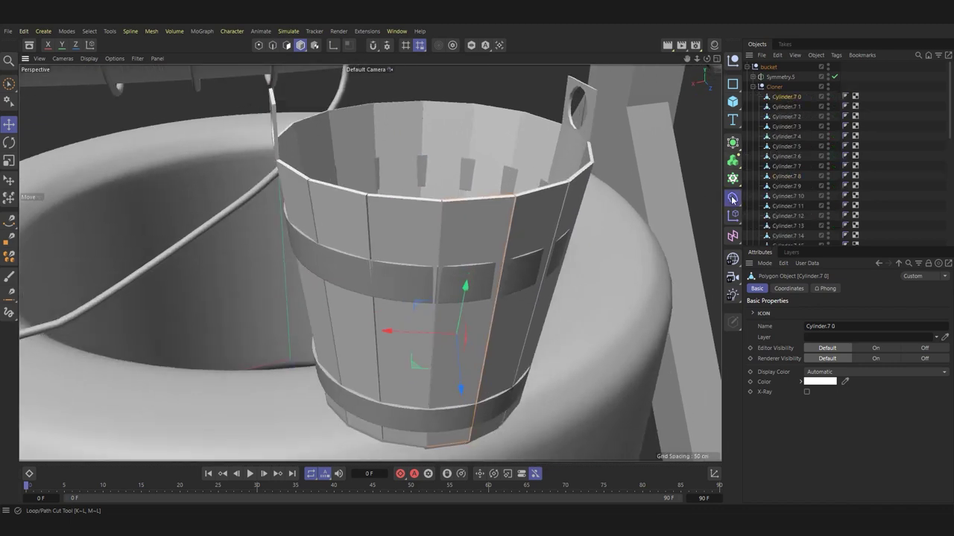
pyautogui.keyDown('shift'); pyautogui.moveTo(733, 199); pyautogui.dragTo(765, 504); pyautogui.keyUp('shift')
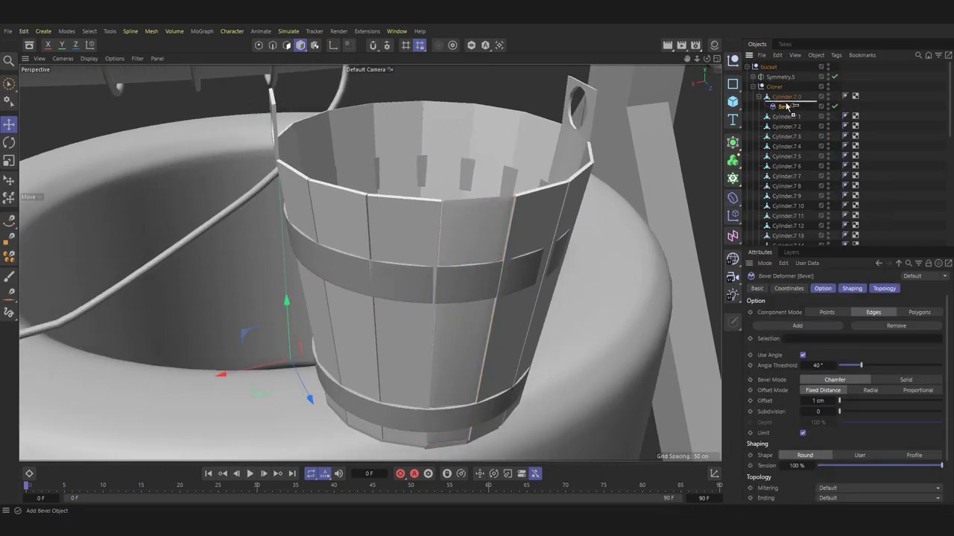
pyautogui.click(906, 380)
pyautogui.doubleClick(817, 401)
pyautogui.press('Return')
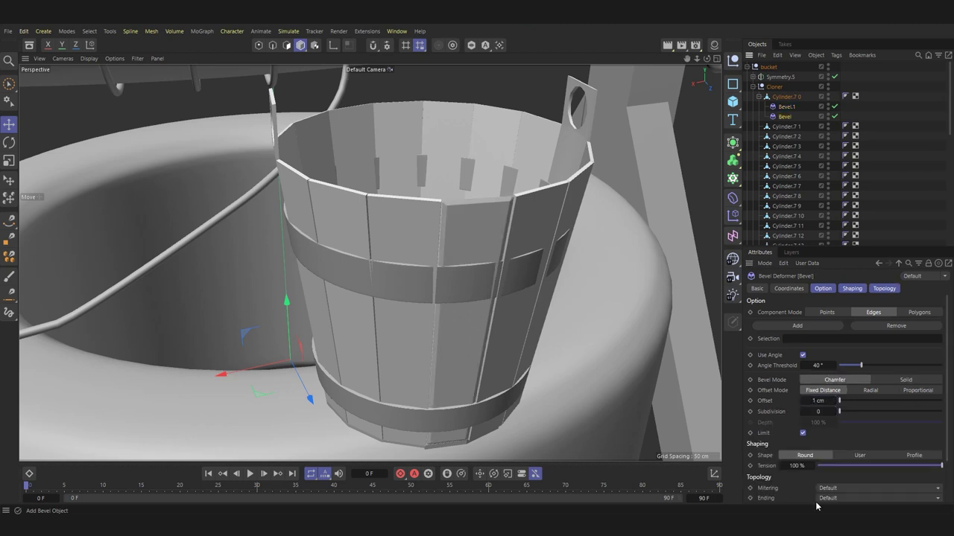
pyautogui.write('0.05')
pyautogui.click(833, 412)
pyautogui.write('1')
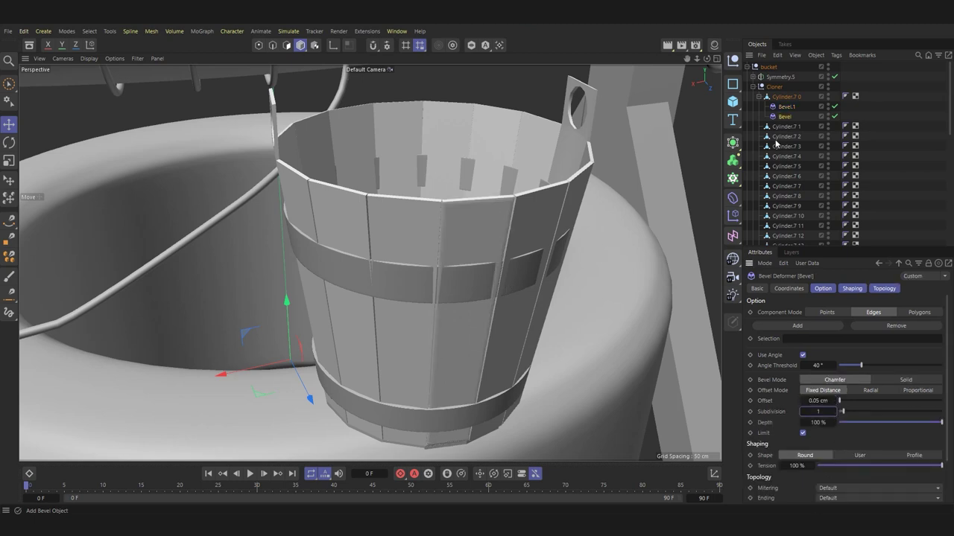
# Step: Narrow the solid bevel offset, apply both bevels to all staves, and run Current State to Object on the Cloner
pyautogui.click(779, 138)
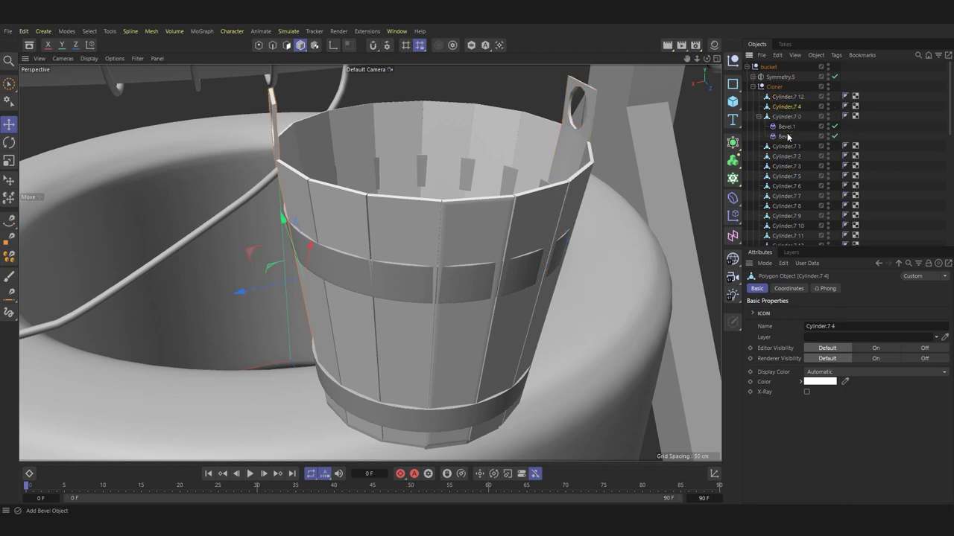
pyautogui.click(787, 127)
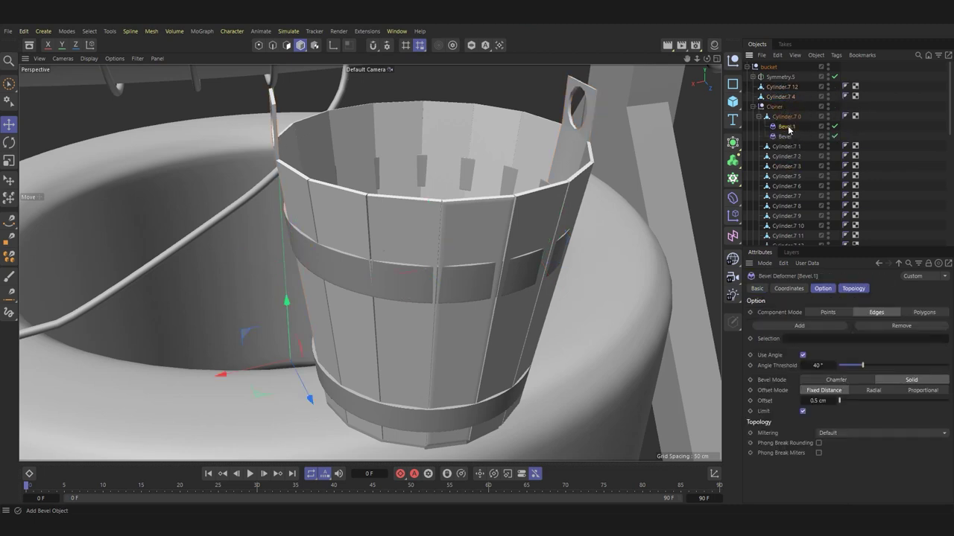
pyautogui.click(788, 137)
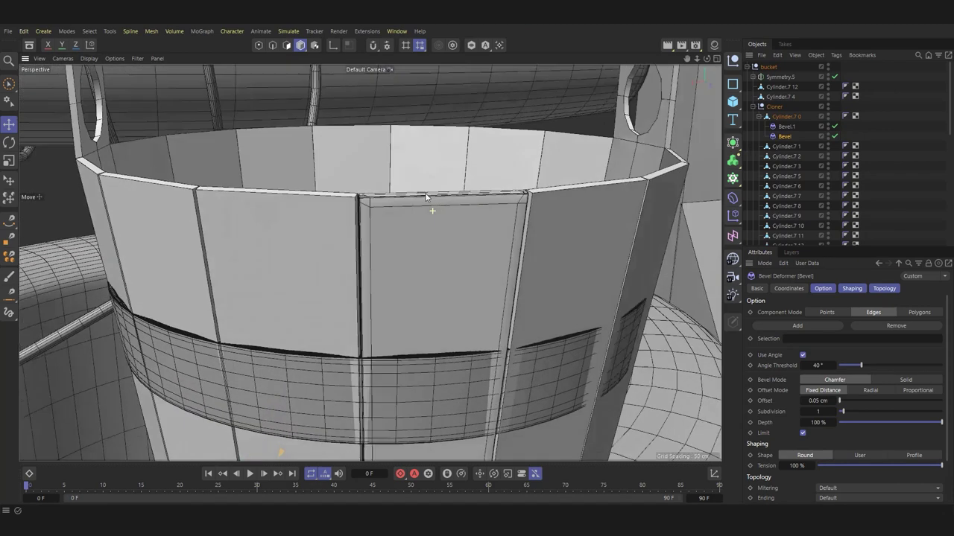
pyautogui.click(787, 127)
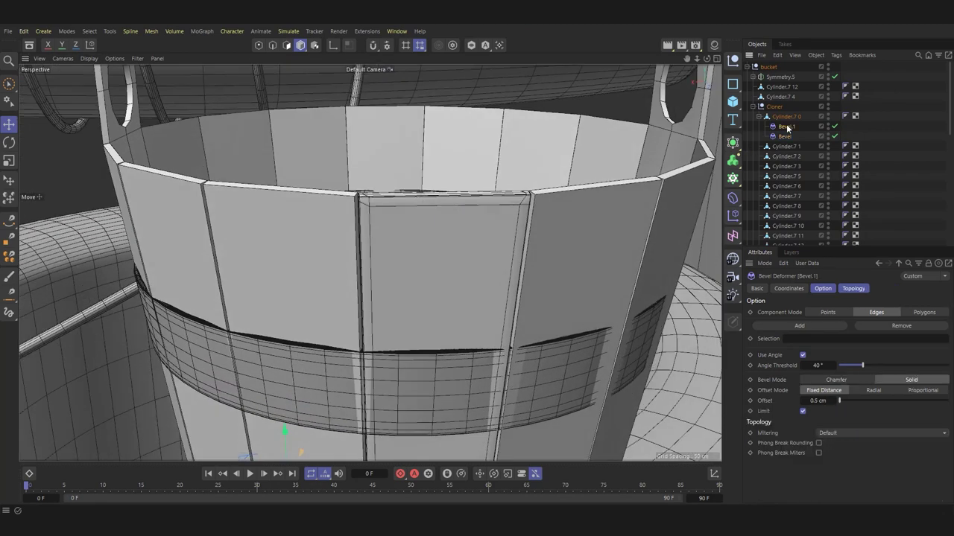
pyautogui.write('0.3')
pyautogui.press('Return')
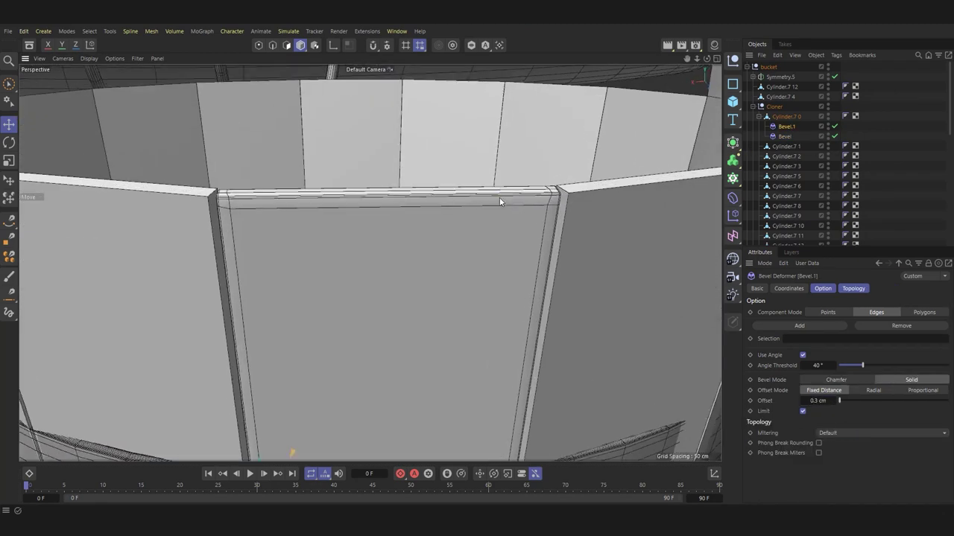
pyautogui.write('0.2')
pyautogui.moveTo(256, 261)
pyautogui.keyDown('alt'); pyautogui.mouseDown()
pyautogui.moveTo(328, 238)
pyautogui.moveTo(253, 240)
pyautogui.moveTo(242, 259)
pyautogui.mouseUp(); pyautogui.keyUp('alt')
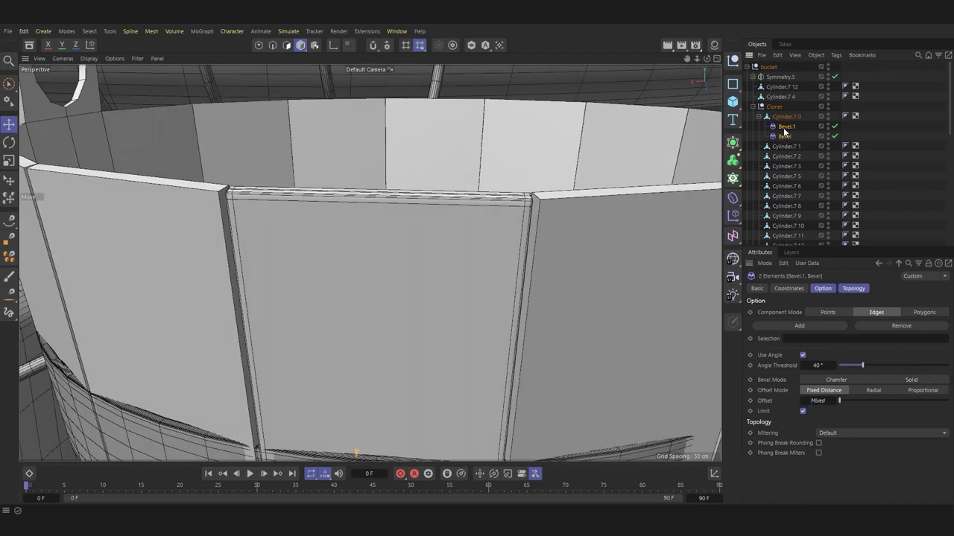
pyautogui.moveTo(784, 132)
pyautogui.mouseDown()
pyautogui.moveTo(778, 103)
pyautogui.moveTo(778, 128)
pyautogui.mouseUp()
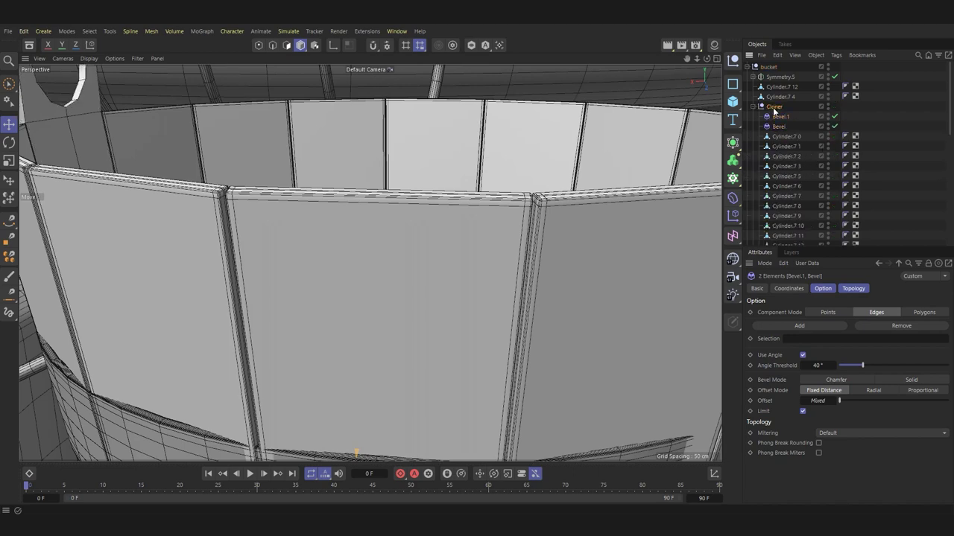
pyautogui.rightClick(773, 110)
pyautogui.click(824, 289)
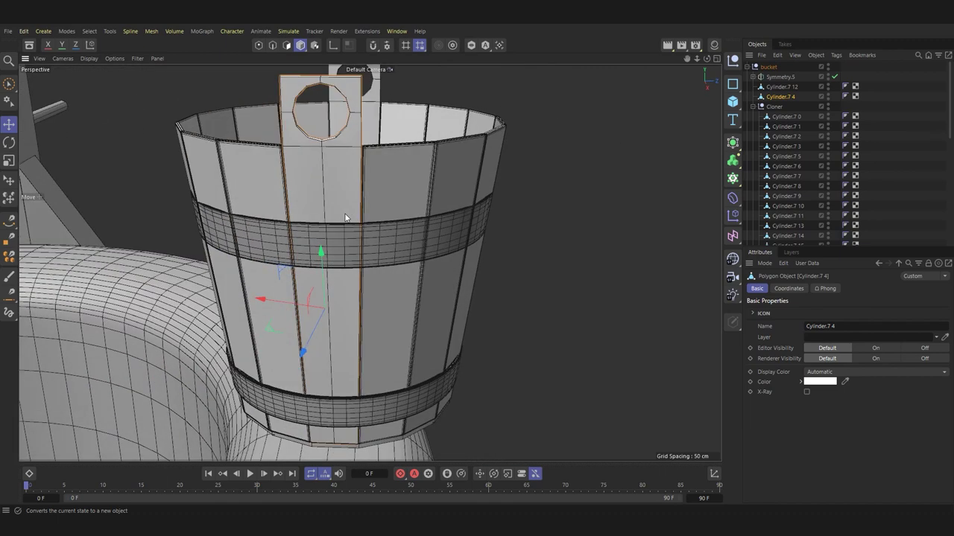
# Step: Scale the bucket's upper band up to 101.7% so it fits around the staves
pyautogui.keyDown('alt'); pyautogui.moveTo(345, 216); pyautogui.dragTo(369, 277); pyautogui.keyUp('alt')
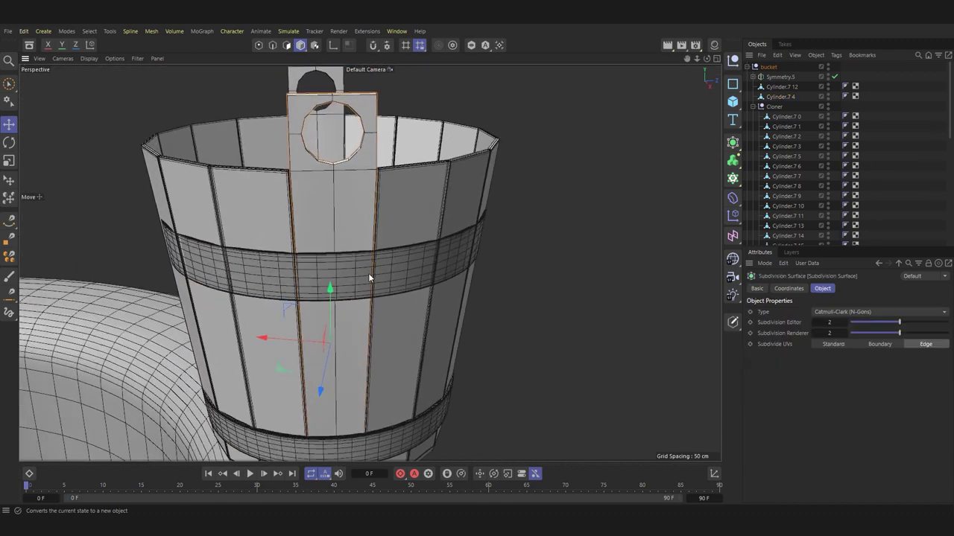
pyautogui.scroll(-3, 790, 186)
pyautogui.click(790, 216)
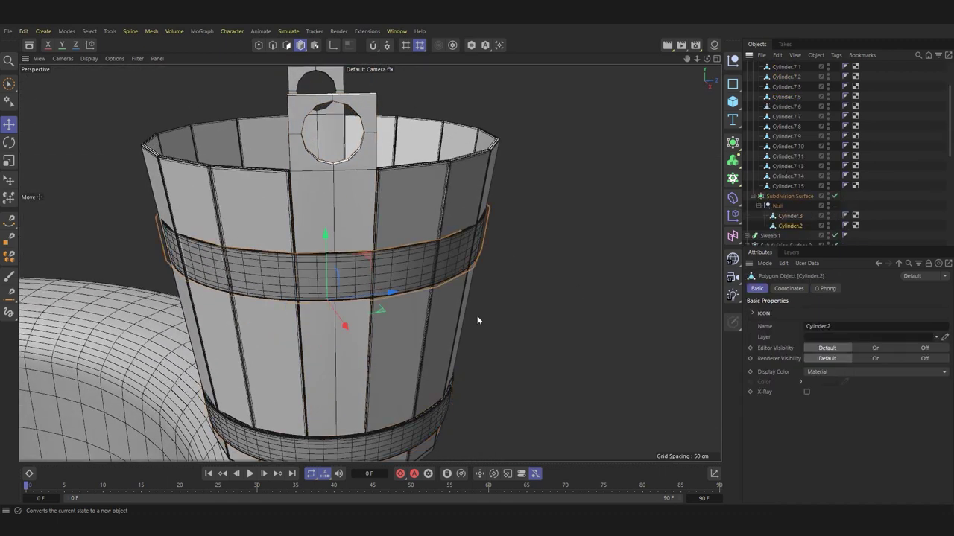
pyautogui.press('t')
pyautogui.moveTo(486, 295); pyautogui.dragTo(497, 301)
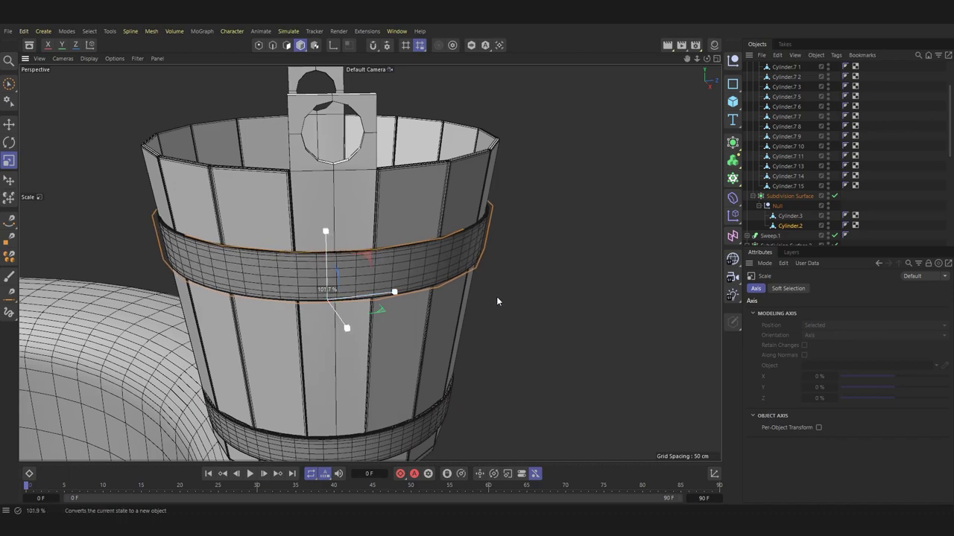
pyautogui.scroll(5, 491, 283)
pyautogui.scroll(3, 461, 219)
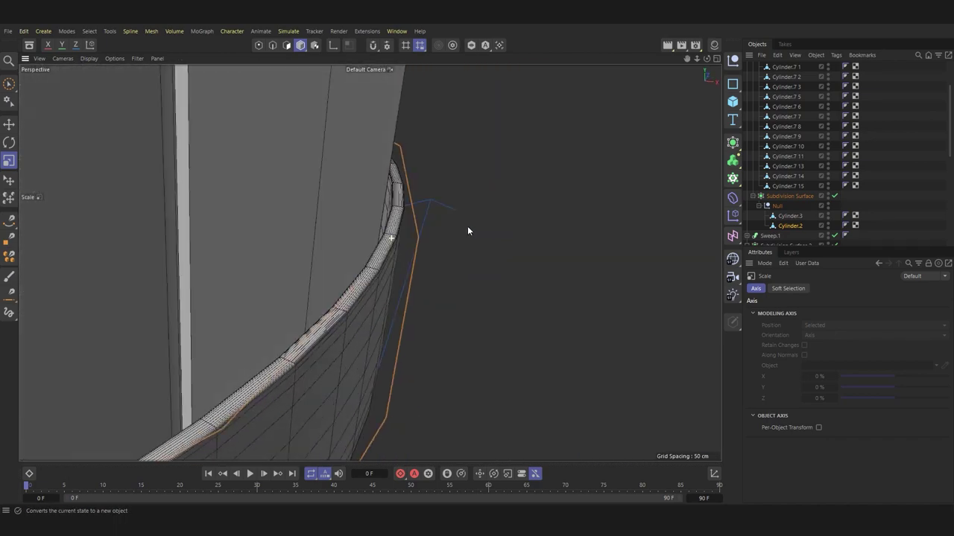
pyautogui.scroll(-10, 447, 230)
pyautogui.scroll(-3, 366, 229)
# Step: Shift the lower band Cylinder.3 slightly along X in the top view
pyautogui.click(790, 215)
pyautogui.scroll(8, 437, 330)
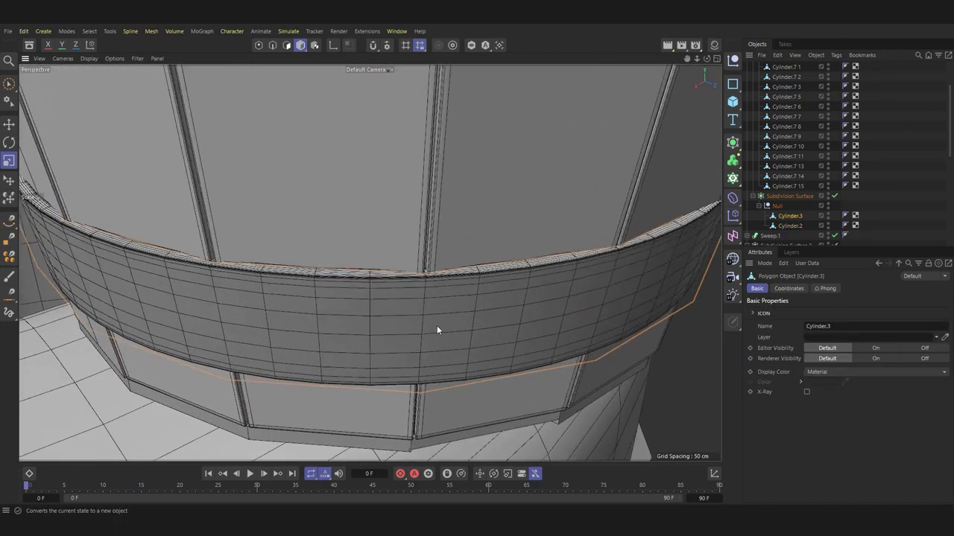
pyautogui.scroll(-2, 440, 327)
pyautogui.scroll(-3, 428, 335)
pyautogui.scroll(-5, 447, 298)
pyautogui.scroll(10, 695, 261)
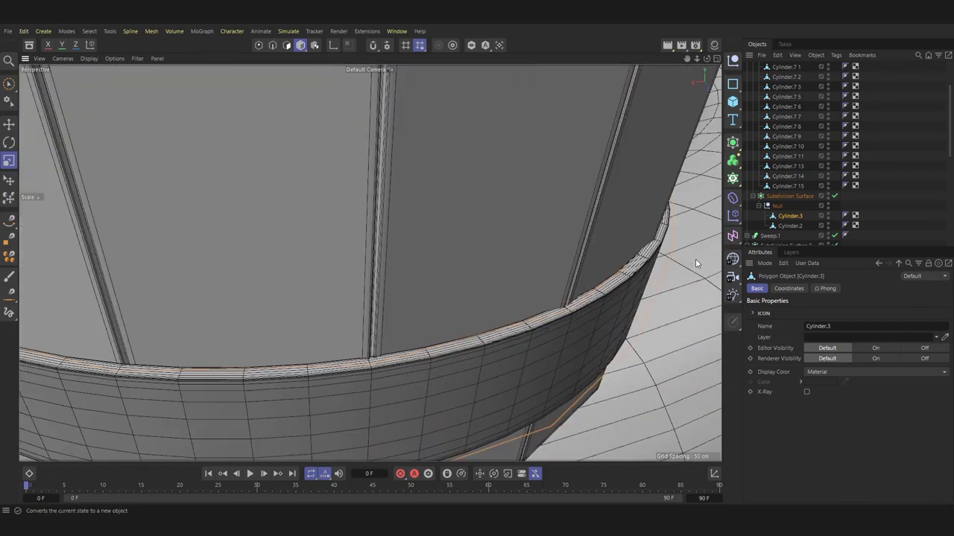
pyautogui.scroll(-2, 695, 259)
pyautogui.scroll(-8, 596, 250)
pyautogui.press('e')
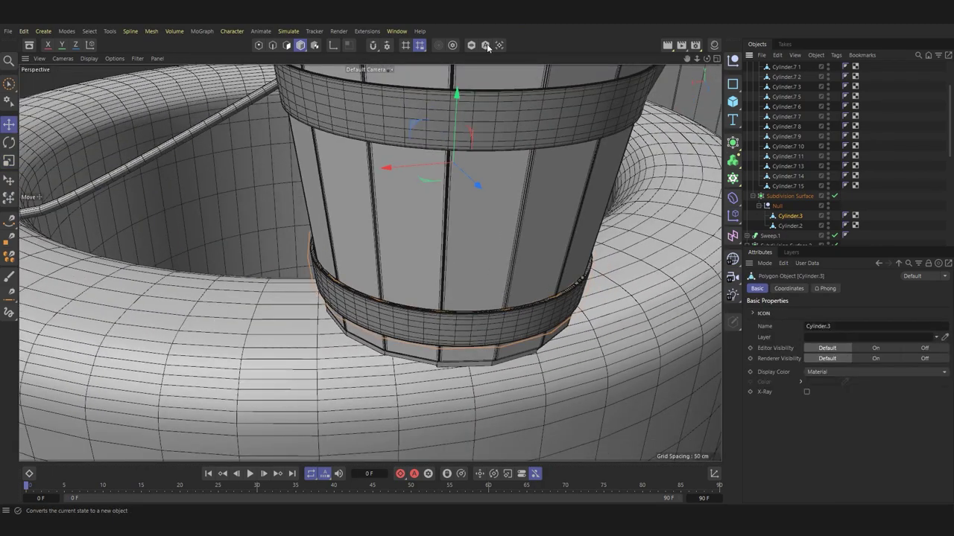
pyautogui.scroll(3, 414, 259)
pyautogui.press('F5')
pyautogui.press('F2')
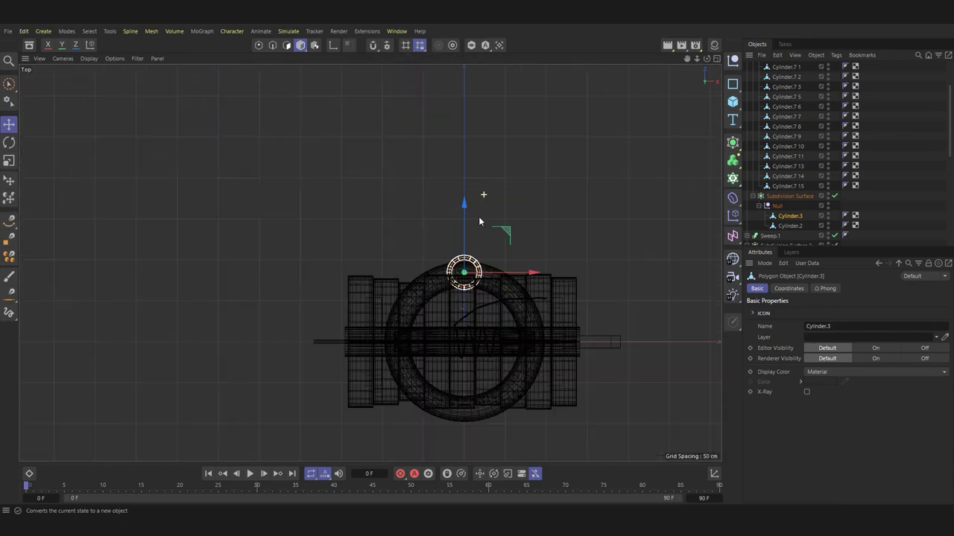
pyautogui.scroll(5, 450, 266)
pyautogui.moveTo(452, 249); pyautogui.dragTo(453, 251)
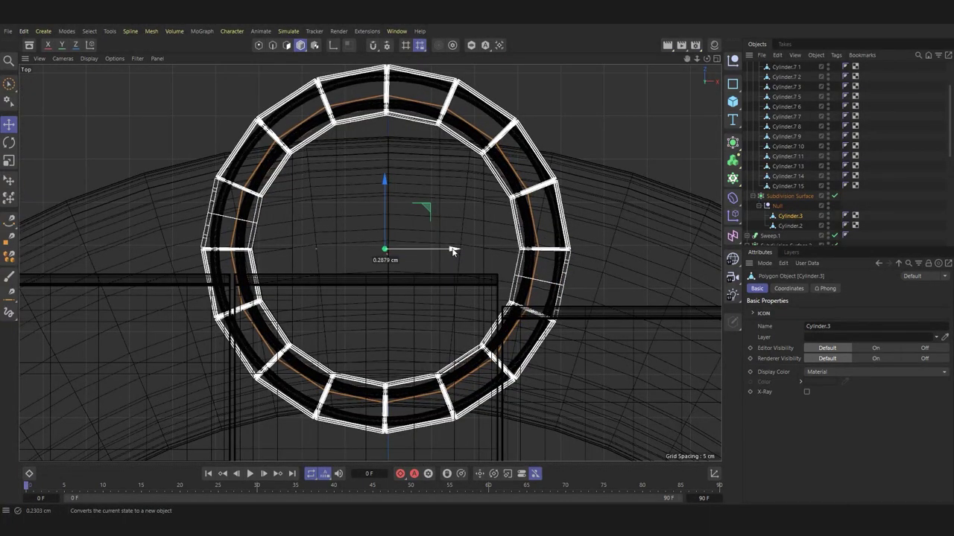
# Step: Back in the perspective view, nudge the lower band sideways for a snug fit
pyautogui.press('F5')
pyautogui.press('F1')
pyautogui.scroll(2, 484, 346)
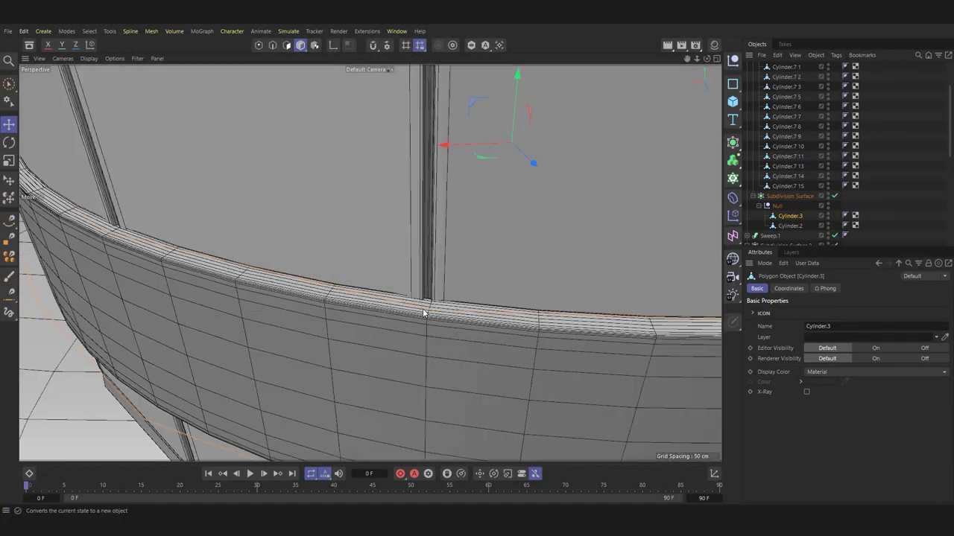
pyautogui.press('t')
pyautogui.press('e')
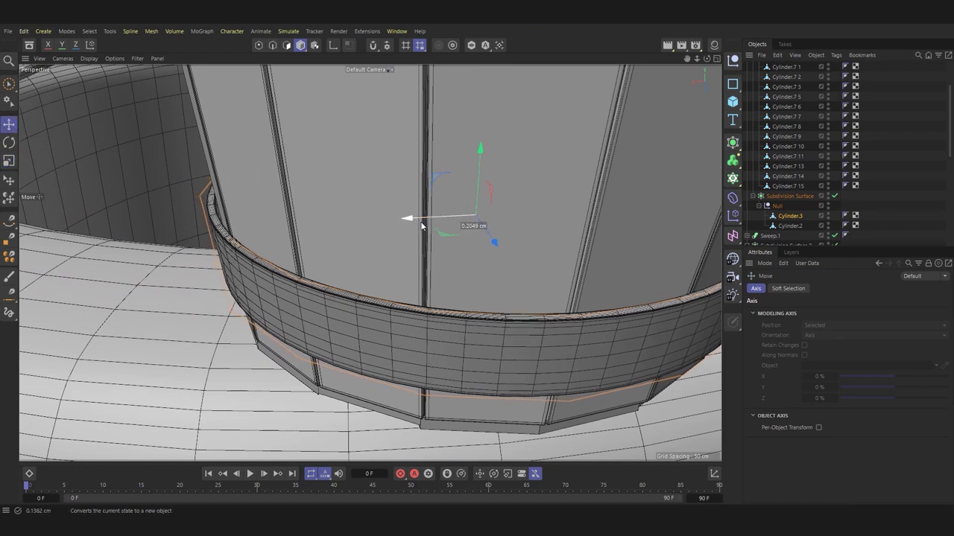
pyautogui.moveTo(411, 219)
pyautogui.keyDown('alt'); pyautogui.mouseDown()
pyautogui.moveTo(502, 286)
pyautogui.moveTo(535, 288)
pyautogui.mouseUp(); pyautogui.keyUp('alt')
pyautogui.press('t')
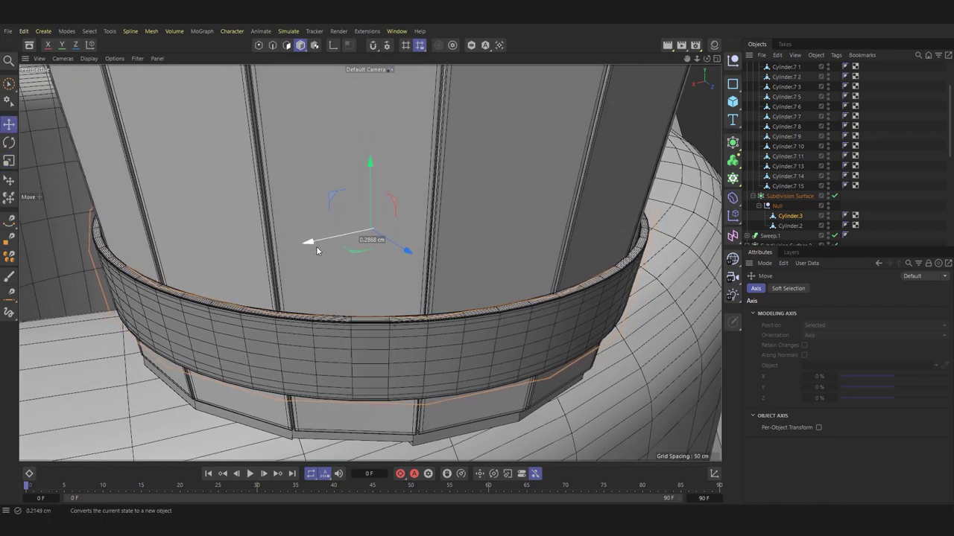
pyautogui.scroll(-5, 370, 217)
pyautogui.scroll(5, 369, 217)
# Step: Group both handle planks under a Null inside a Subdivision Surface and switch it off
pyautogui.moveTo(410, 250)
pyautogui.keyDown('alt'); pyautogui.mouseDown()
pyautogui.moveTo(482, 212)
pyautogui.moveTo(327, 229)
pyautogui.moveTo(374, 319)
pyautogui.moveTo(386, 249)
pyautogui.mouseUp(); pyautogui.keyUp('alt')
pyautogui.click(374, 318)
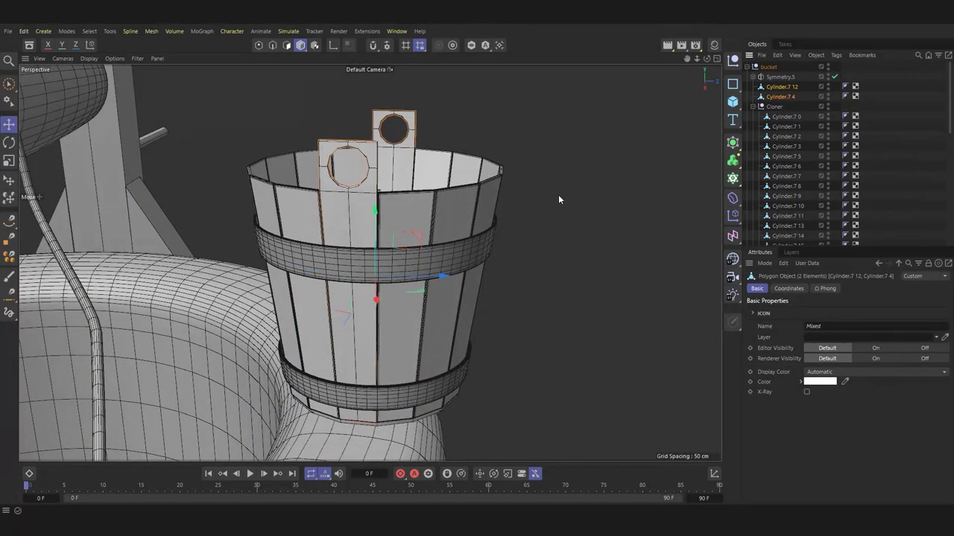
pyautogui.hotkey('alt', 'g')
pyautogui.keyDown('alt'); pyautogui.click(732, 141); pyautogui.keyUp('alt')
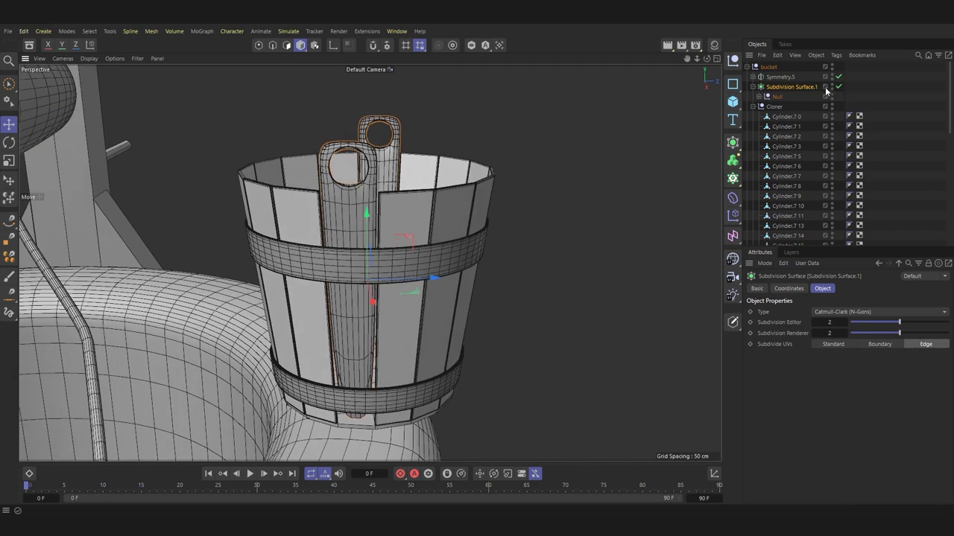
pyautogui.click(838, 86)
pyautogui.click(758, 96)
pyautogui.click(755, 106)
# Step: Solo handle plank Cylinder.7 4 and loop-cut support edges around its hole rim and thin side
pyautogui.press('s')
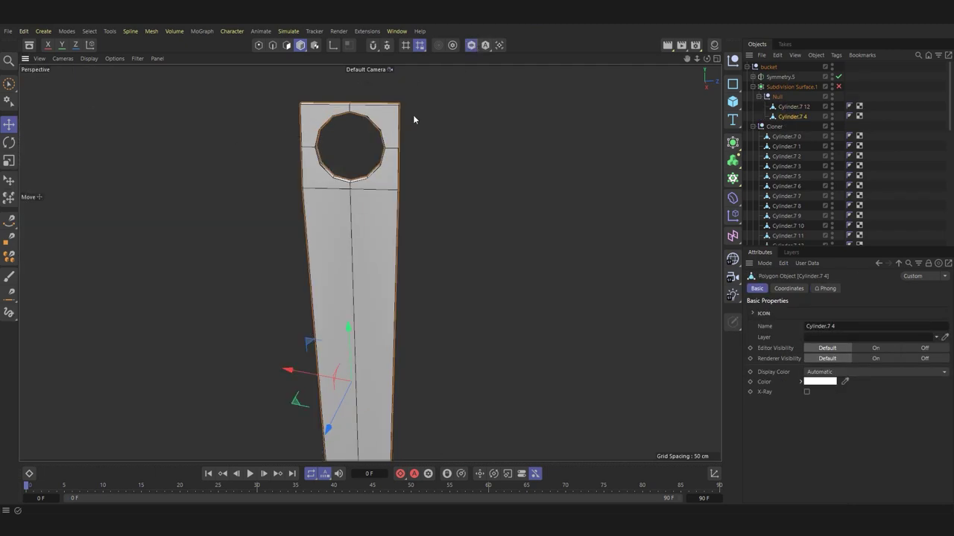
pyautogui.scroll(5, 427, 233)
pyautogui.keyDown('alt'); pyautogui.moveTo(428, 232); pyautogui.dragTo(373, 246); pyautogui.keyUp('alt')
pyautogui.click(9, 332)
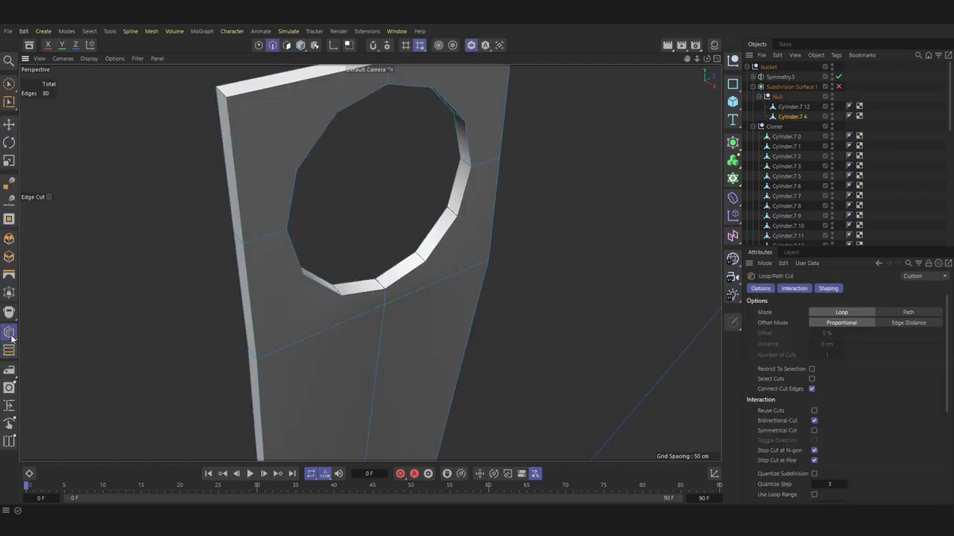
pyautogui.scroll(3, 380, 248)
pyautogui.scroll(3, 441, 264)
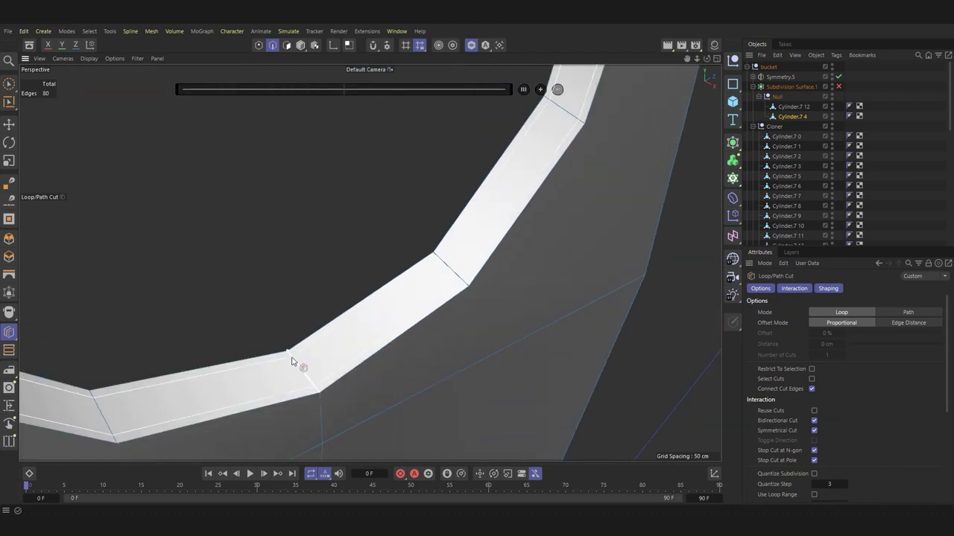
pyautogui.click(309, 277)
pyautogui.scroll(-5, 164, 144)
pyautogui.moveTo(164, 140)
pyautogui.keyDown('alt'); pyautogui.mouseDown()
pyautogui.moveTo(108, 117)
pyautogui.moveTo(264, 100)
pyautogui.mouseUp(); pyautogui.keyUp('alt')
pyautogui.click(107, 116)
pyautogui.click(9, 102)
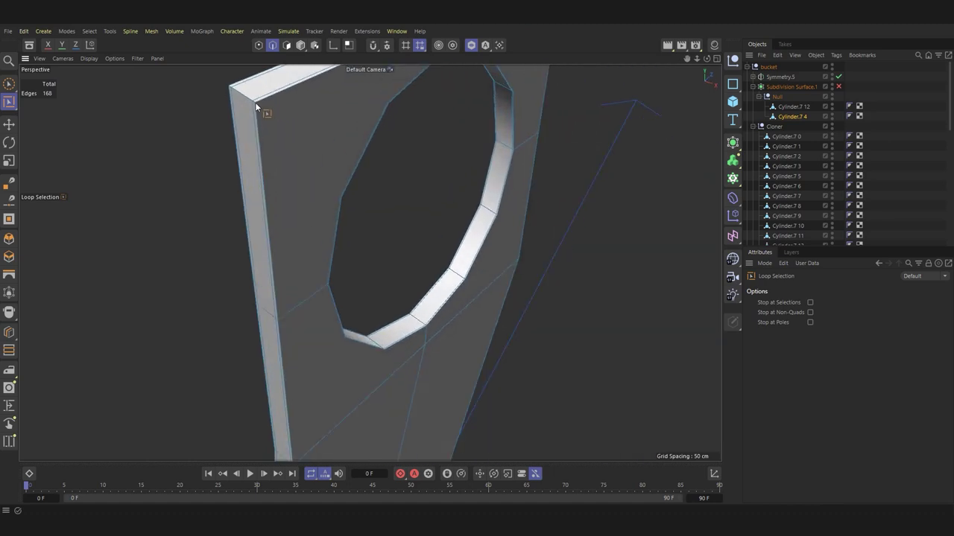
pyautogui.click(255, 102)
# Step: Edge-slide the selected loop, then slide the side edge loop closer to the plank's corner
pyautogui.press('m')
pyautogui.press('o')
pyautogui.scroll(3, 281, 164)
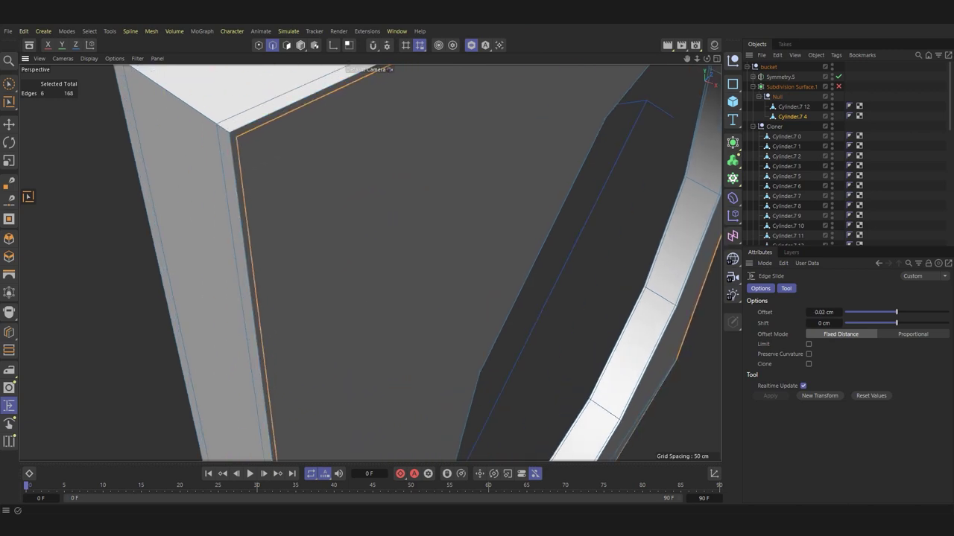
pyautogui.scroll(-5, 267, 157)
pyautogui.keyDown('alt'); pyautogui.moveTo(283, 184); pyautogui.dragTo(336, 187); pyautogui.keyUp('alt')
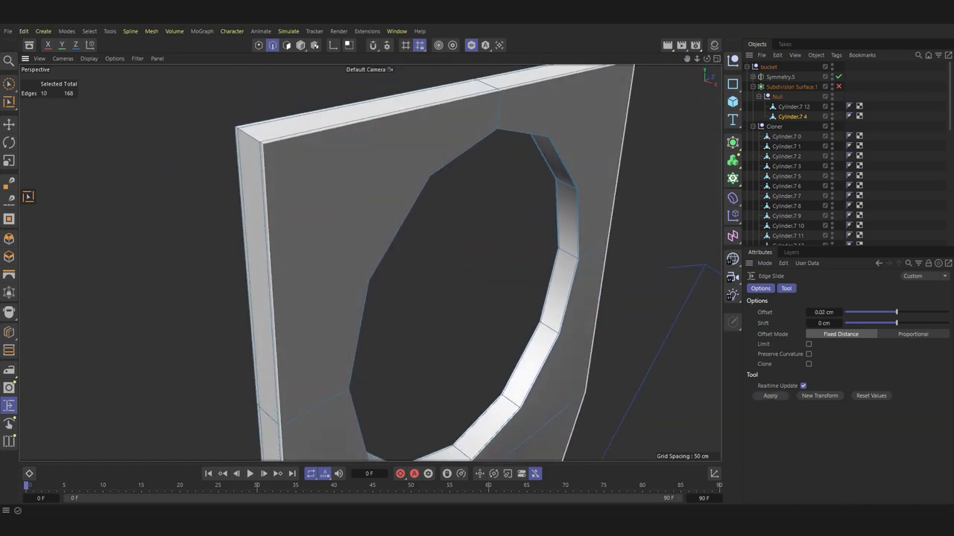
pyautogui.press('e')
pyautogui.keyDown('alt'); pyautogui.moveTo(309, 217); pyautogui.dragTo(456, 218); pyautogui.keyUp('alt')
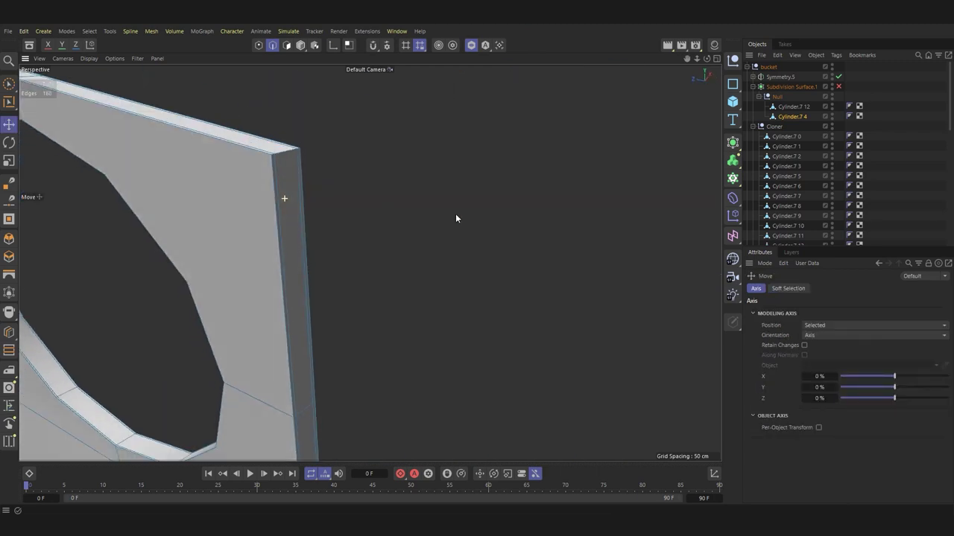
pyautogui.click(11, 104)
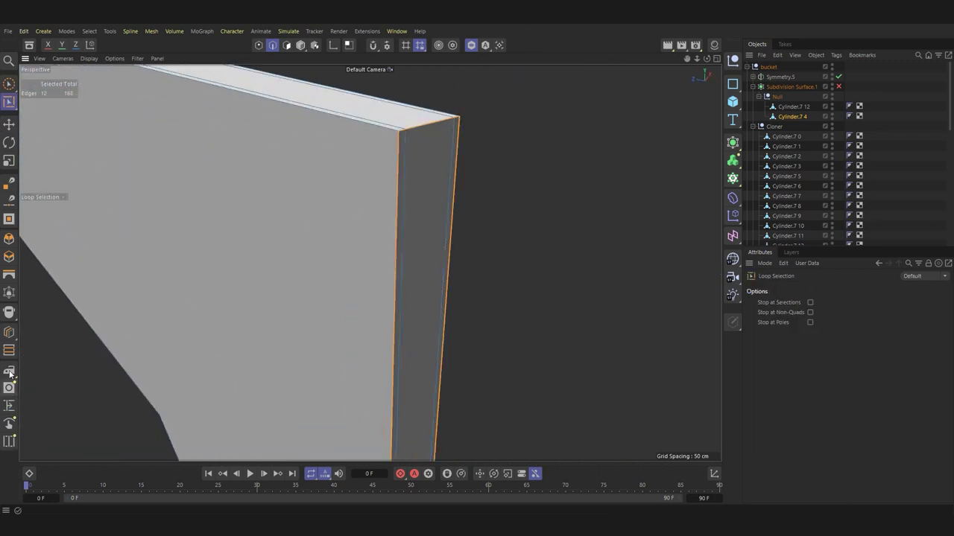
pyautogui.click(9, 405)
pyautogui.scroll(-3, 381, 294)
pyautogui.moveTo(382, 295)
pyautogui.keyDown('alt'); pyautogui.mouseDown()
pyautogui.moveTo(261, 185)
pyautogui.moveTo(194, 159)
pyautogui.mouseUp(); pyautogui.keyUp('alt')
# Step: Slide two more edge loops in tight against the corner edge and the plank's bottom end
pyautogui.press('u')
pyautogui.press('l')
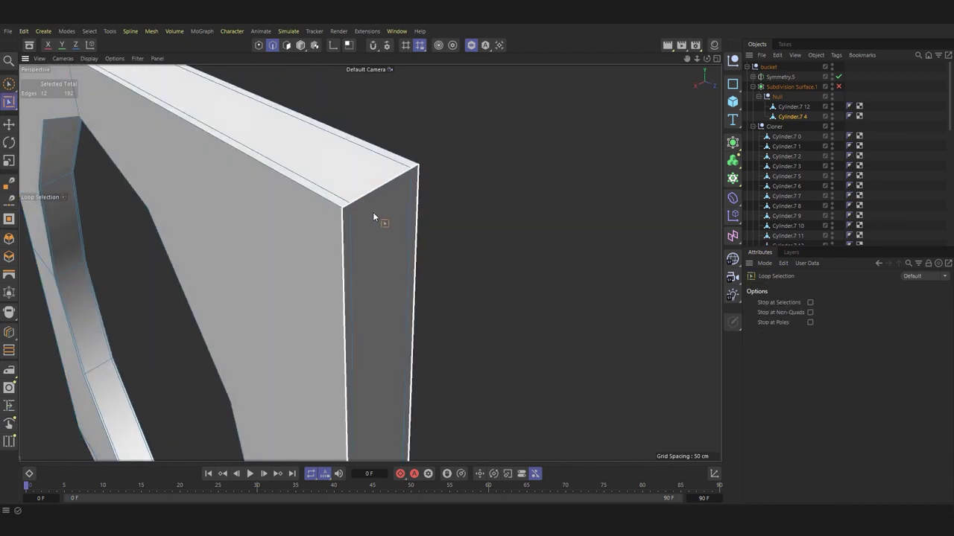
pyautogui.click(9, 406)
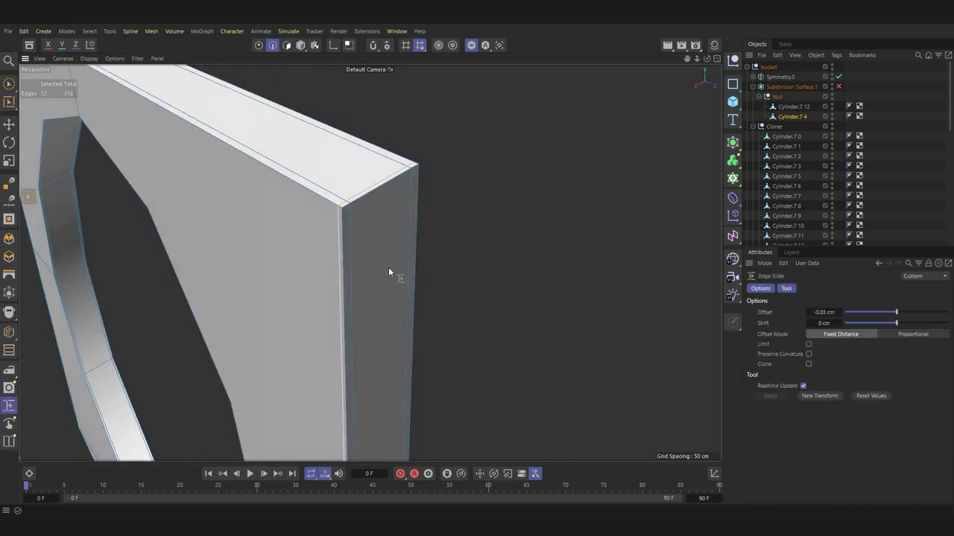
pyautogui.keyDown('alt'); pyautogui.moveTo(388, 271); pyautogui.dragTo(478, 425); pyautogui.keyUp('alt')
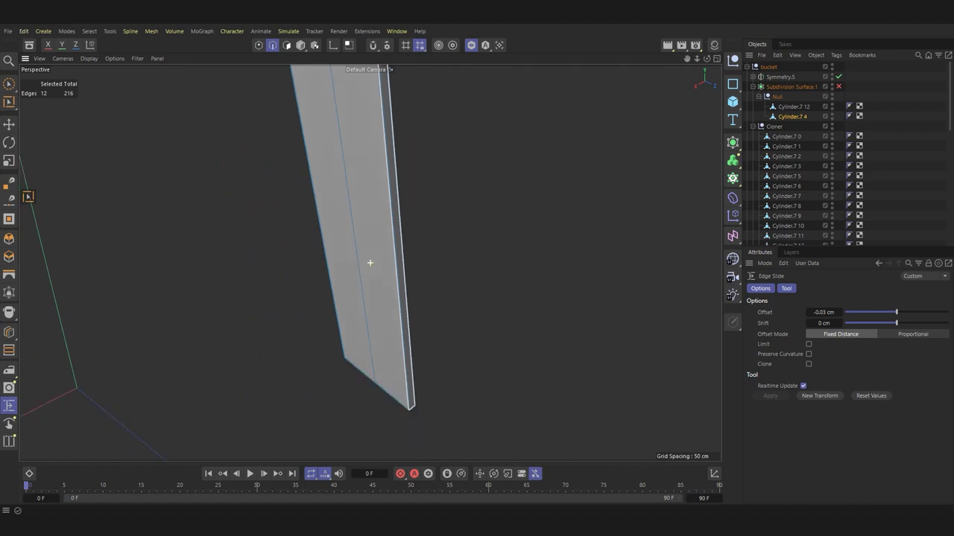
pyautogui.moveTo(370, 262)
pyautogui.keyDown('alt'); pyautogui.mouseDown()
pyautogui.moveTo(415, 432)
pyautogui.moveTo(488, 292)
pyautogui.moveTo(617, 173)
pyautogui.mouseUp(); pyautogui.keyUp('alt')
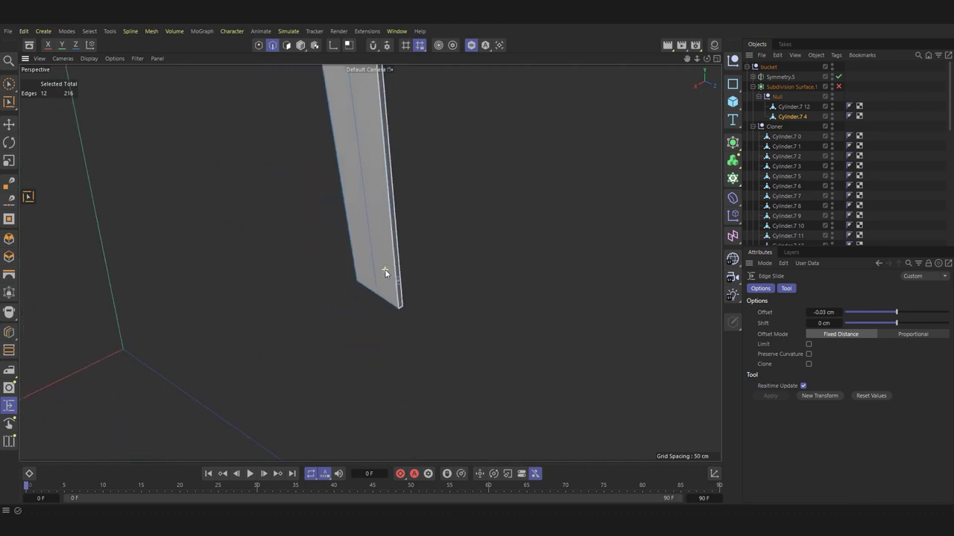
pyautogui.scroll(5, 426, 288)
pyautogui.scroll(5, 411, 155)
pyautogui.press('u')
pyautogui.press('l')
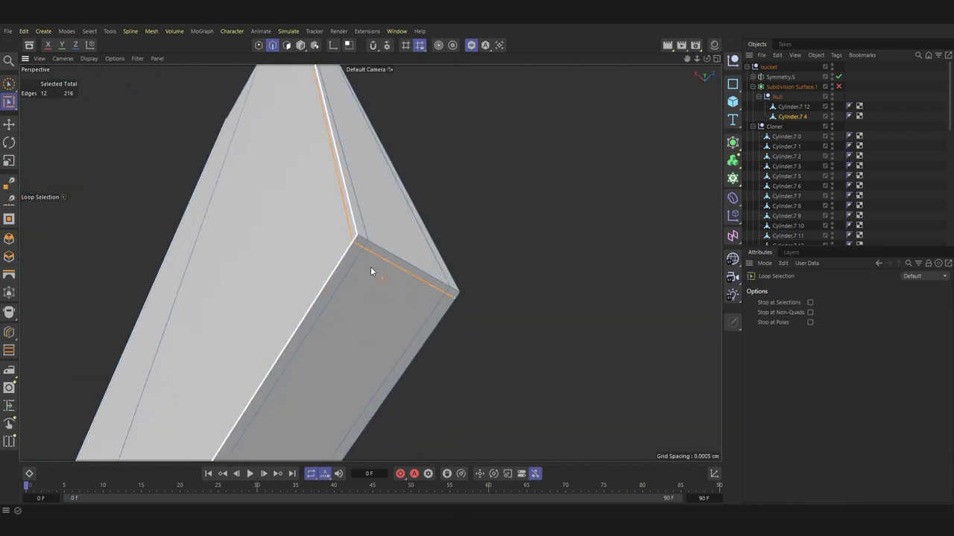
pyautogui.press('m')
pyautogui.press('o')
pyautogui.moveTo(368, 328); pyautogui.dragTo(457, 352)
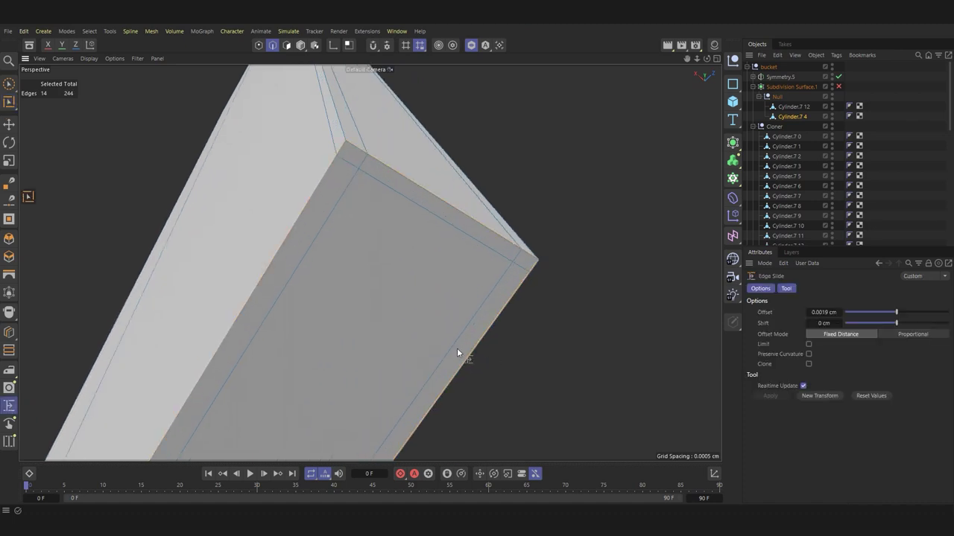
pyautogui.hotkey('ctrl', 'shift', 'z')
pyautogui.hotkey('ctrl', 'shift', 'z')
pyautogui.hotkey('ctrl', 'shift', 'z')
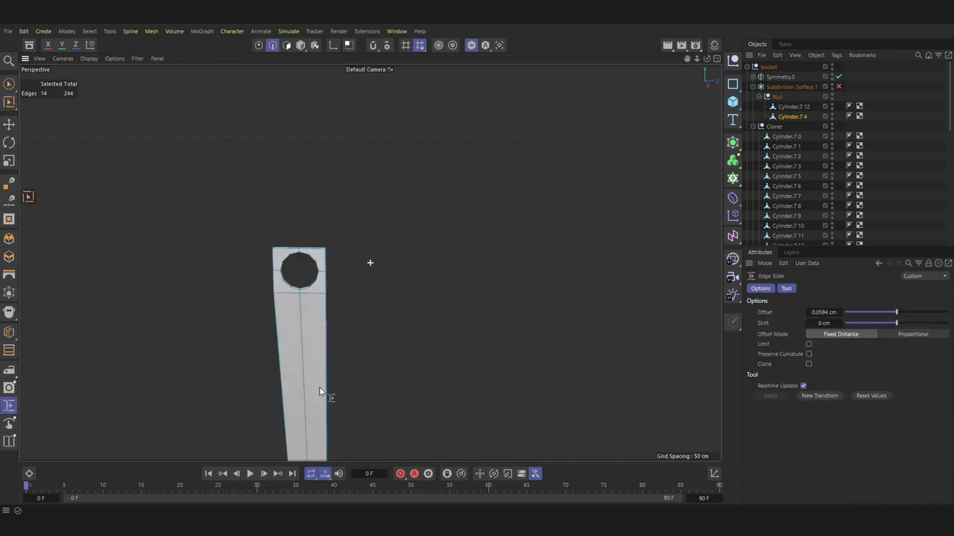
pyautogui.hotkey('ctrl', 'shift', 'z')
pyautogui.hotkey('ctrl', 'shift', 'z')
pyautogui.hotkey('ctrl', 'shift', 'z')
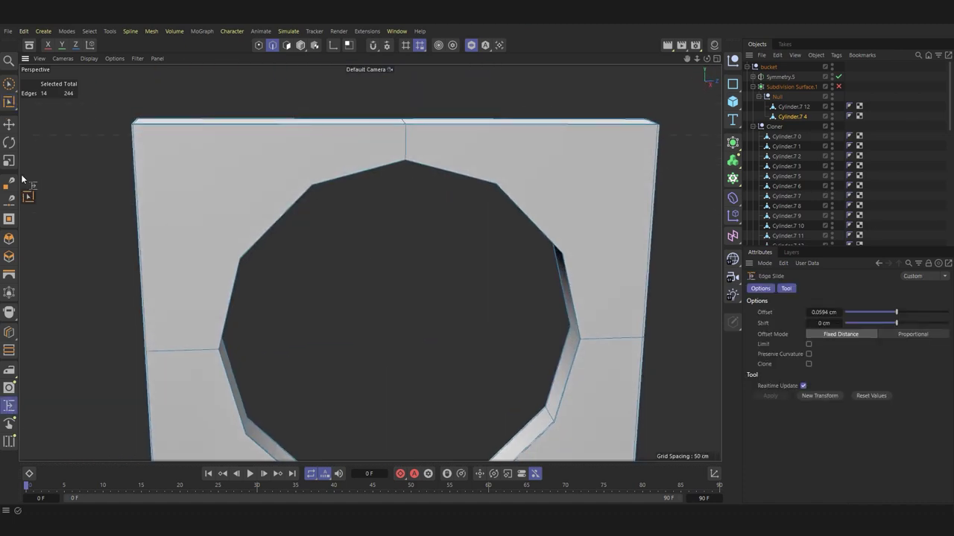
pyautogui.keyDown('alt'); pyautogui.moveTo(436, 248); pyautogui.dragTo(411, 266); pyautogui.keyUp('alt')
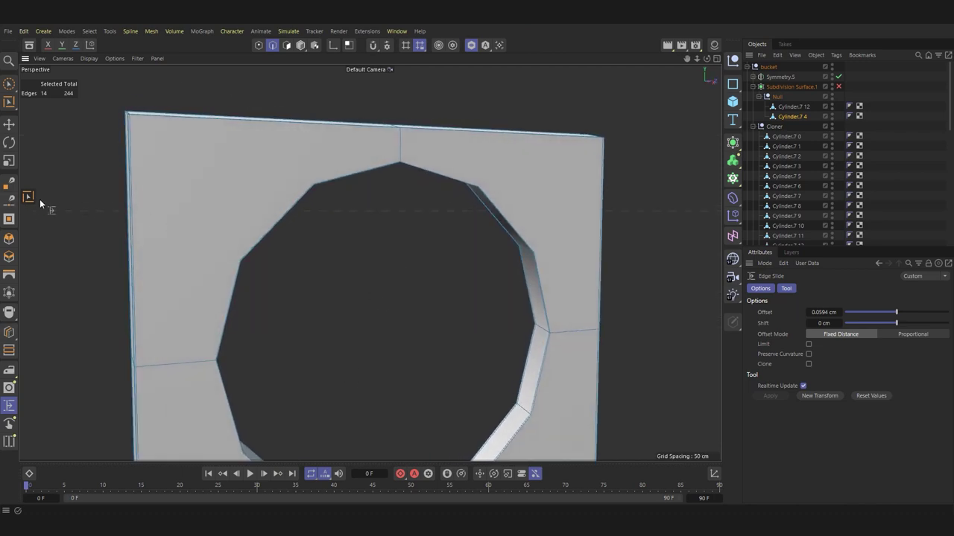
# Step: Line-cut from the hole's top and lower vertices out to the plate's top and left borders
pyautogui.click(45, 348)
pyautogui.scroll(3, 292, 239)
pyautogui.scroll(3, 306, 223)
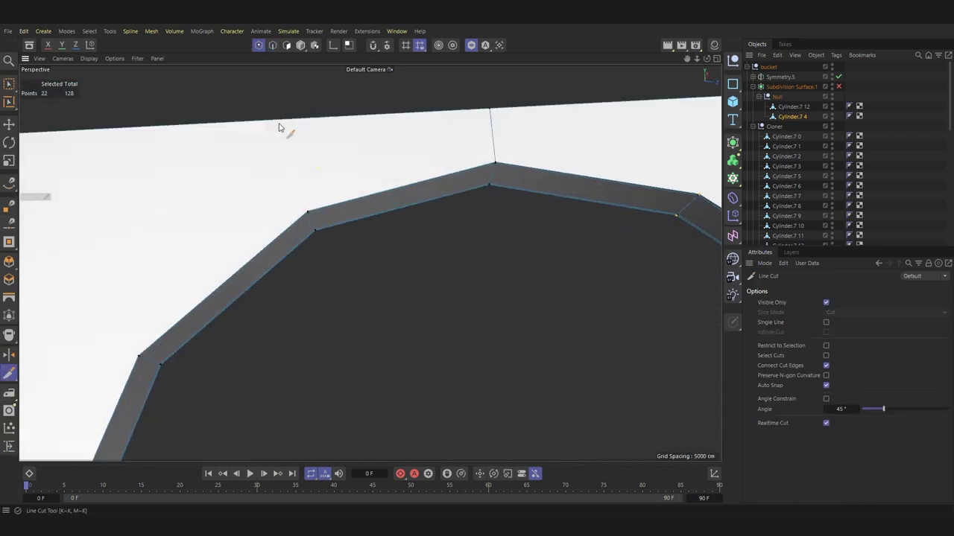
pyautogui.scroll(3, 318, 211)
pyautogui.click(328, 234)
pyautogui.scroll(-6, 328, 220)
pyautogui.scroll(-3, 325, 163)
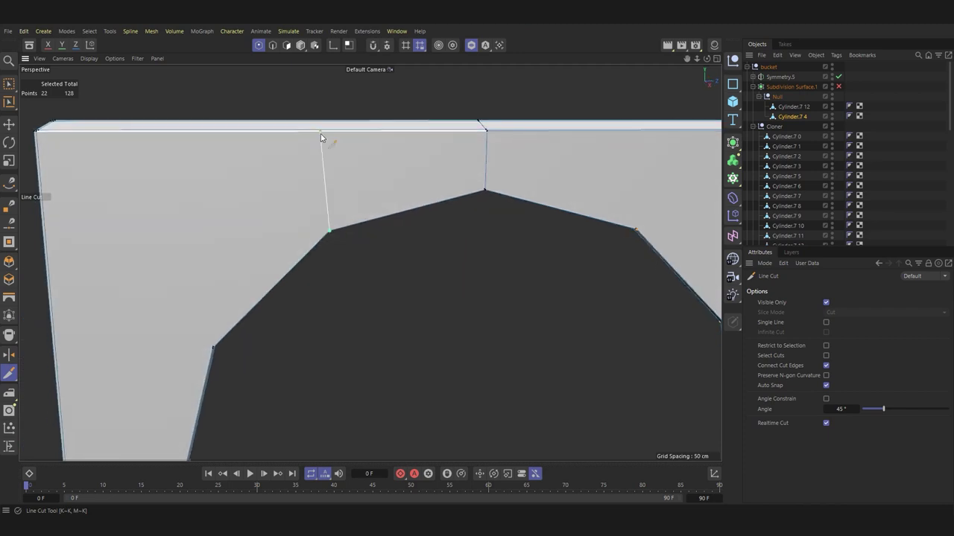
pyautogui.click(320, 137)
pyautogui.scroll(1, 234, 315)
pyautogui.click(266, 323)
pyautogui.scroll(-2, 266, 324)
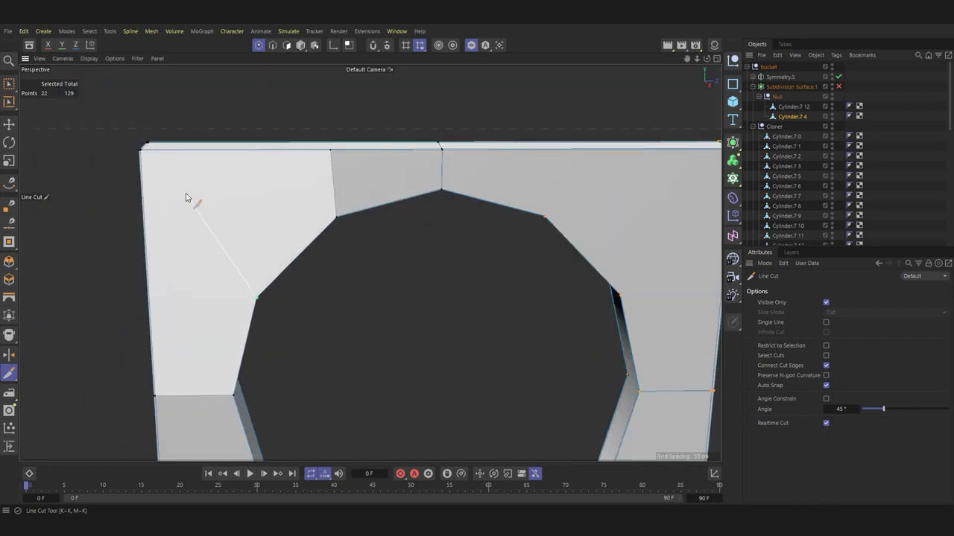
pyautogui.scroll(3, 187, 277)
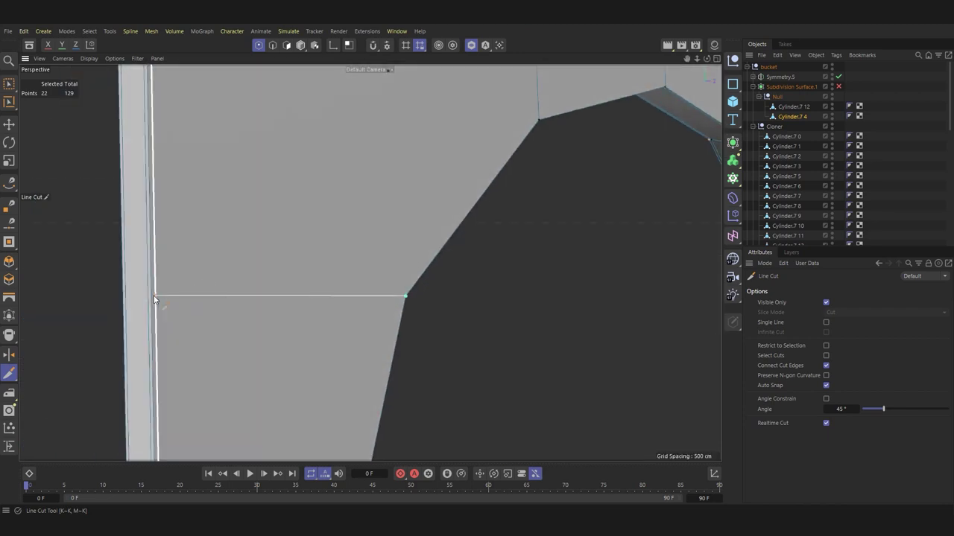
pyautogui.scroll(-1, 178, 285)
pyautogui.click(179, 284)
pyautogui.scroll(-5, 381, 306)
pyautogui.scroll(2, 571, 320)
pyautogui.scroll(-3, 394, 303)
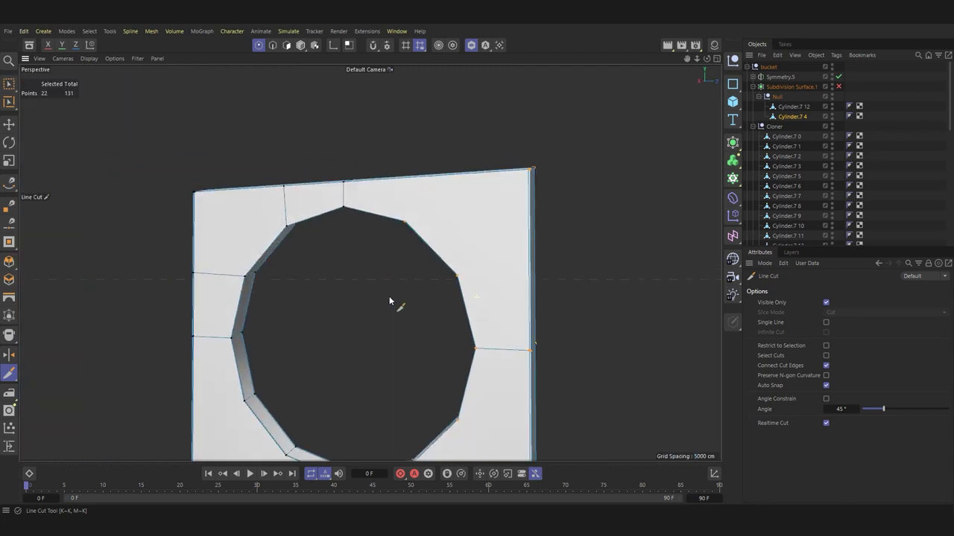
pyautogui.scroll(-1, 387, 327)
pyautogui.press('e')
pyautogui.click(302, 307)
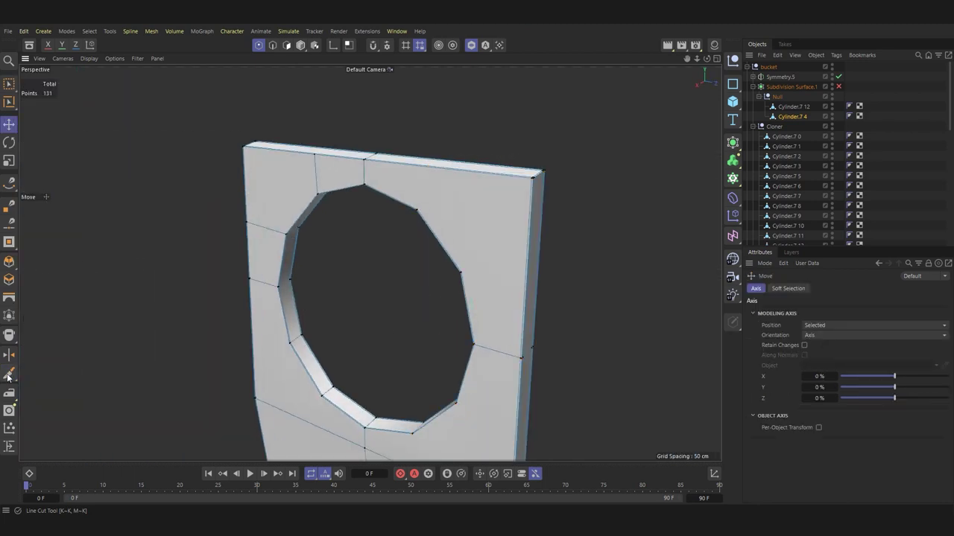
# Step: Cut from the hole's right-side vertices out to the plate's right border and down to the border
pyautogui.click(9, 372)
pyautogui.scroll(5, 534, 230)
pyautogui.scroll(-1, 447, 238)
pyautogui.click(418, 235)
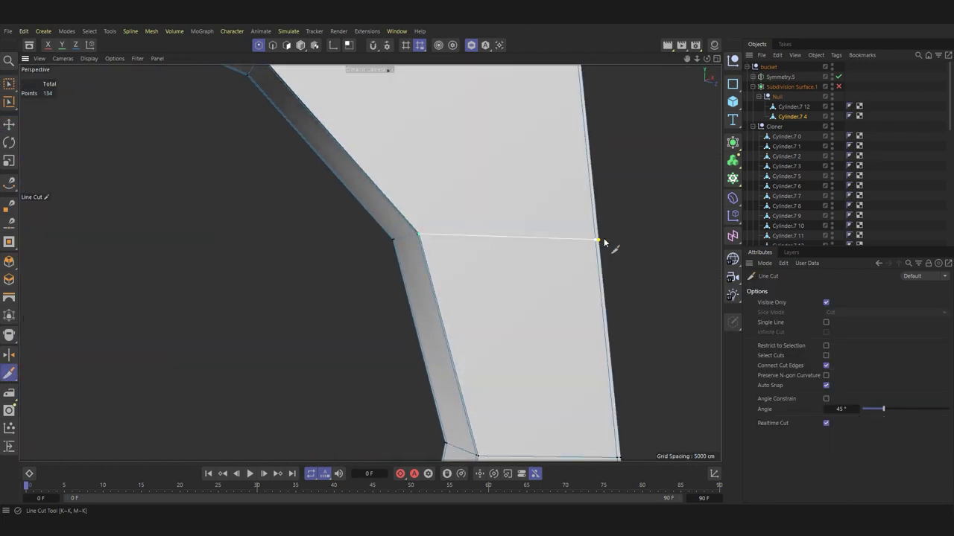
pyautogui.click(599, 240)
pyautogui.scroll(-5, 539, 351)
pyautogui.scroll(4, 513, 364)
pyautogui.scroll(1, 462, 362)
pyautogui.scroll(1, 467, 390)
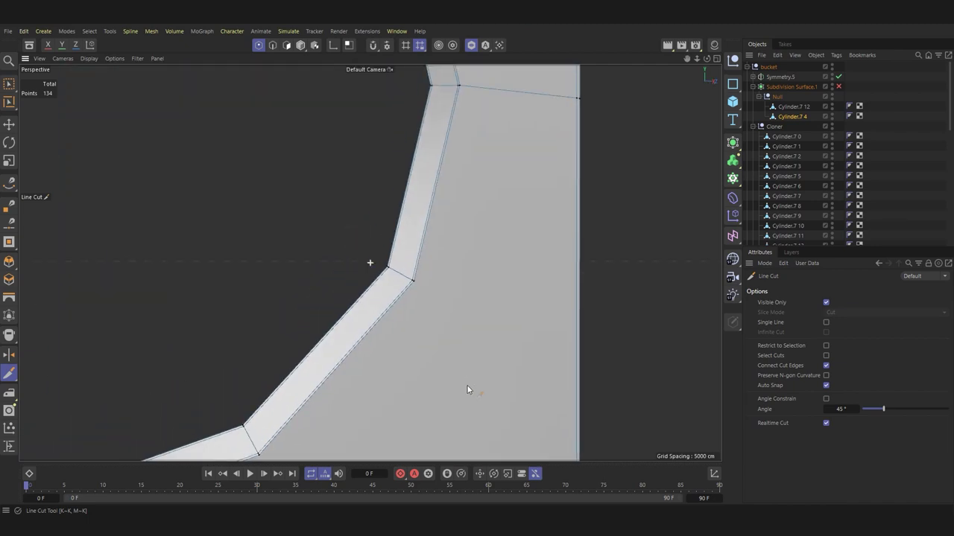
pyautogui.scroll(-2, 467, 390)
pyautogui.scroll(-1, 450, 335)
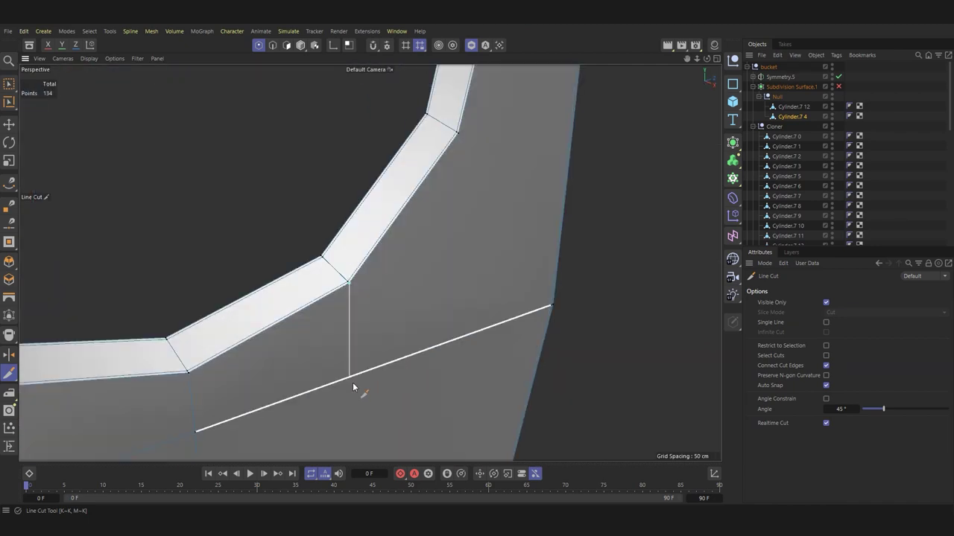
pyautogui.scroll(-2, 350, 380)
pyautogui.scroll(-1, 346, 372)
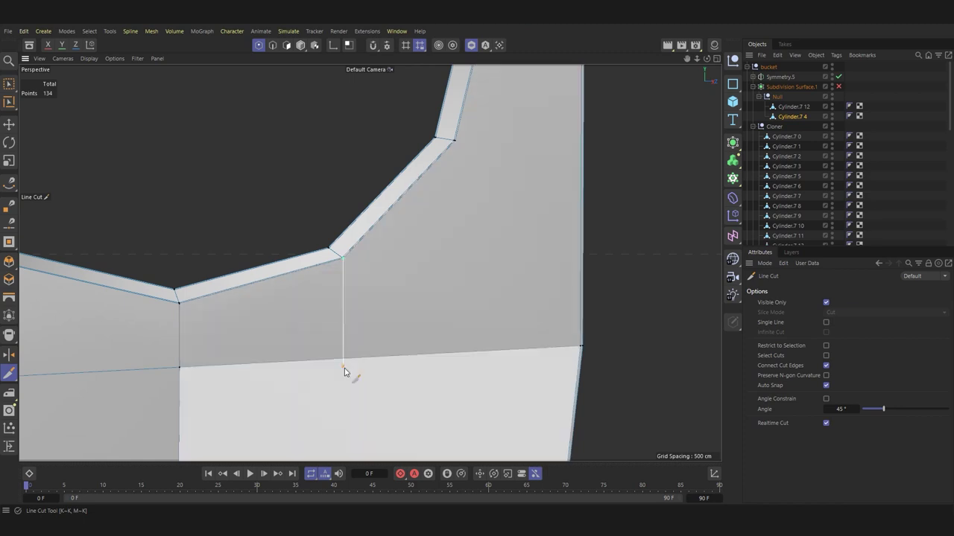
pyautogui.click(453, 139)
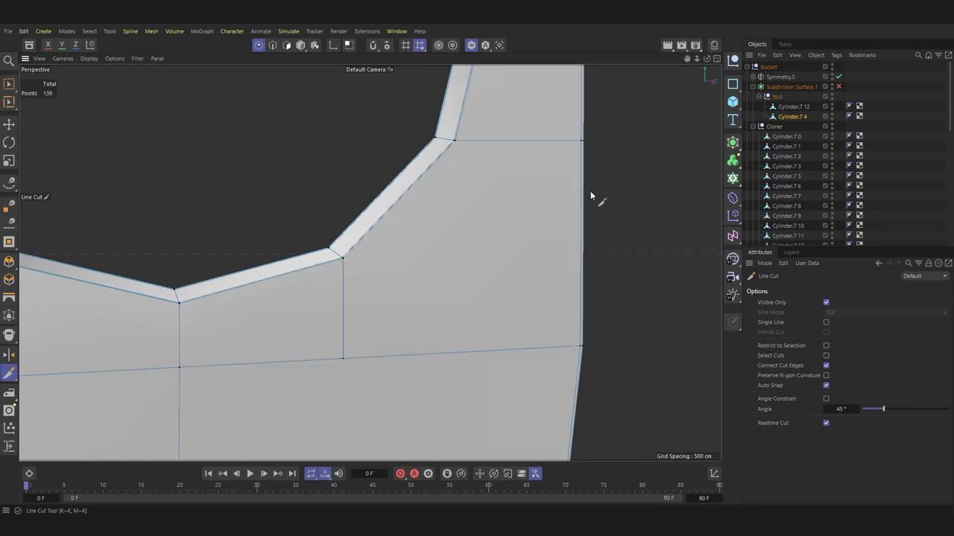
pyautogui.scroll(-2, 591, 196)
pyautogui.click(280, 225)
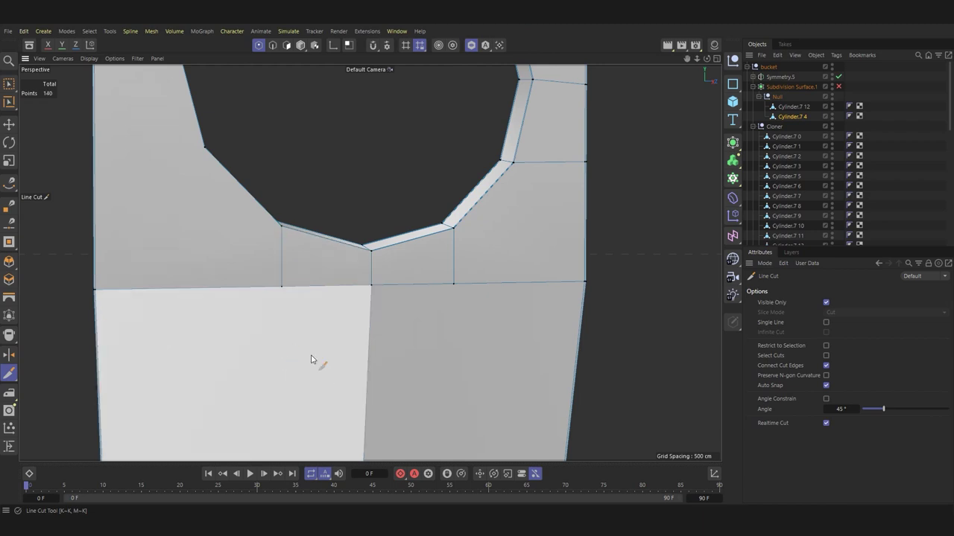
pyautogui.click(77, 154)
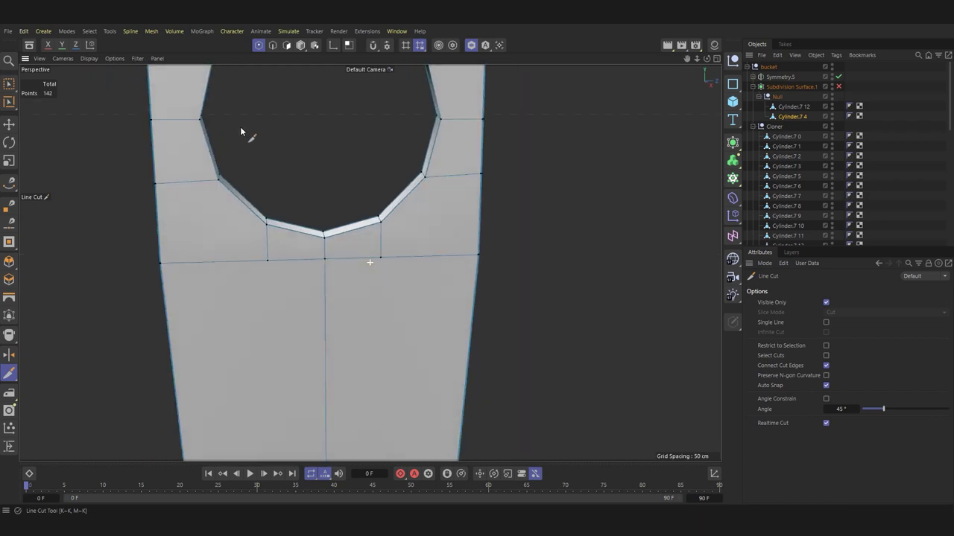
pyautogui.keyDown('alt'); pyautogui.moveTo(241, 198); pyautogui.dragTo(281, 198); pyautogui.keyUp('alt')
pyautogui.press('e')
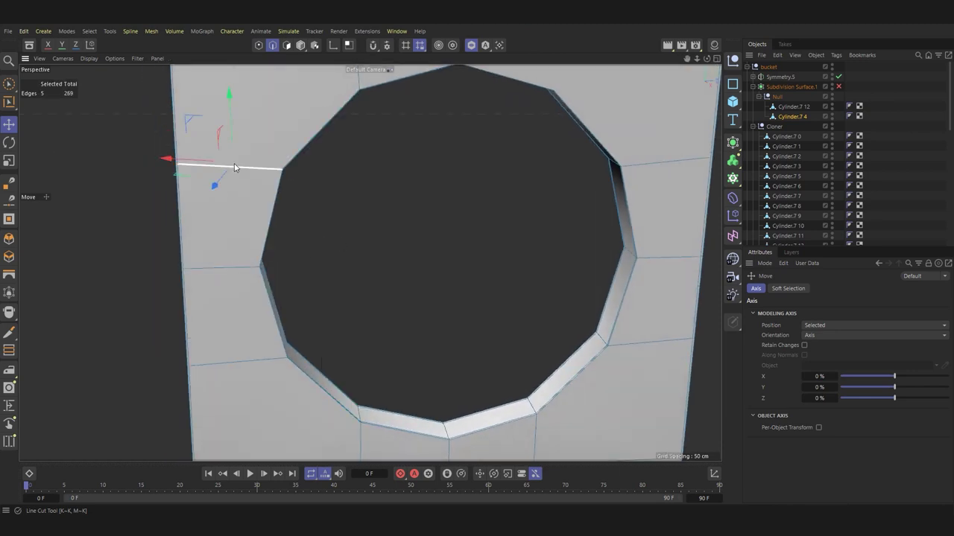
# Step: Switch to point mode and start a Line Cut from a vertex on the hole
pyautogui.keyDown('alt'); pyautogui.moveTo(238, 159); pyautogui.dragTo(255, 164); pyautogui.keyUp('alt')
pyautogui.keyDown('alt'); pyautogui.moveTo(290, 192); pyautogui.dragTo(400, 205); pyautogui.keyUp('alt')
pyautogui.press('m')
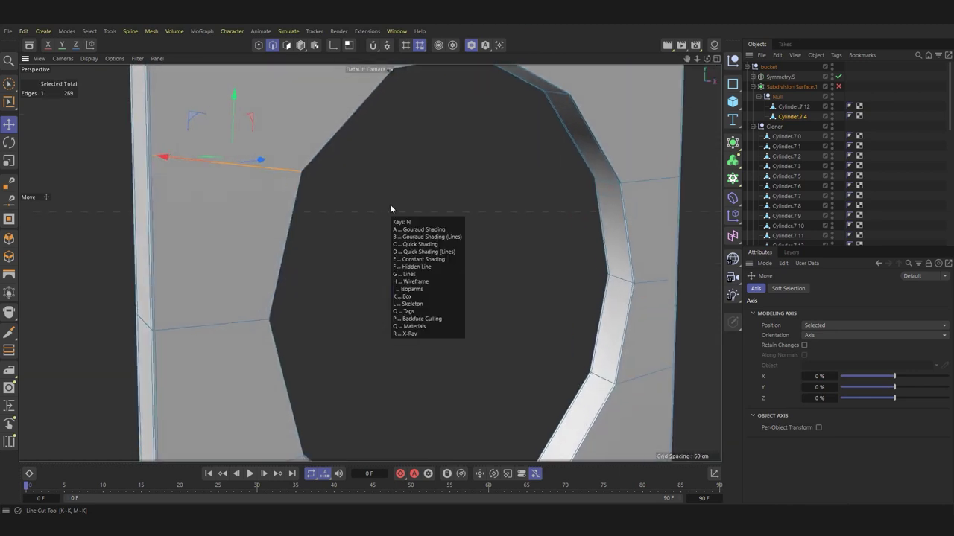
pyautogui.press('Escape')
pyautogui.scroll(5, 155, 166)
pyautogui.click(154, 168)
pyautogui.scroll(-2, 269, 200)
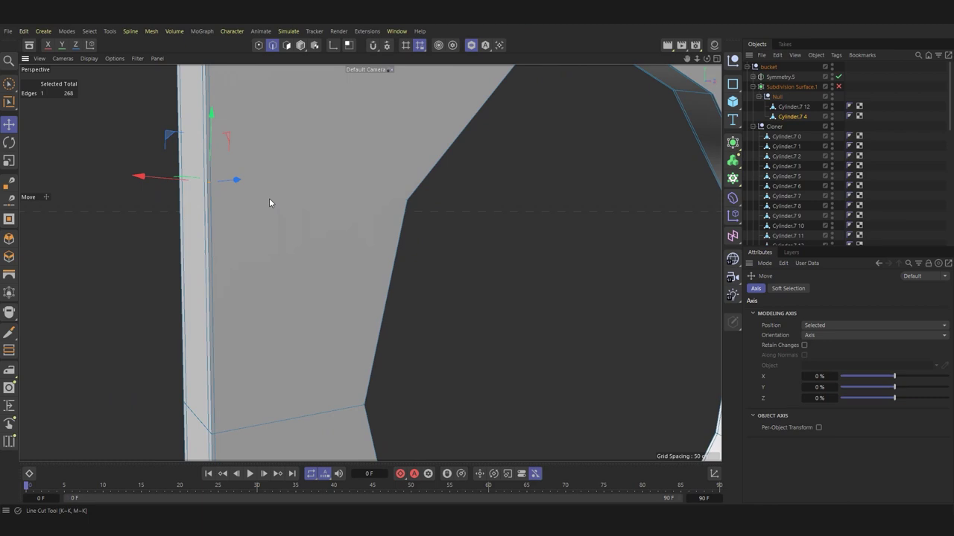
pyautogui.click(257, 47)
pyautogui.click(11, 372)
pyautogui.click(420, 200)
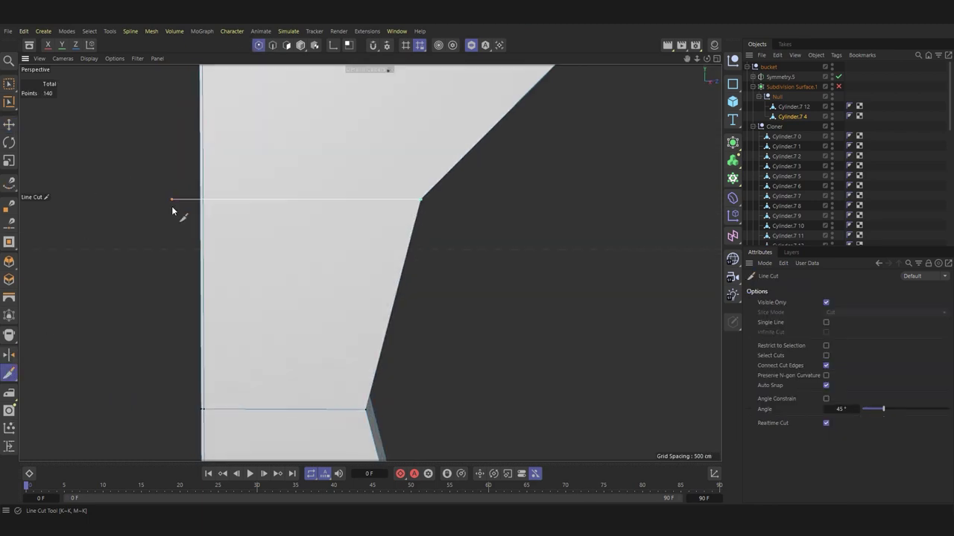
# Step: Delete the unwanted edge at the top of the round hole
pyautogui.scroll(-3, 224, 206)
pyautogui.scroll(3, 393, 152)
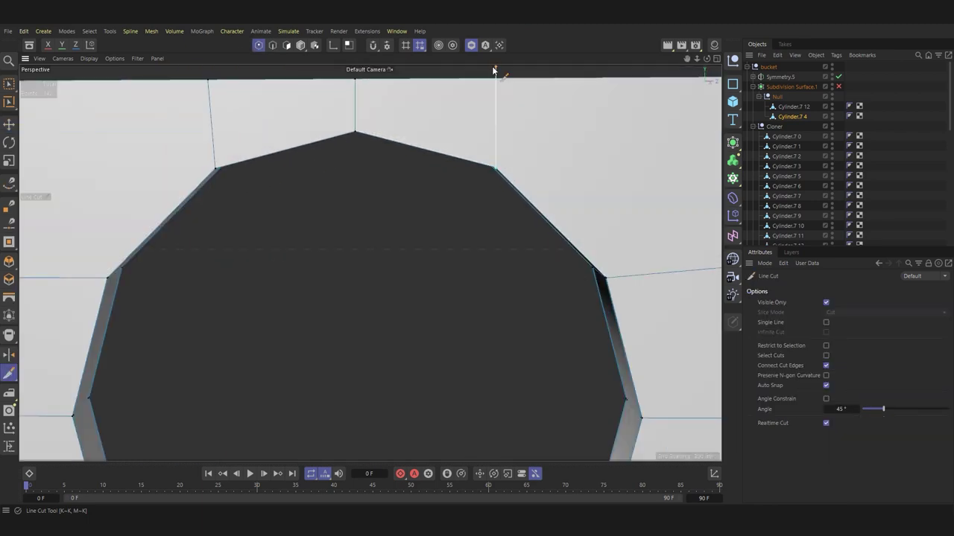
pyautogui.scroll(-3, 421, 179)
pyautogui.moveTo(422, 179)
pyautogui.keyDown('alt'); pyautogui.mouseDown()
pyautogui.moveTo(453, 243)
pyautogui.moveTo(320, 115)
pyautogui.mouseUp(); pyautogui.keyUp('alt')
pyautogui.press('e')
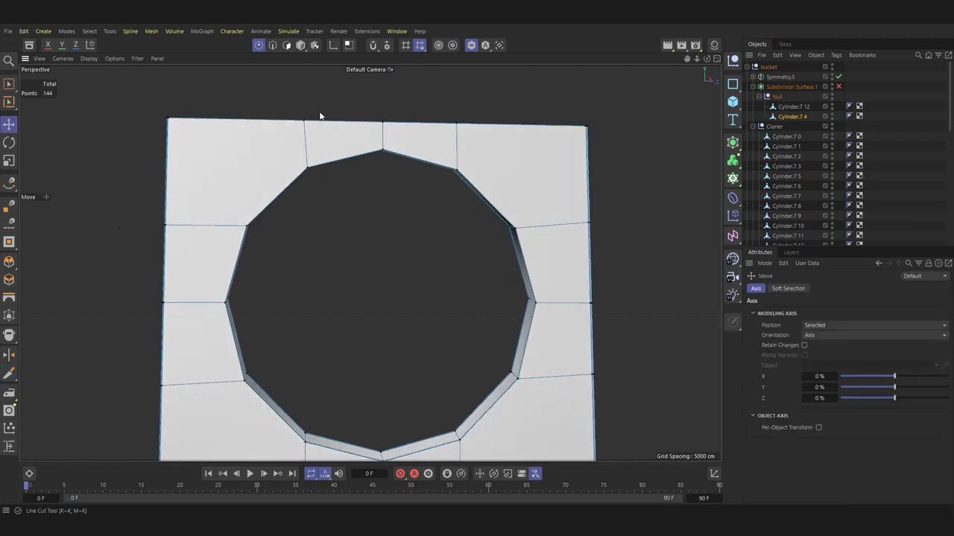
pyautogui.click(308, 143)
pyautogui.scroll(-2, 329, 135)
pyautogui.scroll(3, 308, 132)
pyautogui.scroll(2, 315, 171)
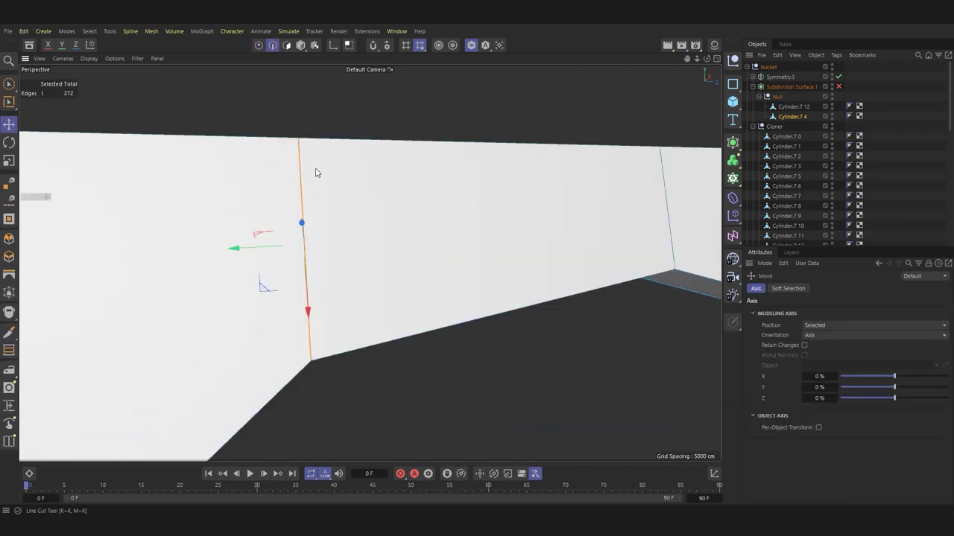
pyautogui.press('Delete')
pyautogui.scroll(-2, 269, 180)
# Step: With the knife (K), cut a vertical line from the hole up to the plank's top border
pyautogui.moveTo(269, 180)
pyautogui.keyDown('alt'); pyautogui.mouseDown()
pyautogui.moveTo(291, 122)
pyautogui.moveTo(305, 172)
pyautogui.mouseUp(); pyautogui.keyUp('alt')
pyautogui.click(306, 156)
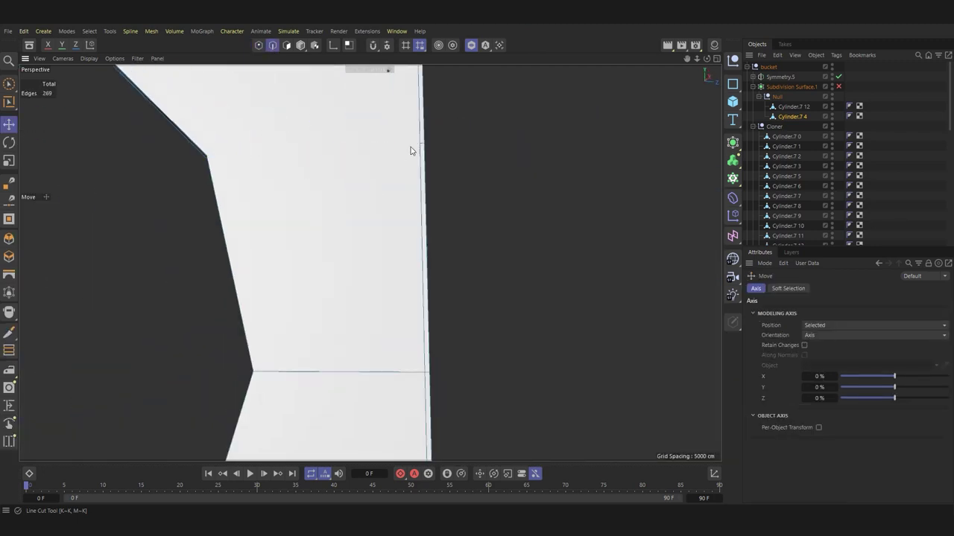
pyautogui.scroll(-2, 413, 183)
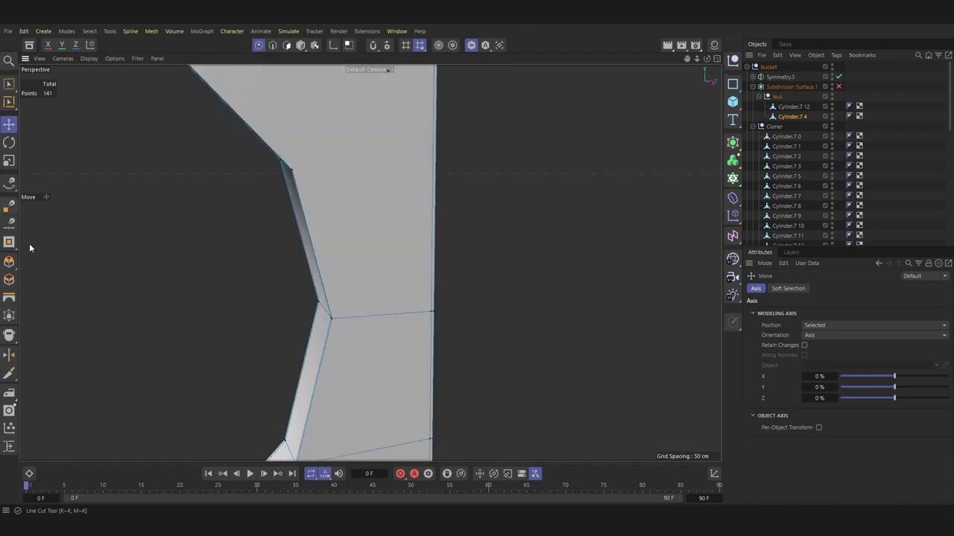
pyautogui.press('k')
pyautogui.press('k')
pyautogui.keyDown('alt'); pyautogui.moveTo(471, 171); pyautogui.dragTo(232, 85); pyautogui.keyUp('alt')
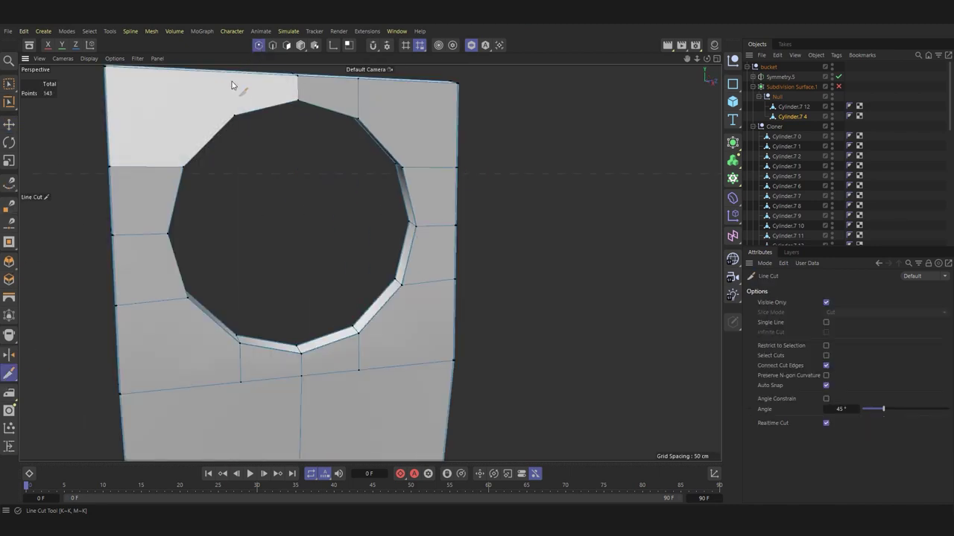
pyautogui.scroll(2, 235, 112)
pyautogui.keyDown('alt'); pyautogui.moveTo(241, 79); pyautogui.dragTo(234, 163, button='middle'); pyautogui.keyUp('alt')
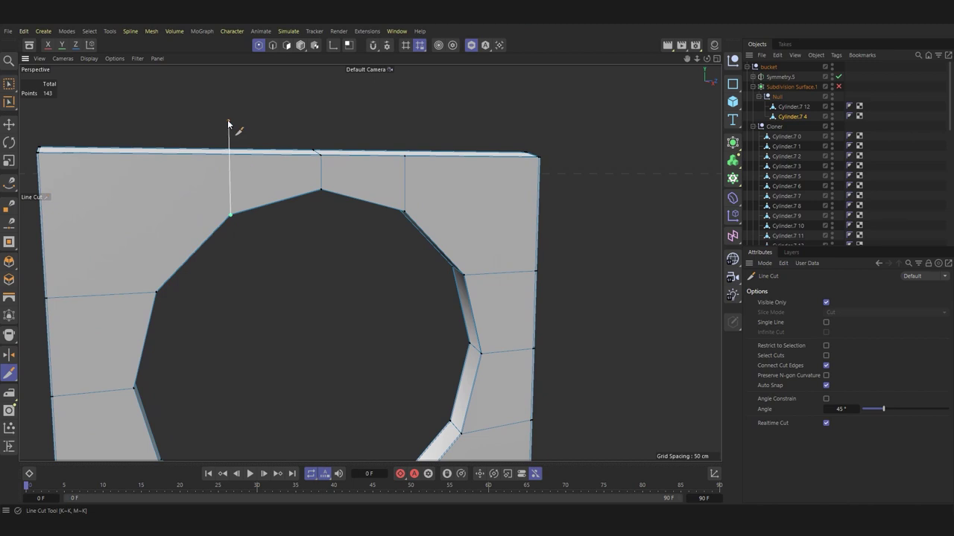
pyautogui.keyDown('alt'); pyautogui.moveTo(234, 128); pyautogui.dragTo(234, 216); pyautogui.keyUp('alt')
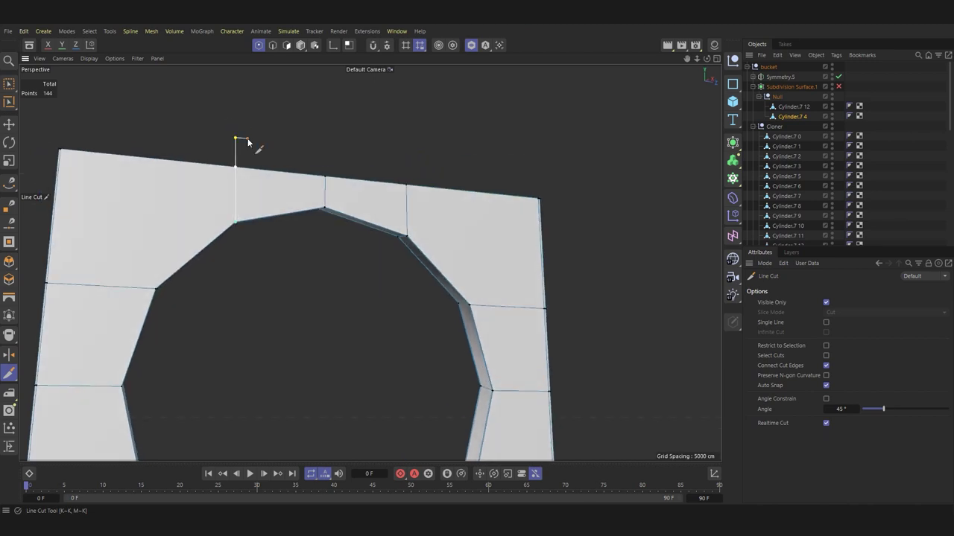
pyautogui.moveTo(248, 143)
pyautogui.keyDown('alt'); pyautogui.mouseDown()
pyautogui.moveTo(402, 213)
pyautogui.moveTo(513, 188)
pyautogui.mouseUp(); pyautogui.keyUp('alt')
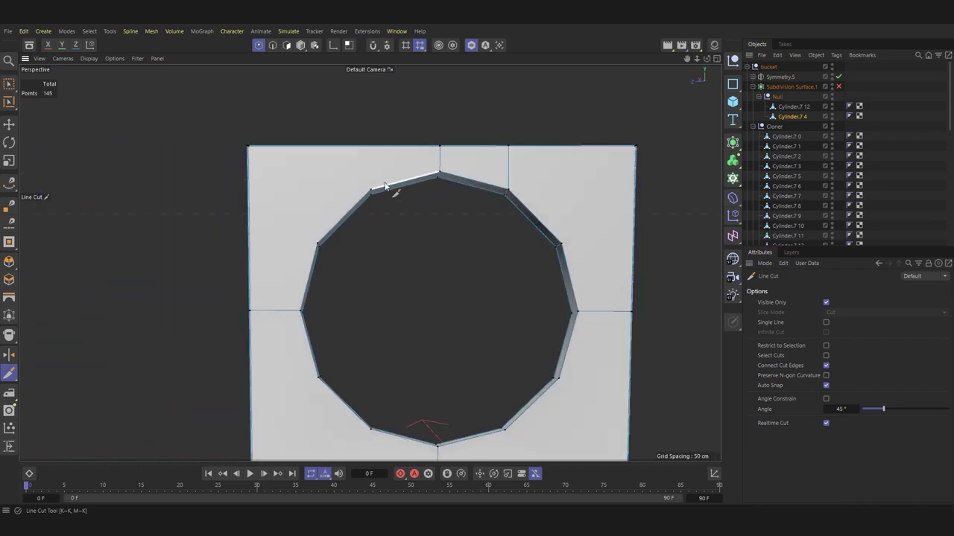
pyautogui.click(371, 126)
# Step: Add horizontal cuts from the hole's right-side vertices out to the right and left borders
pyautogui.click(318, 244)
pyautogui.click(656, 252)
pyautogui.click(558, 380)
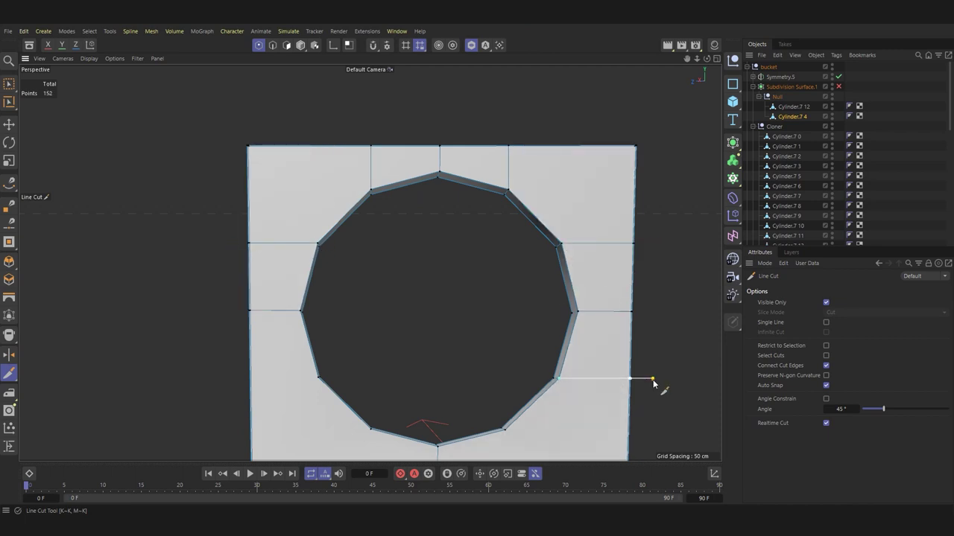
pyautogui.click(240, 377)
pyautogui.scroll(-2, 419, 374)
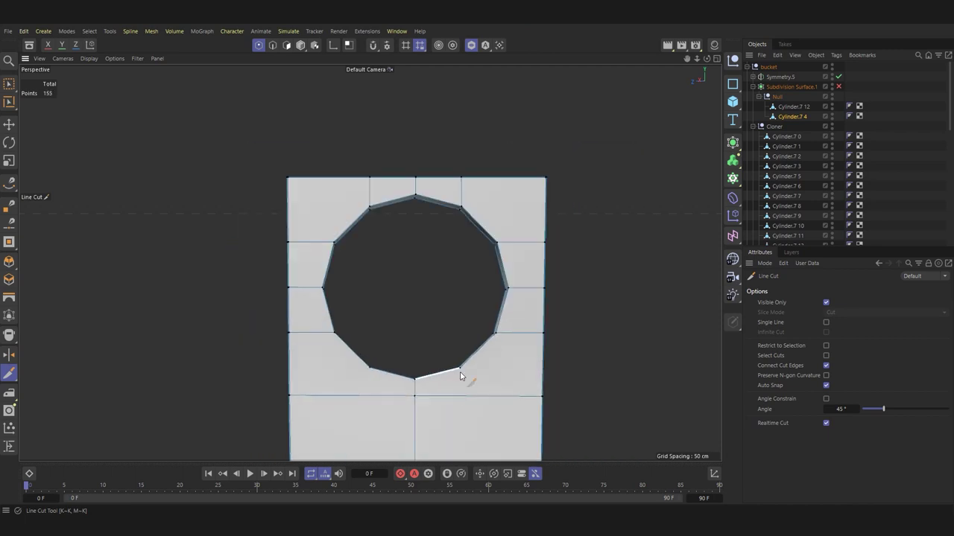
# Step: Cut vertically from the hole's bottom vertex across the plank and begin a second cut
pyautogui.click(459, 368)
pyautogui.click(460, 432)
pyautogui.click(370, 367)
pyautogui.scroll(-3, 373, 437)
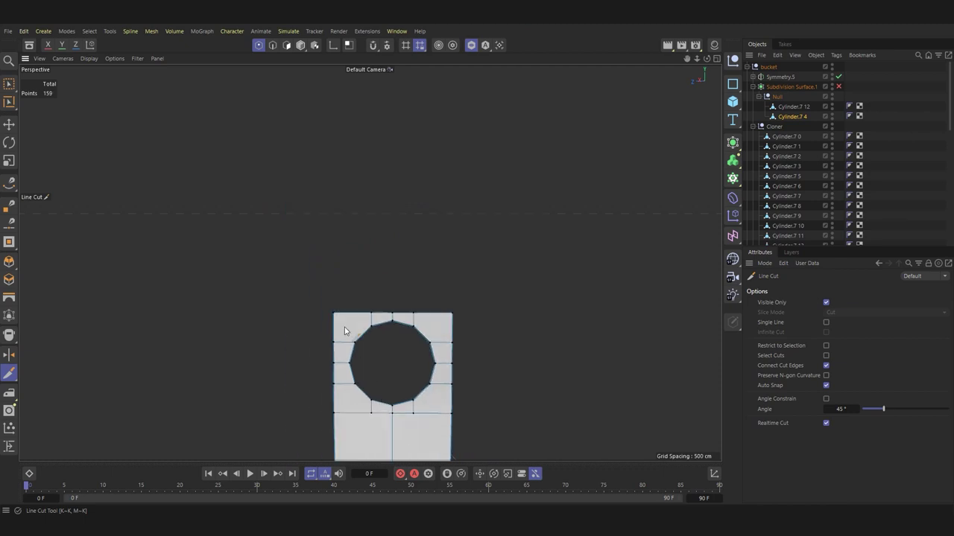
pyautogui.keyDown('alt'); pyautogui.moveTo(340, 330); pyautogui.dragTo(568, 374); pyautogui.keyUp('alt')
pyautogui.scroll(5, 330, 335)
pyautogui.scroll(2, 341, 378)
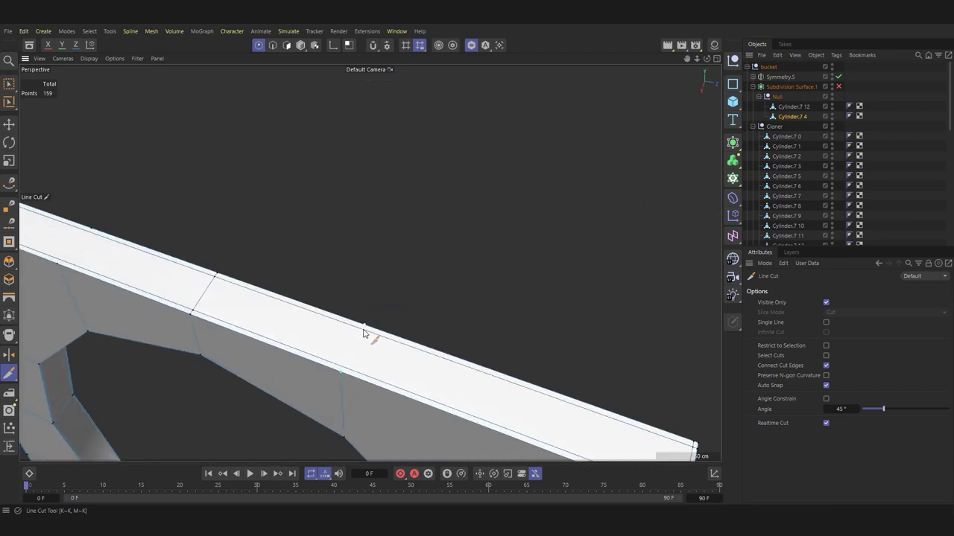
pyautogui.scroll(-2, 238, 287)
# Step: Add cuts across the beam's end face to the mesh edge
pyautogui.click(121, 248)
pyautogui.moveTo(121, 247)
pyautogui.keyDown('alt'); pyautogui.mouseDown()
pyautogui.moveTo(351, 326)
pyautogui.moveTo(341, 363)
pyautogui.moveTo(400, 420)
pyautogui.moveTo(415, 156)
pyautogui.mouseUp(); pyautogui.keyUp('alt')
pyautogui.scroll(3, 317, 377)
pyautogui.click(396, 350)
pyautogui.scroll(-2, 396, 362)
pyautogui.scroll(3, 367, 206)
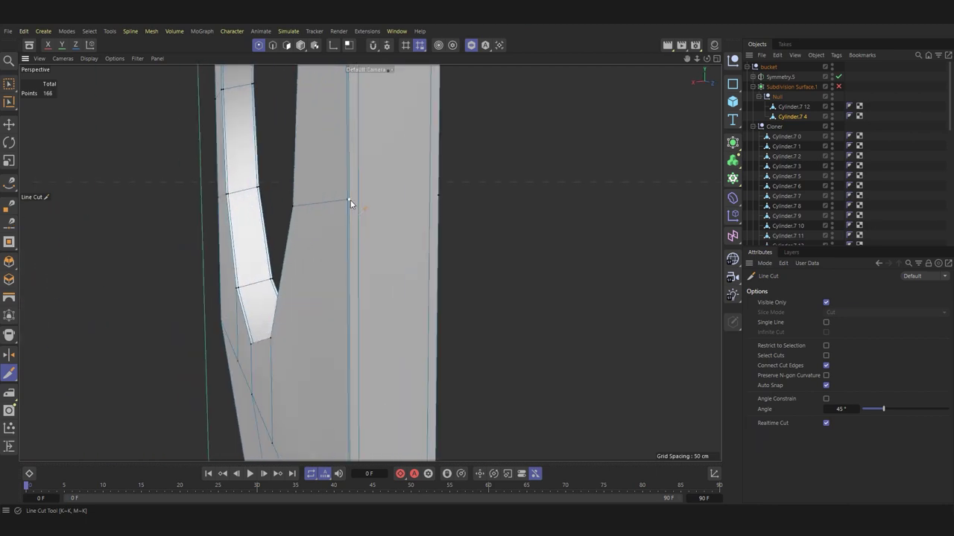
pyautogui.click(356, 199)
pyautogui.click(444, 208)
pyautogui.moveTo(444, 208)
pyautogui.keyDown('alt'); pyautogui.mouseDown()
pyautogui.moveTo(567, 206)
pyautogui.moveTo(241, 218)
pyautogui.moveTo(306, 313)
pyautogui.mouseUp(); pyautogui.keyUp('alt')
pyautogui.scroll(3, 368, 400)
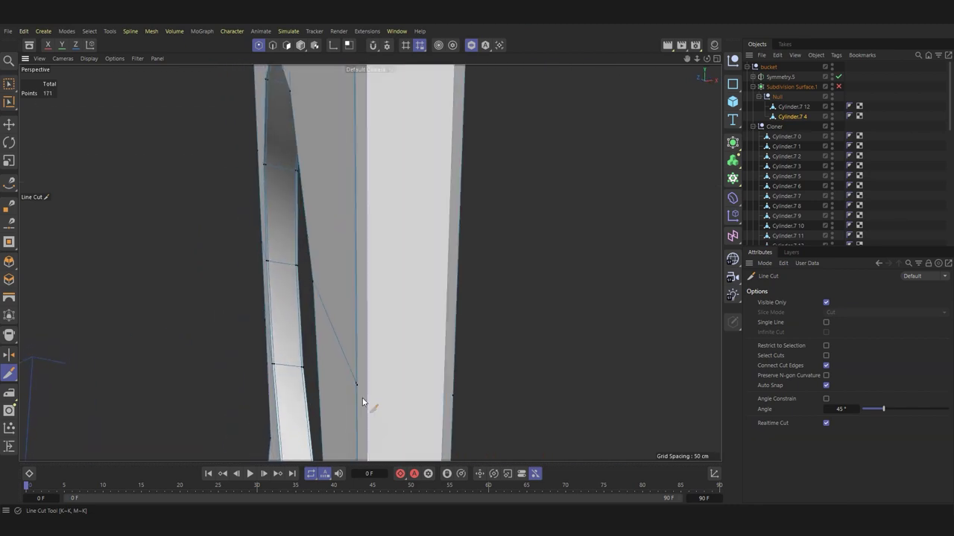
# Step: In the Right view, draw two cuts from below the hole down to the plank's bottom edge
pyautogui.moveTo(452, 400)
pyautogui.keyDown('alt'); pyautogui.mouseDown()
pyautogui.moveTo(354, 366)
pyautogui.moveTo(420, 275)
pyautogui.moveTo(408, 300)
pyautogui.mouseUp(); pyautogui.keyUp('alt')
pyautogui.scroll(-5, 411, 342)
pyautogui.middleClick(415, 390)
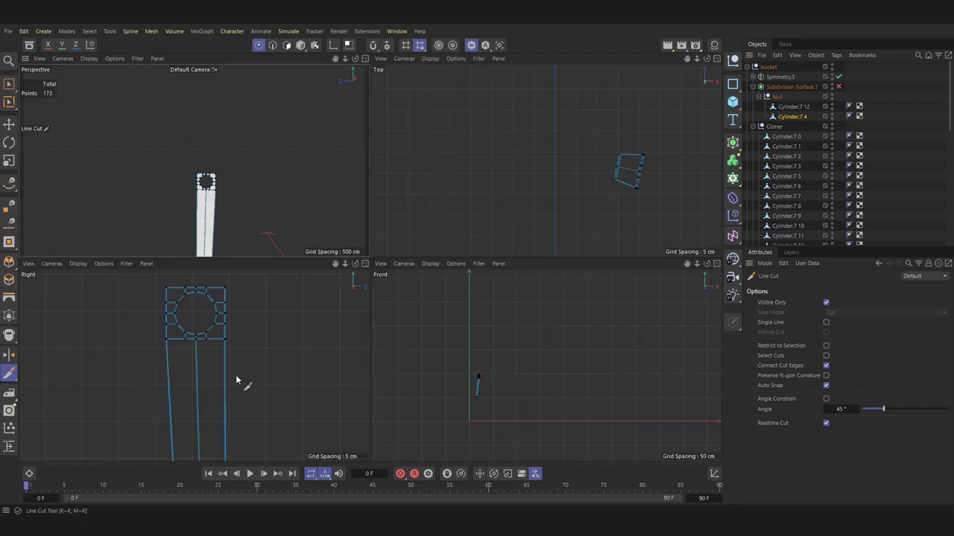
pyautogui.middleClick(286, 426)
pyautogui.moveTo(291, 164); pyautogui.dragTo(297, 441)
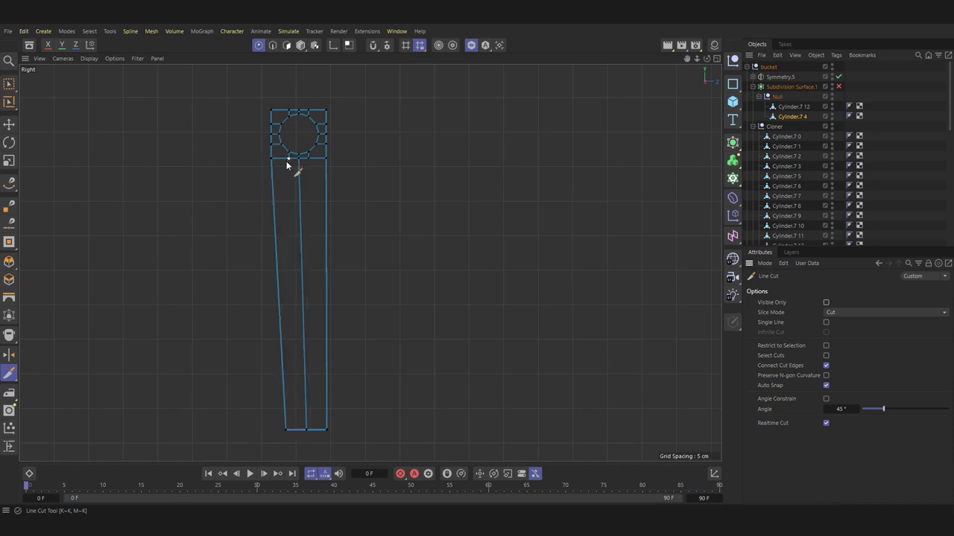
pyautogui.press('Escape')
pyautogui.moveTo(310, 159); pyautogui.dragTo(315, 439)
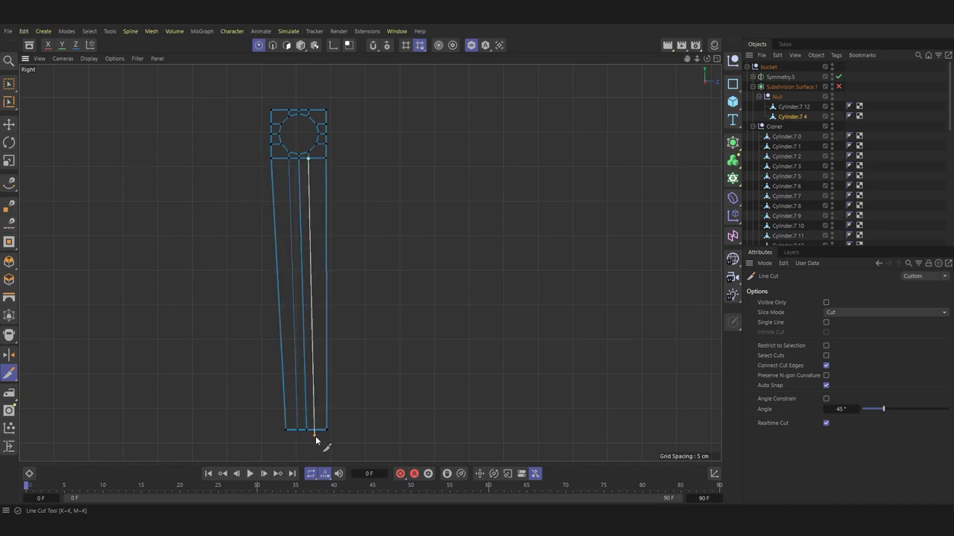
pyautogui.middleClick(316, 440)
pyautogui.middleClick(309, 226)
pyautogui.keyDown('alt'); pyautogui.moveTo(451, 335); pyautogui.dragTo(384, 384); pyautogui.keyUp('alt')
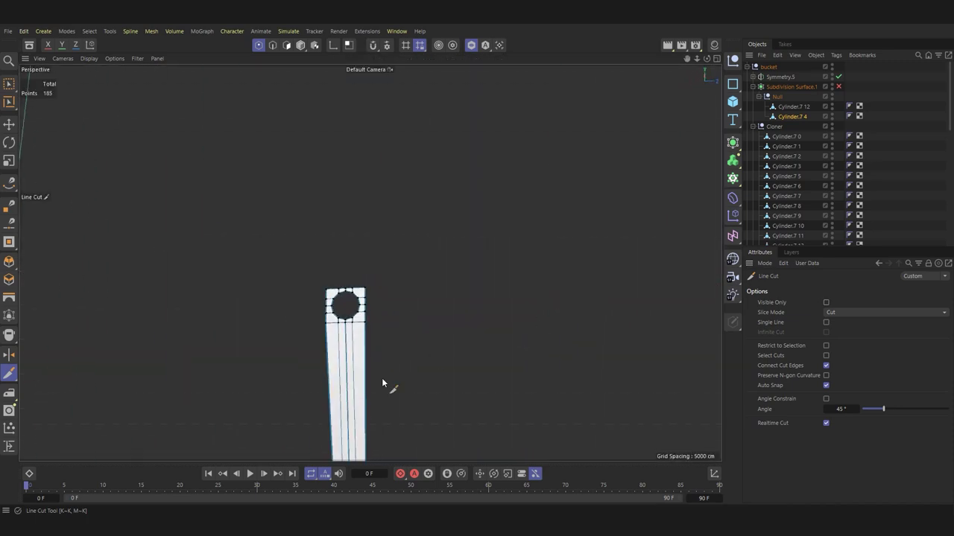
pyautogui.scroll(2, 491, 292)
pyautogui.moveTo(492, 293)
pyautogui.keyDown('alt'); pyautogui.mouseDown()
pyautogui.moveTo(626, 315)
pyautogui.moveTo(463, 255)
pyautogui.mouseUp(); pyautogui.keyUp('alt')
# Step: In edge mode, loop-select an edge loop and slide it toward the plank's outer edge
pyautogui.press('e')
pyautogui.scroll(2, 254, 129)
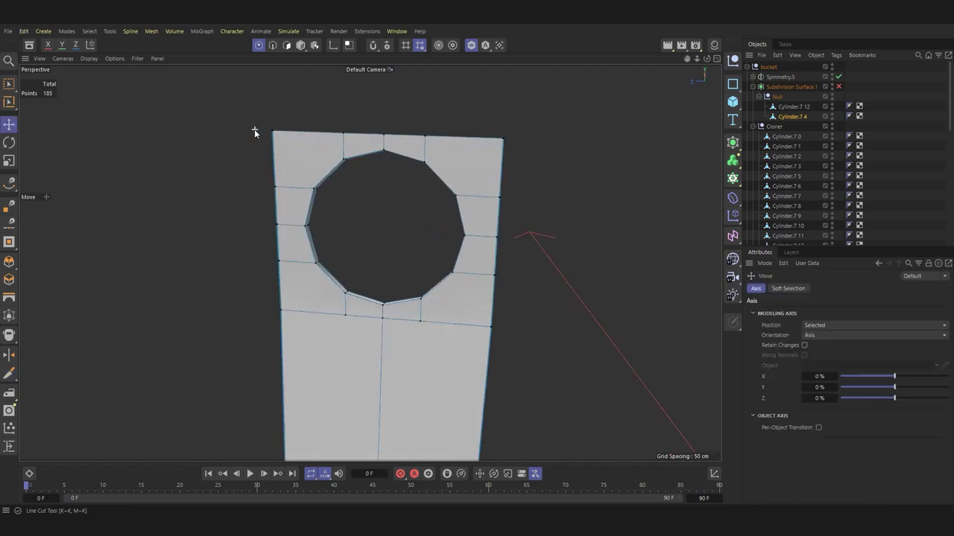
pyautogui.scroll(3, 428, 194)
pyautogui.moveTo(428, 193)
pyautogui.keyDown('alt'); pyautogui.mouseDown()
pyautogui.moveTo(469, 217)
pyautogui.moveTo(196, 115)
pyautogui.moveTo(251, 194)
pyautogui.mouseUp(); pyautogui.keyUp('alt')
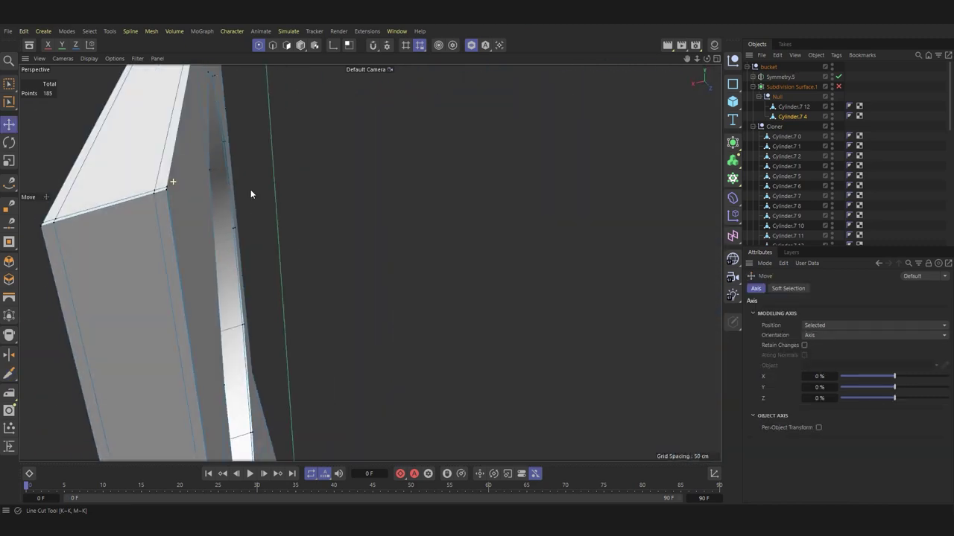
pyautogui.click(272, 46)
pyautogui.press('u')
pyautogui.press('l')
pyautogui.keyDown('alt'); pyautogui.moveTo(182, 141); pyautogui.dragTo(312, 271); pyautogui.keyUp('alt')
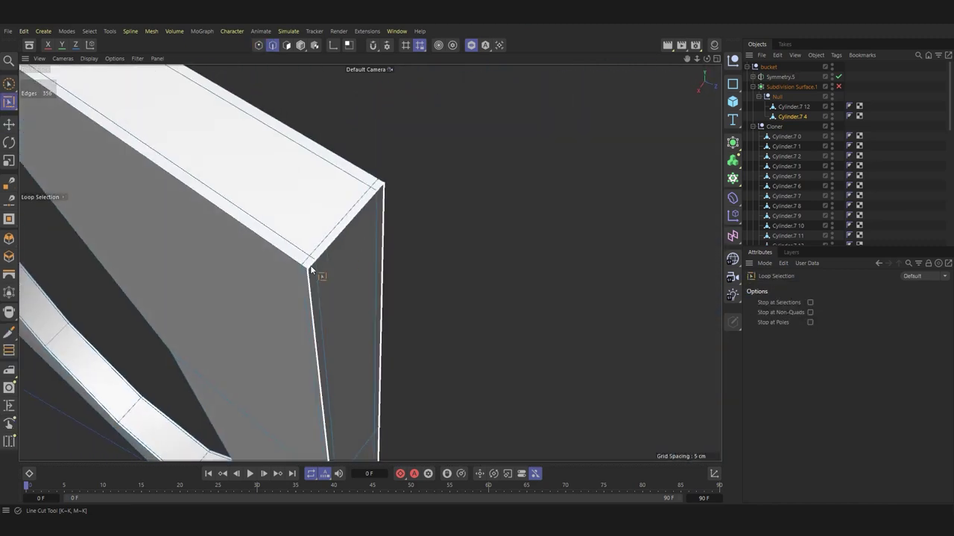
pyautogui.click(9, 407)
pyautogui.moveTo(22, 246); pyautogui.dragTo(28, 196)
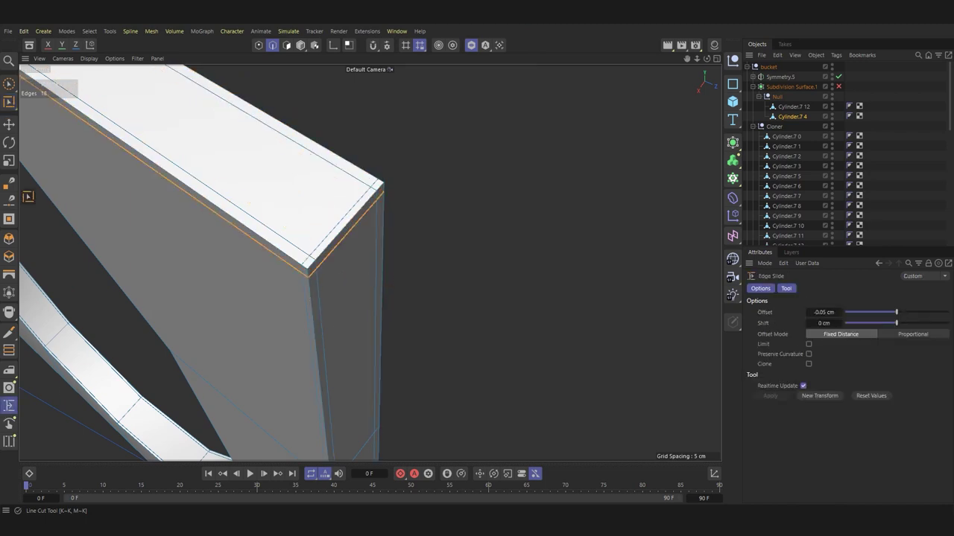
# Step: Preview the subdivision smoothing, then prepare to slide loops on the plank's side faces
pyautogui.moveTo(311, 270)
pyautogui.keyDown('alt'); pyautogui.mouseDown()
pyautogui.moveTo(276, 281)
pyautogui.moveTo(378, 171)
pyautogui.moveTo(182, 259)
pyautogui.mouseUp(); pyautogui.keyUp('alt')
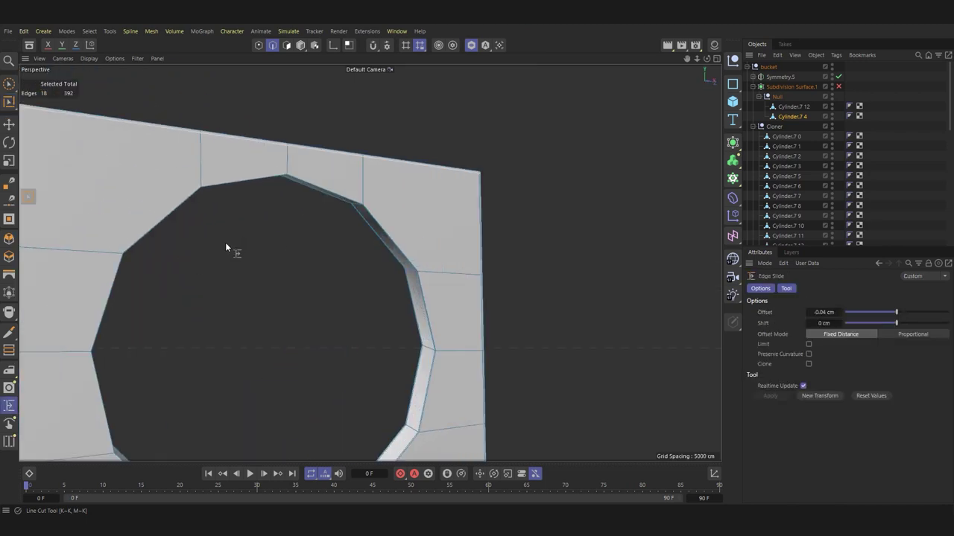
pyautogui.click(838, 86)
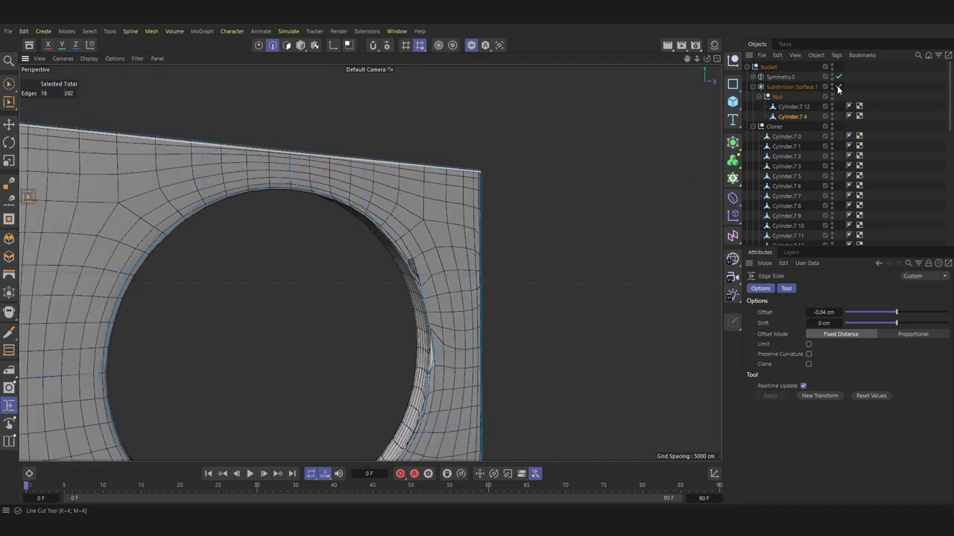
pyautogui.click(838, 86)
pyautogui.scroll(5, 421, 278)
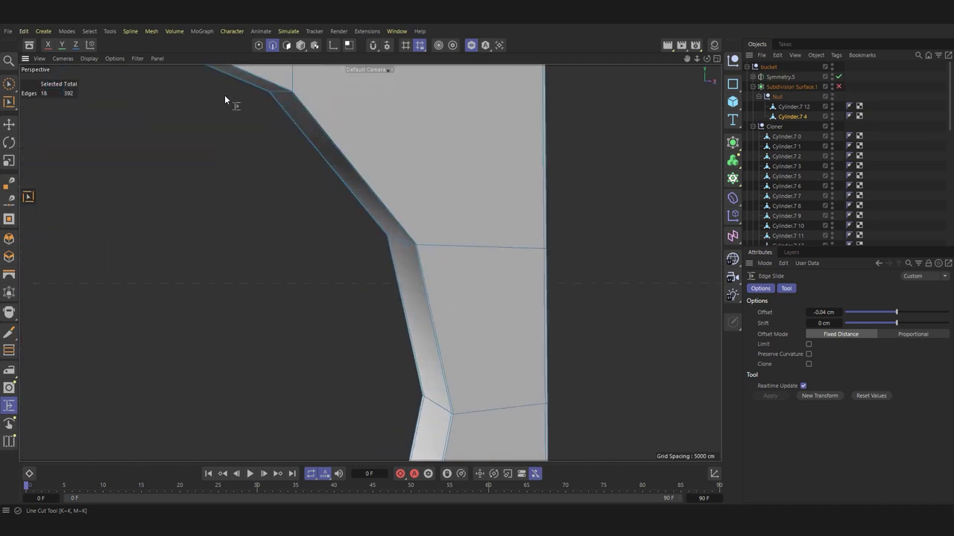
pyautogui.click(10, 103)
pyautogui.scroll(2, 429, 240)
pyautogui.moveTo(419, 238)
pyautogui.keyDown('alt'); pyautogui.mouseDown()
pyautogui.moveTo(477, 166)
pyautogui.moveTo(406, 203)
pyautogui.moveTo(400, 247)
pyautogui.moveTo(367, 271)
pyautogui.mouseUp(); pyautogui.keyUp('alt')
pyautogui.click(10, 406)
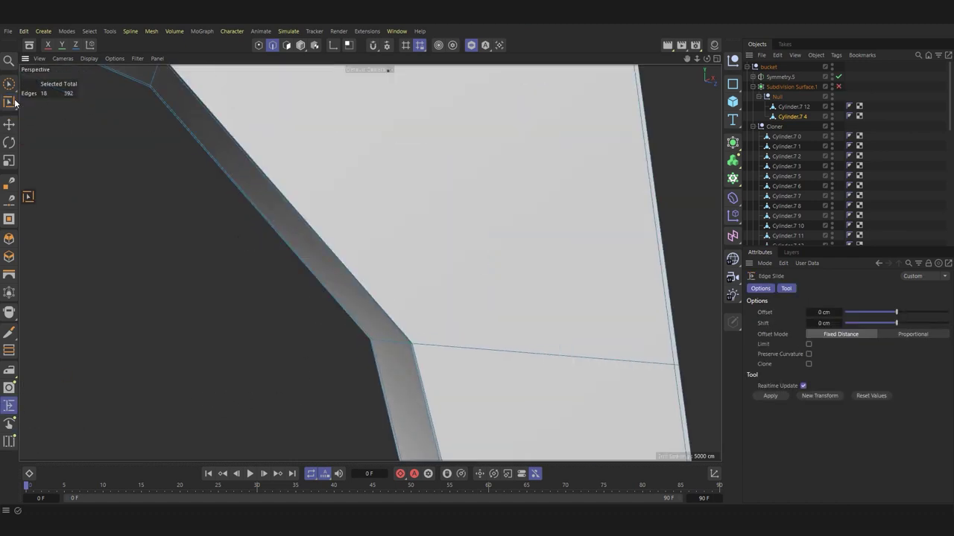
# Step: Select the edge loop encircling the round hole
pyautogui.click(9, 102)
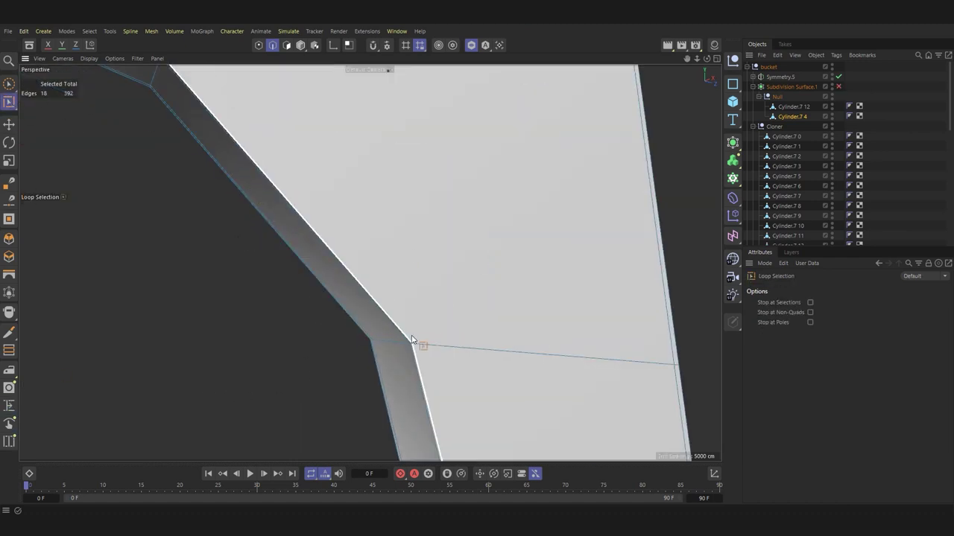
pyautogui.click(421, 342)
pyautogui.scroll(-6, 425, 294)
pyautogui.click(11, 406)
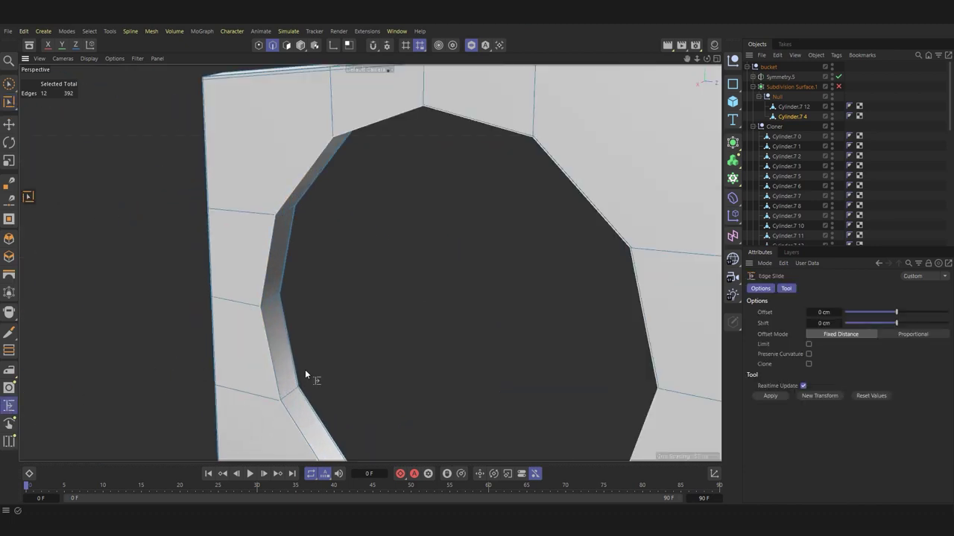
pyautogui.scroll(-2, 435, 307)
pyautogui.keyDown('alt'); pyautogui.moveTo(435, 307); pyautogui.dragTo(368, 262); pyautogui.keyUp('alt')
pyautogui.scroll(-3, 356, 346)
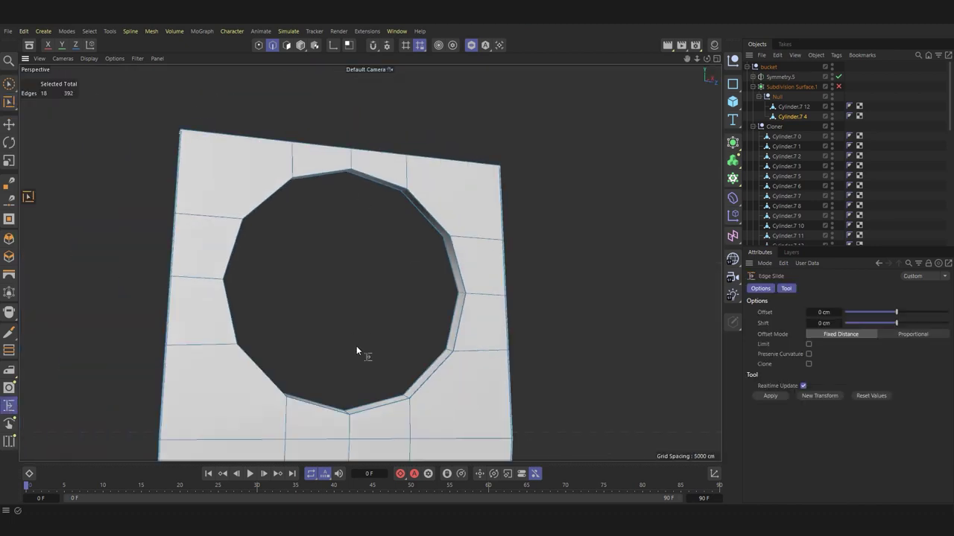
pyautogui.scroll(3, 326, 372)
# Step: Slide the hole's edge loop toward its rim and re-enable subdivision smoothing
pyautogui.press('e')
pyautogui.keyDown('alt'); pyautogui.moveTo(298, 321); pyautogui.dragTo(260, 140); pyautogui.keyUp('alt')
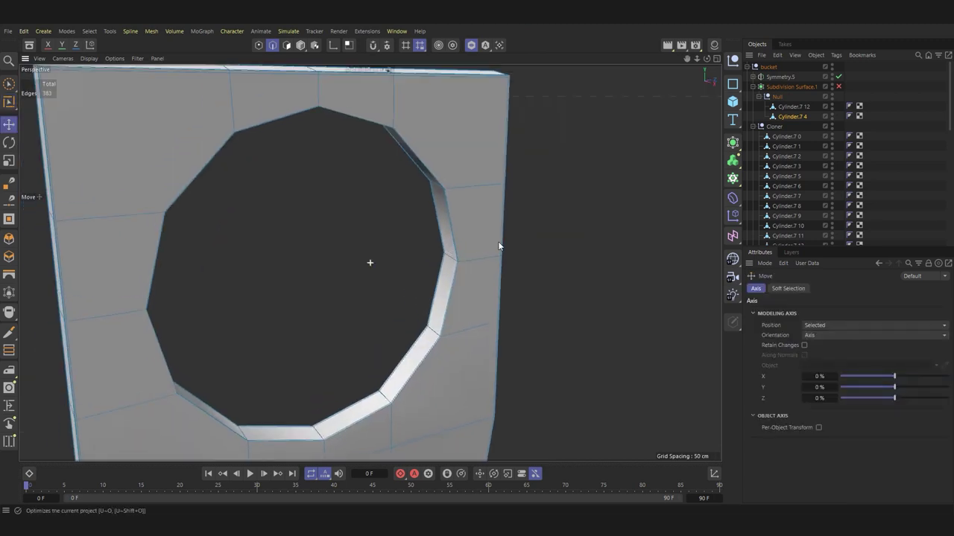
pyautogui.click(9, 406)
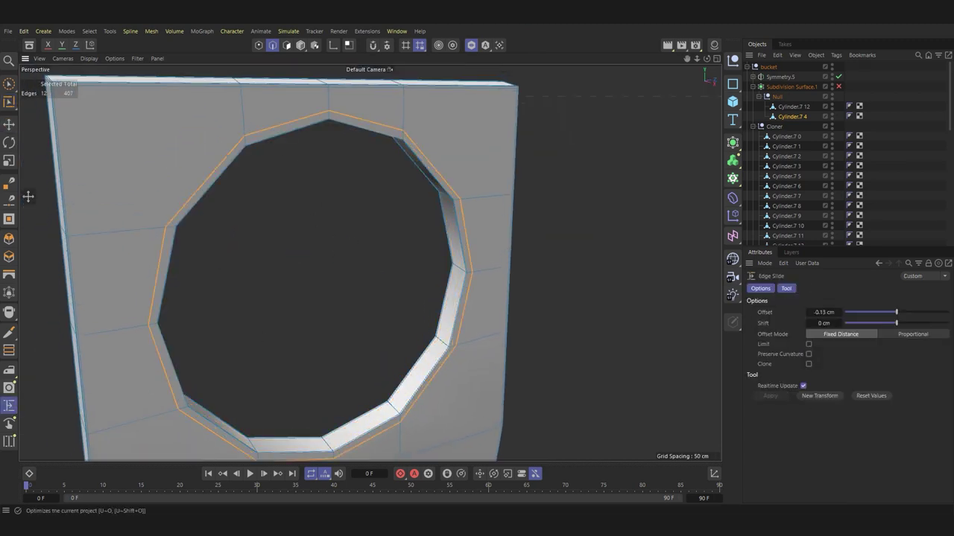
pyautogui.moveTo(372, 283)
pyautogui.keyDown('alt'); pyautogui.mouseDown()
pyautogui.moveTo(435, 314)
pyautogui.moveTo(494, 117)
pyautogui.mouseUp(); pyautogui.keyUp('alt')
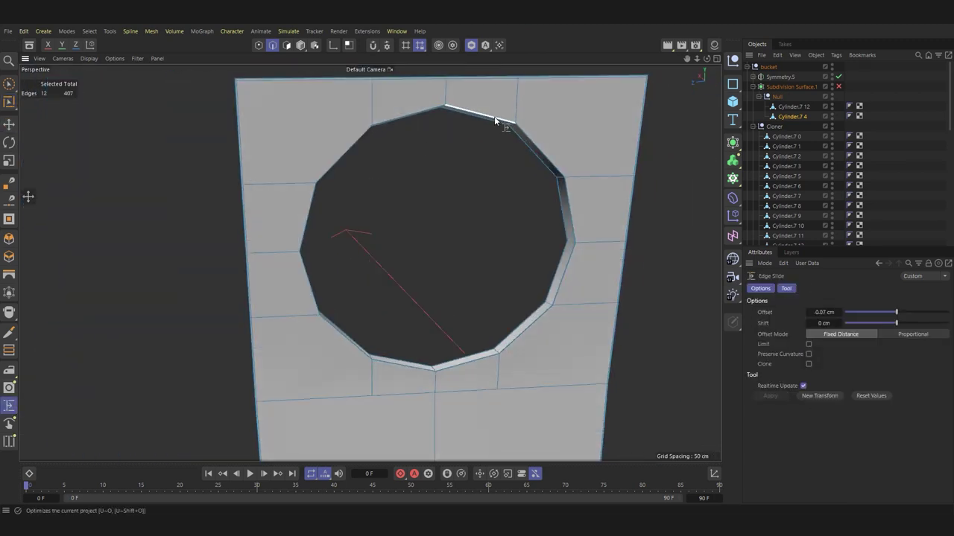
pyautogui.press('e')
pyautogui.press('q')
pyautogui.scroll(-5, 453, 198)
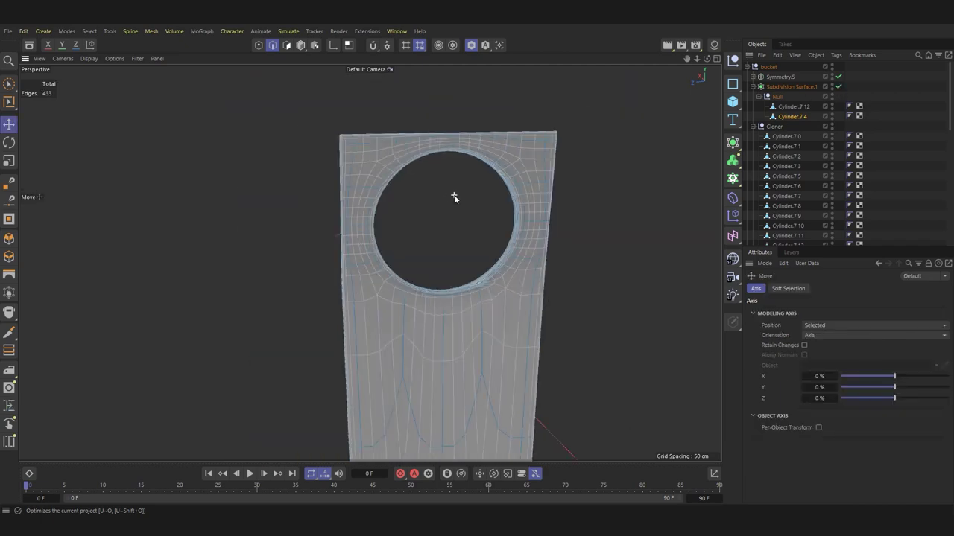
pyautogui.moveTo(453, 198)
pyautogui.keyDown('alt'); pyautogui.mouseDown()
pyautogui.moveTo(528, 315)
pyautogui.moveTo(673, 258)
pyautogui.moveTo(554, 280)
pyautogui.moveTo(651, 294)
pyautogui.mouseUp(); pyautogui.keyUp('alt')
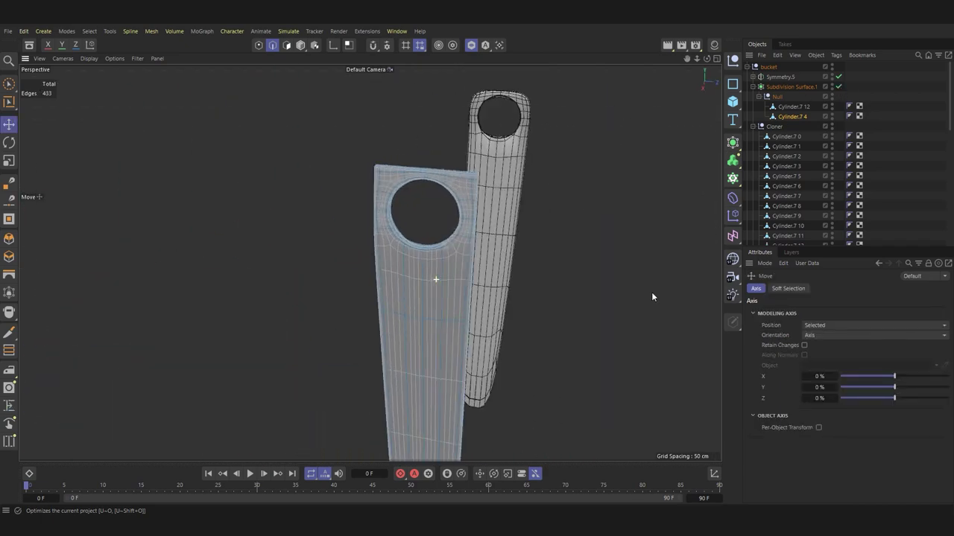
# Step: Isolate the second handle stave Cylinder.7 12 in solo view with smoothing turned off
pyautogui.click(488, 194)
pyautogui.click(472, 48)
pyautogui.click(472, 48)
pyautogui.press('q')
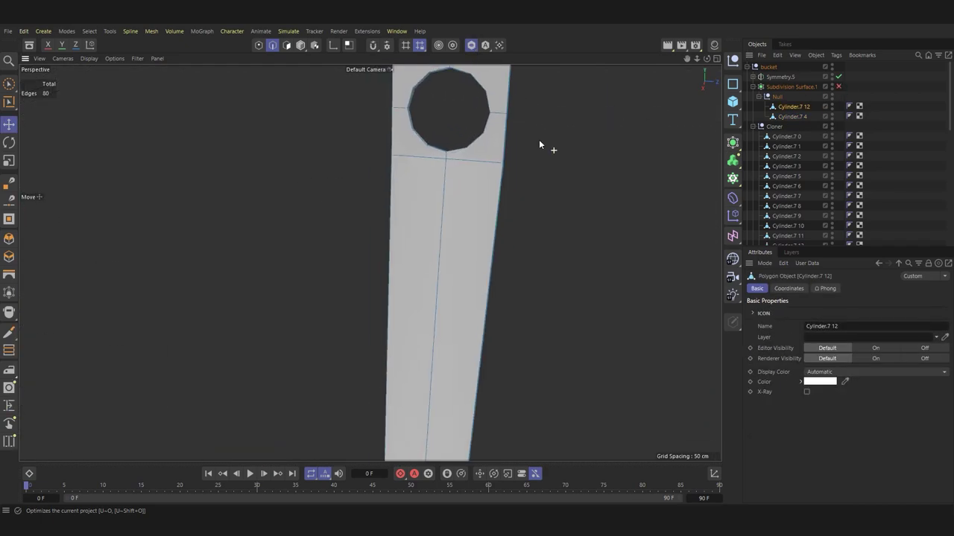
pyautogui.moveTo(543, 145)
pyautogui.keyDown('alt'); pyautogui.mouseDown()
pyautogui.moveTo(453, 230)
pyautogui.moveTo(393, 151)
pyautogui.mouseUp(); pyautogui.keyUp('alt')
pyautogui.scroll(5, 393, 151)
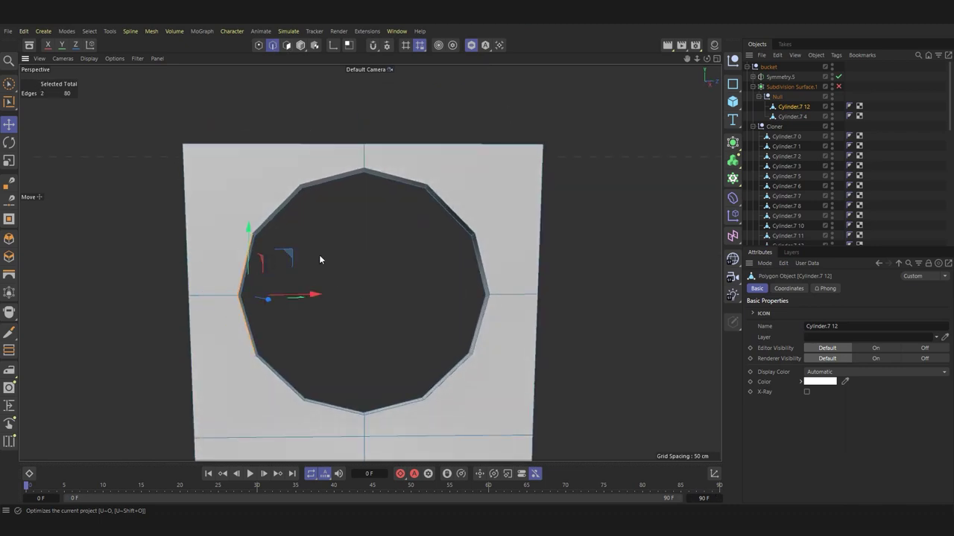
pyautogui.scroll(2, 319, 255)
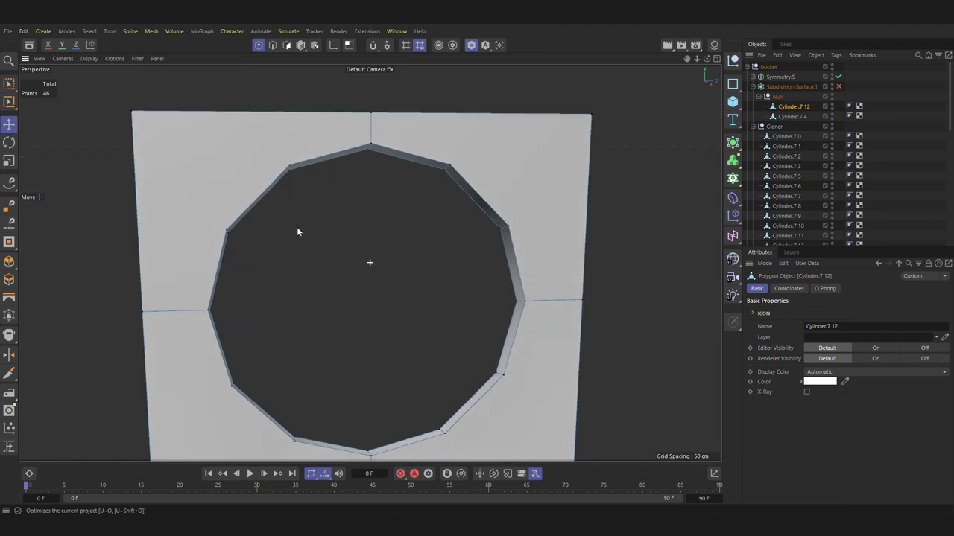
pyautogui.keyDown('alt'); pyautogui.moveTo(296, 226); pyautogui.dragTo(289, 219); pyautogui.keyUp('alt')
# Step: With Line Cut, cut edges from the stave's top edge and left side to the hole rim
pyautogui.press('k')
pyautogui.press('k')
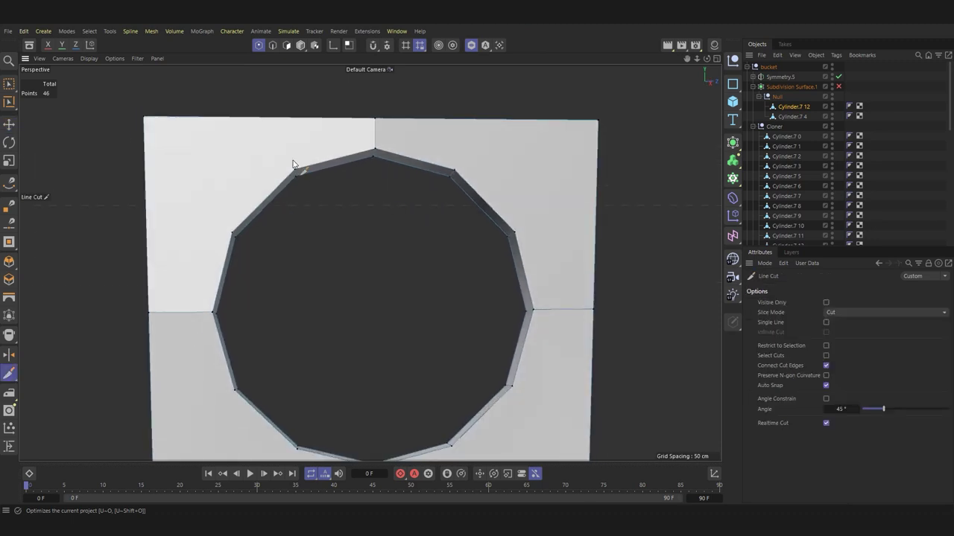
pyautogui.click(456, 110)
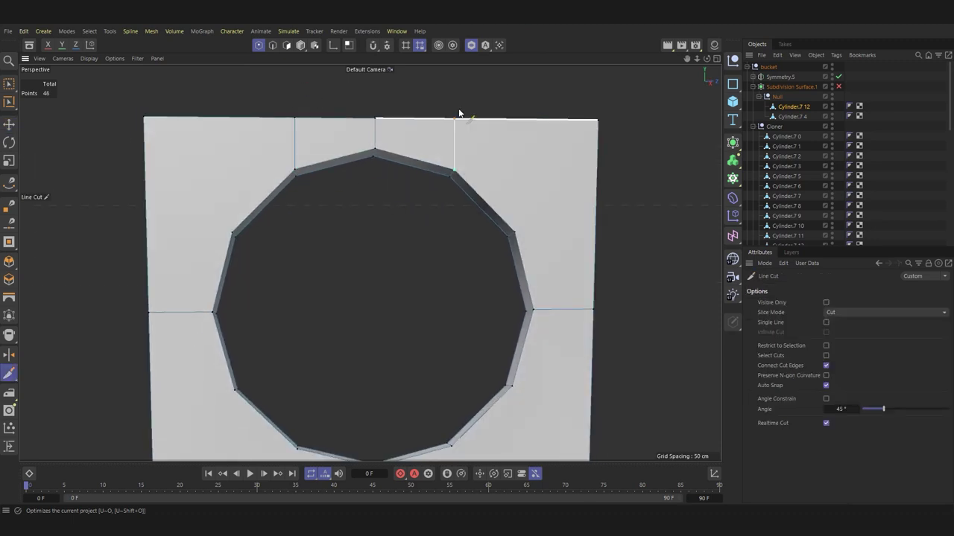
pyautogui.click(453, 177)
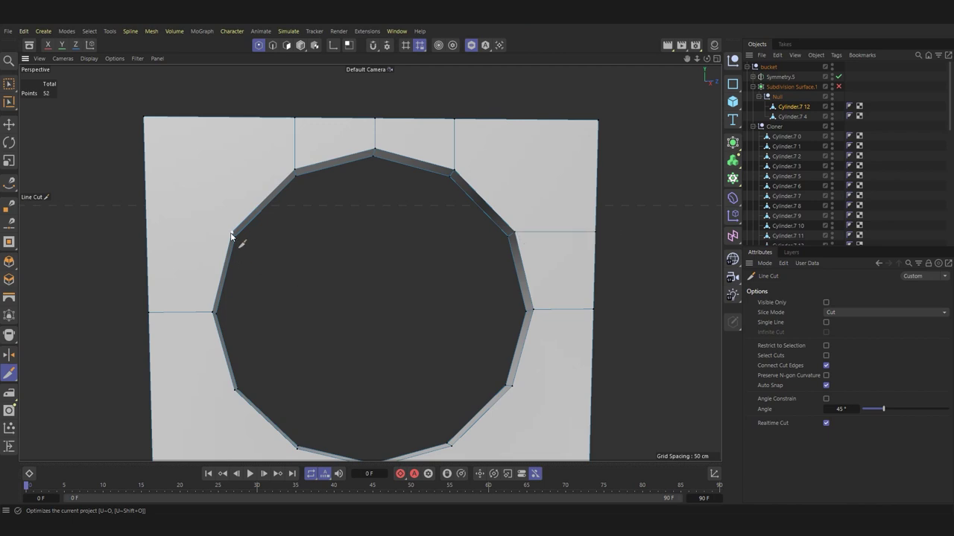
pyautogui.click(90, 236)
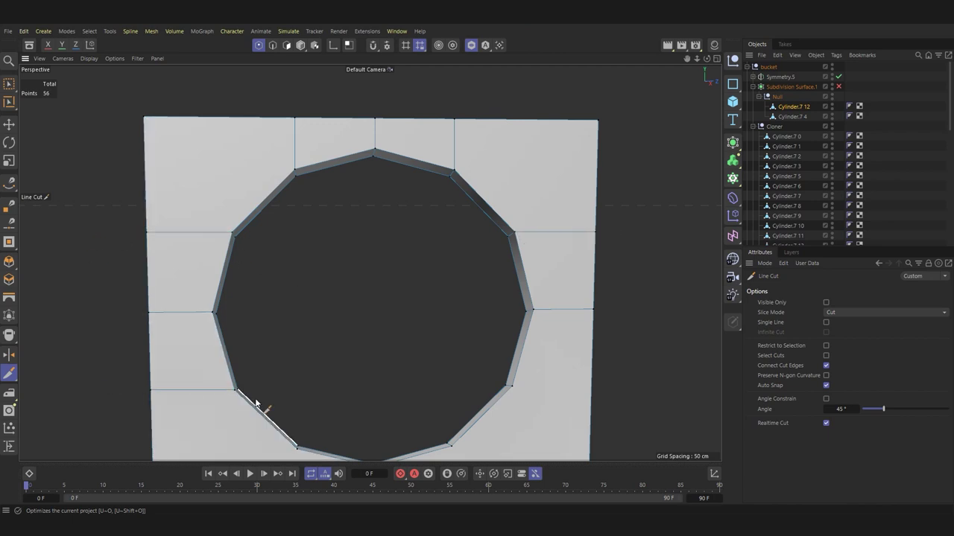
# Step: Start a cut at a hole rim vertex in the side orthographic view
pyautogui.moveTo(609, 388)
pyautogui.keyDown('alt'); pyautogui.mouseDown()
pyautogui.moveTo(459, 281)
pyautogui.moveTo(550, 300)
pyautogui.moveTo(535, 264)
pyautogui.moveTo(488, 322)
pyautogui.moveTo(283, 305)
pyautogui.mouseUp(); pyautogui.keyUp('alt')
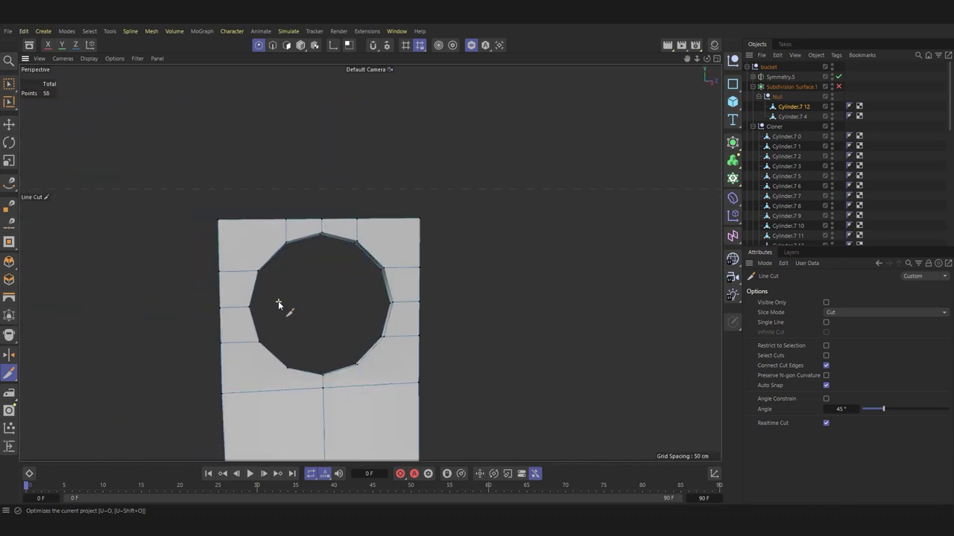
pyautogui.middleClick(283, 305)
pyautogui.middleClick(192, 333)
pyautogui.scroll(3, 348, 160)
pyautogui.scroll(3, 358, 156)
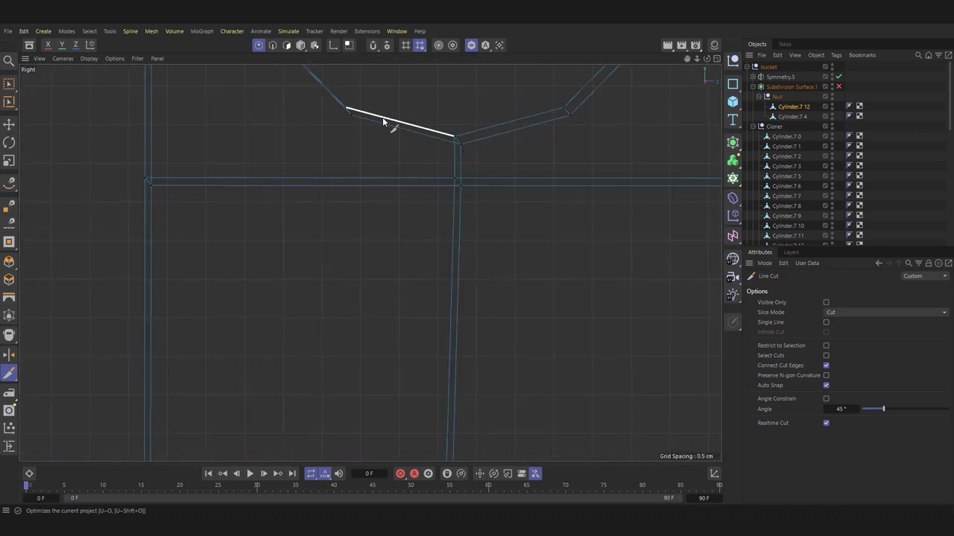
pyautogui.click(352, 117)
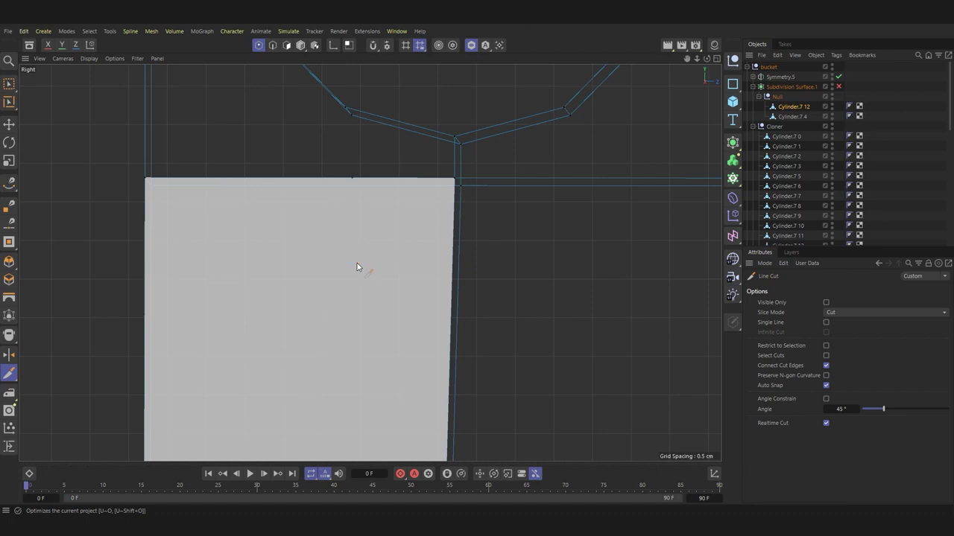
pyautogui.scroll(-5, 357, 266)
pyautogui.middleClick(436, 230)
pyautogui.press('F1')
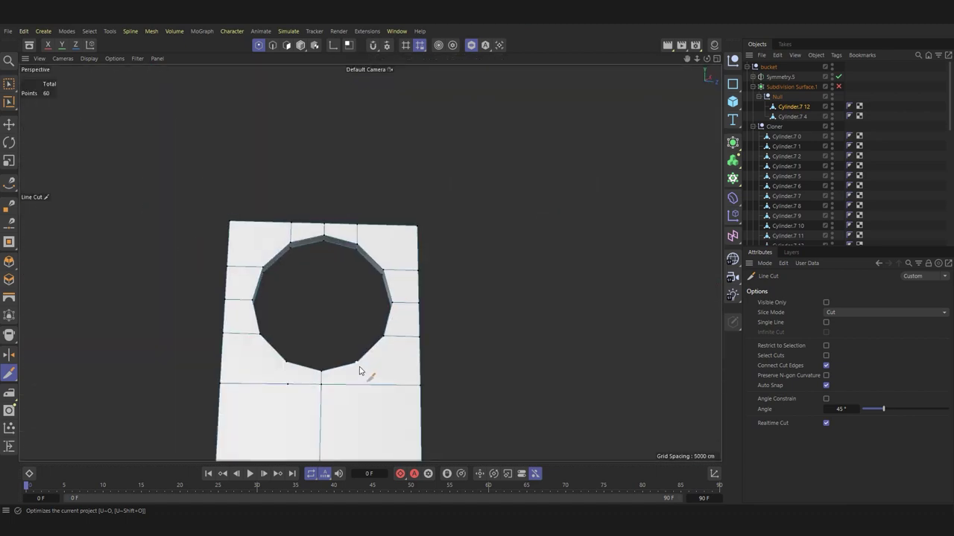
# Step: Undo the stray cut vertices and cut vertical edges down from the rim vertices
pyautogui.moveTo(362, 404)
pyautogui.keyDown('alt'); pyautogui.mouseDown()
pyautogui.moveTo(426, 401)
pyautogui.moveTo(375, 402)
pyautogui.moveTo(258, 341)
pyautogui.mouseUp(); pyautogui.keyUp('alt')
pyautogui.scroll(3, 375, 402)
pyautogui.keyDown('alt'); pyautogui.moveTo(404, 355); pyautogui.dragTo(360, 400); pyautogui.keyUp('alt')
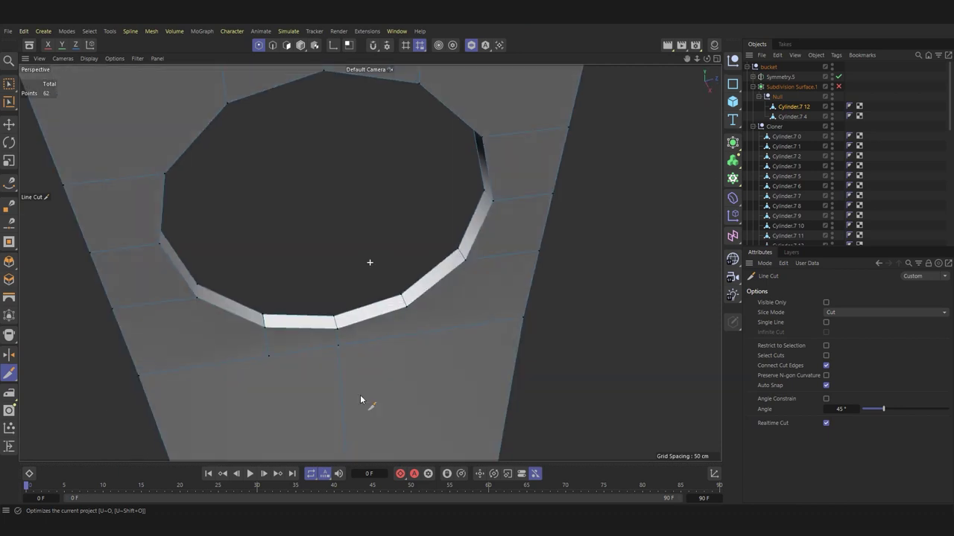
pyautogui.hotkey('ctrl', 'z')
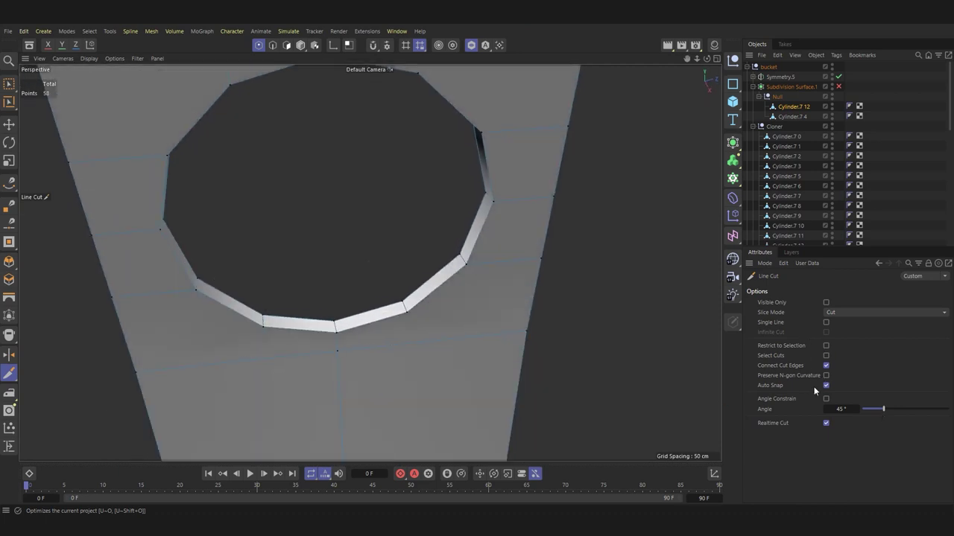
pyautogui.moveTo(266, 319)
pyautogui.mouseDown()
pyautogui.moveTo(266, 383)
pyautogui.moveTo(388, 345)
pyautogui.moveTo(230, 357)
pyautogui.moveTo(318, 341)
pyautogui.mouseUp()
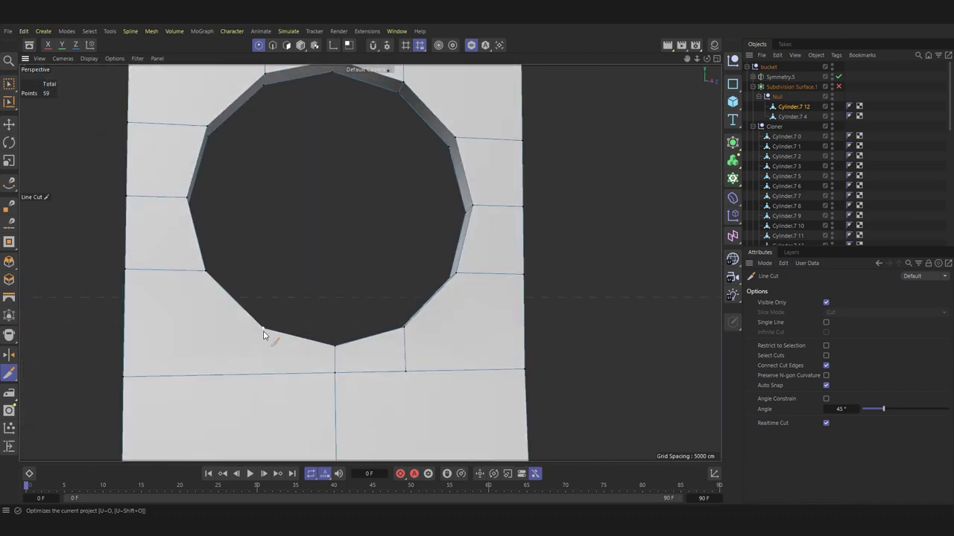
pyautogui.moveTo(261, 401)
pyautogui.keyDown('alt'); pyautogui.mouseDown()
pyautogui.moveTo(432, 390)
pyautogui.moveTo(403, 325)
pyautogui.mouseUp(); pyautogui.keyUp('alt')
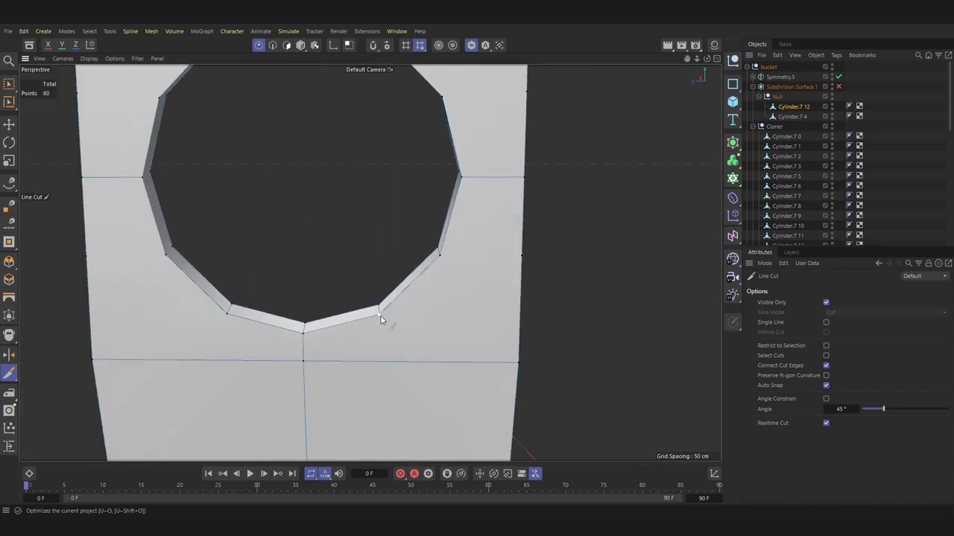
pyautogui.click(377, 394)
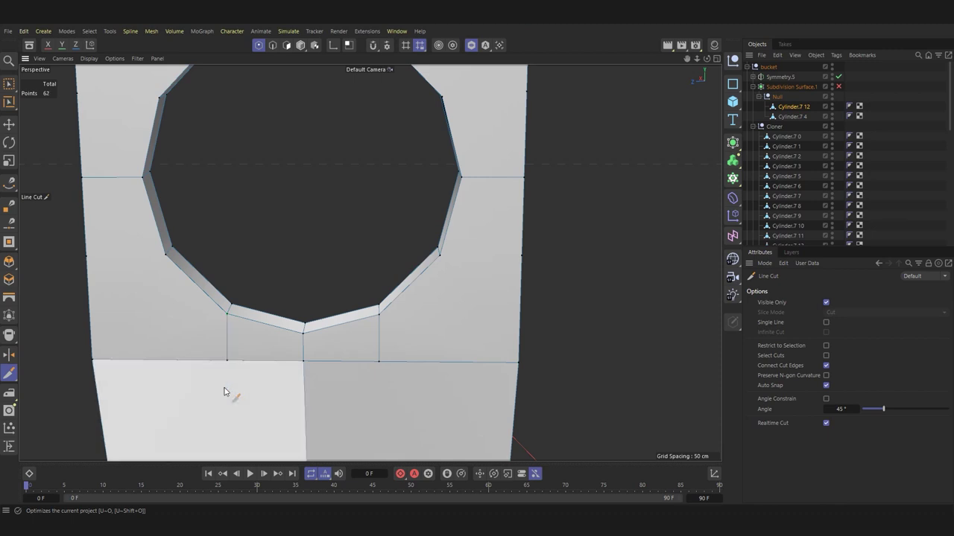
# Step: Finish the cuts on the hole's upper-right and left faces
pyautogui.keyDown('alt'); pyautogui.moveTo(226, 389); pyautogui.dragTo(302, 266); pyautogui.keyUp('alt')
pyautogui.scroll(2, 377, 277)
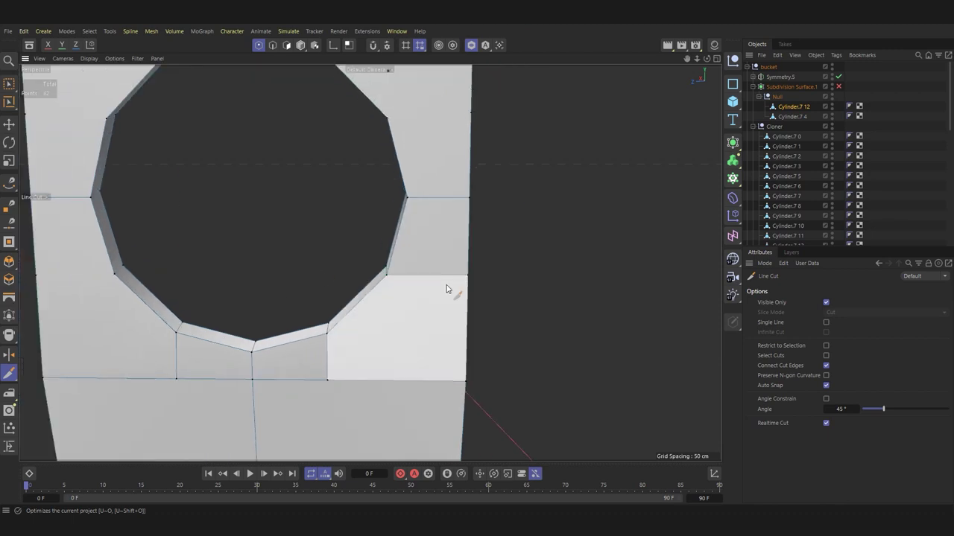
pyautogui.keyDown('alt'); pyautogui.moveTo(447, 288); pyautogui.dragTo(367, 155); pyautogui.keyUp('alt')
pyautogui.moveTo(487, 147)
pyautogui.keyDown('alt'); pyautogui.mouseDown()
pyautogui.moveTo(383, 181)
pyautogui.moveTo(469, 186)
pyautogui.moveTo(472, 149)
pyautogui.mouseUp(); pyautogui.keyUp('alt')
pyautogui.press('Escape')
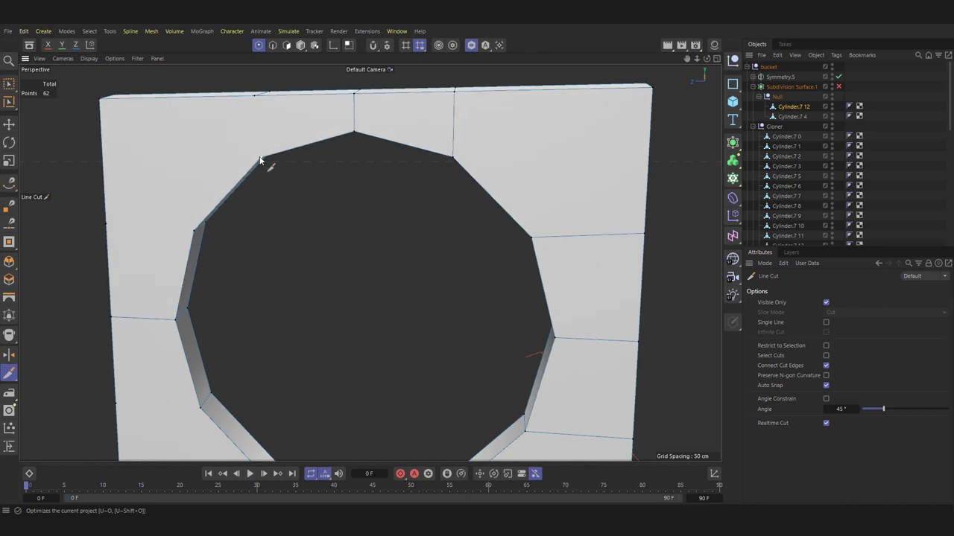
pyautogui.keyDown('alt'); pyautogui.moveTo(255, 101); pyautogui.dragTo(255, 228); pyautogui.keyUp('alt')
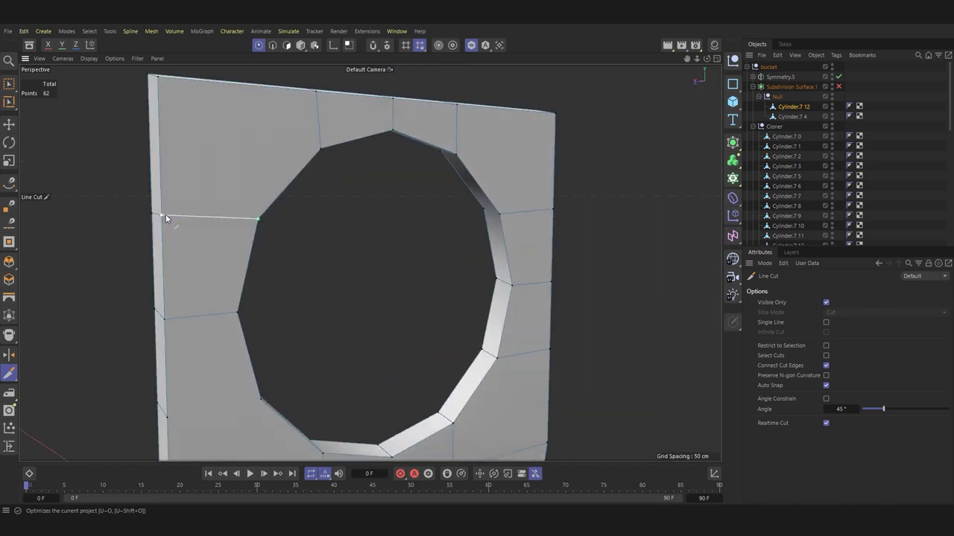
pyautogui.press('Escape')
# Step: Cut an edge along the full length of the post
pyautogui.scroll(3, 169, 423)
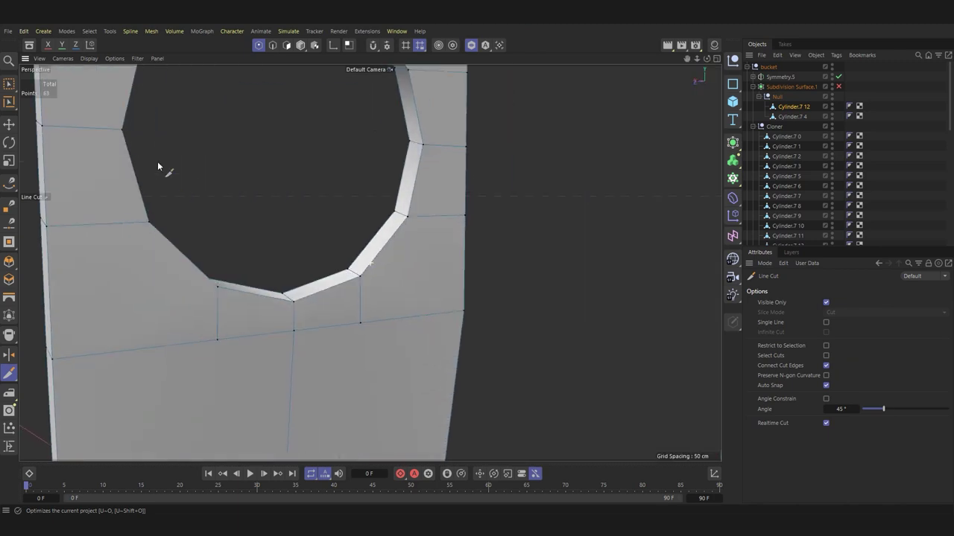
pyautogui.middleClick(159, 164)
pyautogui.scroll(2, 335, 176)
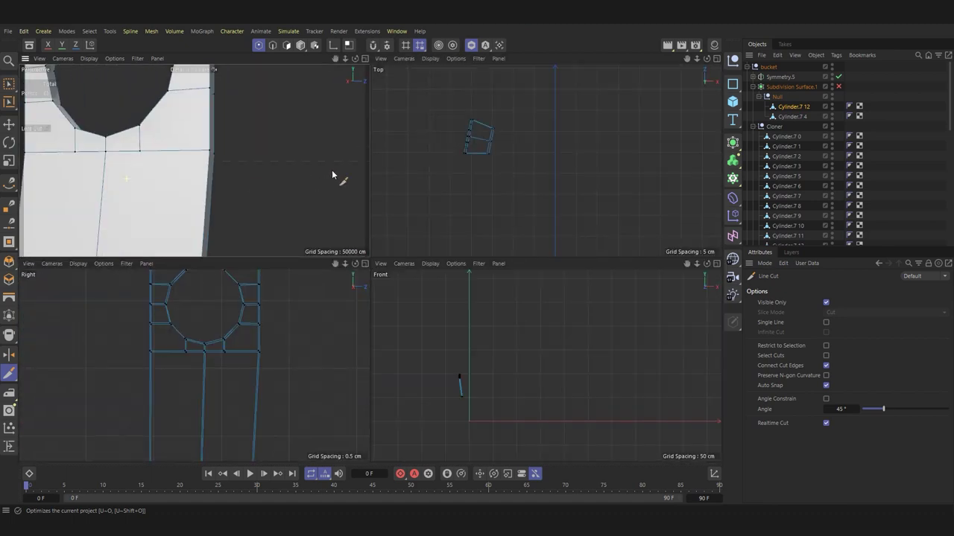
pyautogui.middleClick(251, 266)
pyautogui.scroll(-5, 213, 366)
pyautogui.scroll(-2, 248, 348)
pyautogui.scroll(-1, 248, 347)
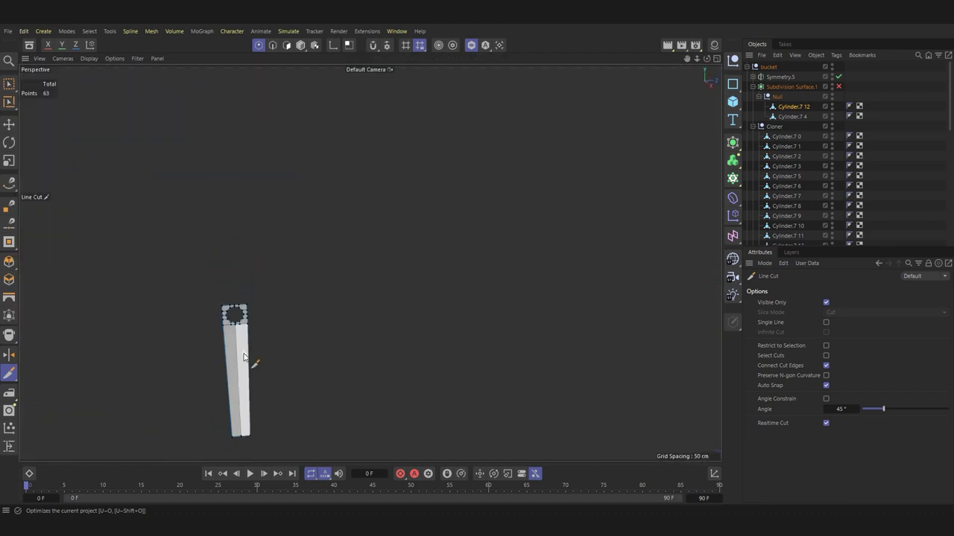
pyautogui.scroll(5, 257, 223)
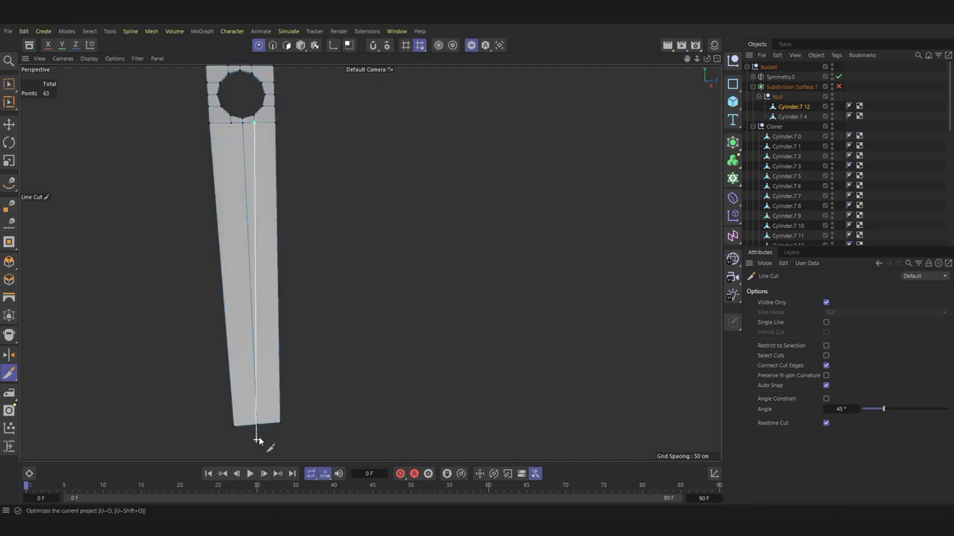
pyautogui.scroll(2, 256, 436)
pyautogui.click(266, 437)
pyautogui.scroll(-2, 260, 241)
# Step: Add a second lengthwise edge from the post's top down to its bottom end
pyautogui.click(233, 147)
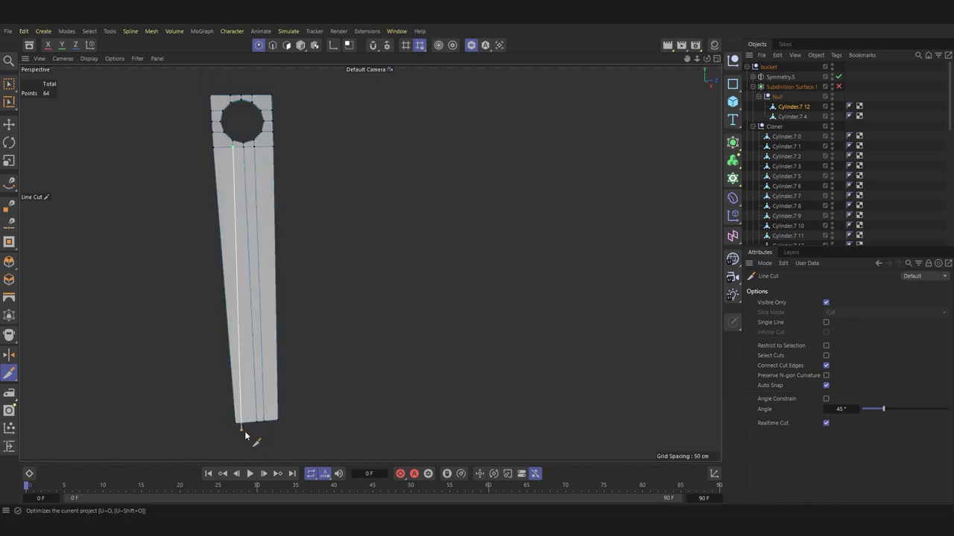
pyautogui.moveTo(220, 325)
pyautogui.keyDown('alt'); pyautogui.mouseDown()
pyautogui.moveTo(464, 284)
pyautogui.moveTo(511, 213)
pyautogui.mouseUp(); pyautogui.keyUp('alt')
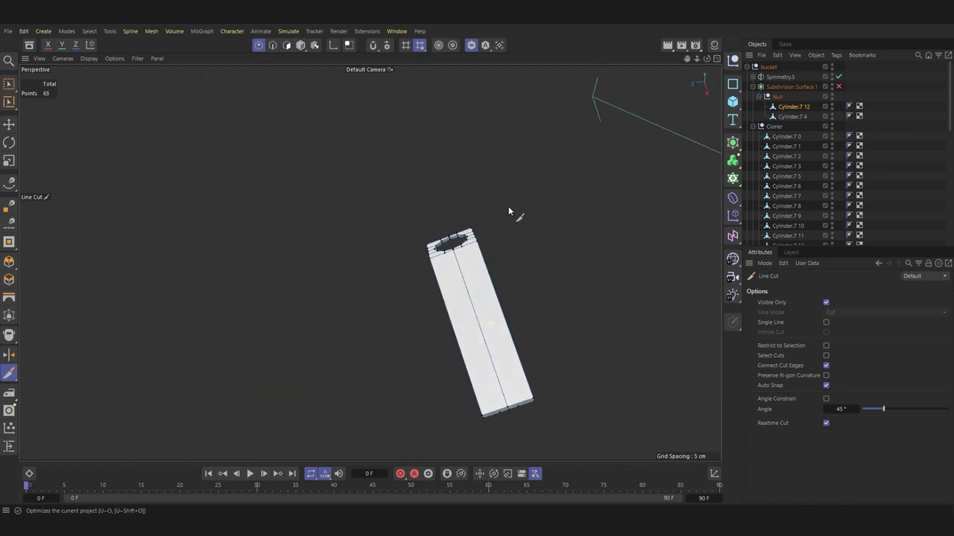
pyautogui.scroll(5, 505, 381)
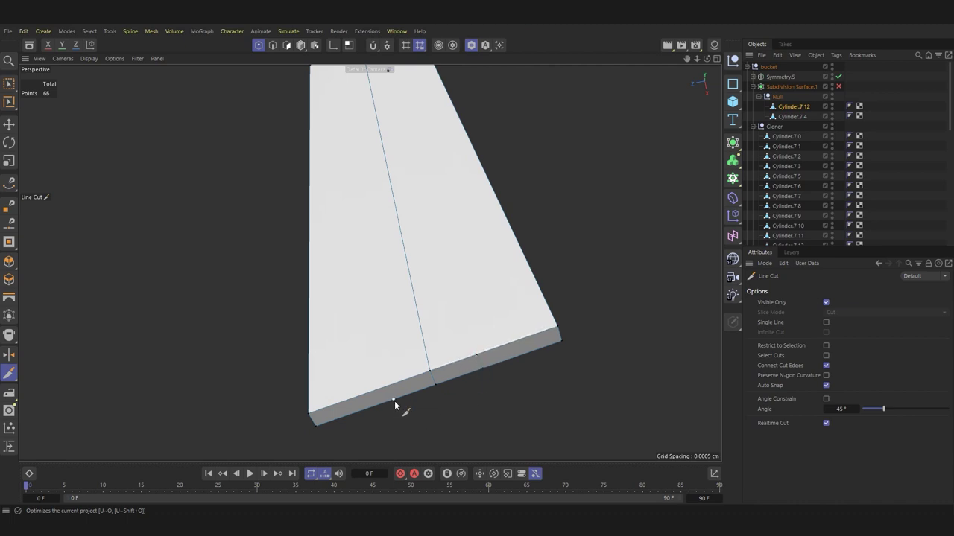
pyautogui.keyDown('alt'); pyautogui.moveTo(387, 393); pyautogui.dragTo(389, 159); pyautogui.keyUp('alt')
pyautogui.moveTo(385, 103); pyautogui.dragTo(413, 376)
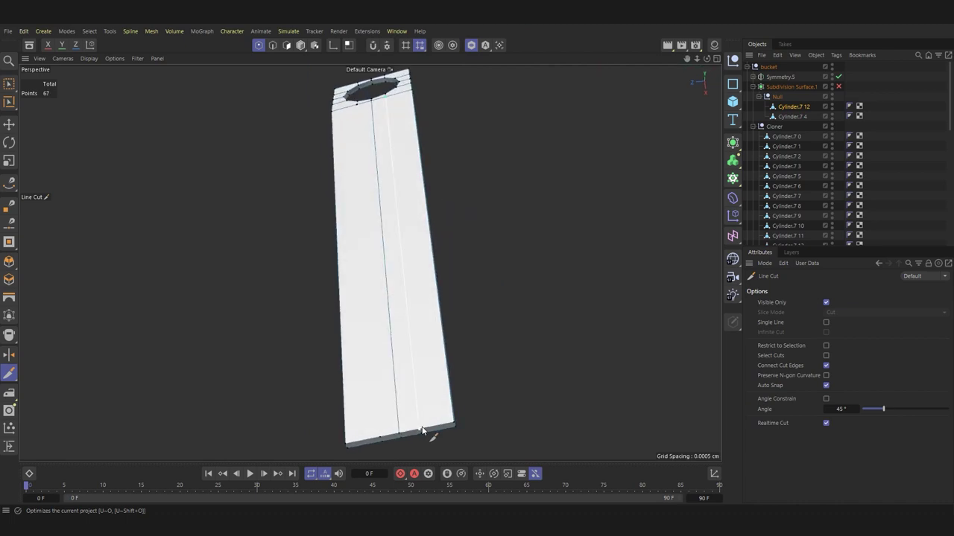
pyautogui.moveTo(380, 440)
pyautogui.keyDown('alt'); pyautogui.mouseDown()
pyautogui.moveTo(480, 311)
pyautogui.moveTo(490, 333)
pyautogui.mouseUp(); pyautogui.keyUp('alt')
pyautogui.moveTo(412, 226)
pyautogui.keyDown('alt'); pyautogui.mouseDown()
pyautogui.moveTo(468, 230)
pyautogui.moveTo(361, 207)
pyautogui.mouseUp(); pyautogui.keyUp('alt')
# Step: Add loop cuts near the post's top edge with Loop/Path Cut
pyautogui.press('e')
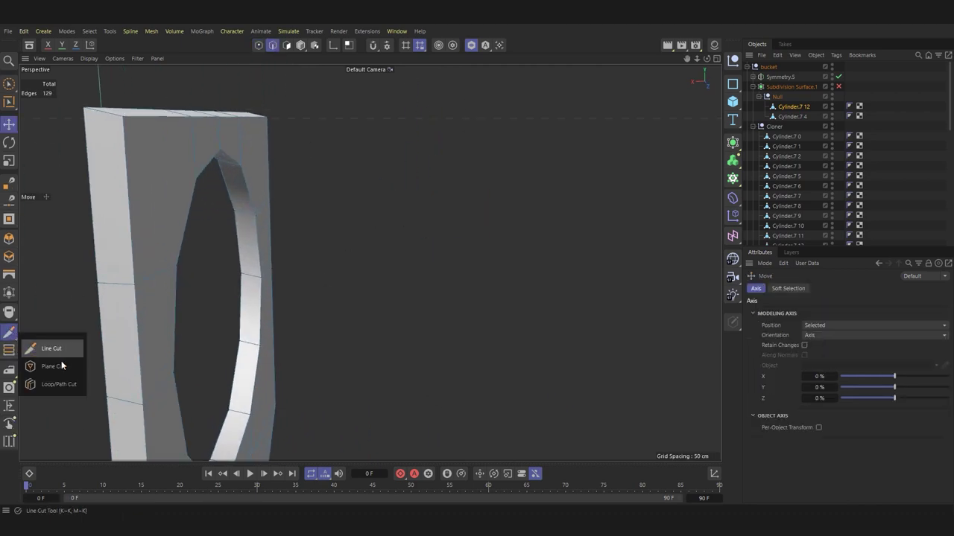
pyautogui.click(56, 384)
pyautogui.scroll(3, 227, 179)
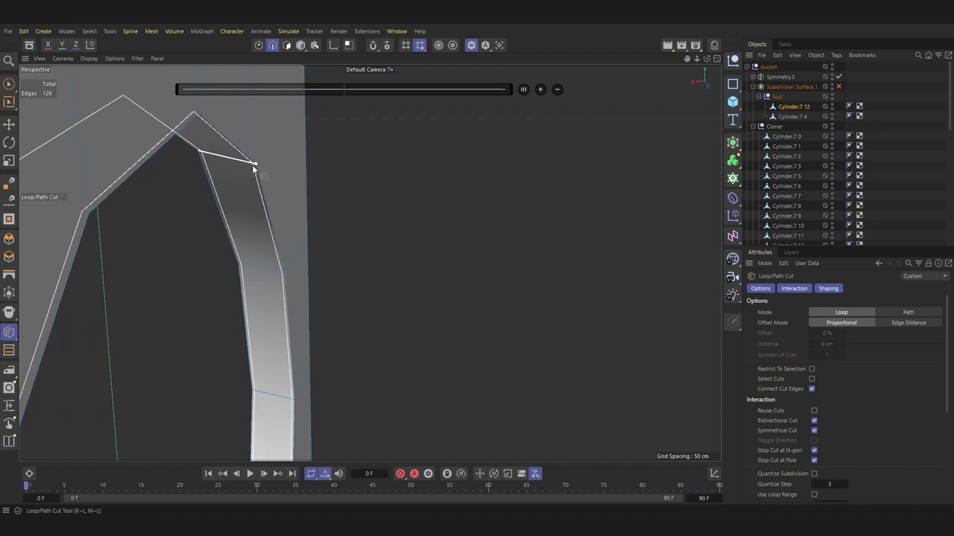
pyautogui.scroll(-5, 223, 171)
pyautogui.scroll(5, 166, 142)
pyautogui.scroll(2, 175, 153)
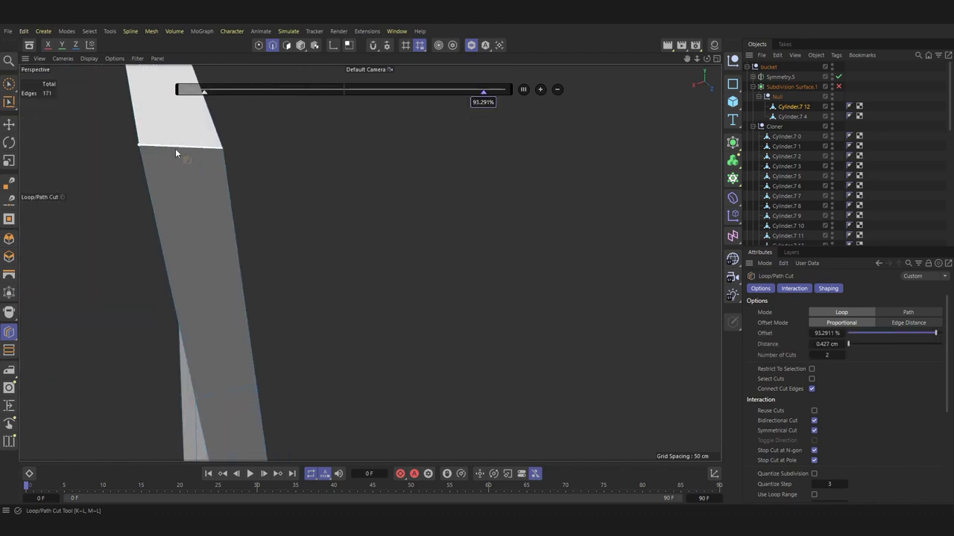
pyautogui.press('Escape')
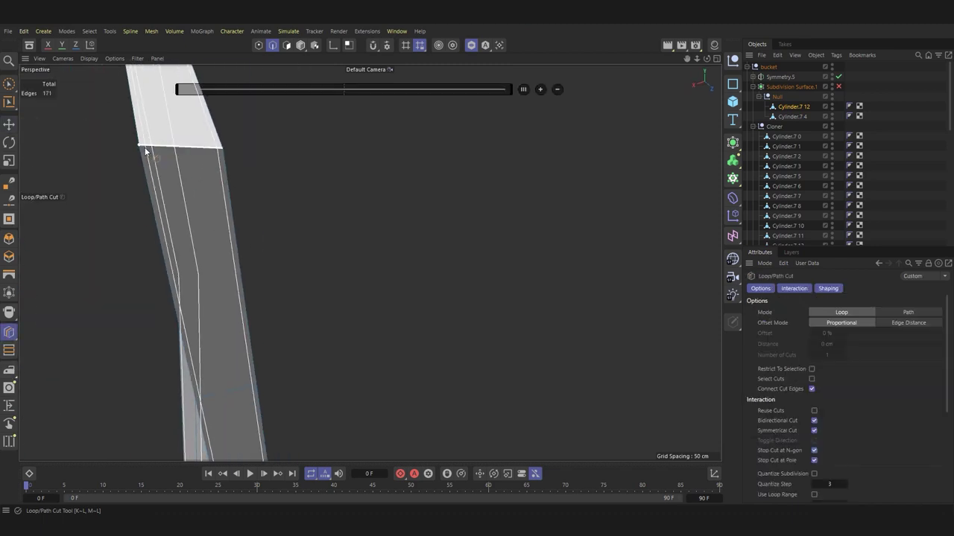
pyautogui.keyDown('alt'); pyautogui.moveTo(160, 184); pyautogui.dragTo(241, 198); pyautogui.keyUp('alt')
# Step: Select the vertical edge loop along the post's side and edge-slide it
pyautogui.click(10, 103)
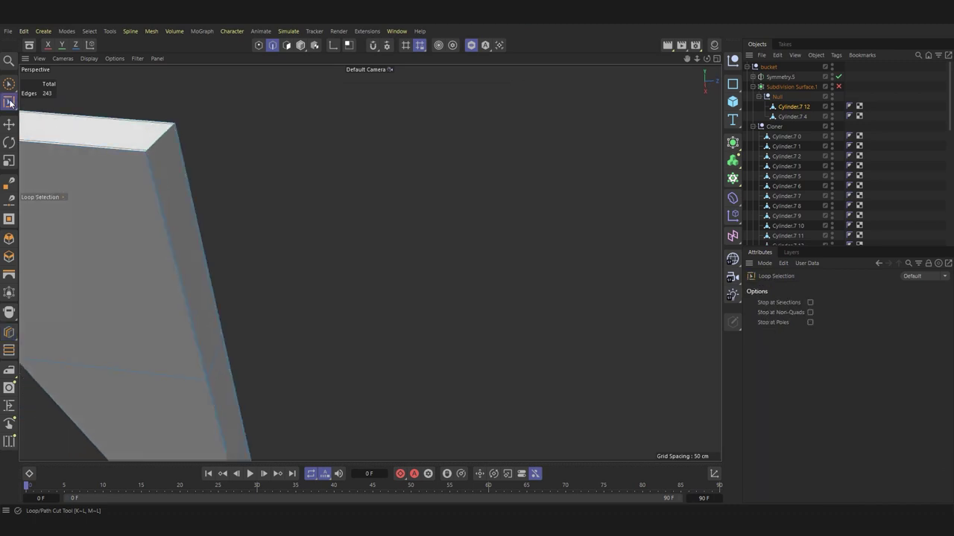
pyautogui.click(153, 151)
pyautogui.press('m')
pyautogui.press('o')
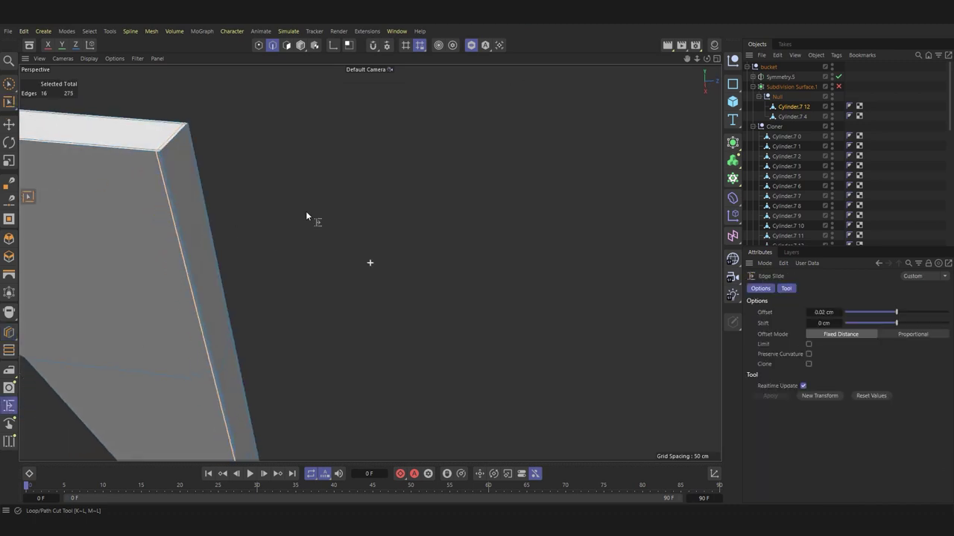
pyautogui.keyDown('alt'); pyautogui.moveTo(305, 216); pyautogui.dragTo(26, 124); pyautogui.keyUp('alt')
pyautogui.click(10, 103)
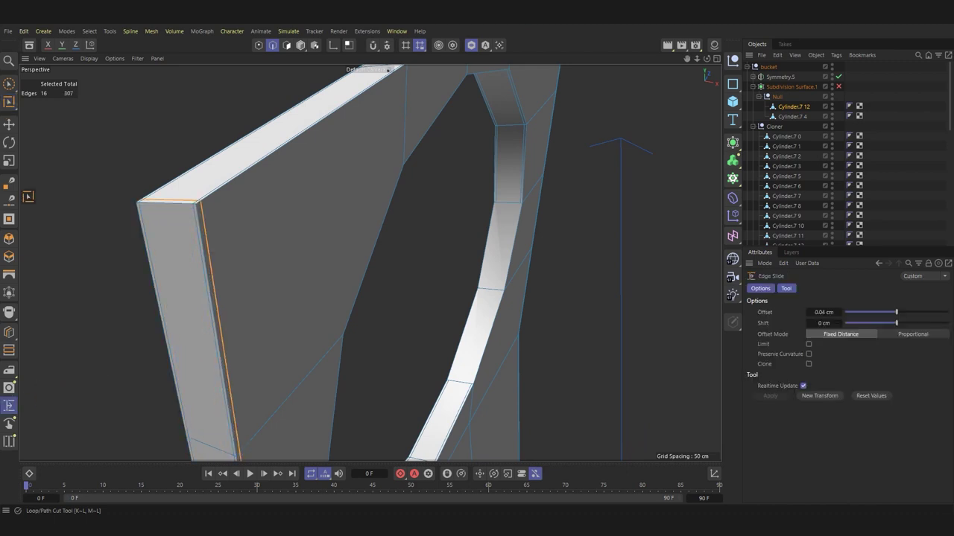
pyautogui.moveTo(28, 196)
pyautogui.keyDown('alt'); pyautogui.mouseDown()
pyautogui.moveTo(84, 367)
pyautogui.moveTo(156, 346)
pyautogui.mouseUp(); pyautogui.keyUp('alt')
pyautogui.scroll(3, 370, 378)
# Step: Add loops around the hole rim and run Optimize to merge stray points
pyautogui.press('k')
pyautogui.press('l')
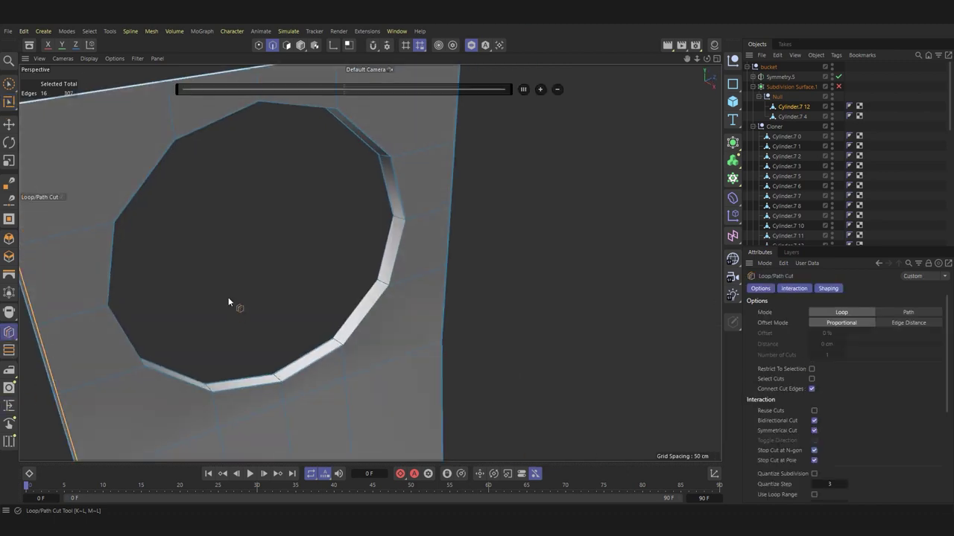
pyautogui.moveTo(228, 302)
pyautogui.keyDown('alt'); pyautogui.mouseDown()
pyautogui.moveTo(150, 338)
pyautogui.moveTo(178, 317)
pyautogui.moveTo(160, 313)
pyautogui.moveTo(259, 337)
pyautogui.mouseUp(); pyautogui.keyUp('alt')
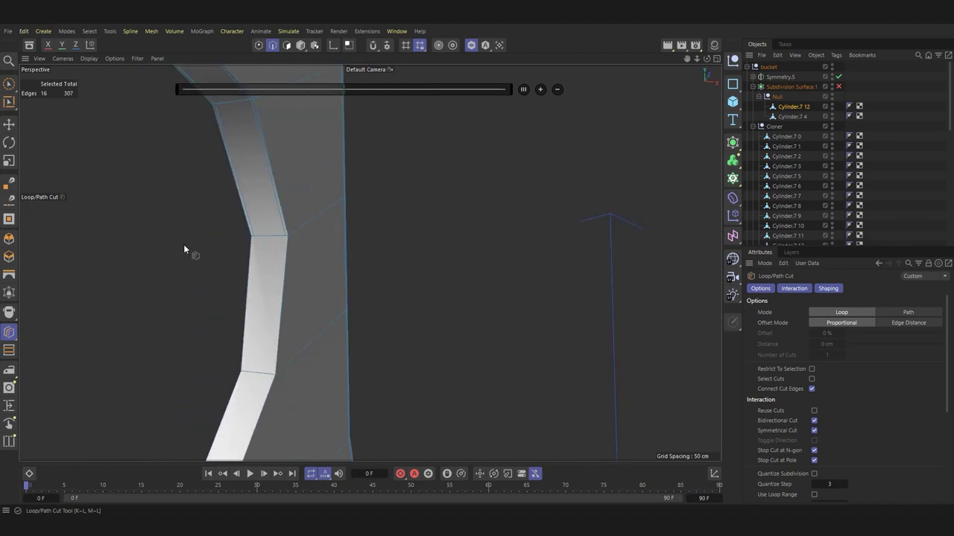
pyautogui.press('e')
pyautogui.click(275, 199)
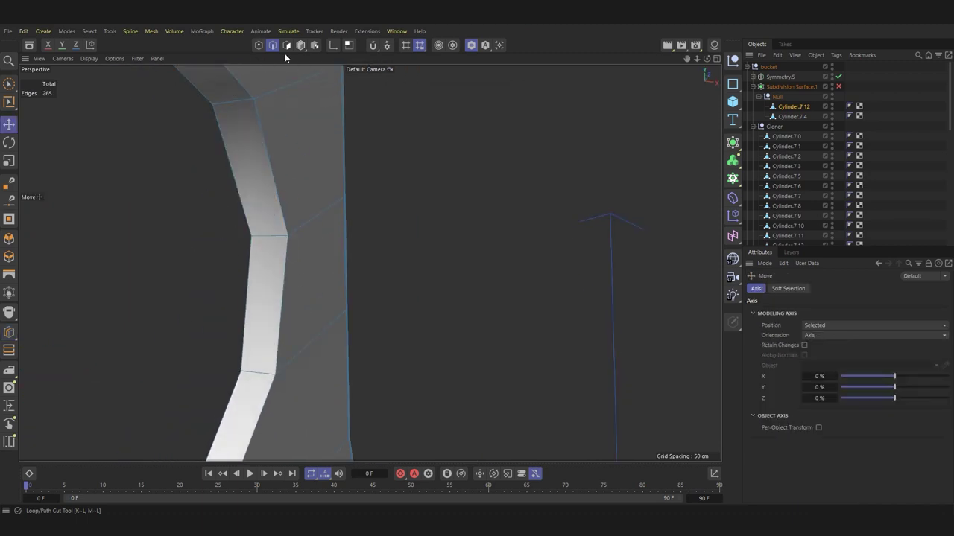
pyautogui.click(287, 45)
pyautogui.rightClick(307, 279)
pyautogui.click(345, 251)
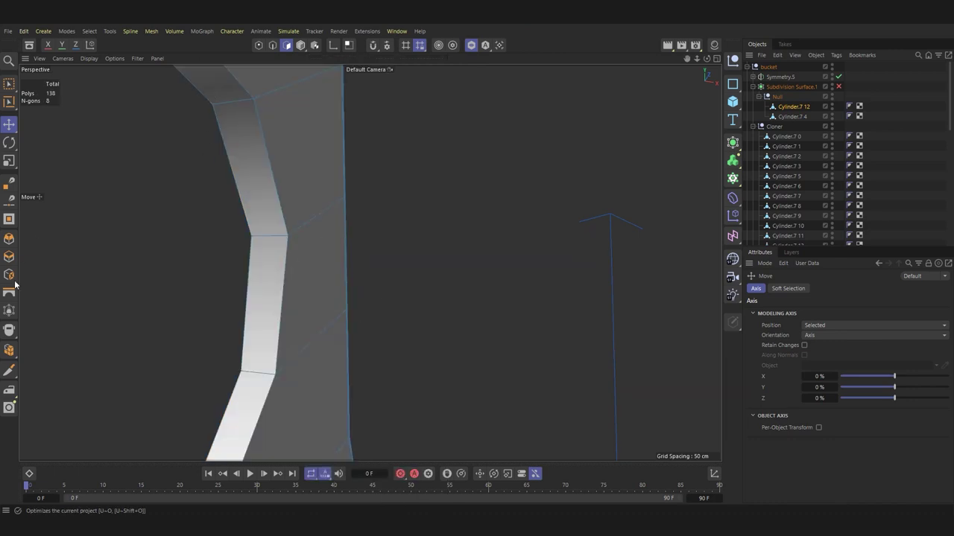
# Step: Add a loop cut near the frame's bend and slide it tight against the corner
pyautogui.click(12, 370)
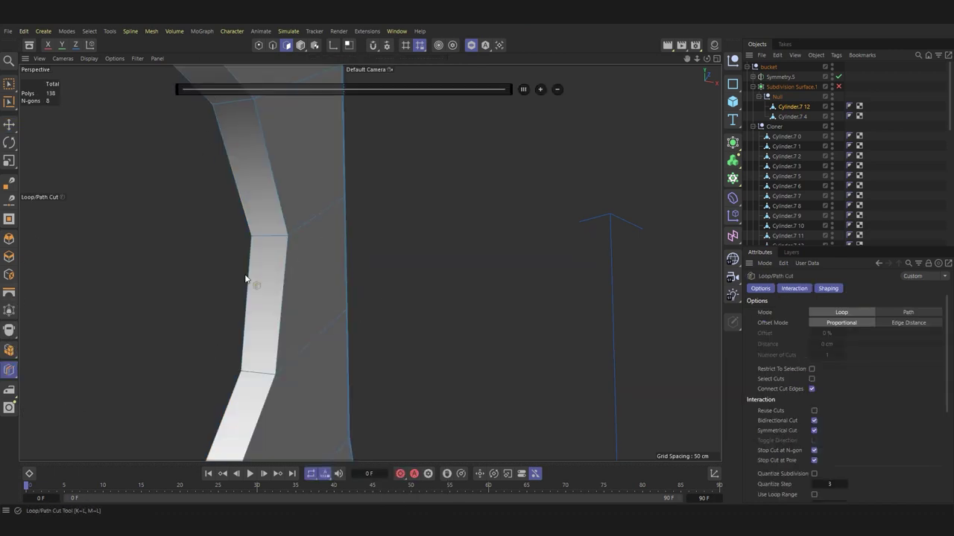
pyautogui.click(253, 237)
pyautogui.press('e')
pyautogui.keyDown('alt'); pyautogui.moveTo(238, 249); pyautogui.dragTo(248, 242); pyautogui.keyUp('alt')
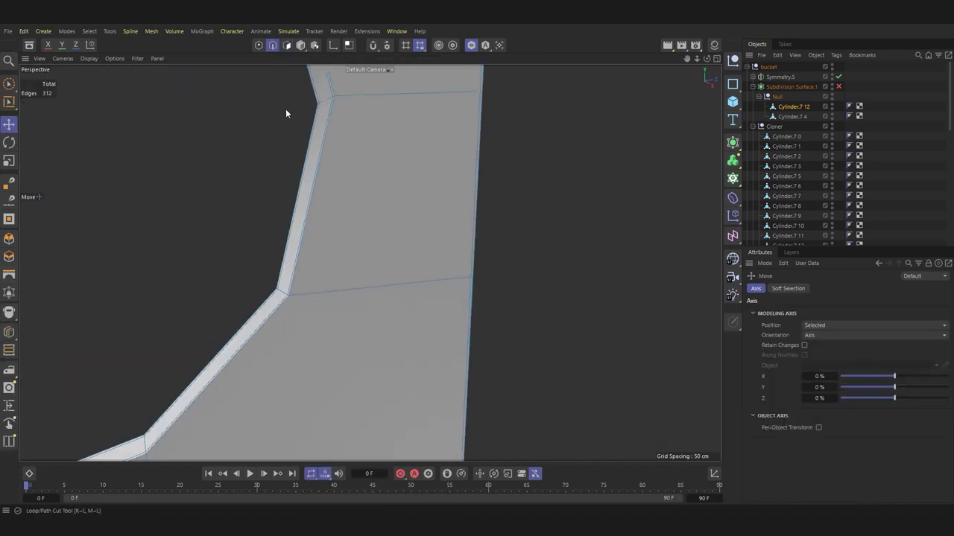
pyautogui.keyDown('alt'); pyautogui.moveTo(312, 254); pyautogui.dragTo(126, 388); pyautogui.keyUp('alt')
pyautogui.press('m')
pyautogui.press('o')
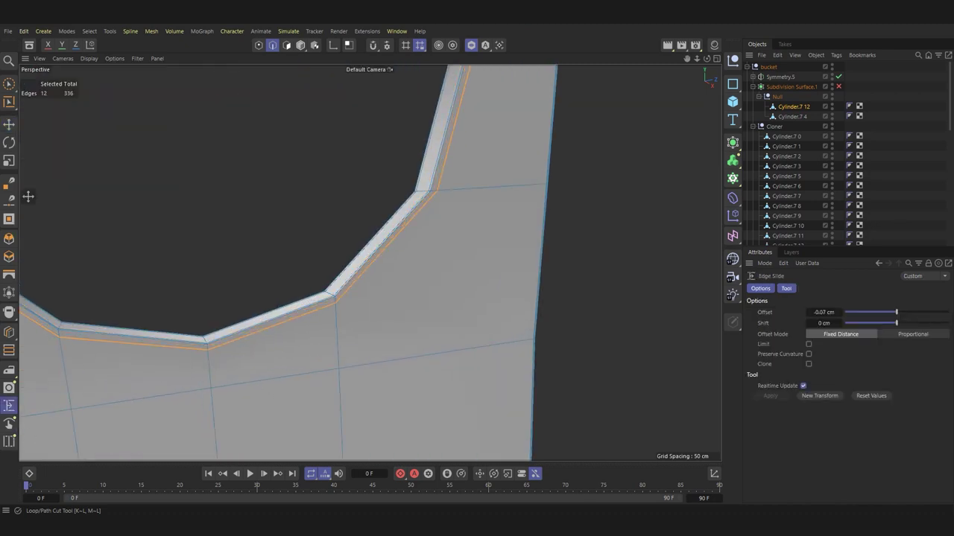
pyautogui.keyDown('alt'); pyautogui.moveTo(270, 372); pyautogui.dragTo(429, 290); pyautogui.keyUp('alt')
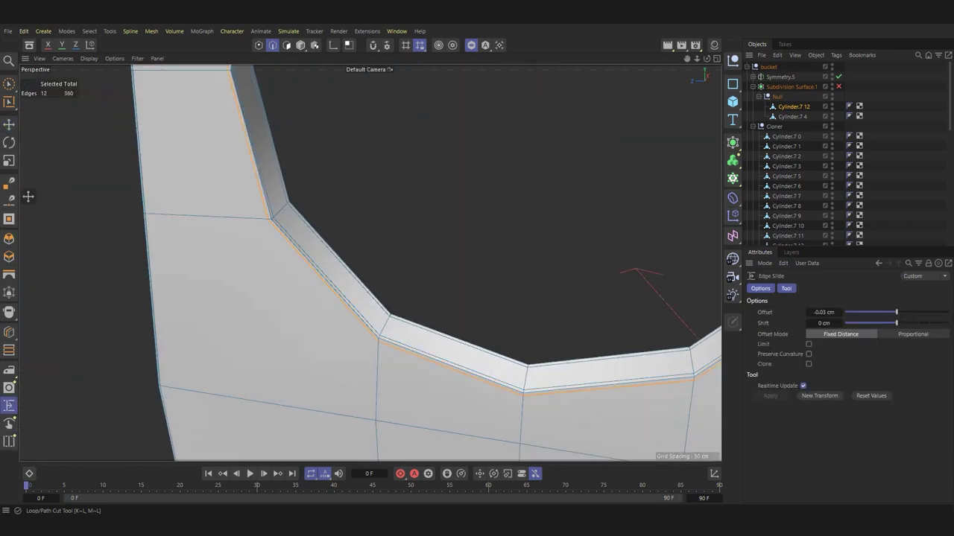
pyautogui.scroll(-5, 324, 283)
pyautogui.moveTo(354, 214)
pyautogui.keyDown('alt'); pyautogui.mouseDown()
pyautogui.moveTo(526, 260)
pyautogui.moveTo(455, 240)
pyautogui.moveTo(417, 246)
pyautogui.moveTo(458, 247)
pyautogui.moveTo(469, 219)
pyautogui.moveTo(457, 257)
pyautogui.moveTo(584, 284)
pyautogui.mouseUp(); pyautogui.keyUp('alt')
pyautogui.scroll(3, 451, 236)
# Step: Re-enable the Subdivision Surface and clear the edge selection
pyautogui.press('e')
pyautogui.click(459, 251)
pyautogui.press('q')
# Step: Turn off solo view to show the whole well scene
pyautogui.click(471, 45)
pyautogui.scroll(-2, 349, 193)
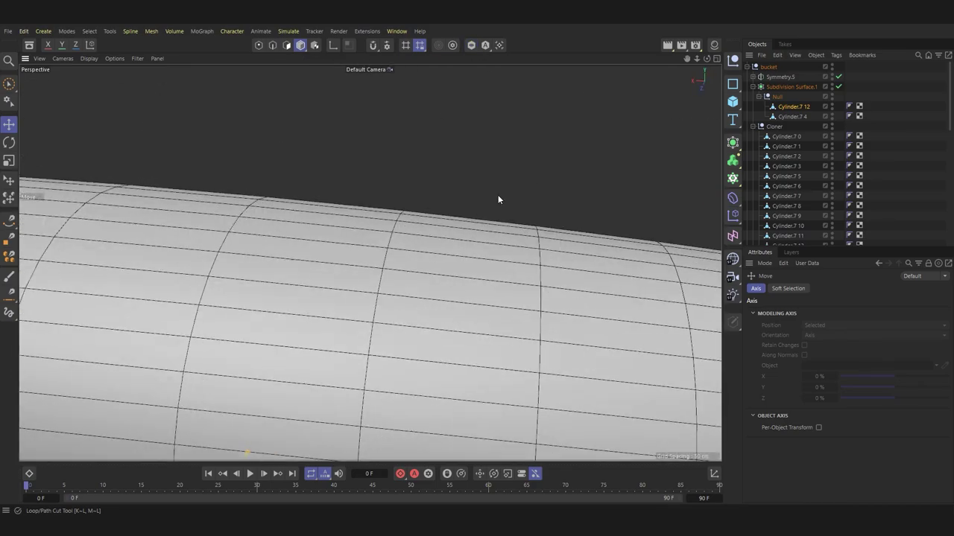
pyautogui.scroll(-4, 479, 208)
pyautogui.scroll(-5, 479, 207)
pyautogui.scroll(5, 601, 254)
pyautogui.scroll(-4, 453, 293)
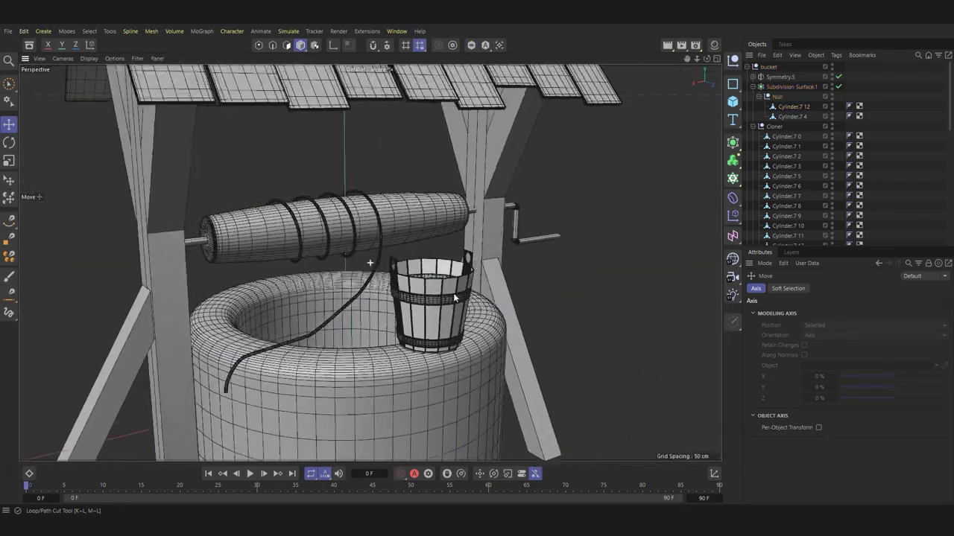
pyautogui.scroll(4, 453, 293)
pyautogui.scroll(-3, 521, 321)
pyautogui.scroll(-3, 499, 264)
pyautogui.keyDown('alt'); pyautogui.moveTo(431, 290); pyautogui.dragTo(402, 283); pyautogui.keyUp('alt')
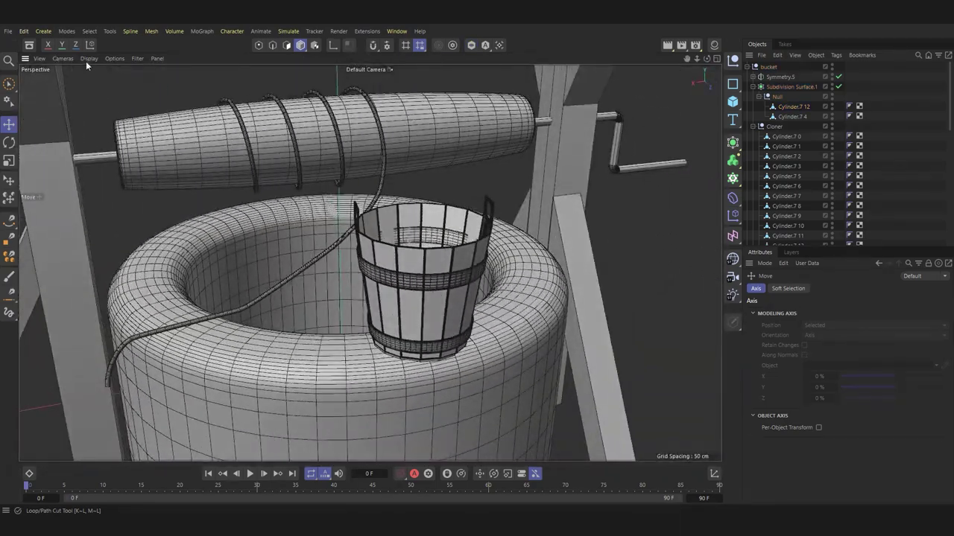
# Step: Switch the viewport display to Gouraud Shading without wireframe
pyautogui.click(88, 58)
pyautogui.click(100, 72)
pyautogui.scroll(-3, 491, 192)
pyautogui.moveTo(484, 190)
pyautogui.keyDown('alt'); pyautogui.mouseDown()
pyautogui.moveTo(426, 175)
pyautogui.moveTo(449, 184)
pyautogui.moveTo(387, 246)
pyautogui.mouseUp(); pyautogui.keyUp('alt')
pyautogui.scroll(2, 417, 198)
pyautogui.scroll(-2, 387, 246)
pyautogui.scroll(3, 287, 319)
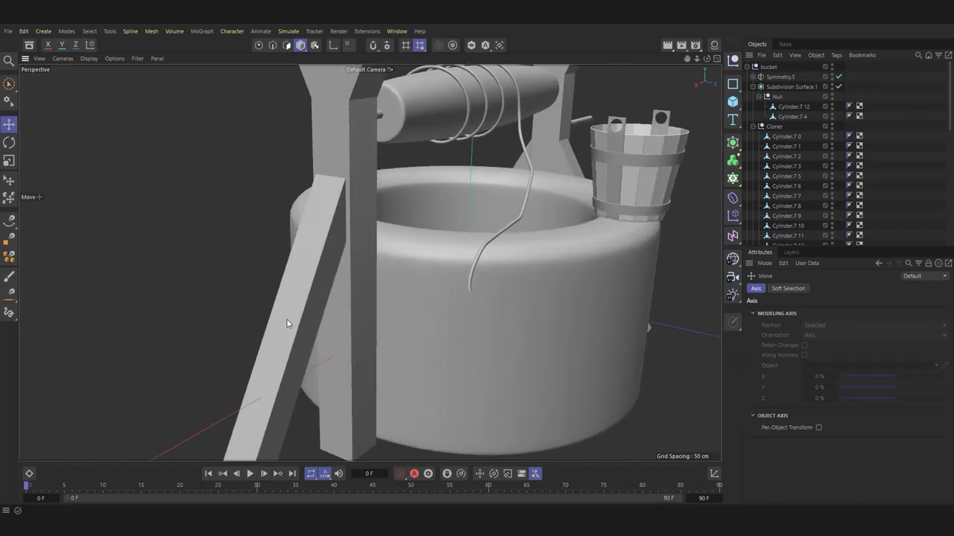
pyautogui.scroll(2, 287, 319)
# Step: Select the diagonal support beam, inspect the roof from several angles, then deselect it
pyautogui.click(287, 319)
pyautogui.scroll(-2, 279, 292)
pyautogui.keyDown('alt'); pyautogui.moveTo(291, 275); pyautogui.dragTo(331, 272); pyautogui.keyUp('alt')
pyautogui.scroll(-3, 333, 273)
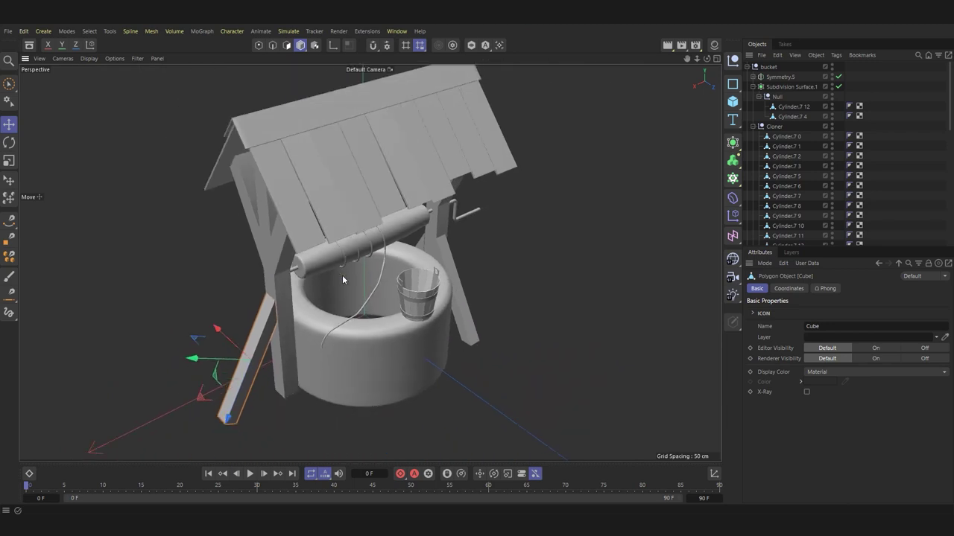
pyautogui.scroll(2, 426, 226)
pyautogui.keyDown('alt'); pyautogui.moveTo(425, 226); pyautogui.dragTo(223, 142); pyautogui.keyUp('alt')
pyautogui.scroll(-2, 399, 218)
pyautogui.scroll(2, 390, 182)
pyautogui.click(180, 123)
# Step: Hide the World Axis, Horizon and HUD overlays via the Filter menu
pyautogui.click(137, 58)
pyautogui.click(157, 144)
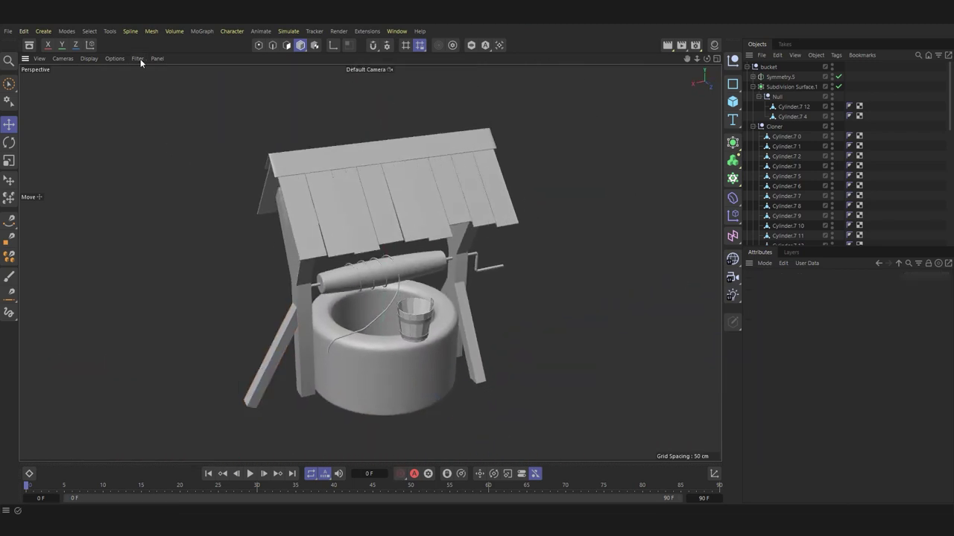
pyautogui.click(138, 59)
pyautogui.click(169, 157)
pyautogui.click(137, 58)
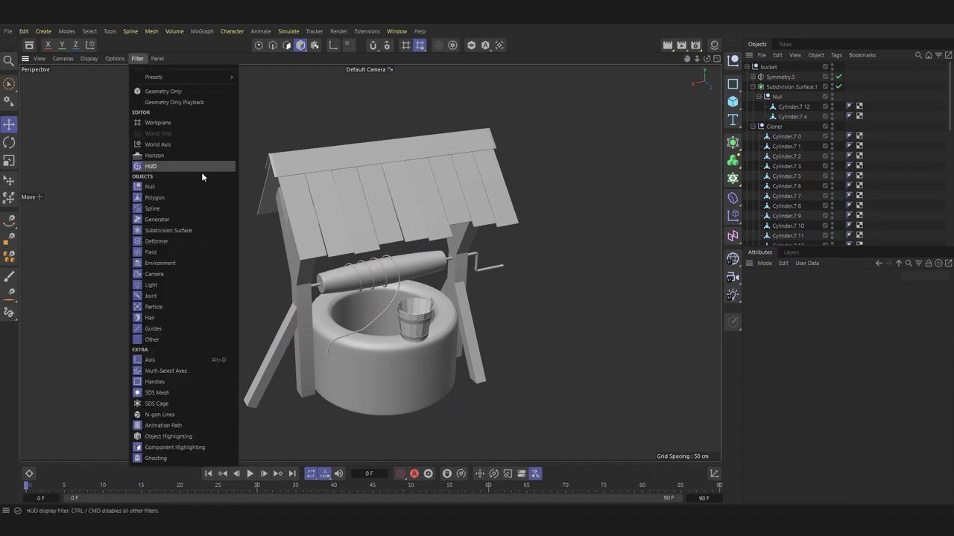
pyautogui.click(172, 165)
pyautogui.moveTo(404, 178)
pyautogui.keyDown('alt'); pyautogui.mouseDown()
pyautogui.moveTo(338, 185)
pyautogui.moveTo(251, 160)
pyautogui.moveTo(147, 149)
pyautogui.mouseUp(); pyautogui.keyUp('alt')
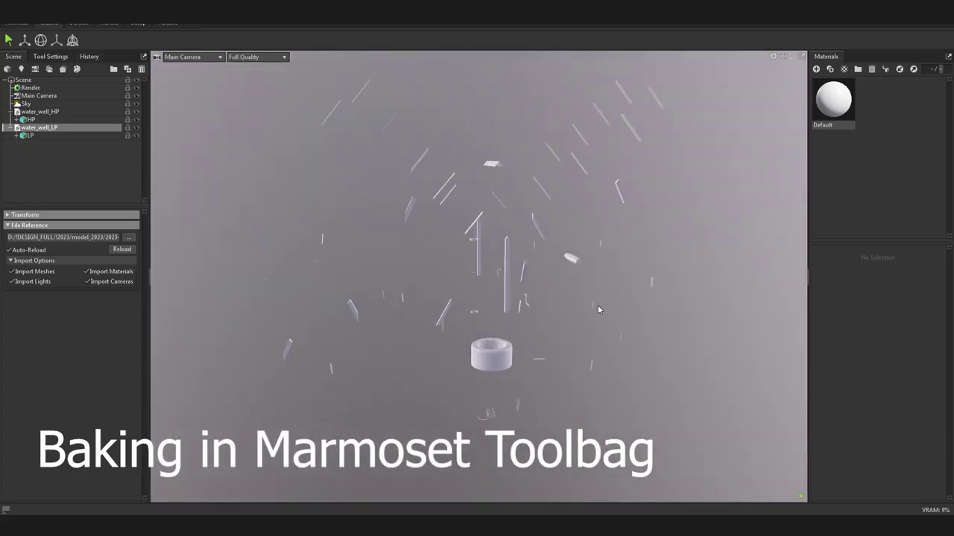
# Step: Add a bake project at 4096, 16 bits, 64x samples, baking Normals, Position and Curvature
pyautogui.moveTo(583, 280); pyautogui.dragTo(515, 317)
pyautogui.click(63, 69)
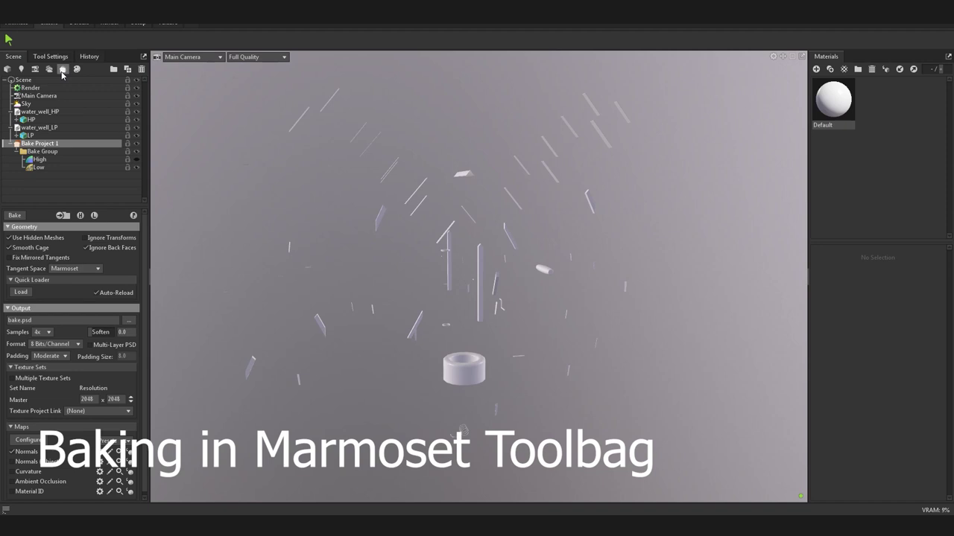
pyautogui.click(31, 119)
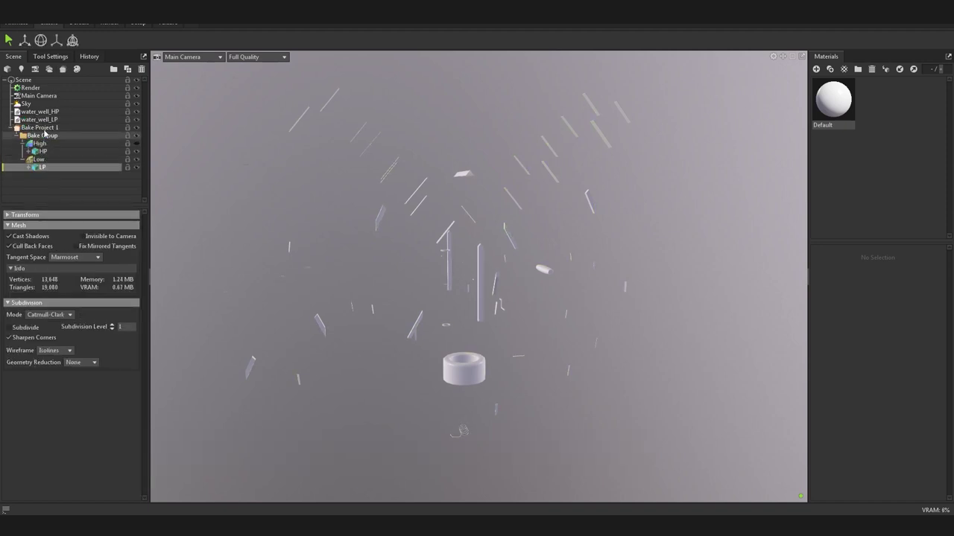
pyautogui.click(38, 128)
pyautogui.click(28, 440)
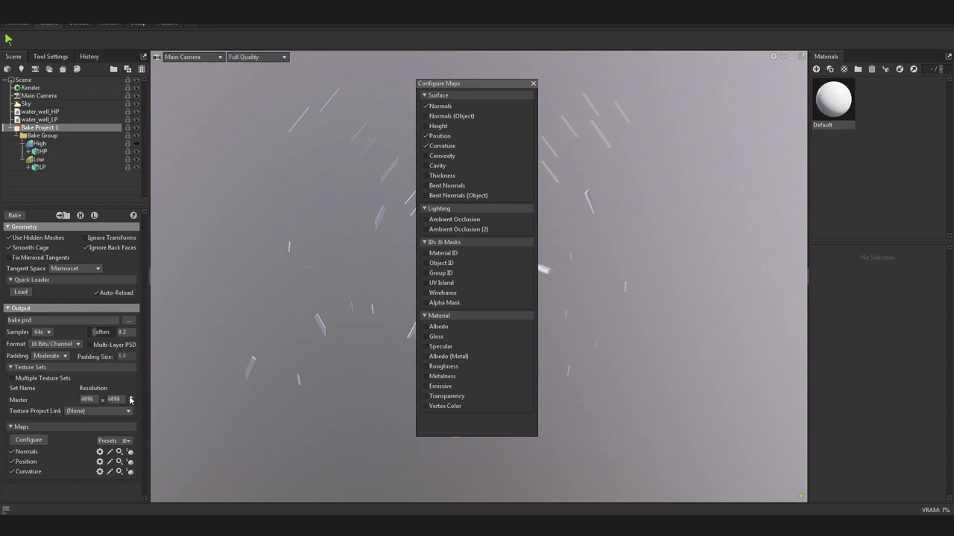
pyautogui.click(532, 84)
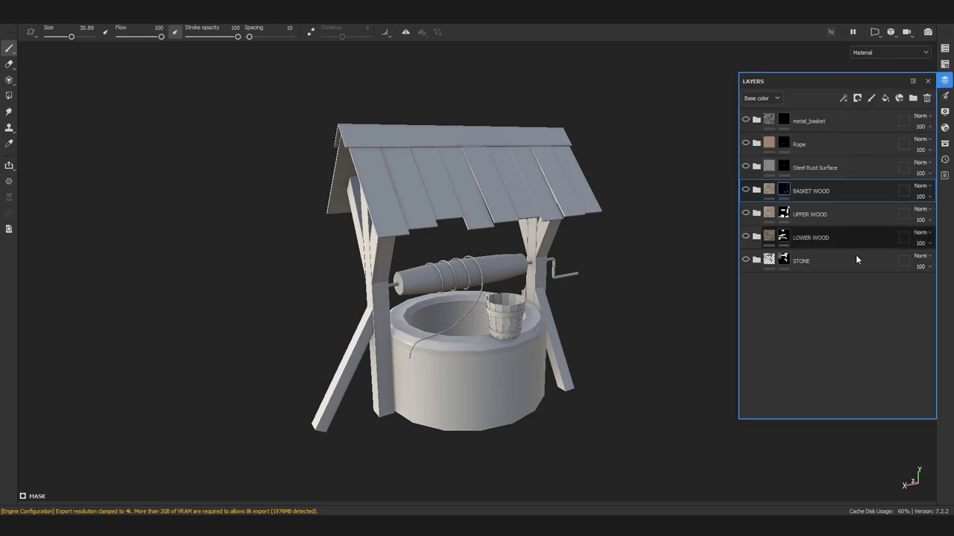
# Step: Show the STONE, UPPER WOOD, BASKET WOOD and metal_basket layers, then orbit the textured well
pyautogui.click(745, 260)
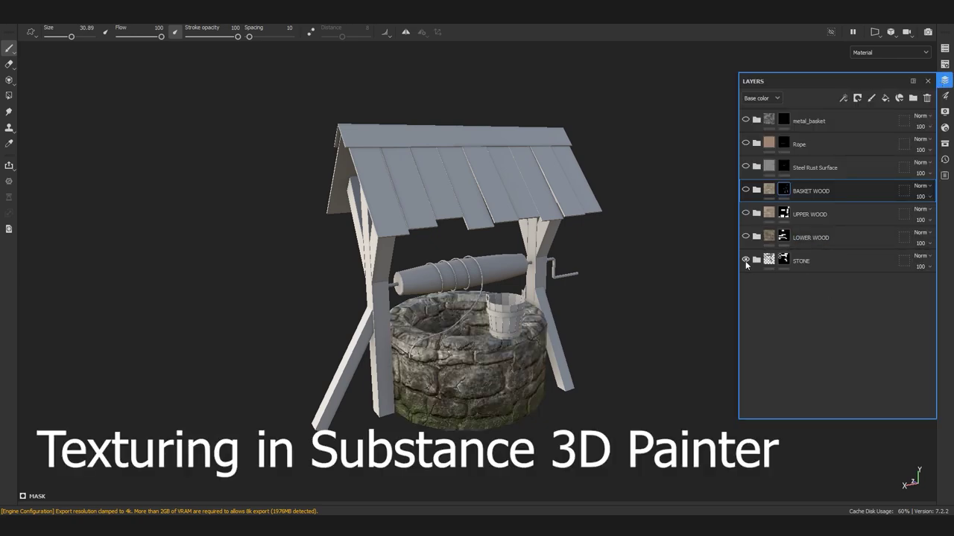
pyautogui.click(745, 214)
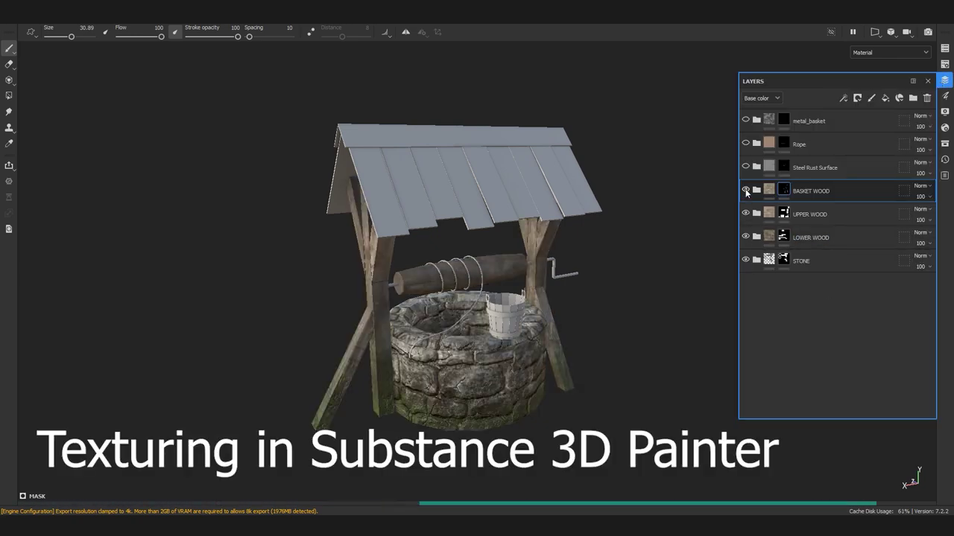
pyautogui.click(746, 190)
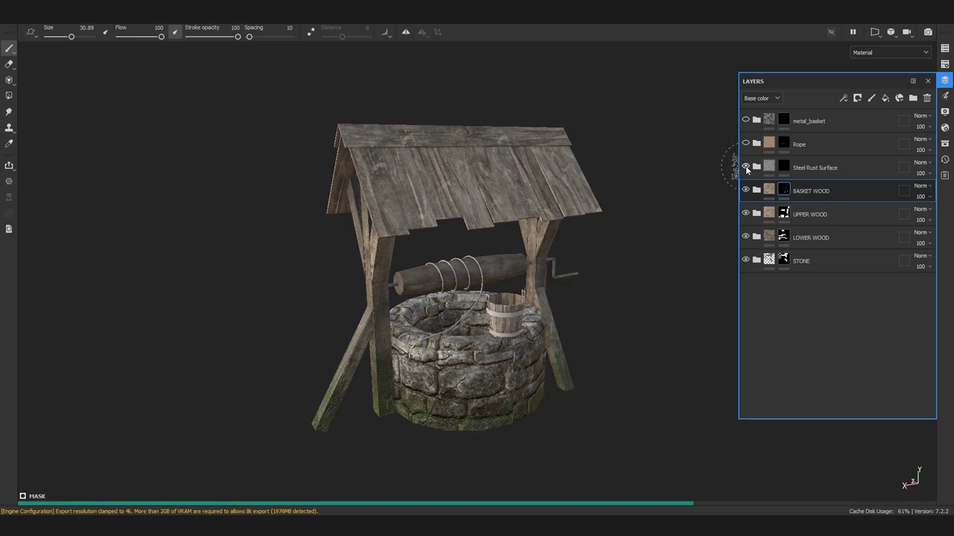
pyautogui.click(745, 119)
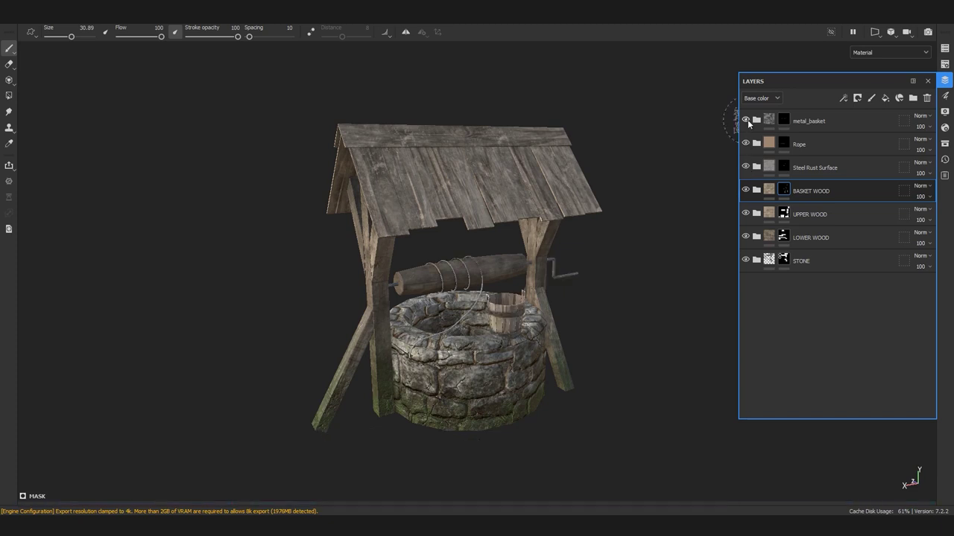
pyautogui.click(928, 80)
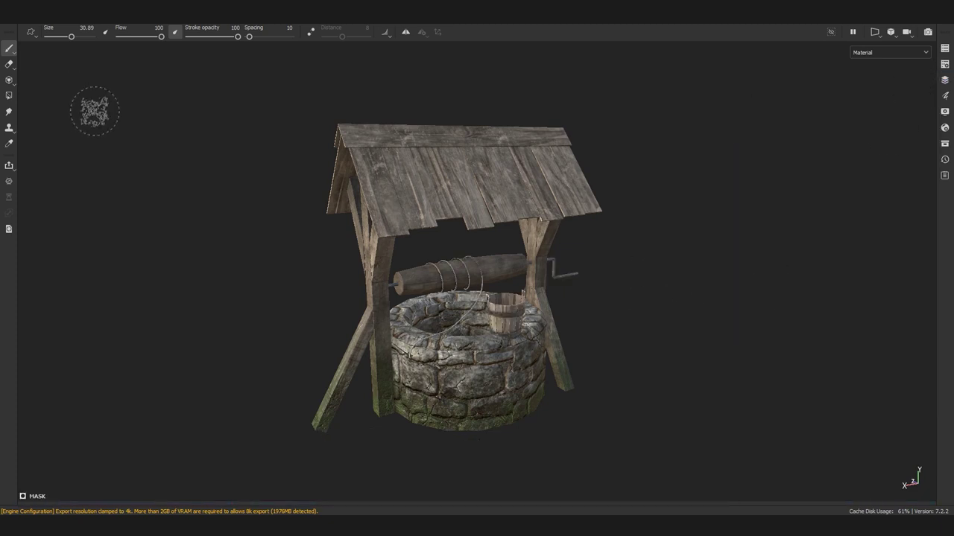
pyautogui.moveTo(95, 111)
pyautogui.keyDown('alt'); pyautogui.mouseDown()
pyautogui.moveTo(444, 122)
pyautogui.moveTo(436, 81)
pyautogui.moveTo(610, 96)
pyautogui.moveTo(937, 94)
pyautogui.moveTo(796, 122)
pyautogui.moveTo(464, 99)
pyautogui.moveTo(198, 104)
pyautogui.moveTo(219, 143)
pyautogui.moveTo(634, 228)
pyautogui.moveTo(404, 125)
pyautogui.moveTo(241, 130)
pyautogui.moveTo(604, 283)
pyautogui.moveTo(198, 104)
pyautogui.moveTo(226, 277)
pyautogui.moveTo(49, 315)
pyautogui.moveTo(206, 340)
pyautogui.moveTo(563, 29)
pyautogui.moveTo(924, 353)
pyautogui.moveTo(462, 313)
pyautogui.moveTo(524, 338)
pyautogui.moveTo(462, 321)
pyautogui.mouseUp(); pyautogui.keyUp('alt')
pyautogui.keyDown('alt'); pyautogui.moveTo(462, 320); pyautogui.dragTo(418, 358, button='right'); pyautogui.keyUp('alt')
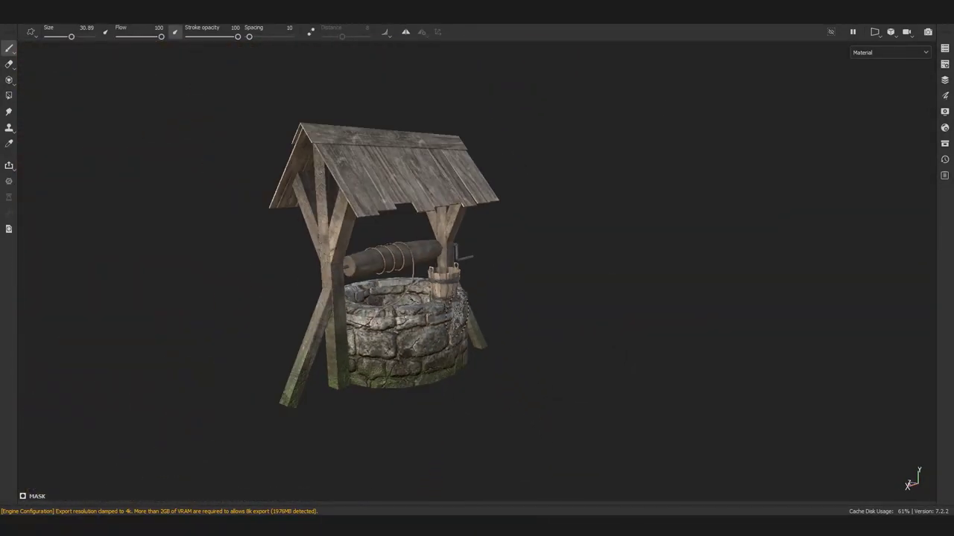